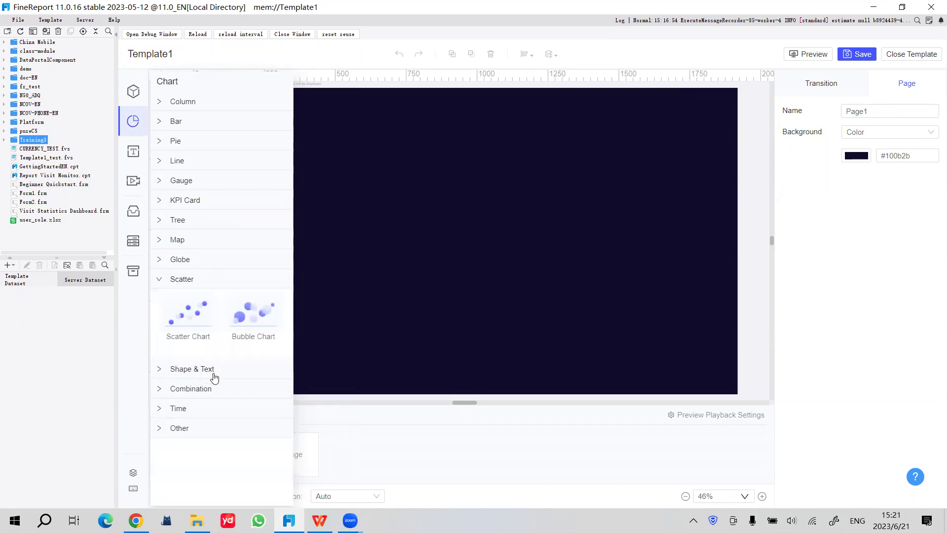
Browse the chart component library's Shape & Text, Combination, Time and Other categories to see the available chart types
left_click(214, 377)
left_click(205, 300)
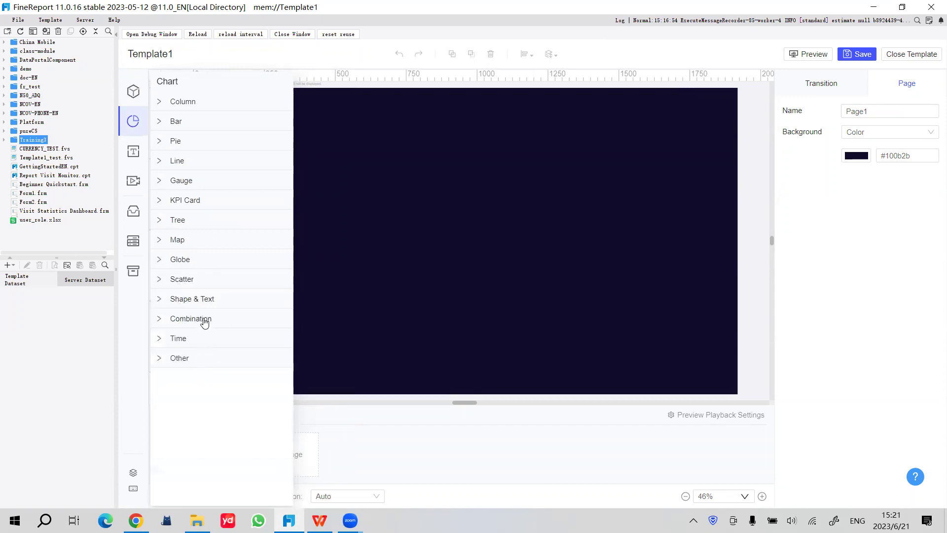
left_click(205, 321)
left_click(204, 321)
left_click(195, 337)
left_click(204, 340)
left_click(186, 356)
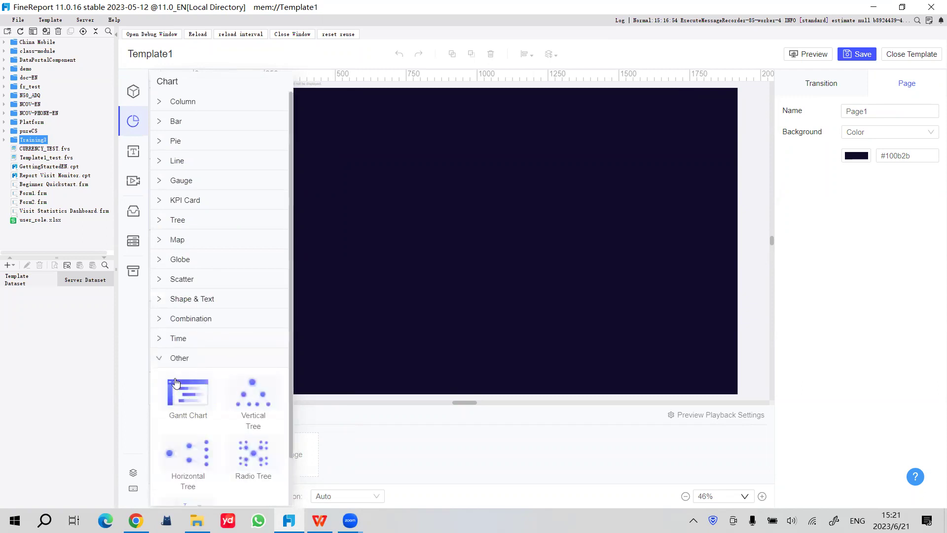
scroll(193, 392, "down", 1)
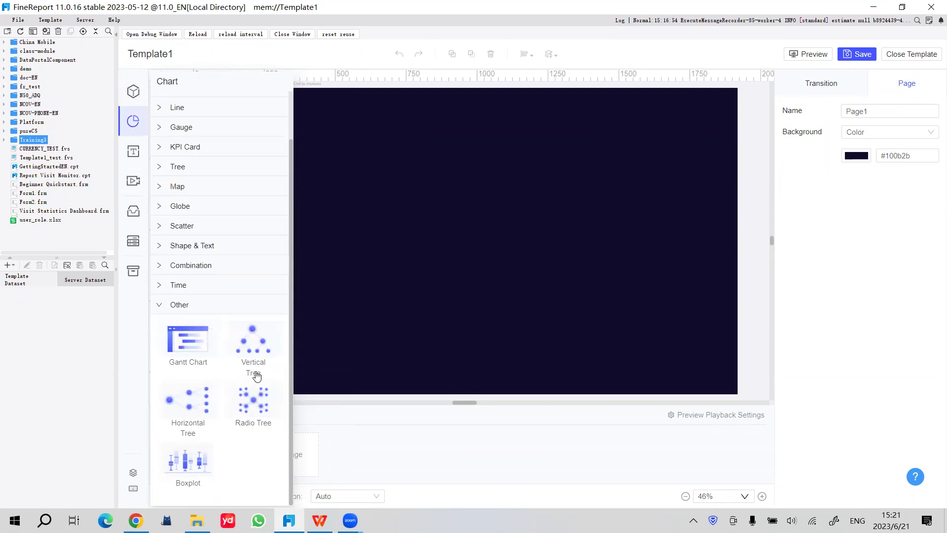
left_click(197, 304)
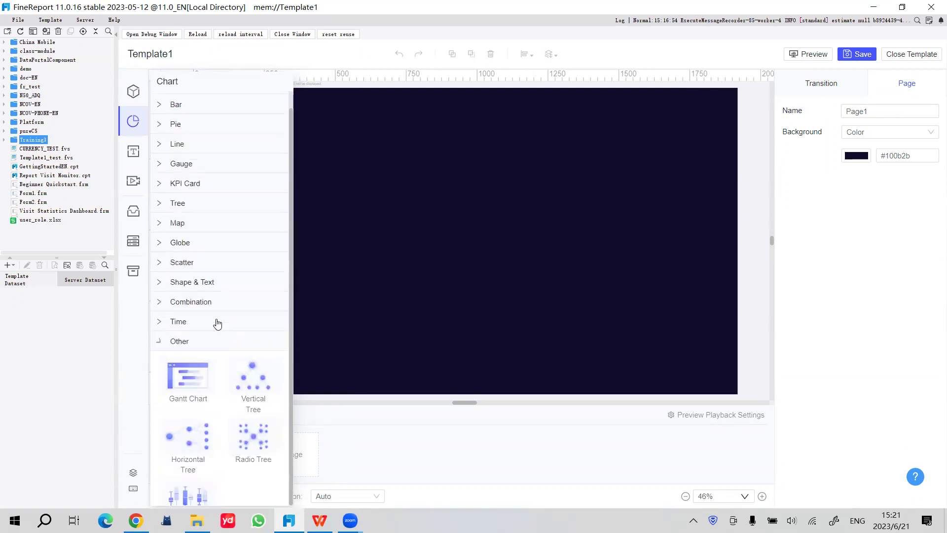
Look through the text, media and container component libraries to see which components each one offers
left_click(132, 153)
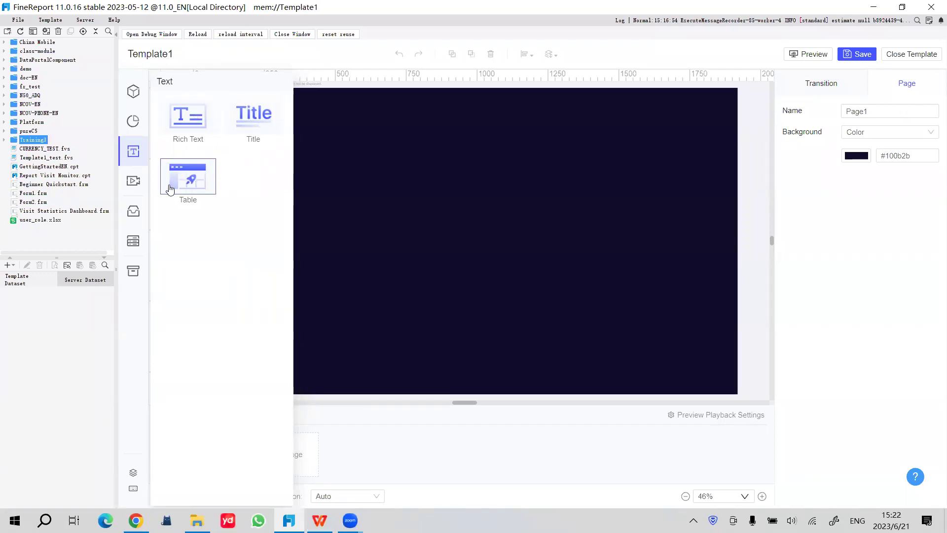
left_click(133, 181)
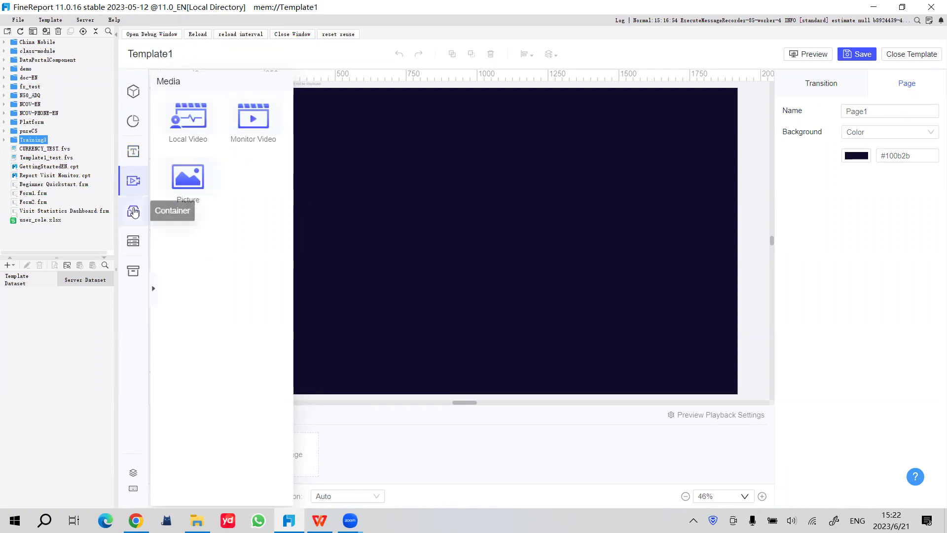
left_click(133, 211)
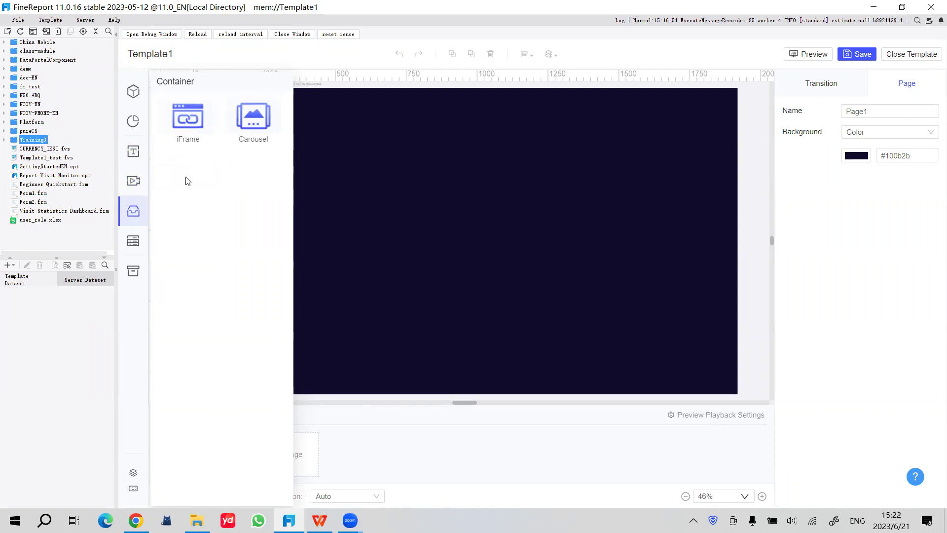
left_click(133, 242)
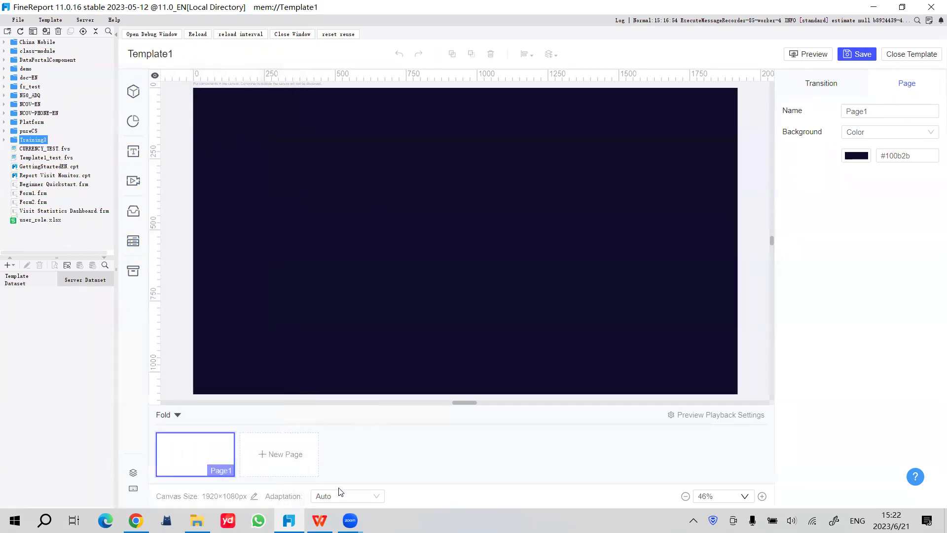
Switch to the WPS presentation and review the FVS Component Basic Attributes slide
left_click(319, 520)
left_click(30, 340)
scroll(103, 251, "down", 1)
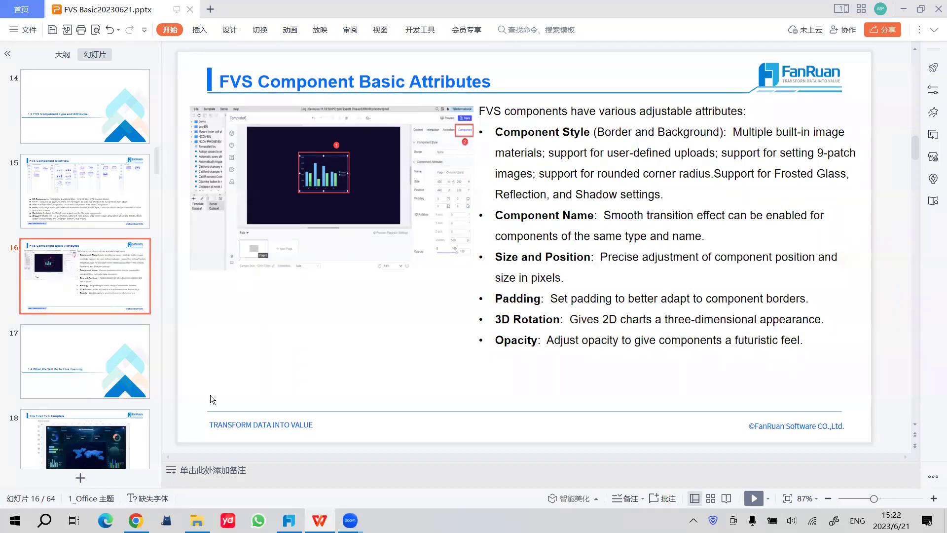
Switch back to FineReport and add a column chart about 1028 by 610 px to the canvas at about X 362, Y 143
key("alt+Tab")
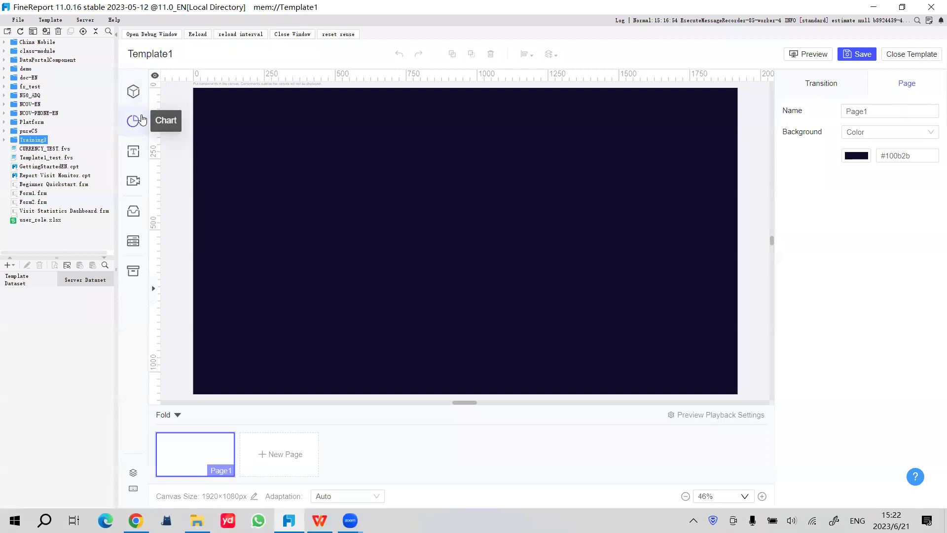
left_click(137, 122)
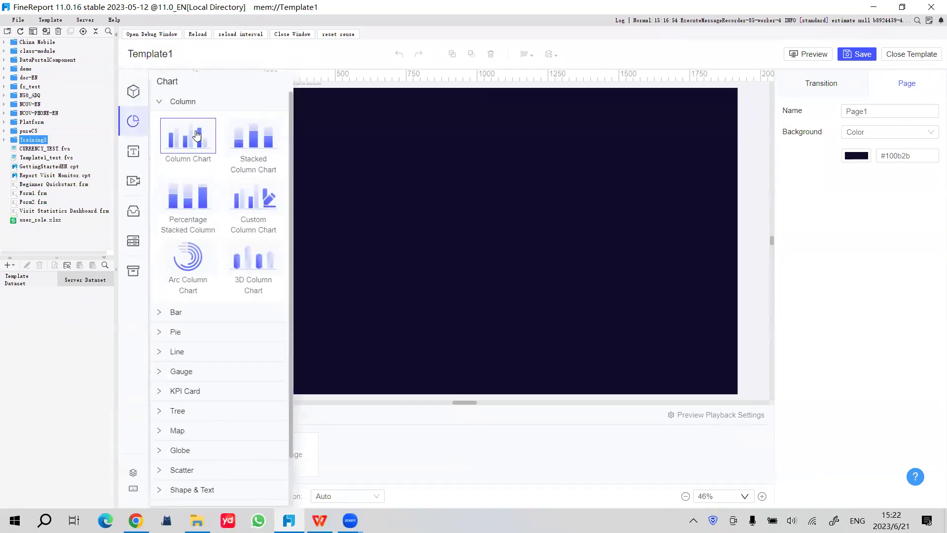
left_click_drag(196, 134, 628, 331)
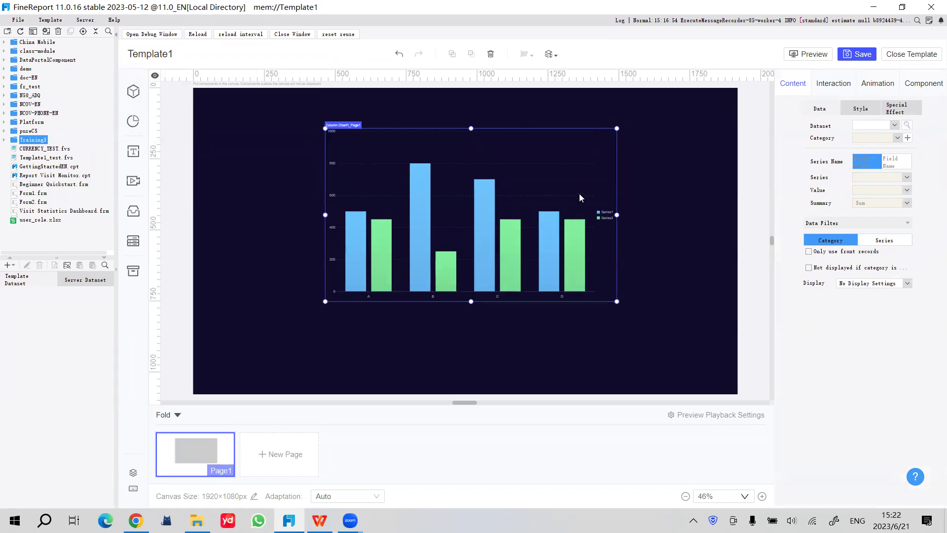
left_click_drag(579, 197, 499, 183)
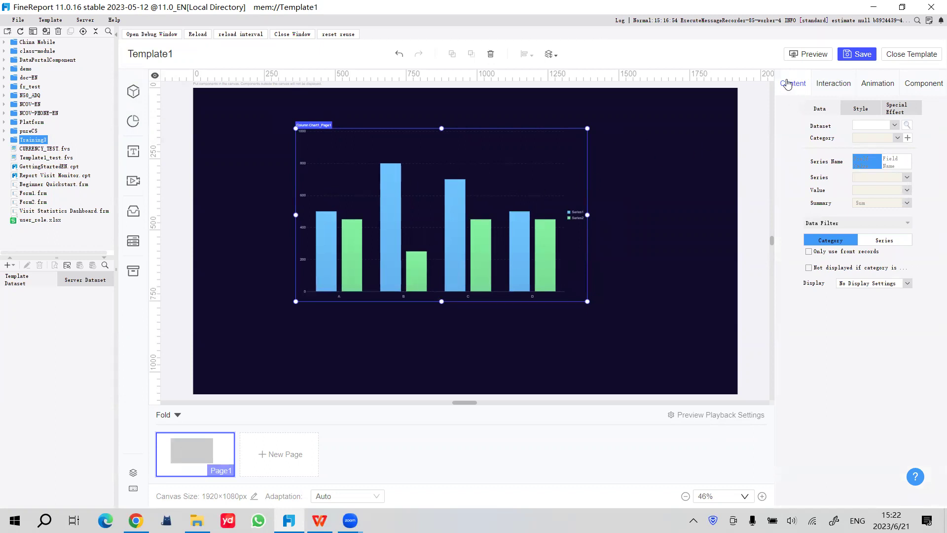
Look over the column chart's interaction, animation and component settings, plus its data, style and special effect content options
left_click(837, 88)
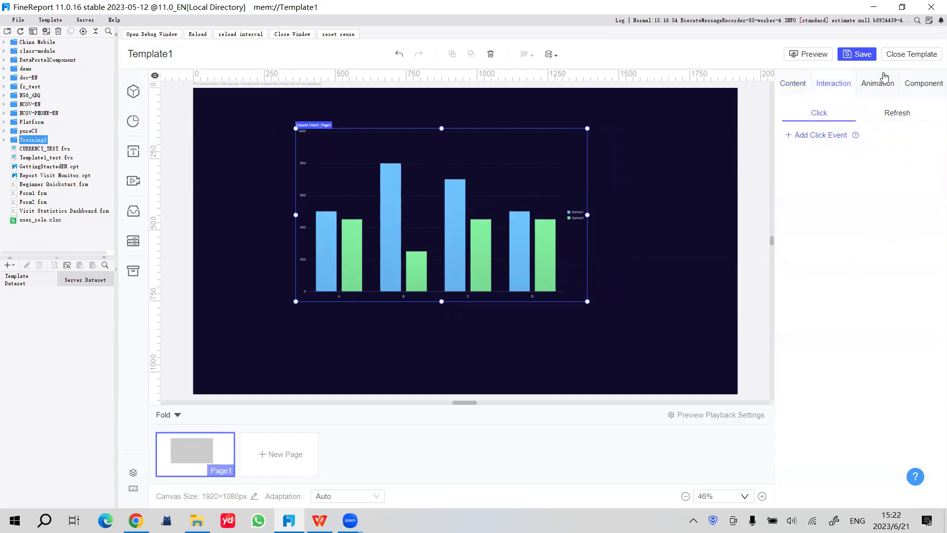
left_click(879, 86)
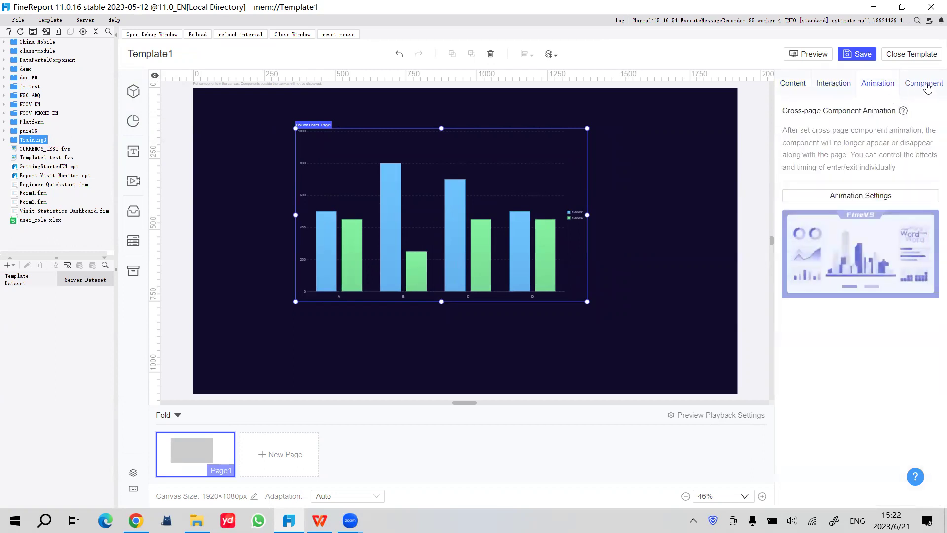
left_click(924, 85)
left_click(791, 87)
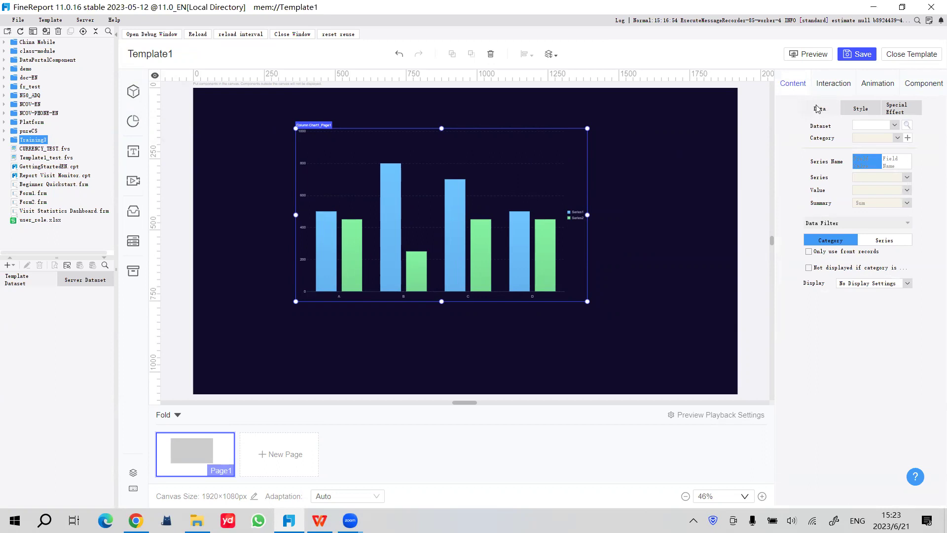
left_click(865, 110)
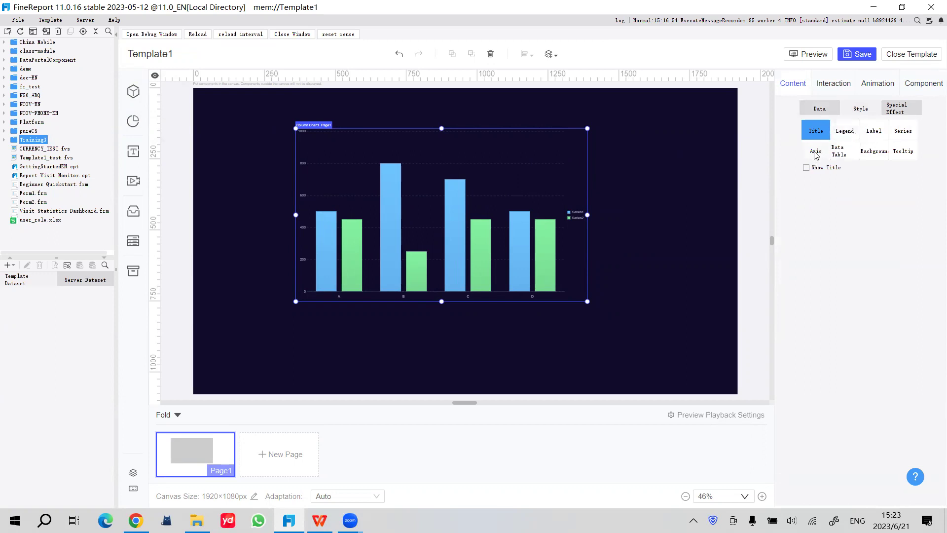
left_click(890, 113)
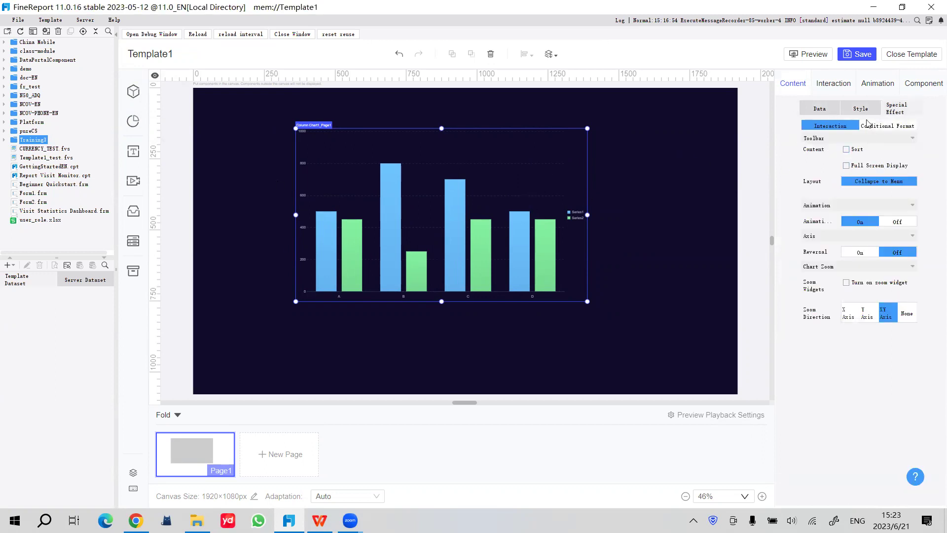
Examine the column chart's click and refresh interactions, cross-page animation options and component style and attribute settings
left_click(832, 86)
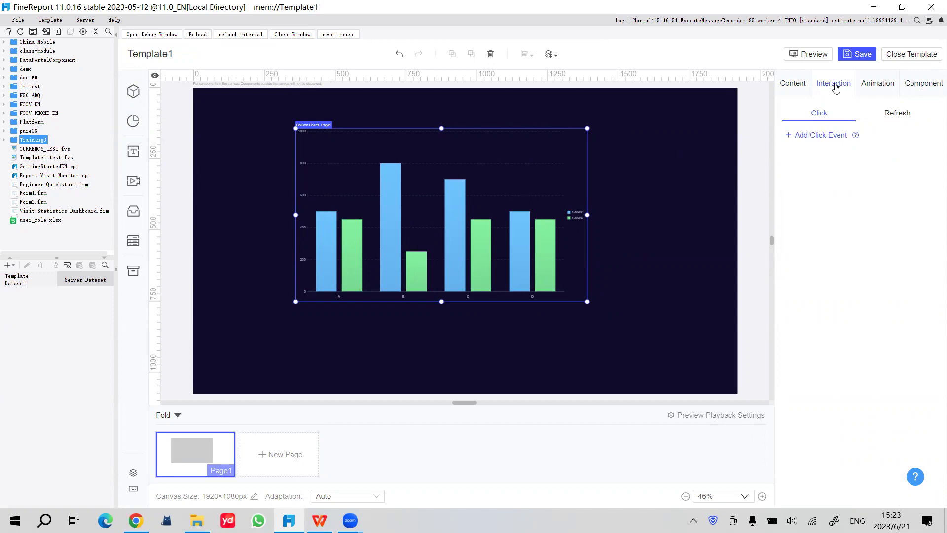
left_click(897, 113)
left_click(823, 113)
left_click(877, 84)
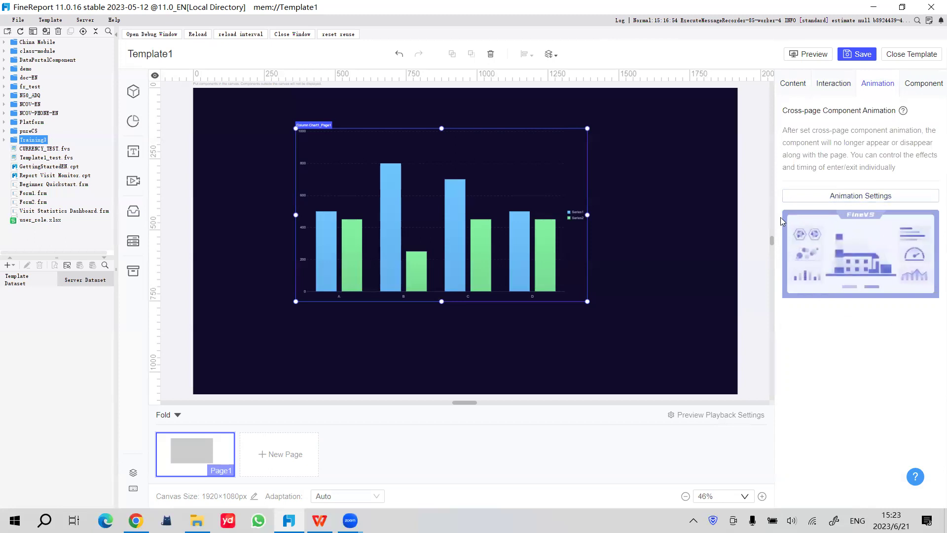
left_click(924, 83)
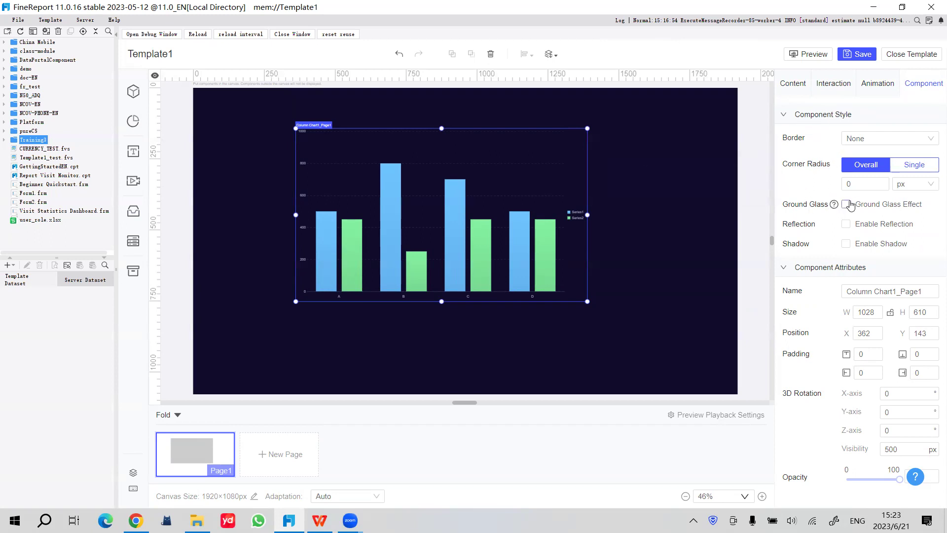
Move the column chart to about X 125, Y 117 and set its border to Color with #CDCDD9FF
left_click_drag(489, 198, 421, 190)
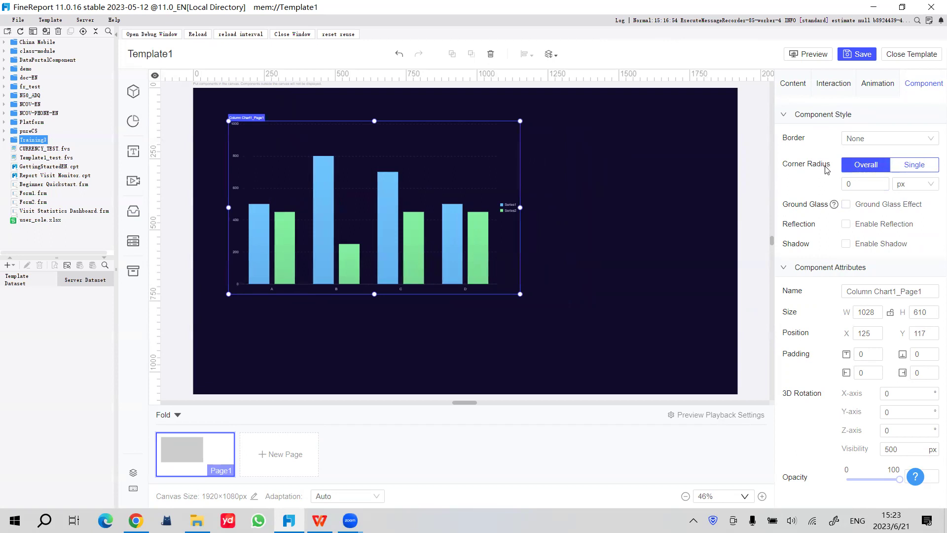
left_click(875, 139)
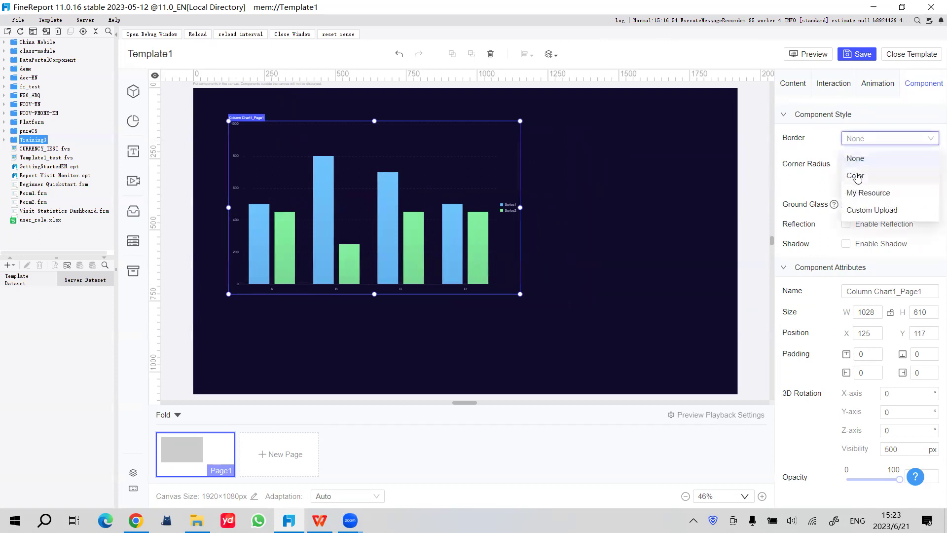
left_click(859, 171)
left_click(858, 162)
left_click_drag(885, 252, 747, 296)
left_click(767, 238)
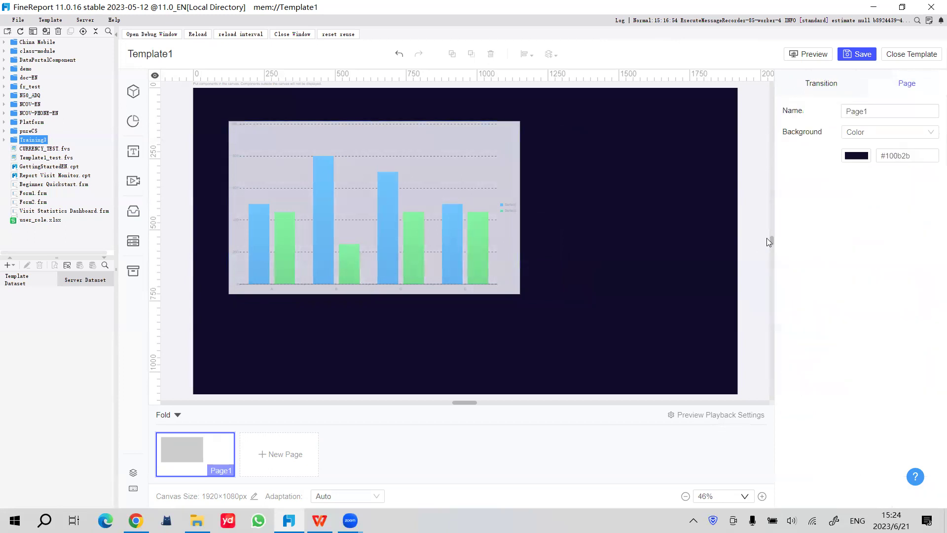
Reduce the opacity of the column chart's border color to 46
left_click(509, 149)
left_click(924, 83)
left_click_drag(895, 204, 868, 203)
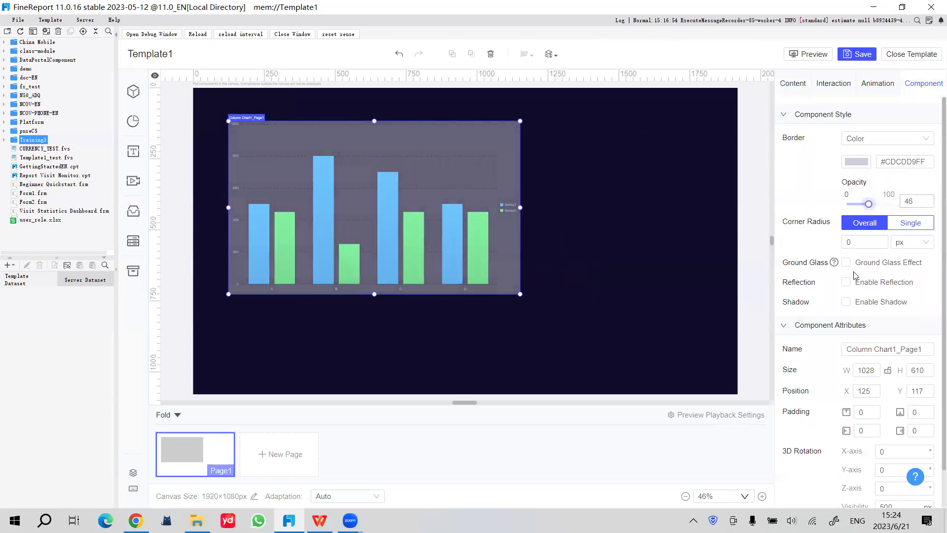
Set the column chart's overall corner radius to 30 px and check the rounded component and its remaining attributes
left_click(864, 242)
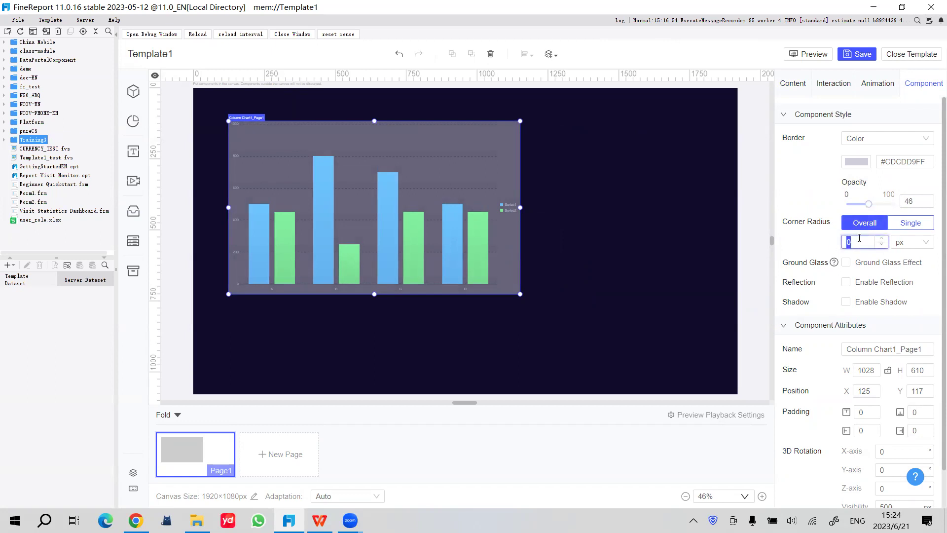
left_click(660, 203)
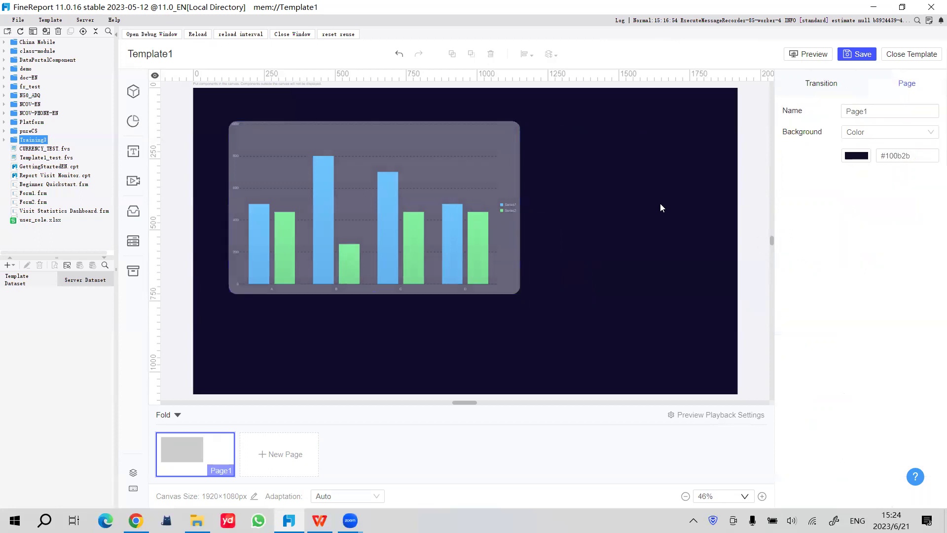
left_click(519, 129)
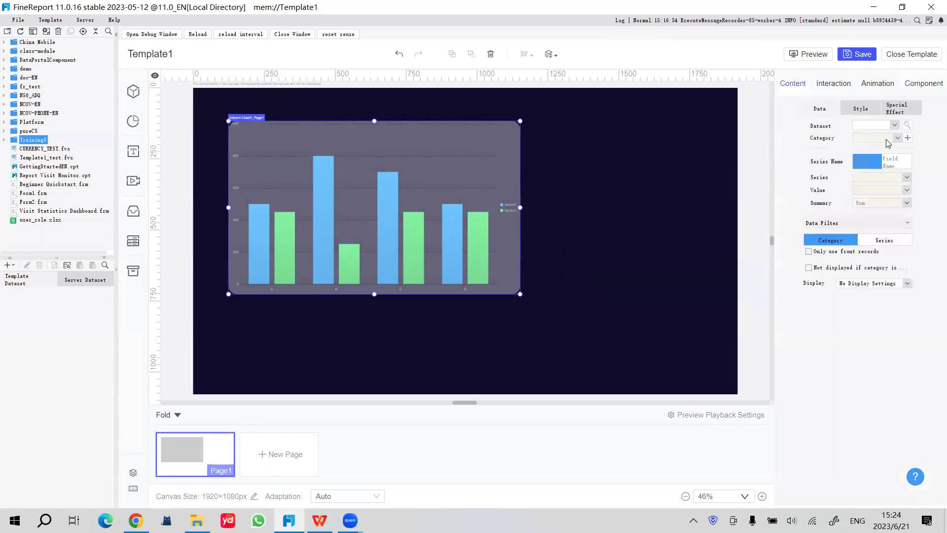
left_click(922, 85)
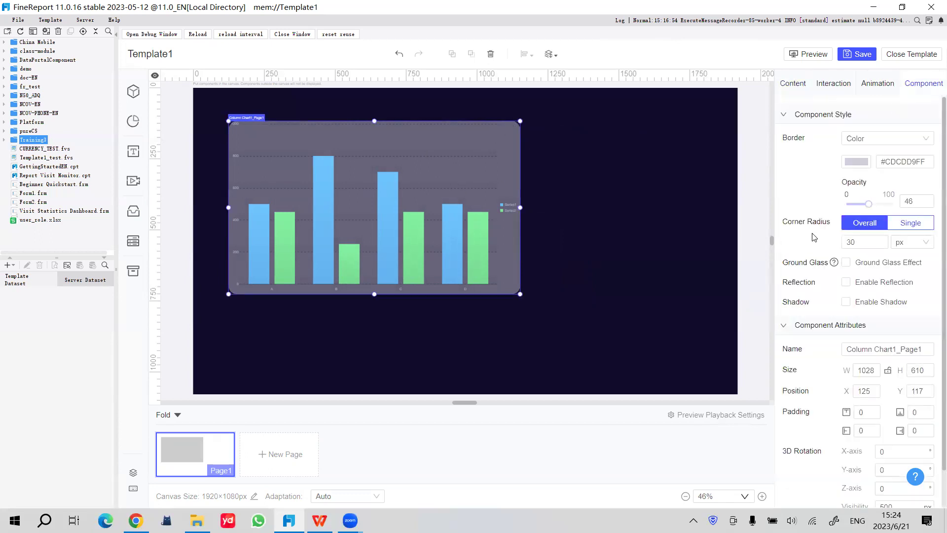
scroll(822, 235, "down", 1)
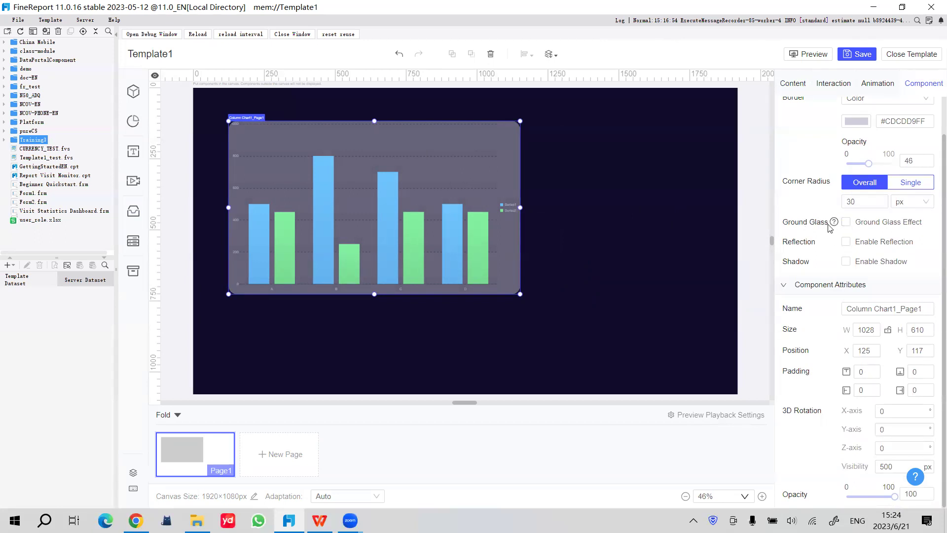
Add a Bar chart of 400 by 260 px beside the column chart, at about X 1184, Y 378
left_click(134, 121)
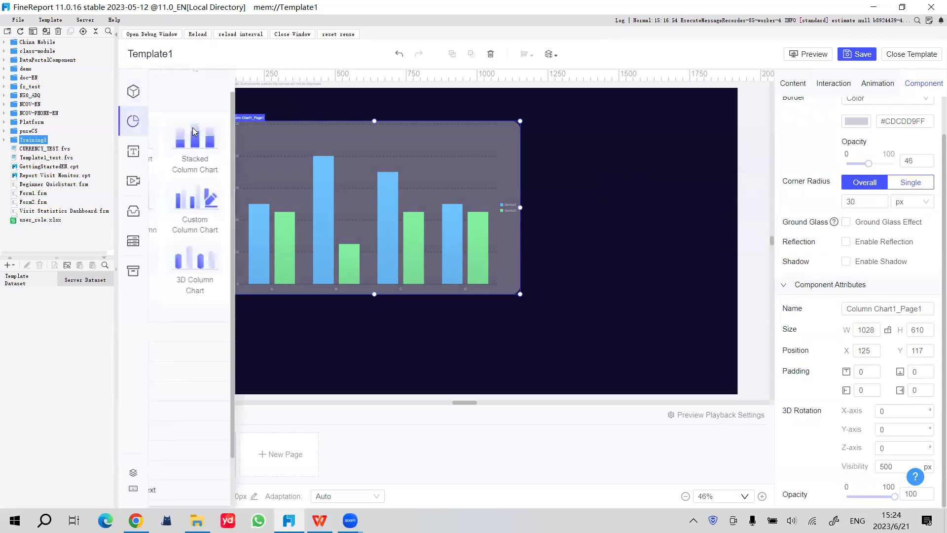
left_click(197, 313)
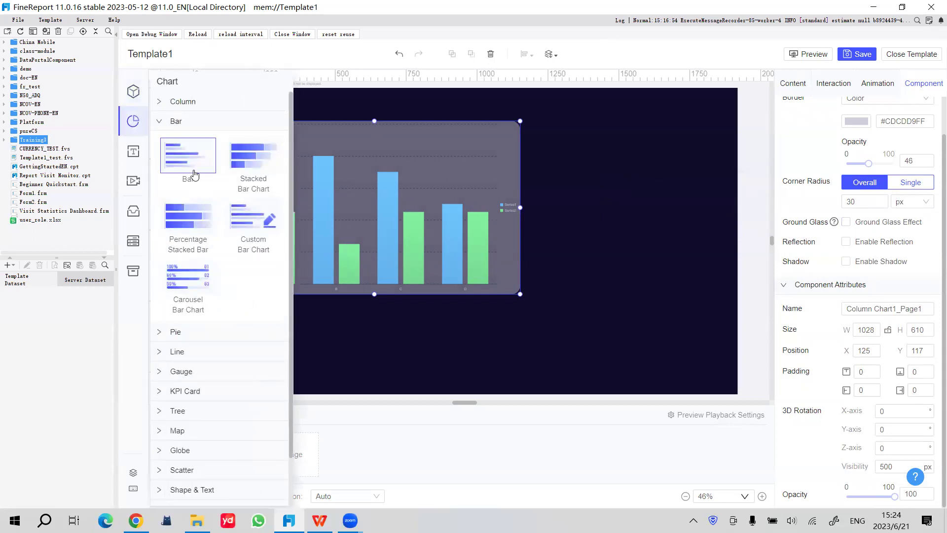
left_click_drag(194, 173, 602, 238)
Send the bar chart backward and overlap the charts, with the column chart at about X 279, Y 376 and the bar chart at X 1114, Y 317
right_click(585, 228)
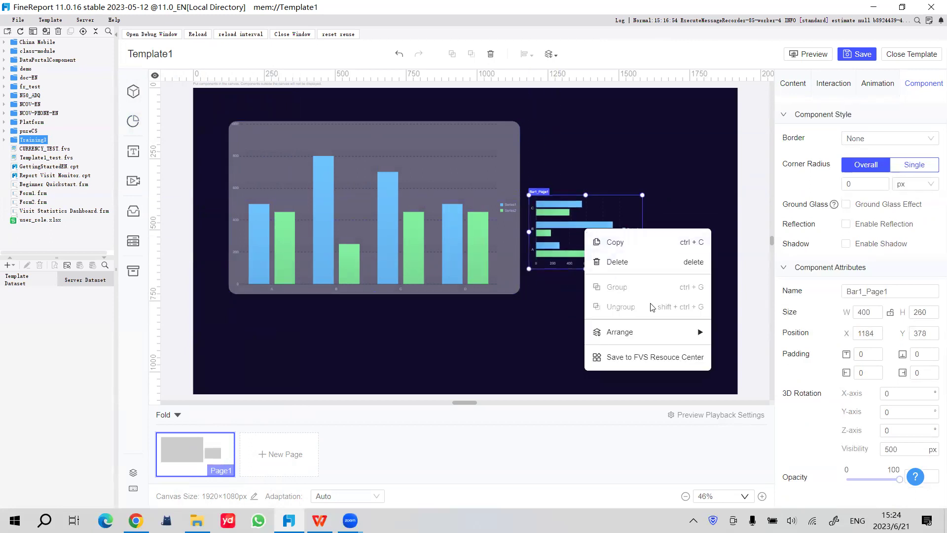
mouse_move(649, 338)
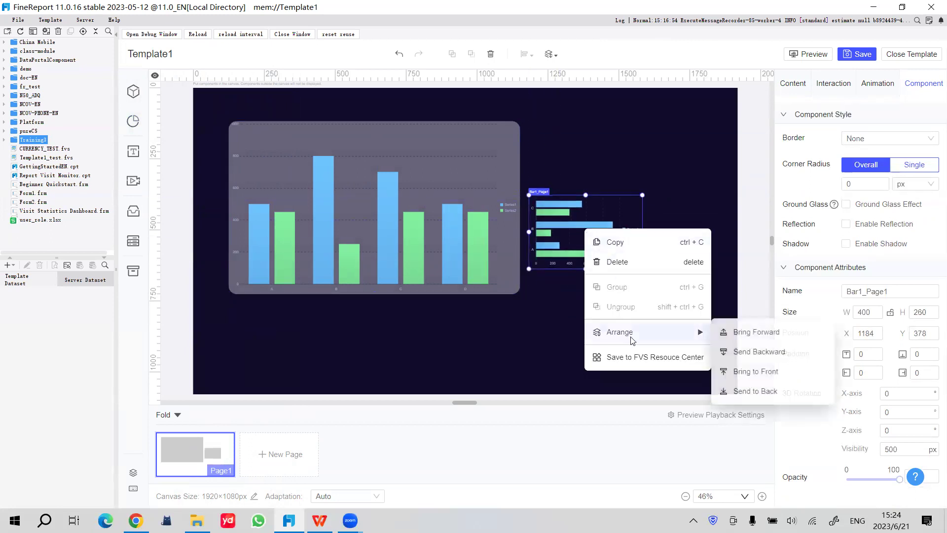
left_click(764, 352)
left_click(423, 193)
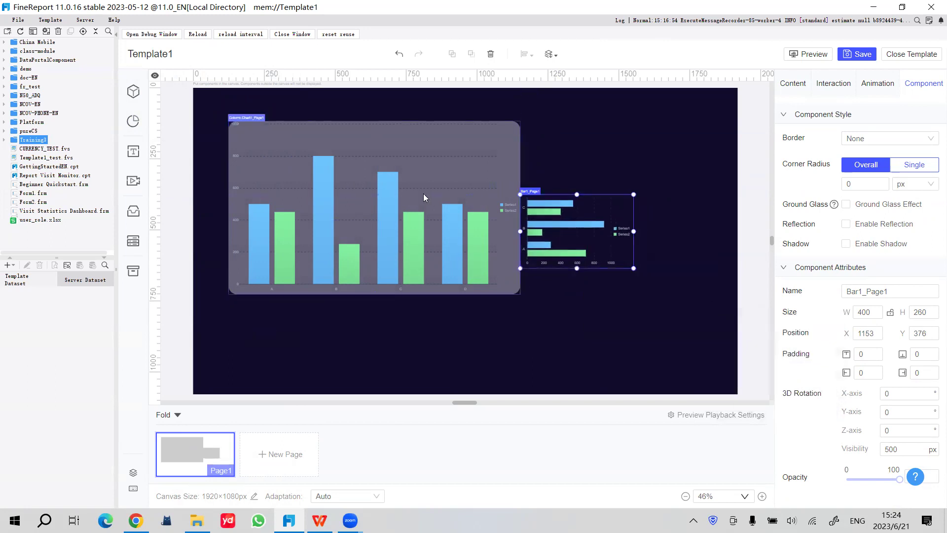
left_click_drag(407, 214, 450, 287)
left_click_drag(616, 234, 604, 217)
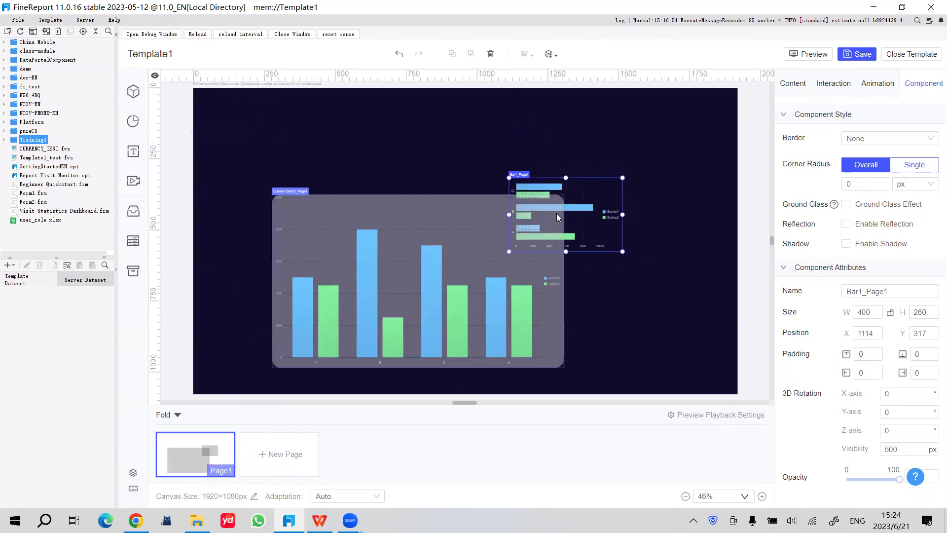
Enable the Ground Glass Effect at 50 on the column chart over the bar chart, and lower its border color opacity to 28
left_click(449, 240)
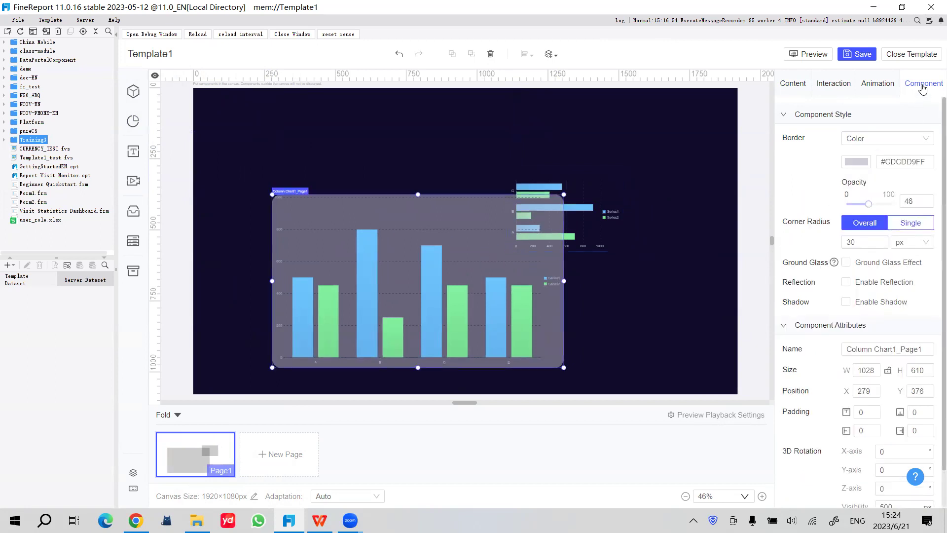
left_click(846, 263)
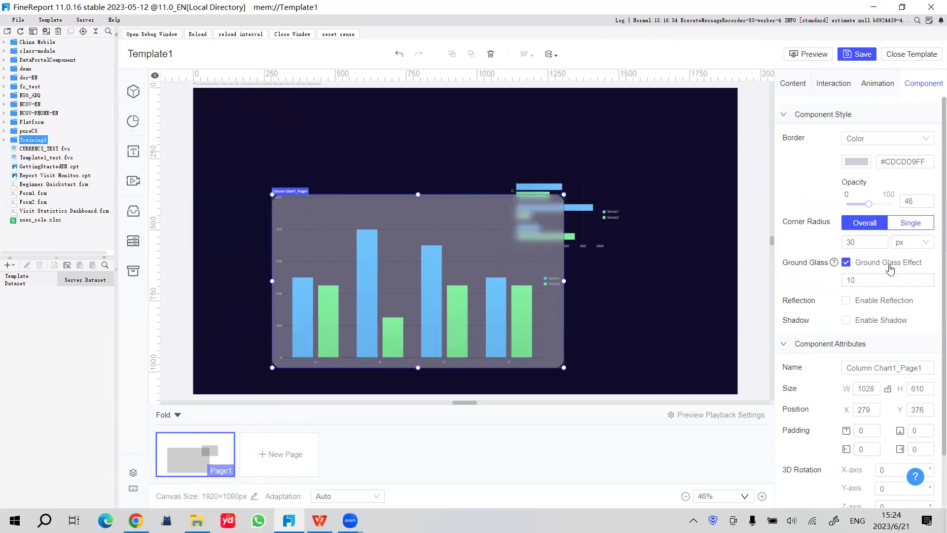
left_click_drag(497, 238, 534, 238)
left_click_drag(878, 280, 795, 285)
type("20")
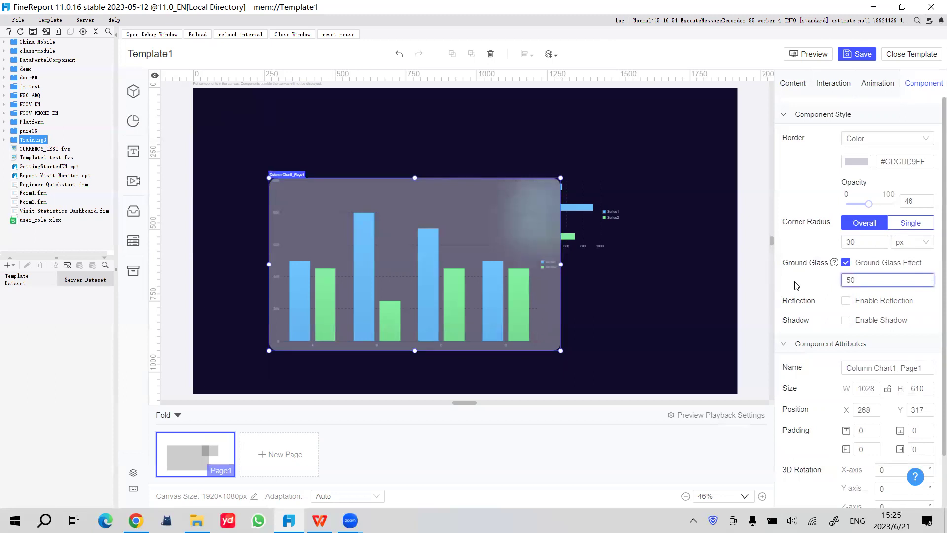
mouse_move(869, 203)
left_mouse_down()
mouse_move(844, 202)
mouse_move(860, 203)
left_mouse_up()
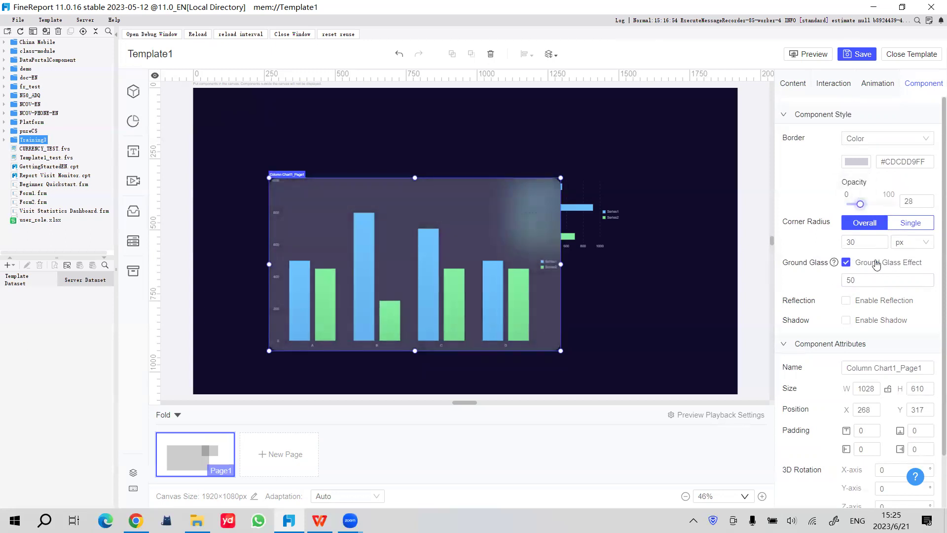
Separate the two charts, moving the column chart to about X 86, Y 82 and the bar chart clear of its right side
left_click_drag(448, 234, 397, 168)
left_click(563, 216)
left_click_drag(561, 216, 609, 195)
left_click(426, 172)
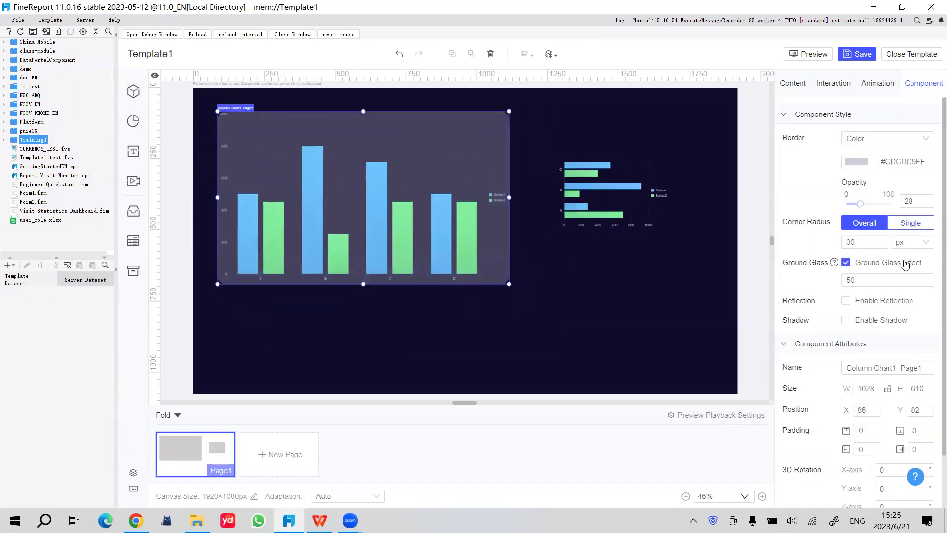
Enable reflection on the column chart and move it to about X 190, Y 184
left_click(846, 300)
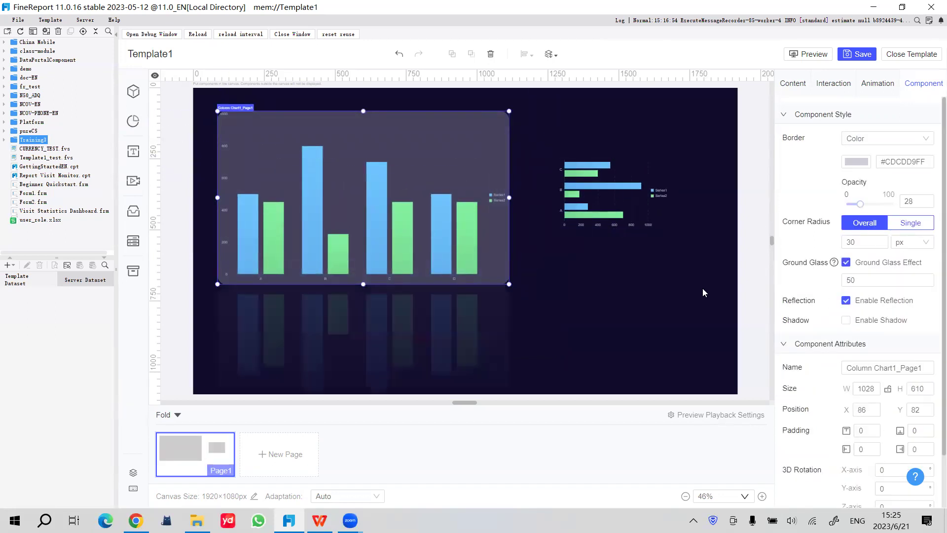
left_click_drag(388, 230, 394, 206)
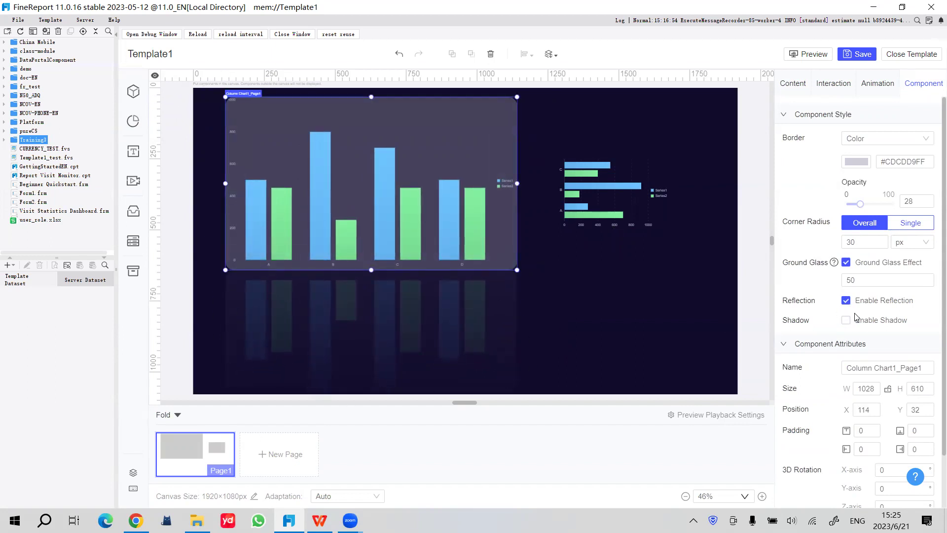
left_click_drag(440, 183, 462, 227)
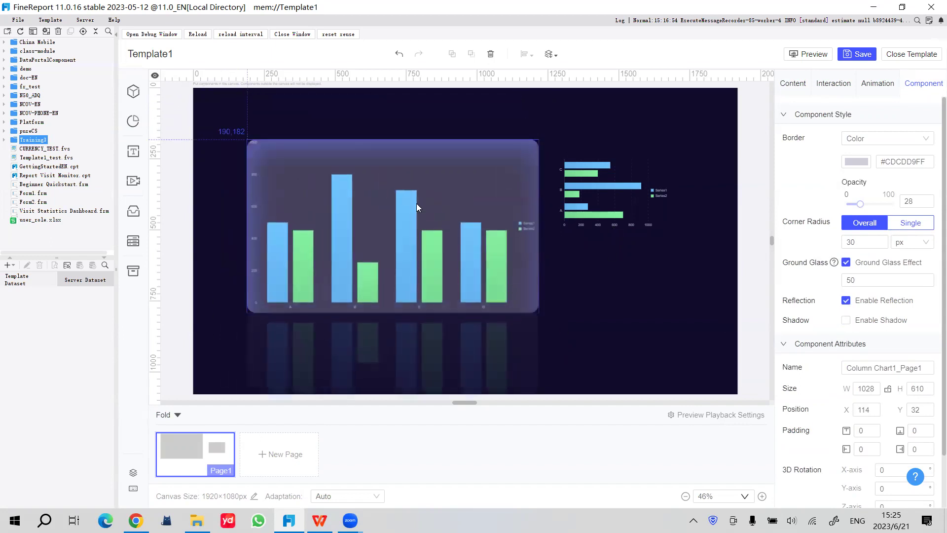
Enable shadow on the column chart and add a drop shadow with offset X 0, Y 0, blur 10 px and range 3 px
left_click(846, 320)
left_click(875, 338)
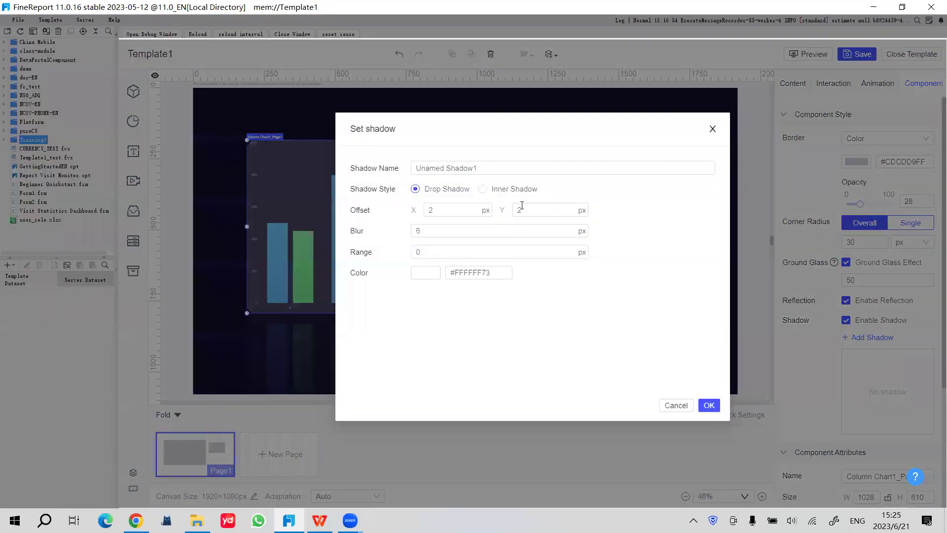
double_click(444, 210)
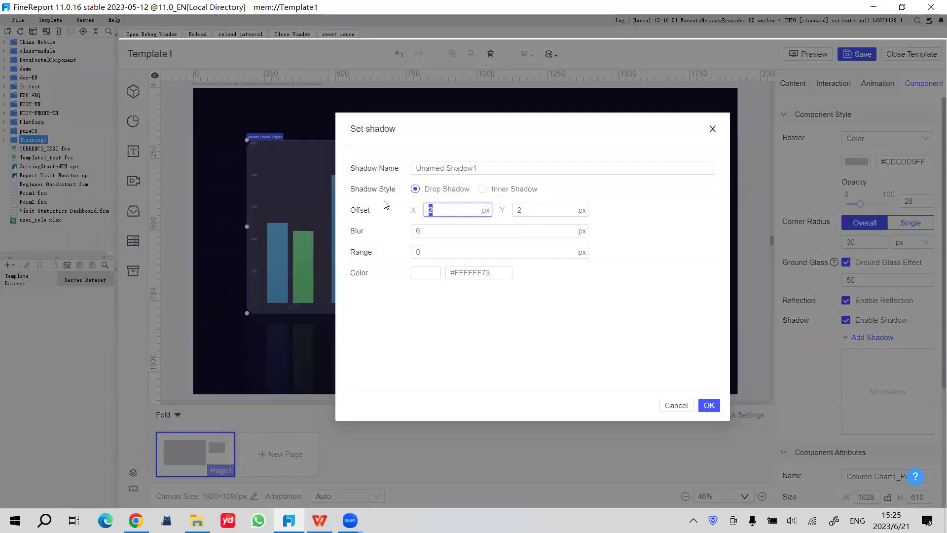
type("0")
double_click(550, 212)
type("0")
double_click(429, 230)
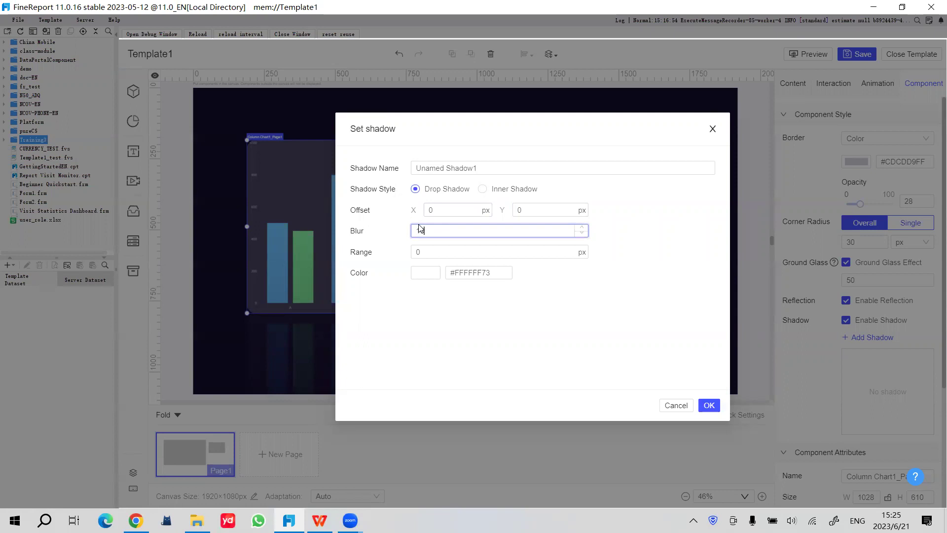
double_click(467, 252)
type("3")
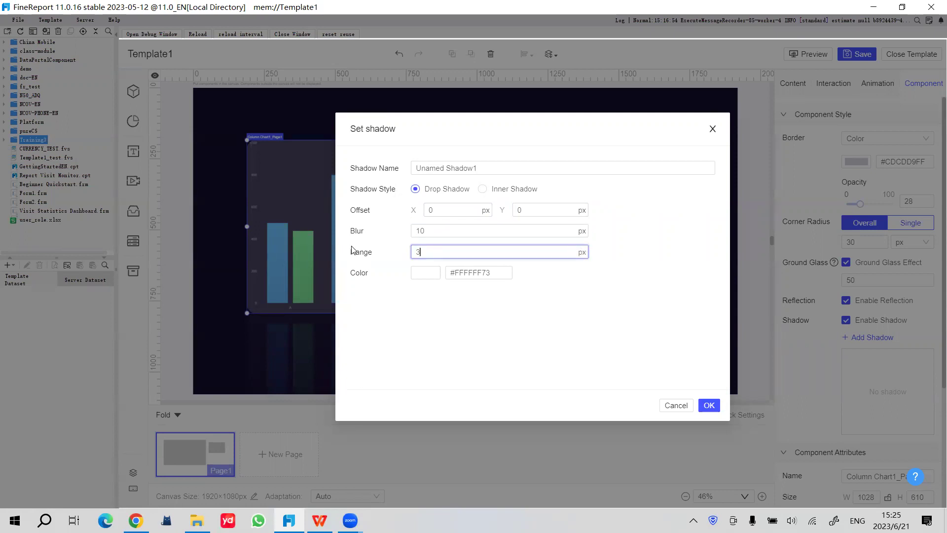
left_click(709, 405)
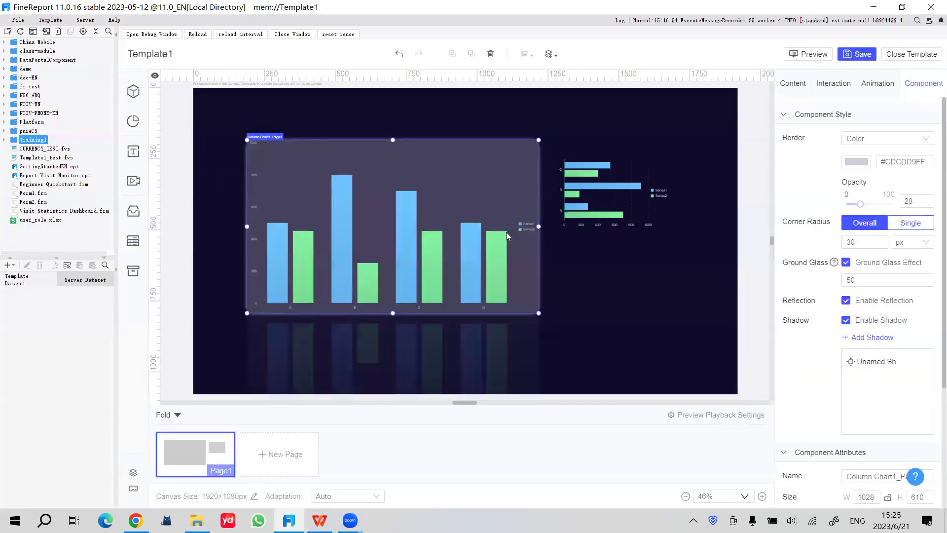
Check the drop shadow around the deselected column chart and delete that shadow from the chart's shadow list
left_click(618, 282)
left_click(493, 177)
left_click(579, 127)
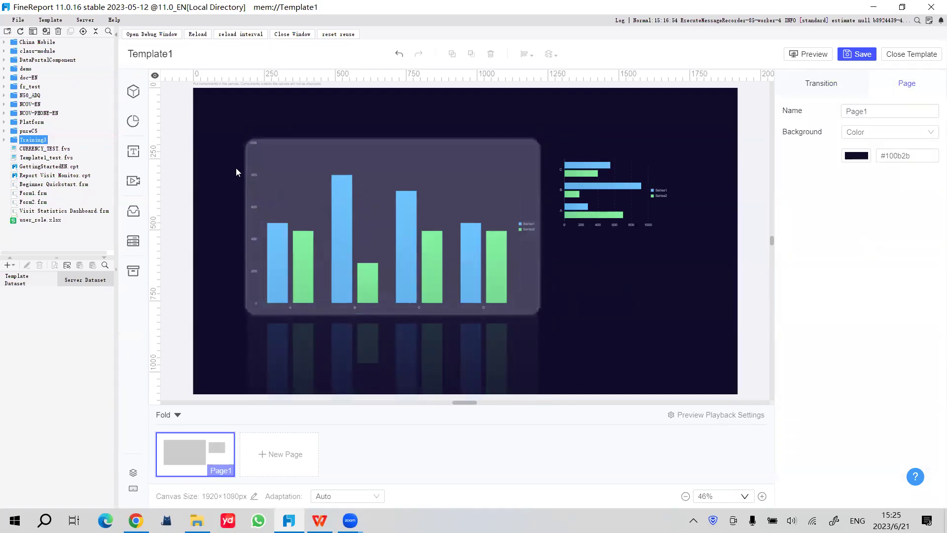
left_click(459, 188)
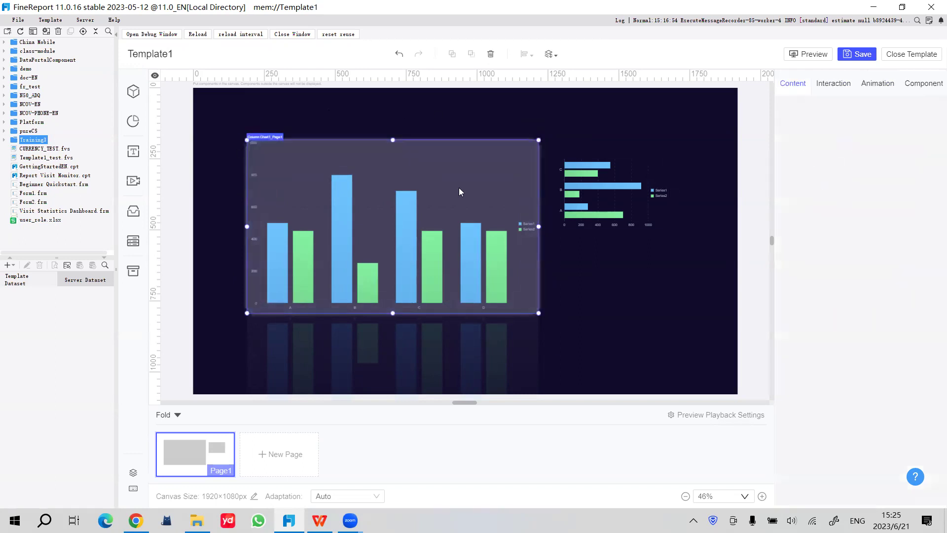
left_click(923, 82)
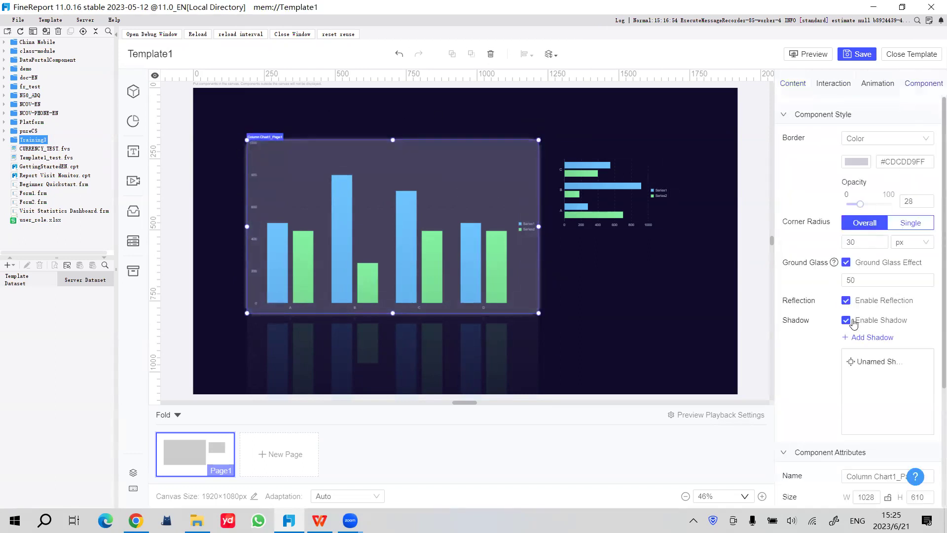
left_click(925, 362)
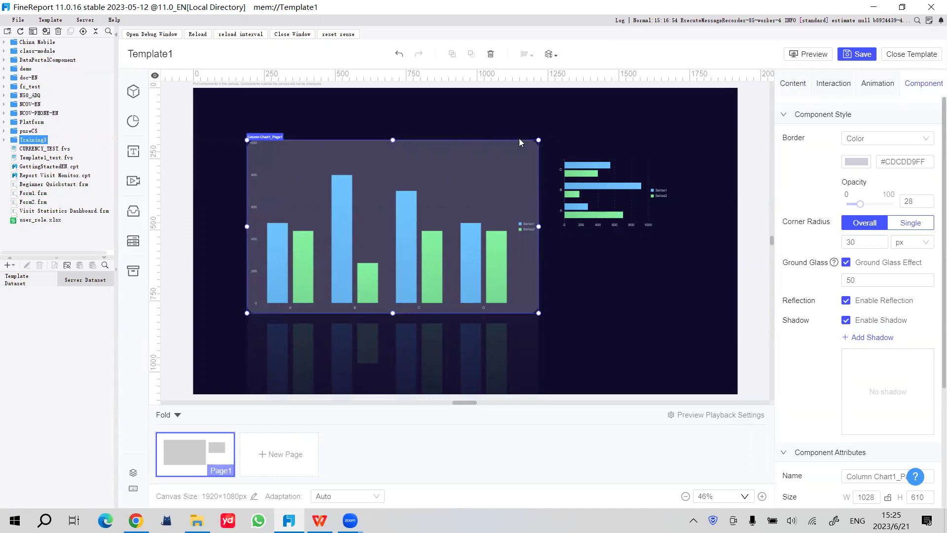
Examine the column chart without its drop shadow and toggle its shadow option off and on again
left_click(566, 129)
left_click(531, 140)
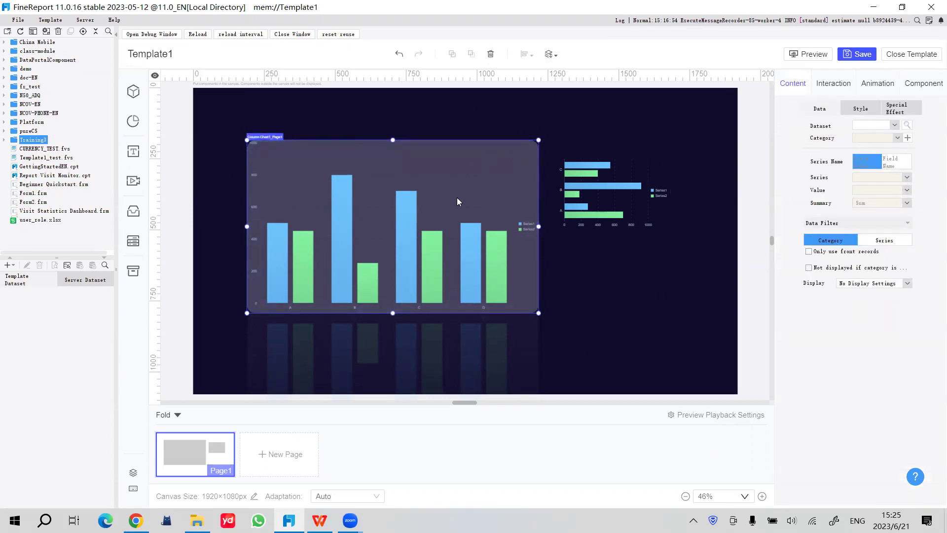
left_click(923, 83)
scroll(826, 282, "down", 3)
scroll(839, 291, "up", 3)
left_click(846, 320)
left_click(847, 320)
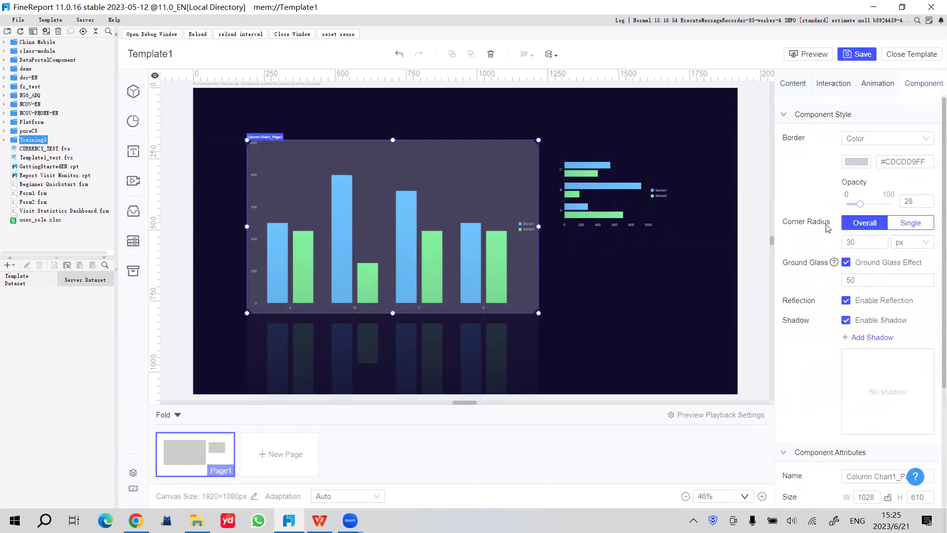
Collapse the style settings, review the column chart's name and opacity attributes, and move the chart to about X 168, Y 112
left_click(813, 115)
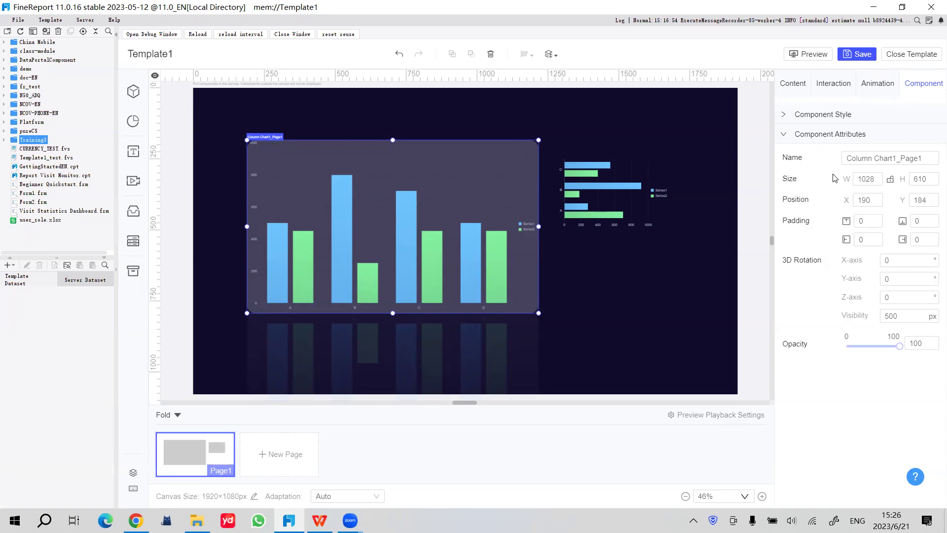
left_click_drag(921, 159, 834, 158)
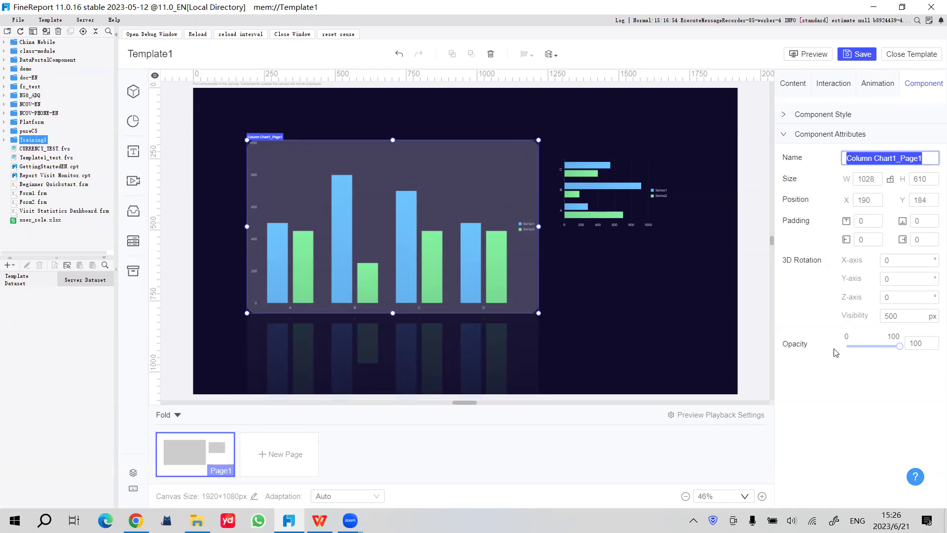
mouse_move(900, 346)
left_mouse_down()
mouse_move(868, 345)
mouse_move(900, 346)
left_mouse_up()
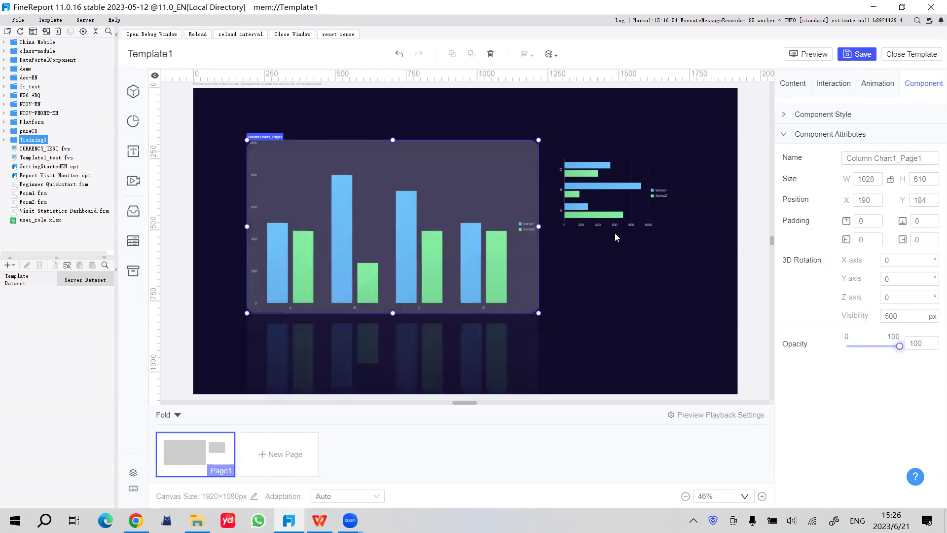
left_click_drag(382, 225, 374, 197)
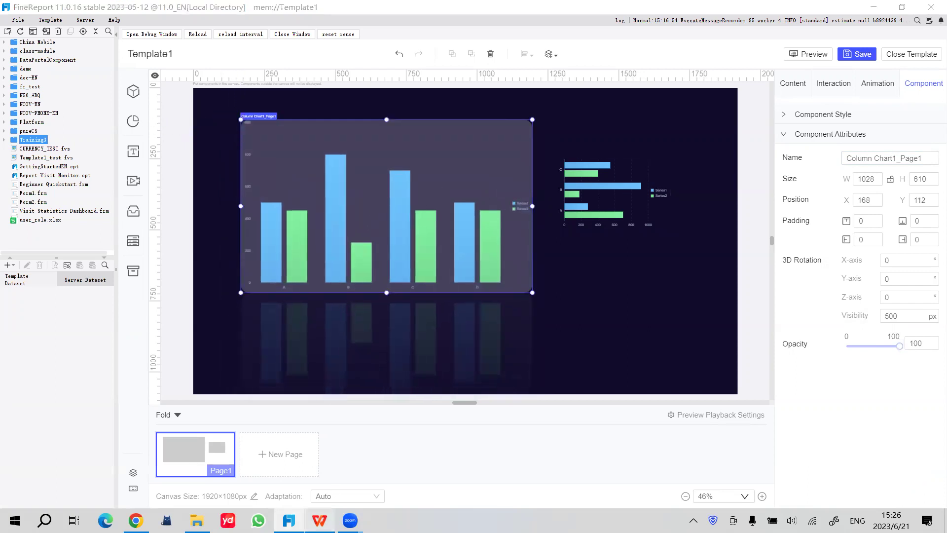
Switch to the FVS Basic20230621.pptx presentation in WPS Office and view slides 17 and 18 on the training content and first FVS template
left_click(320, 520)
left_click(103, 357)
scroll(81, 337, "down", 2)
left_click(116, 198)
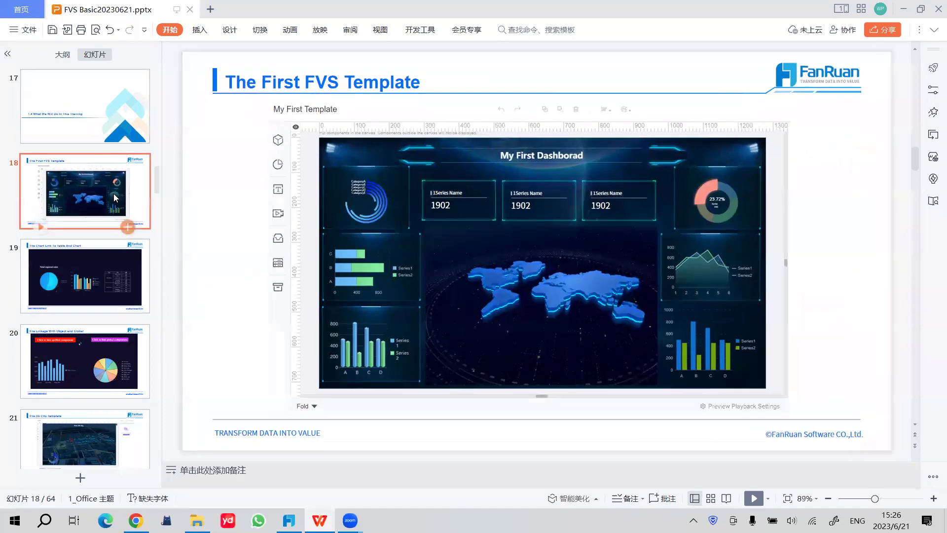
left_click(109, 128)
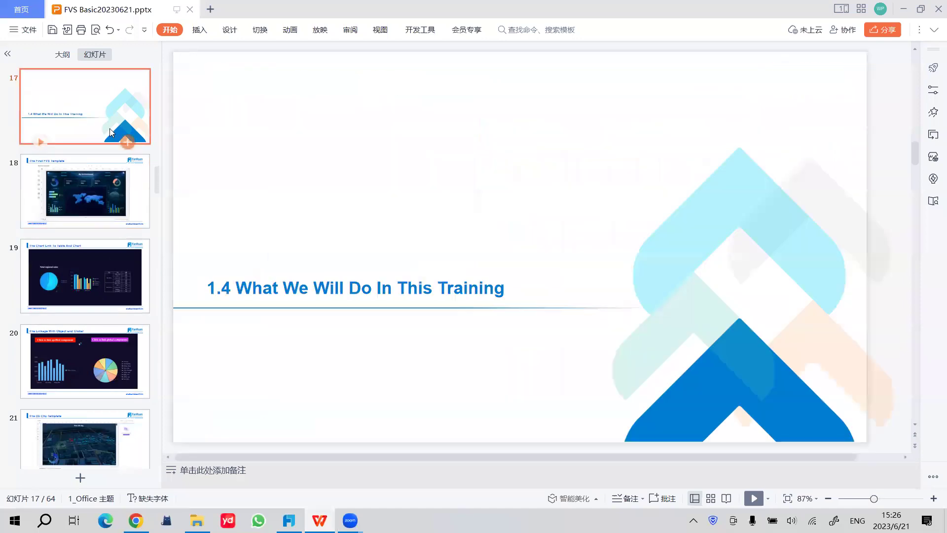
left_click(108, 196)
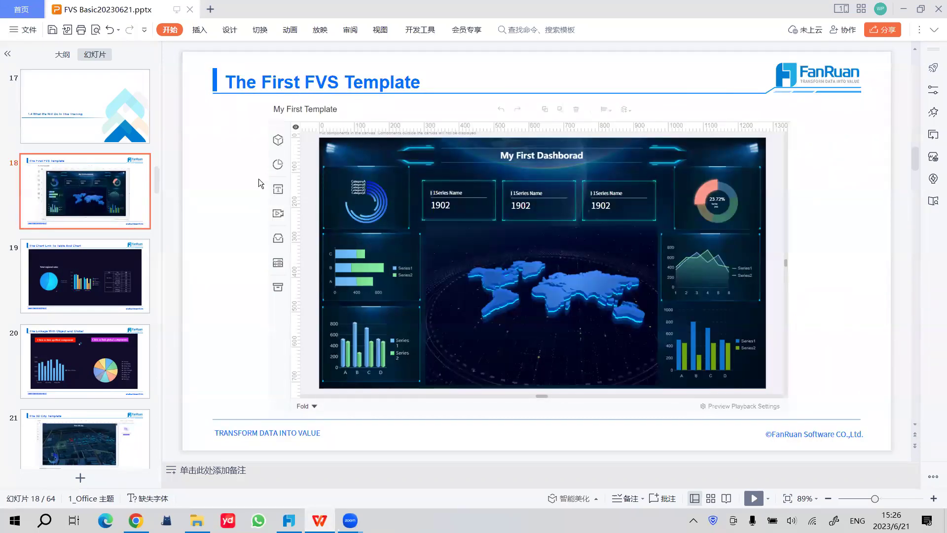
Look through slides 19 to 22 on chart links, object and global linkage, the 3D city template and the custom model template
scroll(257, 179, "down", 1)
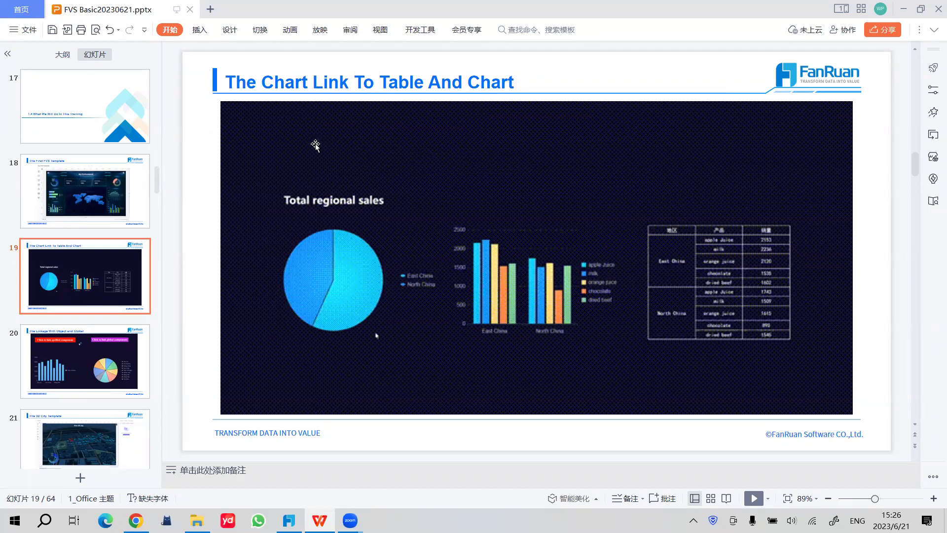
scroll(316, 146, "down", 1)
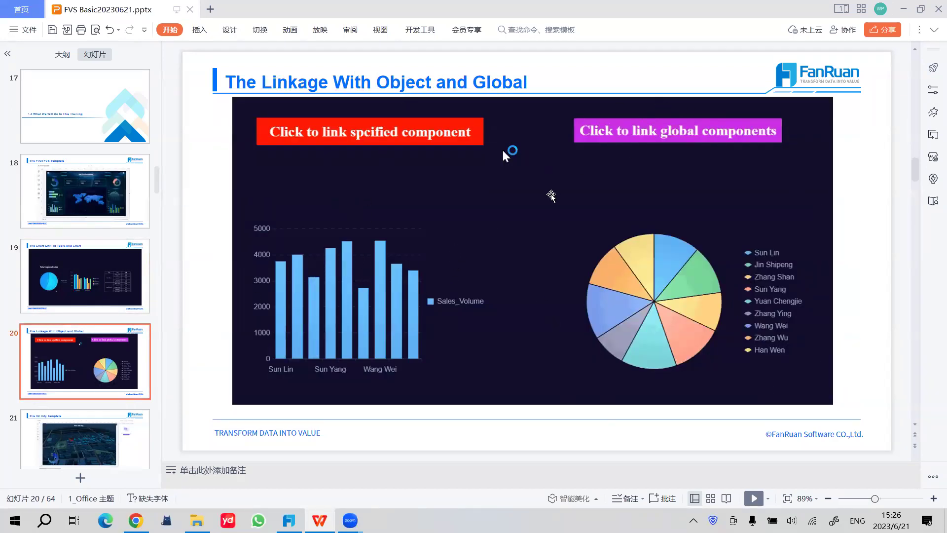
scroll(98, 300, "down", 1)
left_click(93, 360)
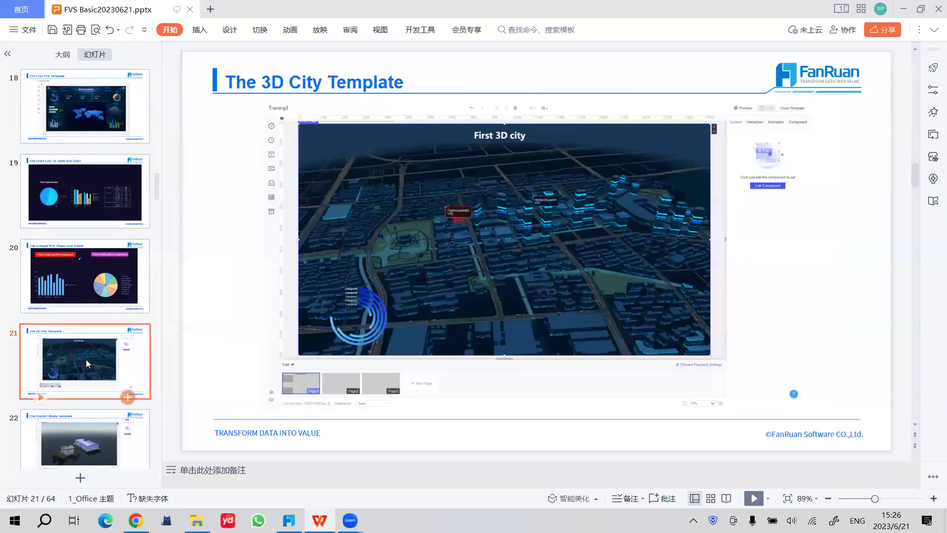
scroll(129, 392, "down", 1)
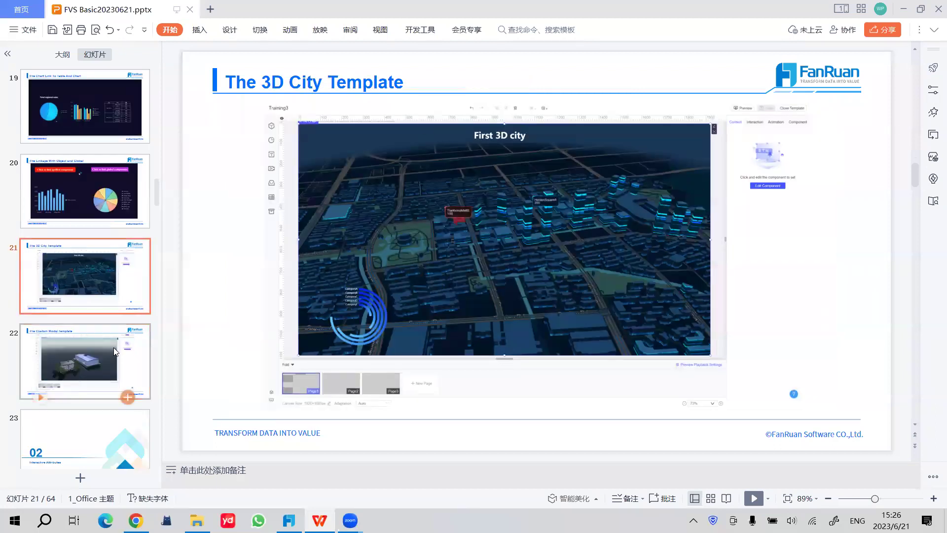
left_click(127, 393)
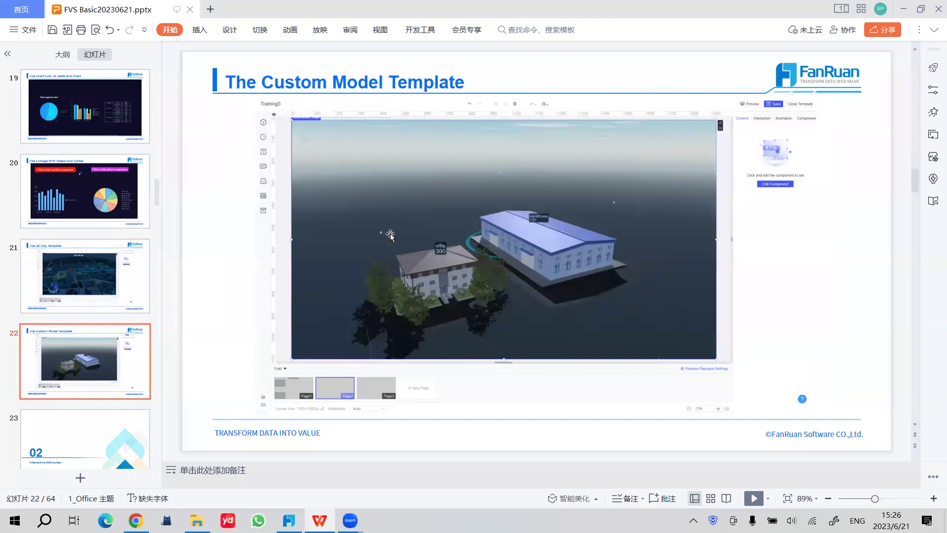
scroll(113, 325, "down", 2)
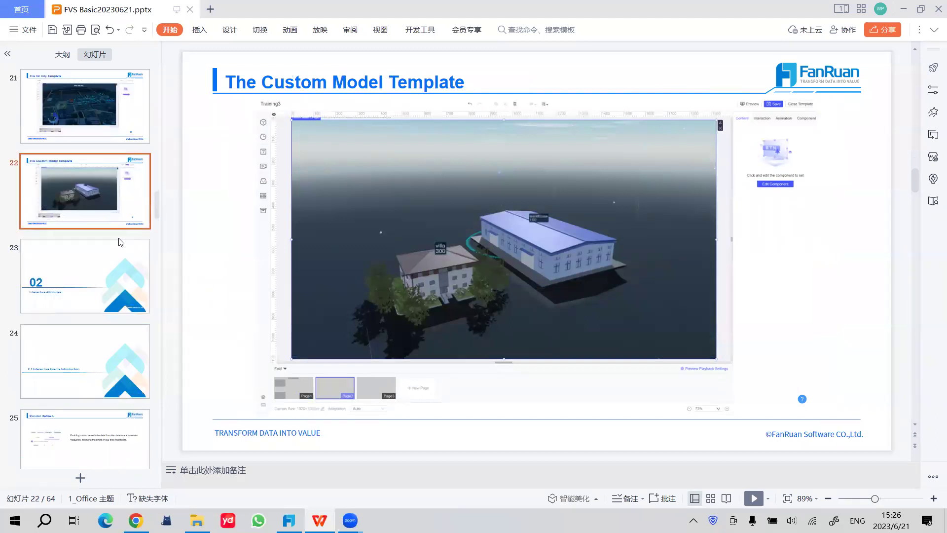
scroll(111, 204, "up", 2)
scroll(100, 202, "up", 1)
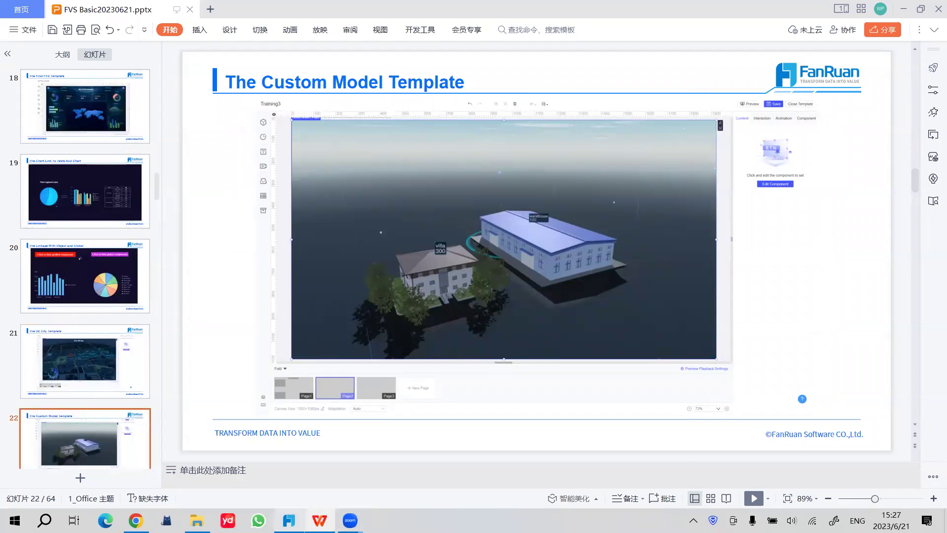
Switch to FineReport and delete both the column chart and the bar chart from Page1 of Template1
left_click(289, 520)
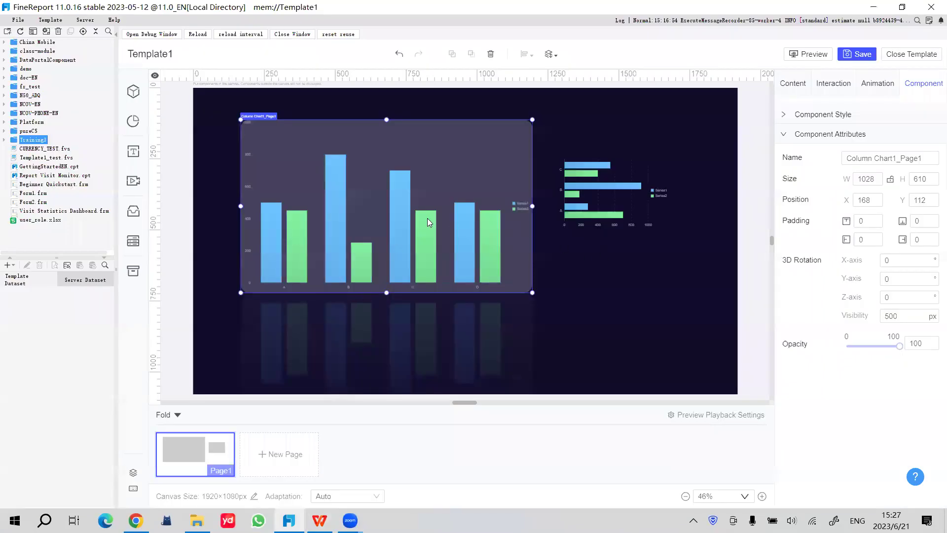
key("Delete")
left_click(614, 187)
key("Delete")
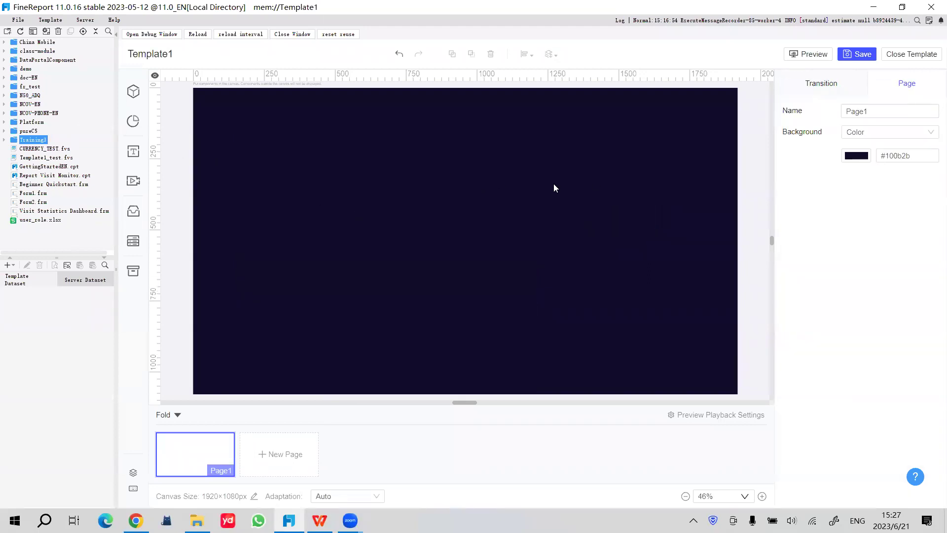
Set the page background to the My Resource image 16比9背景8
left_click(857, 156)
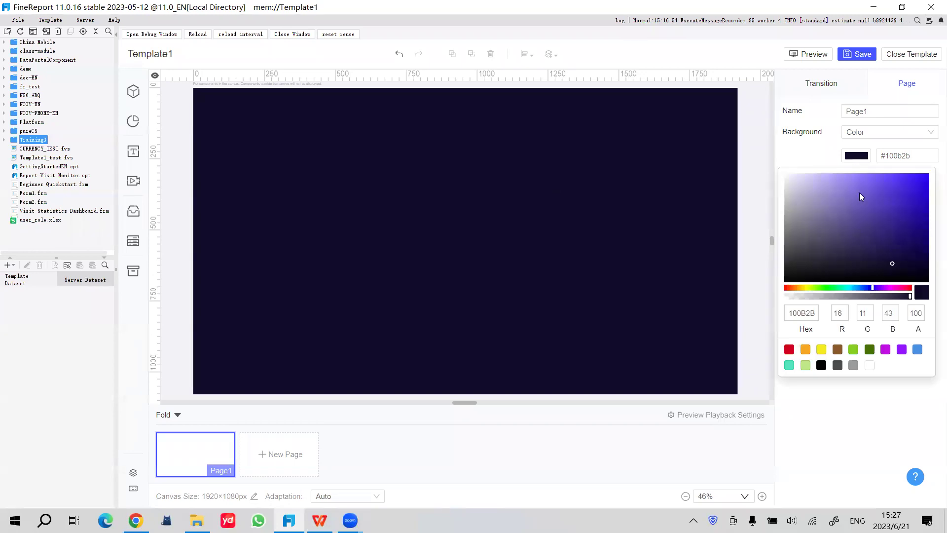
left_click(866, 133)
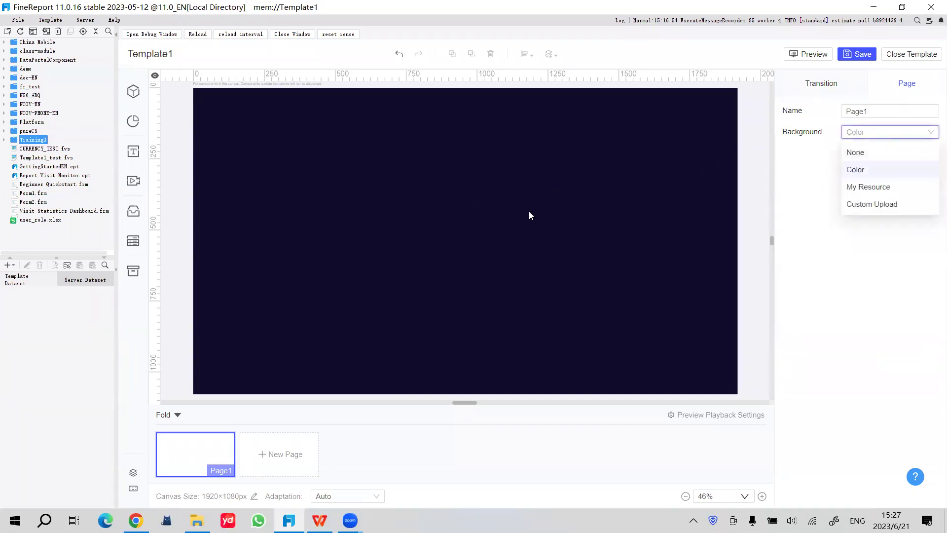
left_click(873, 188)
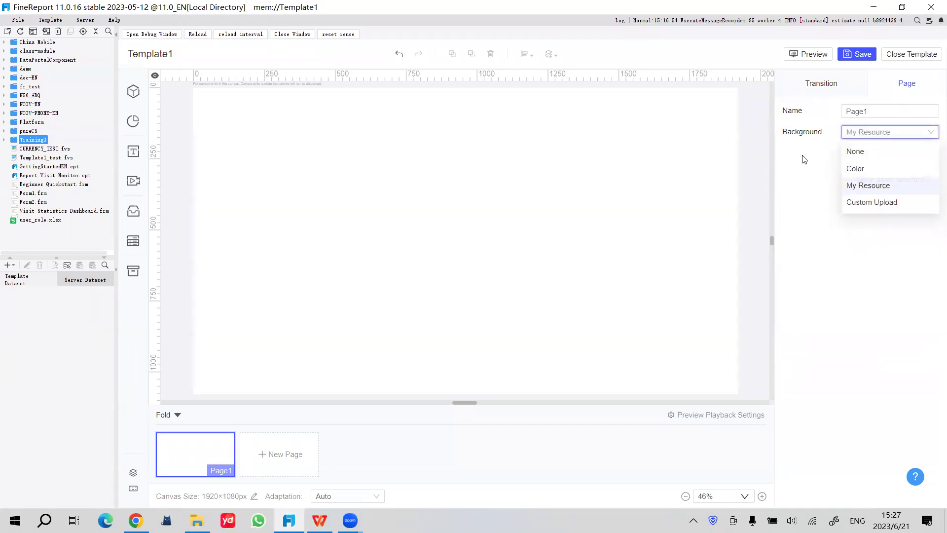
left_click(875, 172)
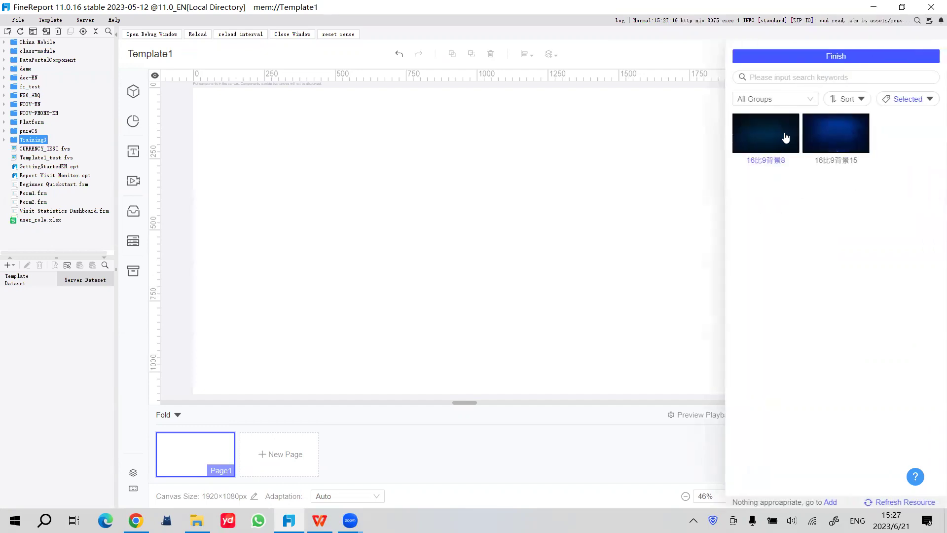
left_click(772, 139)
left_click(830, 57)
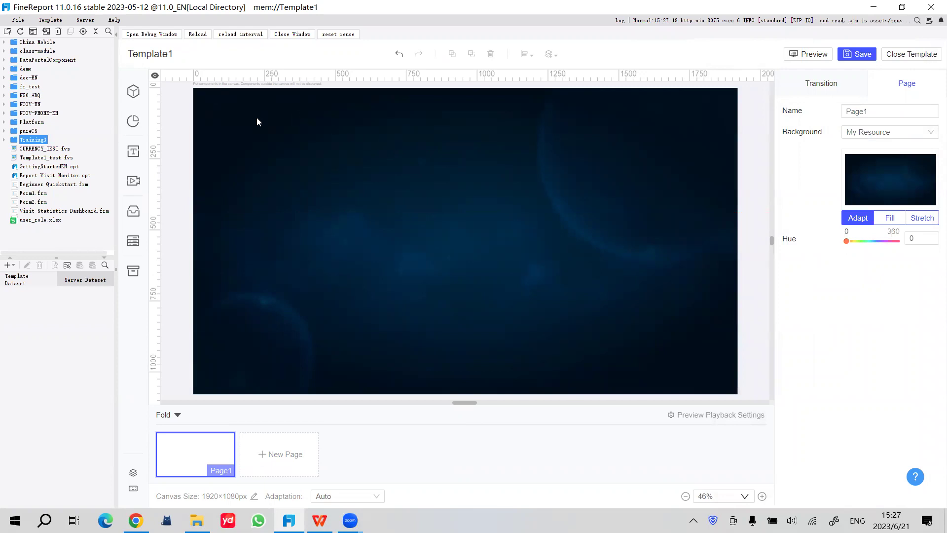
Add a Title component at the top center of the page and set its content to "My First FVS Template"
left_click(133, 151)
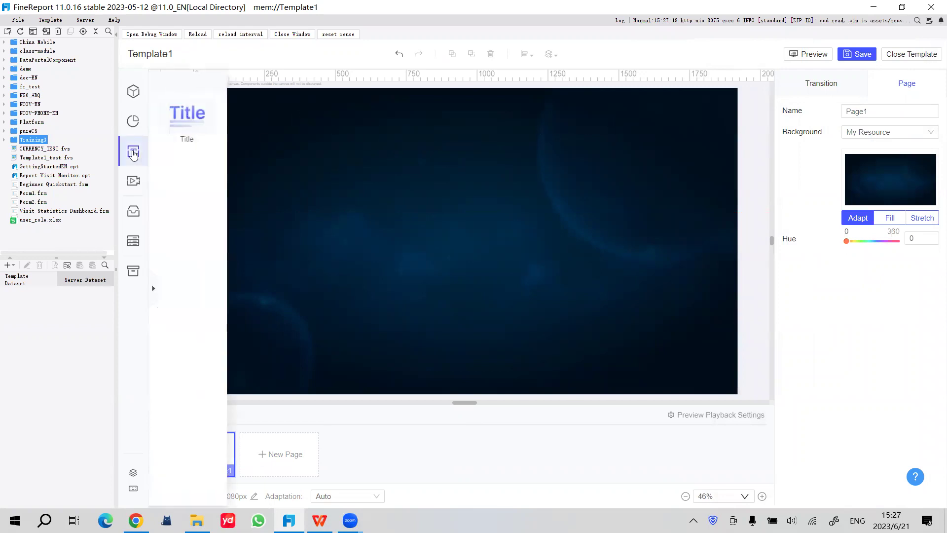
left_click_drag(260, 132, 471, 103)
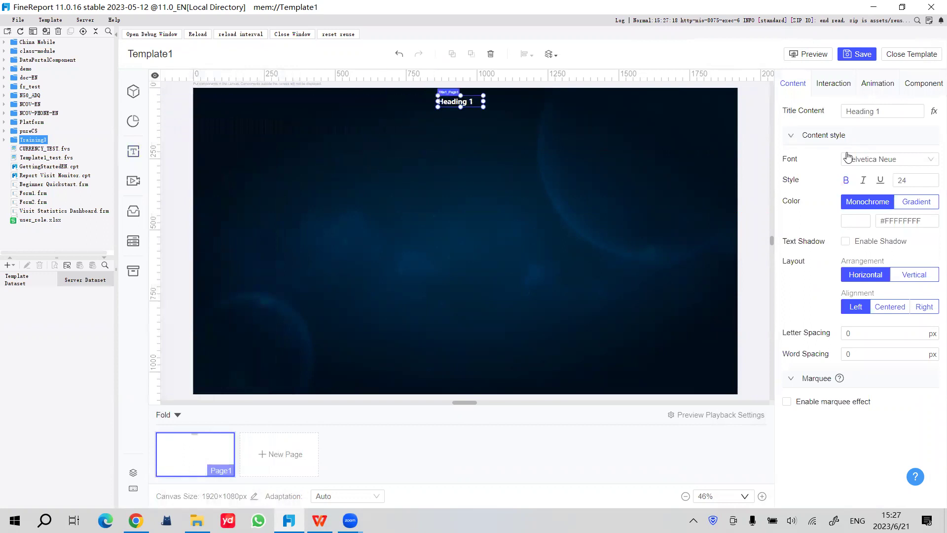
triple_click(887, 112)
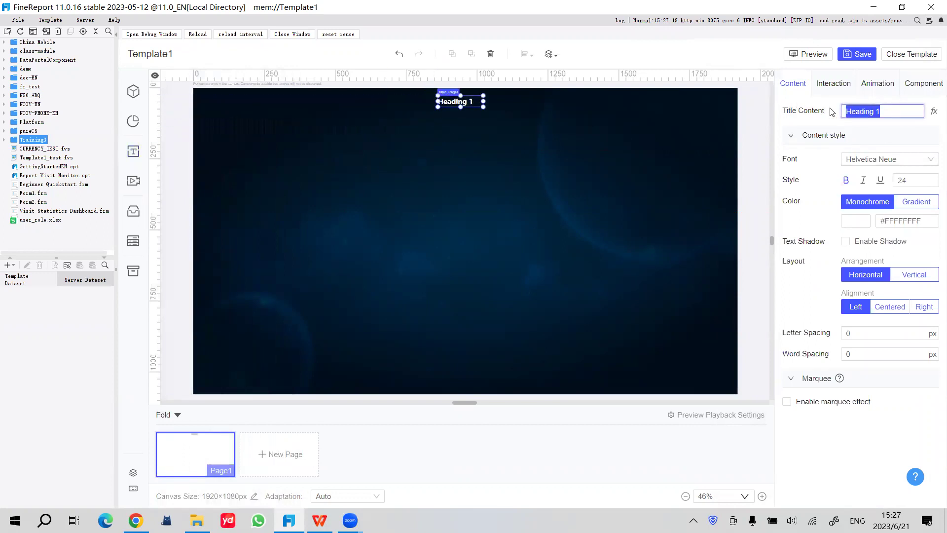
type("My First")
key("Caps_Lock")
type("FVS")
key("Caps_Lock")
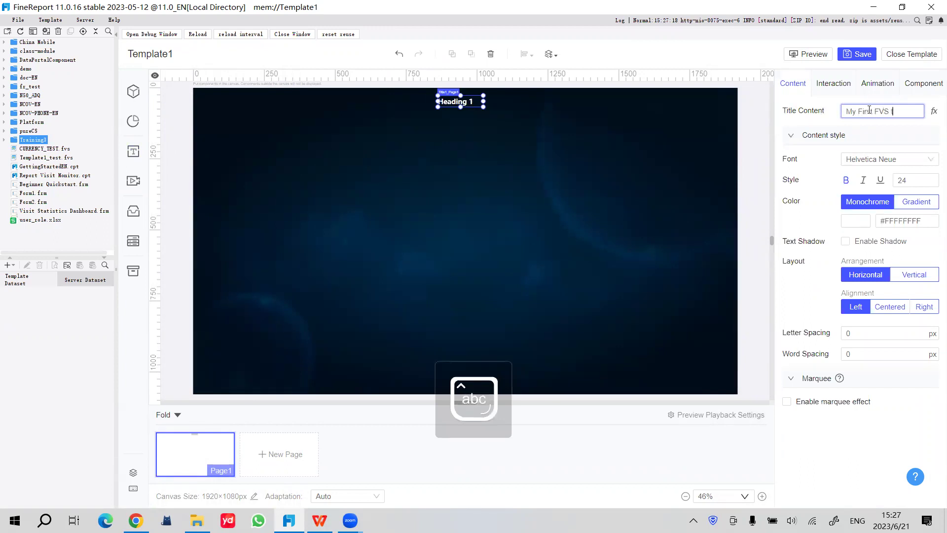
type("t")
key("Caps_Lock")
key("Caps_Lock")
type("emplate")
key("Return")
Widen the title box around its text, center the text and set its font size to 40
mouse_move(483, 102)
left_mouse_down()
mouse_move(573, 103)
mouse_move(457, 94)
mouse_move(478, 102)
mouse_move(468, 97)
left_mouse_up()
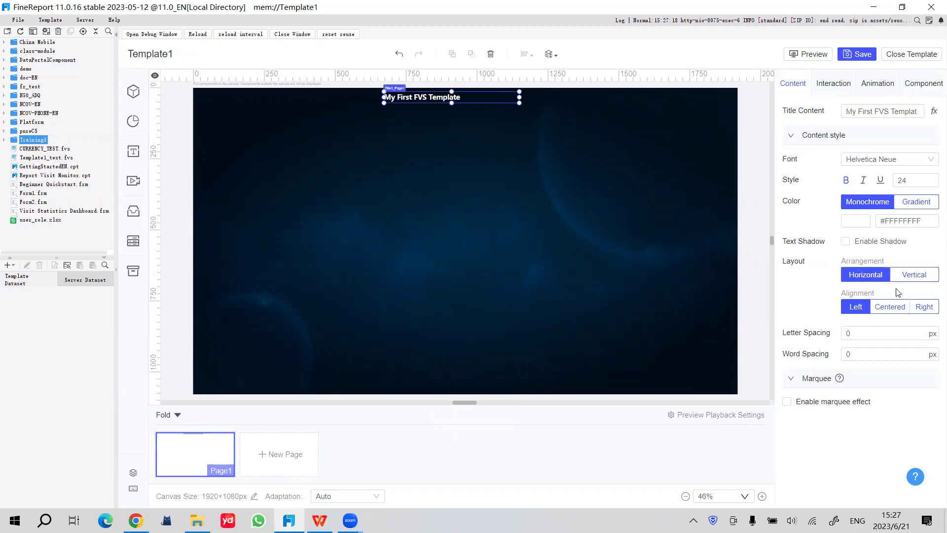
left_click(891, 307)
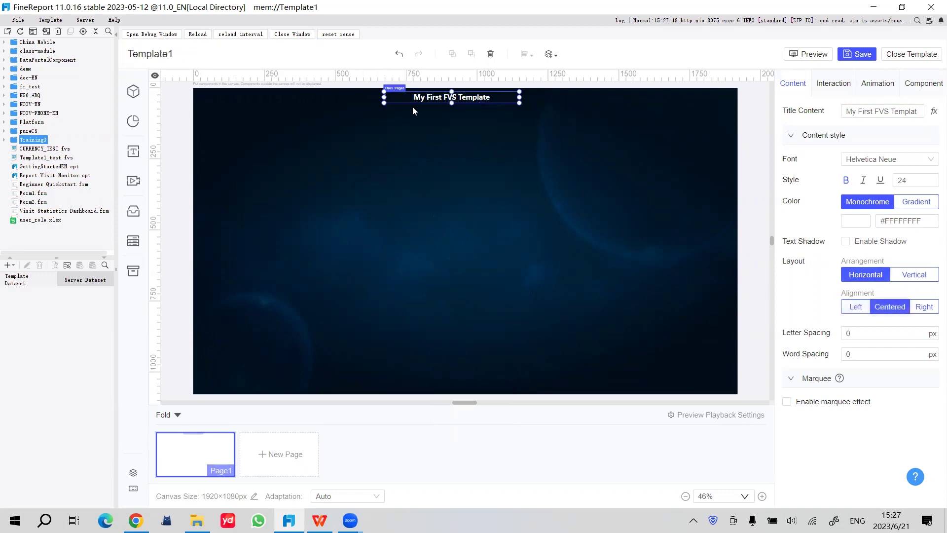
left_click_drag(911, 180, 885, 184)
type("4")
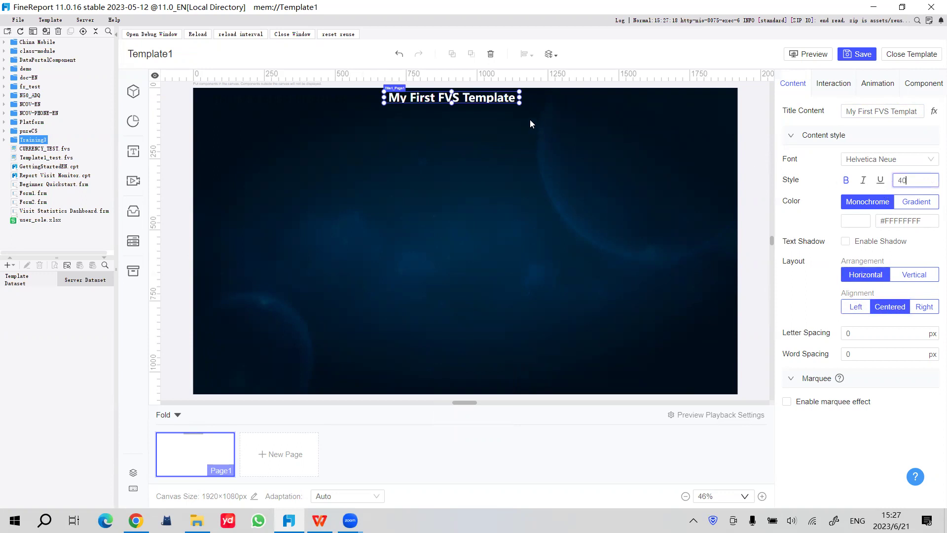
Enlarge the title box to about 553 × 57 and move it to about X 643, Y 13
left_click(542, 104)
left_click(494, 103)
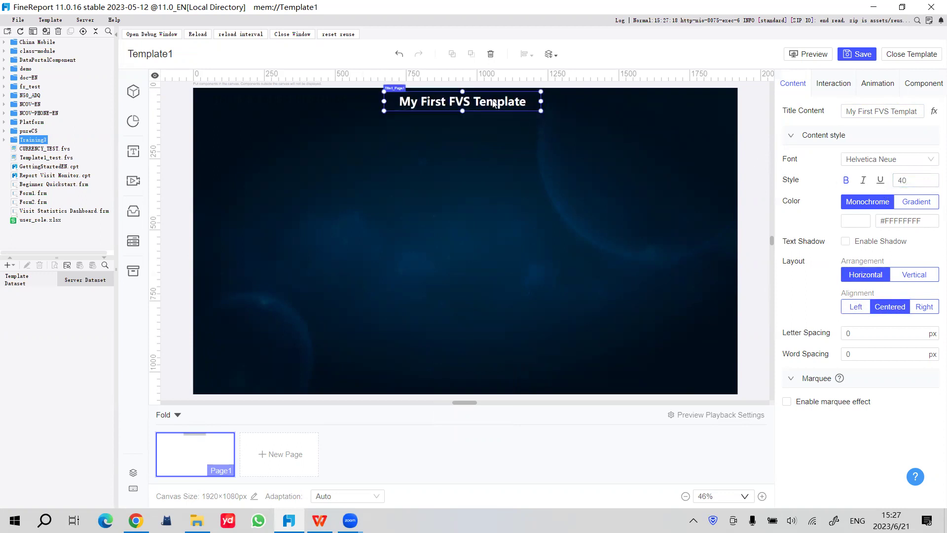
left_click_drag(462, 106, 476, 104)
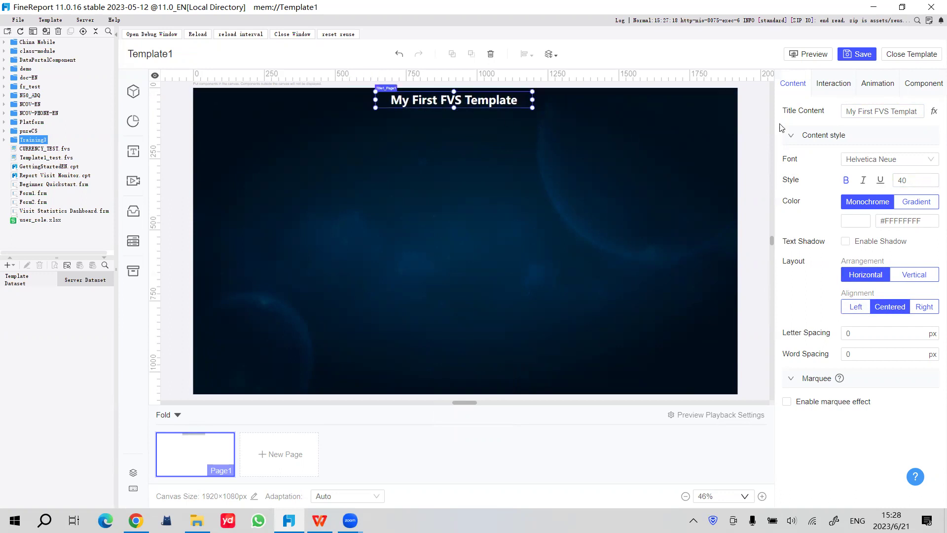
Give the title component a My Resource border using the asset 大标题背景框6
left_click(922, 85)
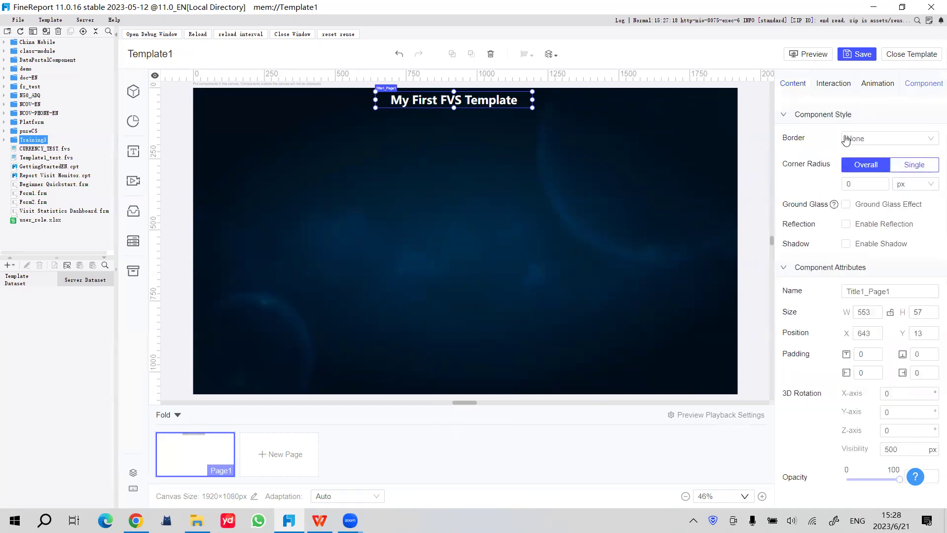
left_click(889, 141)
left_click(890, 193)
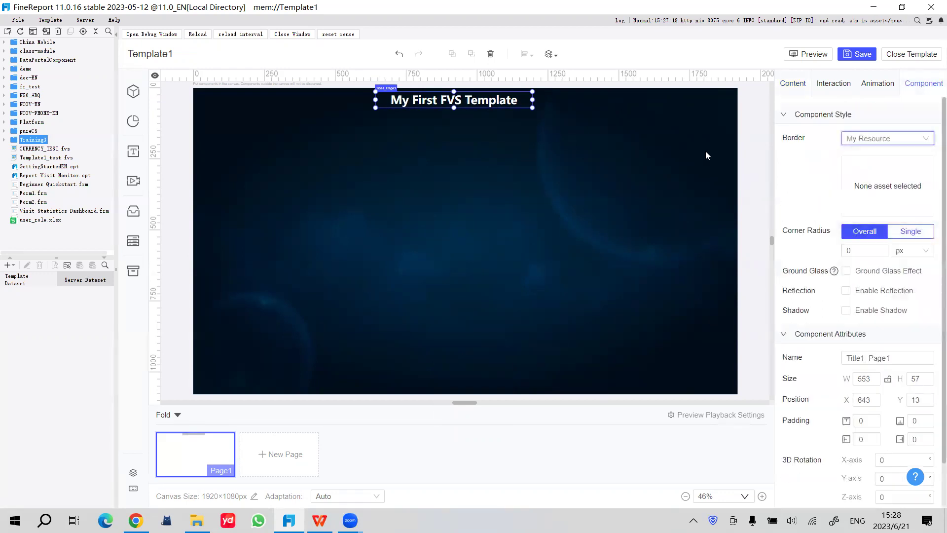
left_click(887, 183)
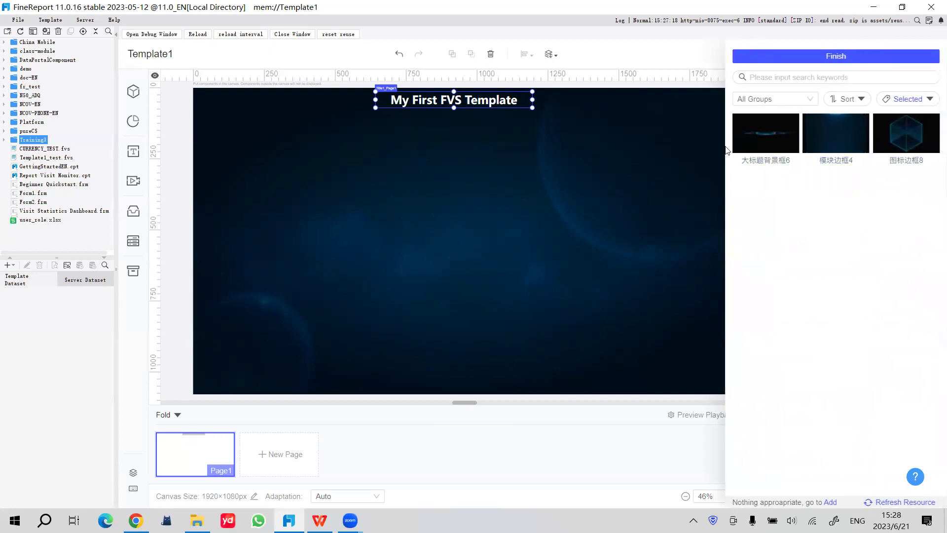
left_click(771, 136)
left_click(834, 57)
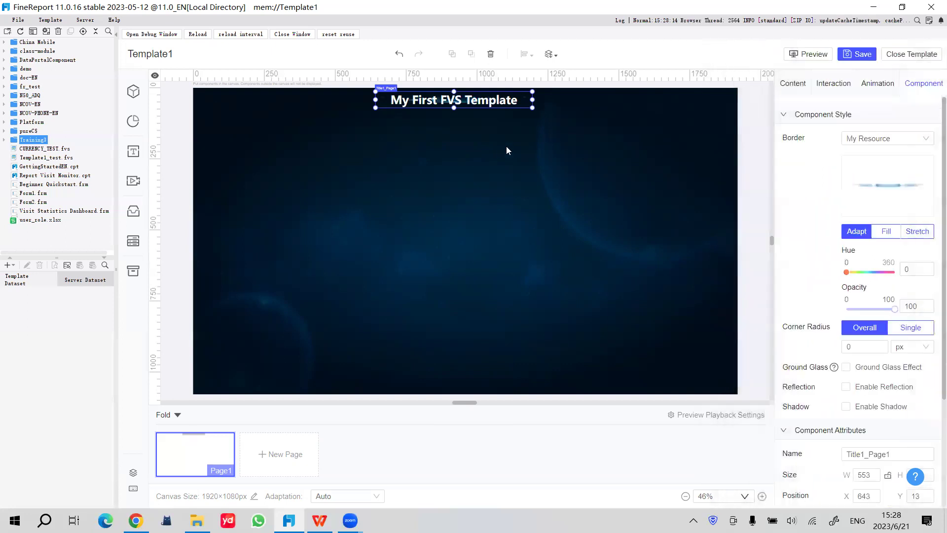
Stretch the title across the full 1920 px page width from X 0, Y 0 and make it taller to fit its border
left_click_drag(534, 105, 738, 118)
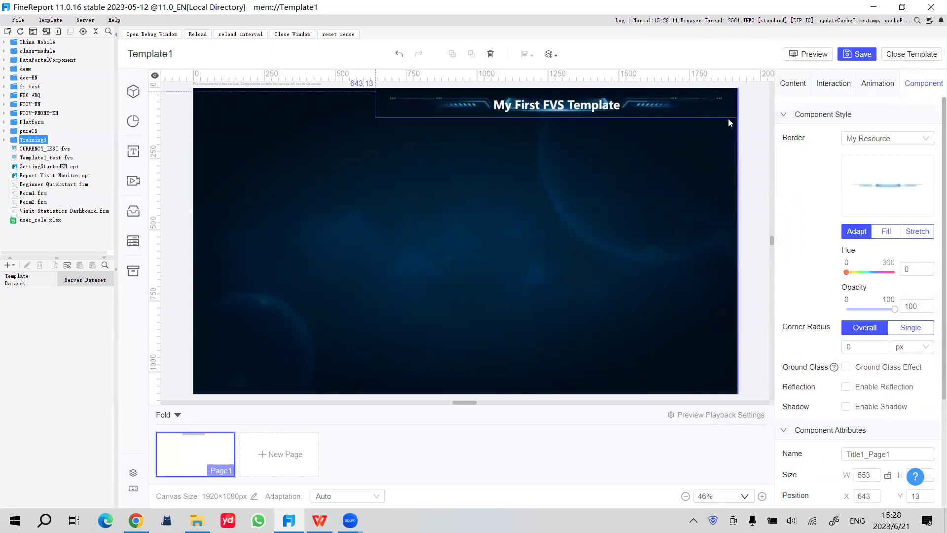
left_click_drag(375, 102, 193, 109)
left_click_drag(465, 91, 465, 88)
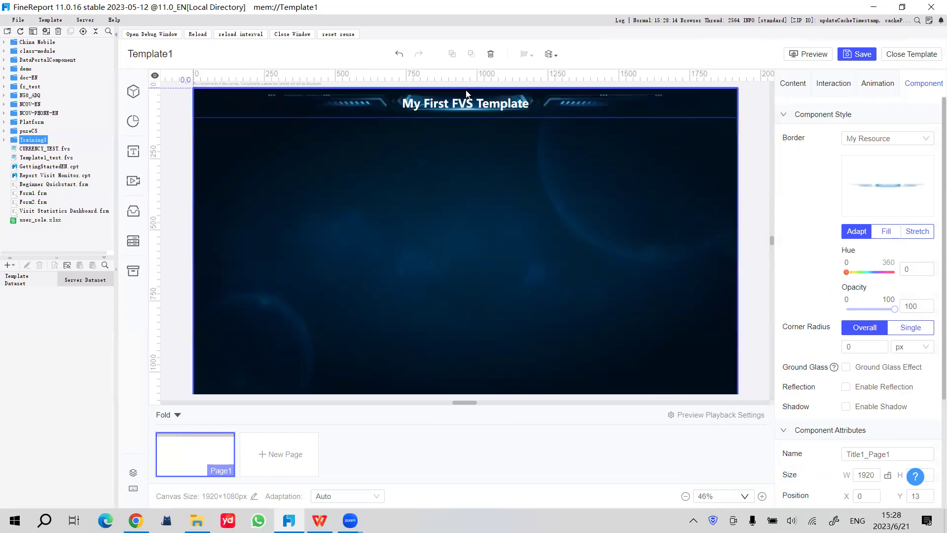
left_click_drag(464, 124, 465, 127)
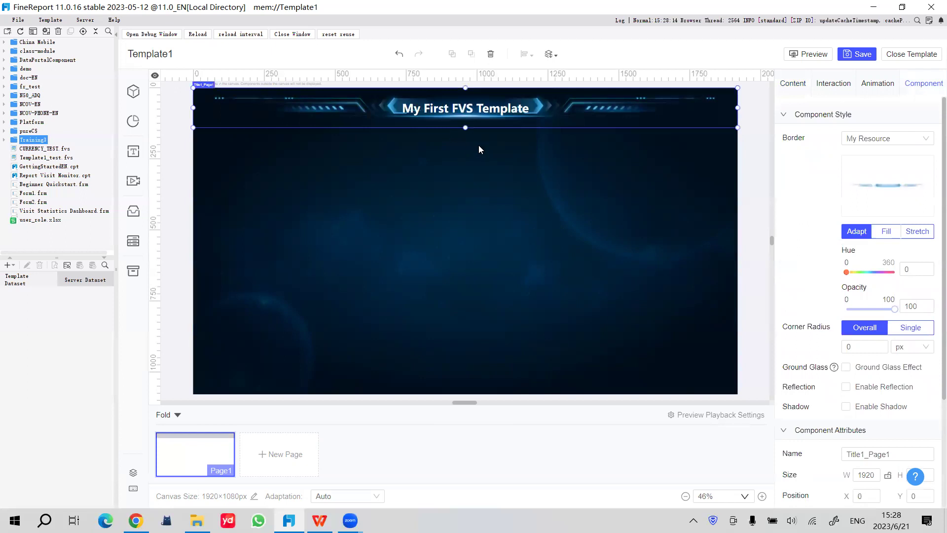
left_click(467, 178)
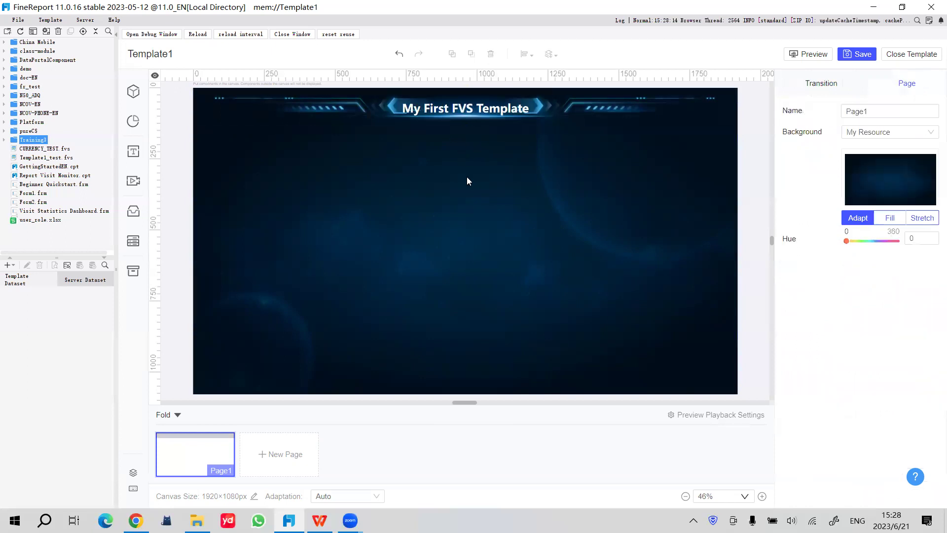
Add a Scene Switching Map from the map charts to the middle of the page
left_click(135, 124)
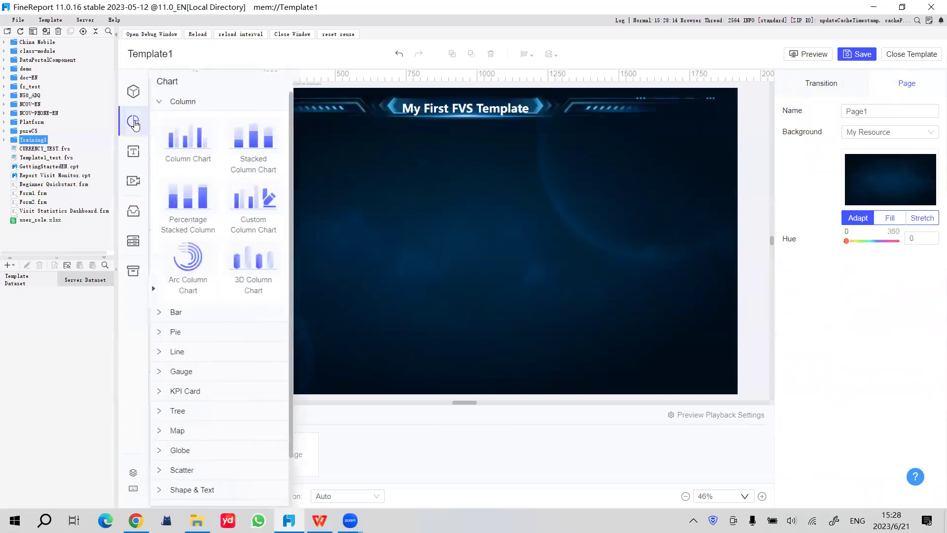
left_click(229, 100)
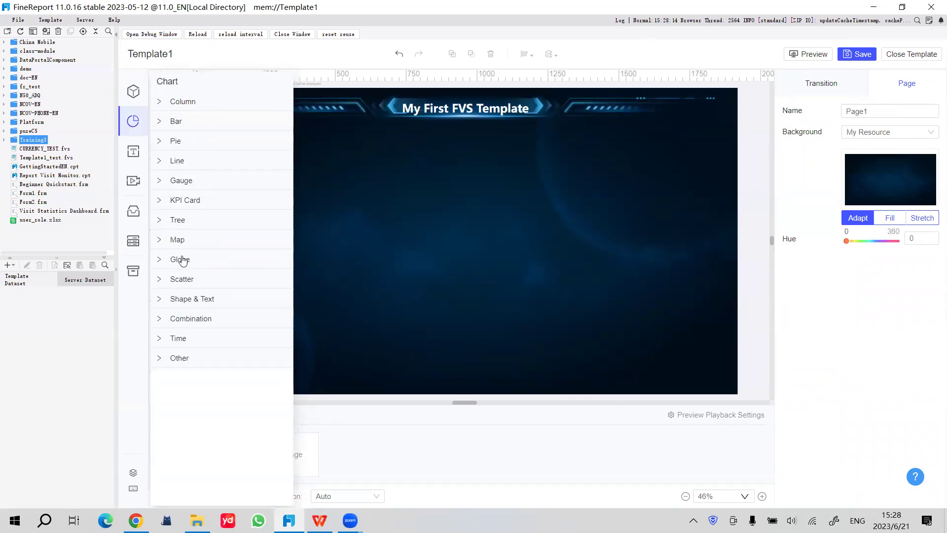
left_click(200, 248)
scroll(209, 372, "down", 5)
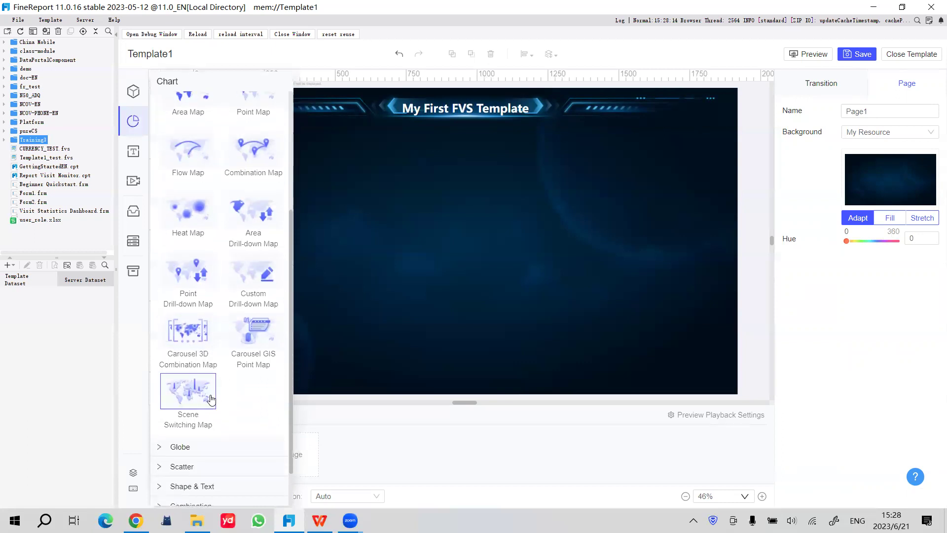
left_click_drag(185, 391, 460, 228)
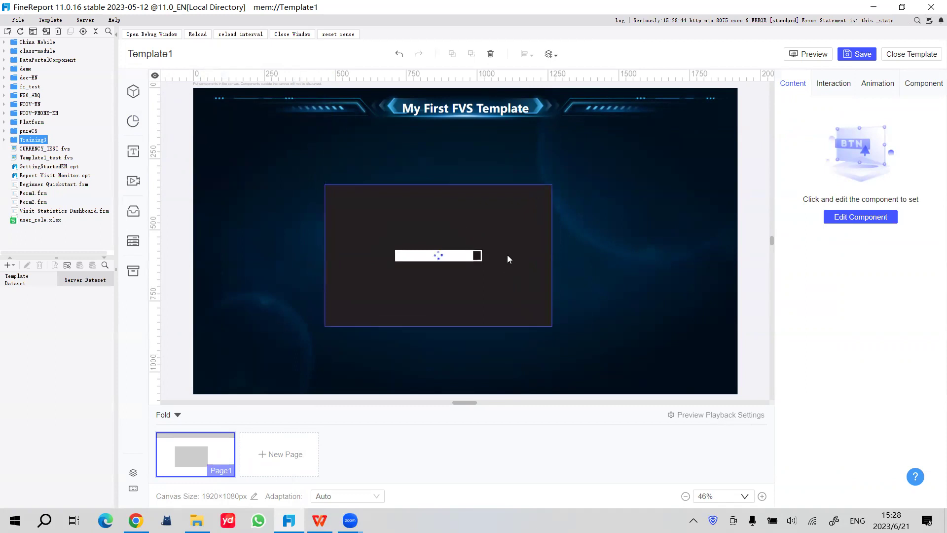
Add a Carousel KPI Card(Electronic) below the title, above the map
left_click(137, 124)
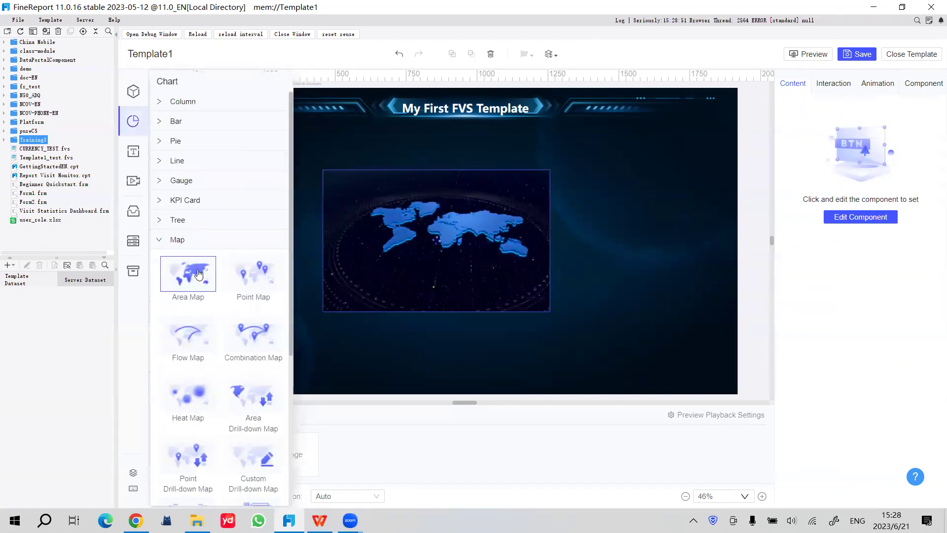
left_click(186, 239)
left_click(185, 200)
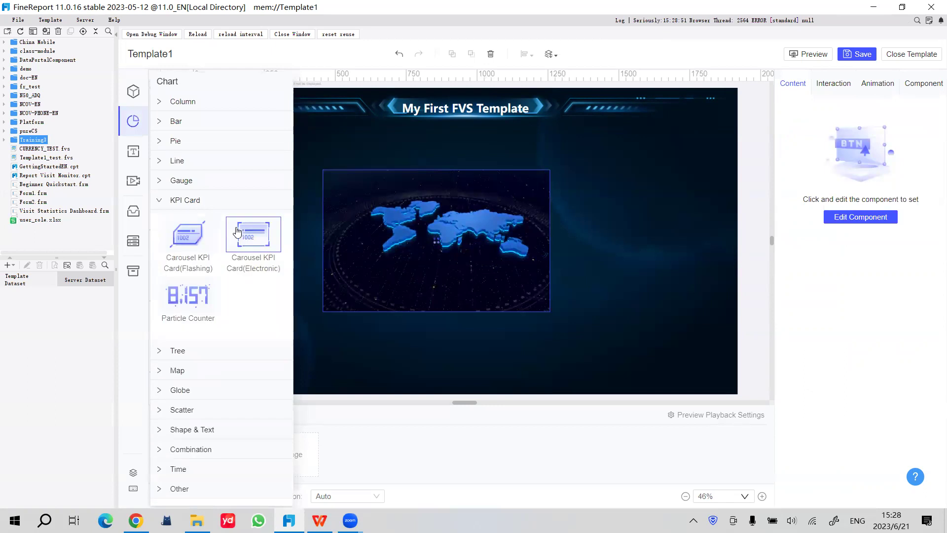
left_click_drag(248, 230, 379, 159)
Move the map beneath the KPI card and enlarge it to fill the lower middle of the page
left_click_drag(459, 242, 443, 266)
left_click(533, 335)
left_click_drag(533, 336, 604, 383)
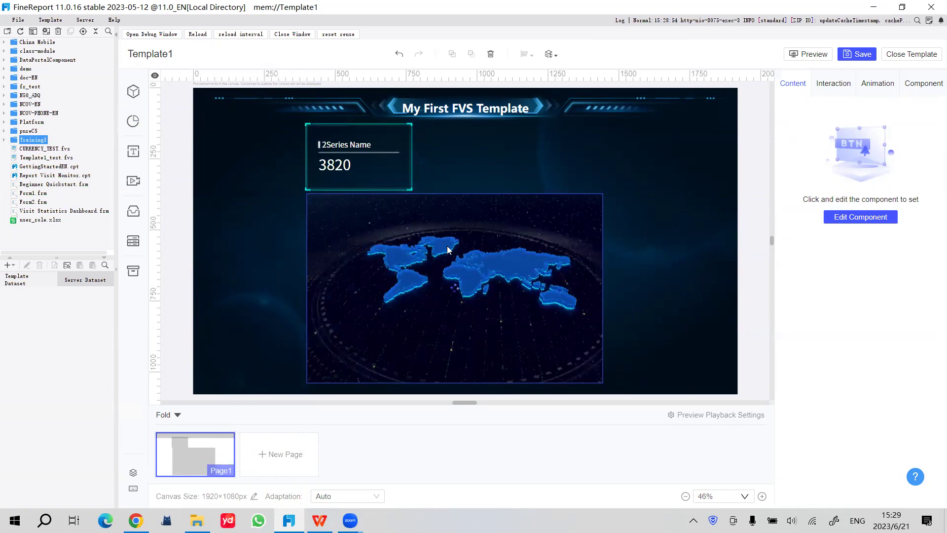
Resize the KPI card to about 374 × 212 and place two copies beside it in a row above the map
left_click(374, 158)
left_click_drag(415, 192, 407, 178)
left_click_drag(376, 147, 601, 157)
Apply Align Middle to the three KPI cards and move them together leftward to Y 124, roughly centred above the map
left_click(254, 125)
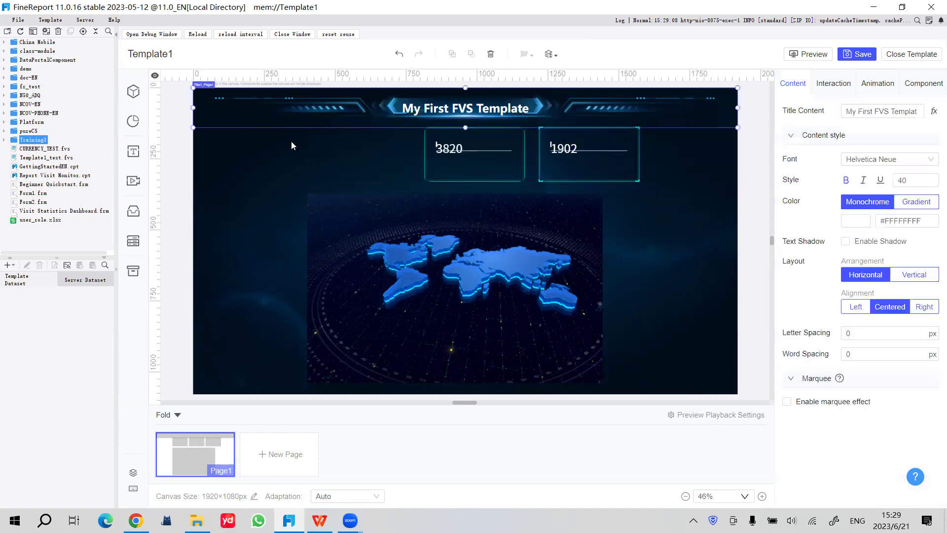
left_click(719, 222)
left_click_drag(677, 210, 239, 103)
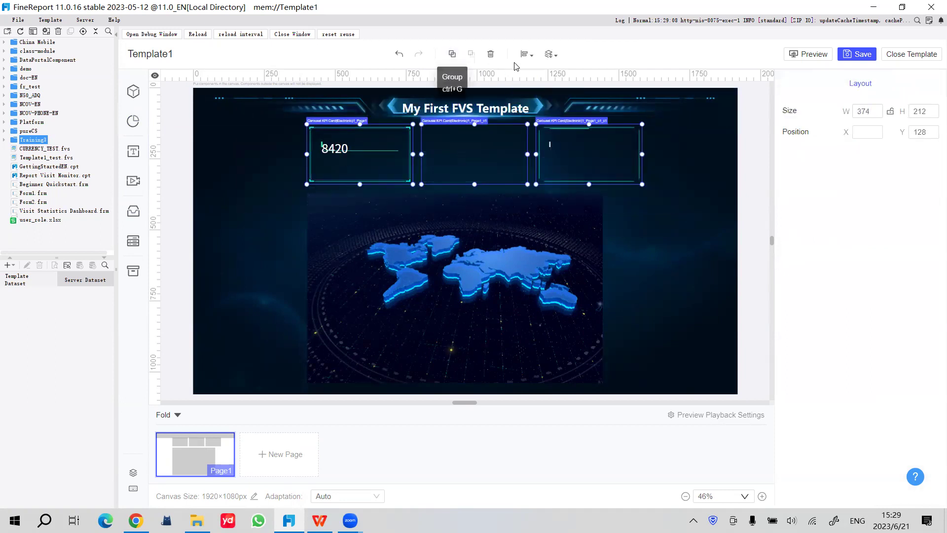
left_click(536, 60)
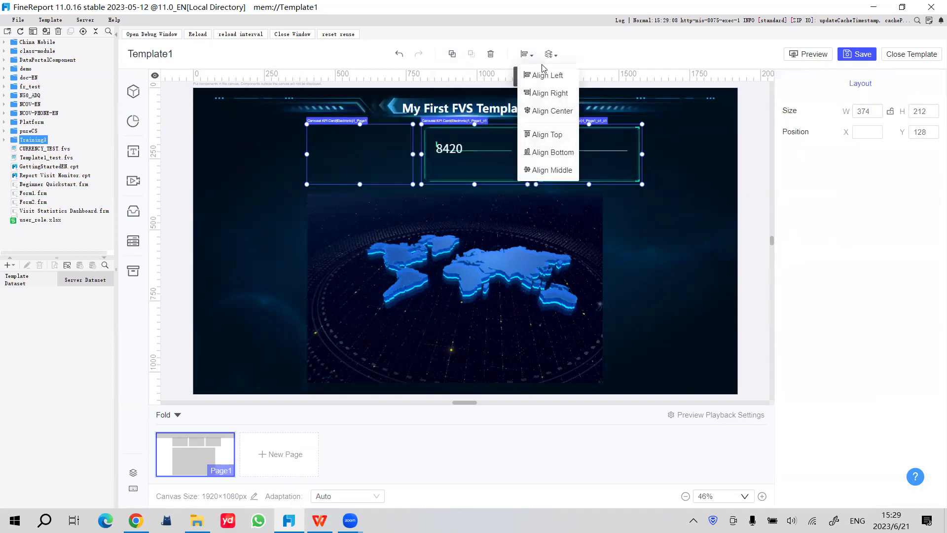
left_click(539, 170)
left_click_drag(569, 160, 555, 157)
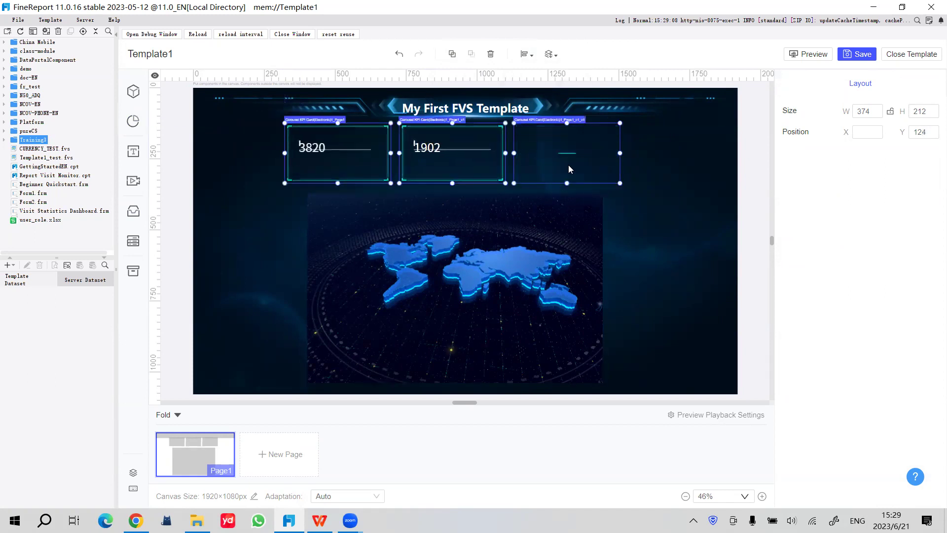
left_click(536, 244)
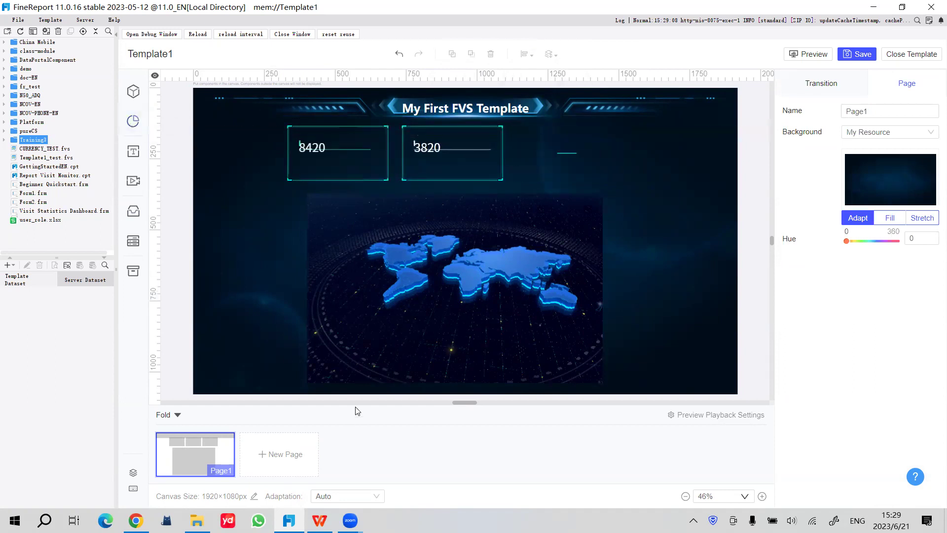
Check "The First FVS Template" slide in the WPS presentation, and add an Arc Column Chart at the page's left edge beside the KPI cards
left_click(319, 521)
scroll(101, 305, "up", 5)
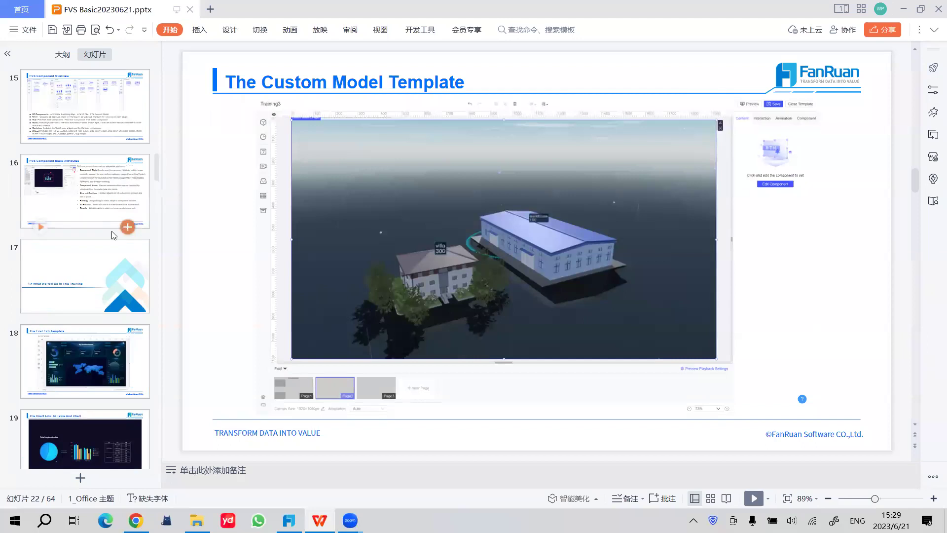
left_click(105, 193)
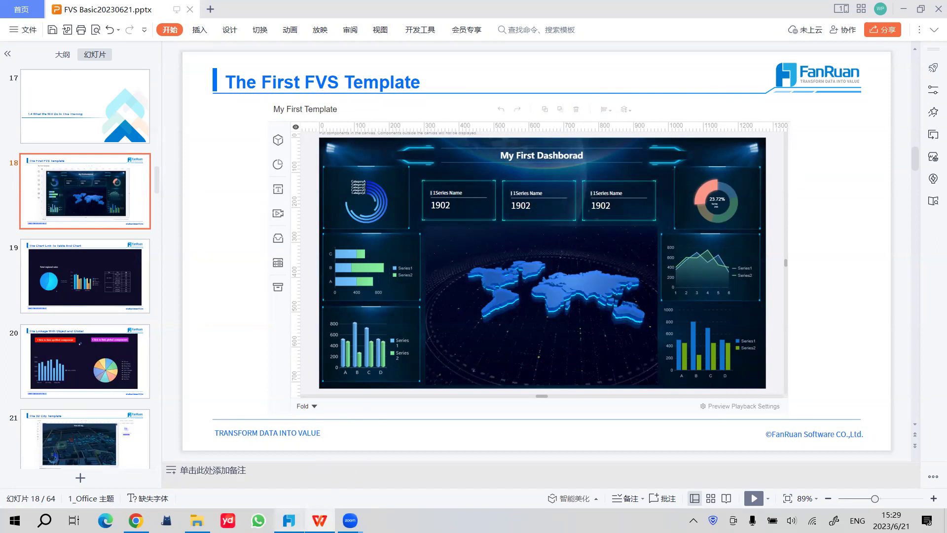
key("alt+Tab")
left_click(133, 121)
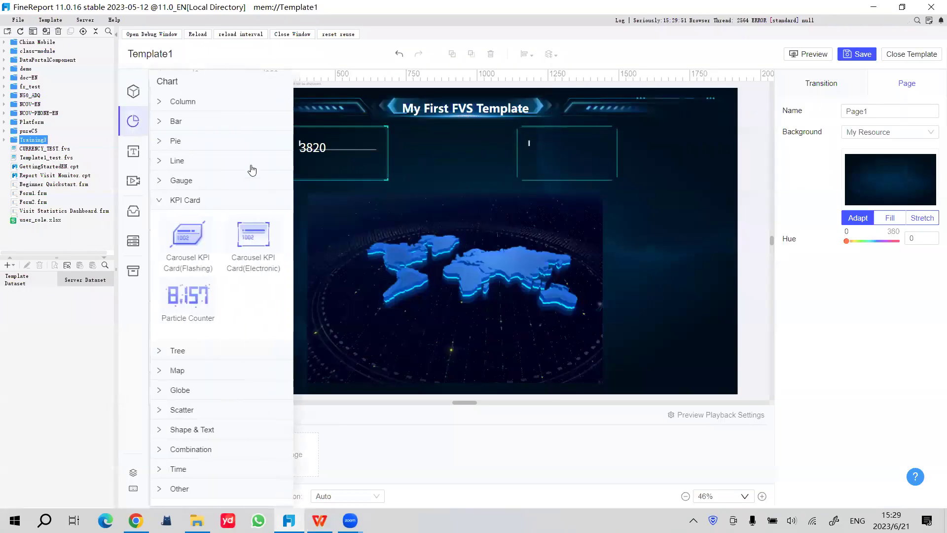
left_click(198, 201)
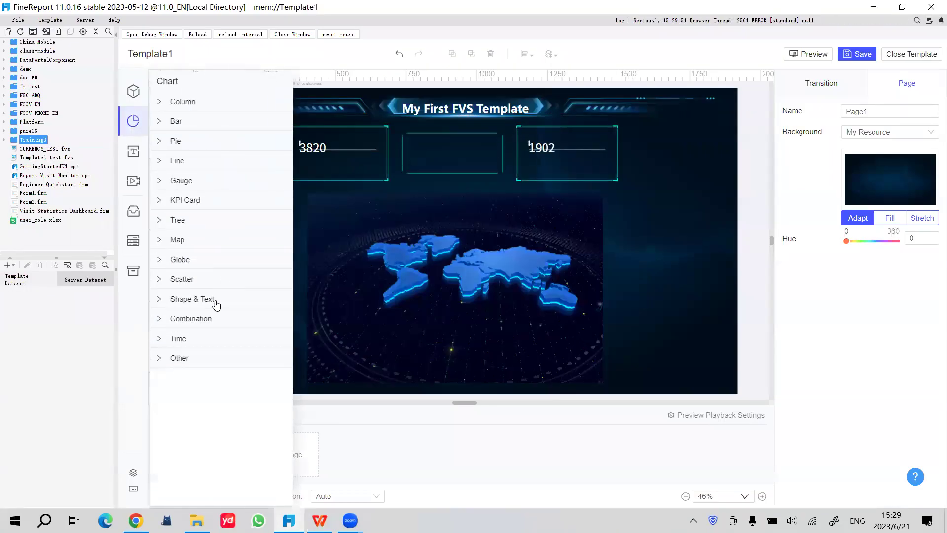
left_click(199, 102)
left_click_drag(174, 265, 257, 159)
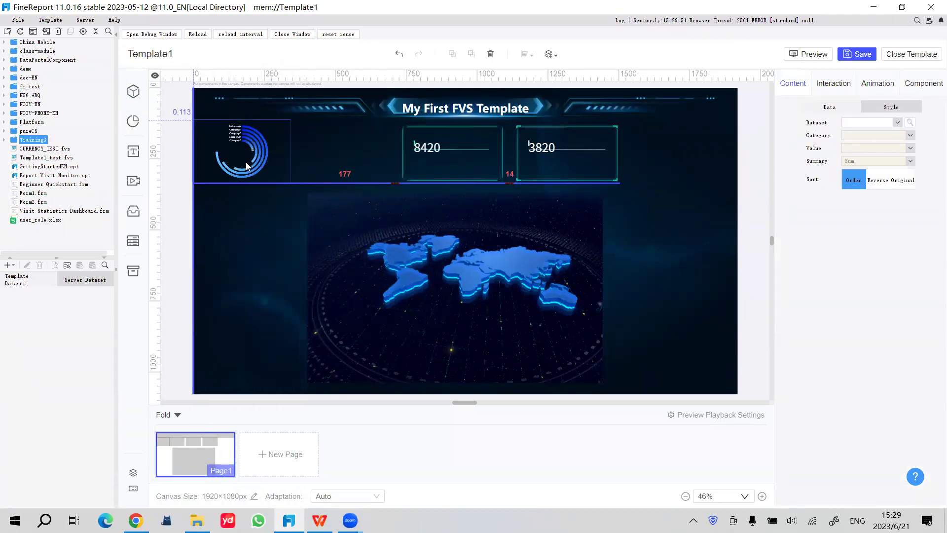
Add a 3D Column Chart in the page's lower-left corner beside the map and a bar chart directly above it
left_click(133, 121)
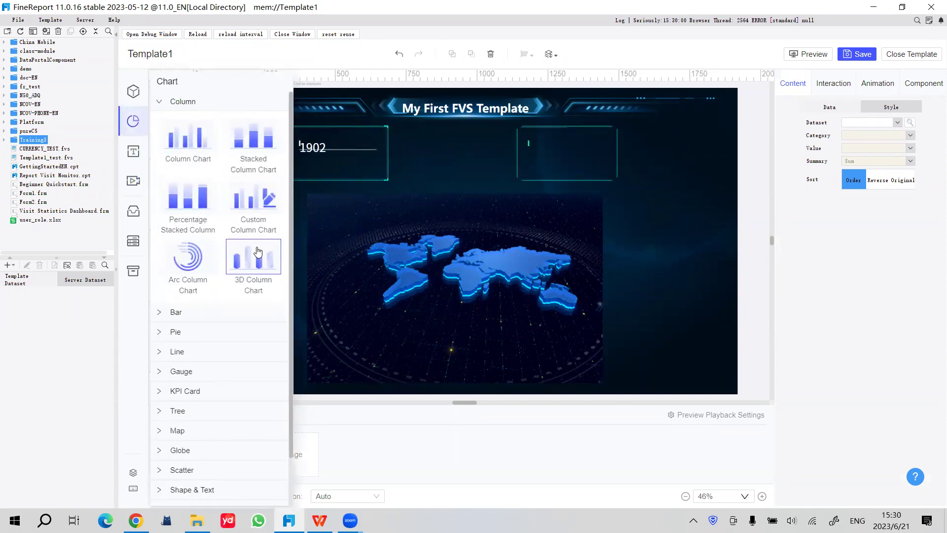
left_click_drag(248, 254, 290, 300)
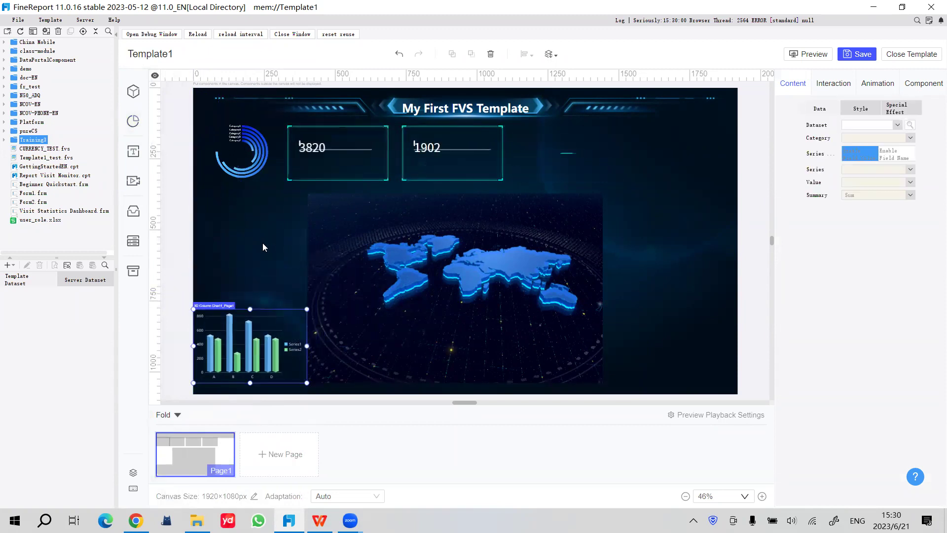
key("alt+Tab")
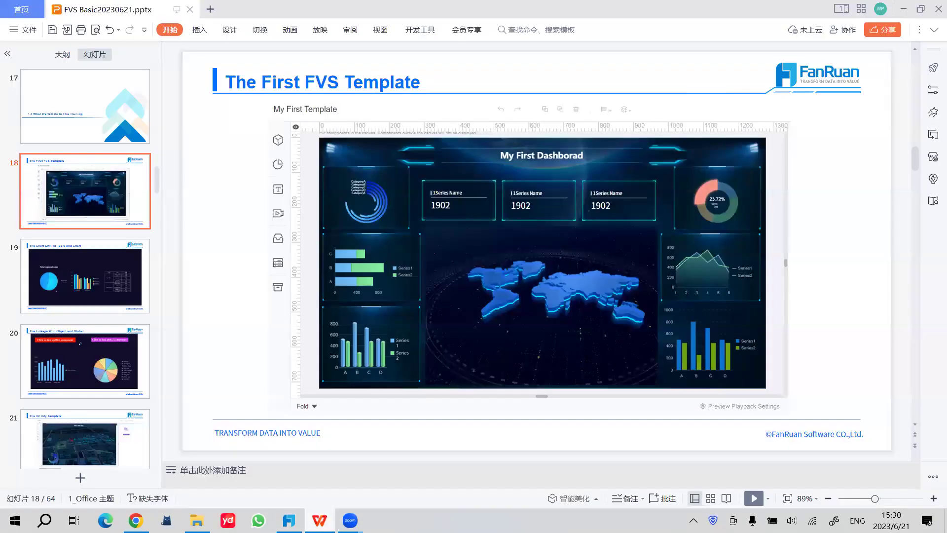
key("alt+Tab")
left_click(133, 121)
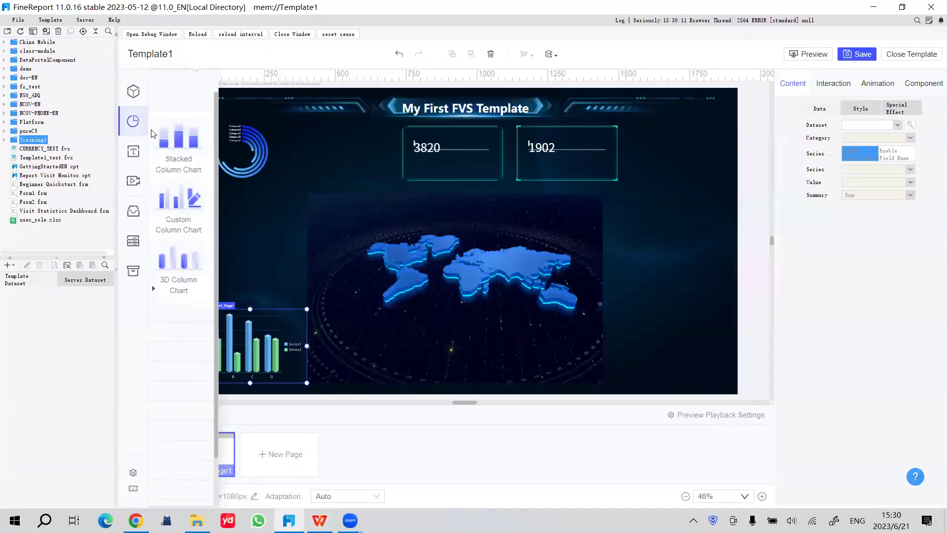
left_click(191, 102)
left_click(186, 121)
left_click_drag(251, 214, 239, 234)
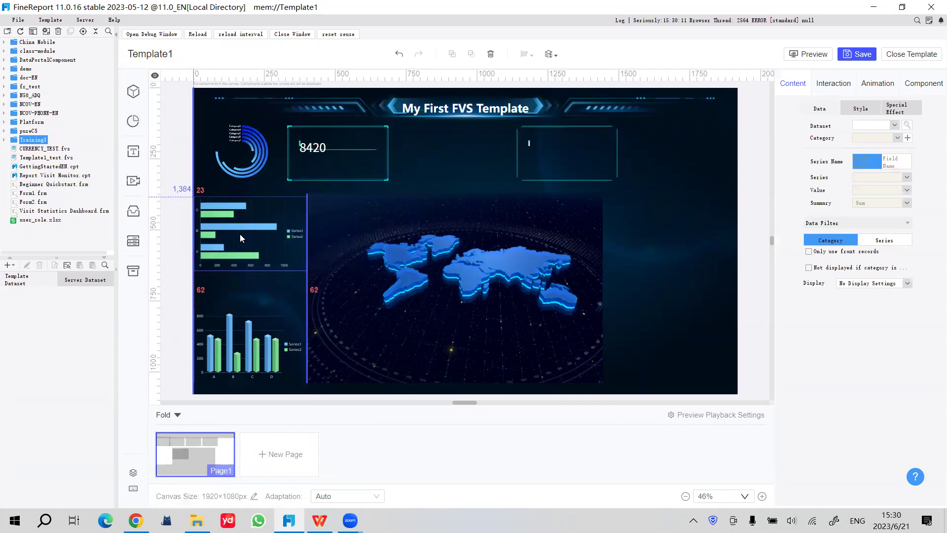
Add a pie chart in the page's upper-right area, beside the row of KPI cards
left_click(661, 232)
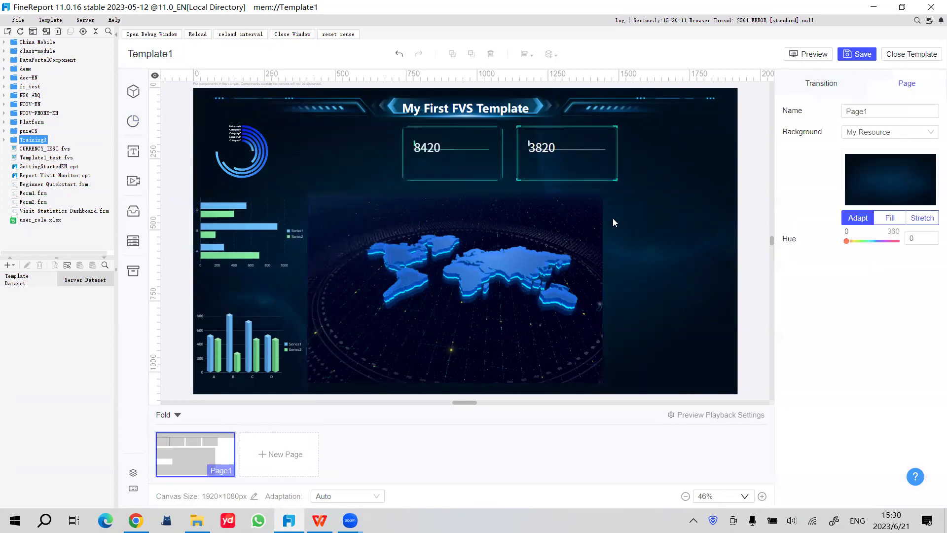
left_click(134, 120)
left_click(176, 121)
left_click(178, 142)
left_click_drag(184, 178, 667, 174)
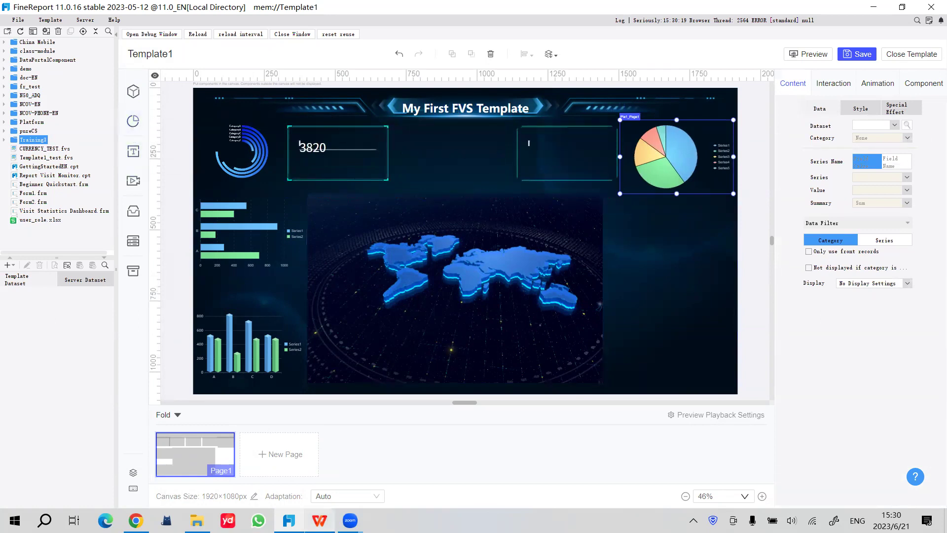
Compare with the reference slide, and add an Area Chart below the pie chart, to the right of the map
left_click(319, 521)
left_click(289, 521)
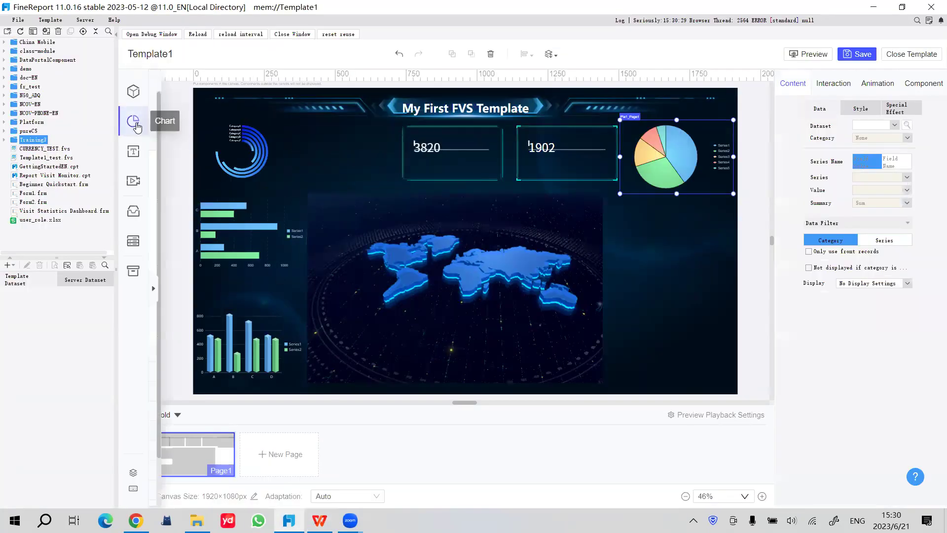
left_click(134, 121)
left_click(189, 142)
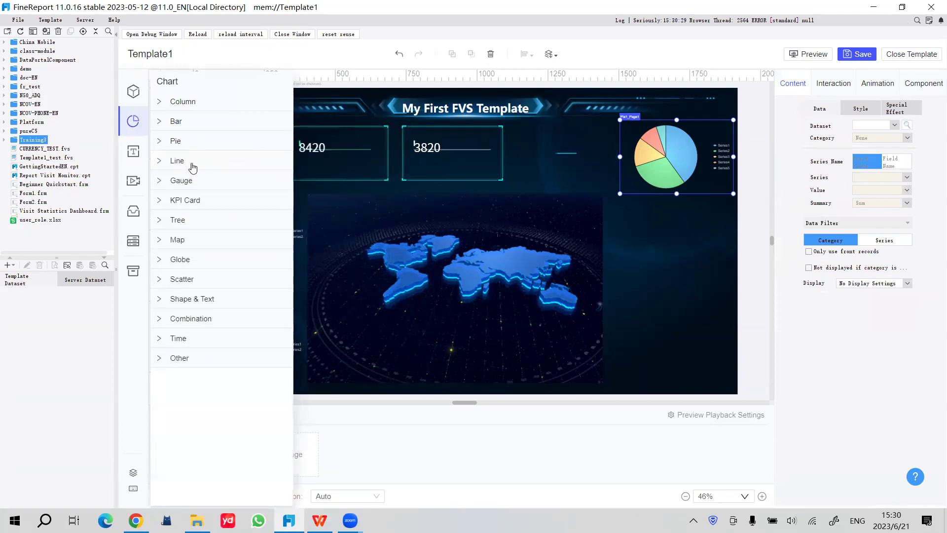
left_click(189, 161)
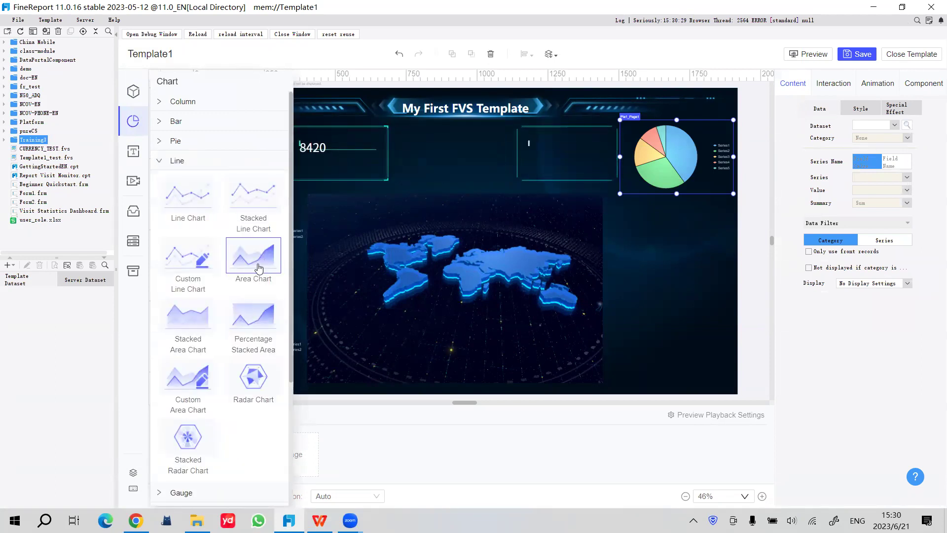
left_click_drag(255, 261, 696, 254)
left_click(241, 239)
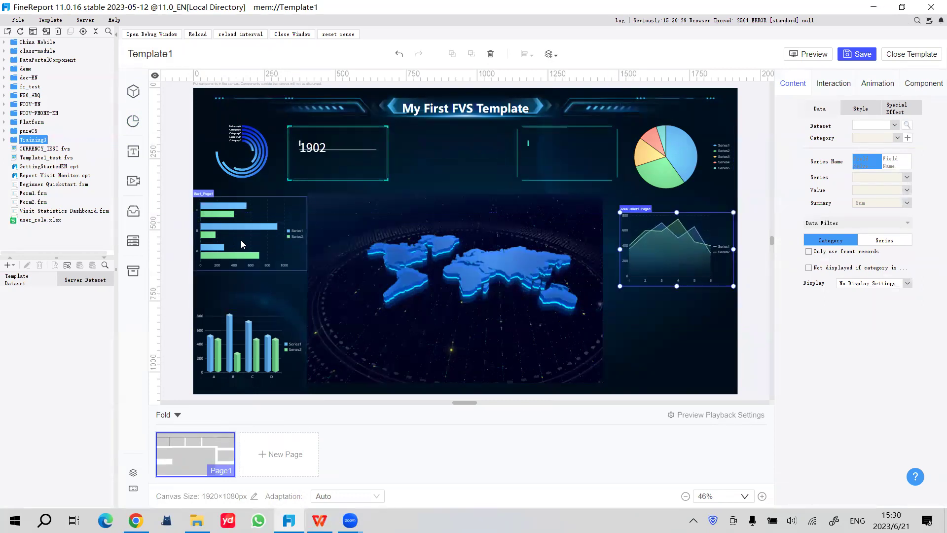
Add a Column Chart in the page's lower-right corner, below the area chart
left_click(140, 124)
left_click(195, 160)
left_click(183, 102)
left_click_drag(186, 132, 691, 336)
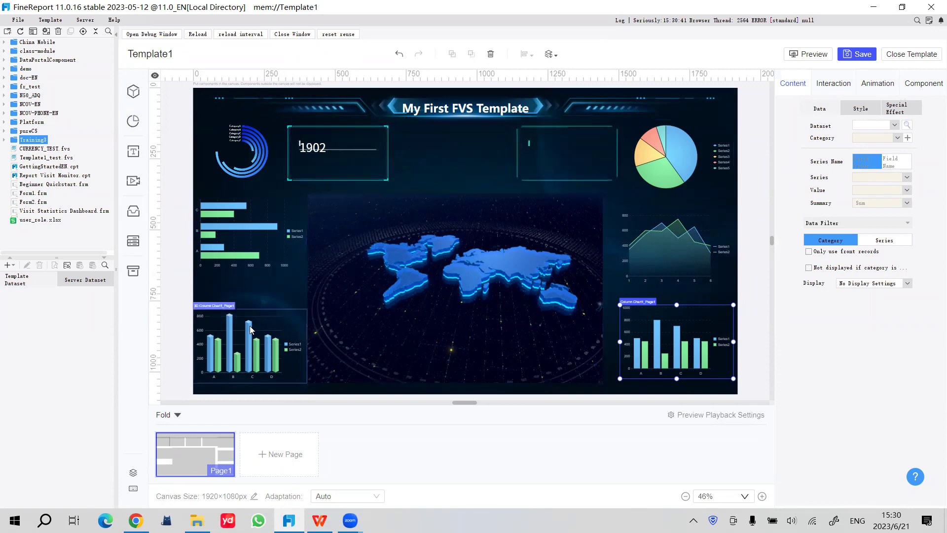
Reposition the arc, bar, 3D column and area charts so both side columns line up, with the arc chart at X 0, Y 124
left_click_drag(256, 339, 245, 339)
left_click_drag(243, 223, 268, 240)
left_click_drag(683, 243, 684, 234)
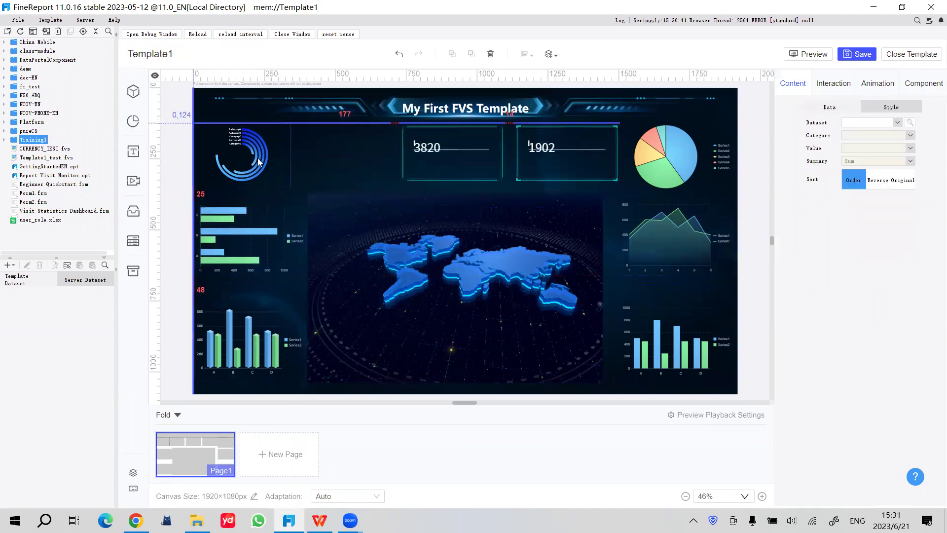
left_click(693, 147)
Give the arc column chart the 模块边框4 border from My Resource, and shift the first KPI card slightly right, clear of it
left_click(268, 135)
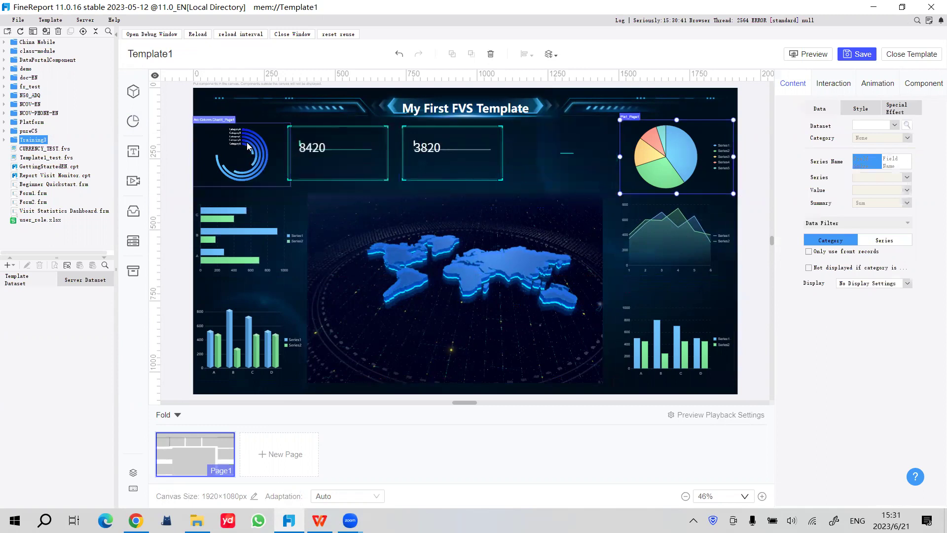
left_click(923, 83)
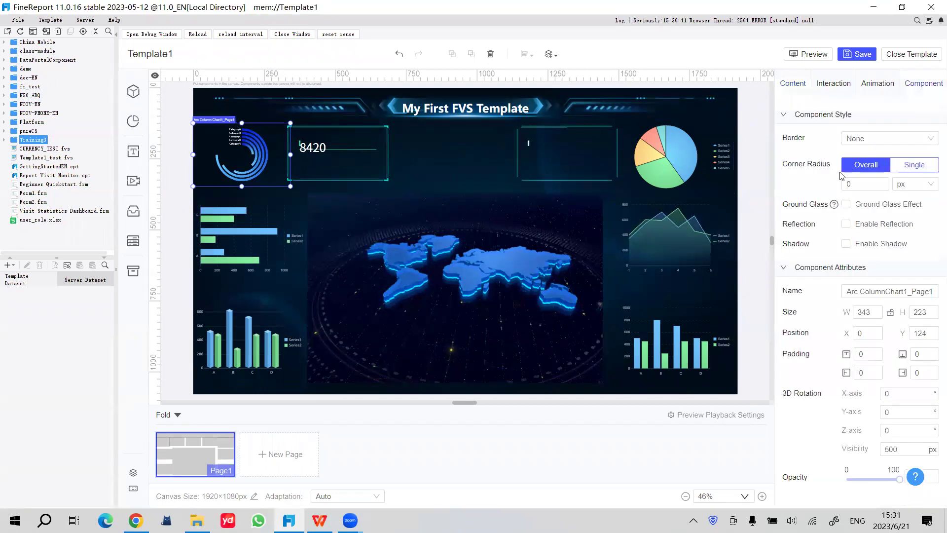
left_click(888, 143)
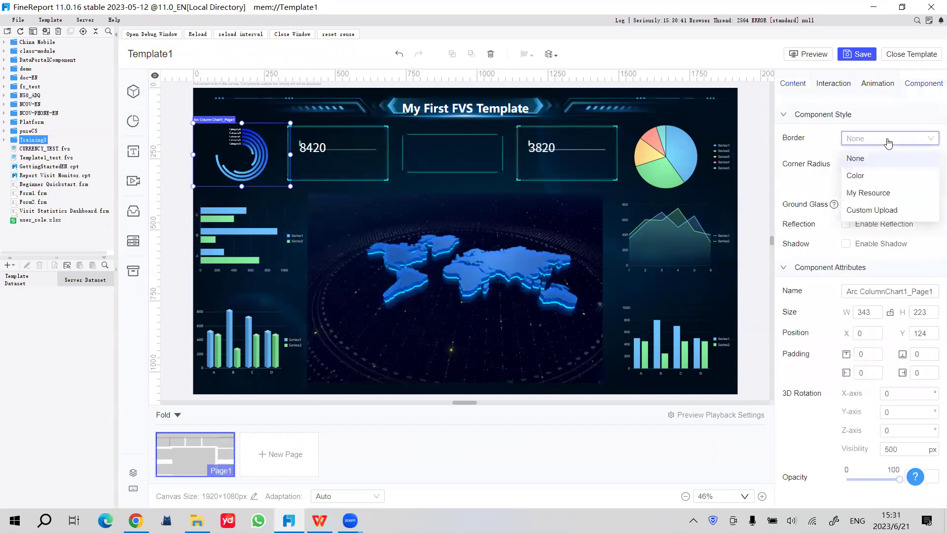
left_click(883, 193)
left_click(883, 185)
left_click(839, 135)
left_click(823, 57)
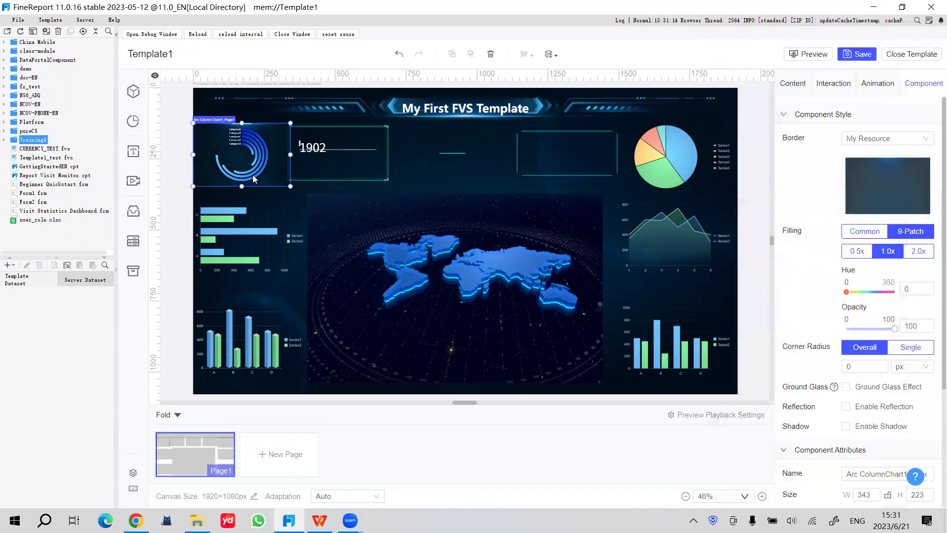
left_click(297, 195)
left_click_drag(366, 152, 580, 160)
Give the pie chart the 模块边框4 border from My Resource
left_click(674, 150)
left_click(924, 82)
left_click(892, 143)
left_click(886, 193)
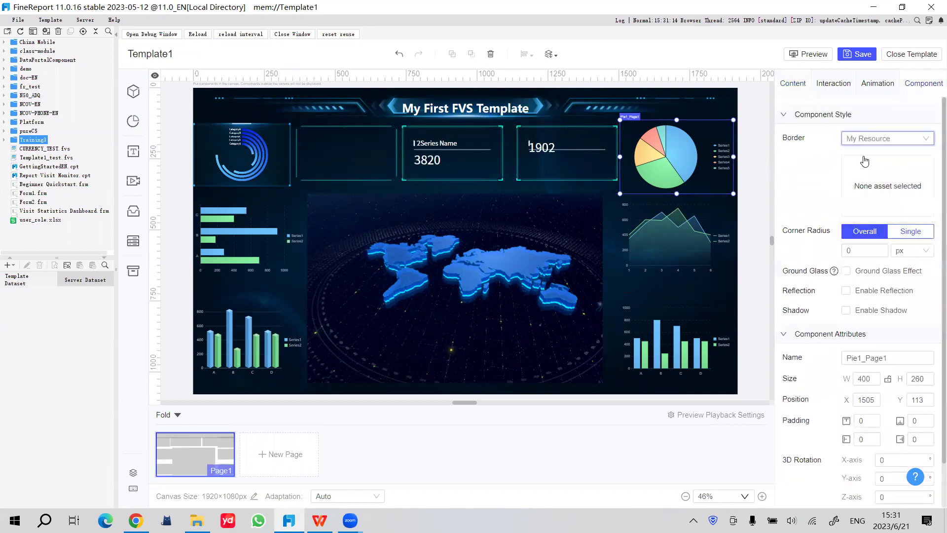
left_click(887, 188)
left_click(836, 139)
left_click(836, 56)
Give the area chart below the pie chart the 模块边框4 border from My Resource
left_click(666, 234)
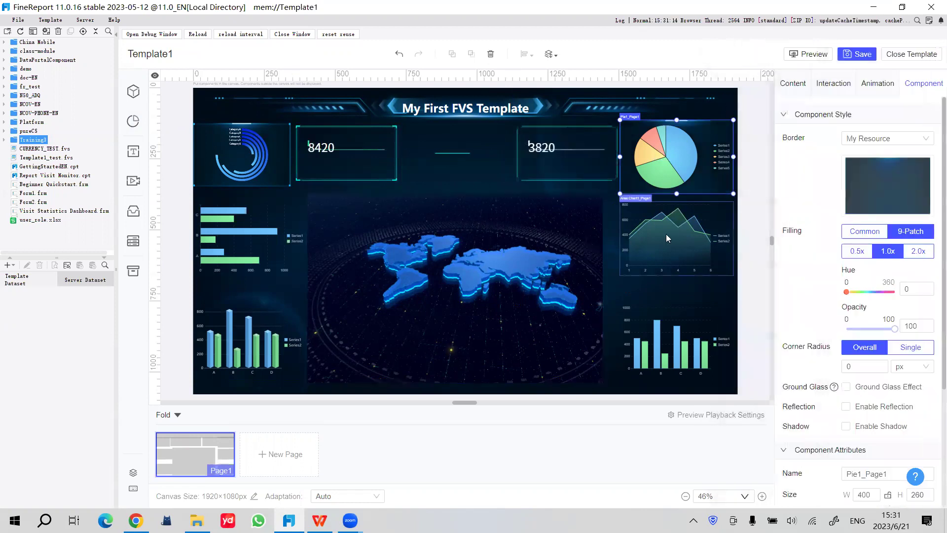
left_click(883, 140)
left_click(872, 197)
left_click(867, 187)
left_click(854, 131)
left_click(828, 57)
Give the column chart in the page's lower-right corner the 模块边框4 border from My Resource
left_click(661, 324)
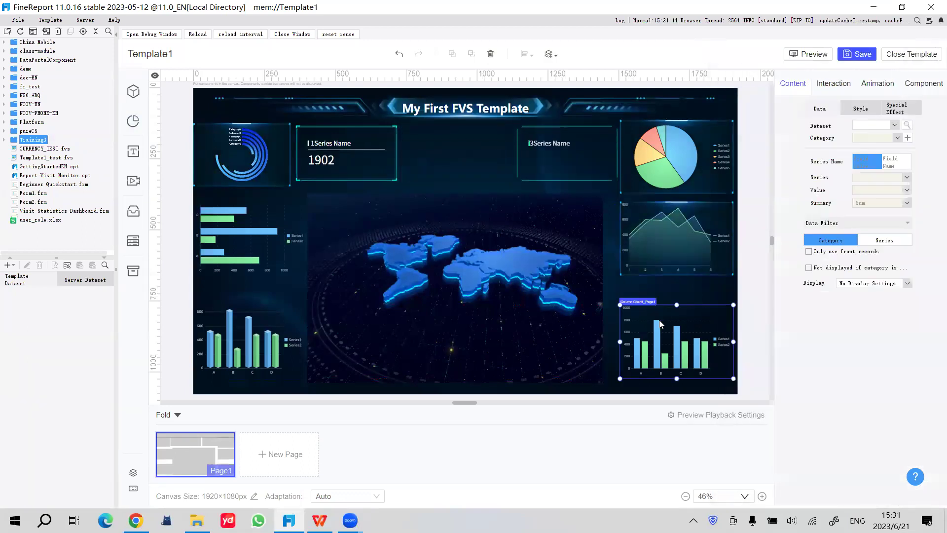
left_click(932, 83)
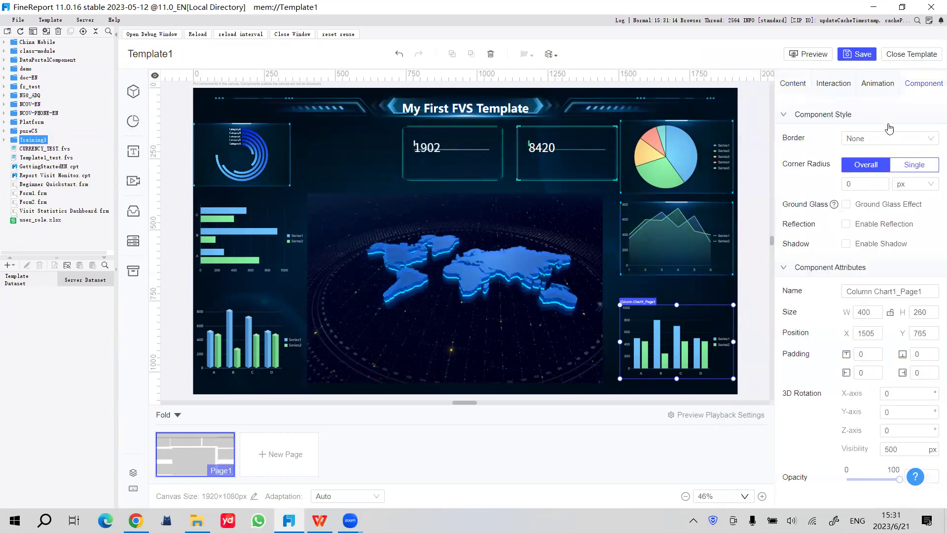
left_click(890, 138)
left_click(842, 192)
left_click(858, 185)
left_click(814, 143)
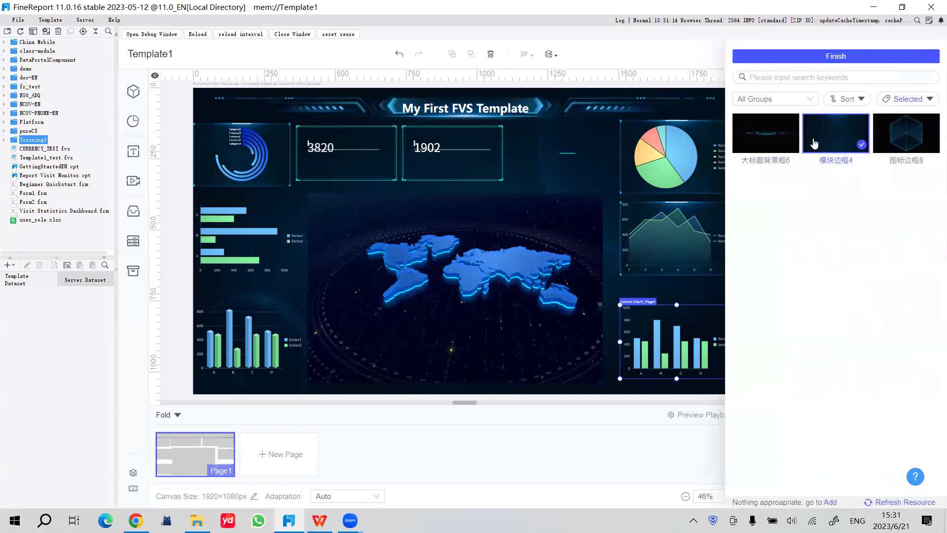
left_click(836, 56)
Give the bar chart left of the map the 模块边框4 border from My Resource
left_click(297, 246)
left_click(898, 138)
left_click(859, 191)
left_click(868, 188)
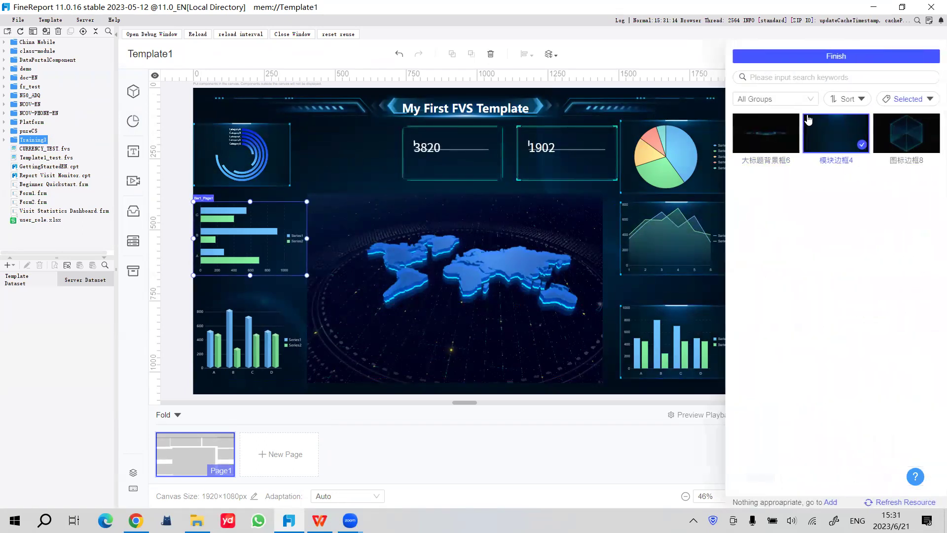
left_click(835, 57)
Give the 3D column chart in the page's lower-left corner the 模块边框4 border from My Resource
left_click(251, 322)
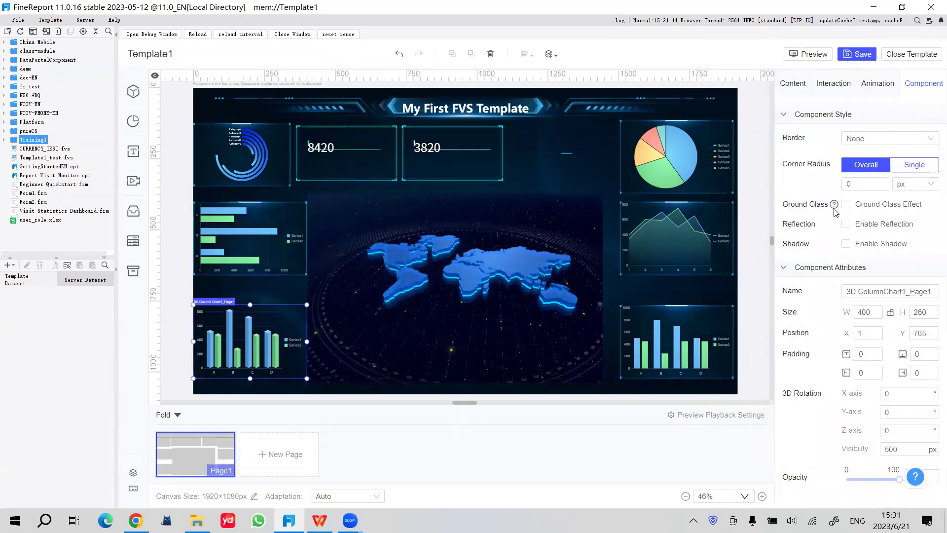
left_click(885, 138)
left_click(868, 190)
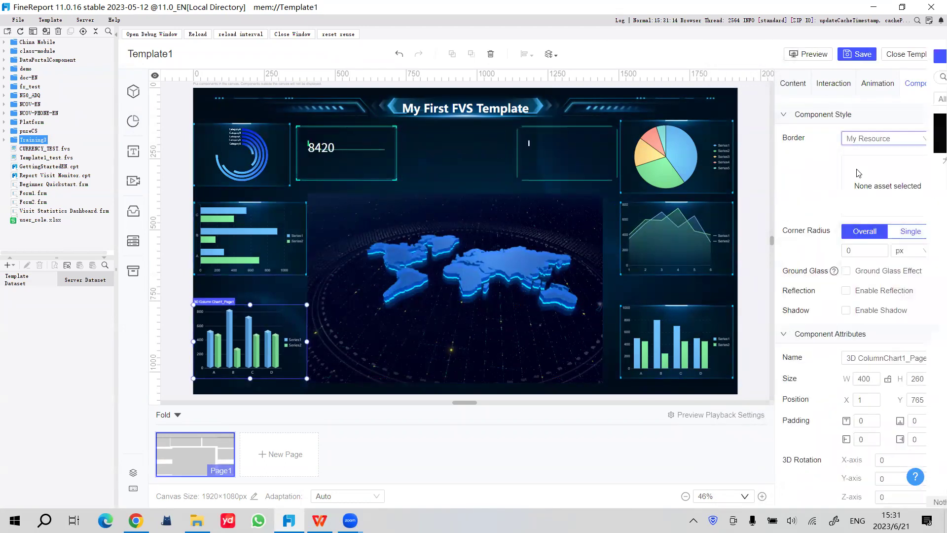
left_click(883, 187)
left_click(836, 57)
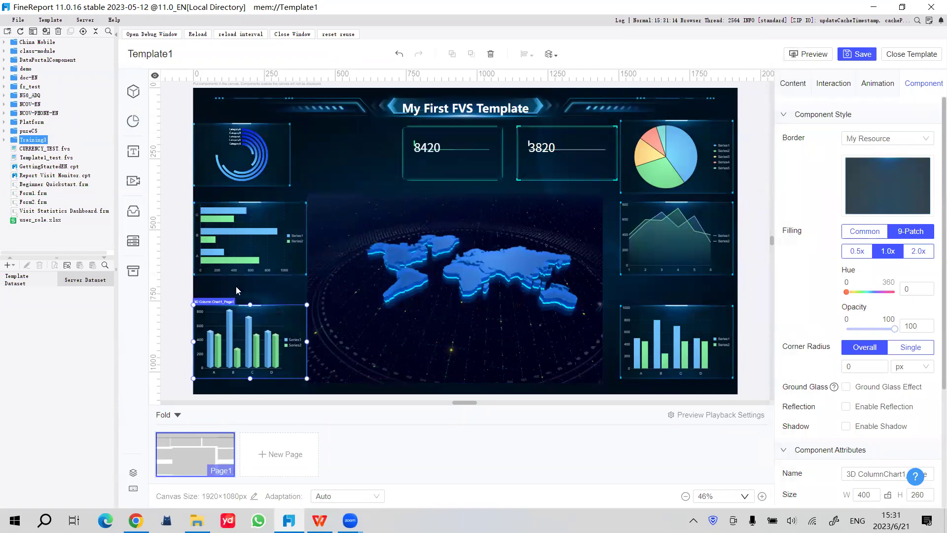
Move the bar chart left of the map slightly down to even out the spacing in that chart column
left_click(526, 272)
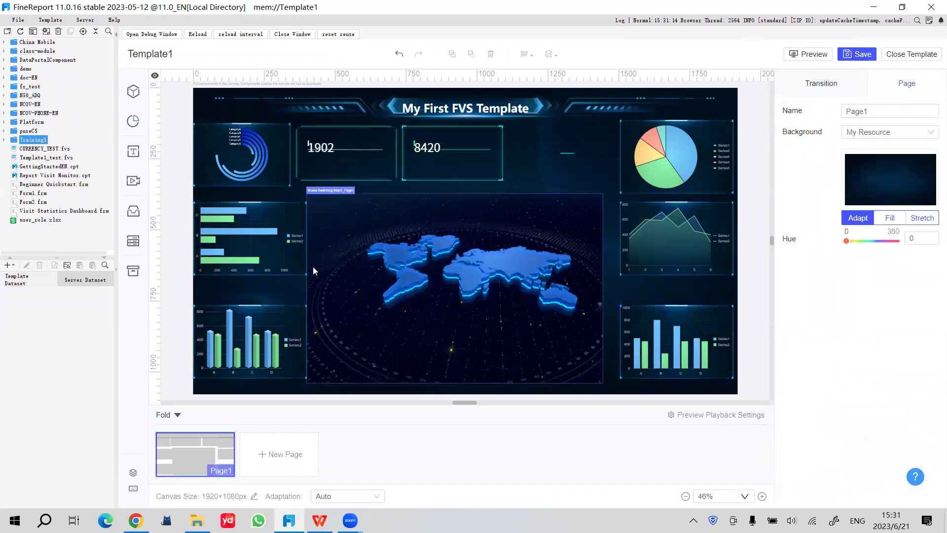
mouse_move(266, 241)
left_mouse_down()
mouse_move(272, 235)
mouse_move(267, 252)
left_mouse_up()
left_click(531, 300)
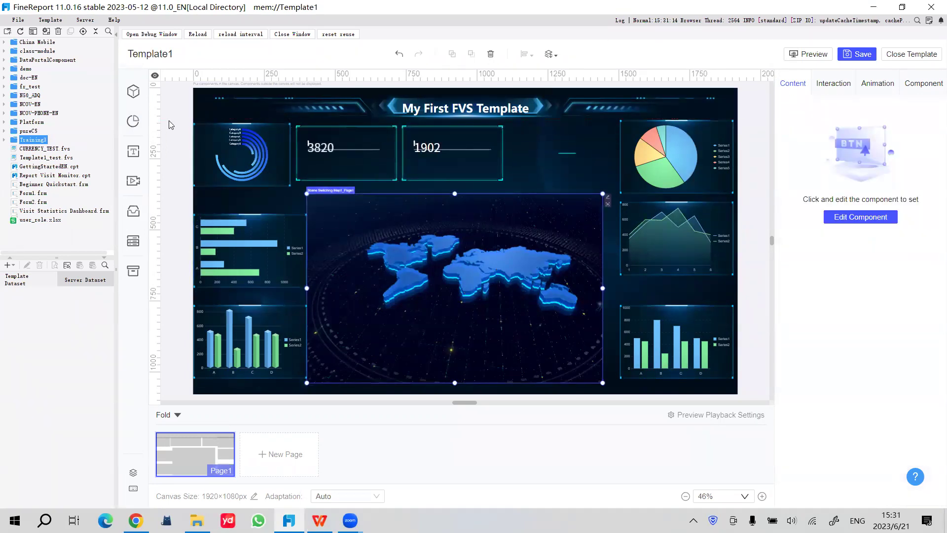
Shift the map and the first two KPI cards slightly right so they sit centred between the side charts
left_click_drag(453, 153, 471, 157)
left_click_drag(476, 241, 481, 242)
left_click_drag(369, 151, 370, 150)
left_click_drag(466, 151, 573, 152)
left_click(519, 252)
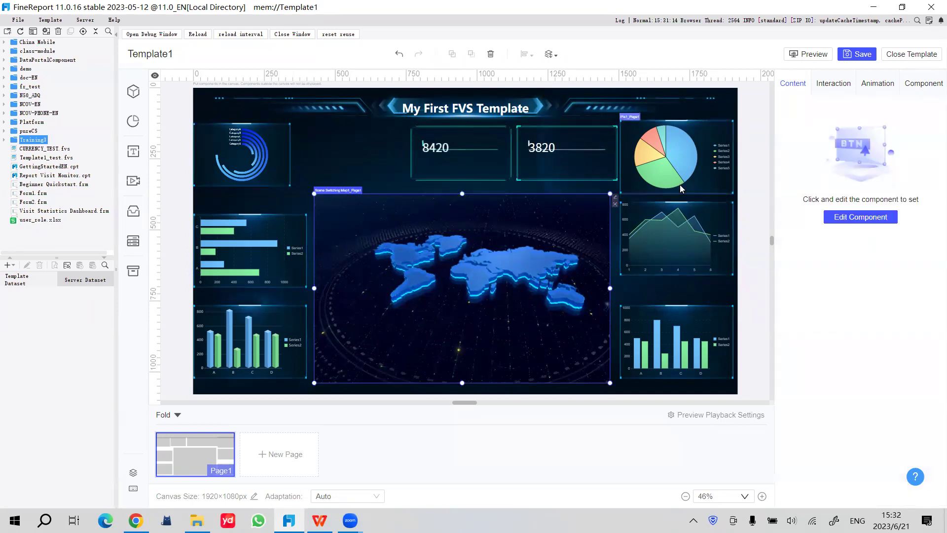
Move the area chart below the pie chart slightly down to line up with the bar chart across the map
left_click(680, 184)
left_click(266, 158)
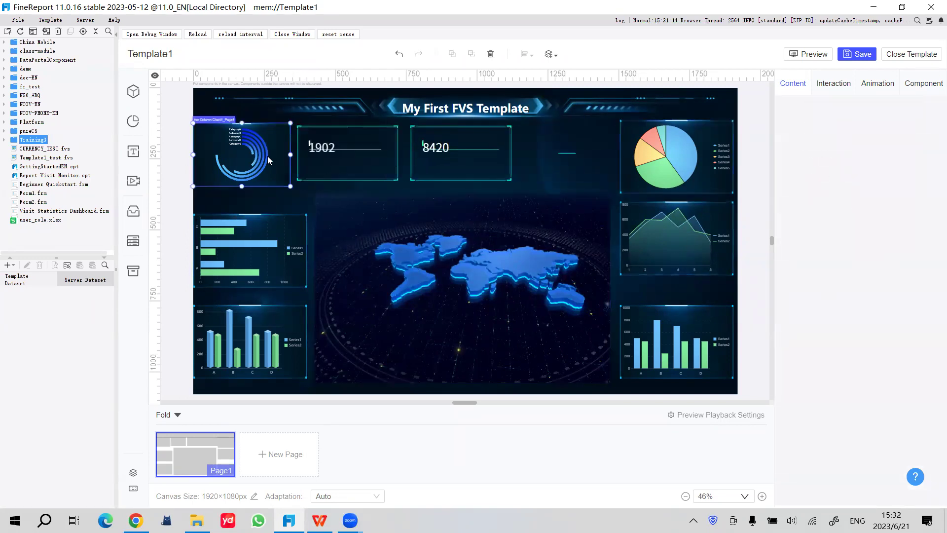
left_click_drag(675, 256, 674, 264)
left_click(666, 332)
left_click(474, 376)
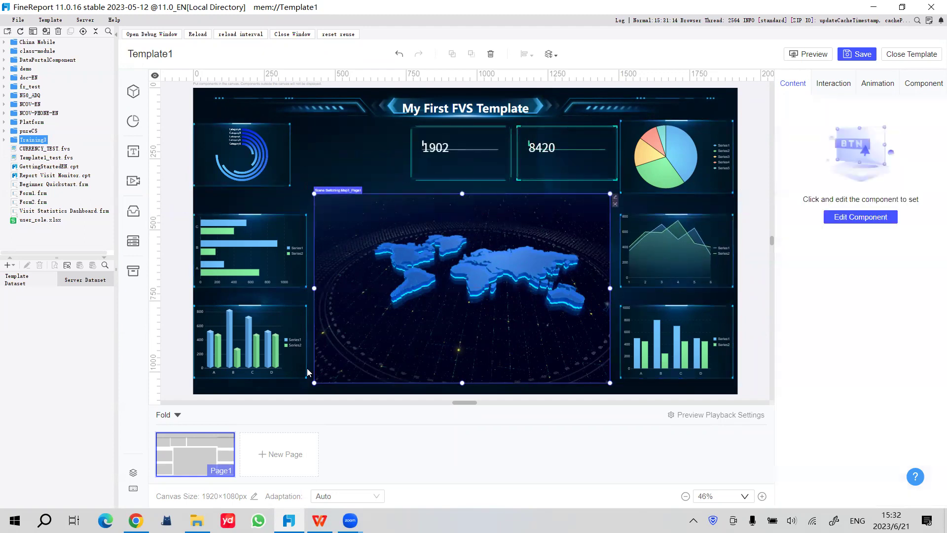
Move the two column charts in the page's lower corners slightly down to align with the map's lower edge
left_click_drag(260, 351, 259, 357)
left_click_drag(690, 346, 689, 349)
left_click(744, 302)
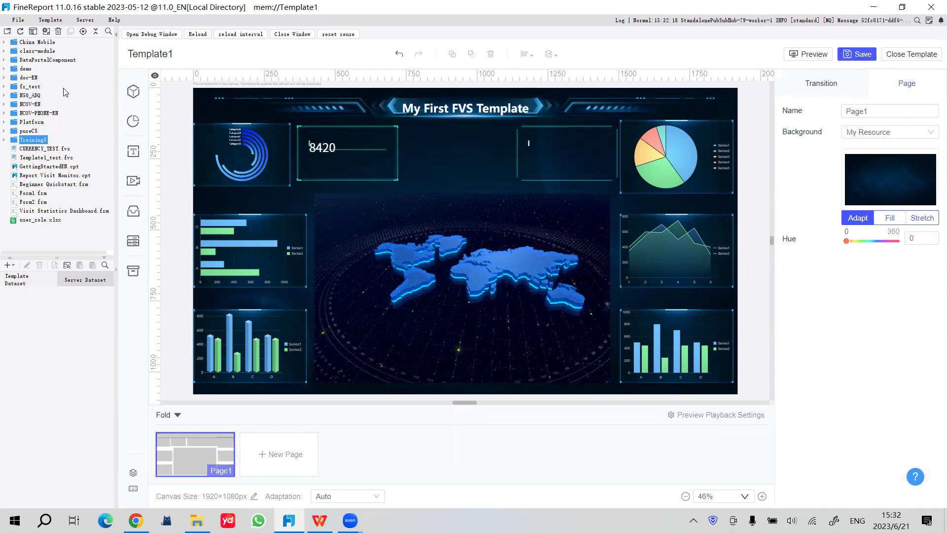
Create a new folder named Training in the root of the template directory
left_click(19, 19)
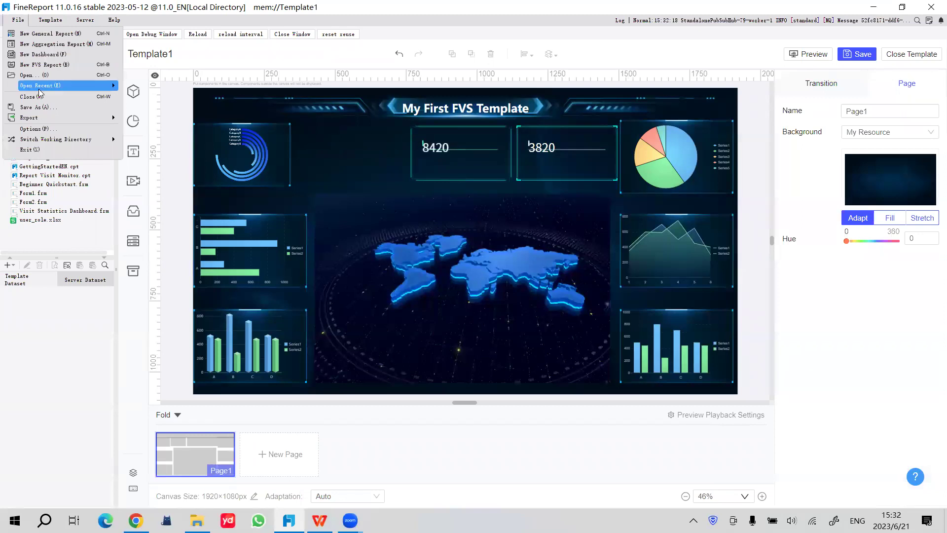
left_click(37, 187)
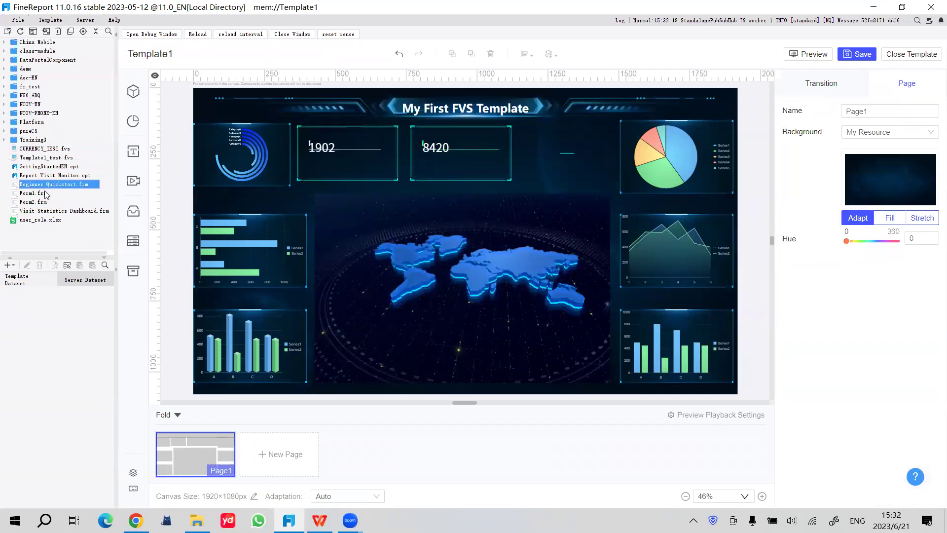
left_click(6, 32)
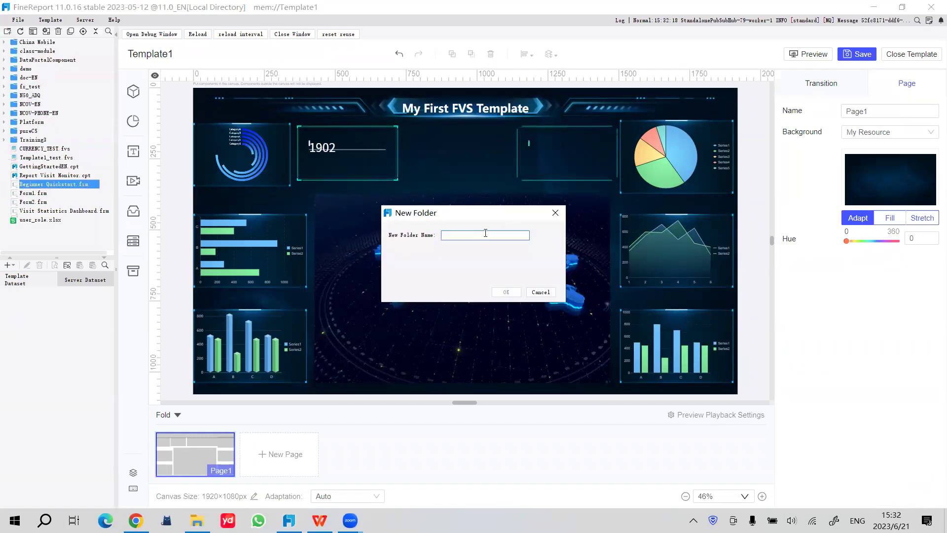
type("Training")
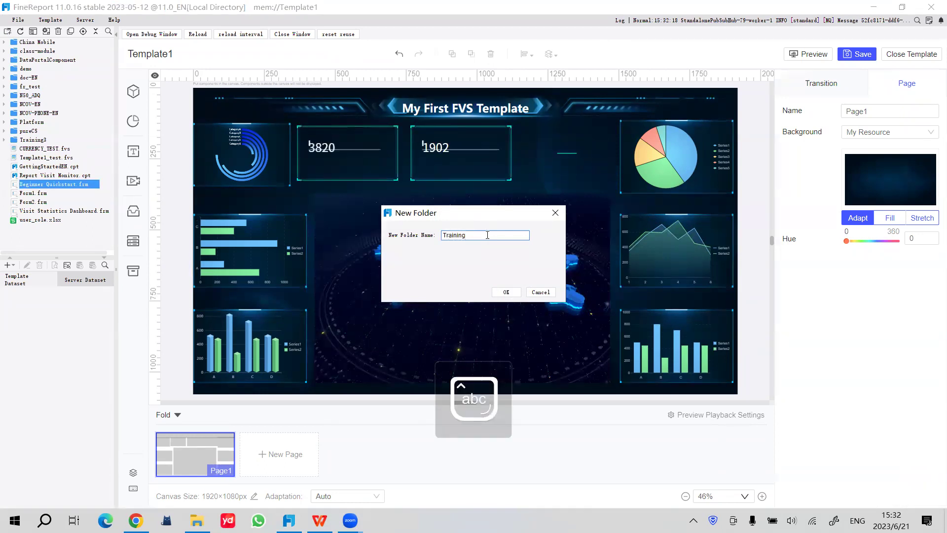
left_click(506, 292)
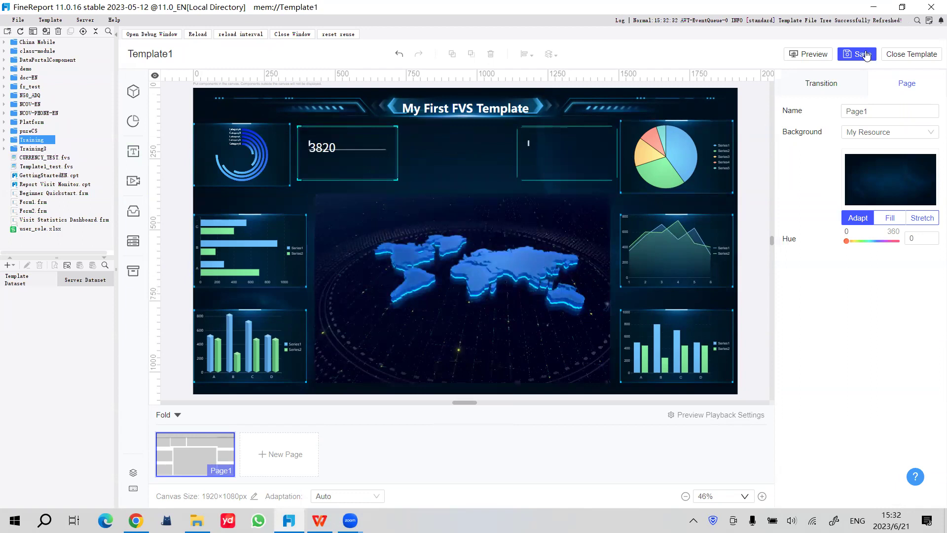
Save the template as Template1.fvs in the Training folder
key("ctrl+s")
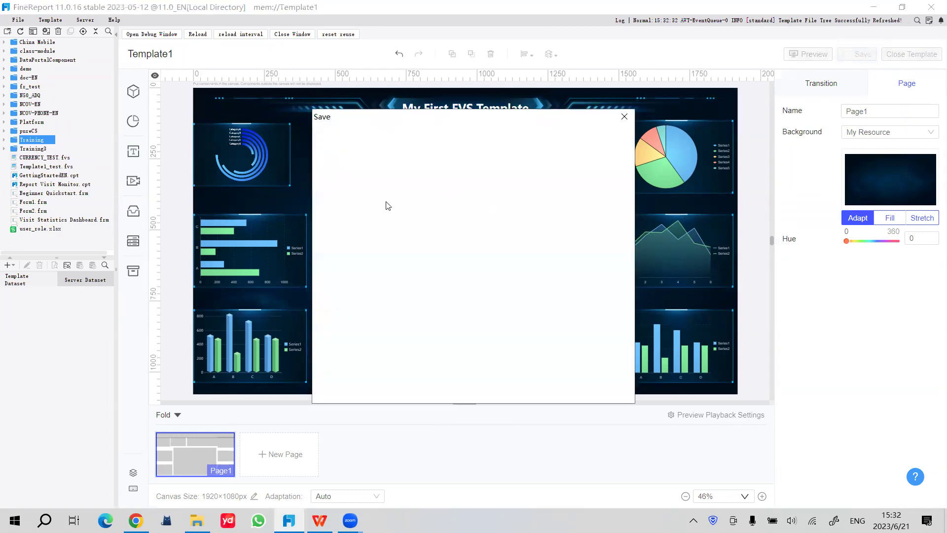
double_click(406, 244)
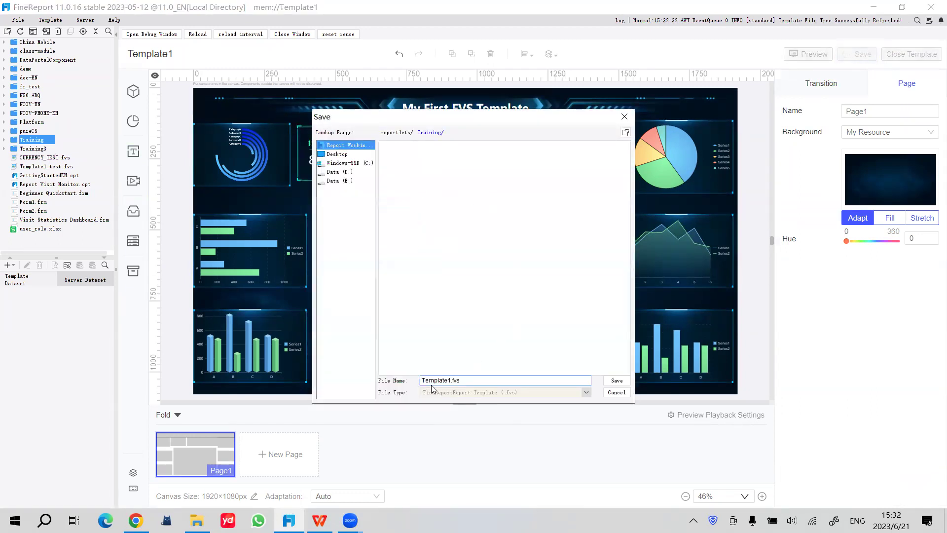
double_click(450, 381)
left_click(616, 381)
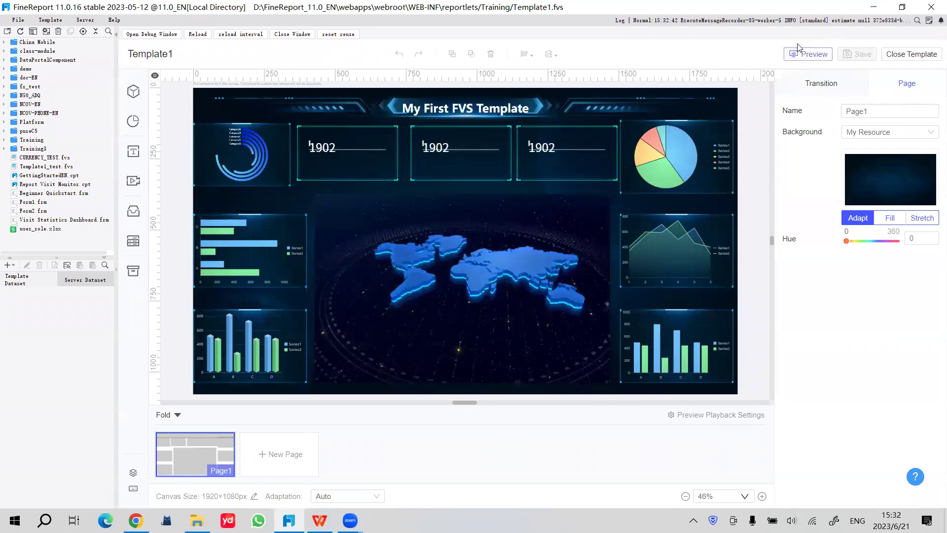
Preview the template in the browser, then open the same preview address in a new Chrome tab
left_click(809, 54)
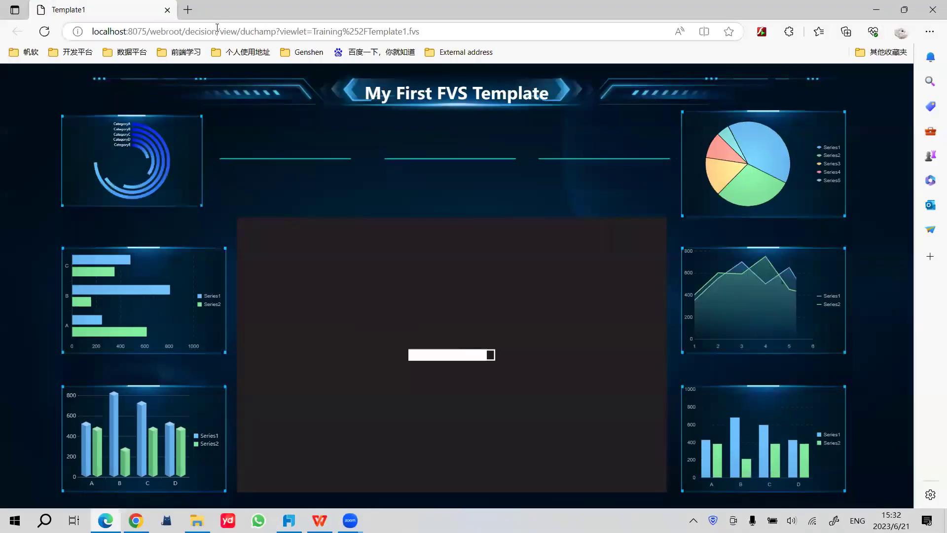
left_click(217, 29)
key("ctrl+c")
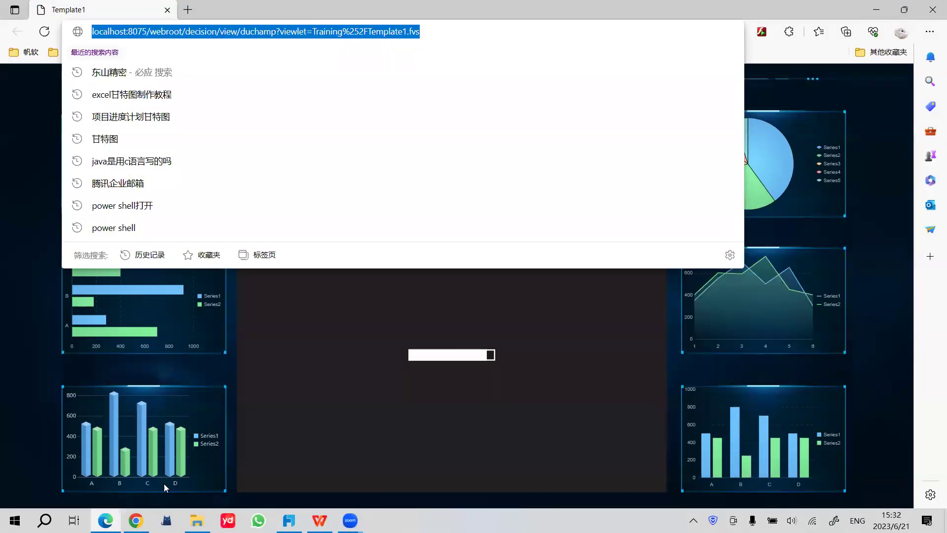
left_click(136, 520)
key("ctrl+t")
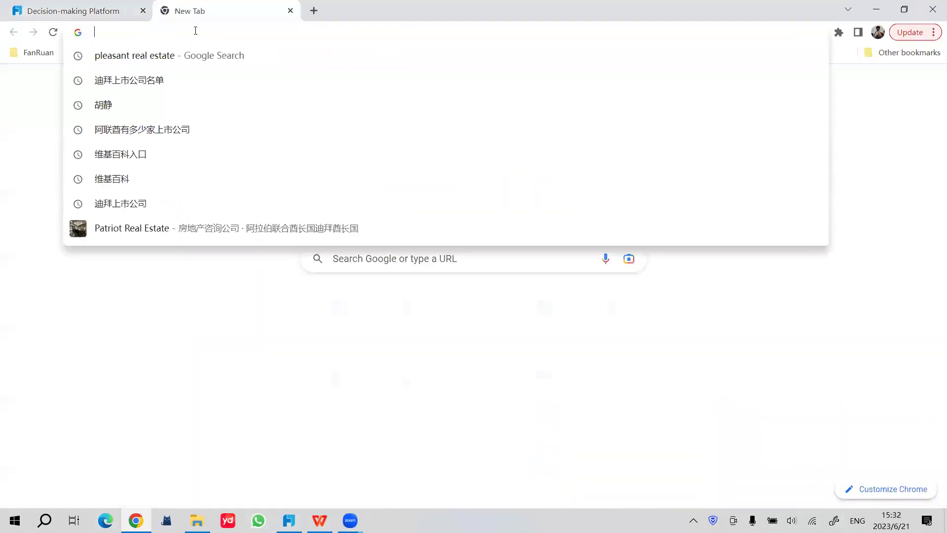
key("ctrl+v")
key("Return")
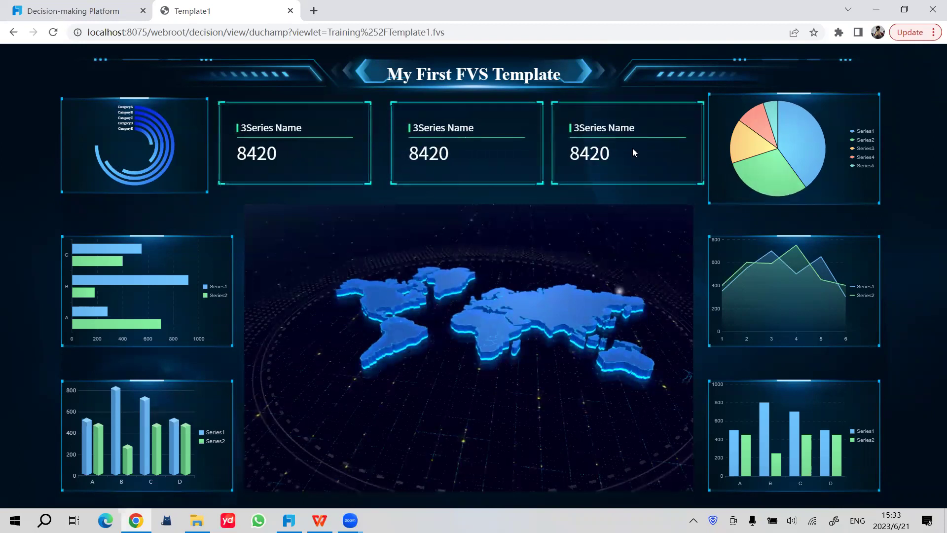
Switch to the FVS Basic20230621.pptx presentation in WPS and go through the slides up to Monitor Refresh
left_click(319, 521)
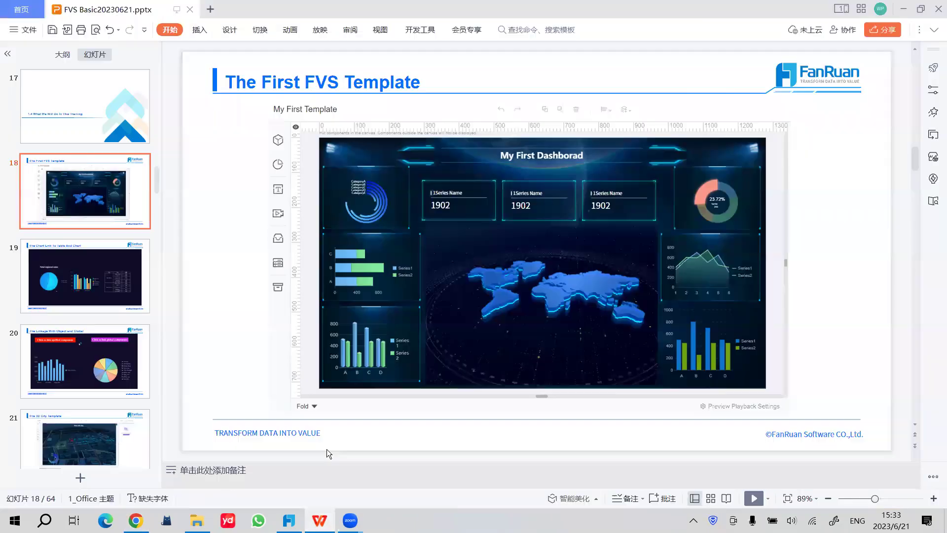
left_click(101, 265)
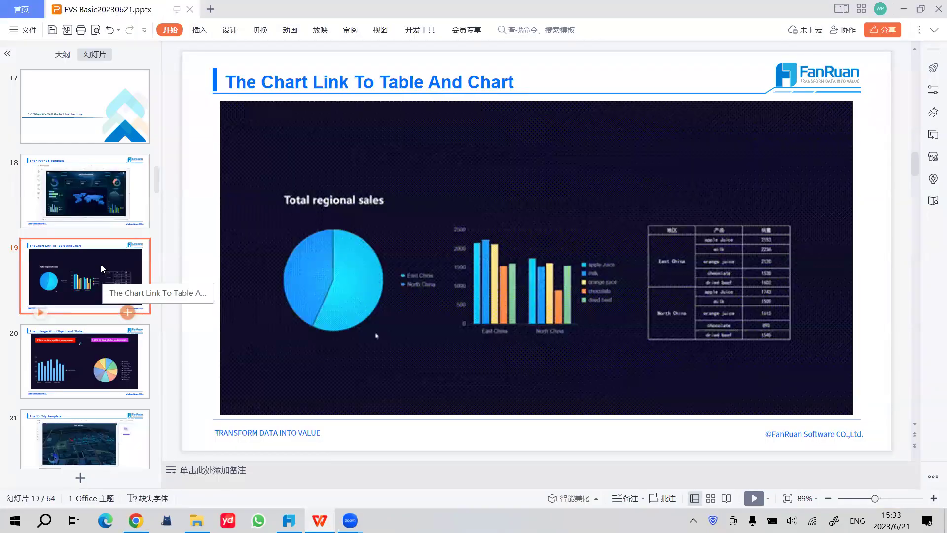
scroll(100, 264, "down", 4)
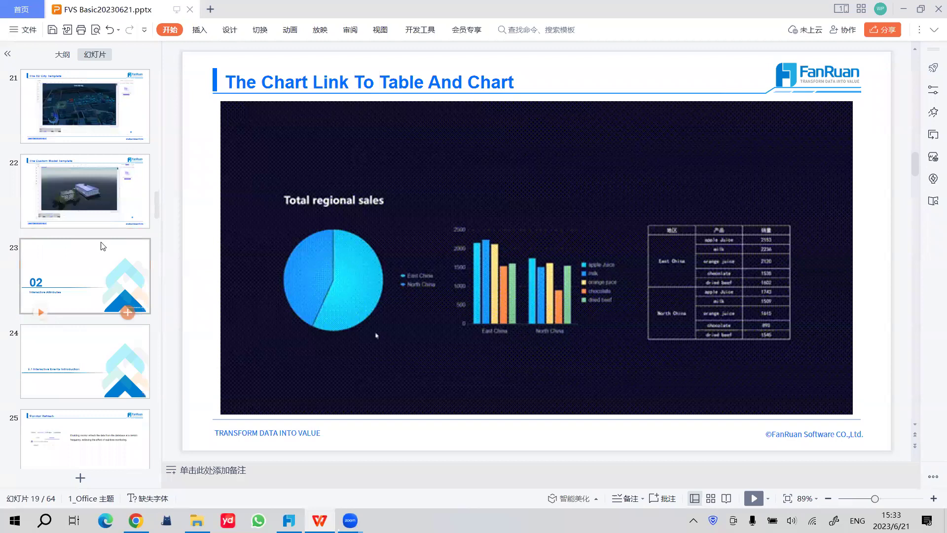
left_click(90, 277)
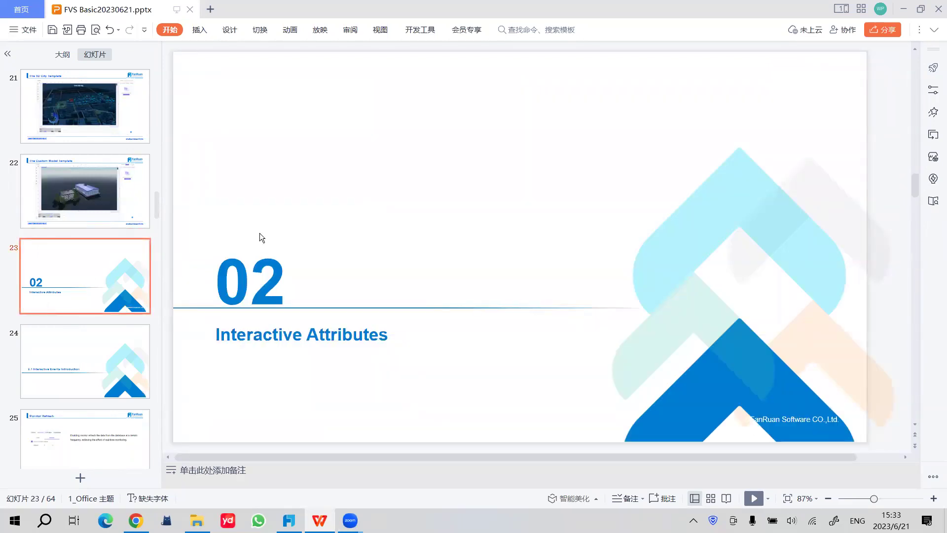
left_click(106, 362)
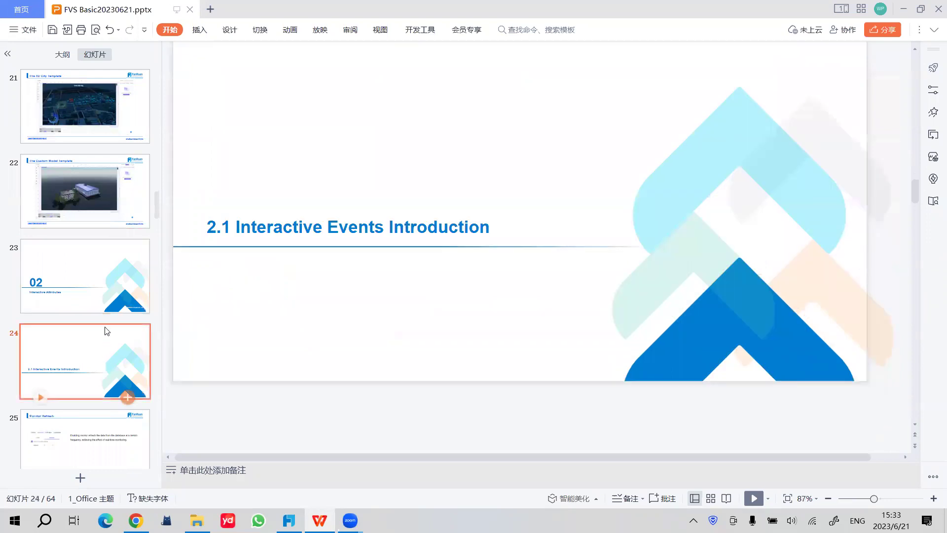
scroll(106, 331, "down", 3)
left_click(103, 179)
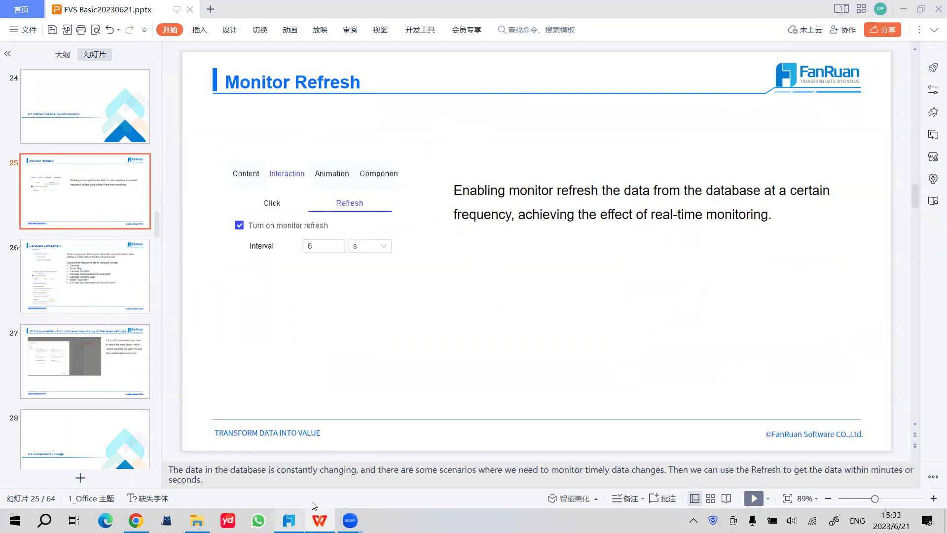
Switch back to FineReport and turn on monitor refresh for the pie chart with an interval of 6 s
left_click(289, 520)
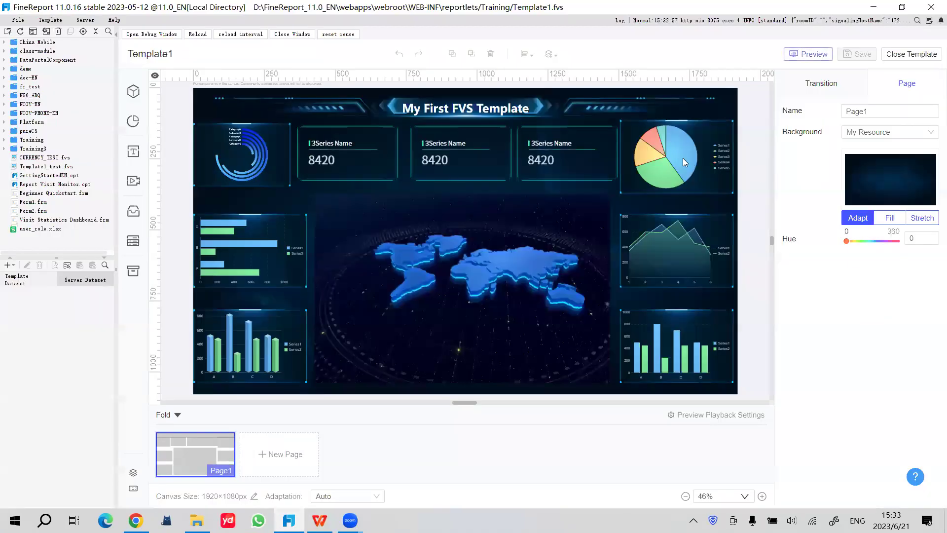
left_click(576, 155)
left_click(667, 136)
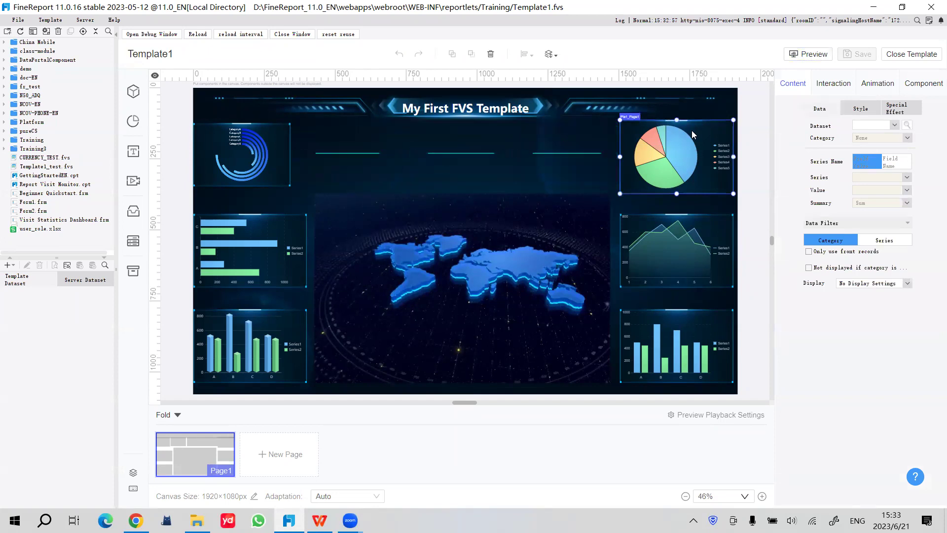
left_click(834, 85)
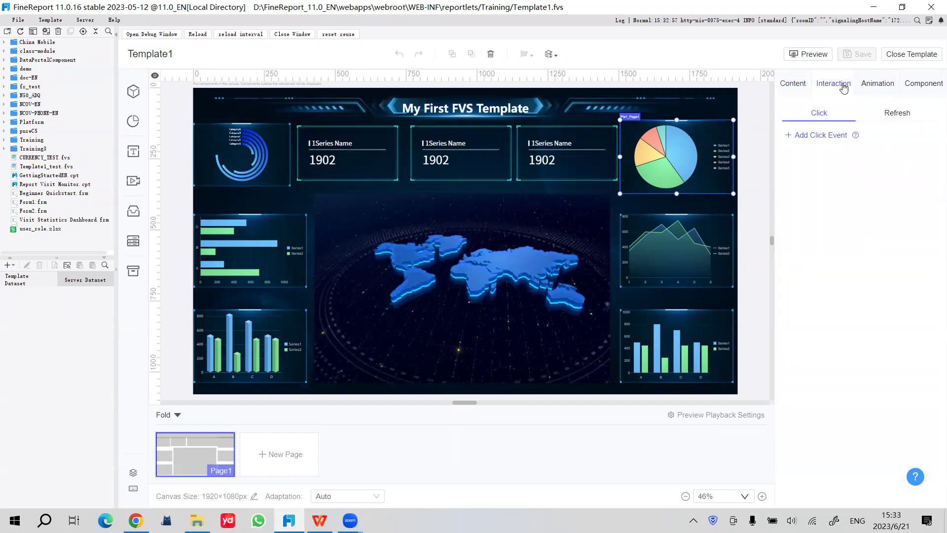
left_click(897, 113)
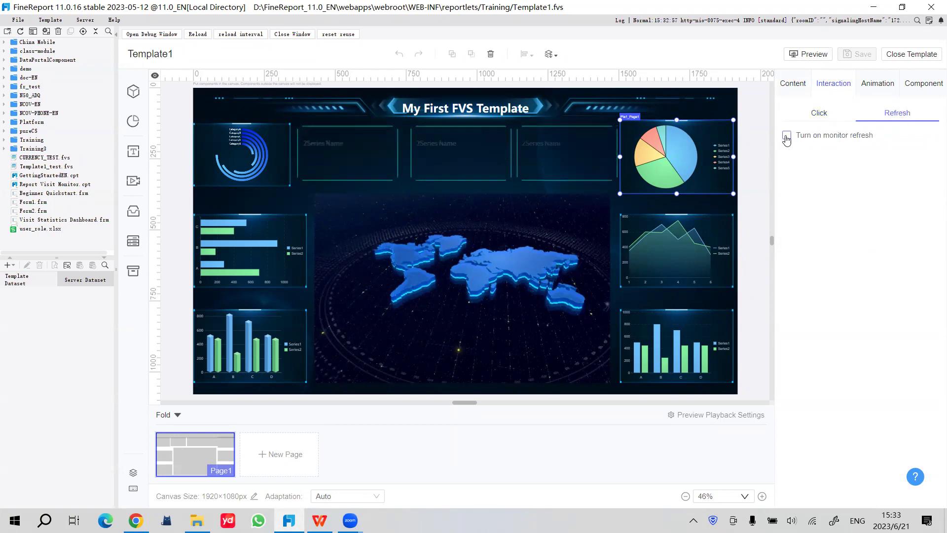
left_click(786, 136)
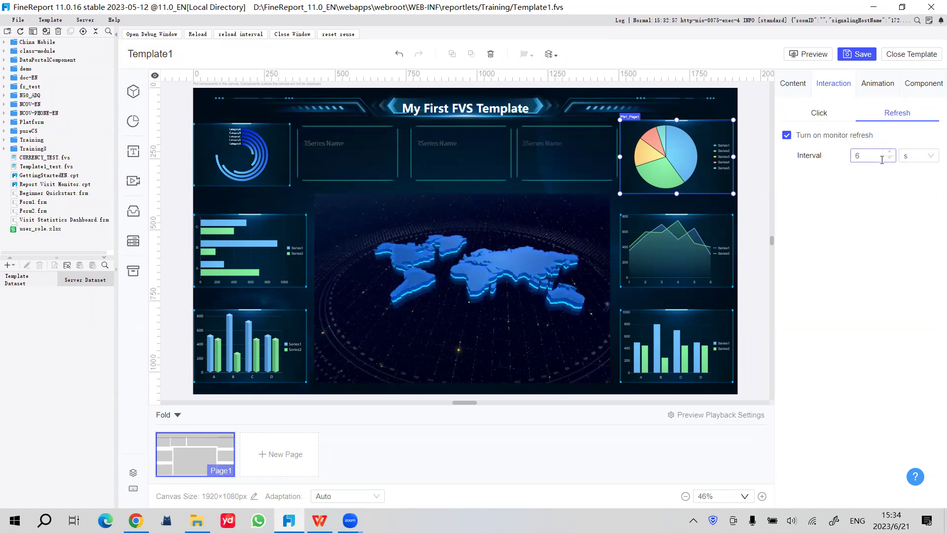
left_click(927, 157)
left_click(868, 155)
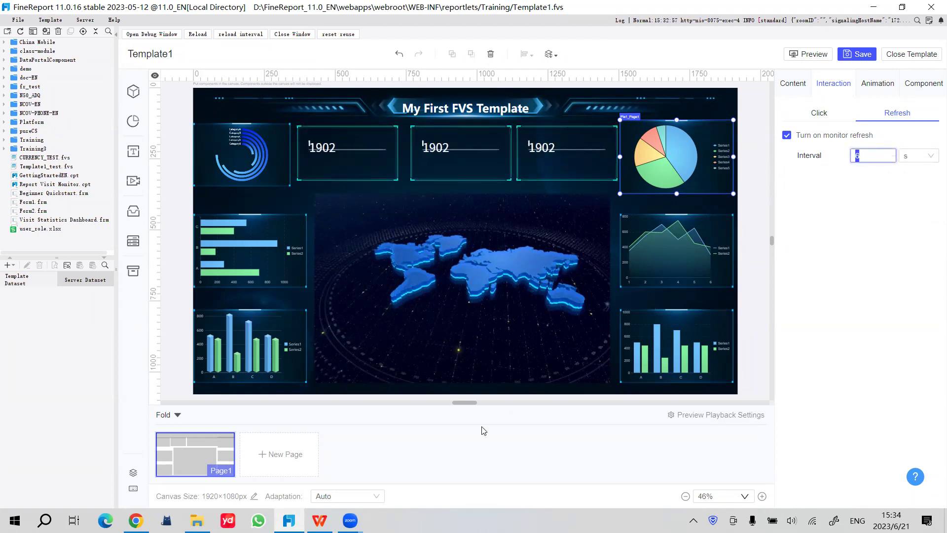
Return to the WPS presentation and show the Carousel Component slide
left_click(320, 521)
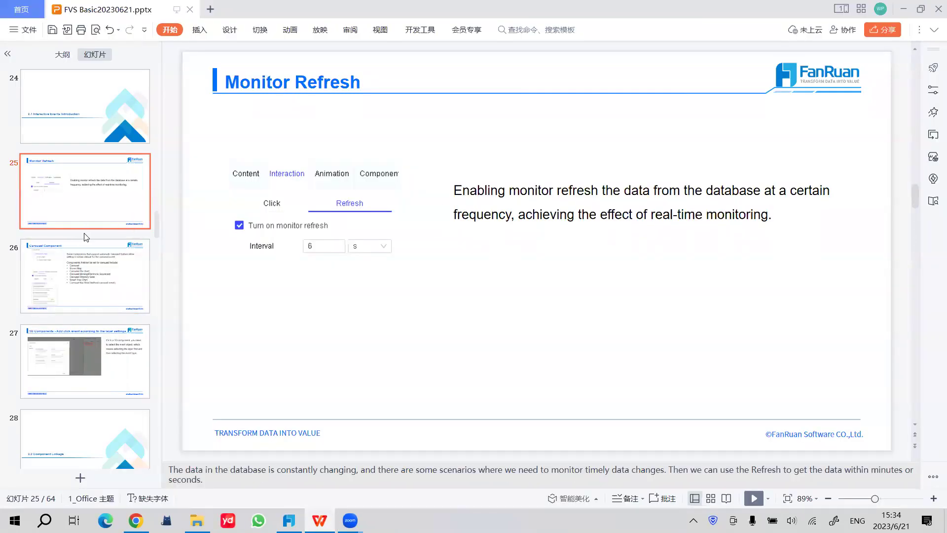
left_click(85, 285)
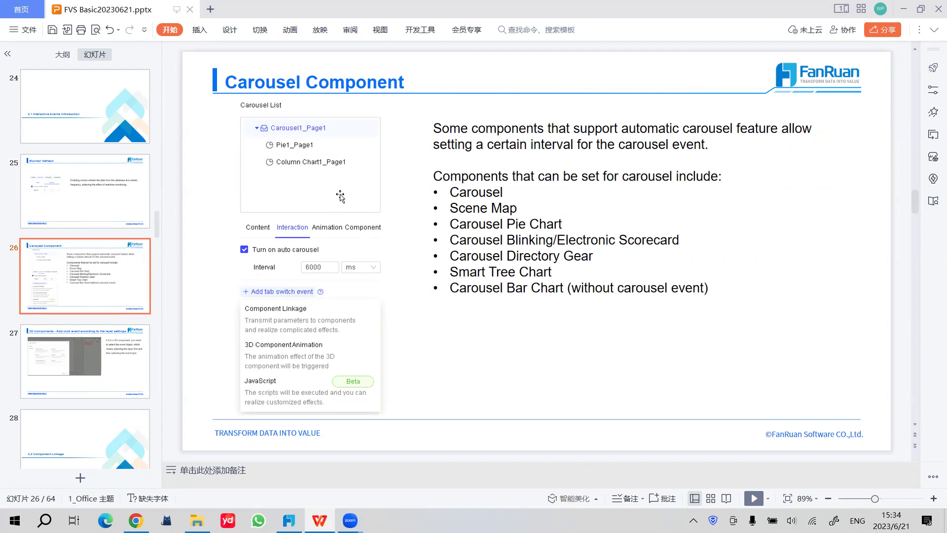
Switch to FineReport, add a new page to the template and place an enlarged Carousel KPI Card(Electronic) on its canvas
left_click(294, 516)
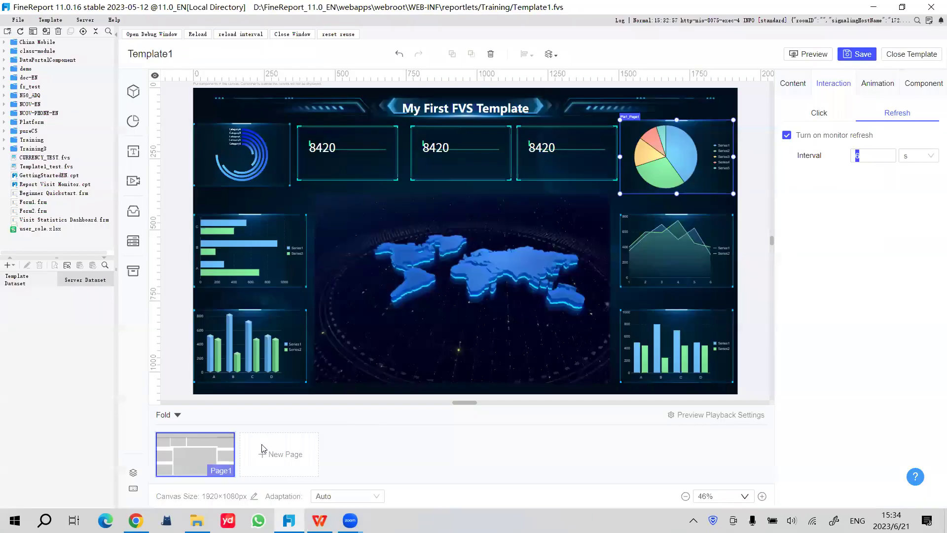
left_click(283, 450)
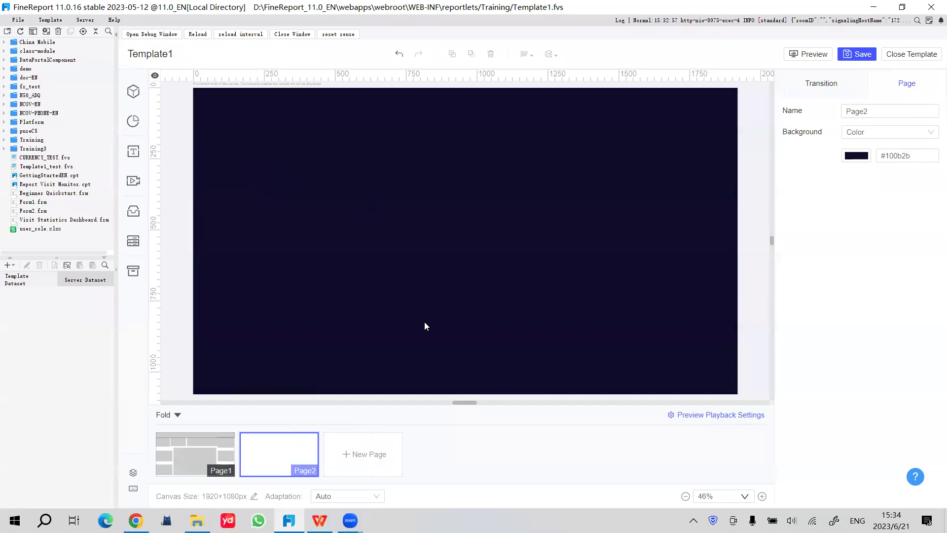
left_click(133, 121)
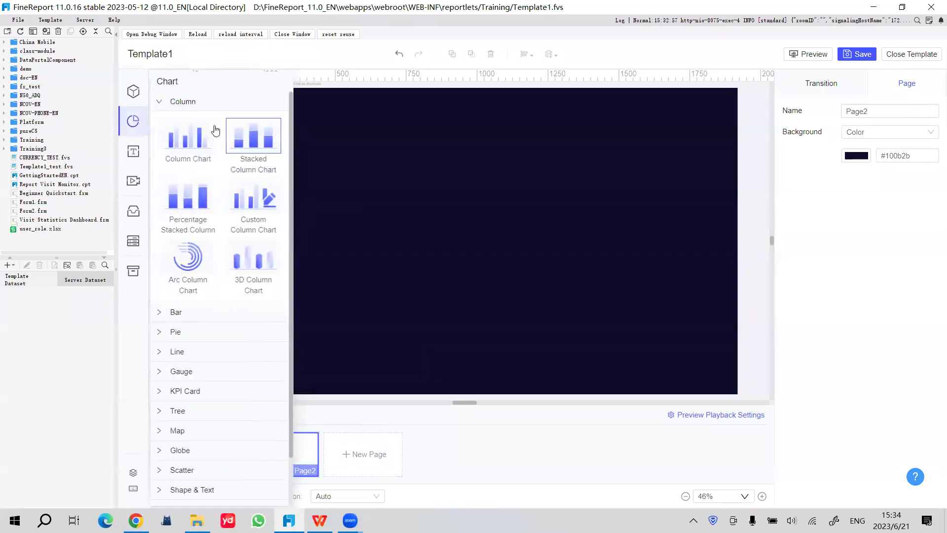
left_click(186, 110)
left_click(185, 200)
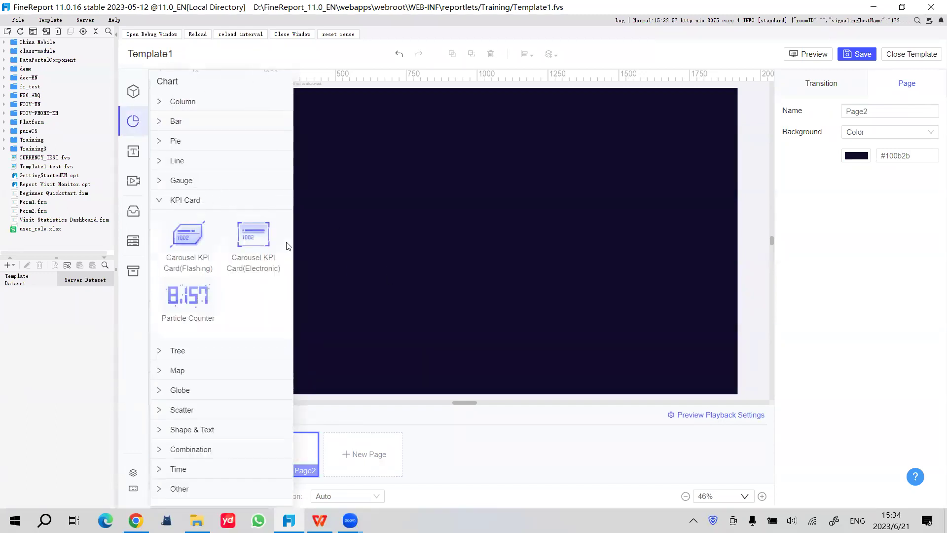
left_click_drag(252, 239, 404, 202)
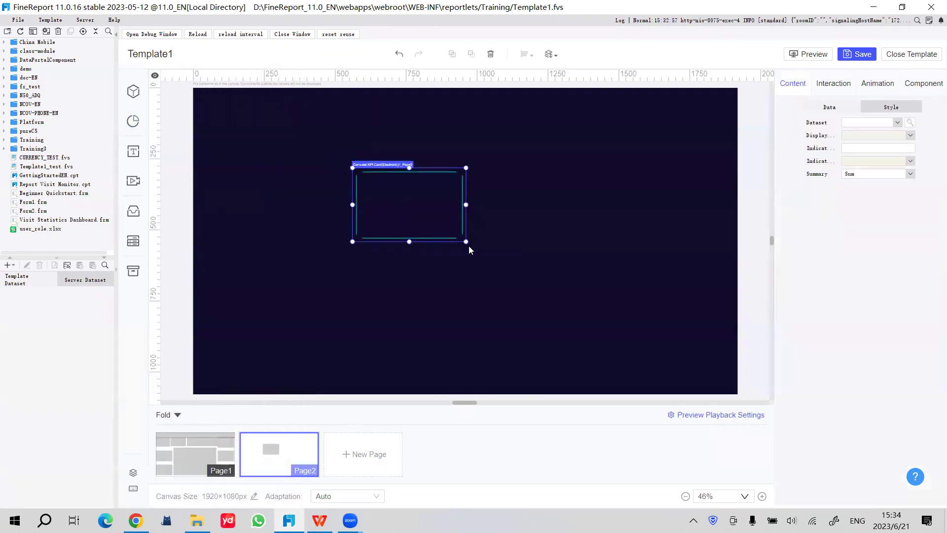
left_click_drag(465, 238, 565, 301)
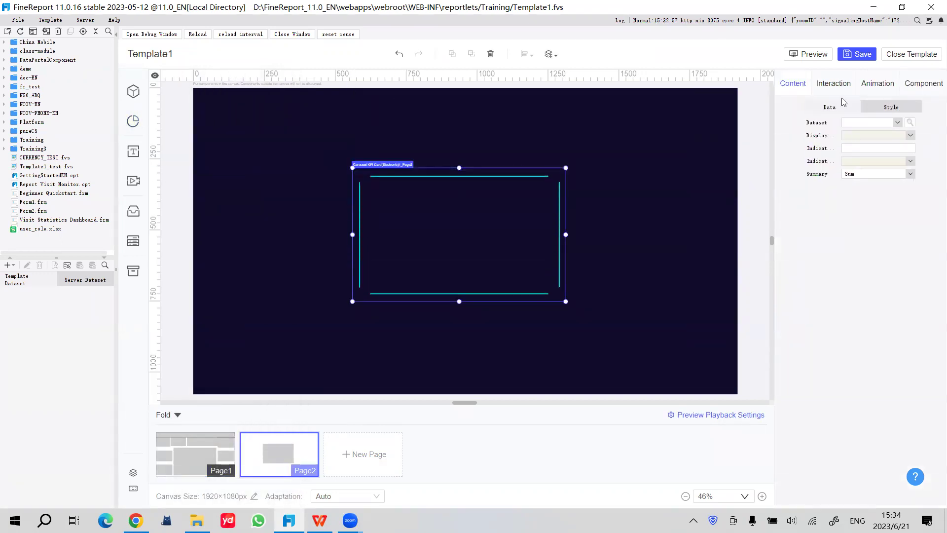
Review the KPI card's carousel and refresh interaction settings, and delete the card from Page2
left_click(849, 94)
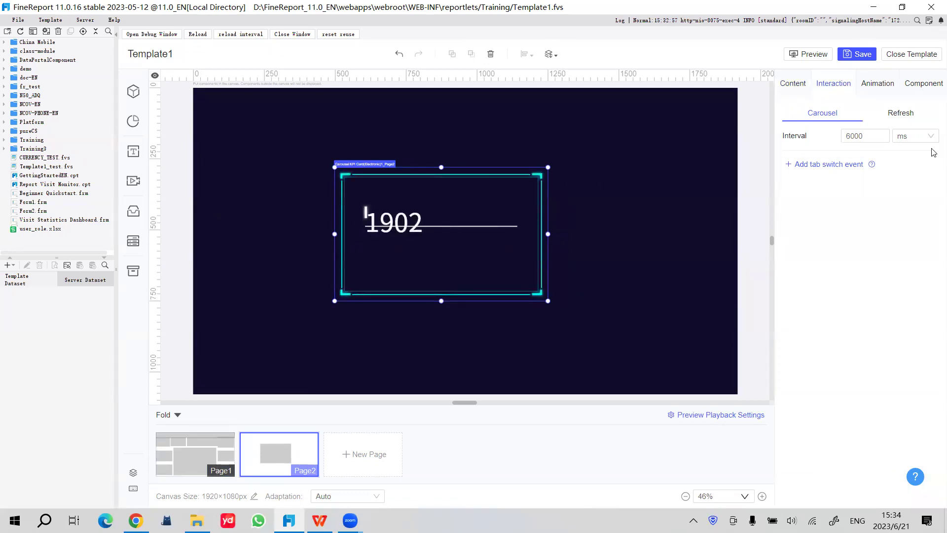
left_click(900, 113)
left_click(824, 113)
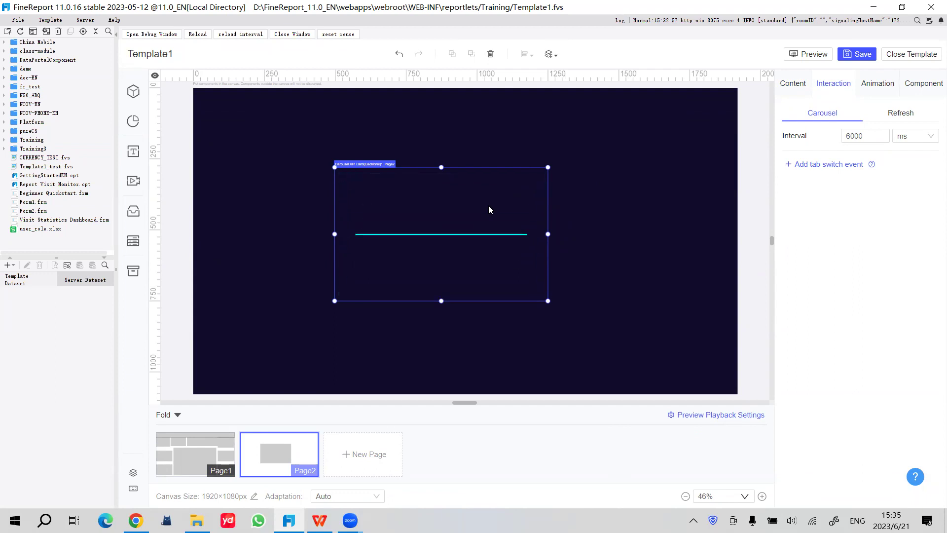
key("Delete")
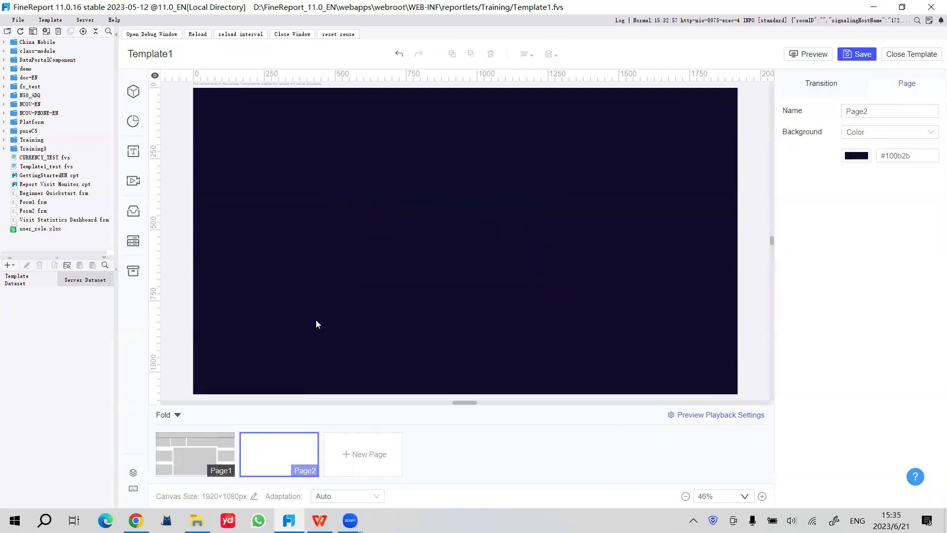
Switch to the WPS presentation and go through the slides on 3D component click events, Component Linkage and its Example effect
mouse_move(135, 520)
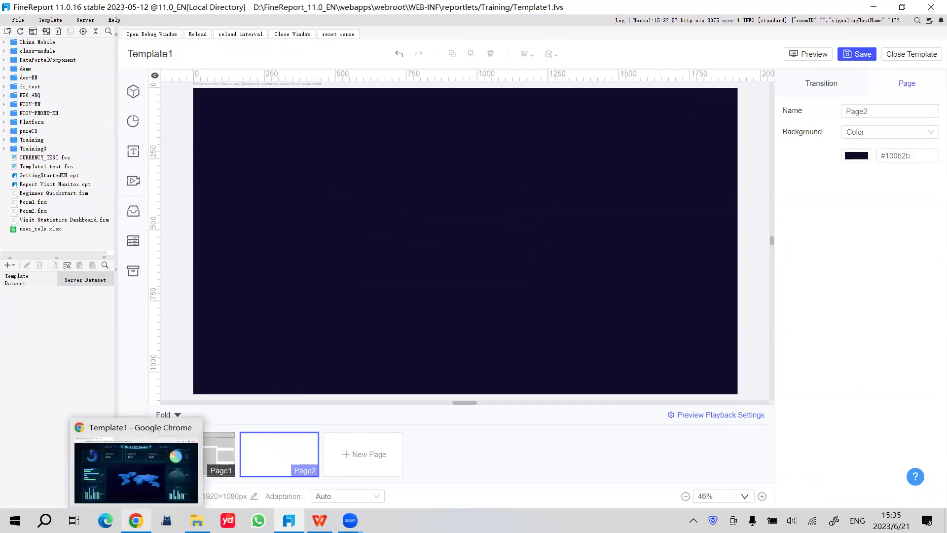
left_click(319, 521)
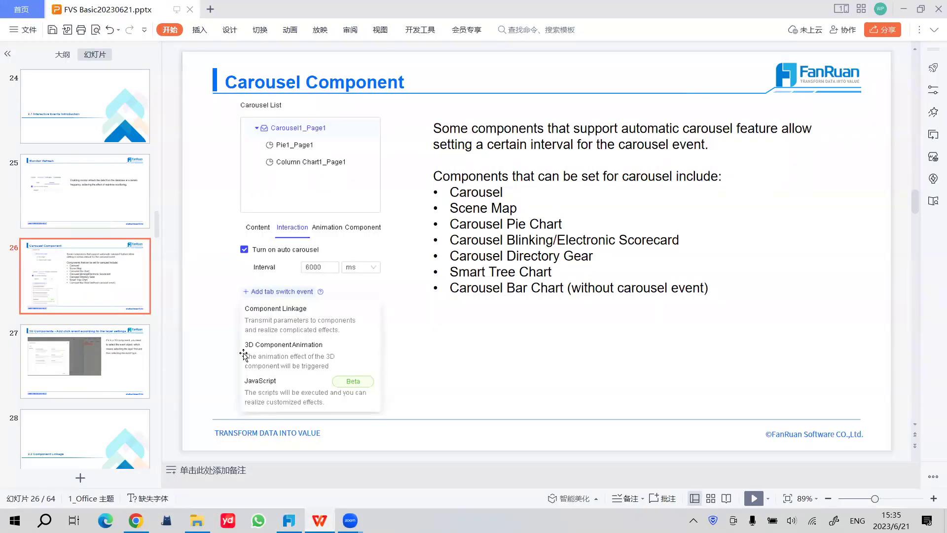
left_click(87, 335)
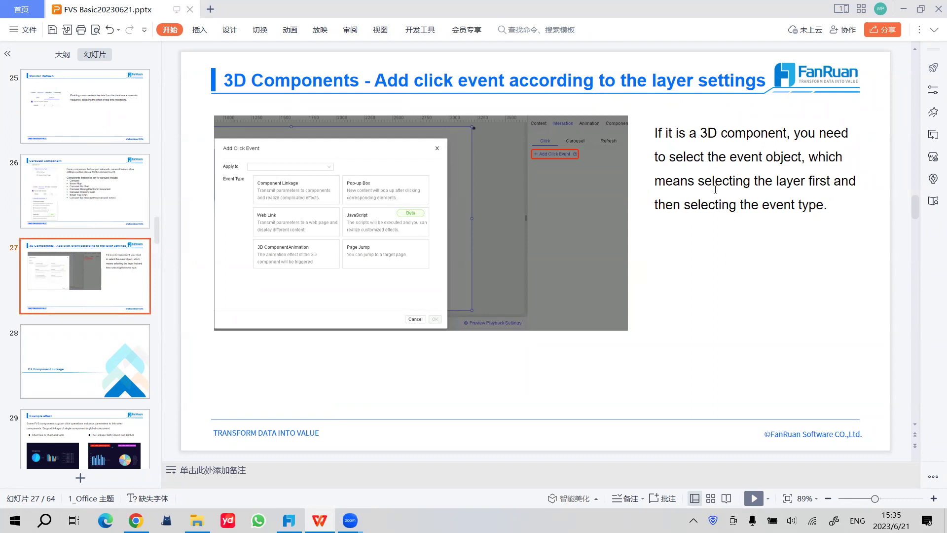
left_click(94, 358)
scroll(81, 341, "down", 2)
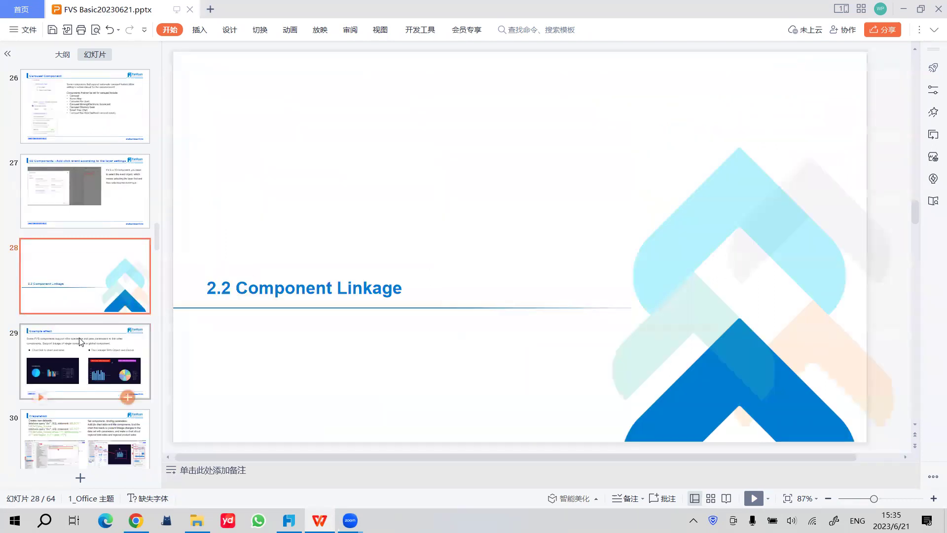
scroll(82, 341, "down", 2)
left_click(87, 308)
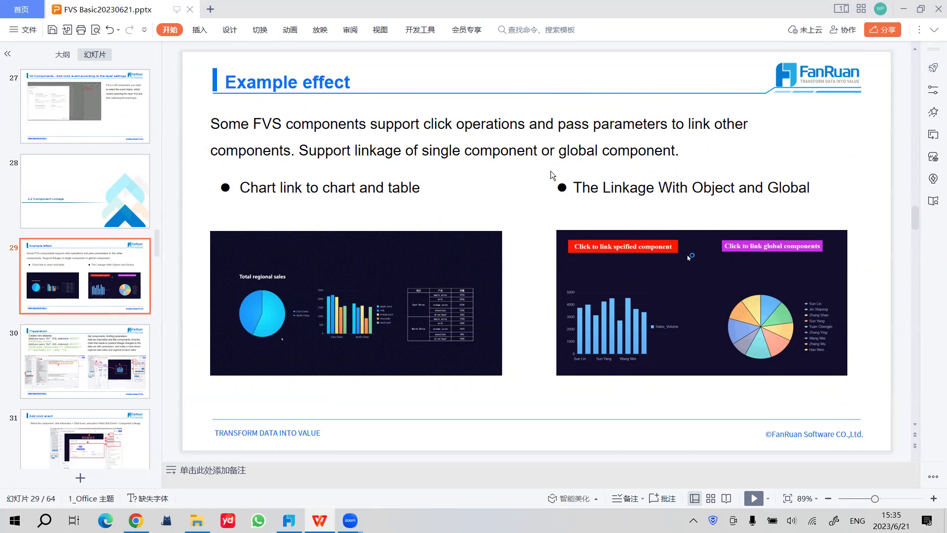
left_click(607, 187)
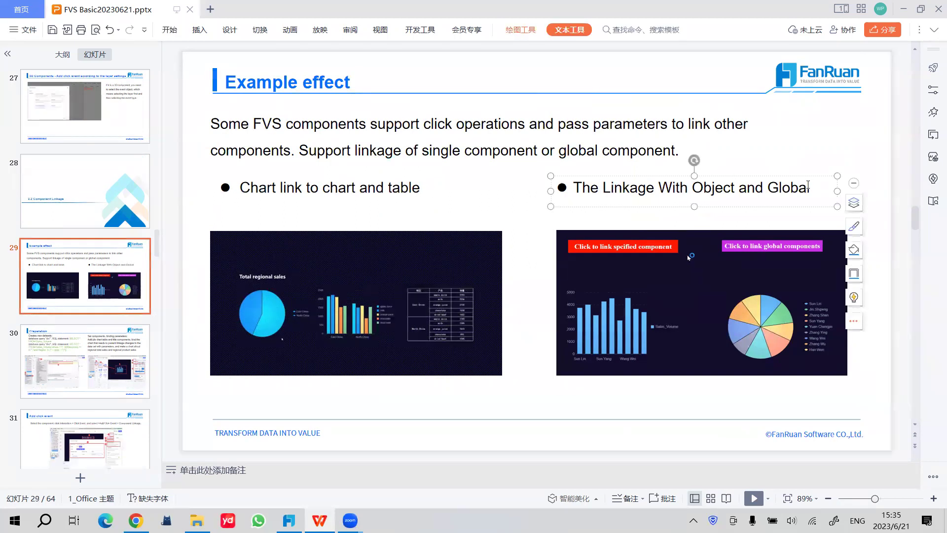
left_click(656, 124)
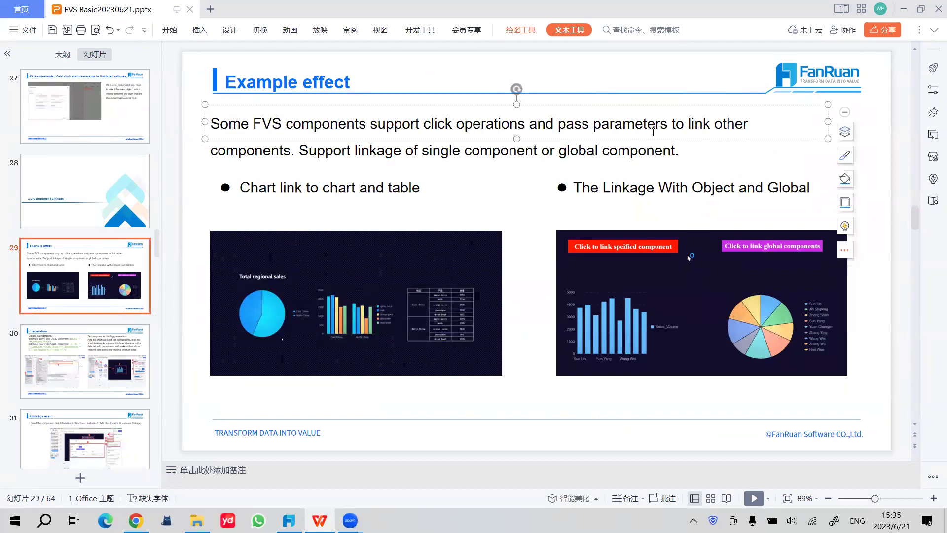
Switch back to FineReport, delete the empty Page2 and save Template1
key("alt+Tab")
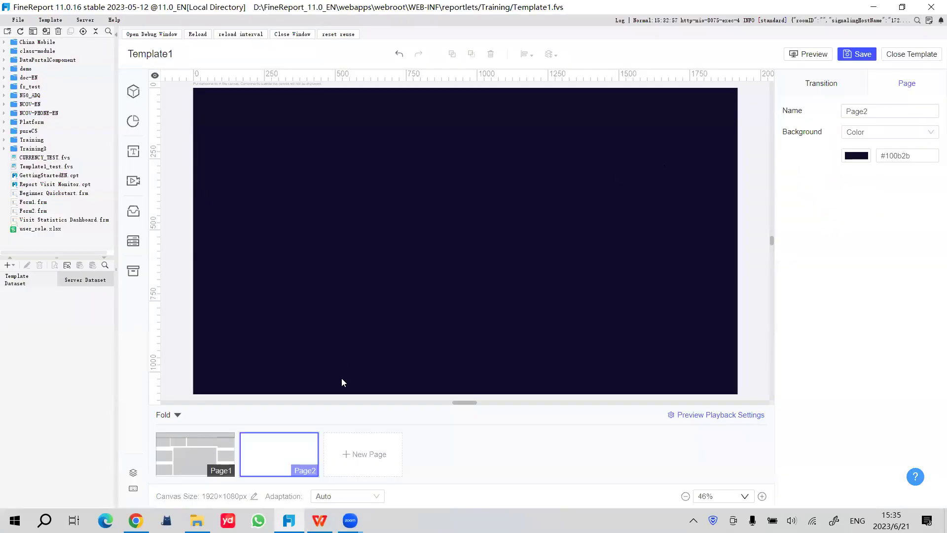
right_click(272, 457)
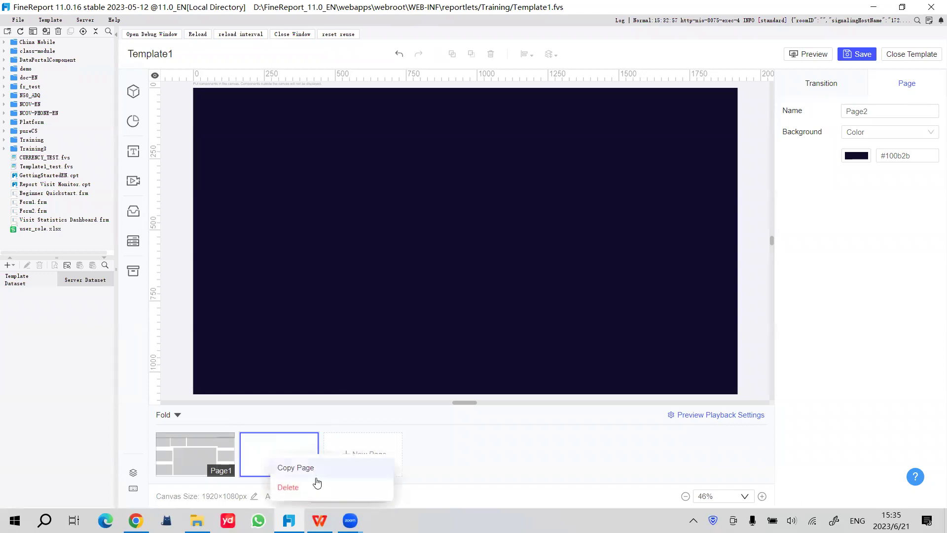
left_click(296, 487)
left_click(858, 54)
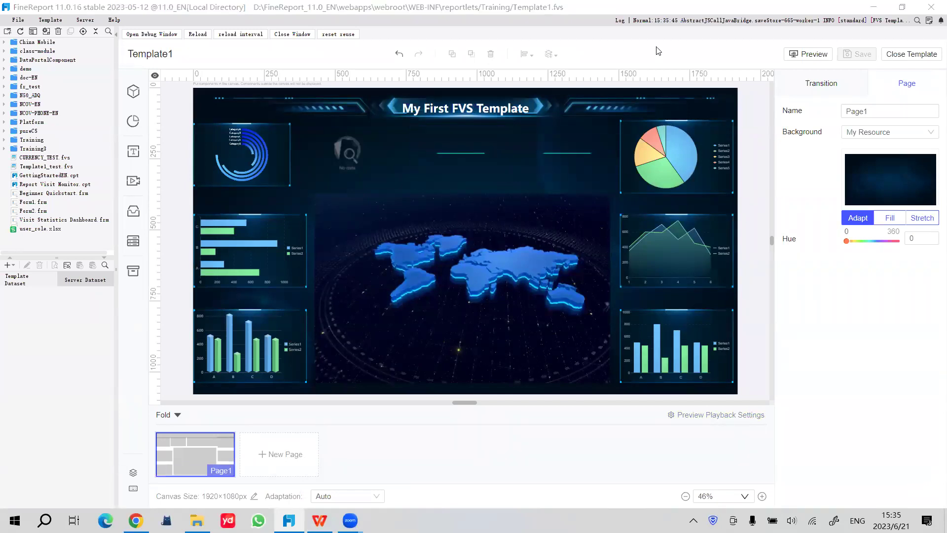
Close Template1 and create a blank FVS report named Template2 with the VHD Screen size of 1920*1080px
left_click(787, 54)
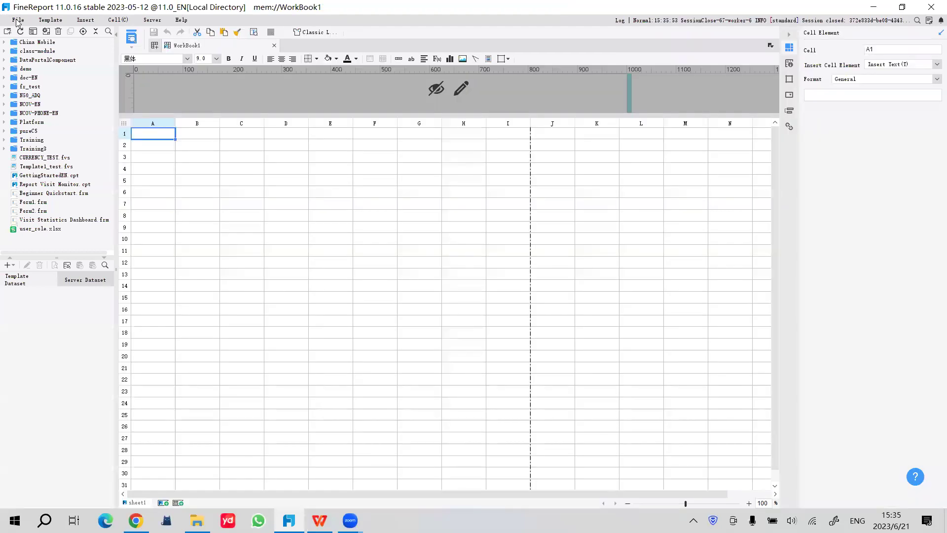
left_click(18, 19)
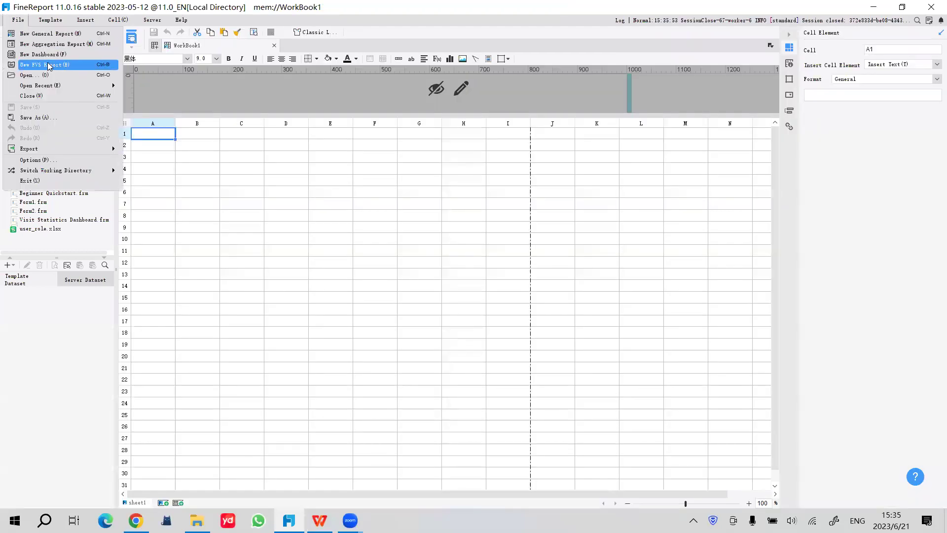
left_click(68, 67)
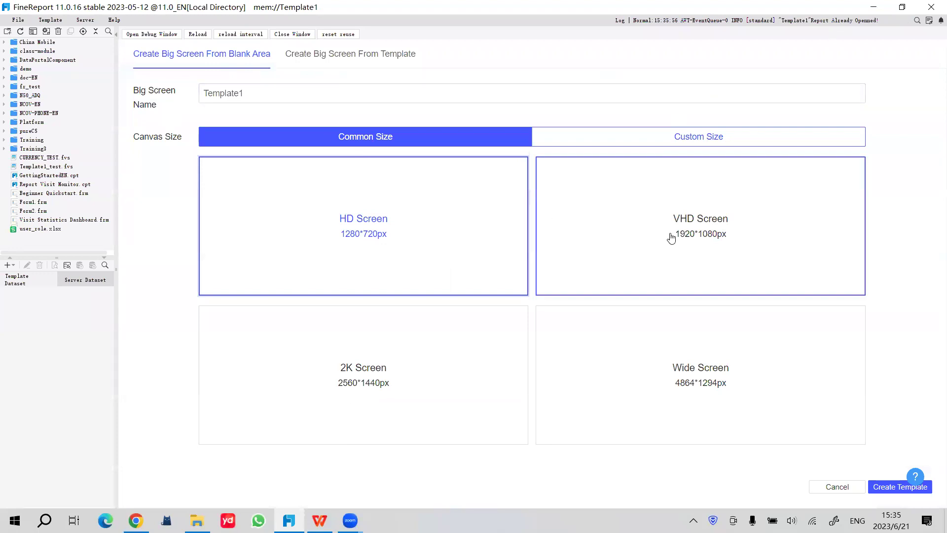
left_click(696, 223)
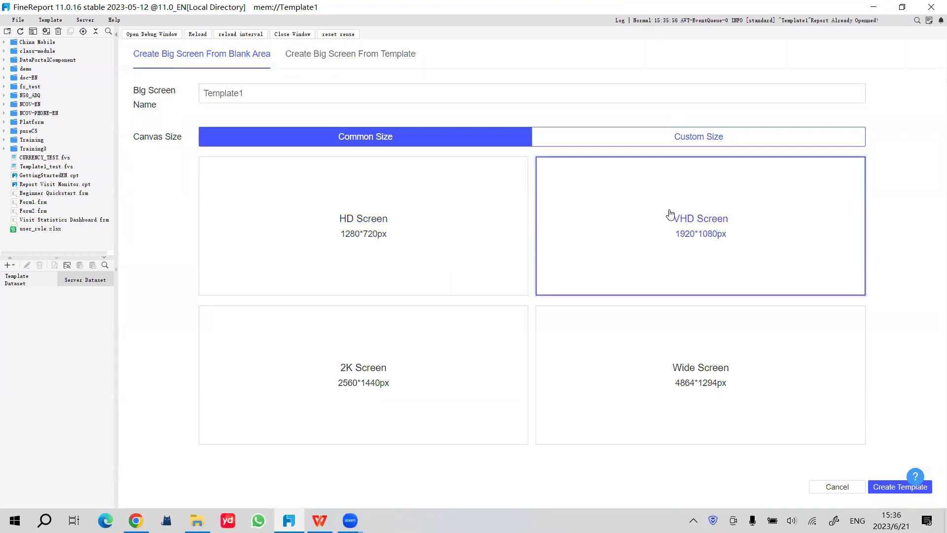
left_click(253, 92)
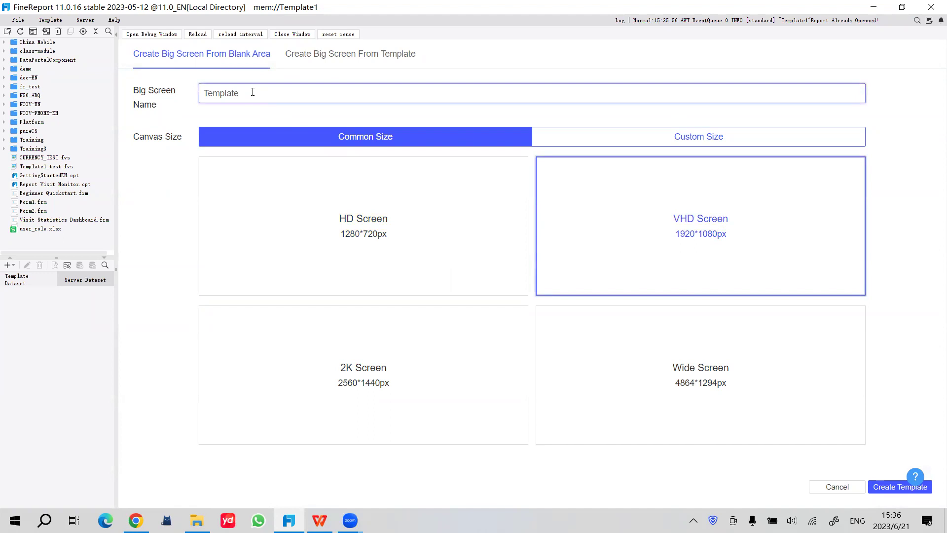
left_click(897, 487)
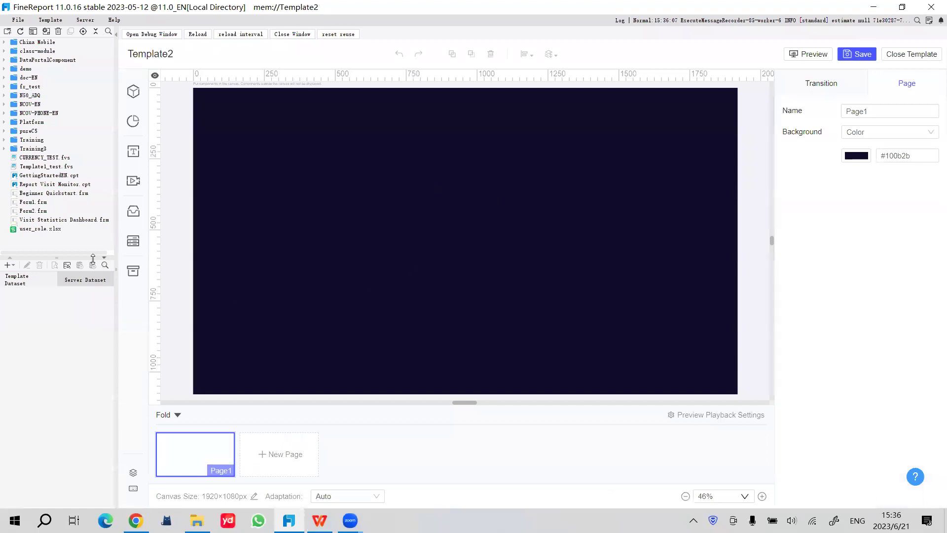
Switch to the WPS presentation and copy the ds1 SQL statement from the Preparation slide
left_click_drag(54, 257, 57, 251)
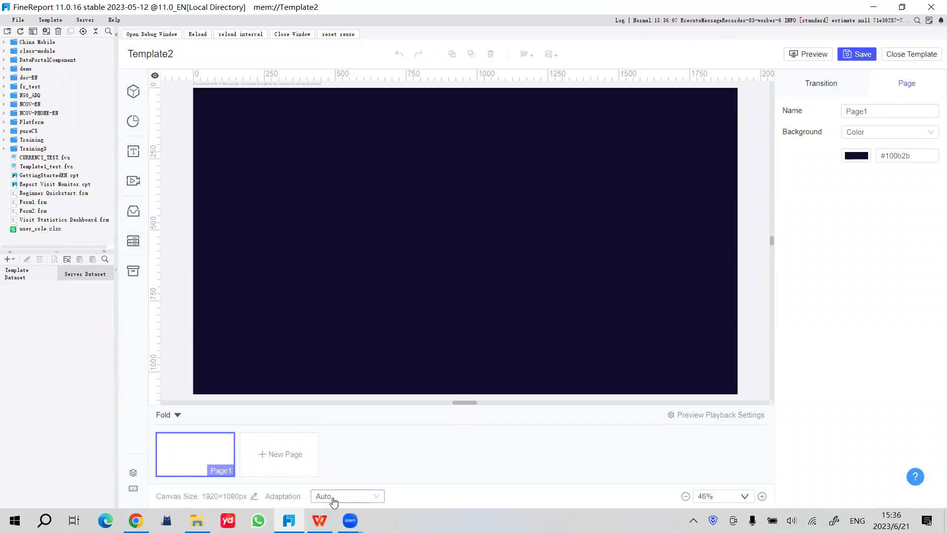
left_click(319, 521)
left_click(122, 393)
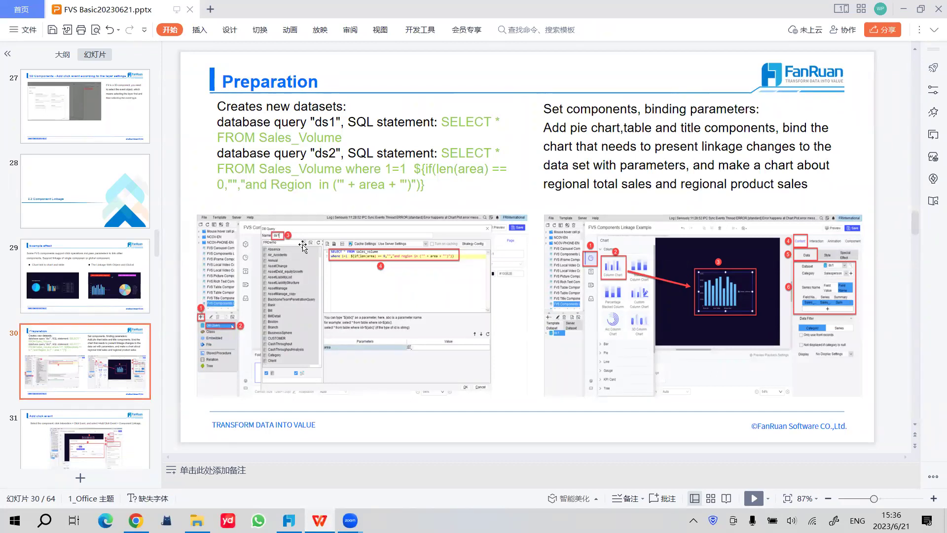
left_click_drag(443, 121, 344, 137)
key("ctrl+c")
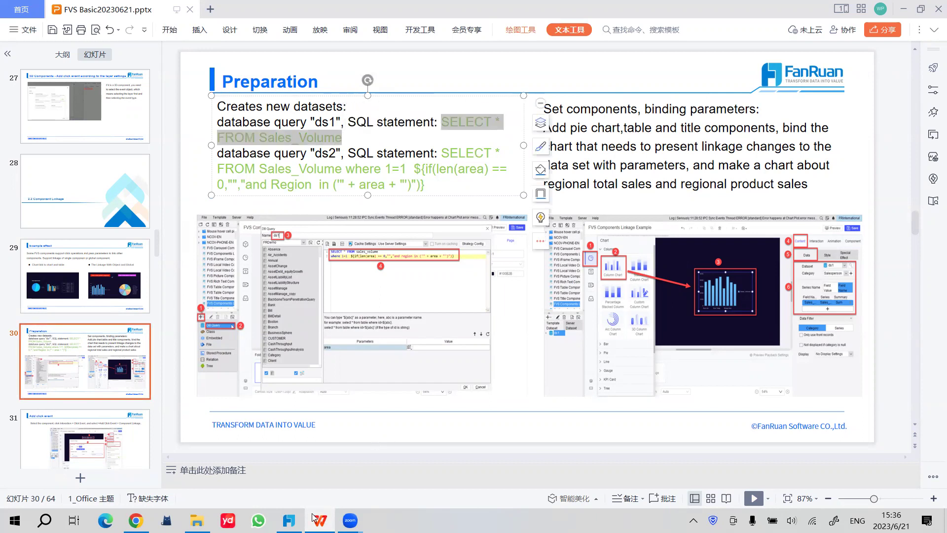
Switch to FineReport and set up a DB query dataset ds1 on the FRDemo connection with the SQL "SELECT * FROM Sales_Volume"
left_click(288, 520)
left_click(9, 259)
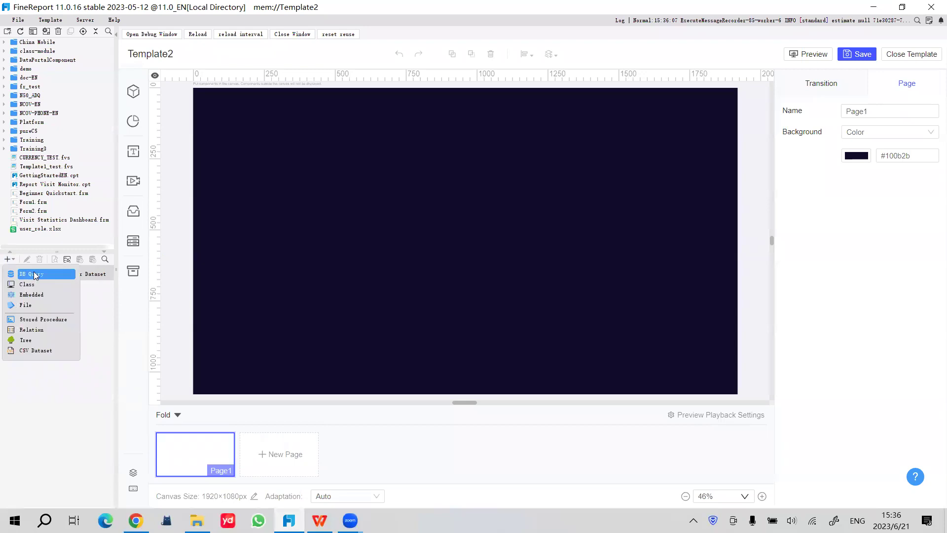
left_click(35, 275)
left_click(305, 144)
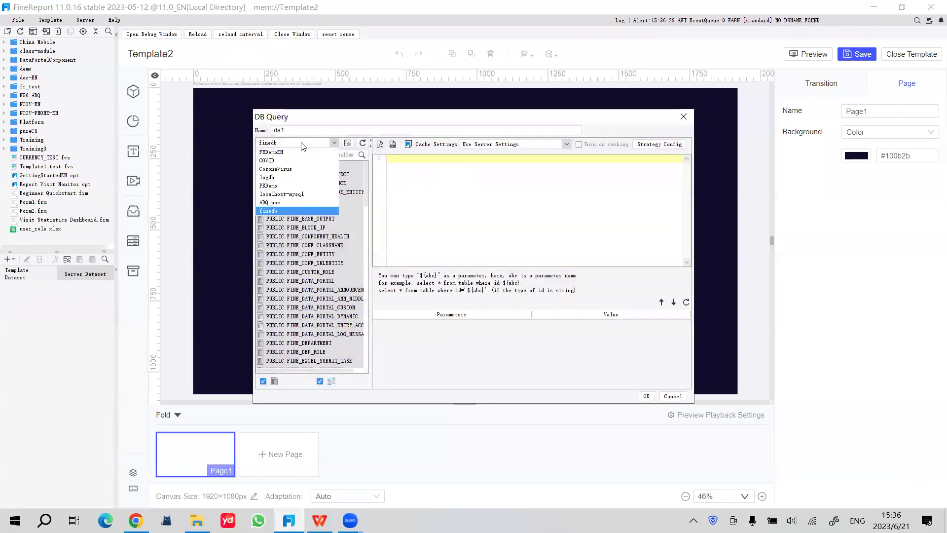
left_click(268, 186)
key("ctrl+v")
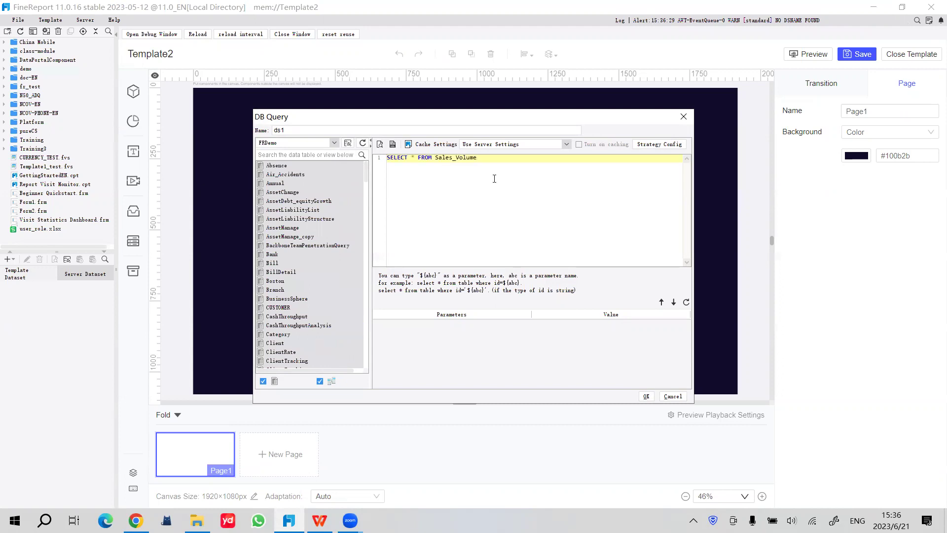
Preview the ds1 query data and widen the columns to examine the region, salesperson, product and sales fields
left_click(380, 144)
scroll(521, 233, "down", 10)
scroll(520, 232, "up", 10)
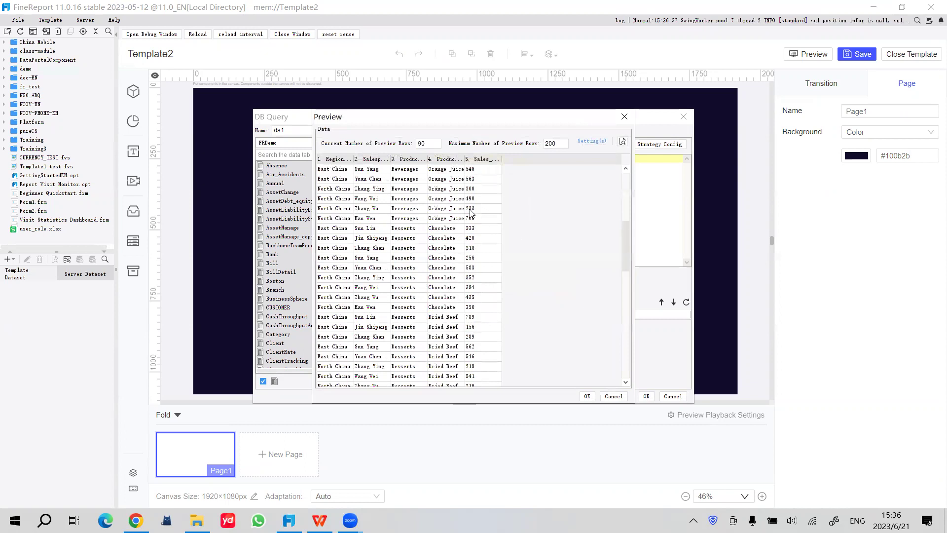
left_click_drag(353, 159, 470, 160)
left_click_drag(494, 118, 506, 206)
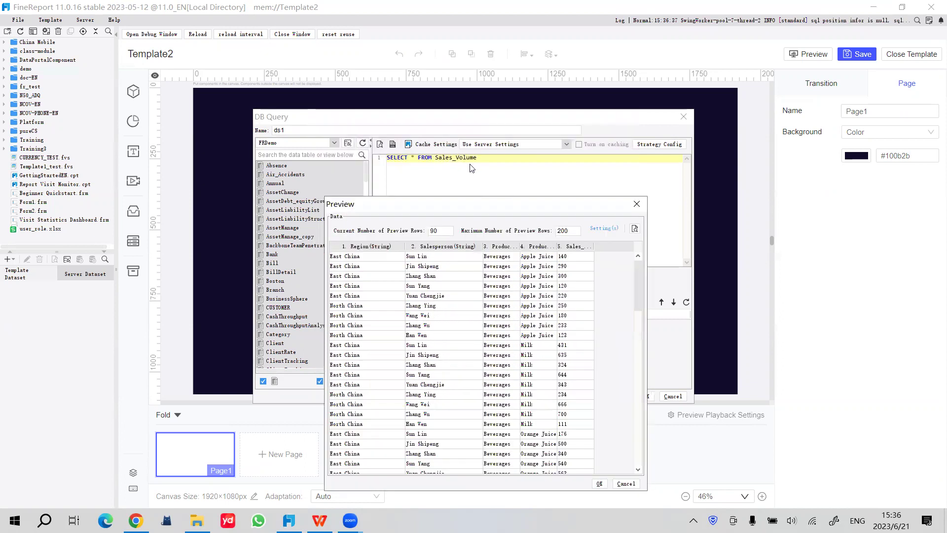
left_click_drag(483, 246, 590, 246)
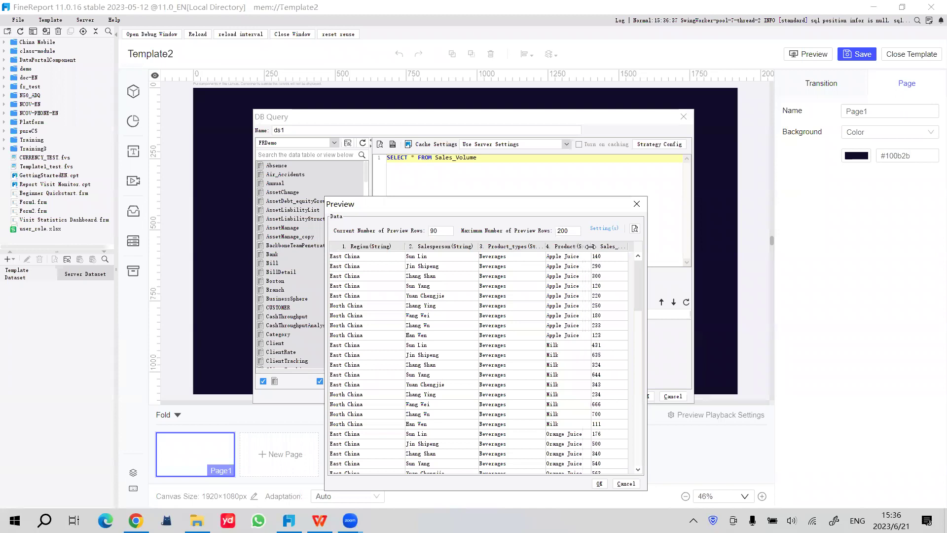
scroll(625, 317, "down", 5)
scroll(620, 304, "up", 5)
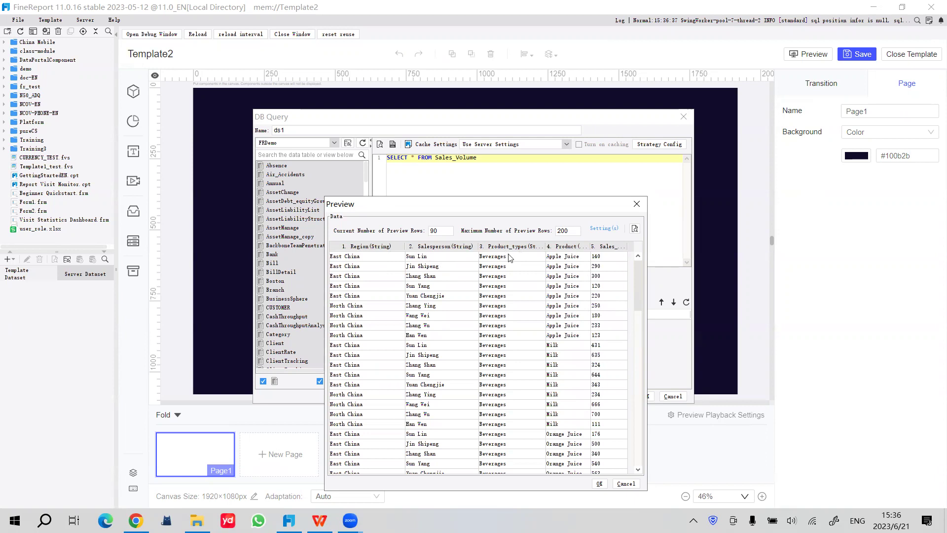
Widen the Sales_Volume column in the ds1 preview, look through the rows and close the preview
left_click_drag(594, 246, 641, 246)
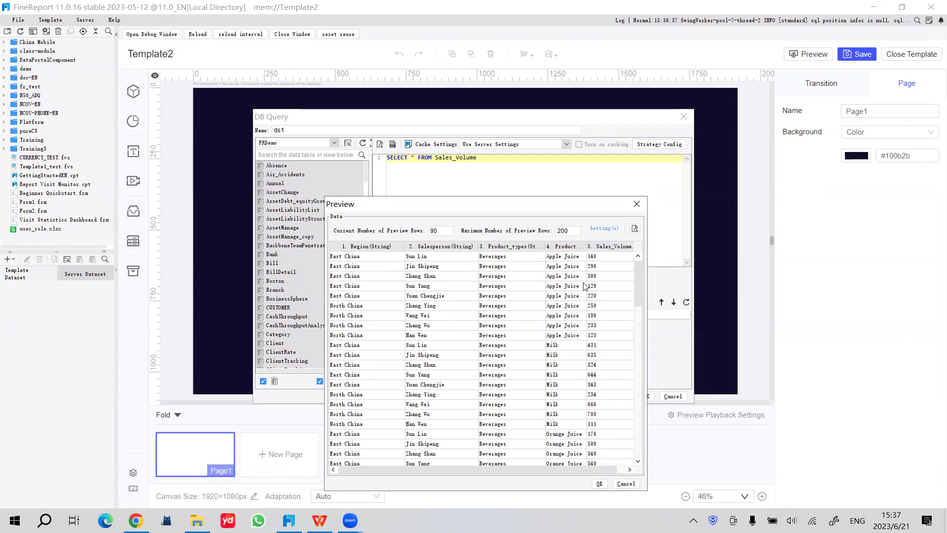
scroll(583, 290, "down", 10)
scroll(583, 299, "up", 10)
left_click_drag(591, 205, 528, 177)
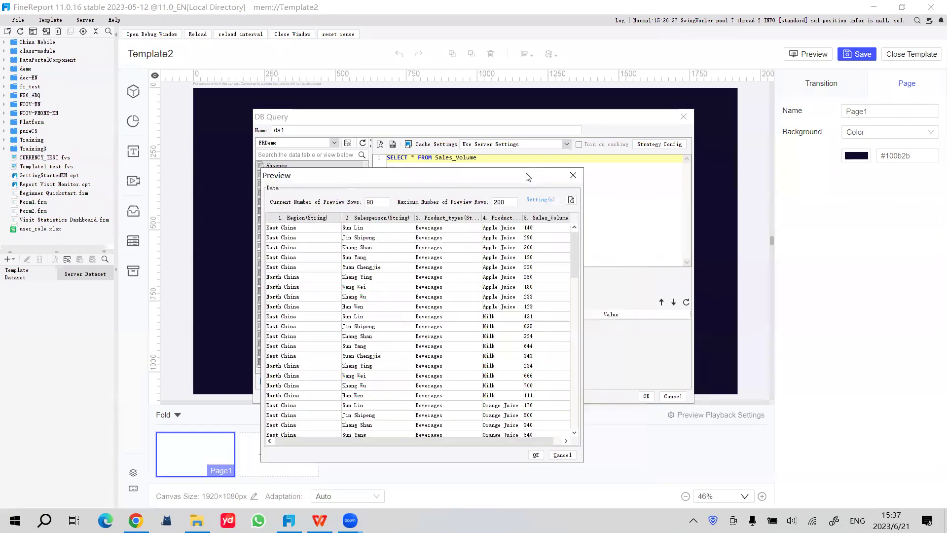
left_click(536, 455)
Confirm the ds1 query and select it among the template datasets
left_click(281, 130)
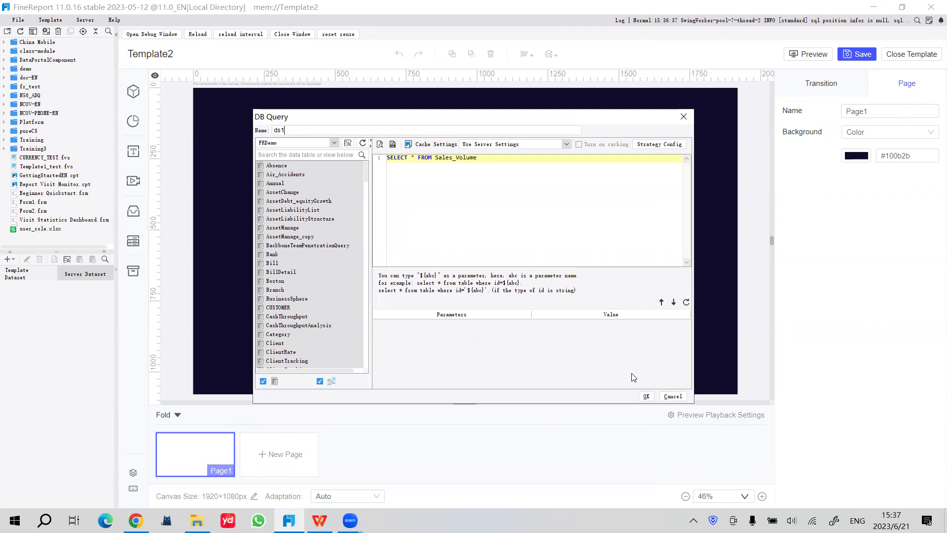
left_click(646, 397)
left_click(25, 288)
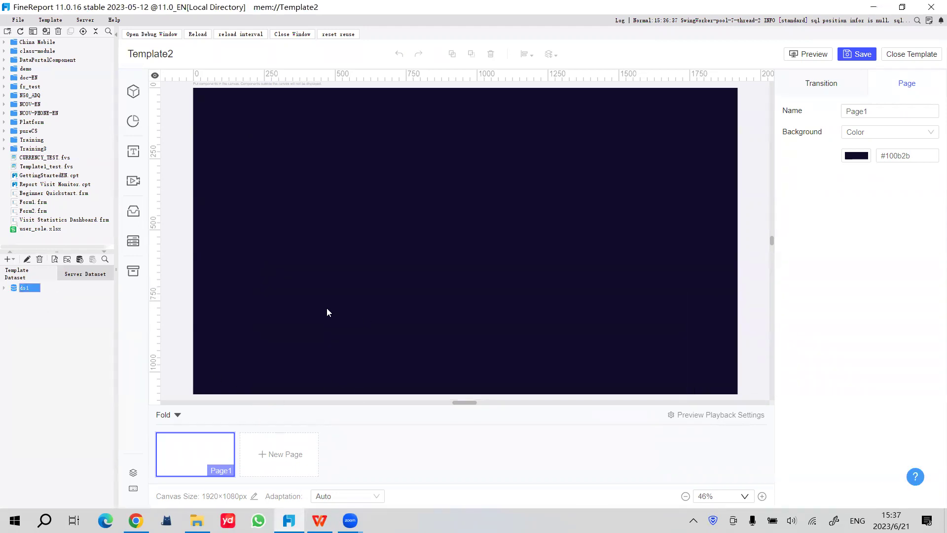
Insert a pie chart on the left half of the Page1 canvas, below the middle, and adjust its size
left_click(133, 121)
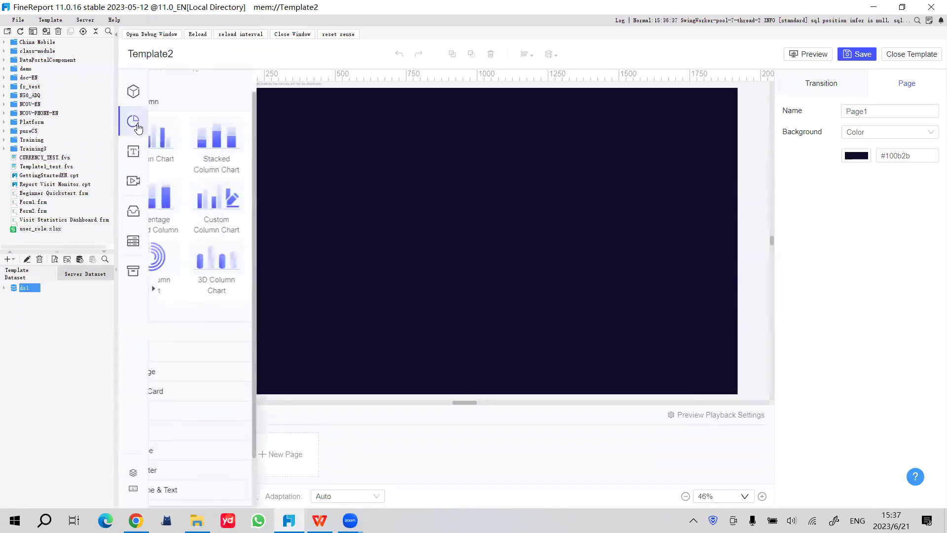
left_click(190, 104)
left_click(196, 122)
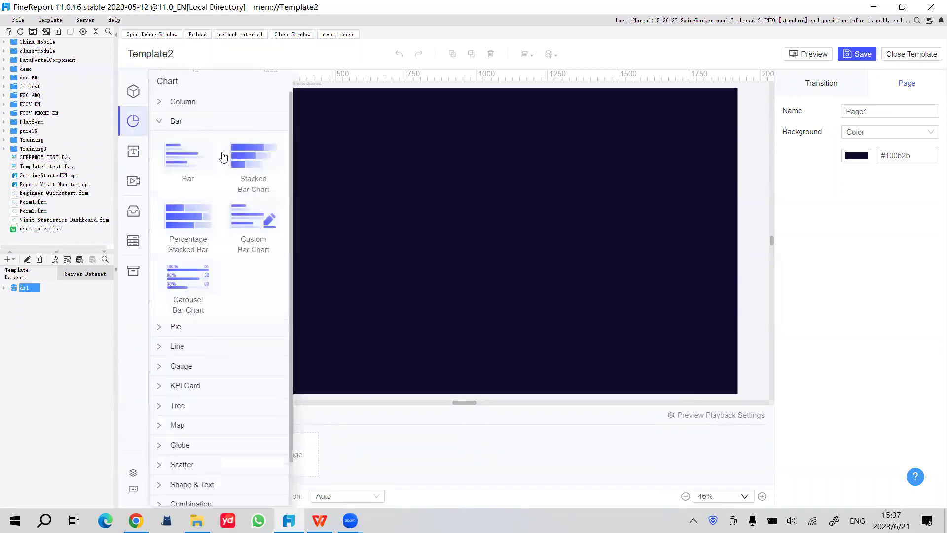
left_click(176, 121)
left_click(176, 141)
left_click_drag(229, 179, 256, 235)
left_click_drag(327, 282, 338, 320)
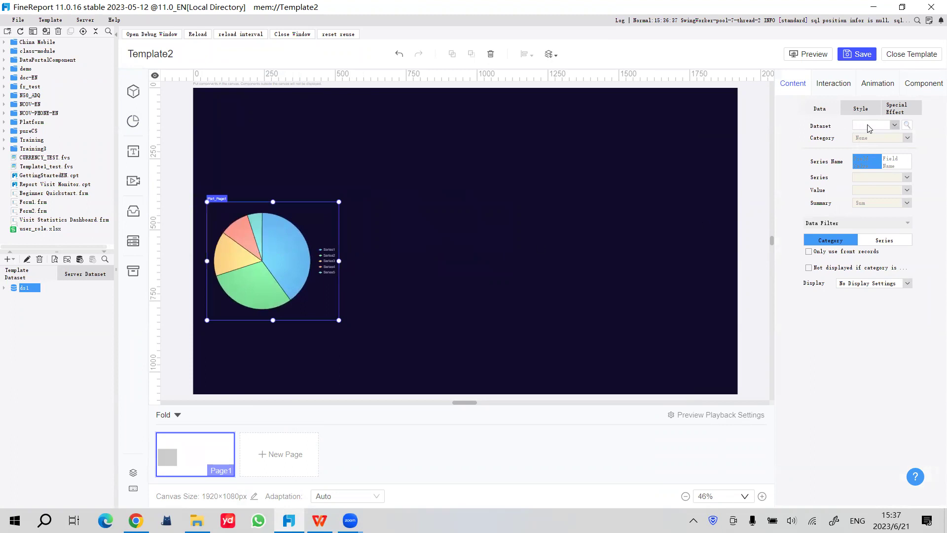
Bind the pie chart's data to the ds1 dataset
left_click(895, 124)
left_click(788, 88)
left_click(874, 126)
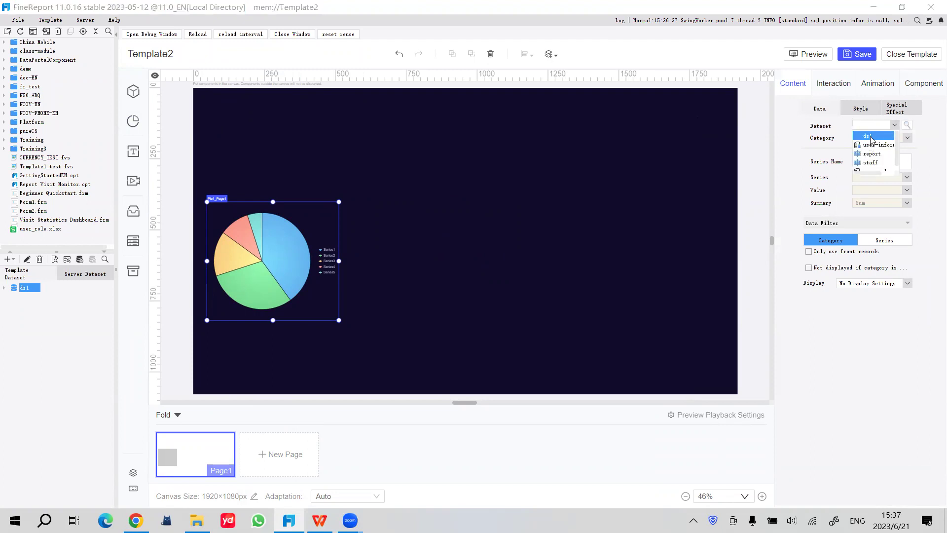
left_click(871, 134)
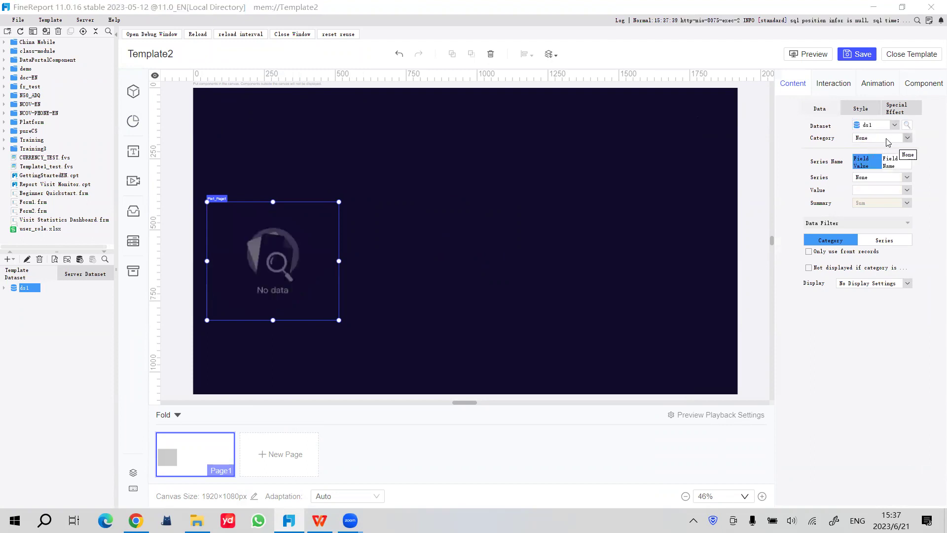
Set the pie chart's series to Region and its value to Sales_Volume, leaving the category as None
left_click(887, 141)
left_click(883, 188)
left_click(887, 180)
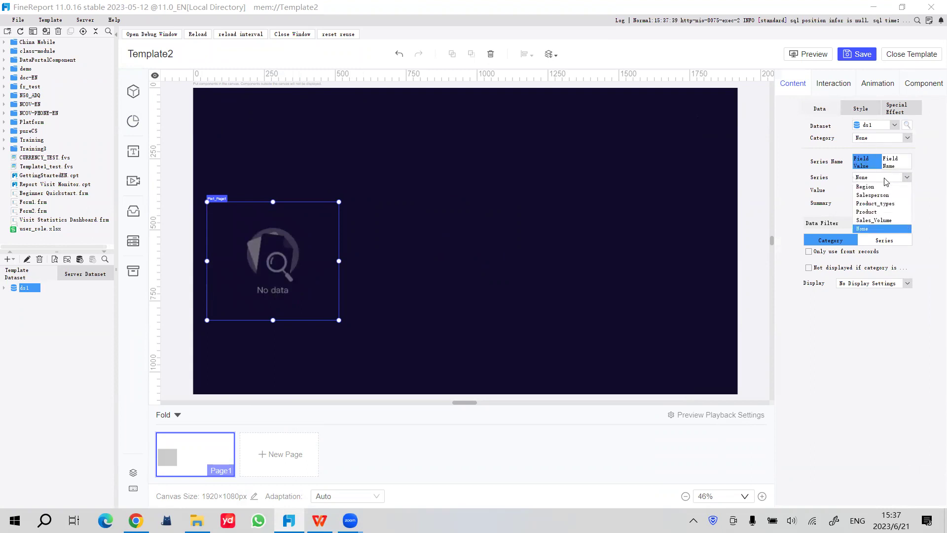
left_click(867, 188)
left_click(873, 192)
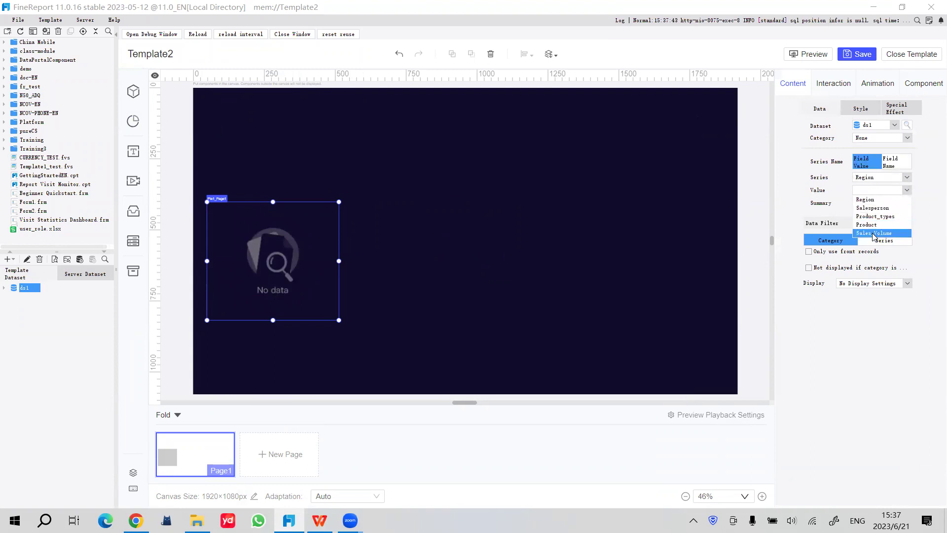
left_click(880, 233)
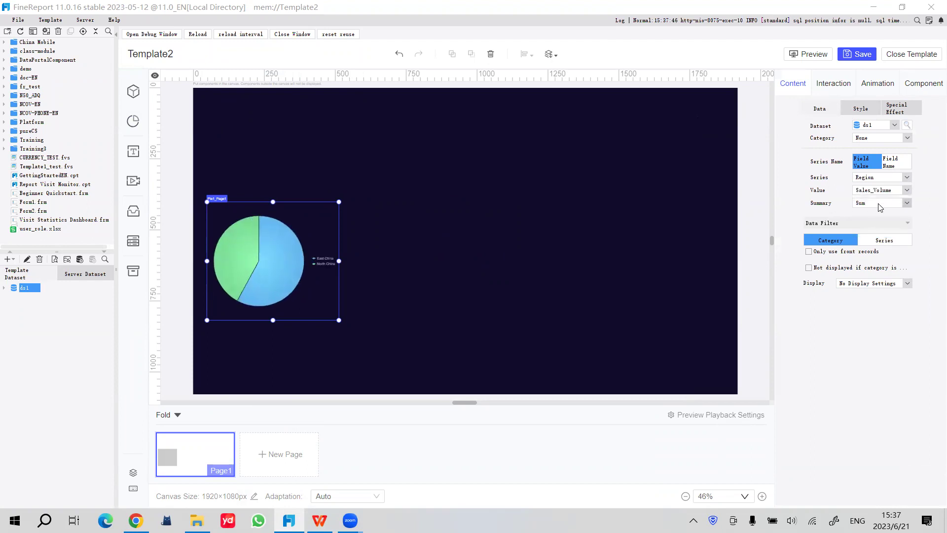
Keep the pie chart's summary method as Sum and move the chart slightly up and to the right
left_click(891, 206)
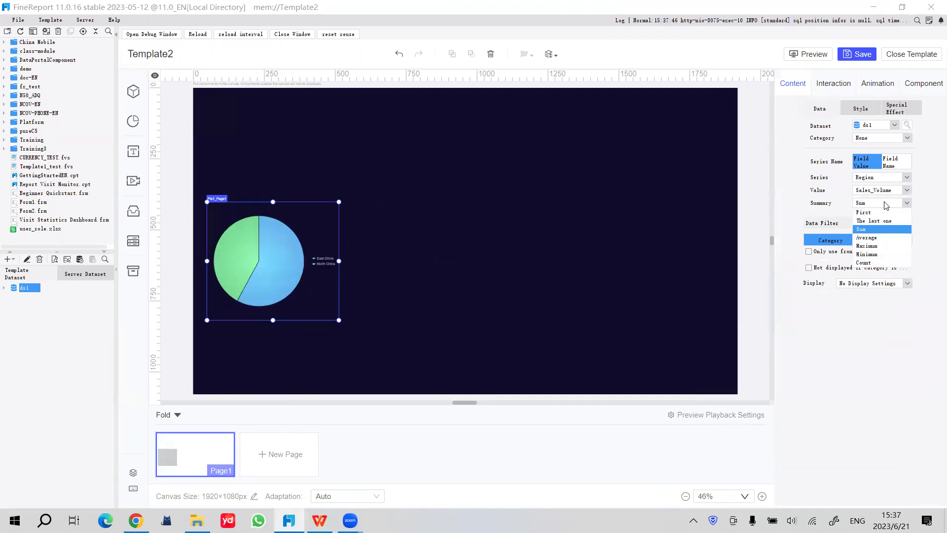
left_click(891, 205)
left_click_drag(254, 268, 264, 253)
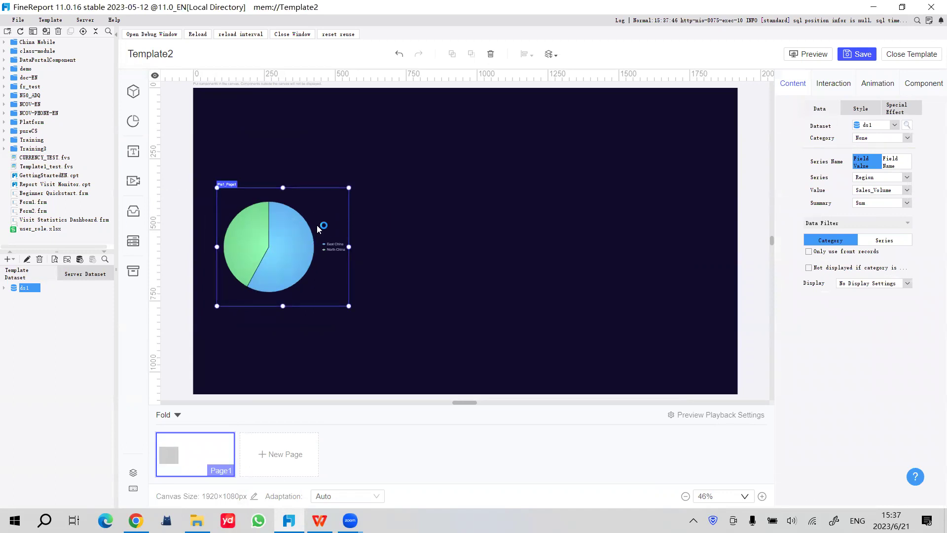
left_click_drag(283, 237, 279, 239)
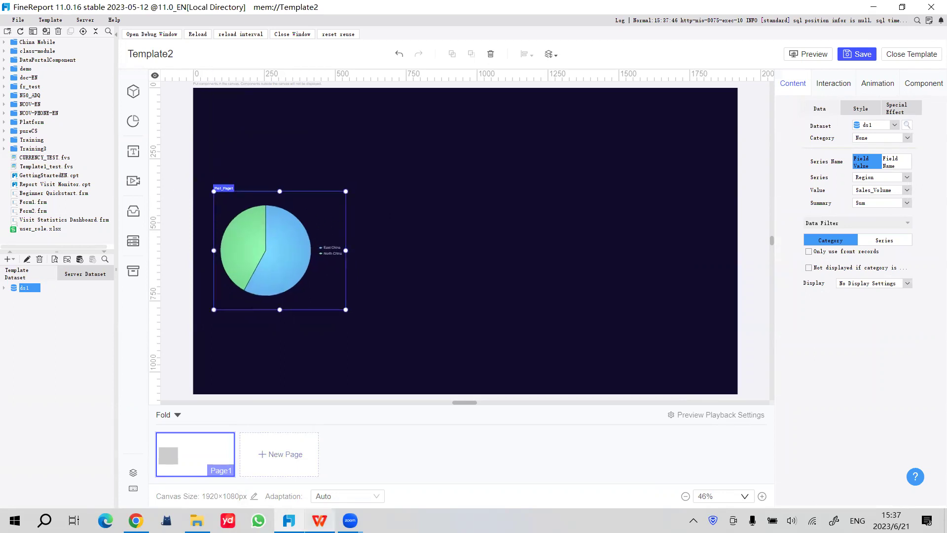
Switch to the WPS presentation and copy the ds2 SQL statement from the Preparation slide
left_click(319, 521)
left_click(100, 277)
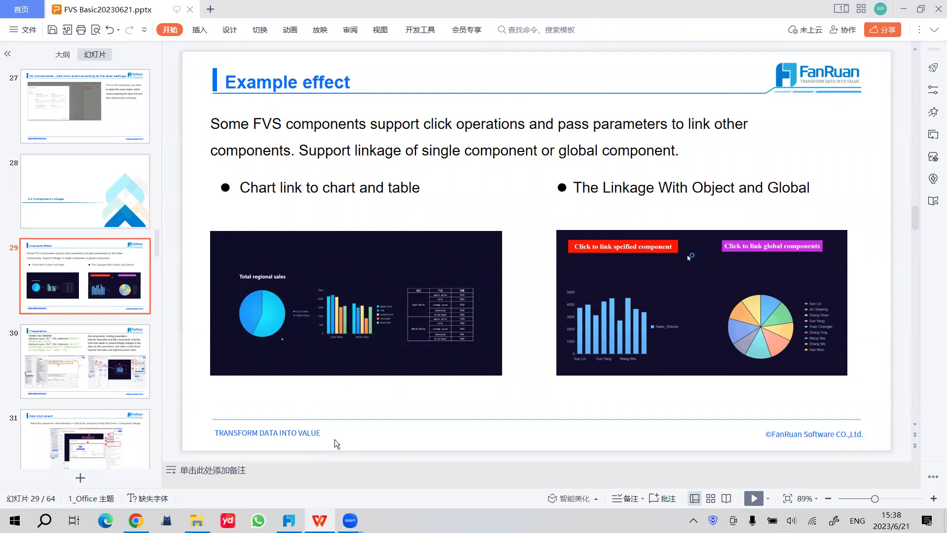
scroll(444, 237, "down", 1)
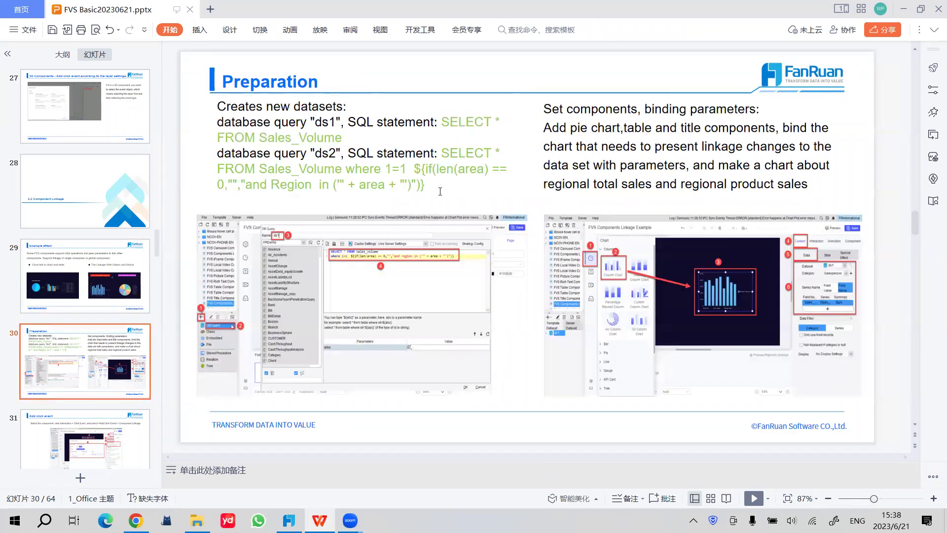
left_click(440, 191)
left_click_drag(443, 153, 444, 180)
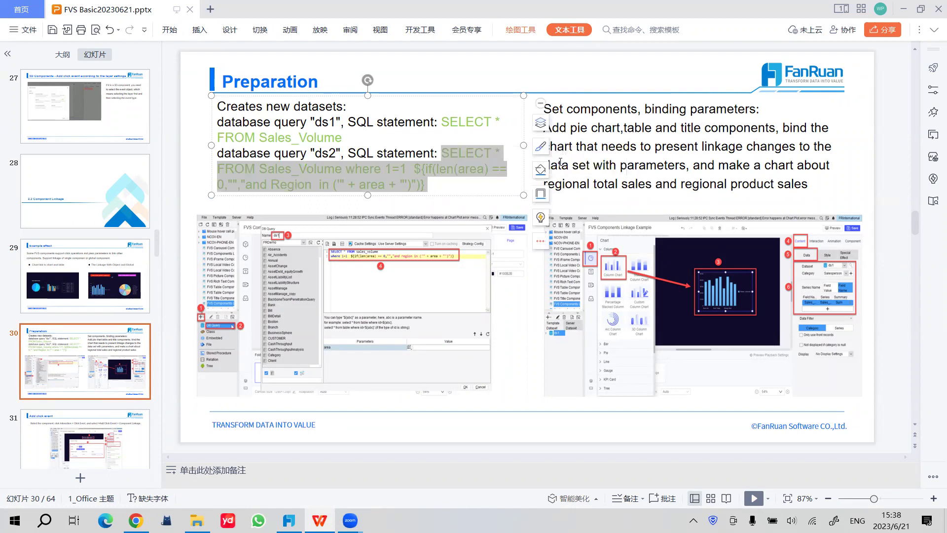
Switch to FineReport and create DB query ds2 with SQL "SELECT * FROM Sales_Volume where 1=1 ${if(len(area) == 0,"","and Region in ('" + area + "')")}"
left_click(289, 520)
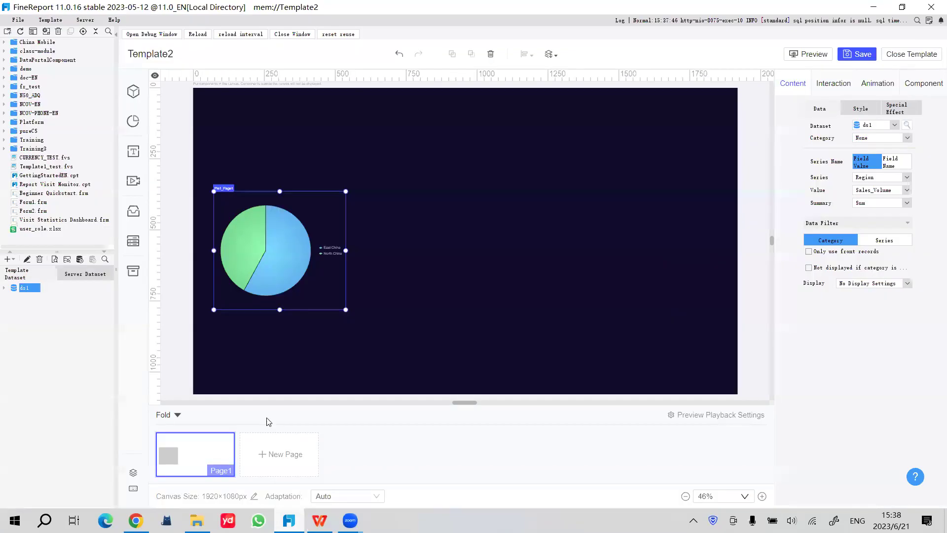
left_click(8, 259)
left_click(28, 277)
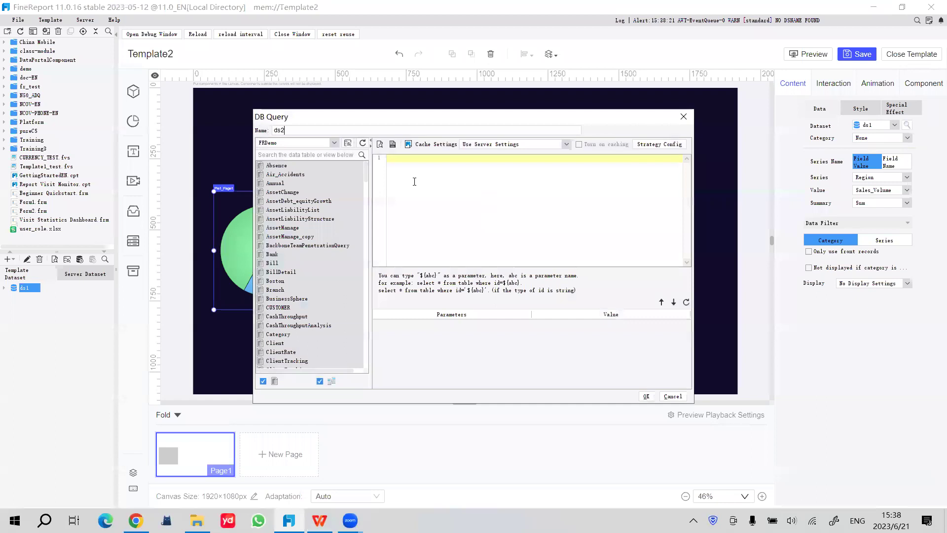
left_click(481, 158)
key("Return")
left_click_drag(481, 158, 434, 158)
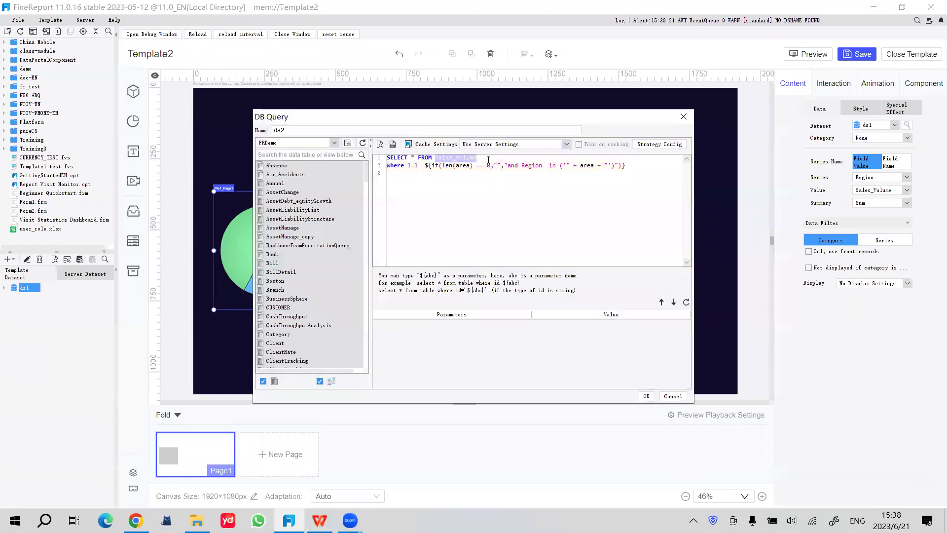
left_click(464, 167)
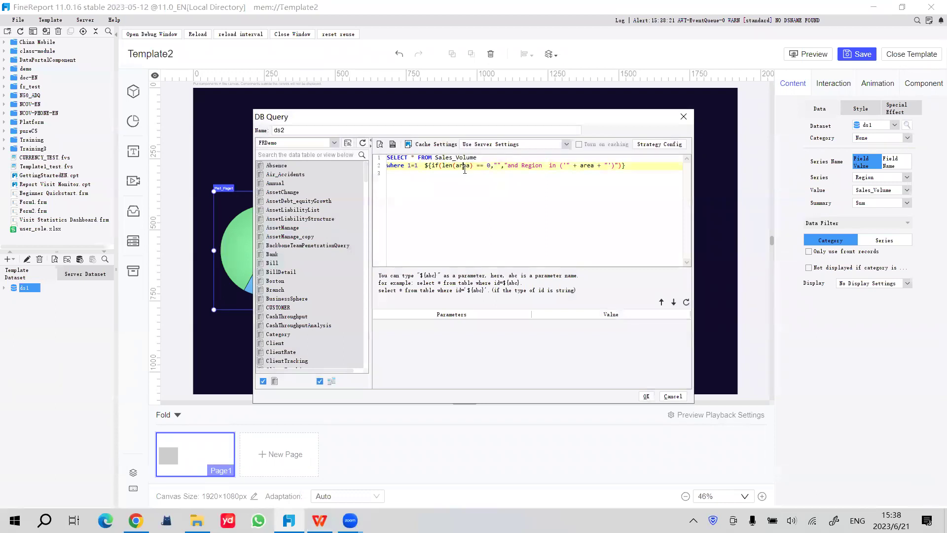
left_click_drag(633, 167, 385, 166)
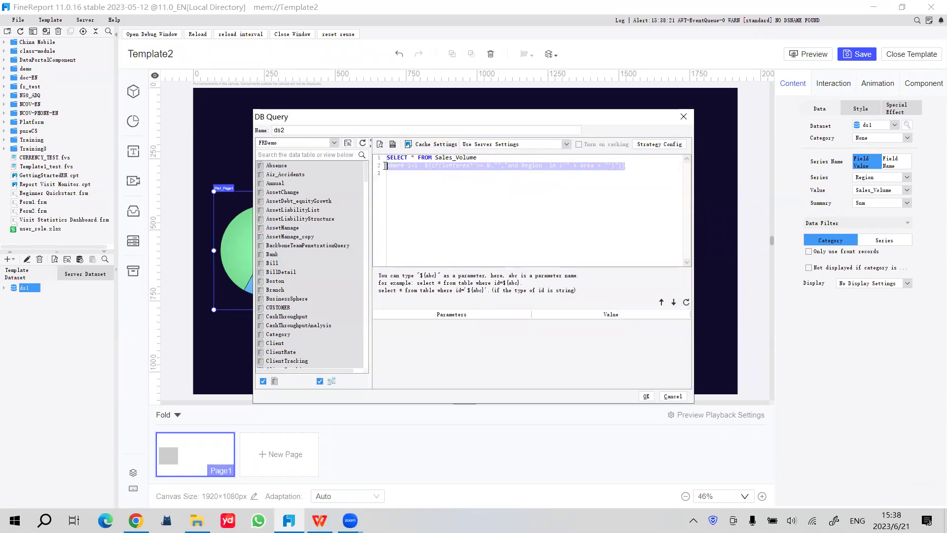
Refresh the ds2 query's parameters and set the default value of area to East China
left_click(687, 302)
left_click(551, 324)
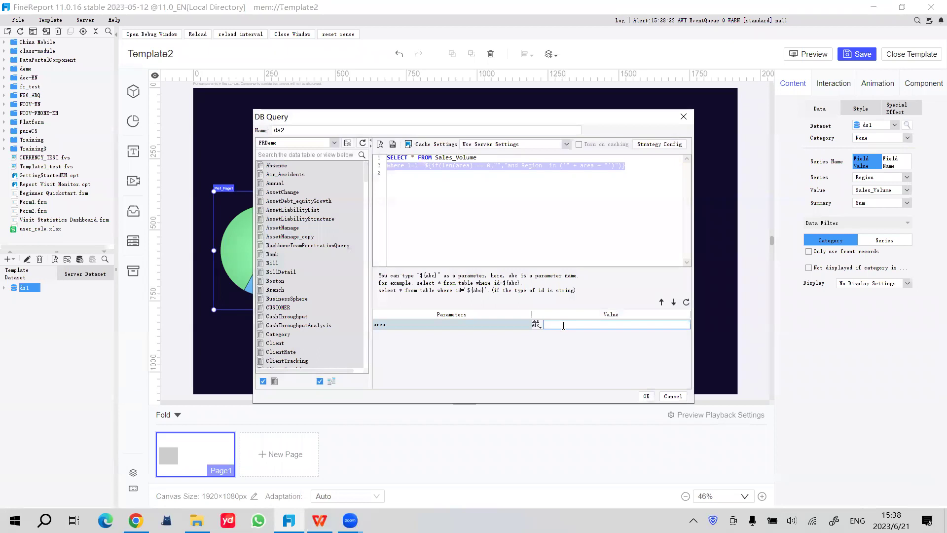
key("Caps_Lock")
key("Caps_Lock")
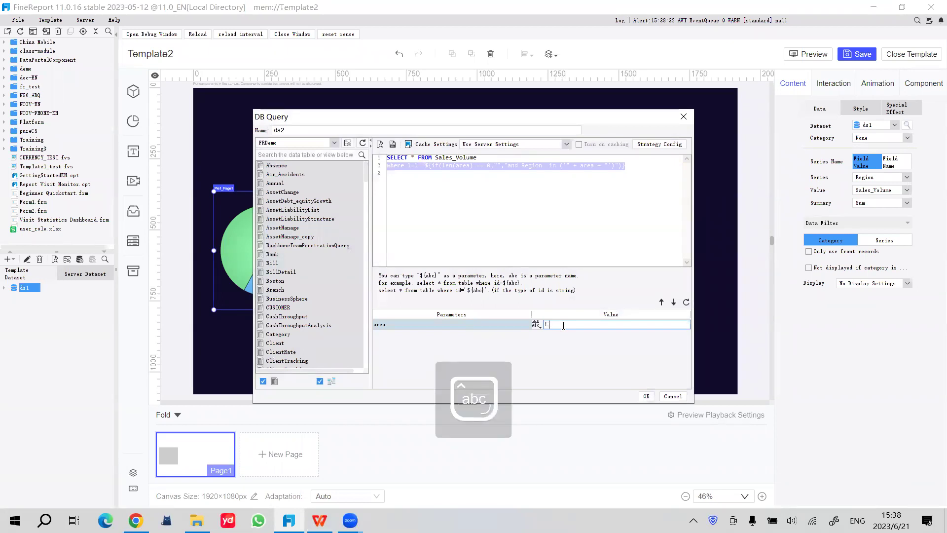
type("China")
key("Return")
left_click(421, 174)
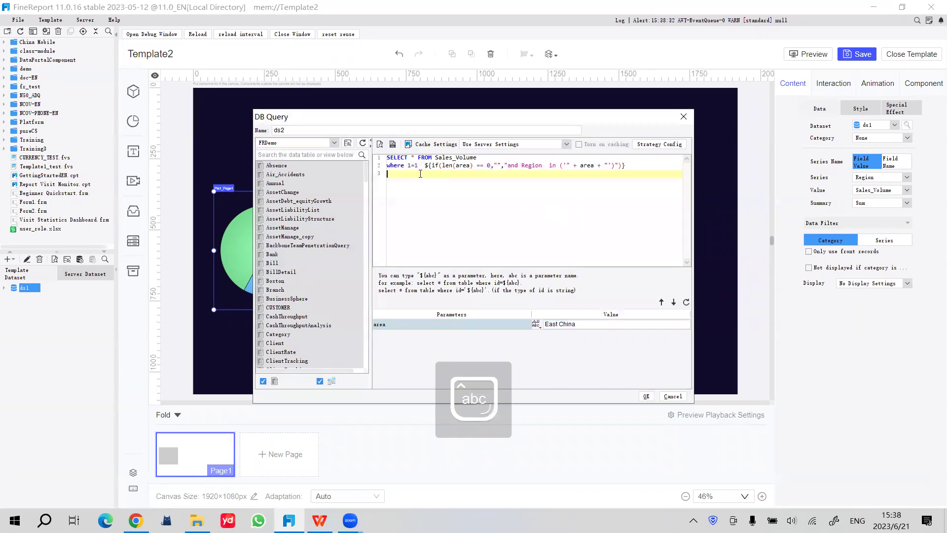
Preview ds2 with area set to East China, widen the Region column and examine which regions the rows belong to
left_click(379, 144)
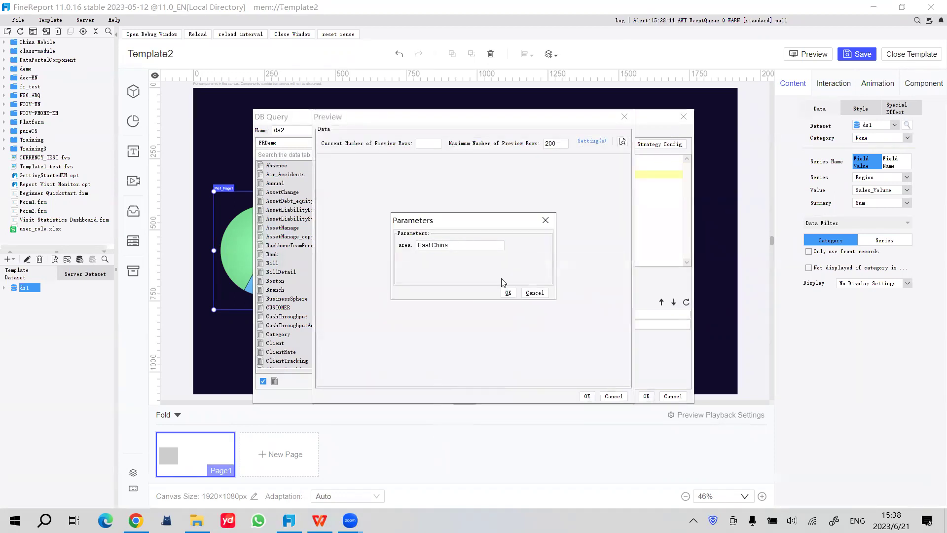
left_click(508, 292)
scroll(395, 207, "down", 5)
scroll(395, 206, "up", 2)
scroll(395, 206, "up", 4)
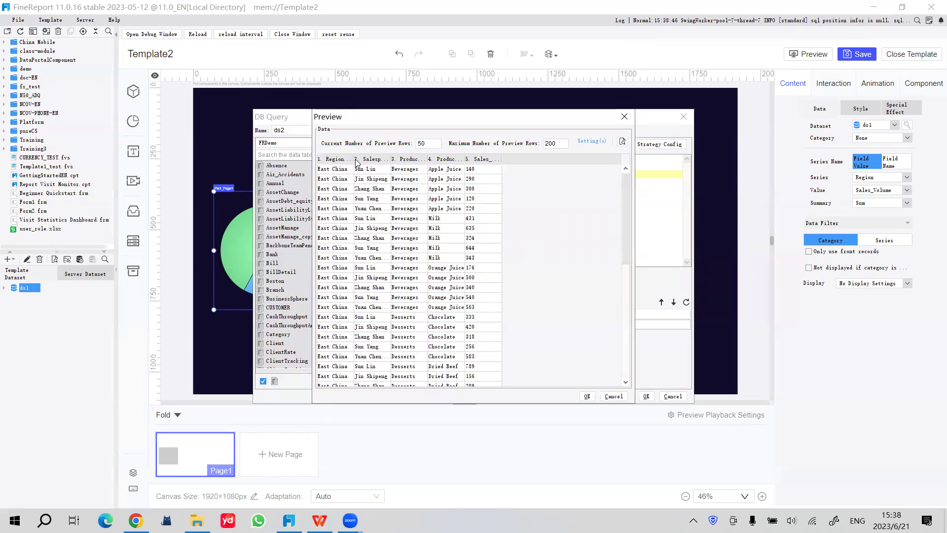
left_click_drag(353, 159, 390, 159)
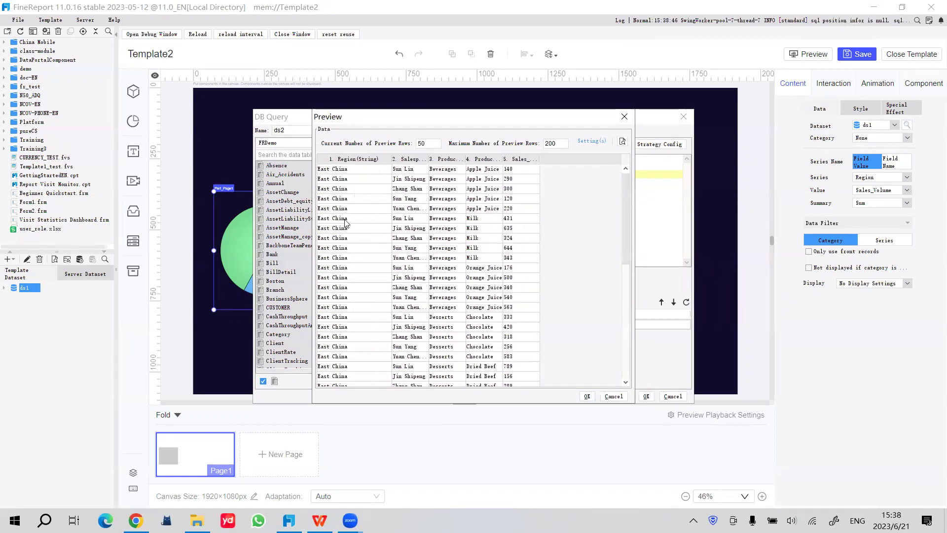
scroll(340, 253, "down", 1)
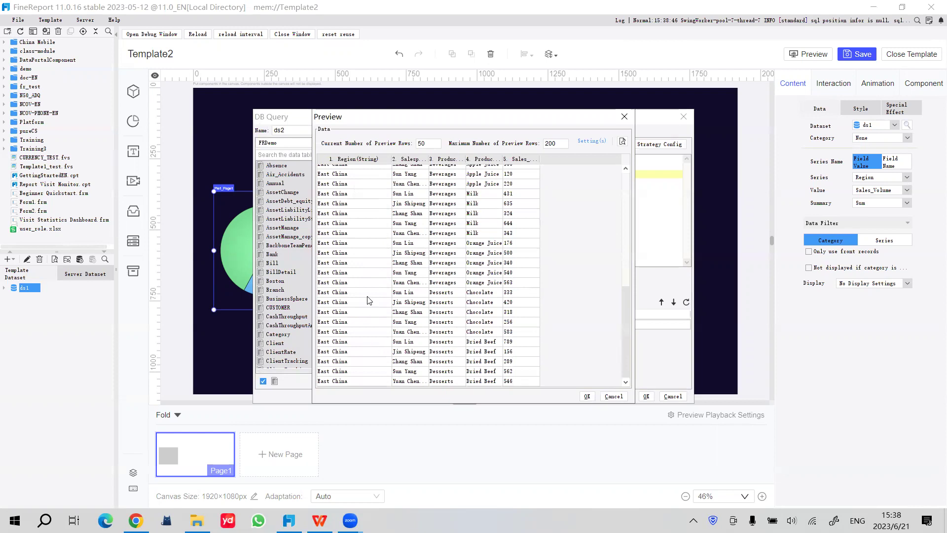
scroll(356, 286, "up", 1)
scroll(398, 239, "down", 1)
scroll(398, 238, "up", 2)
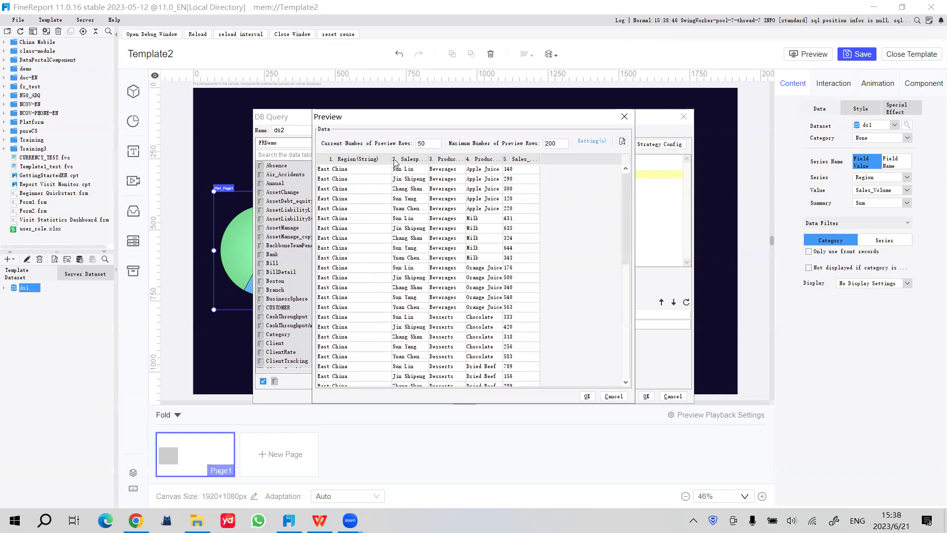
left_click(588, 396)
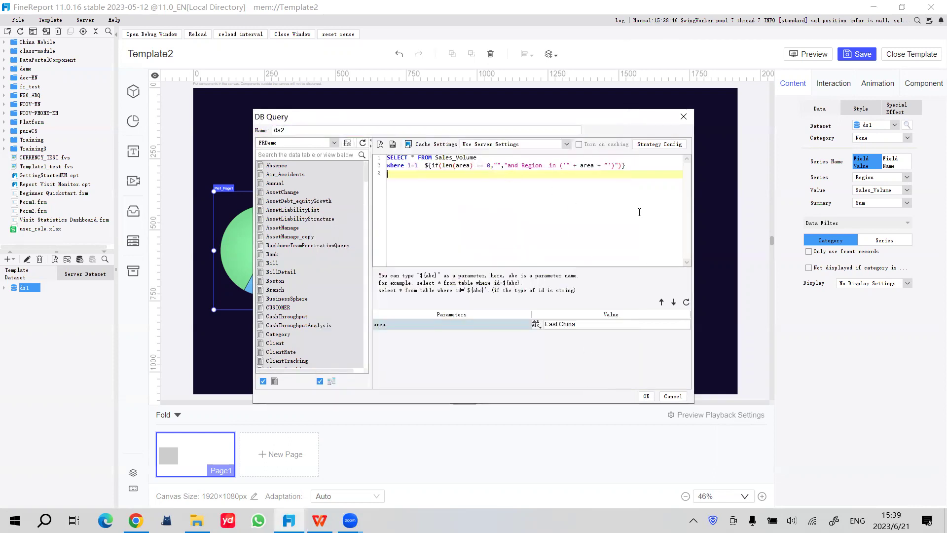
Confirm the ds2 query as a template dataset and select the pie chart on the canvas
left_click(646, 396)
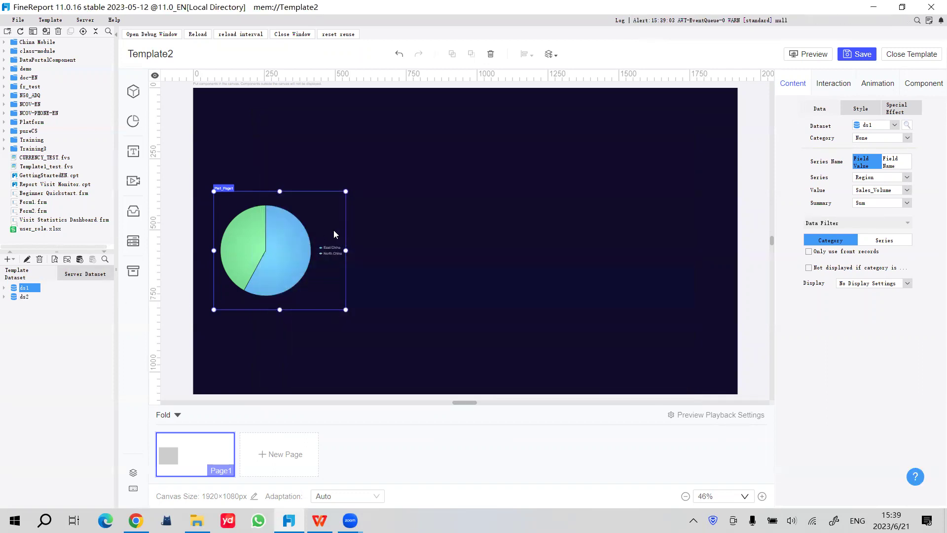
left_click(325, 172)
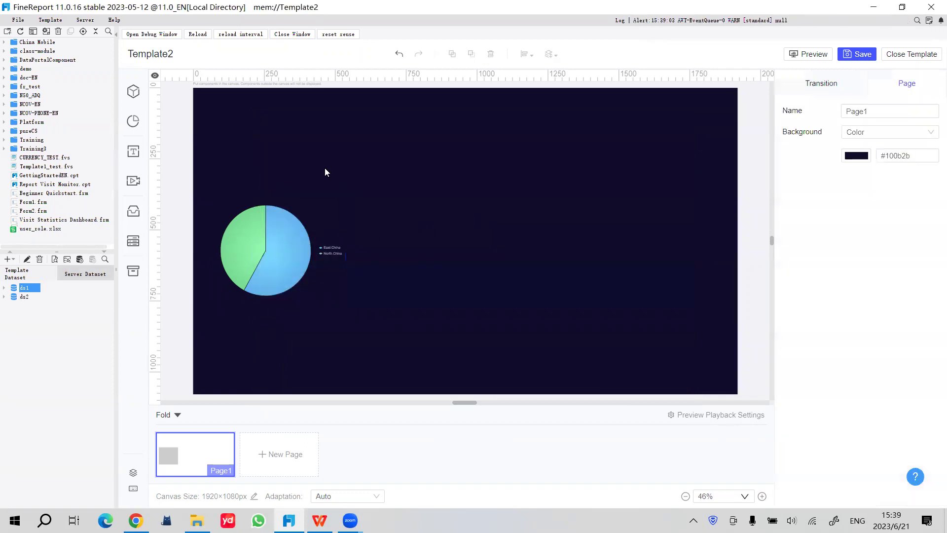
left_click(343, 193)
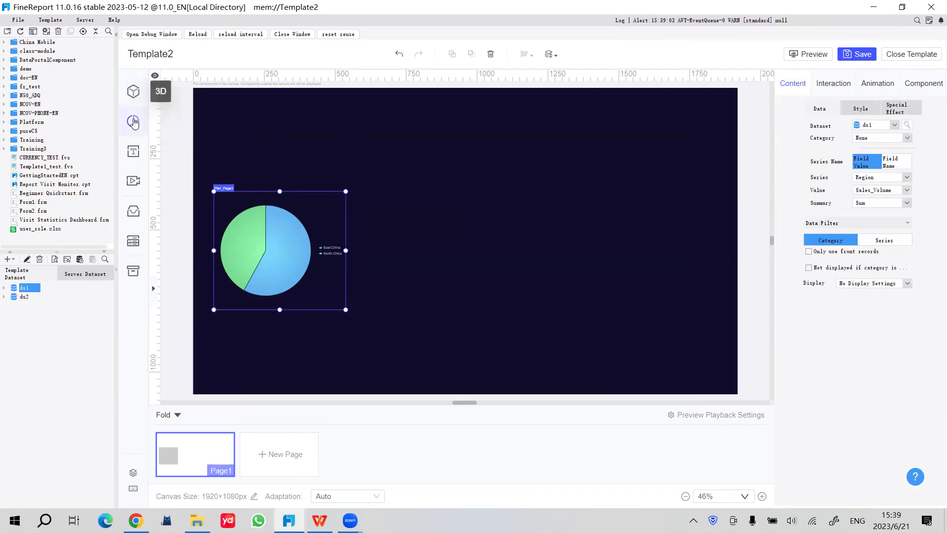
Add a Column Chart to the canvas beside the pie chart
left_click(133, 123)
left_click(204, 101)
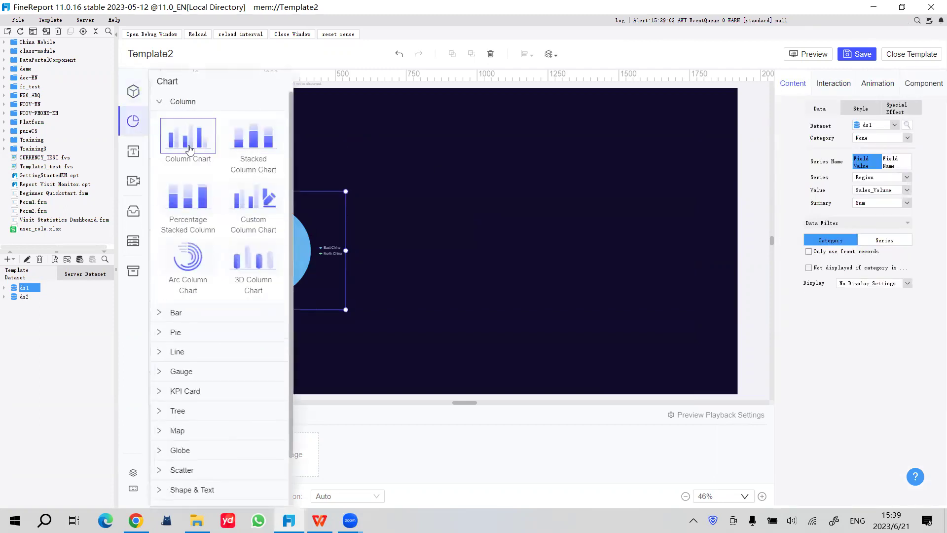
left_click_drag(190, 149, 540, 309)
left_click_drag(539, 253, 507, 247)
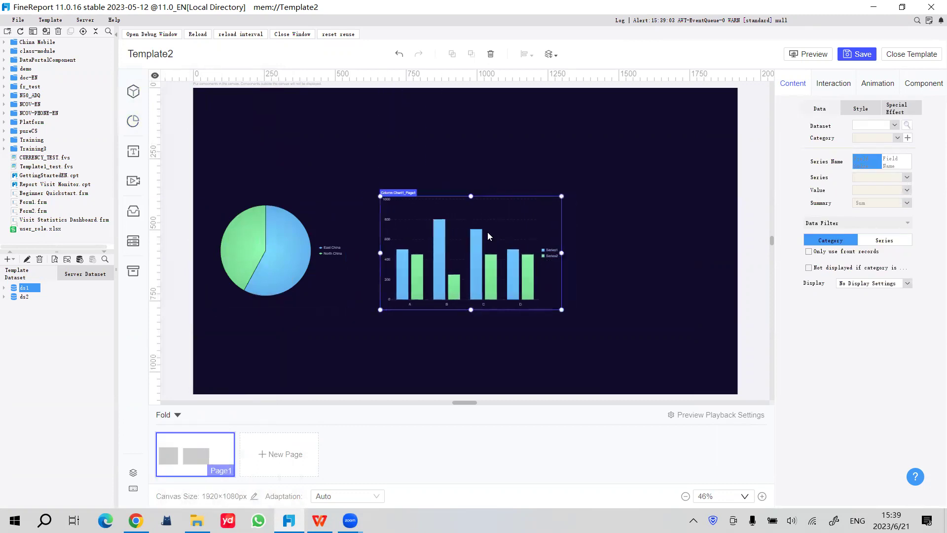
Bind the column chart to ds2 with category Salesperson, series Product_types and value Sales_Volume, and nudge it slightly sideways
left_click(875, 127)
left_click(872, 146)
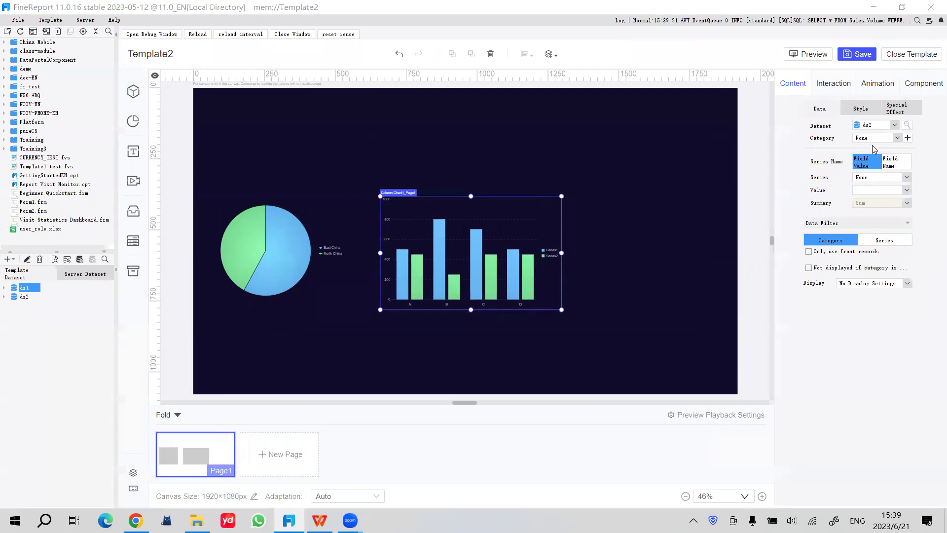
left_click(878, 138)
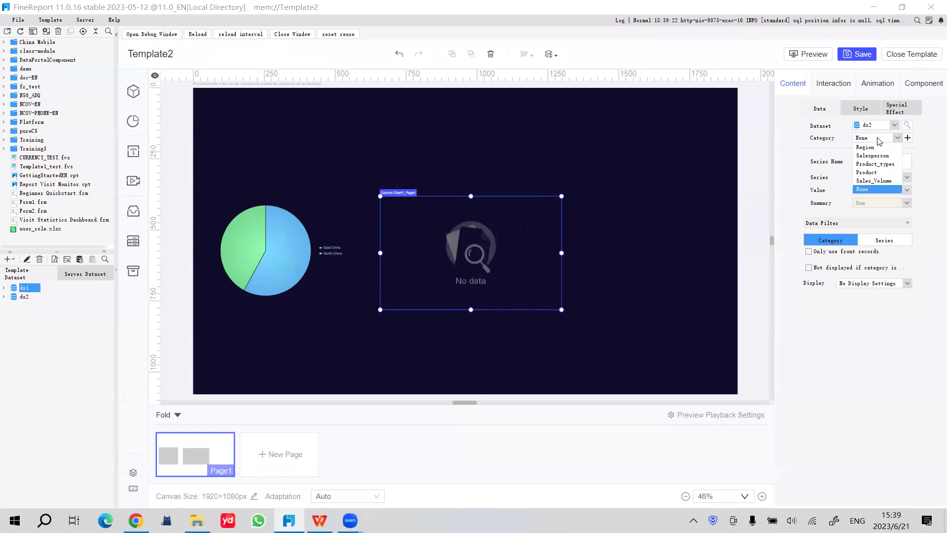
left_click(873, 155)
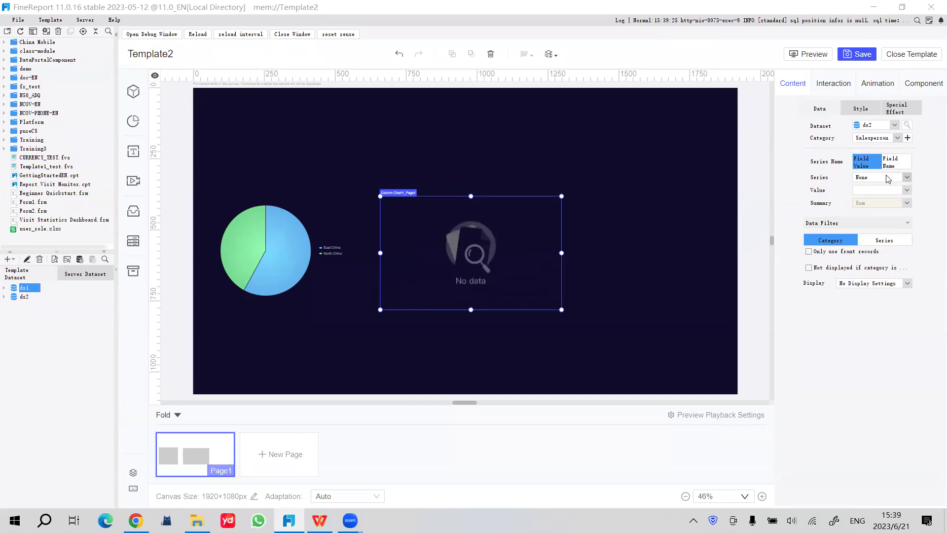
left_click(885, 178)
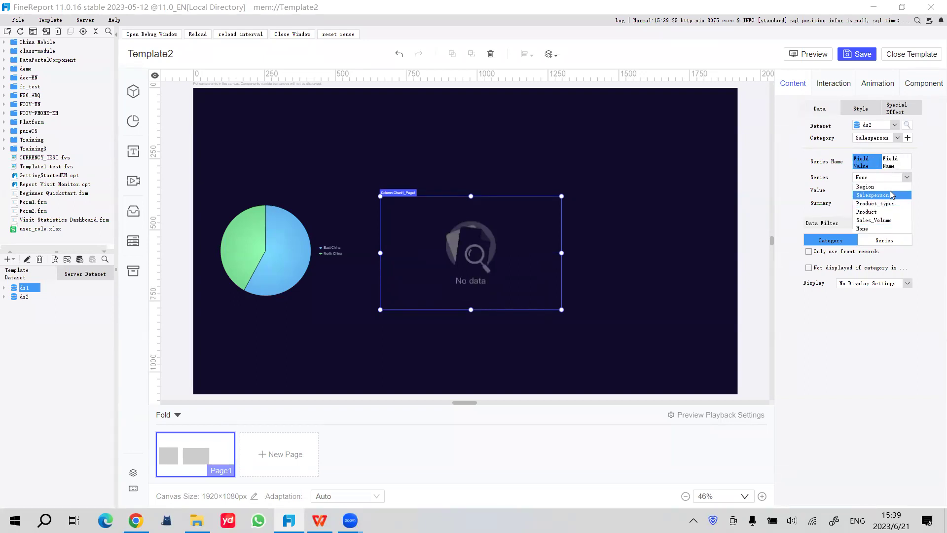
left_click(876, 204)
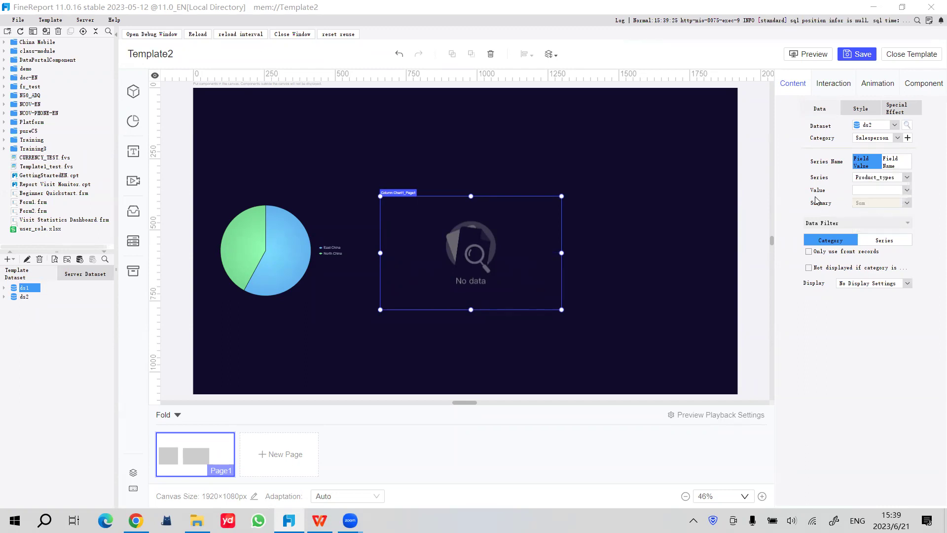
left_click(871, 193)
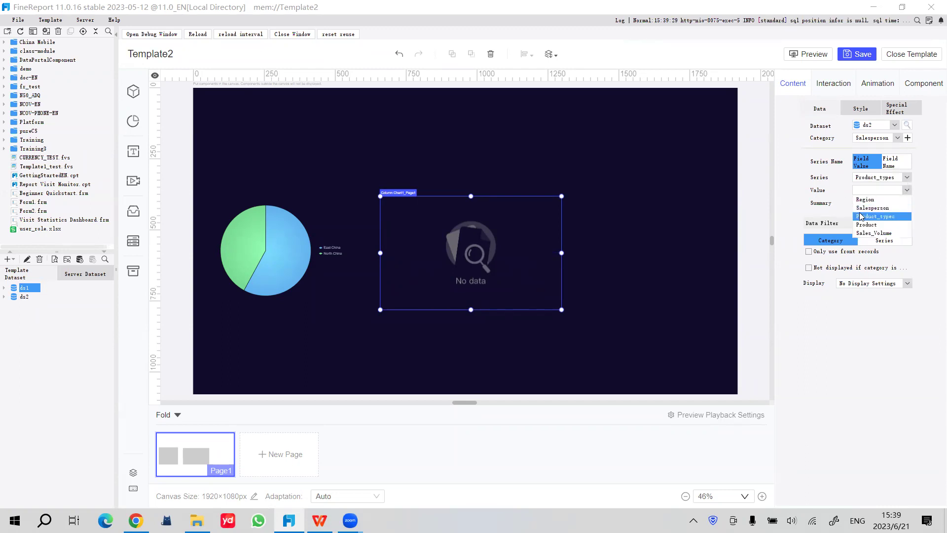
left_click(882, 234)
left_click_drag(462, 239, 474, 239)
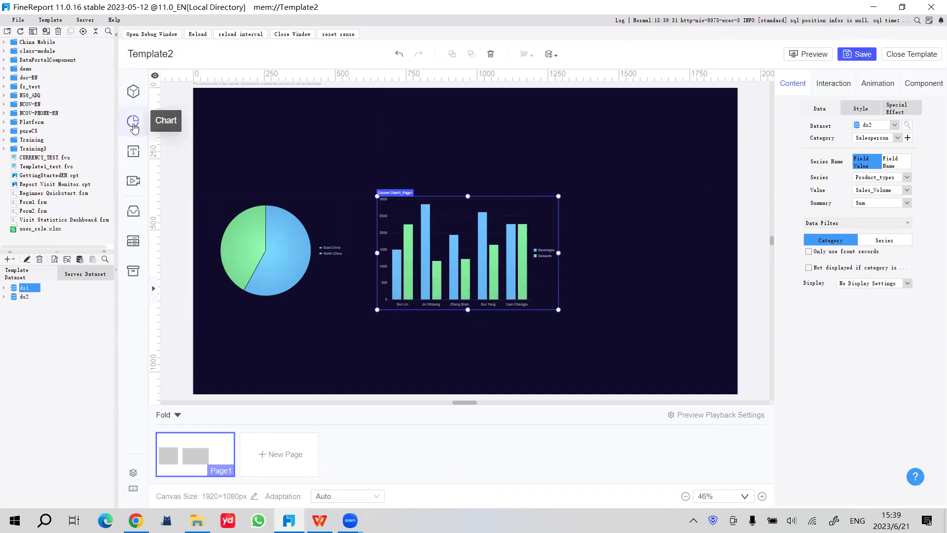
Add a table component on the far side of the column chart and open it for editing
left_click(133, 153)
left_click_drag(188, 184, 730, 311)
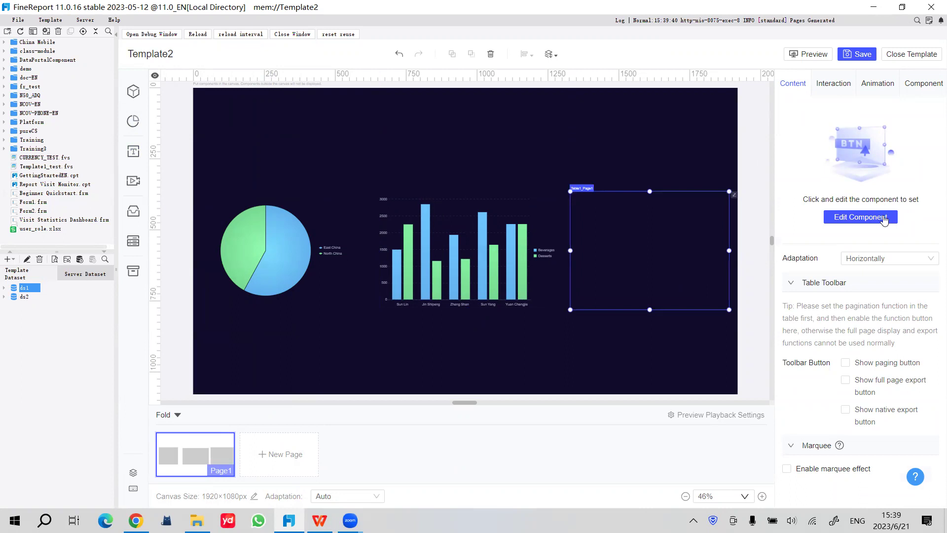
left_click(869, 218)
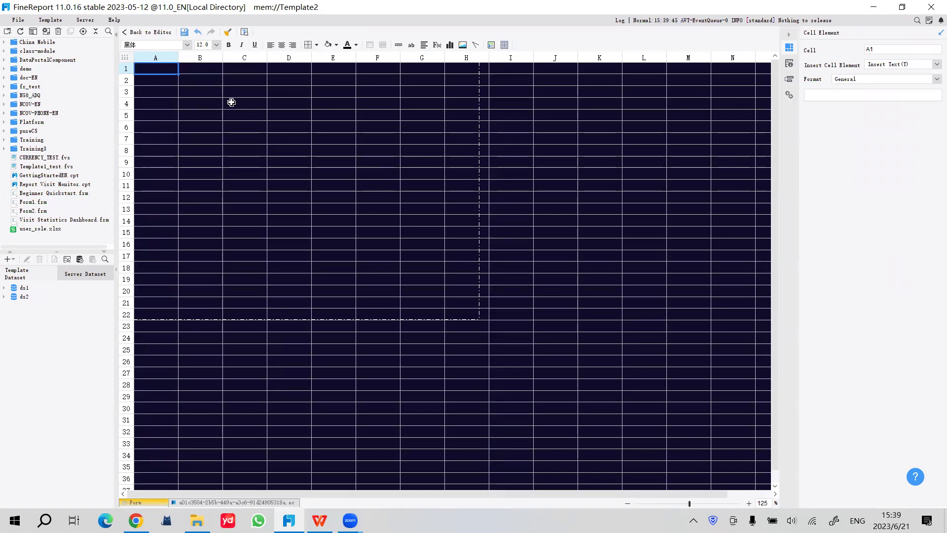
Insert all five ds2 fields, Region through Sales_Volume, into row 2 from left to right starting at cell A2
left_click(4, 297)
left_click(41, 306)
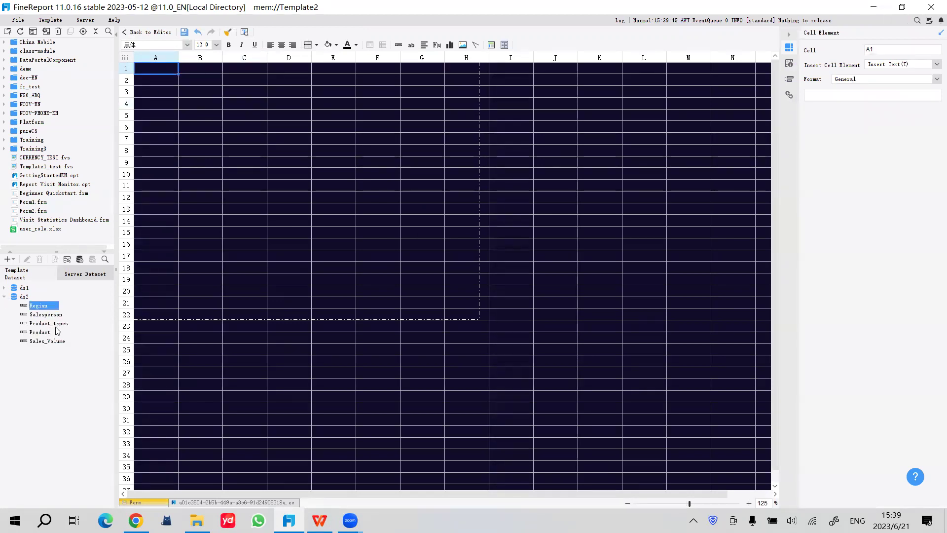
left_click(47, 342, "shift")
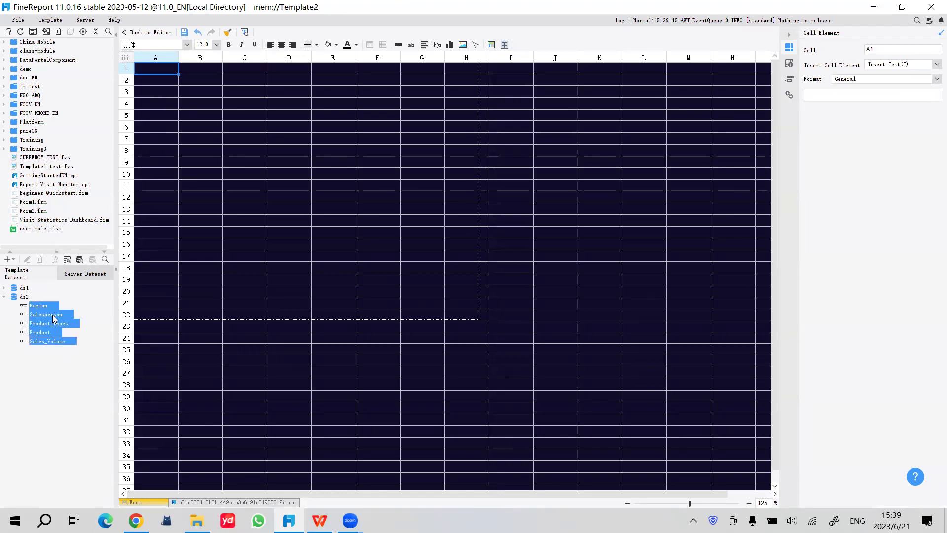
left_click_drag(64, 318, 169, 87)
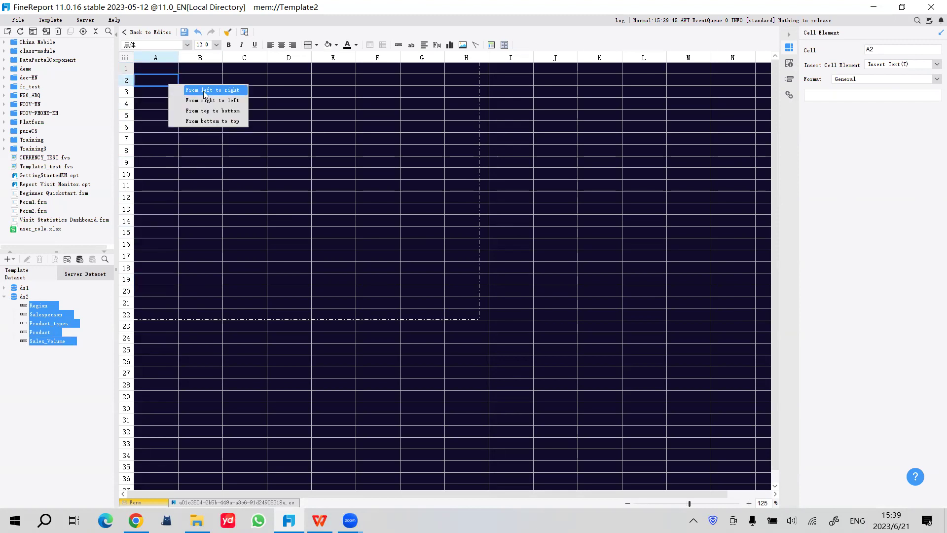
left_click(208, 92)
Enter the column headers Region in cell A1 and Salesperson in cell B1
left_click(165, 69)
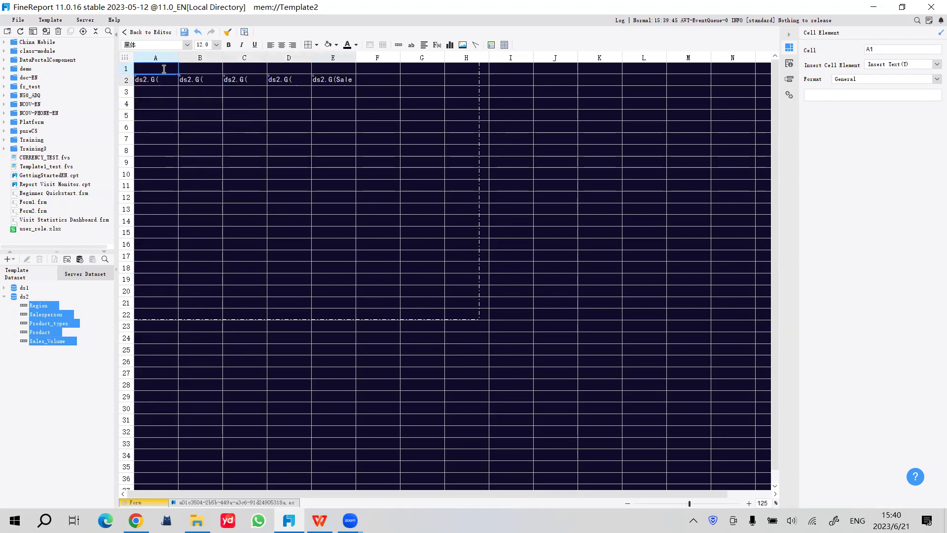
key("Caps_Lock")
key("Caps_Lock")
type("Region")
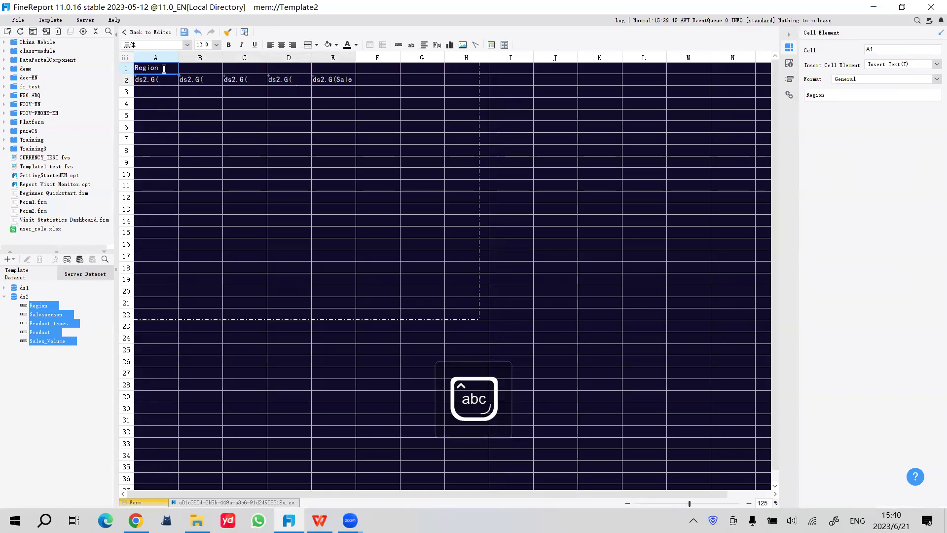
left_click(194, 68)
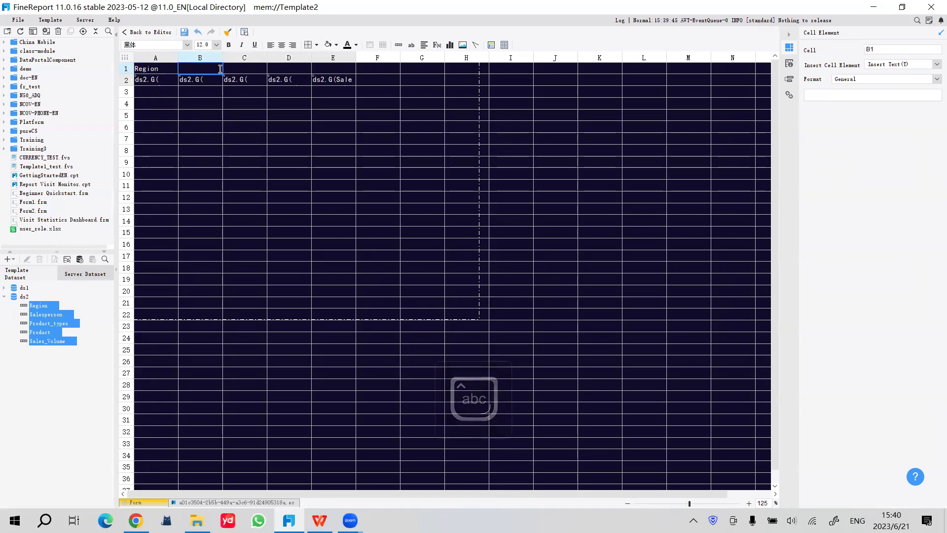
key("Caps_Lock")
type("S")
key("Caps_Lock")
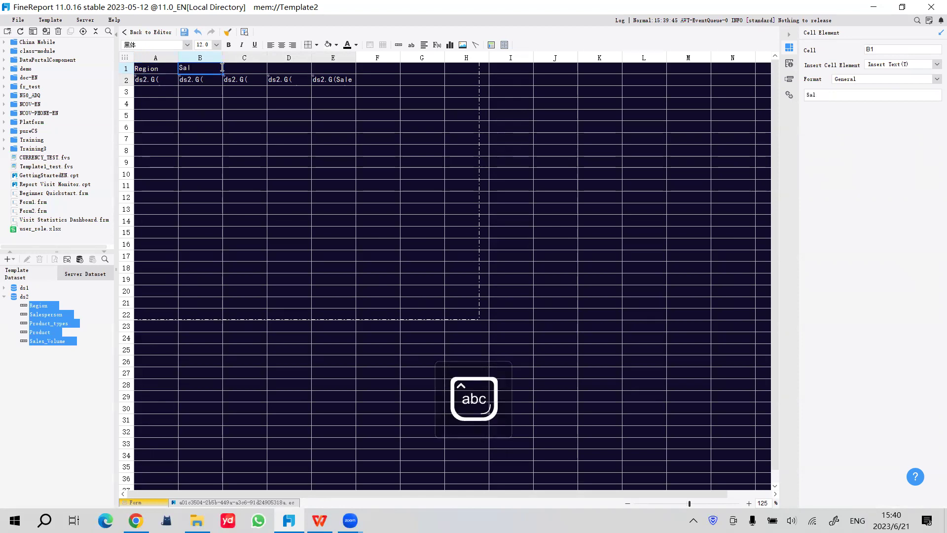
type("alesperson")
left_click(250, 78)
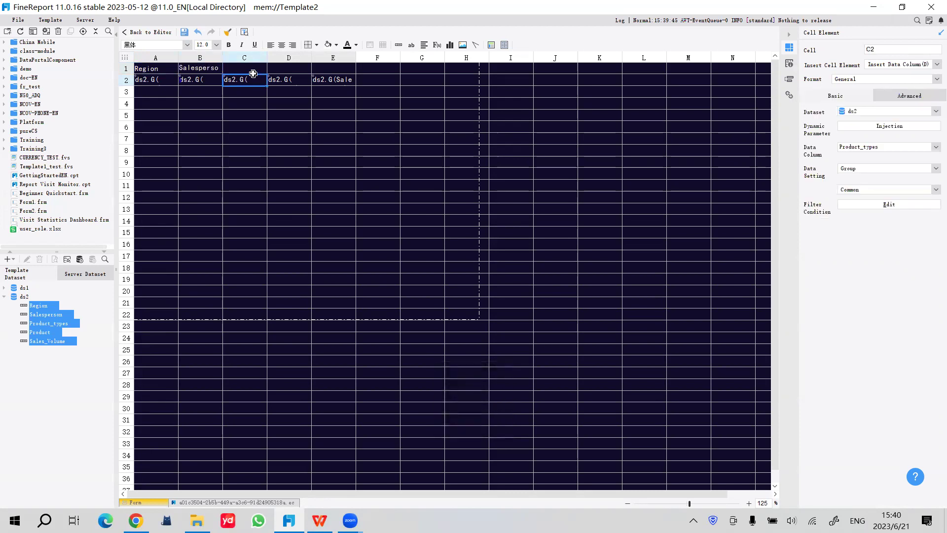
Widen columns B through E and enter the header Product_type in cell C1
left_click_drag(223, 58, 449, 58)
left_click(270, 67)
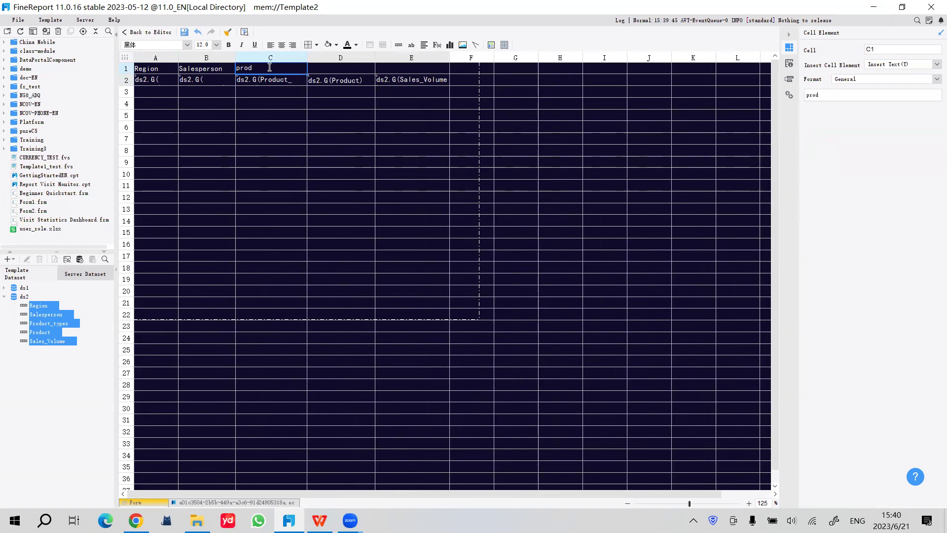
type("p")
key("BackSpace")
key("Caps_Lock")
type("P")
key("Caps_Lock")
type("r")
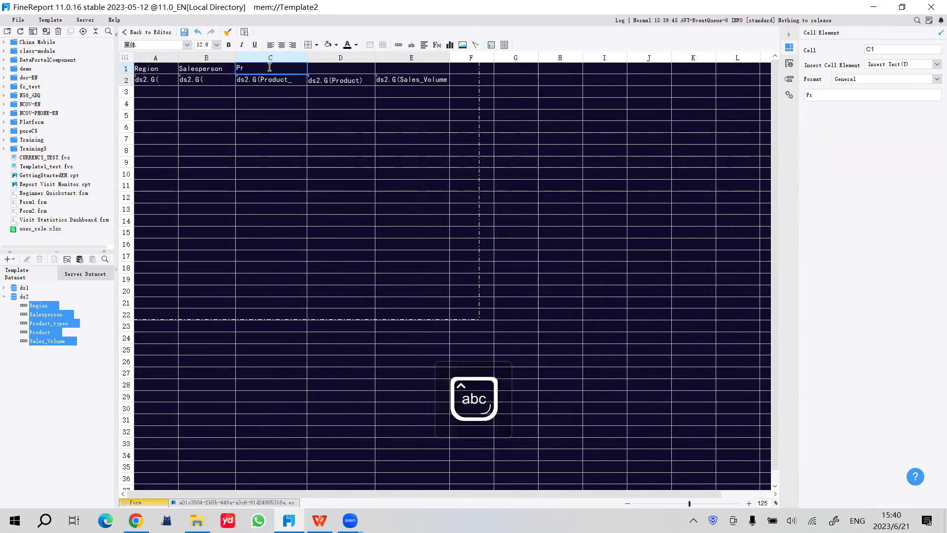
type("oduct_te")
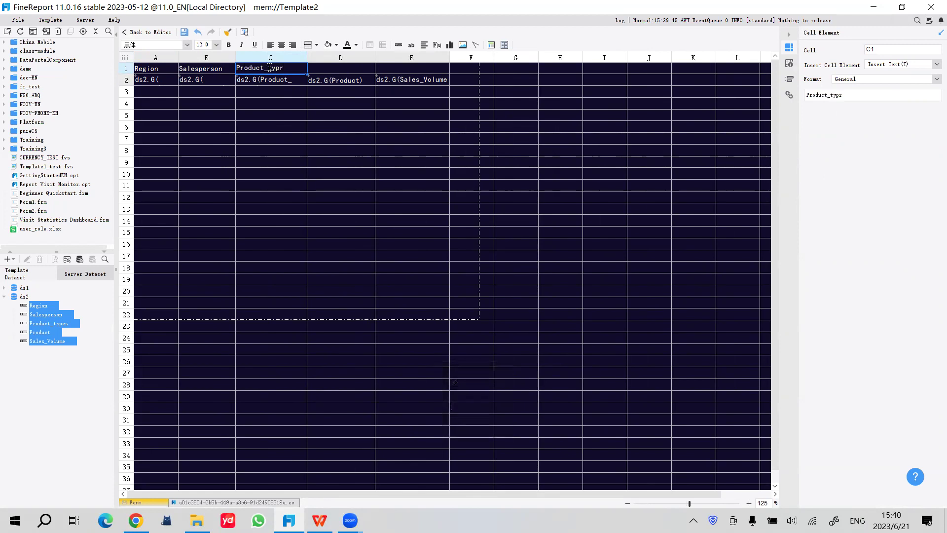
Enter the header Product in cell D1
left_click(356, 72)
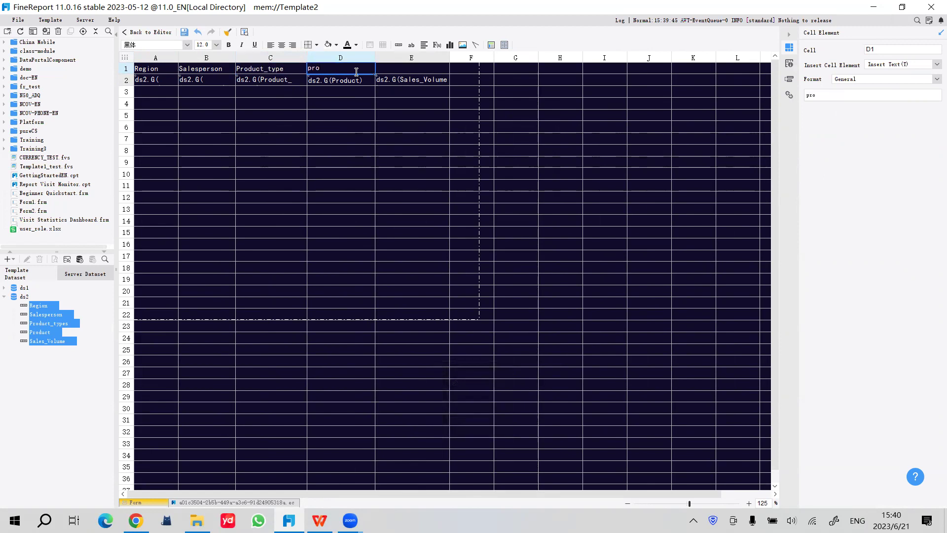
key("Caps_Lock")
type("P")
key("Caps_Lock")
type("roduct")
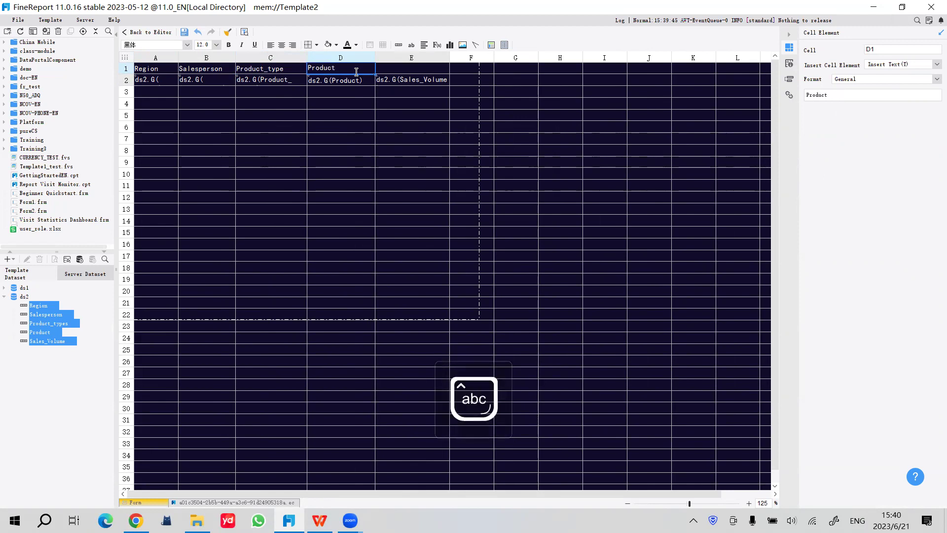
Enter the header Sales_volume in cell E1
scroll(349, 108, "up", 8)
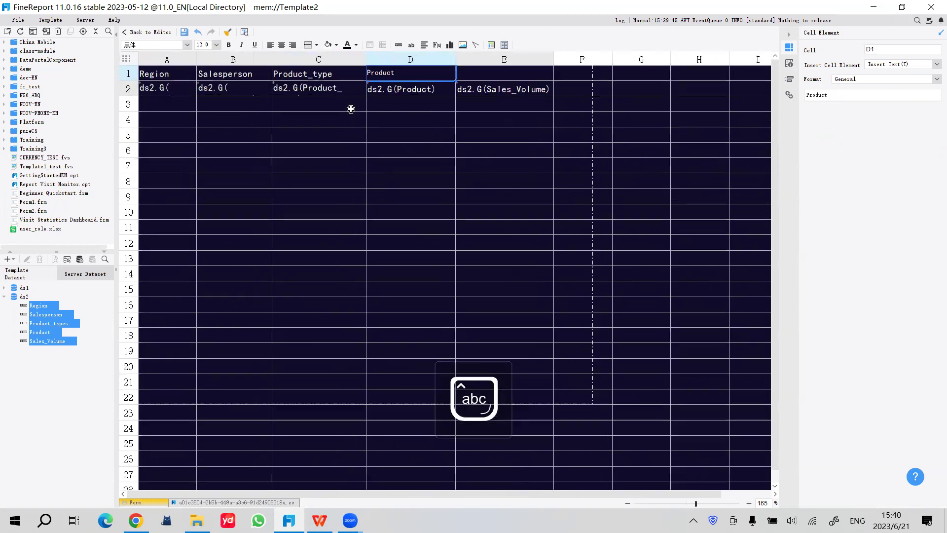
double_click(475, 78)
key("Return")
left_click(482, 78)
left_click(589, 80)
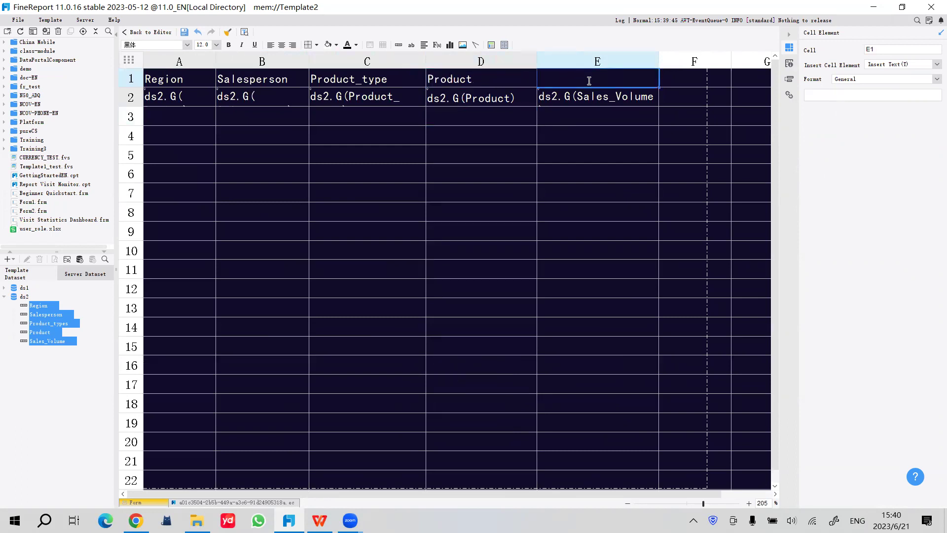
key("Caps_Lock")
type("Sales_")
key("Caps_Lock")
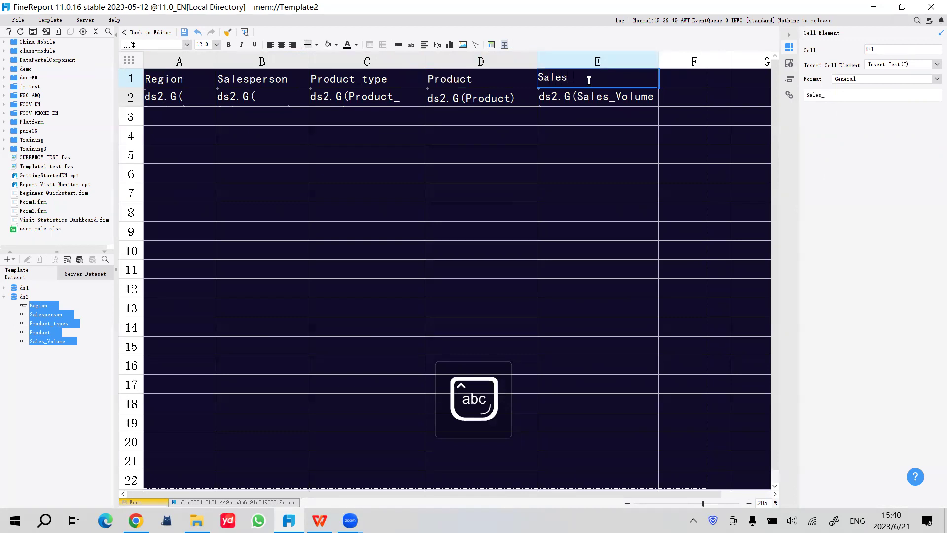
type("volum")
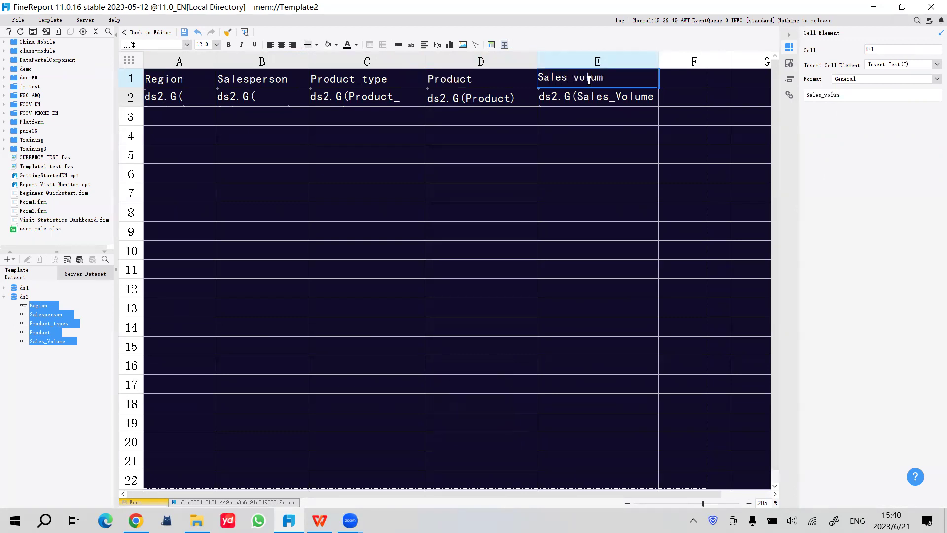
left_click(586, 131)
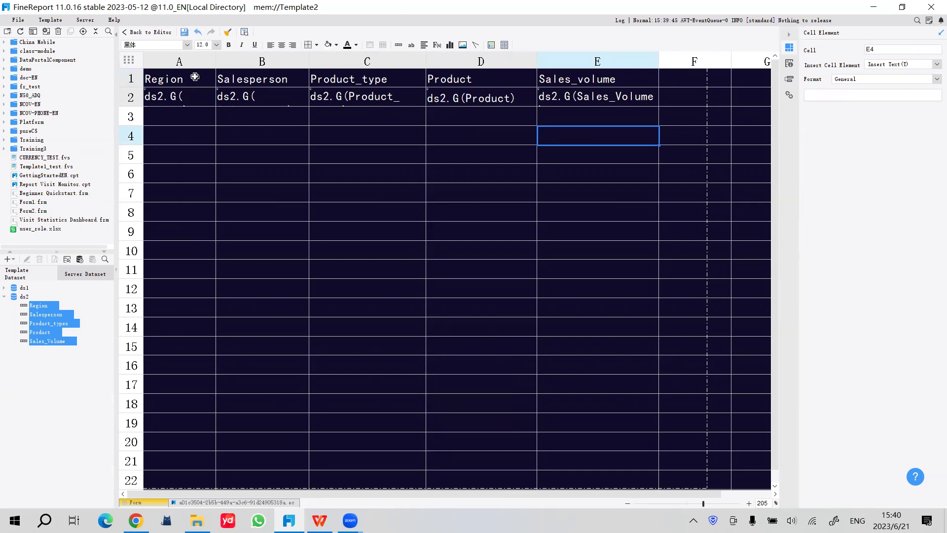
Center the contents of cells A1:E2 and apply white inside borders to them
left_click_drag(194, 78, 617, 101)
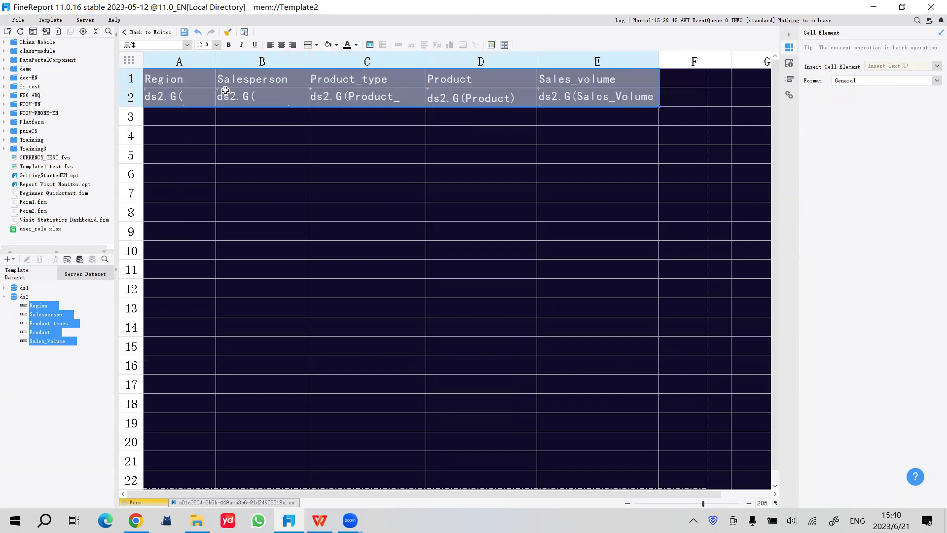
left_click(281, 45)
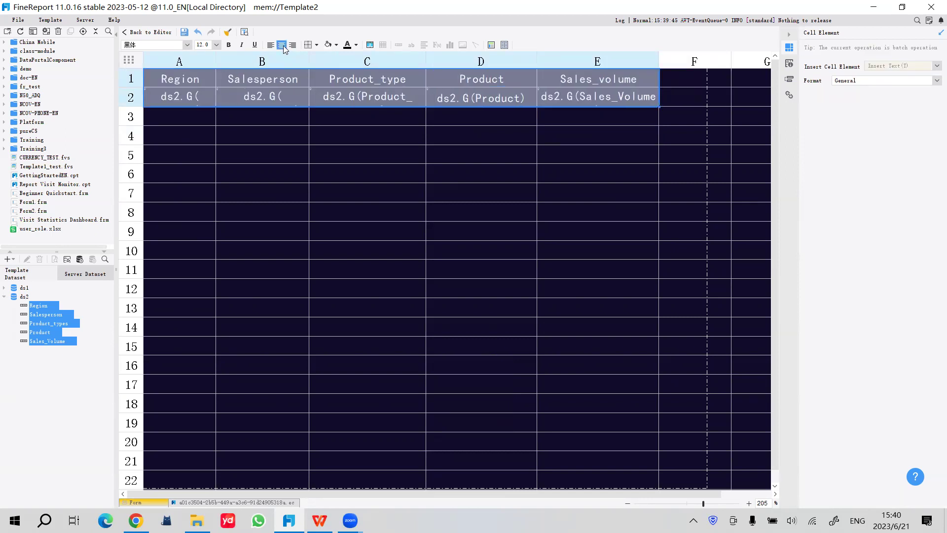
left_click(316, 45)
left_click(329, 98)
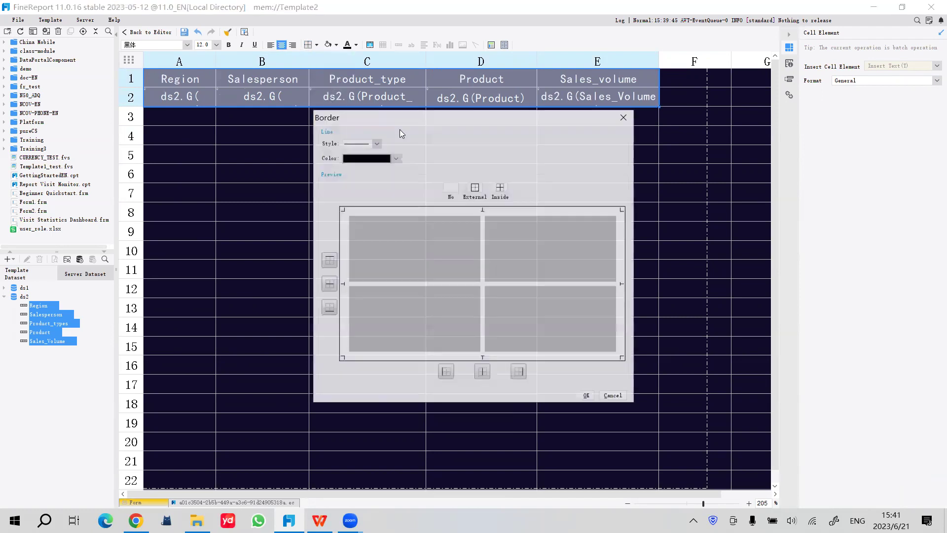
left_click(395, 158)
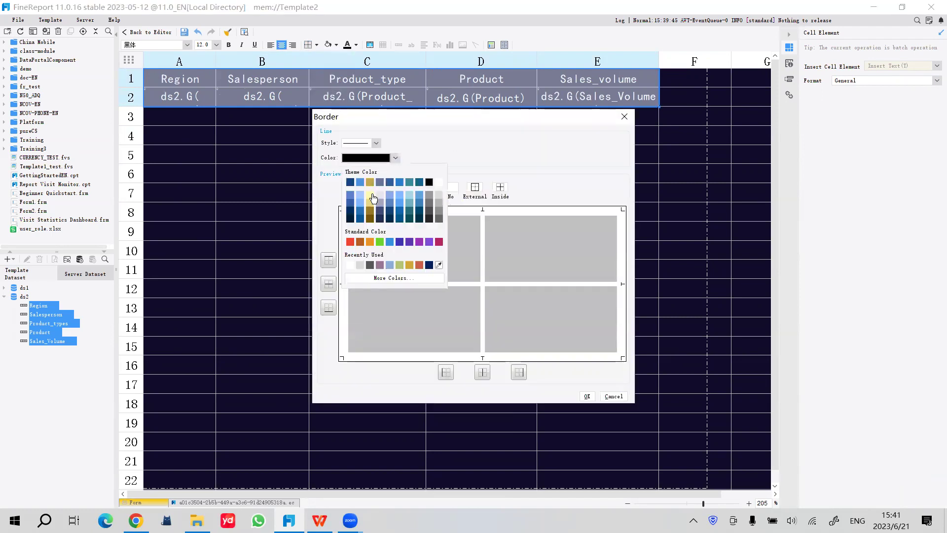
left_click(351, 265)
left_click(501, 187)
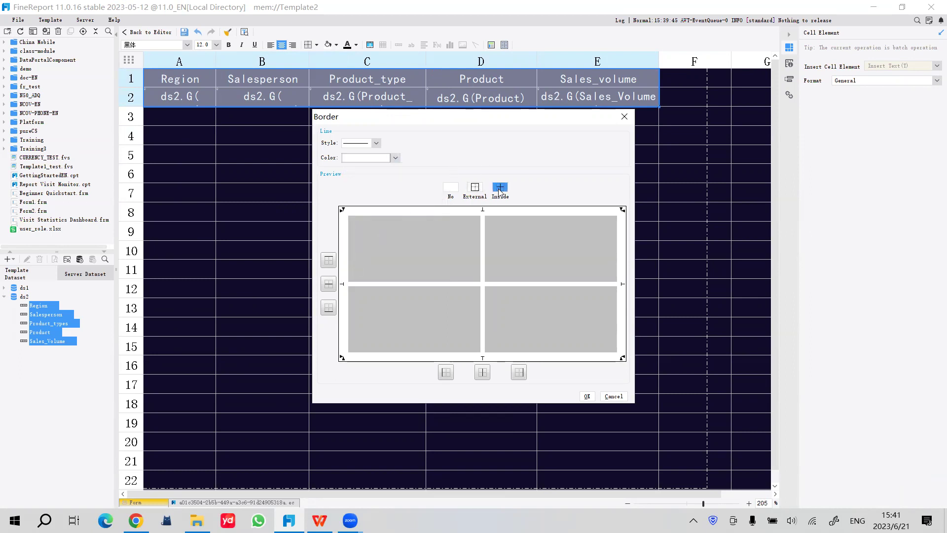
left_click(587, 396)
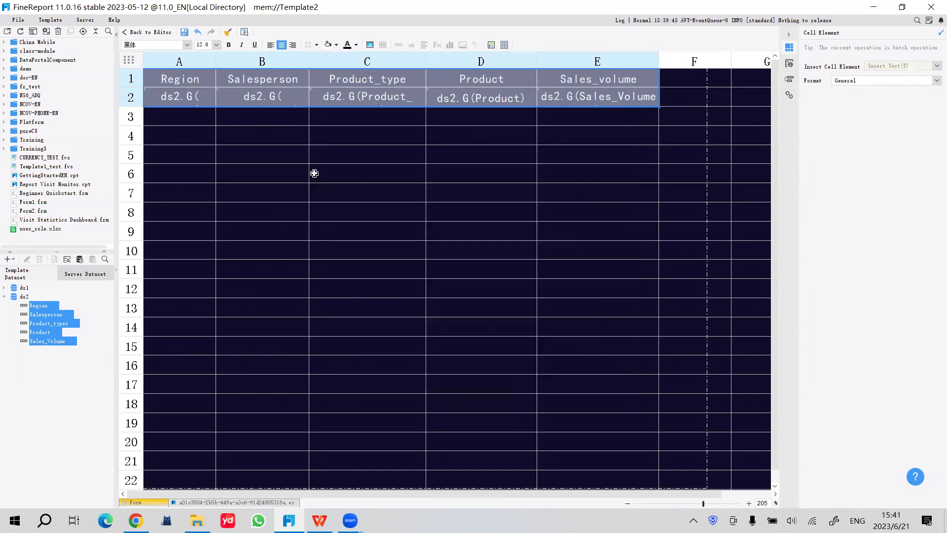
Return from the table to the dashboard canvas and save the template as Template2.fvs in the Training folder
left_click(313, 173)
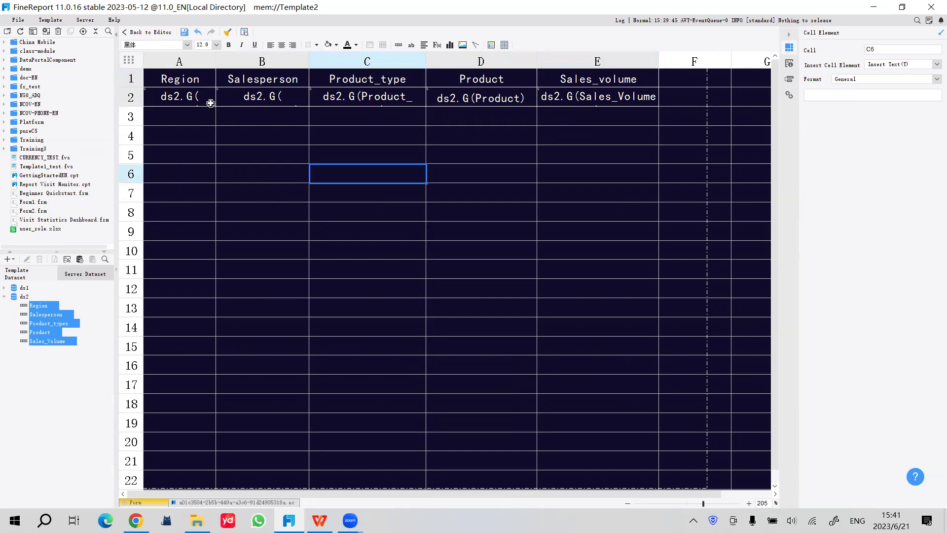
left_click(146, 502)
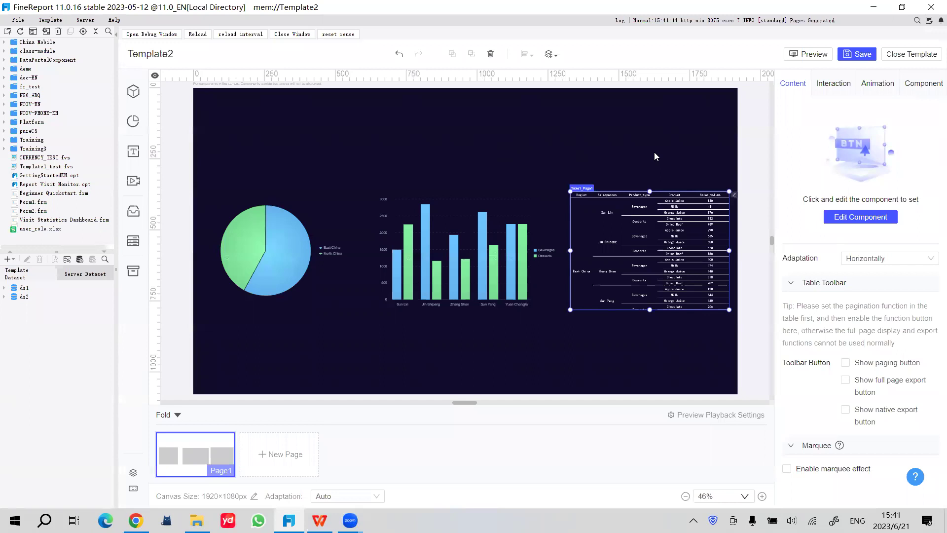
left_click(655, 153)
left_click(860, 54)
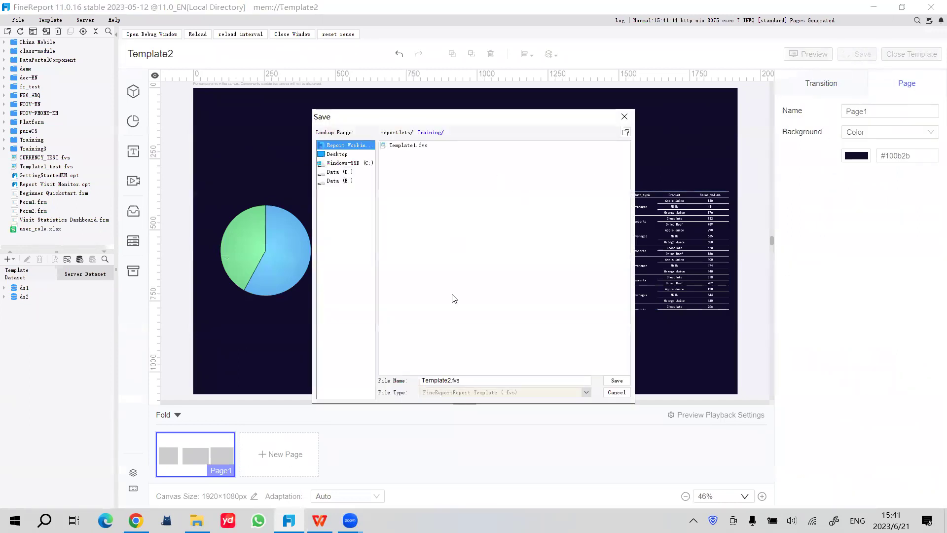
double_click(441, 380)
left_click(617, 381)
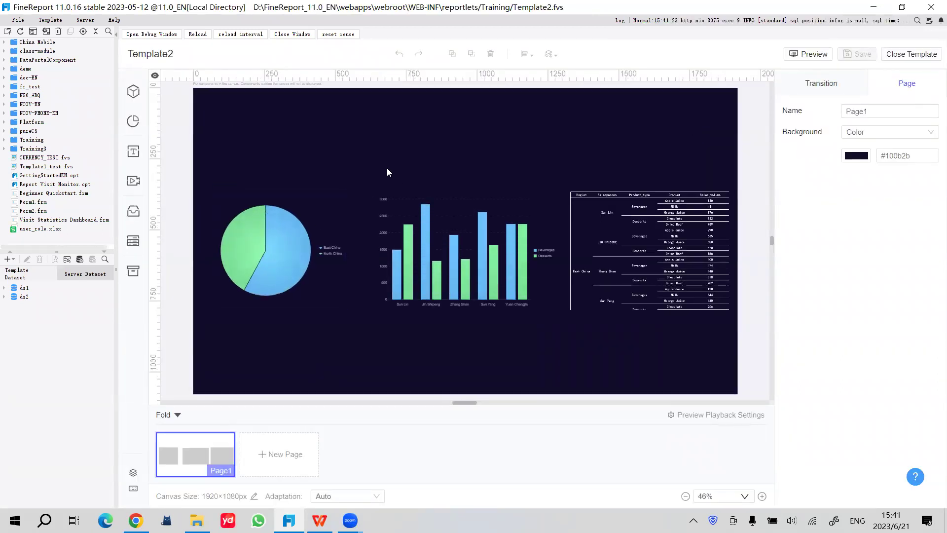
Move the column chart slightly left toward the pie chart and save the template
left_click(299, 221)
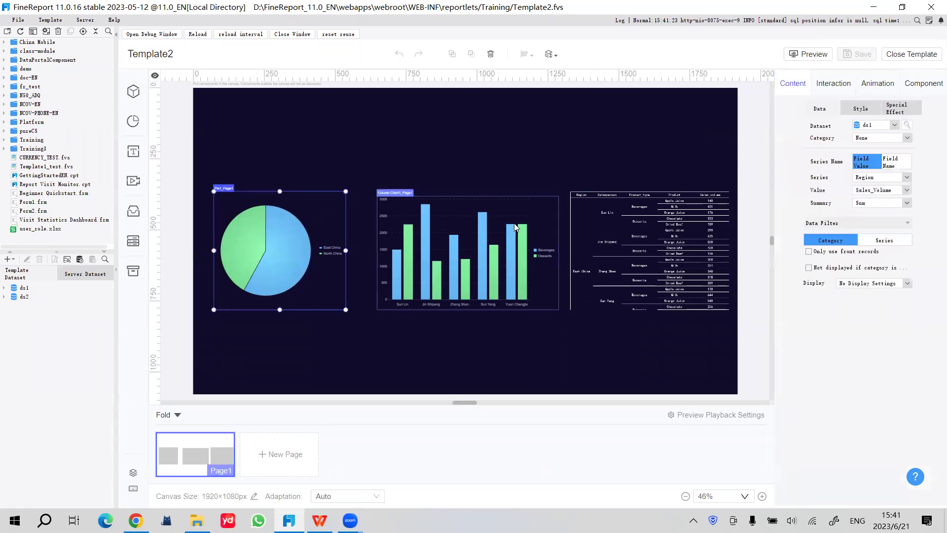
left_click_drag(510, 238, 502, 238)
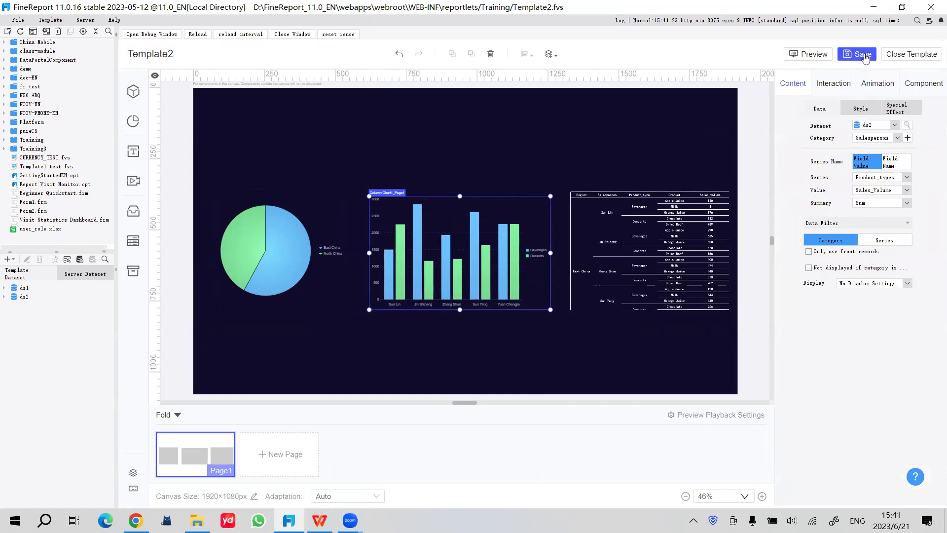
left_click(861, 54)
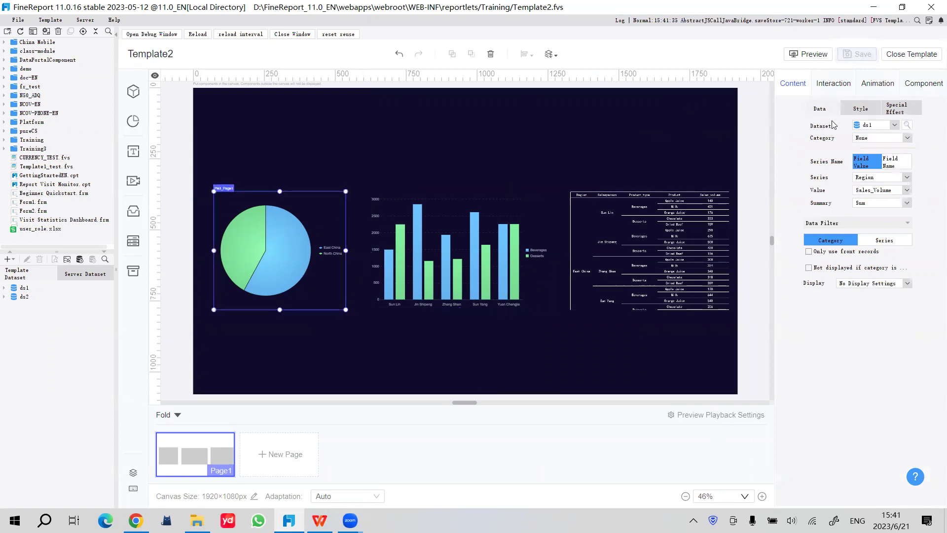
Preview the template in the browser, copy its preview address, and close that browser window
left_click(836, 85)
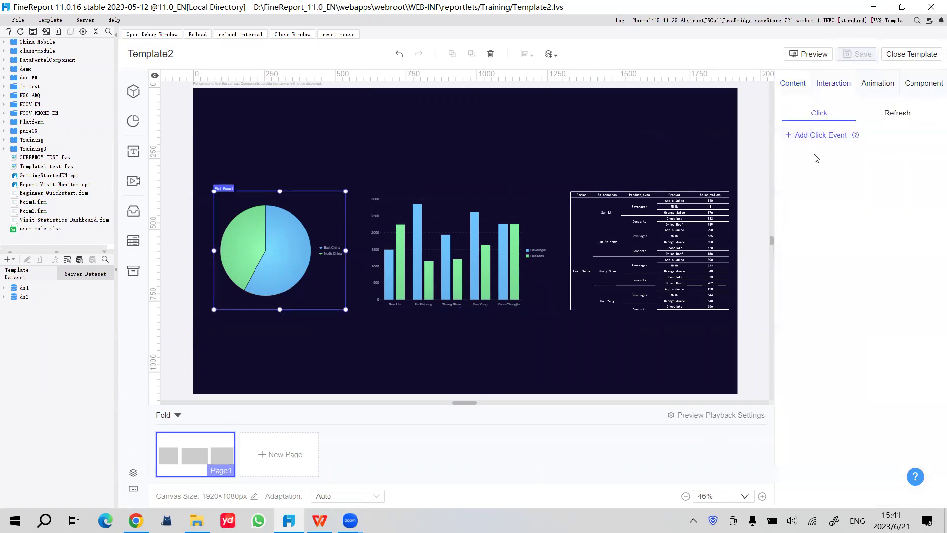
left_click(802, 59)
left_click(813, 56)
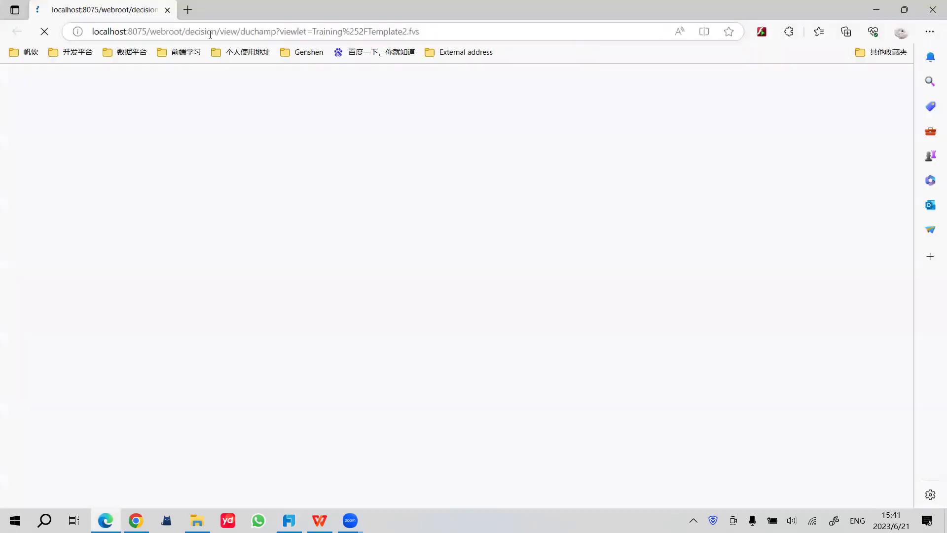
left_click(408, 31)
key("ctrl+c")
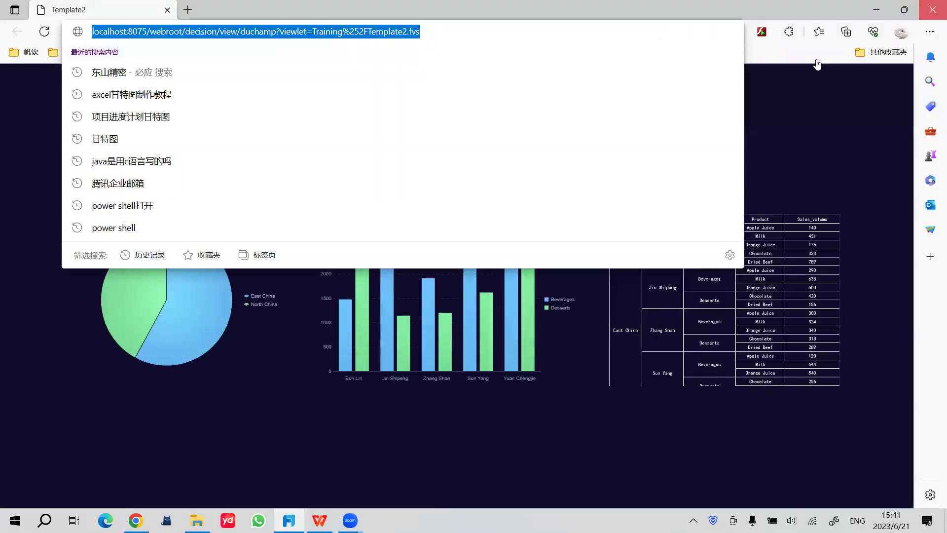
left_click(933, 10)
Switch to Chrome, open the copied preview address in a new tab, and inspect the pie chart's two regions
left_click(136, 520)
key("ctrl+t")
key("ctrl+v")
key("Return")
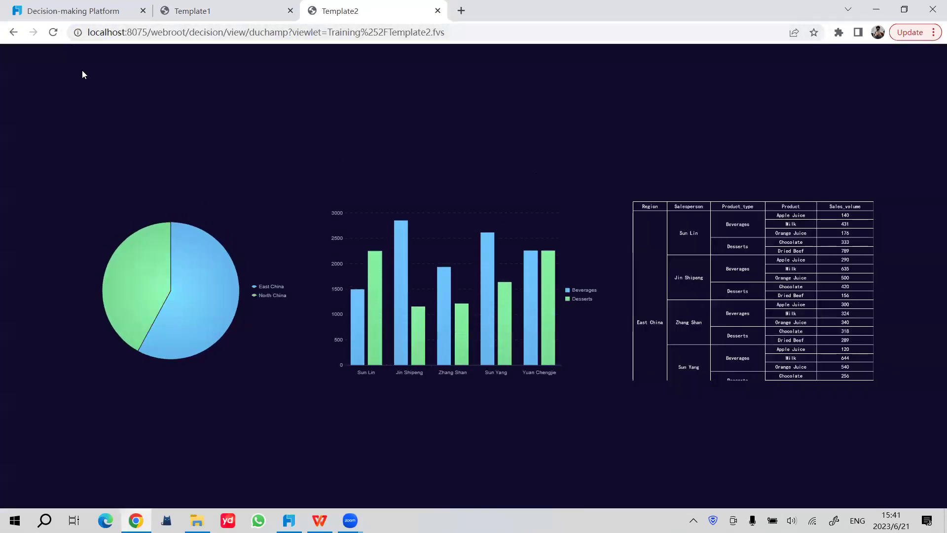
mouse_move(130, 275)
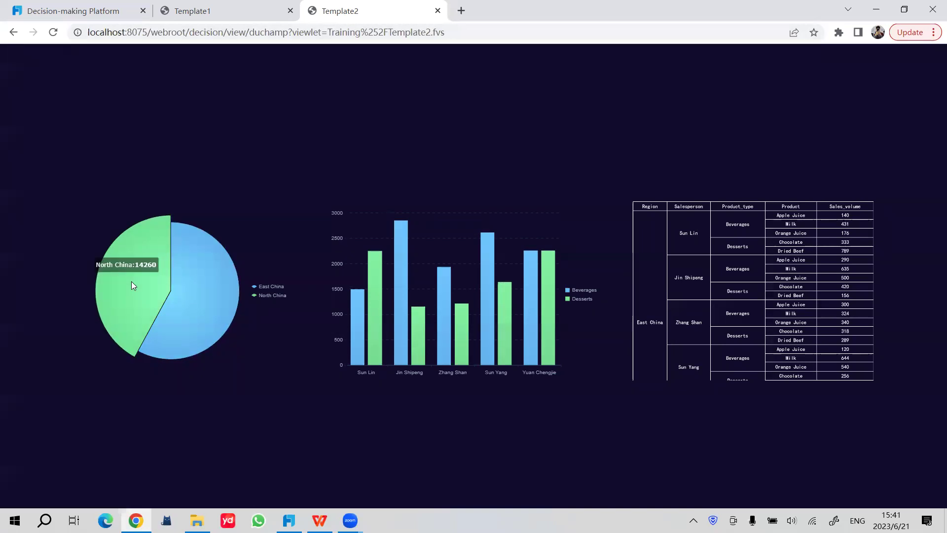
mouse_move(204, 297)
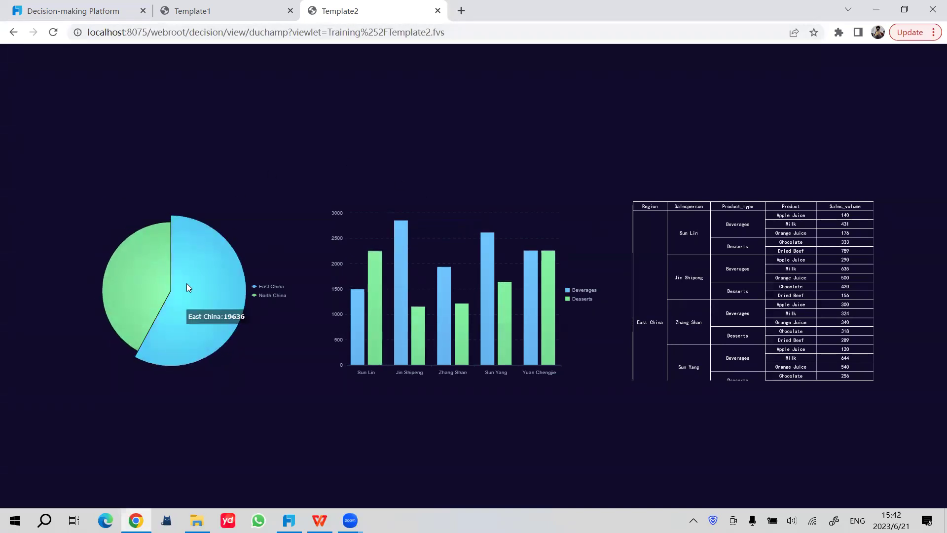
mouse_move(163, 317)
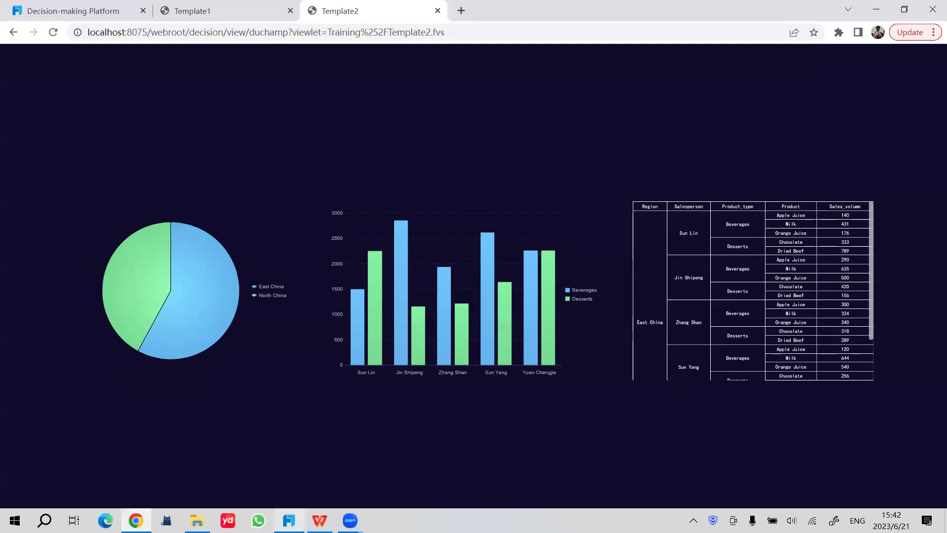
Switch back to FineReport and show the interaction settings of the pie chart
left_click(289, 521)
left_click(291, 216)
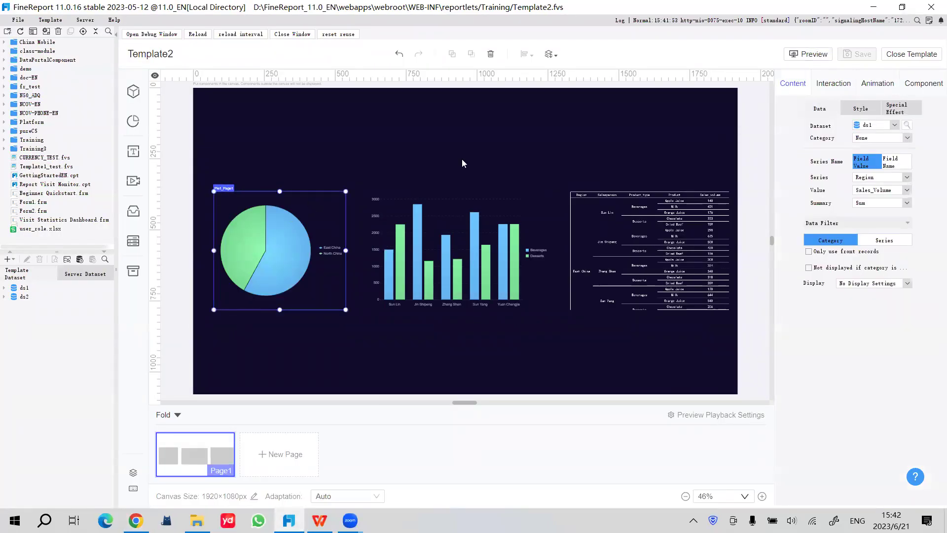
left_click(839, 82)
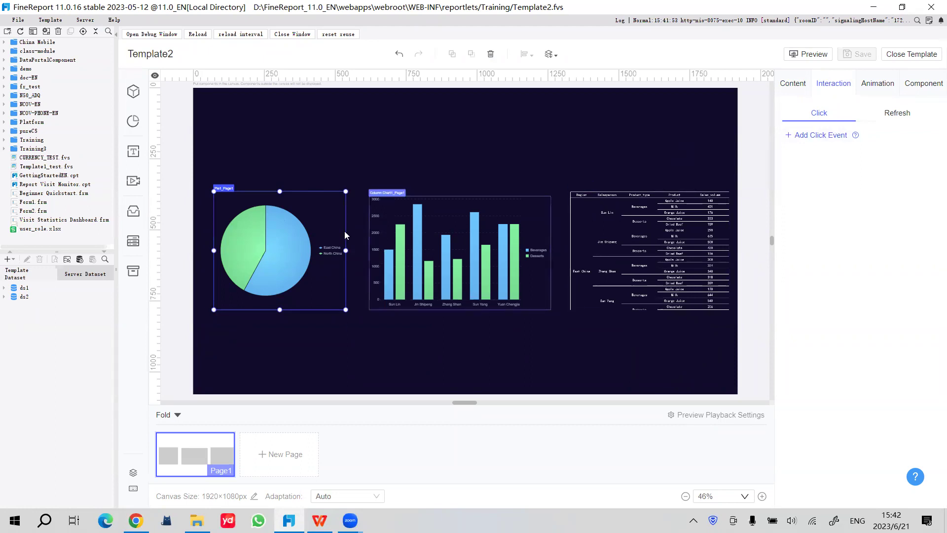
left_click(818, 136)
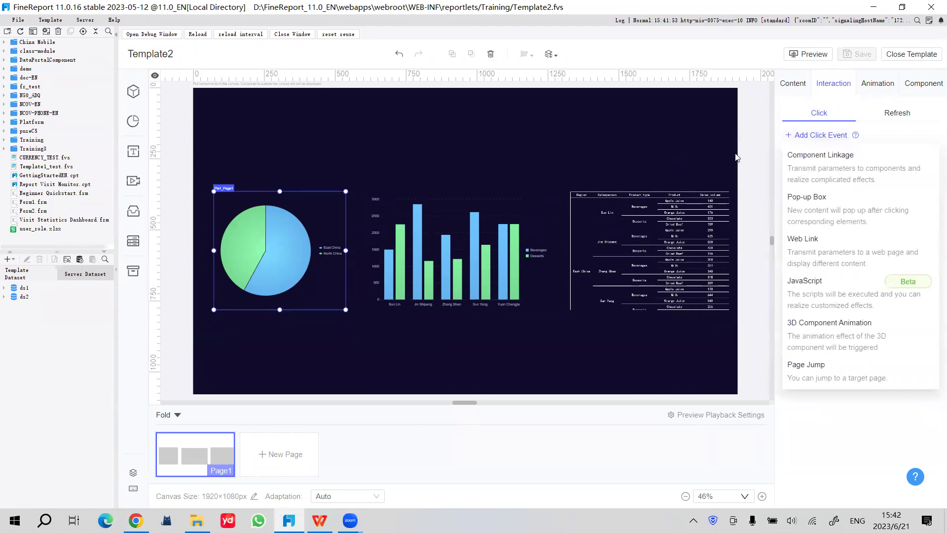
left_click(849, 164)
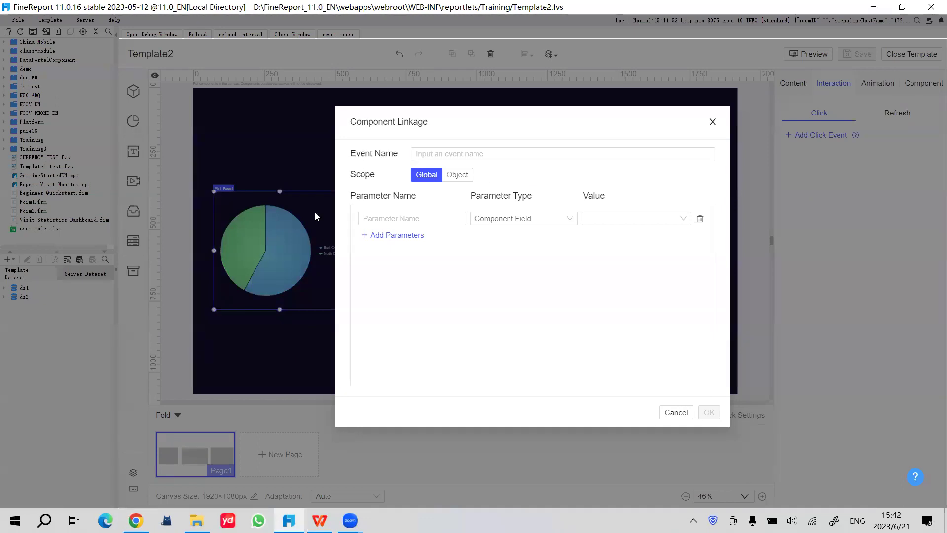
left_click(456, 152)
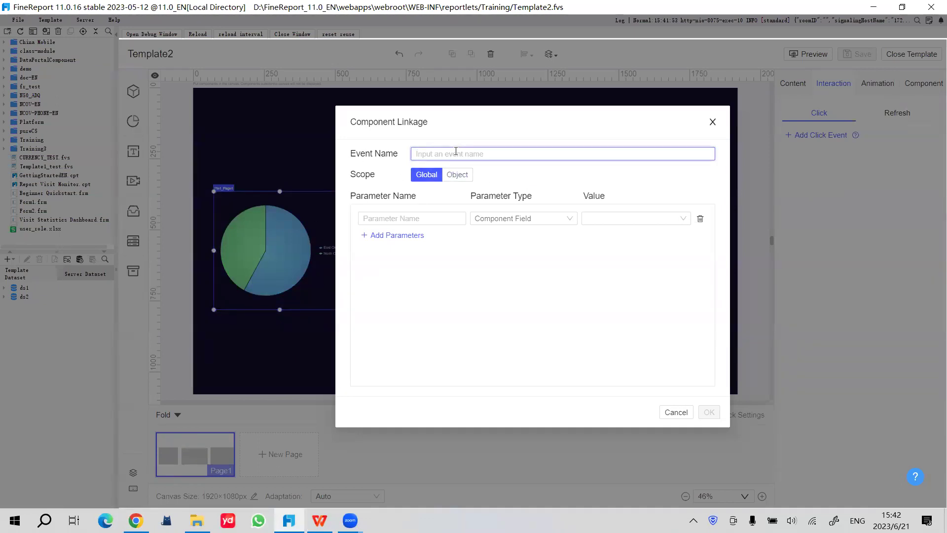
type("linkage1")
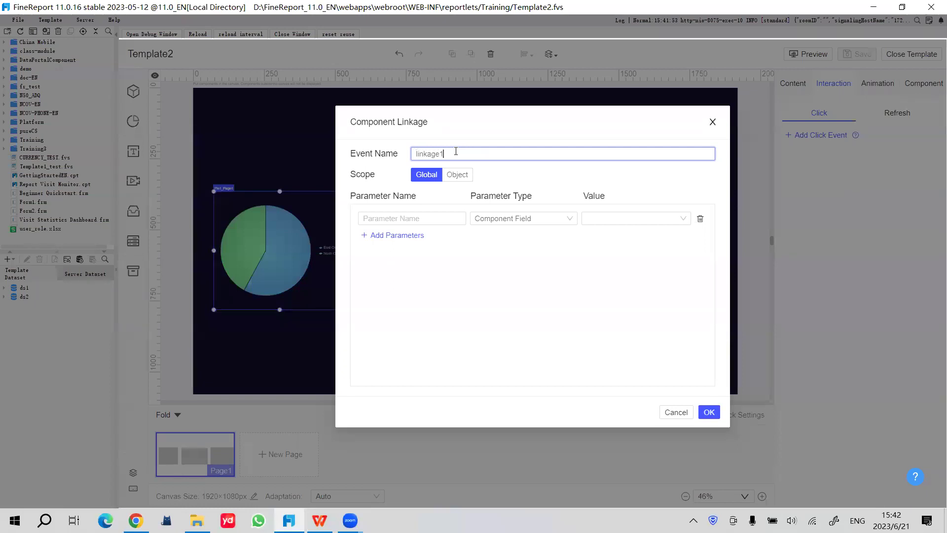
left_click(399, 218)
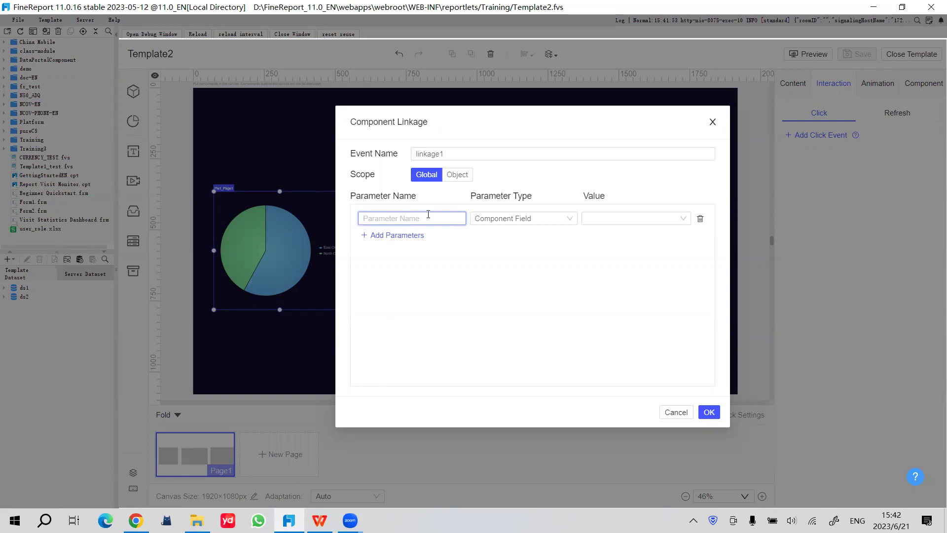
left_click(713, 122)
Open the ds2 query to check the parameter name used in its Region condition, and close it without changes
left_click(23, 299)
left_click(27, 260)
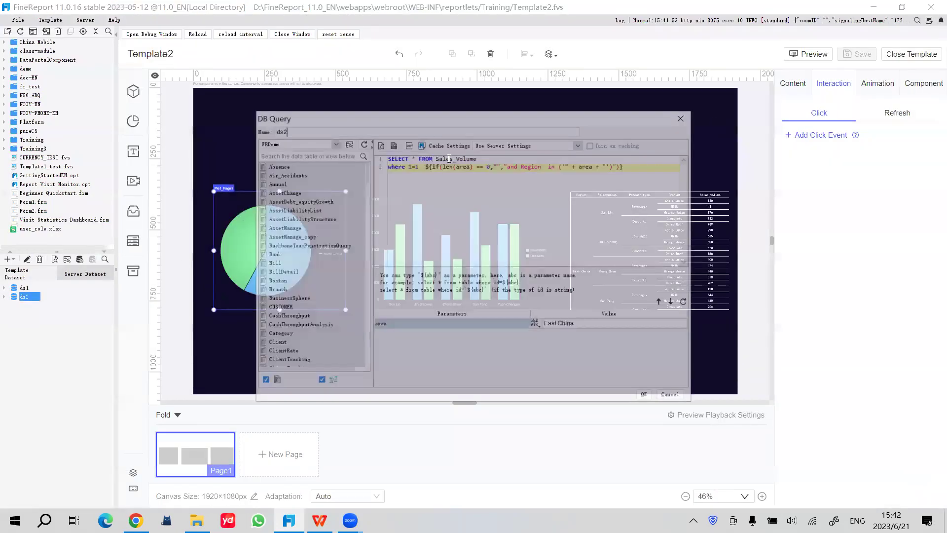
left_click_drag(595, 164, 581, 166)
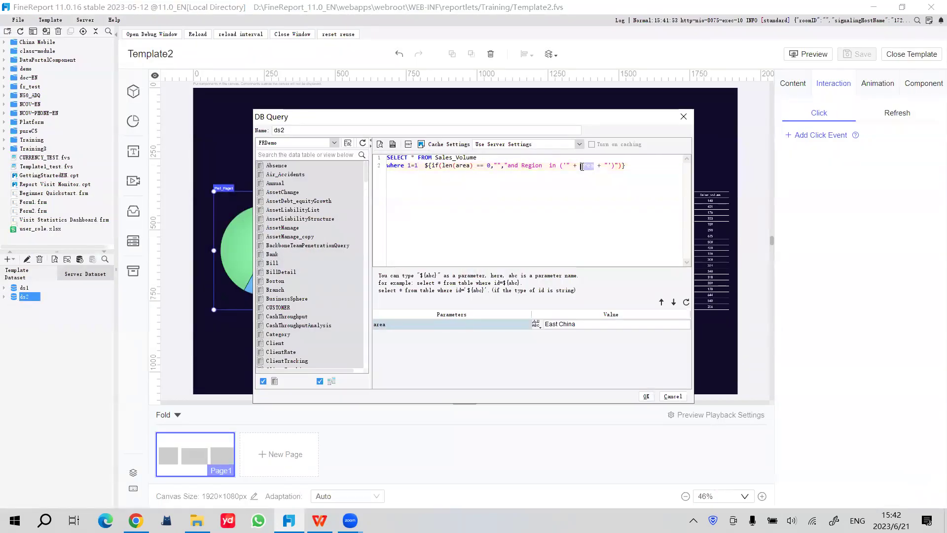
left_click(592, 165)
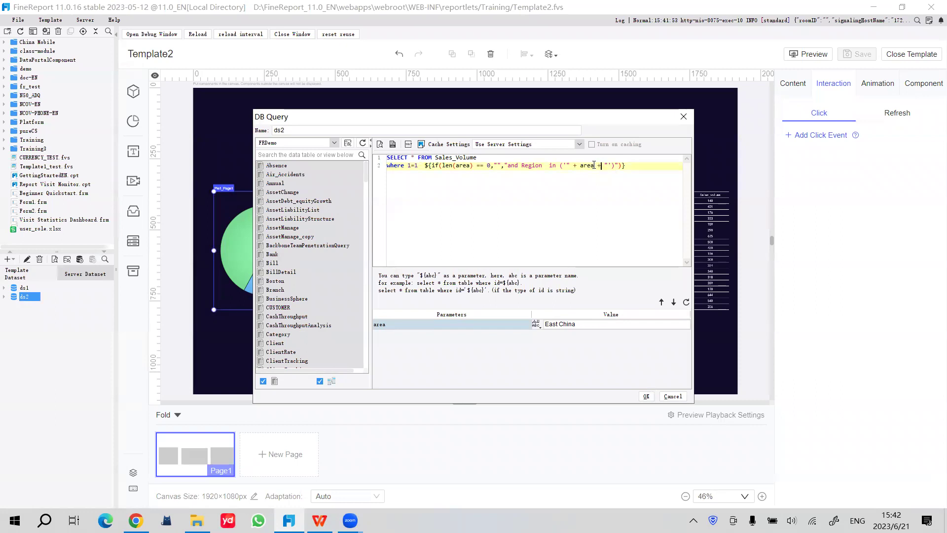
left_click(693, 115)
Add a Component Linkage click event to the pie chart and name it linkage
left_click(813, 135)
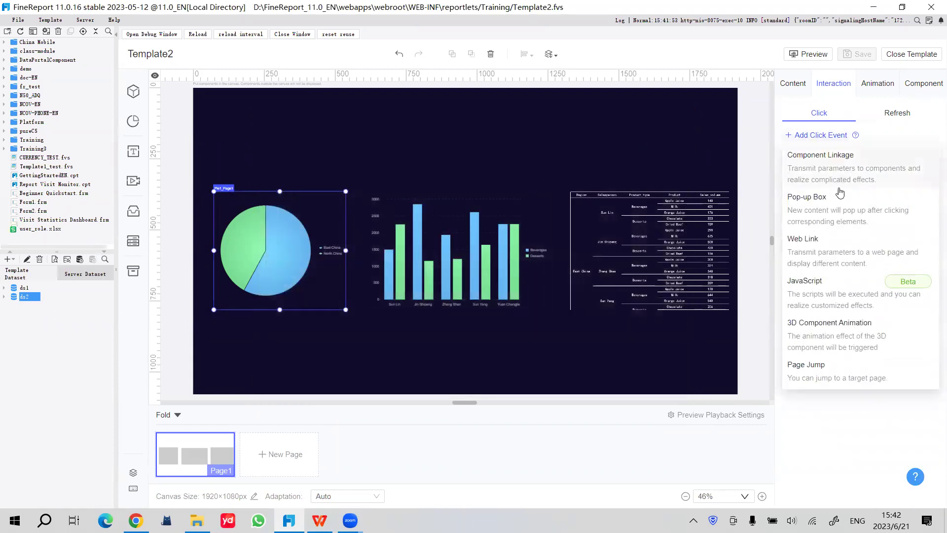
left_click(838, 167)
left_click(470, 157)
type("linkage")
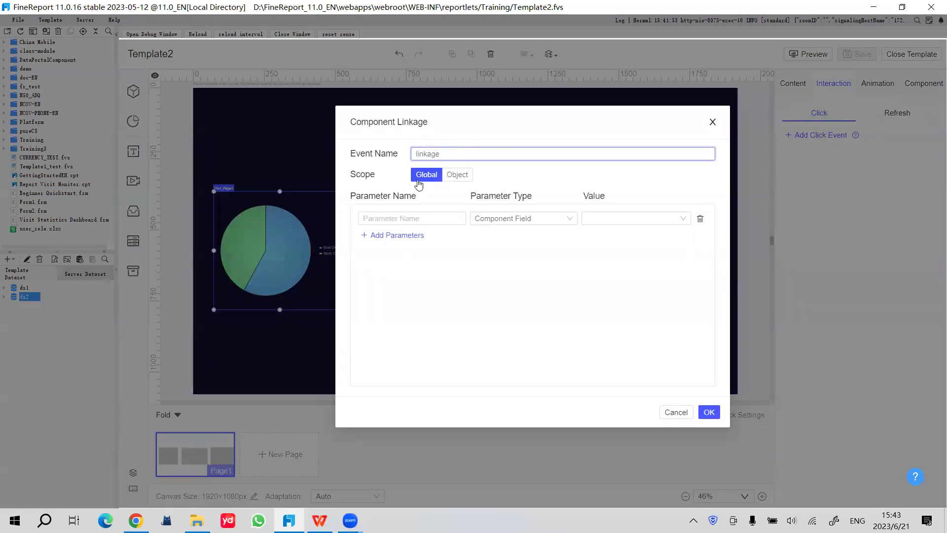
Define the linkage parameter area as a Component Field with the value Series Name, and confirm the event
left_click(401, 219)
type("a")
key("BackSpace")
type("area")
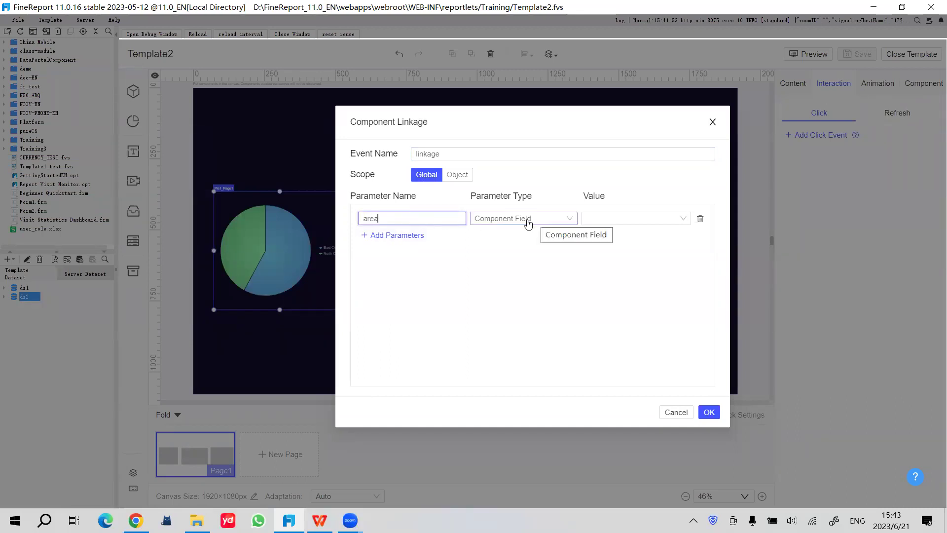
left_click(545, 221)
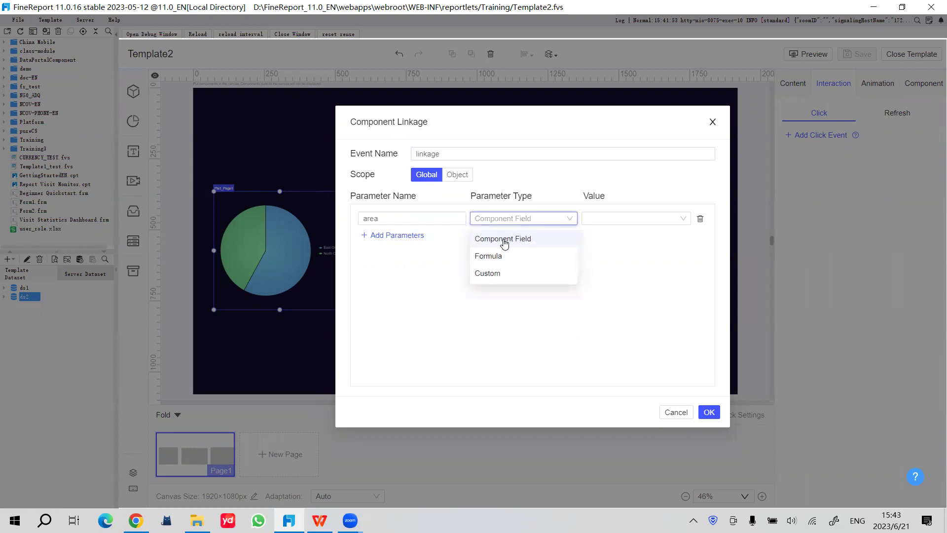
left_click(558, 220)
left_click(647, 218)
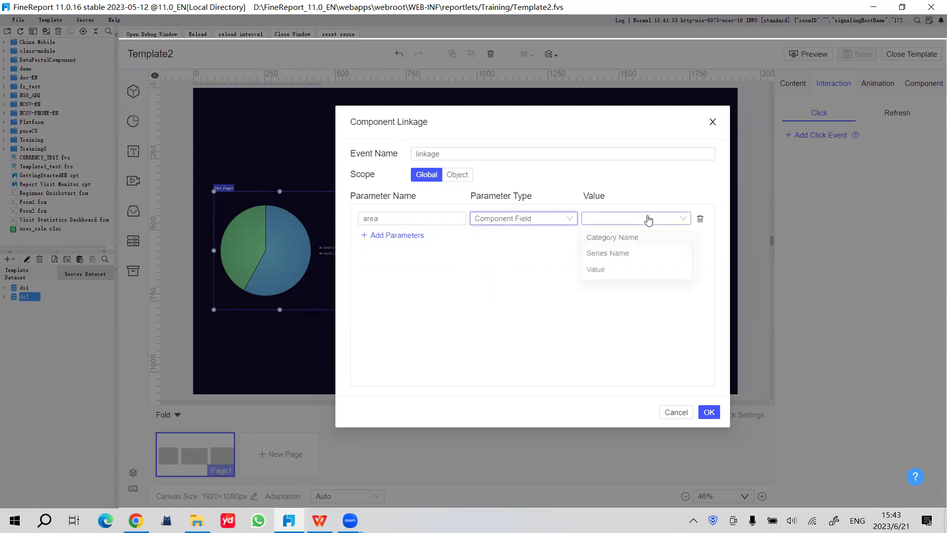
left_click(620, 256)
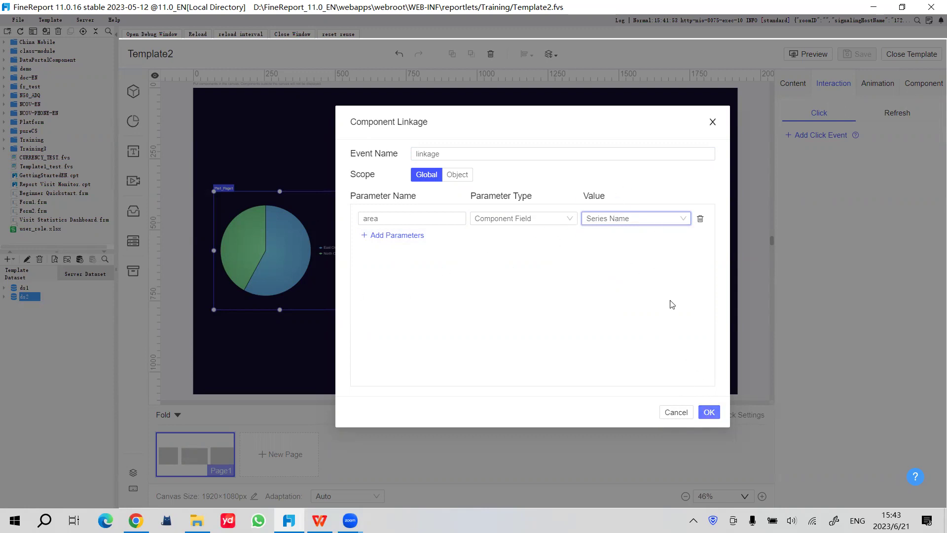
left_click(710, 412)
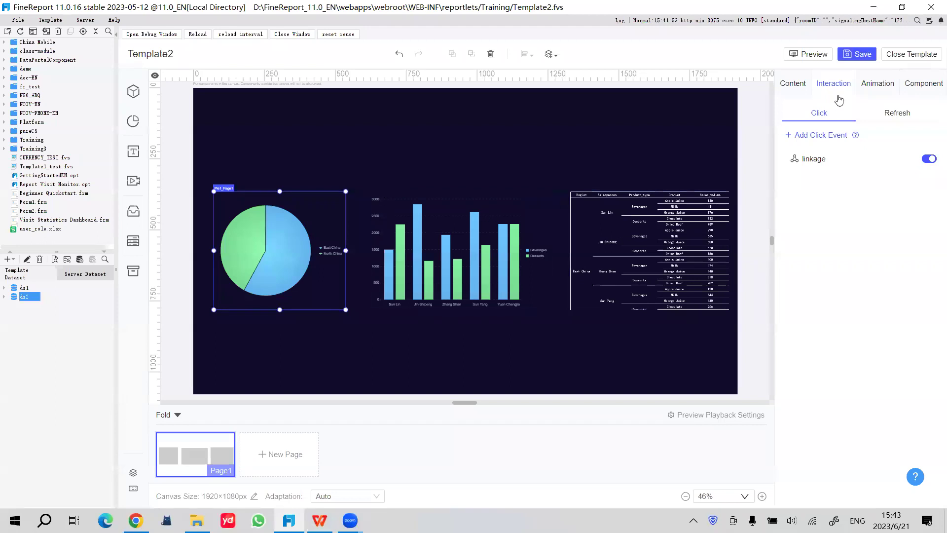
Save the template and reload its Template2 preview in Chrome
left_click(861, 54)
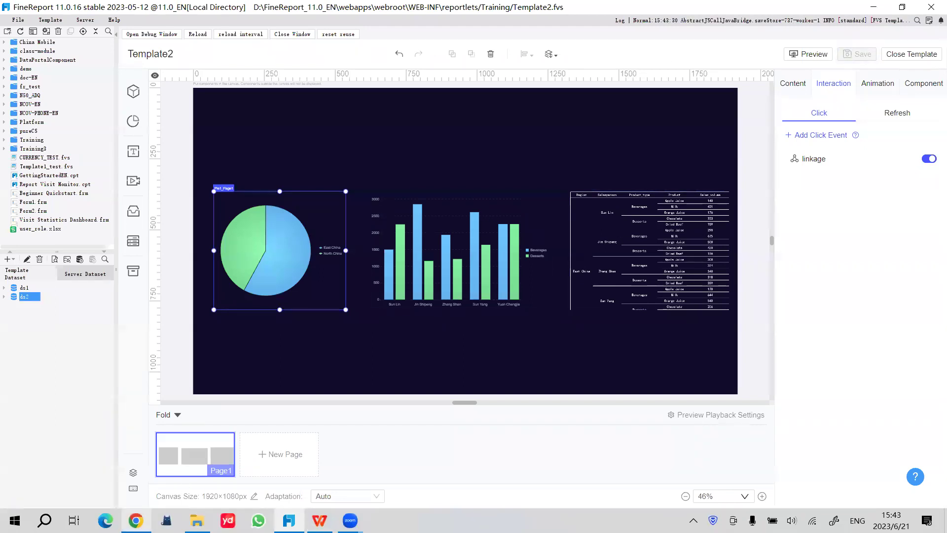
left_click(136, 521)
left_click(318, 32)
key("Return")
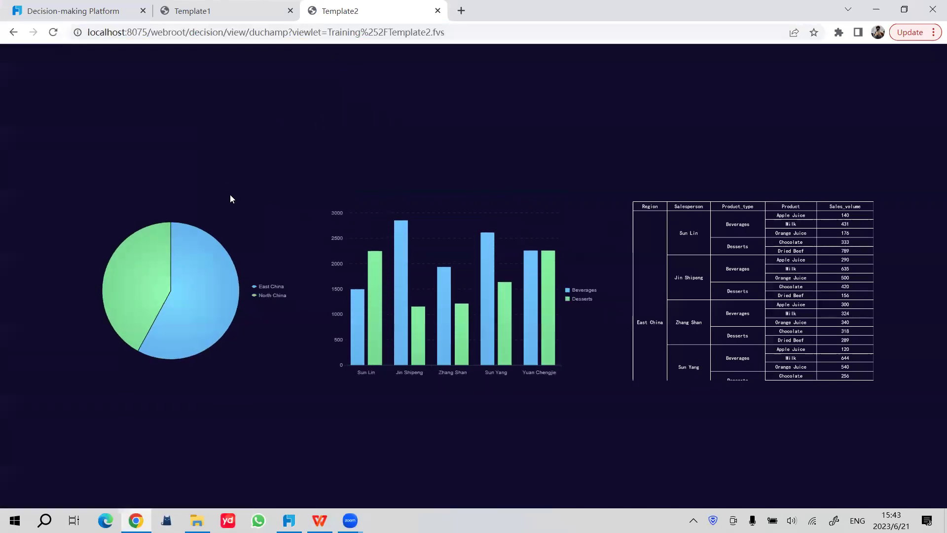
Test the linkage by selecting the North China, East China, and again North China slices of the pie chart
left_click(125, 278)
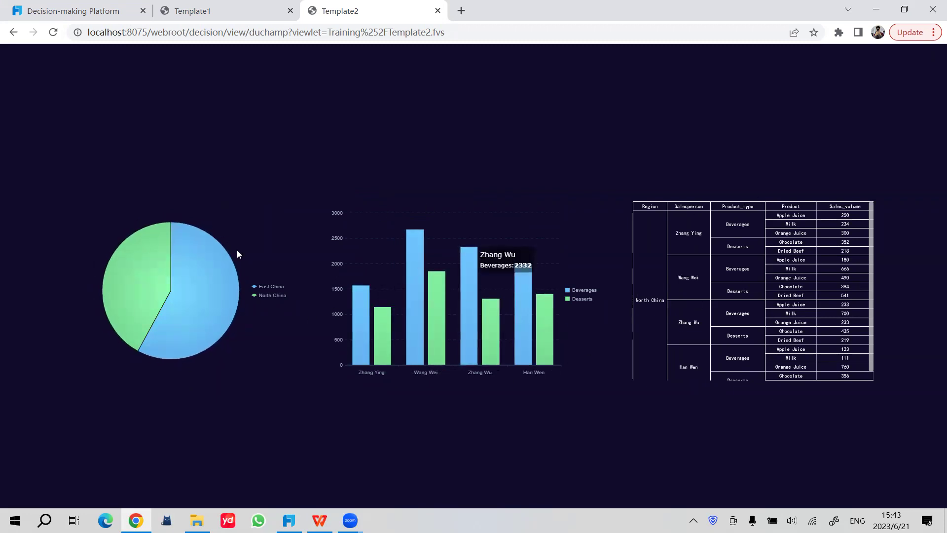
left_click(203, 296)
left_click(114, 277)
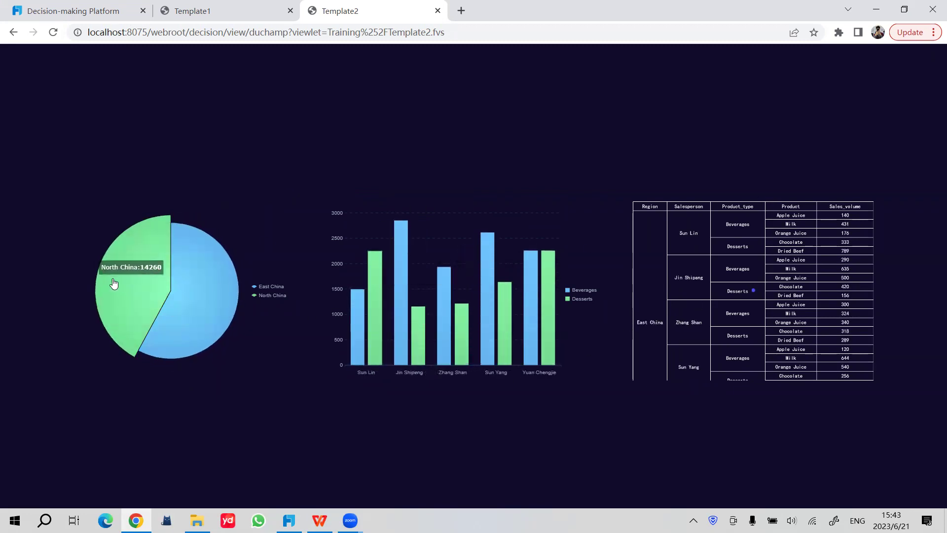
Select the East China slice in the preview, and review the pie chart's linkage event settings in the FineReport designer
left_click(197, 280)
left_click(215, 280)
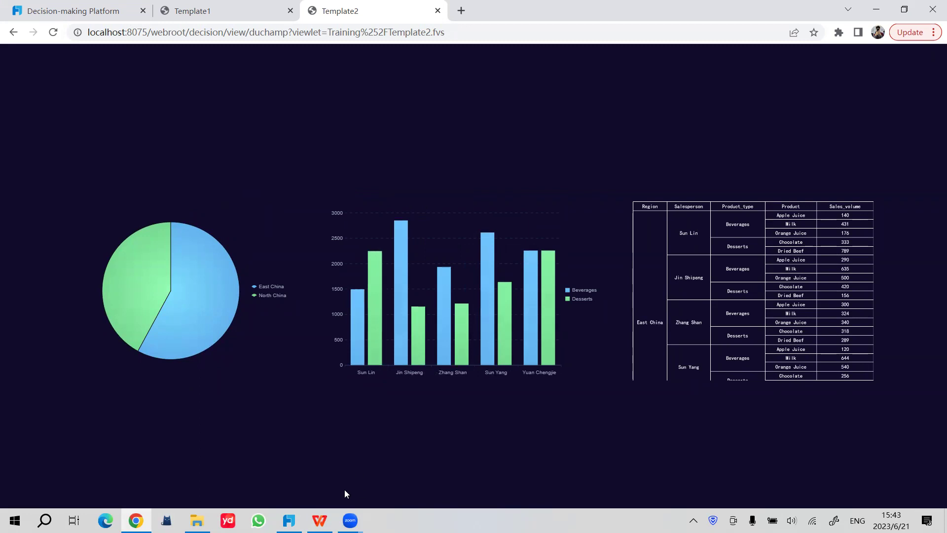
left_click(288, 521)
left_click(338, 225)
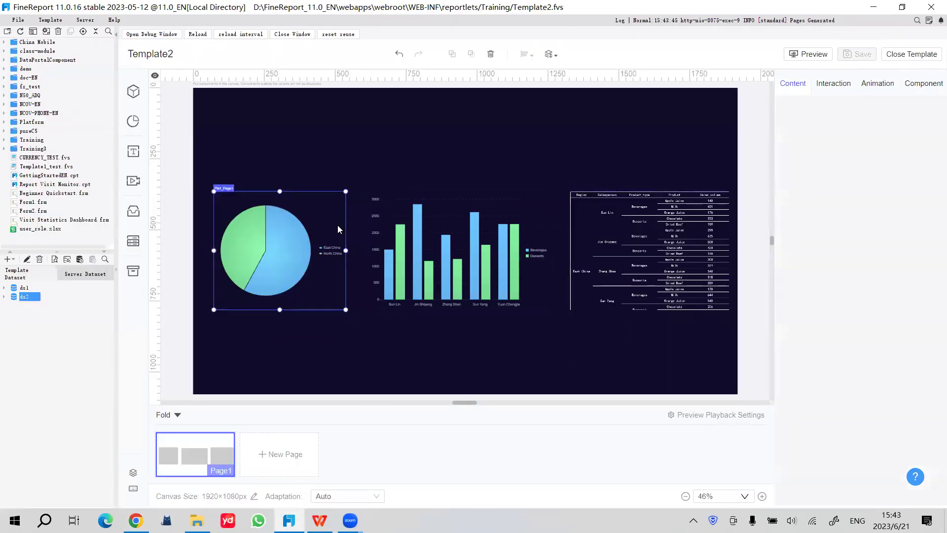
left_click(833, 86)
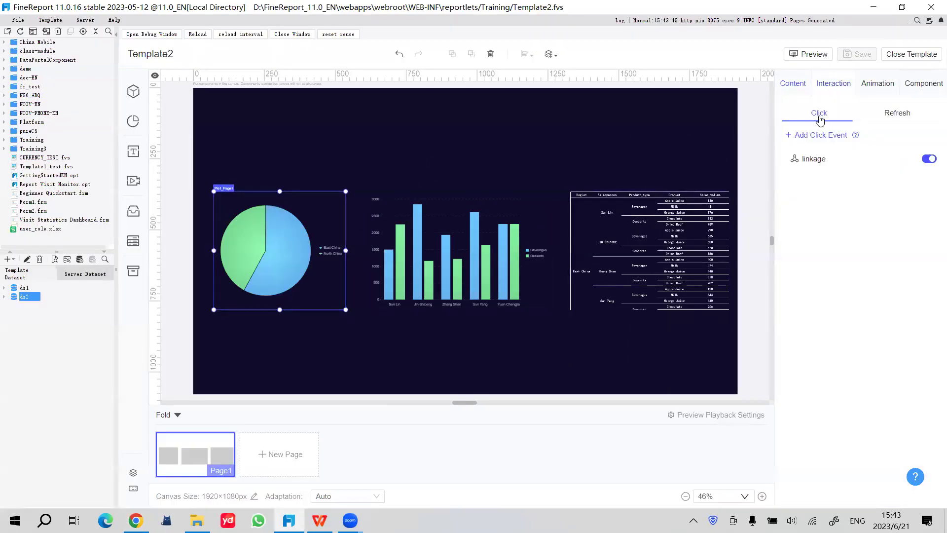
left_click(897, 158)
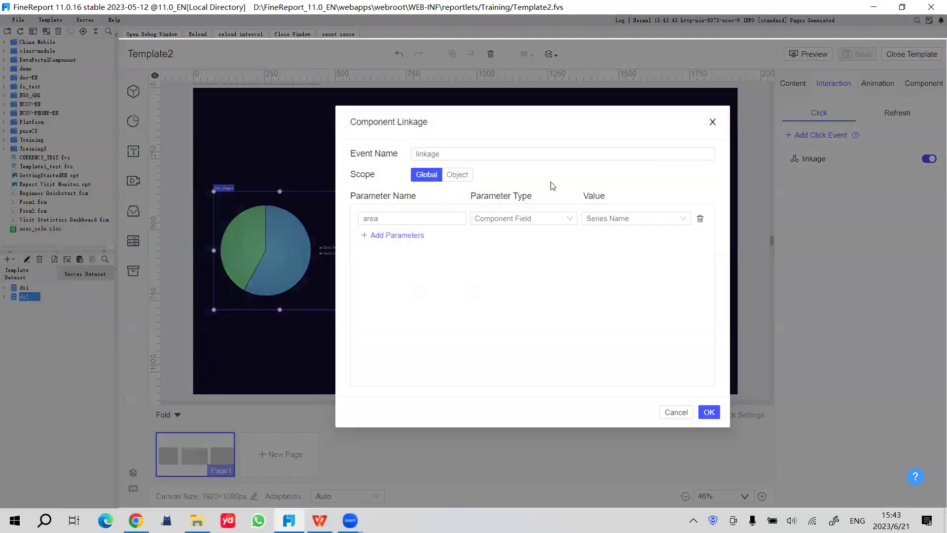
left_click(713, 122)
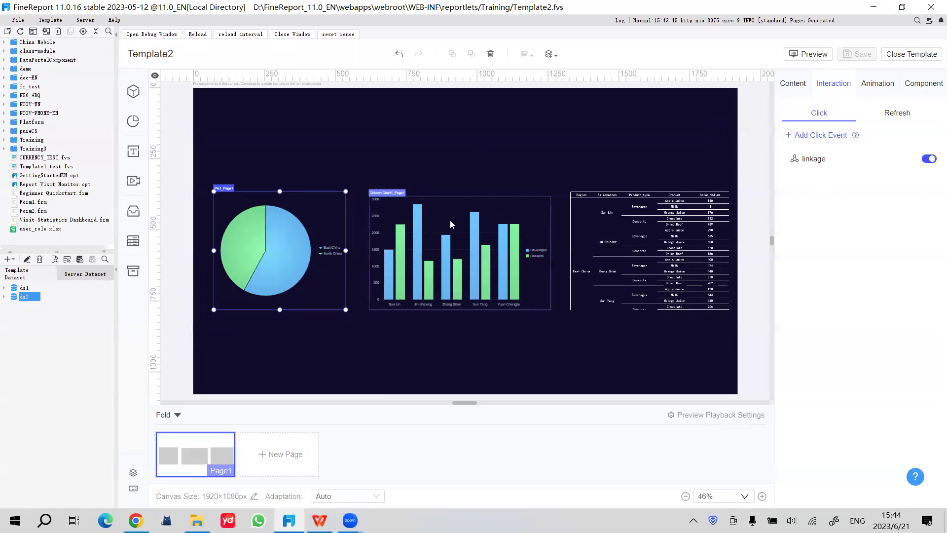
left_click(628, 227)
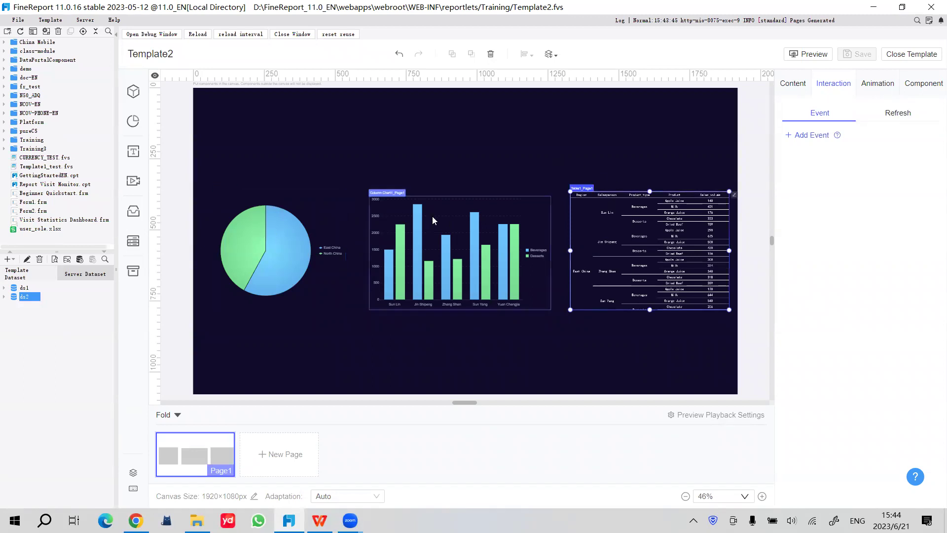
left_click(282, 156)
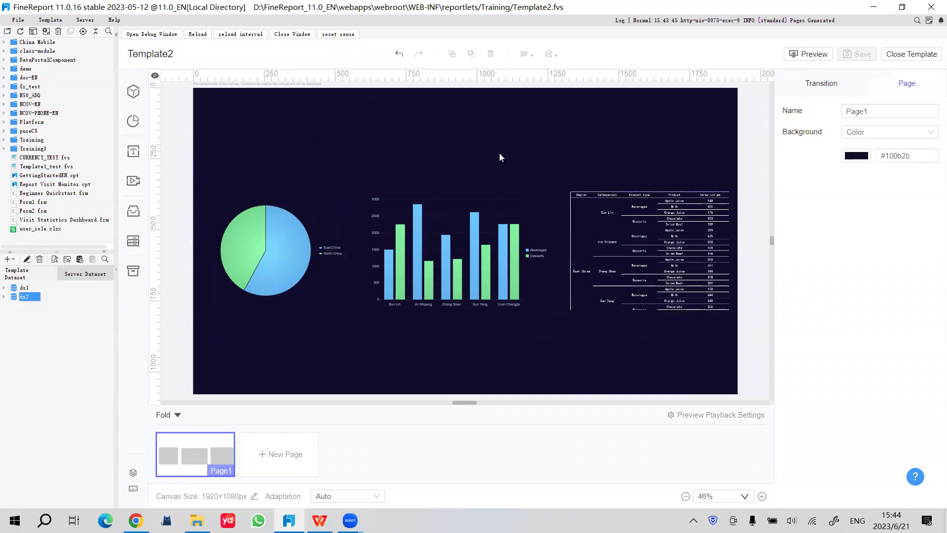
View the Example effect slide in the WPS presentation, and recheck the pie chart's linkage event in FineReport
left_click(319, 520)
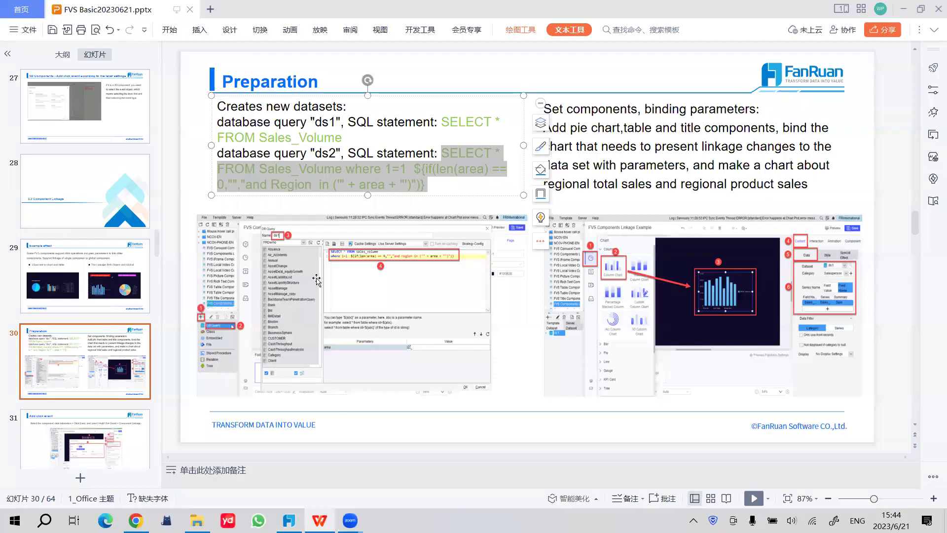
left_click(96, 310)
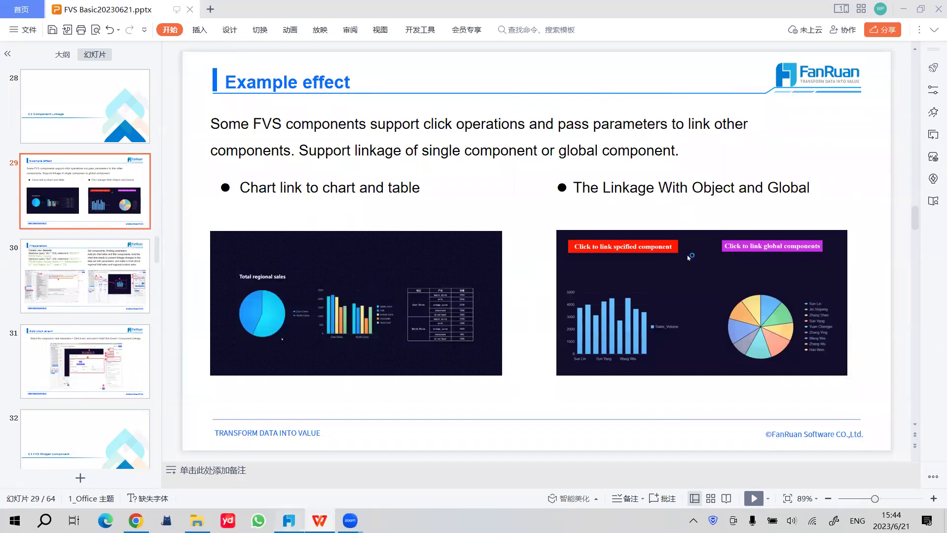
left_click(289, 521)
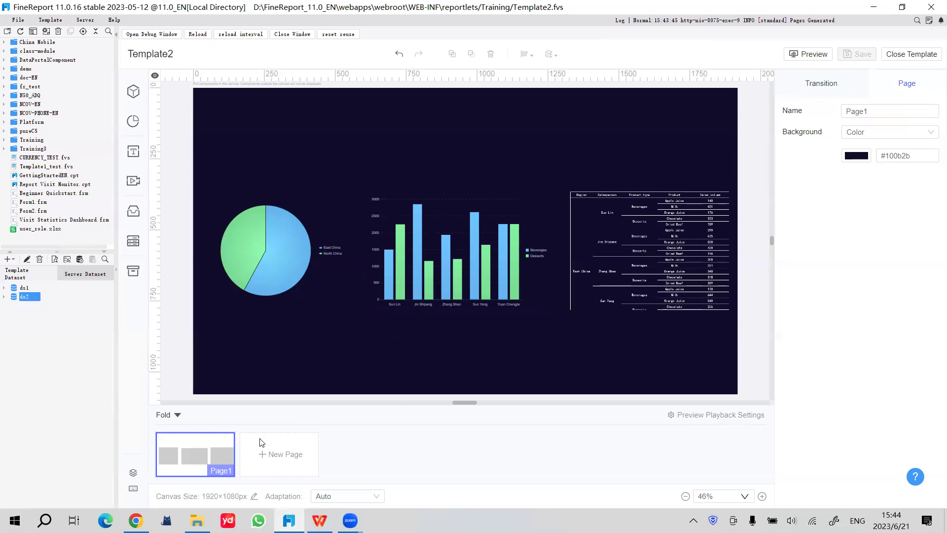
left_click(274, 235)
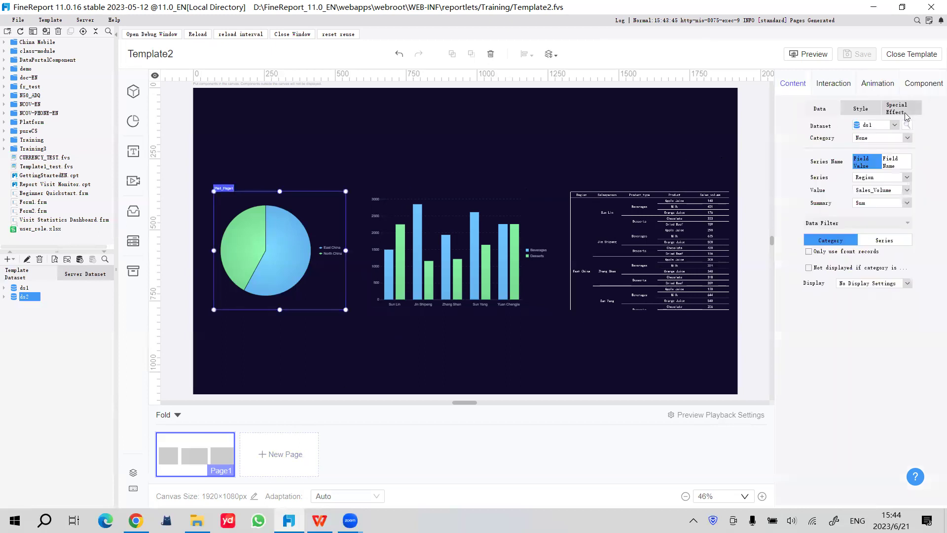
left_click(834, 84)
left_click(898, 158)
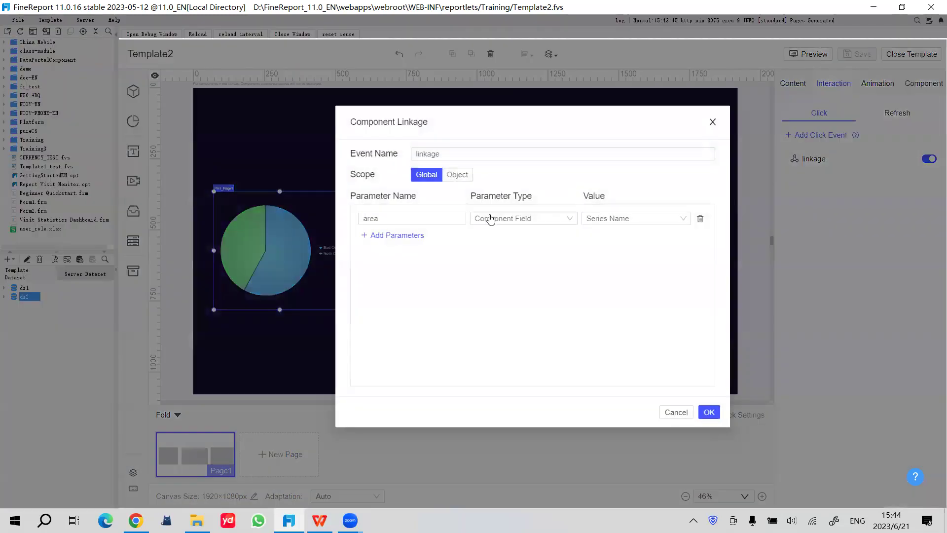
left_click(712, 123)
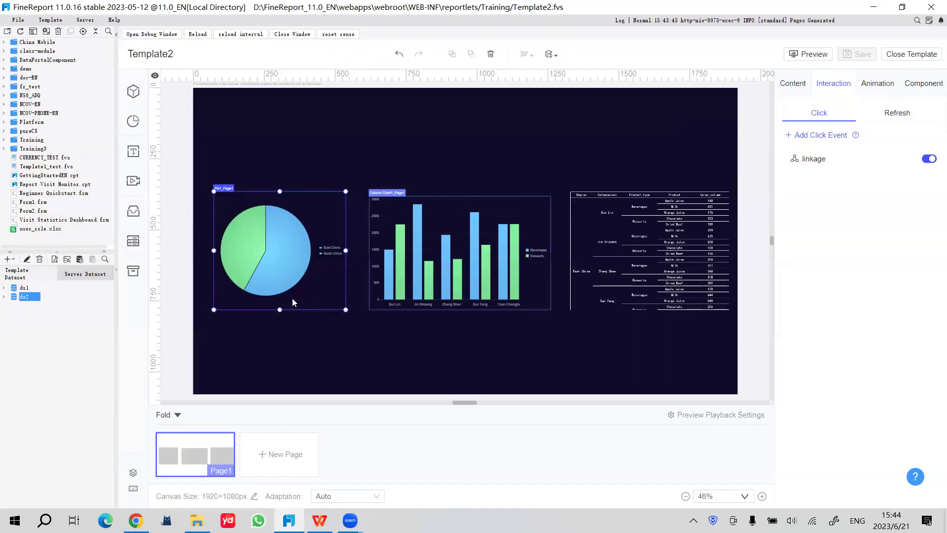
Add a second page to Template2 and place a column chart on the left half of its canvas
left_click(279, 444)
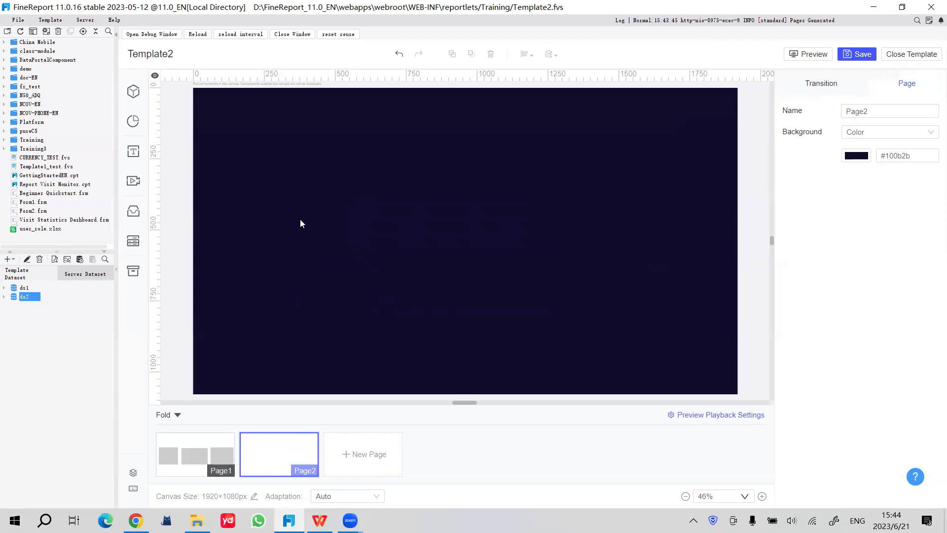
mouse_move(320, 520)
left_click(306, 473)
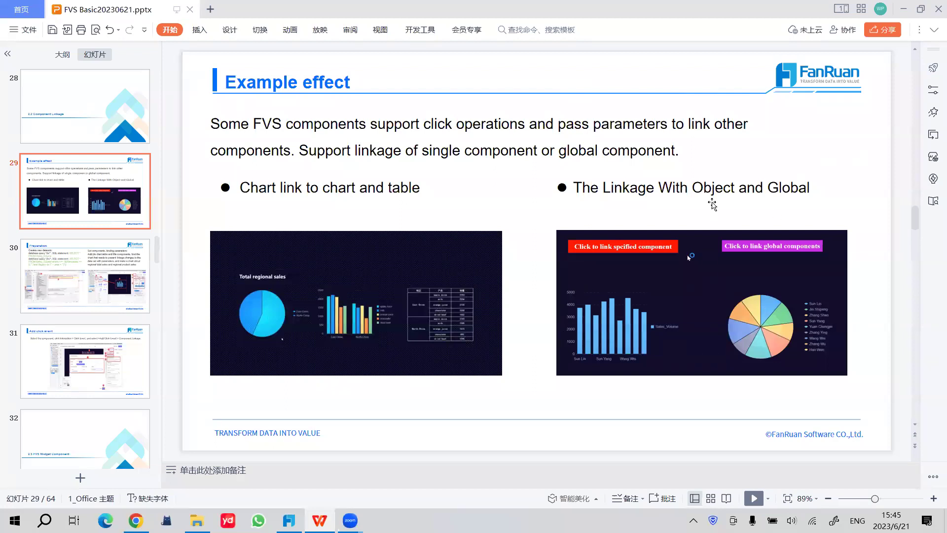
left_click(289, 521)
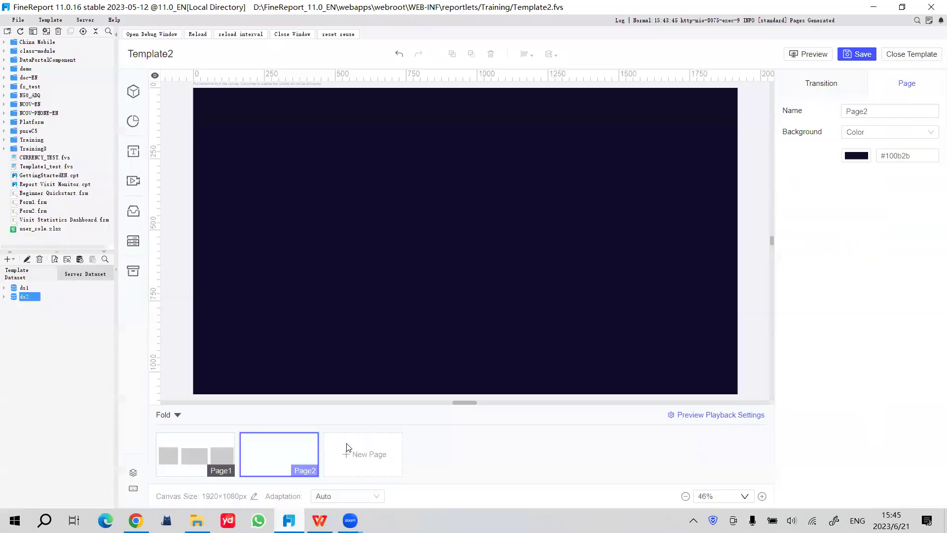
left_click(134, 122)
left_click_drag(186, 138, 327, 239)
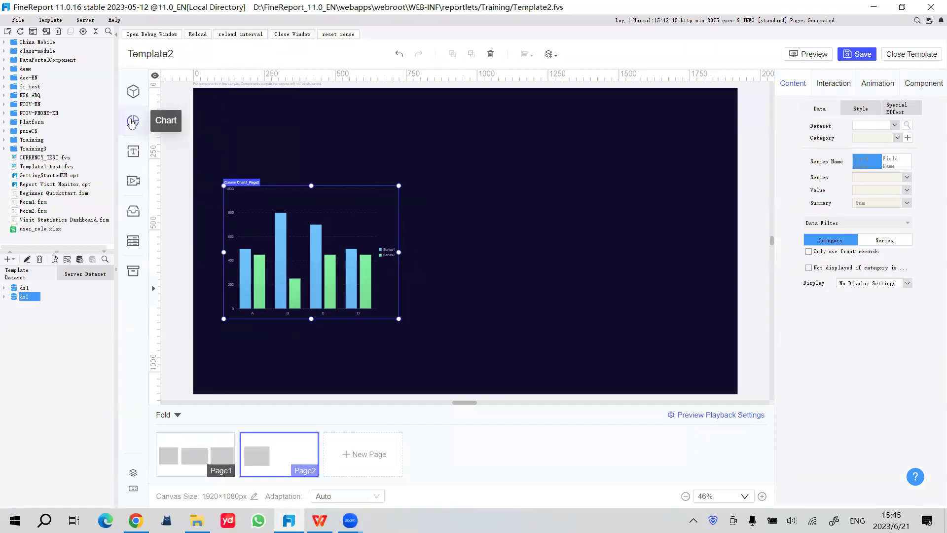
Place an enlarged pie chart on the right half of Page2 and shift the column chart slightly to the right
left_click(136, 124)
left_click(187, 336)
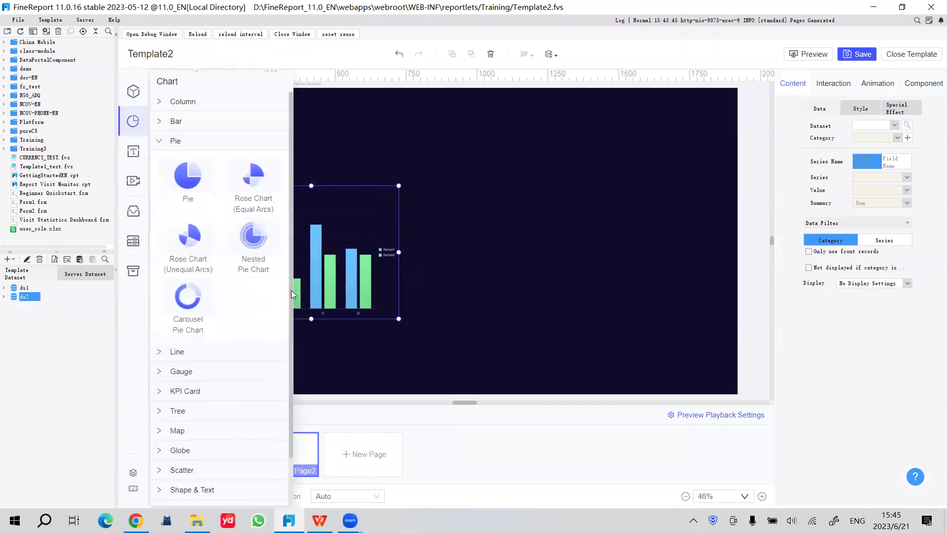
left_click_drag(193, 123, 546, 240)
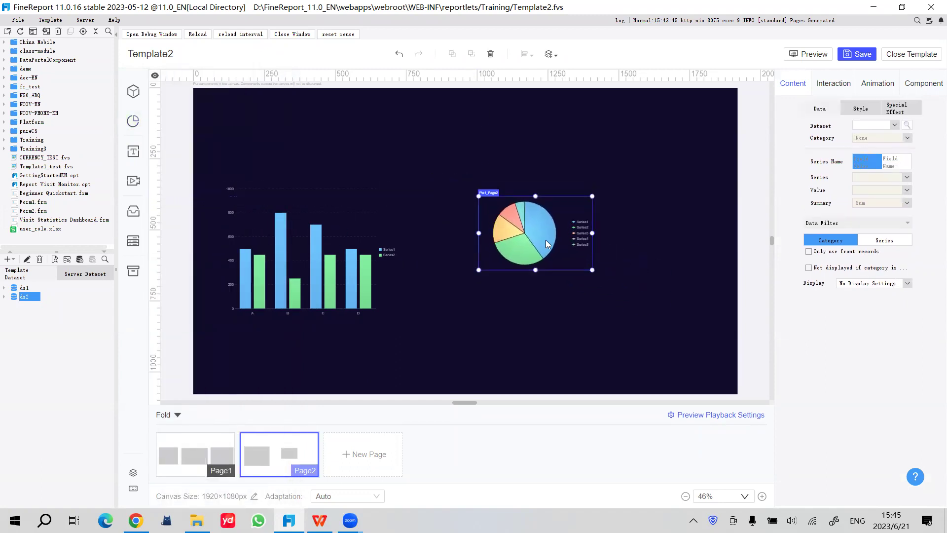
left_click_drag(596, 273, 664, 315)
left_click_drag(582, 258, 615, 250)
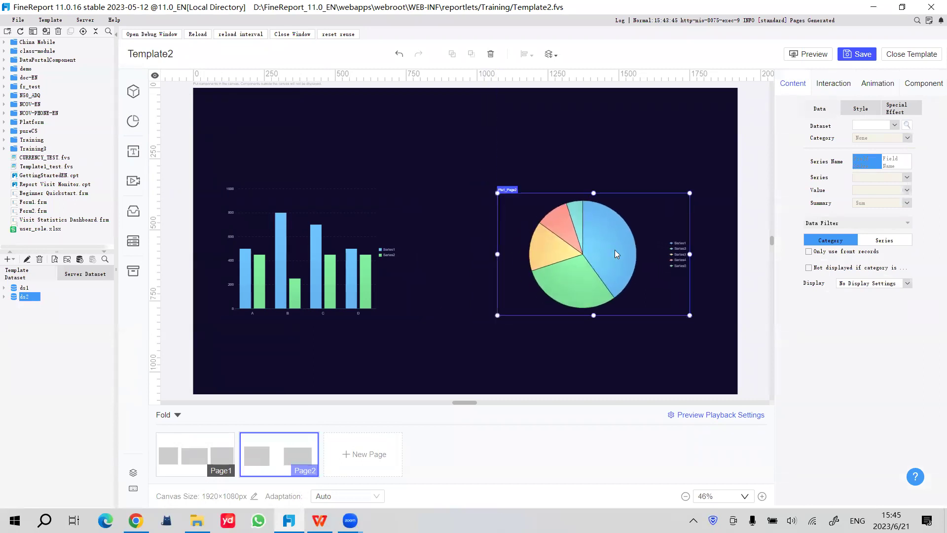
left_click_drag(310, 271, 319, 270)
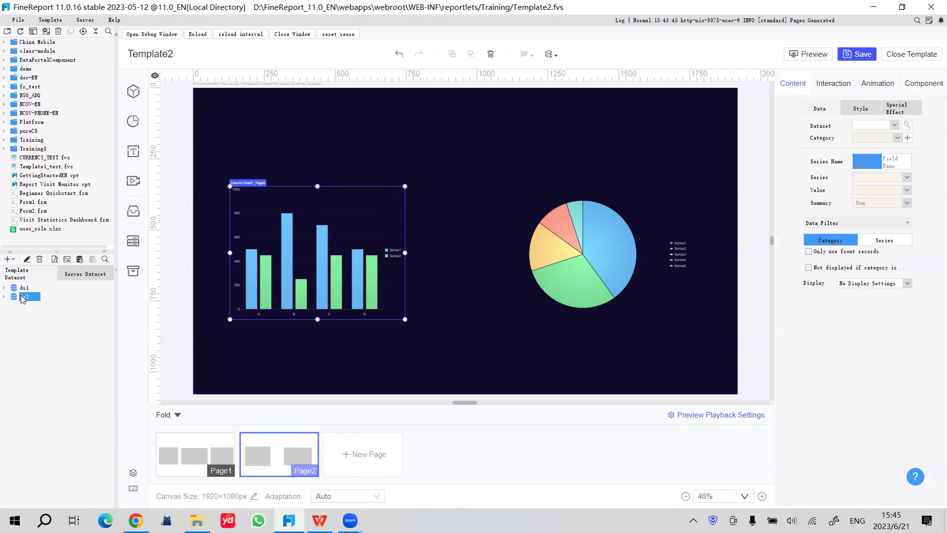
Copy the full SQL statement of ds2 into a new database query dataset
left_click(27, 260)
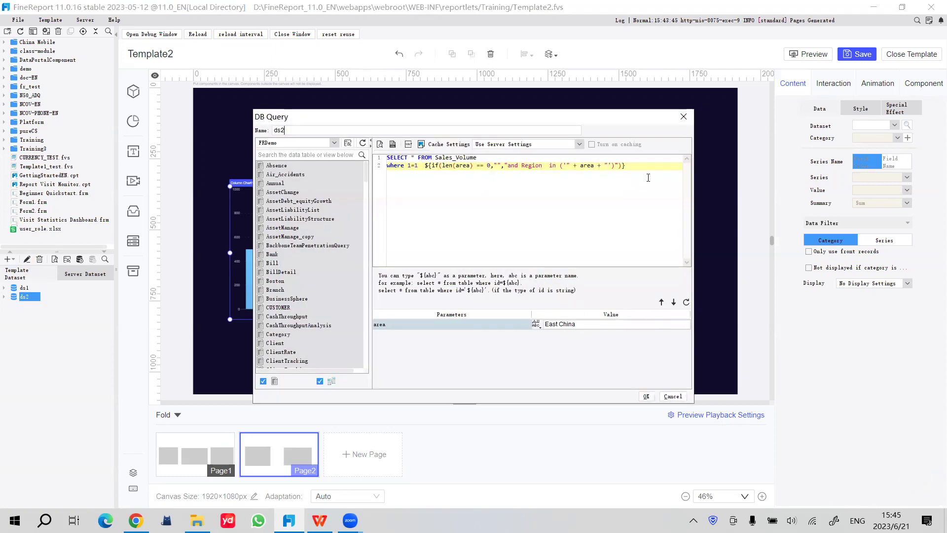
left_click_drag(632, 165, 370, 158)
key("ctrl+c")
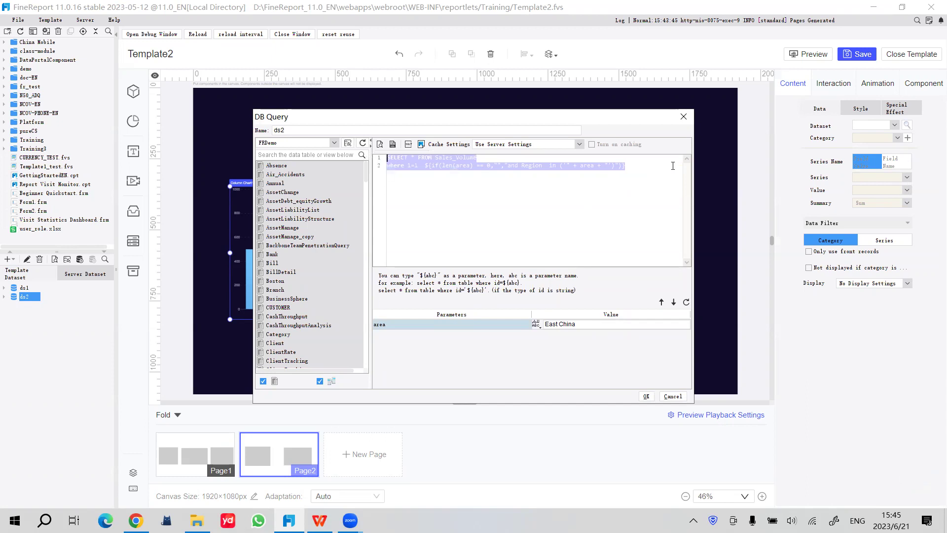
left_click(684, 117)
left_click(8, 259)
left_click(31, 273)
key("ctrl+v")
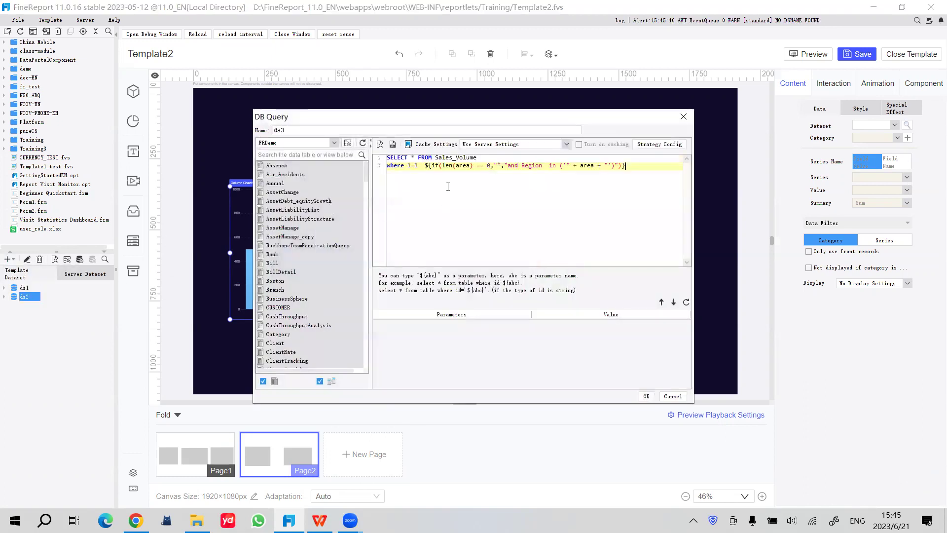
Refresh the new query's parameters and set the default value of area to North China
left_click(686, 302)
left_click(586, 324)
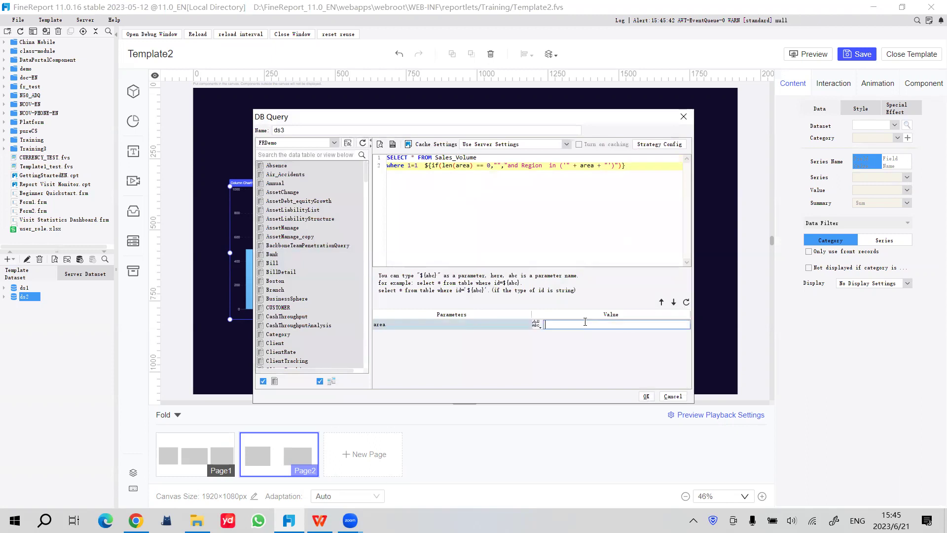
key("shift")
type("North China")
key("Return")
Preview the new query's data with area set to North China and confirm the dataset
left_click(380, 144)
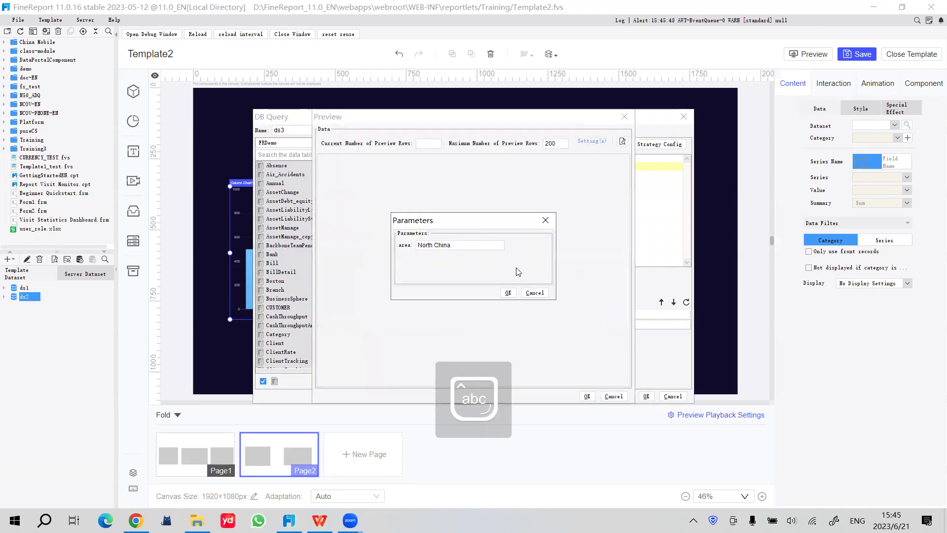
left_click(509, 293)
scroll(459, 231, "down", 6)
scroll(459, 237, "up", 6)
left_click_drag(353, 159, 384, 160)
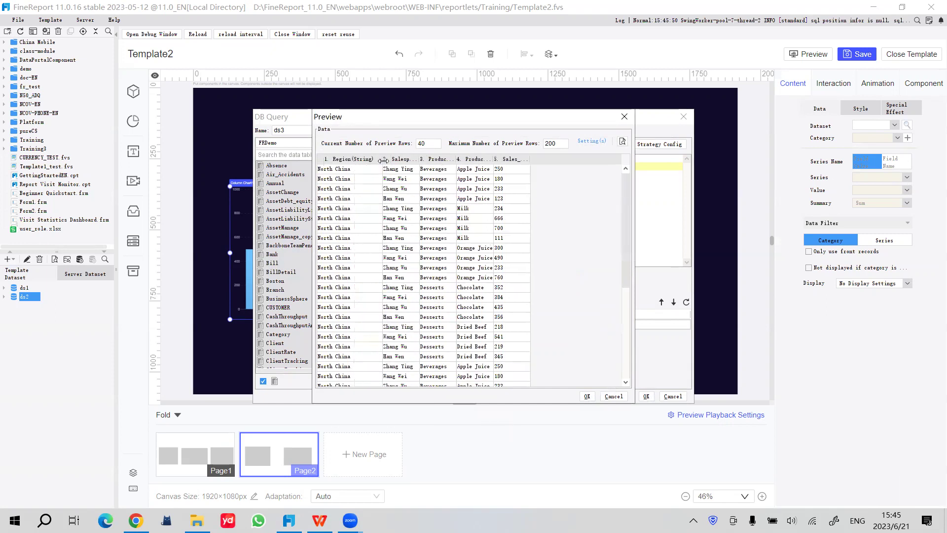
left_click(625, 117)
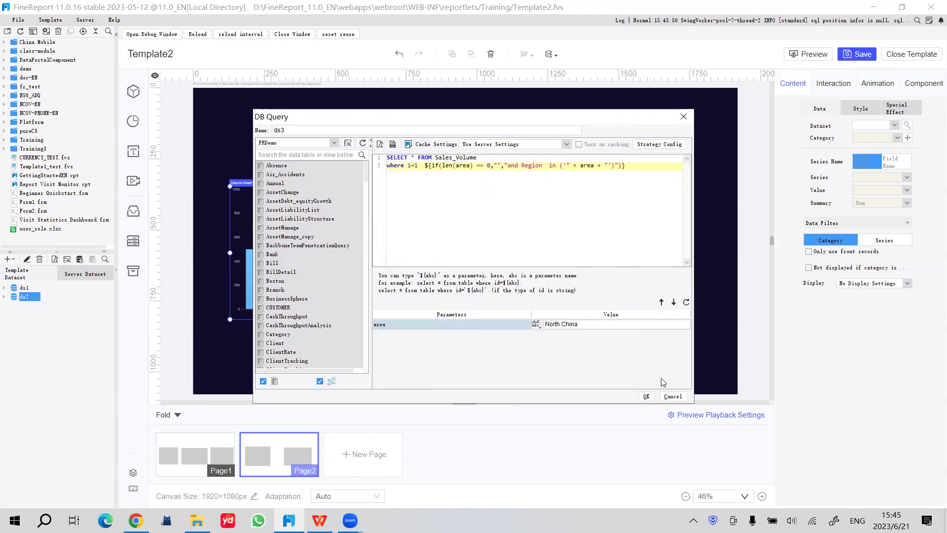
left_click(646, 397)
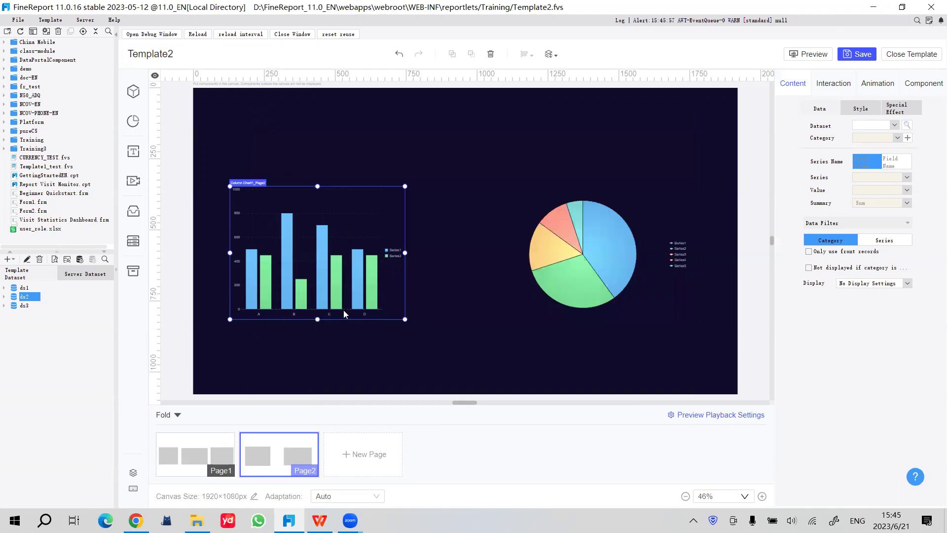
Move the column chart on Page2 slightly up and to the left
left_click(482, 206)
left_click(367, 219)
left_click_drag(310, 245, 311, 246)
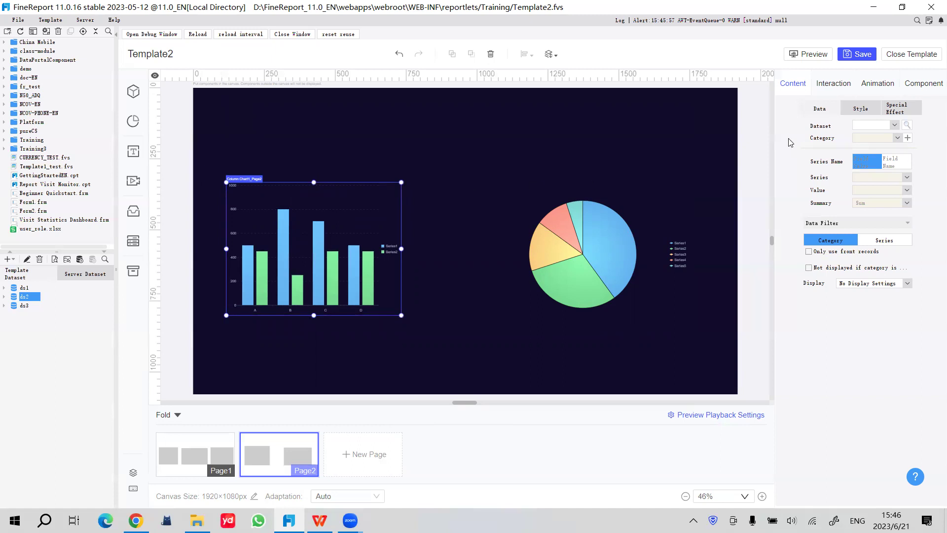
Bind the column chart to ds2 with category Salesperson, series Product_types and value Sales_Volume
left_click(894, 126)
left_click(876, 149)
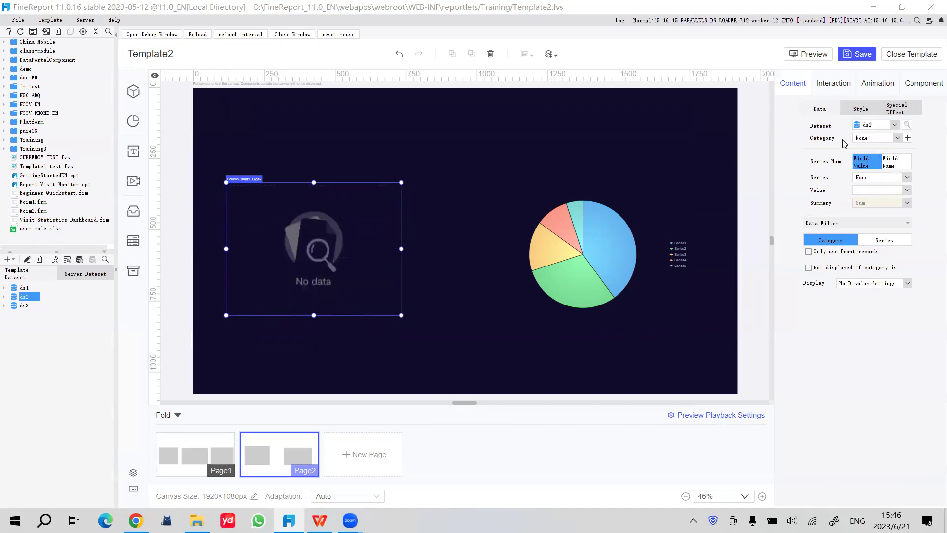
left_click(875, 139)
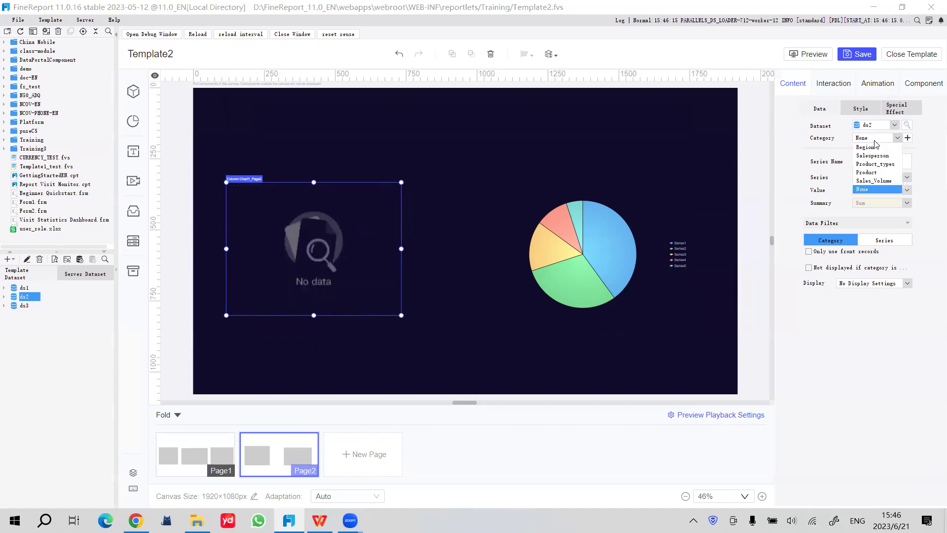
left_click(873, 156)
left_click(871, 177)
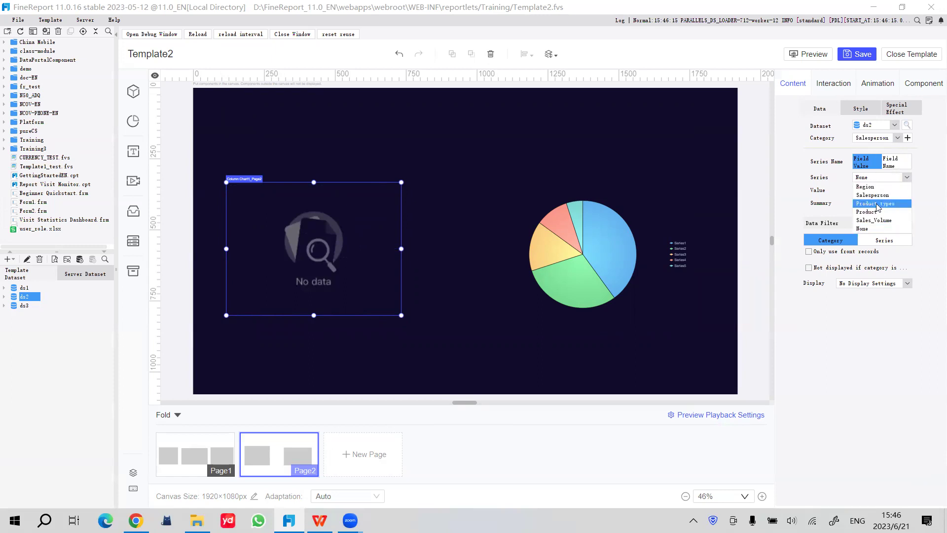
left_click(876, 205)
left_click(878, 190)
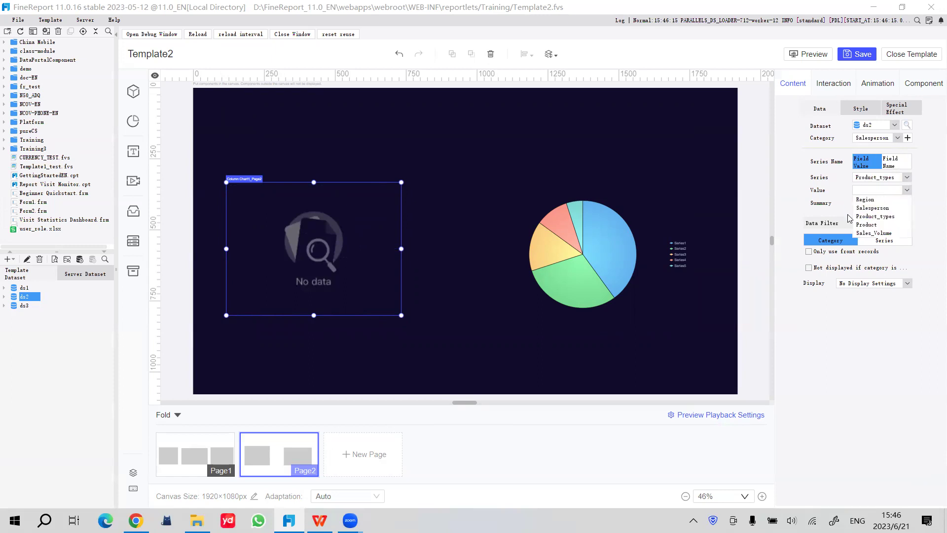
left_click(870, 234)
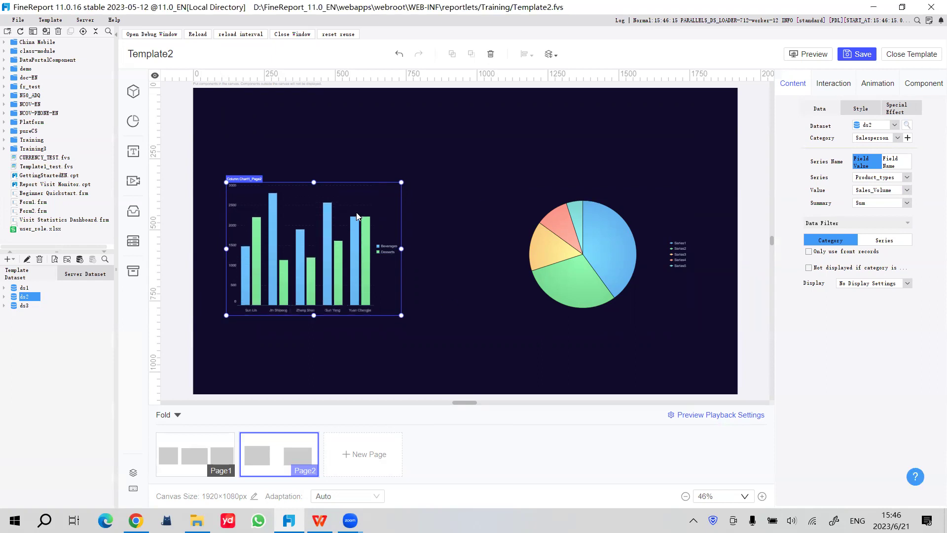
Place a Title component above the column chart on Page2
left_click(377, 155)
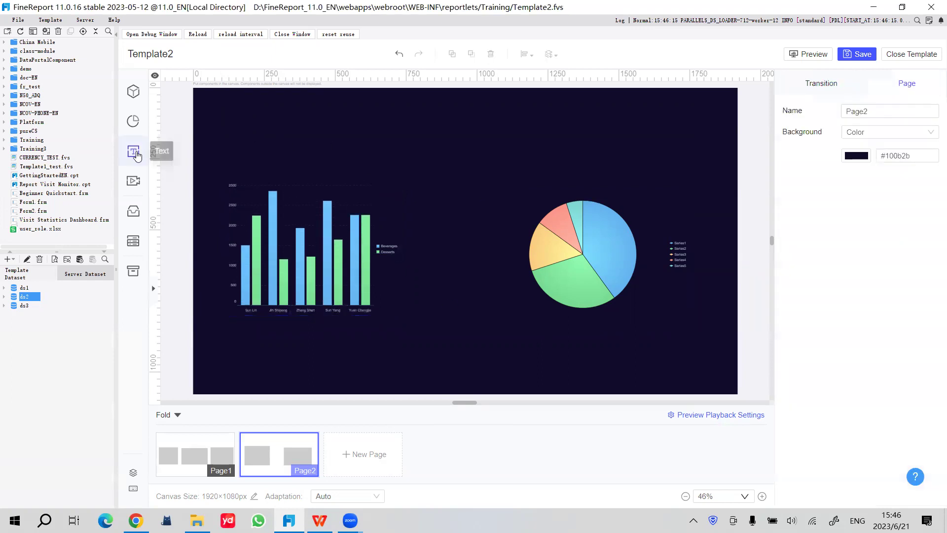
left_click(133, 151)
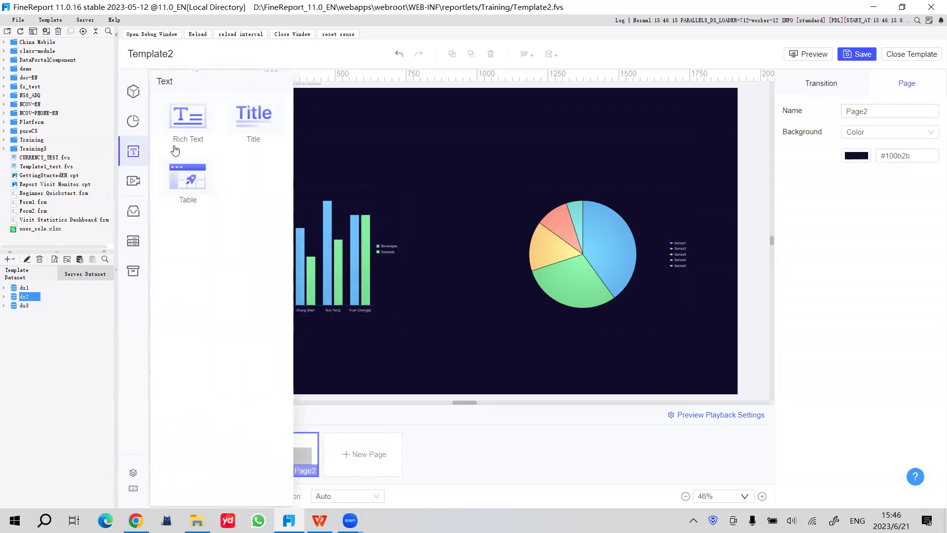
left_click_drag(256, 118, 310, 153)
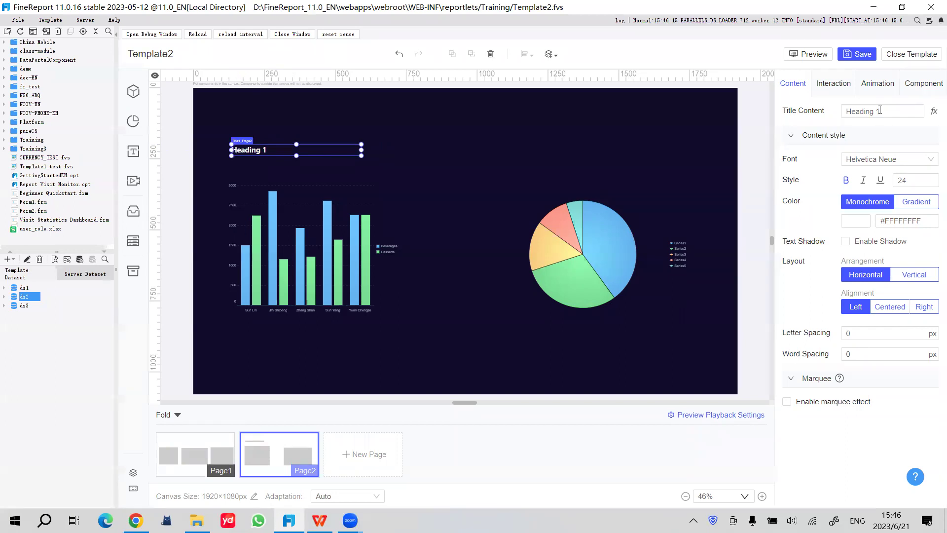
Change the title's text to "Click to link to specified component" and move the title slightly higher above the column chart
left_click_drag(884, 111, 816, 112)
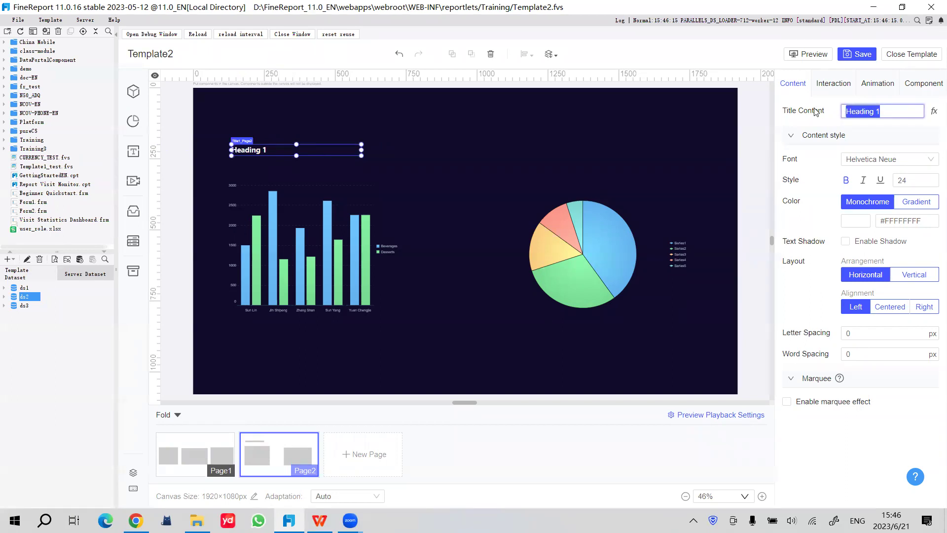
key("Caps_Lock")
type("C")
key("Caps_Lock")
type("lick")
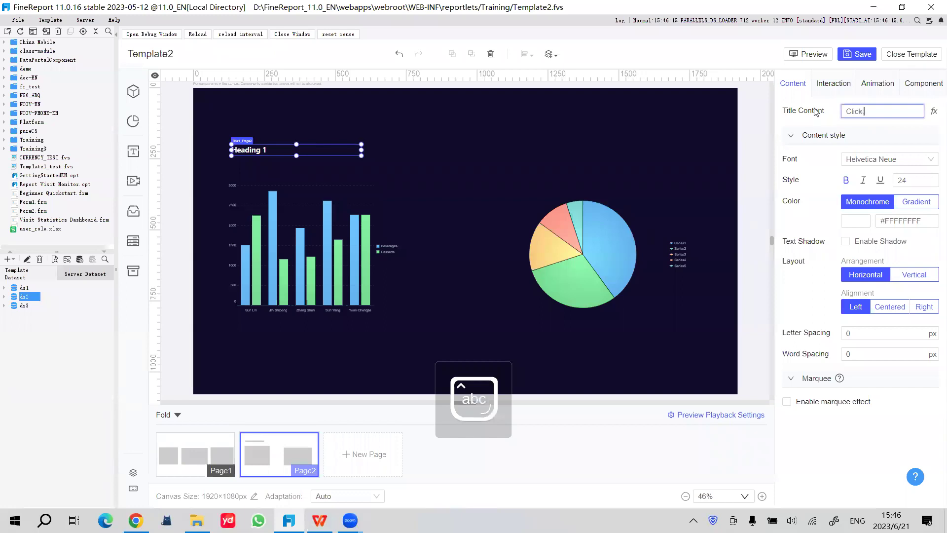
type(" to link to")
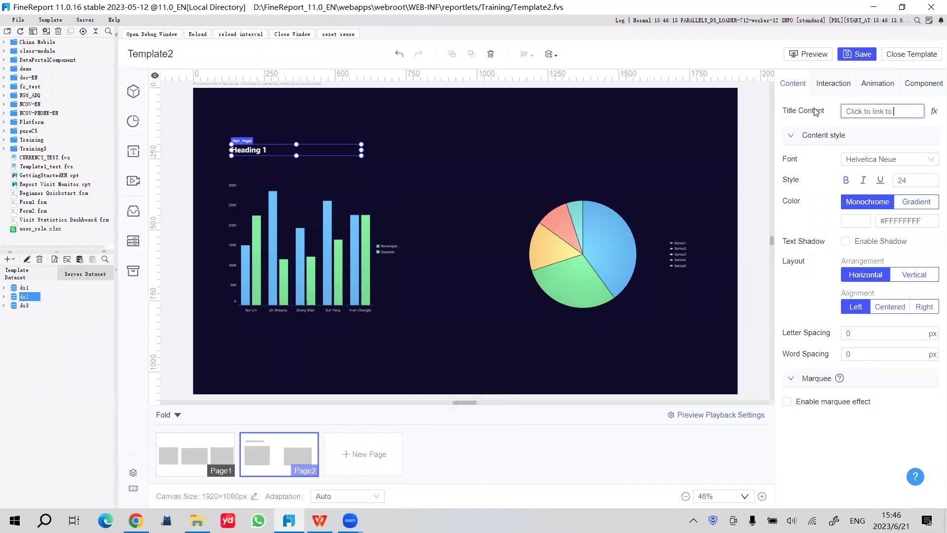
type("specified component")
left_click(651, 168)
left_click(303, 155)
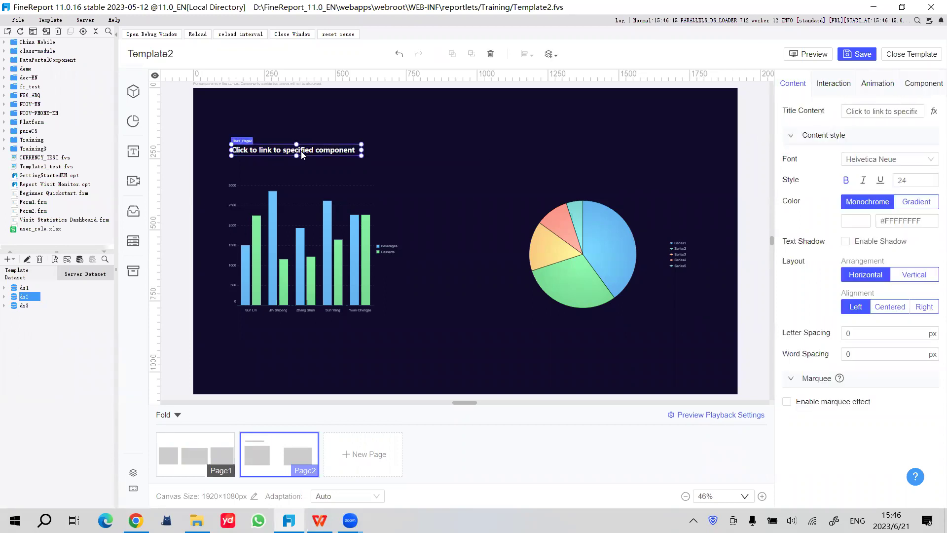
left_click_drag(320, 151, 321, 144)
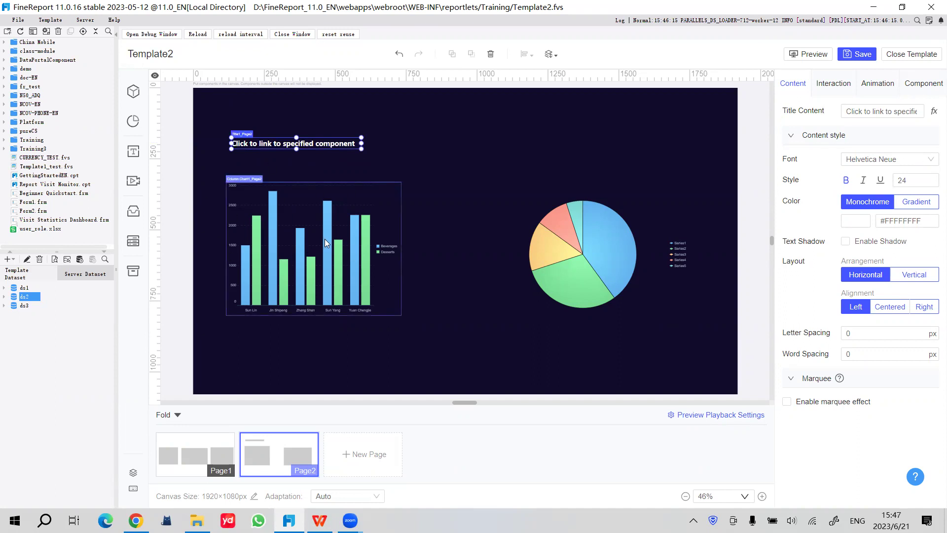
Bind the pie chart to dataset ds3 with Salesperson as the series and Sales_Volume as the value
left_click(535, 225)
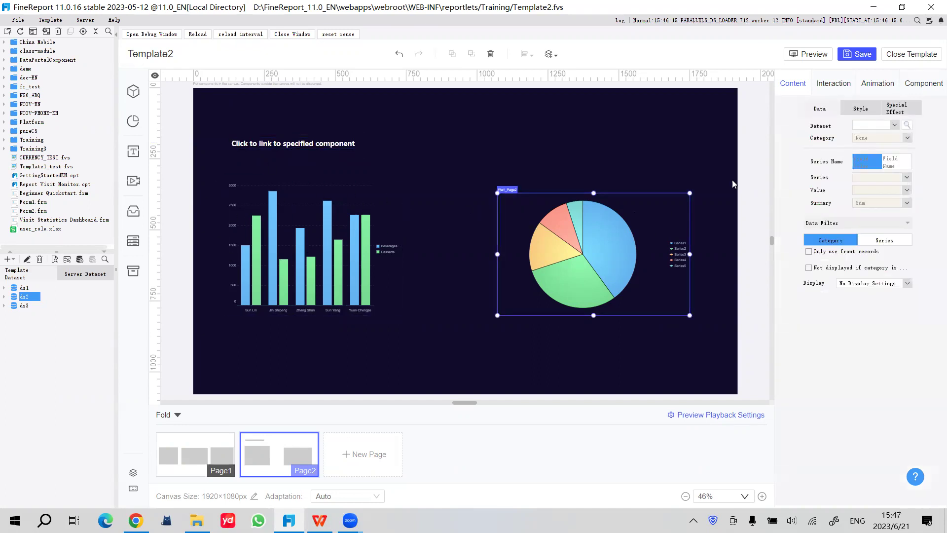
left_click(876, 125)
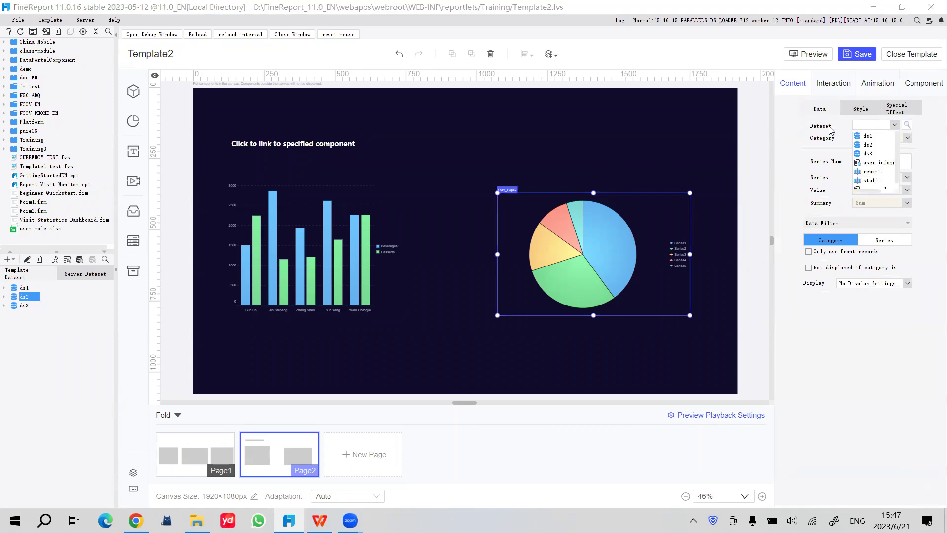
left_click(868, 153)
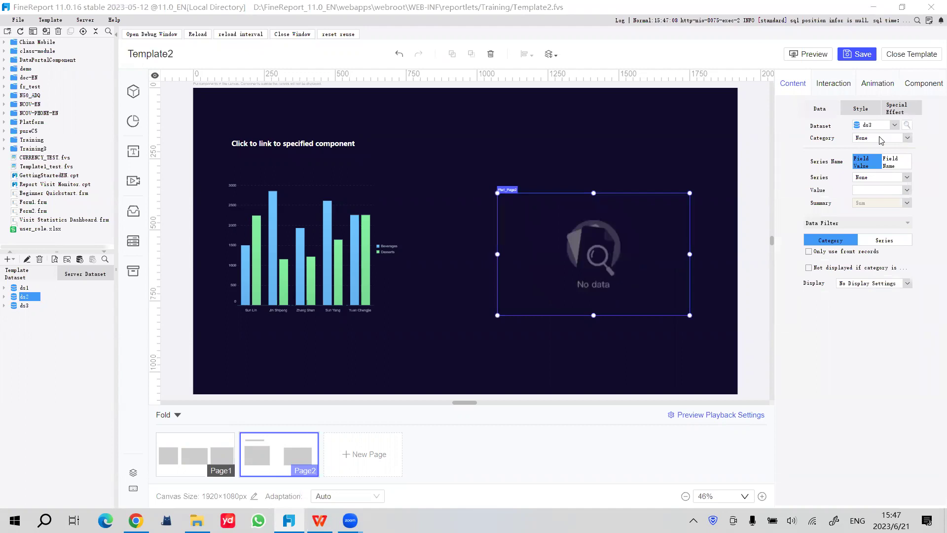
left_click(871, 138)
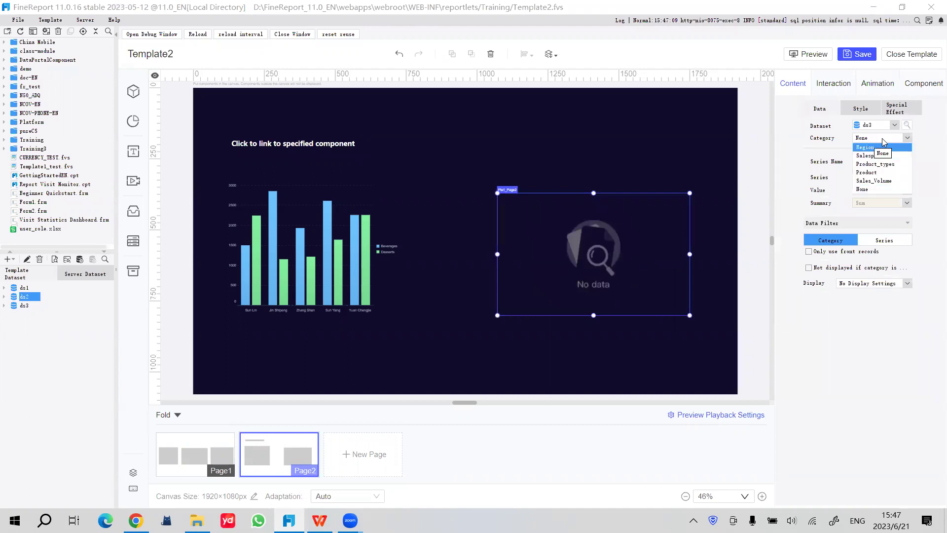
left_click(882, 138)
left_click(871, 178)
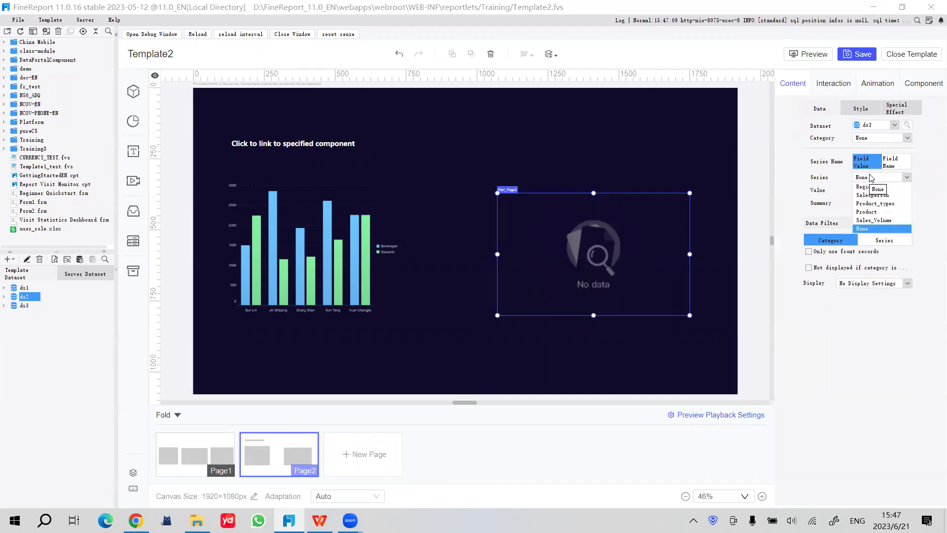
left_click(871, 196)
left_click(883, 189)
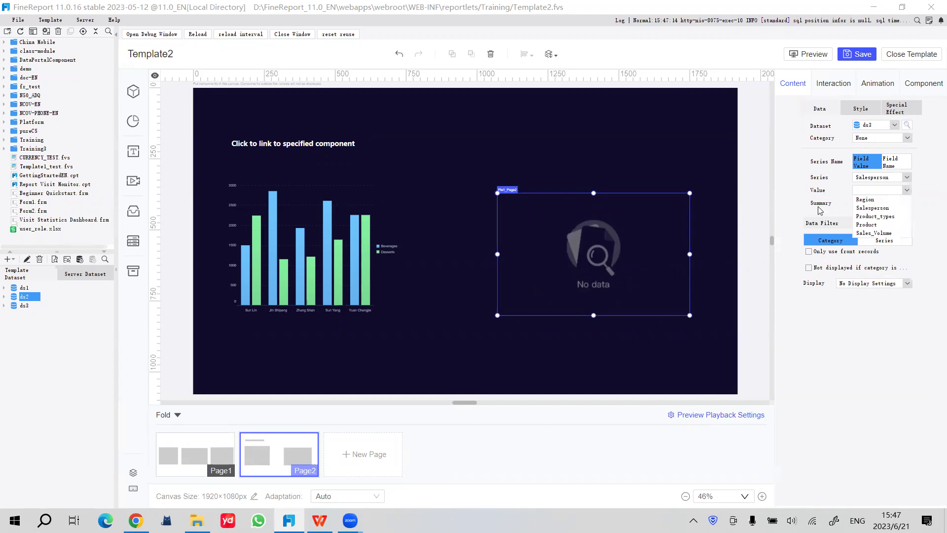
left_click(872, 232)
left_click(432, 149)
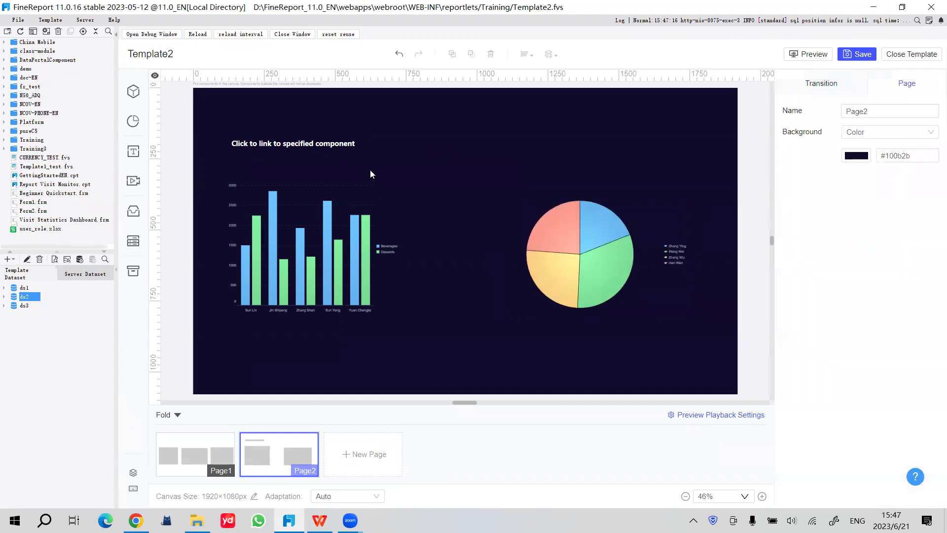
Select the title above the column chart and save the template
left_click(294, 212)
left_click(323, 143)
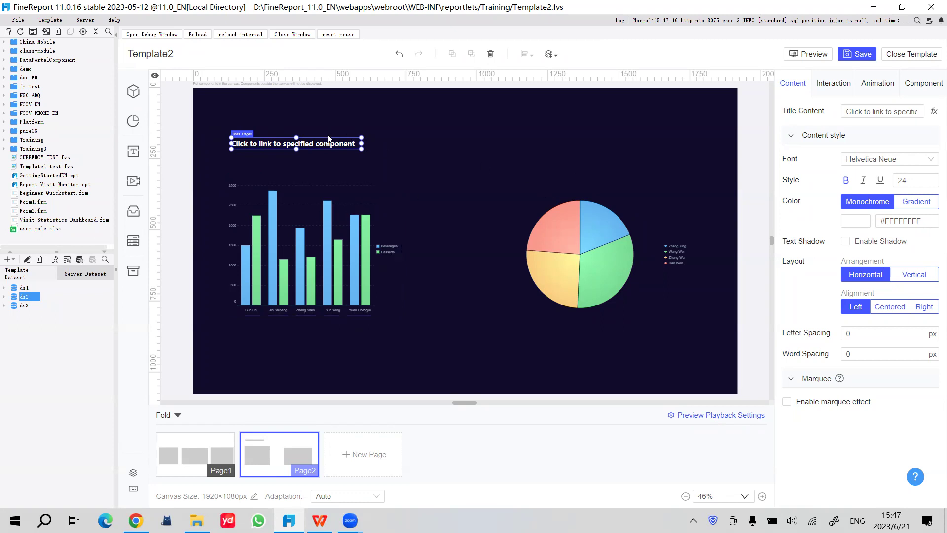
left_click(859, 56)
Check the column chart's data binding and widen the title component slightly
left_click(835, 84)
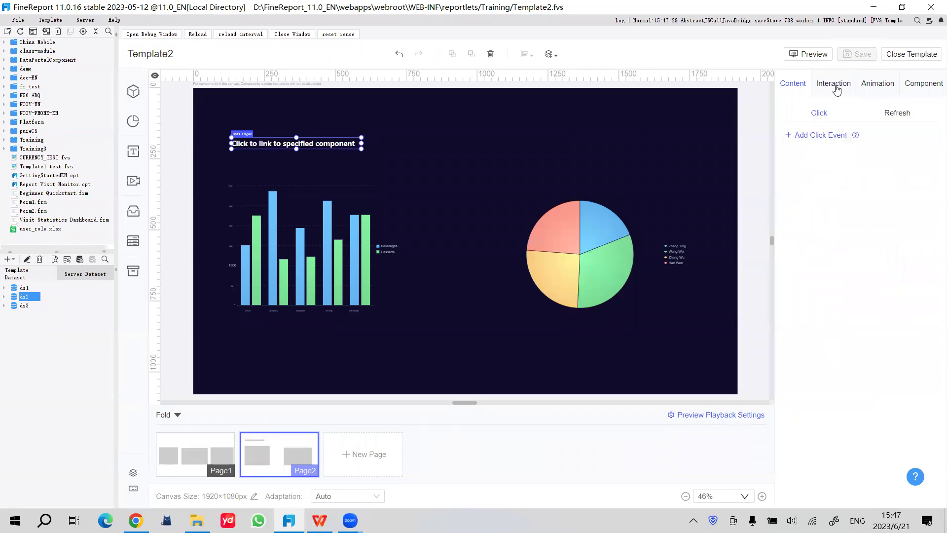
left_click(363, 236)
left_click(800, 93)
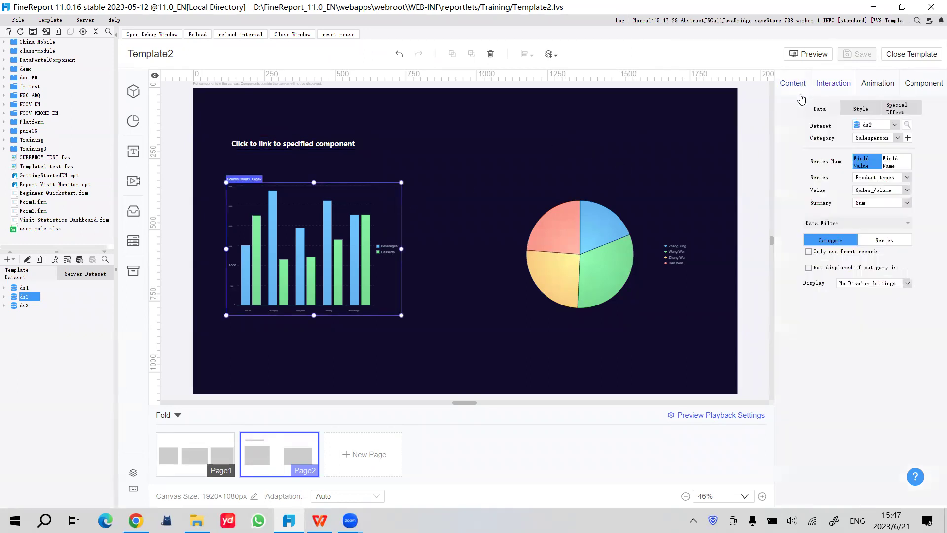
left_click(323, 145)
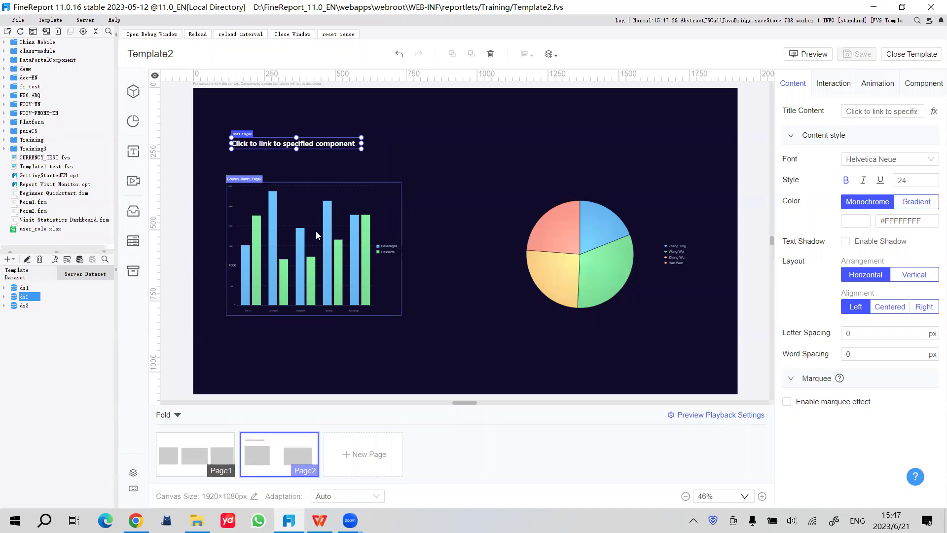
left_click_drag(361, 144, 366, 144)
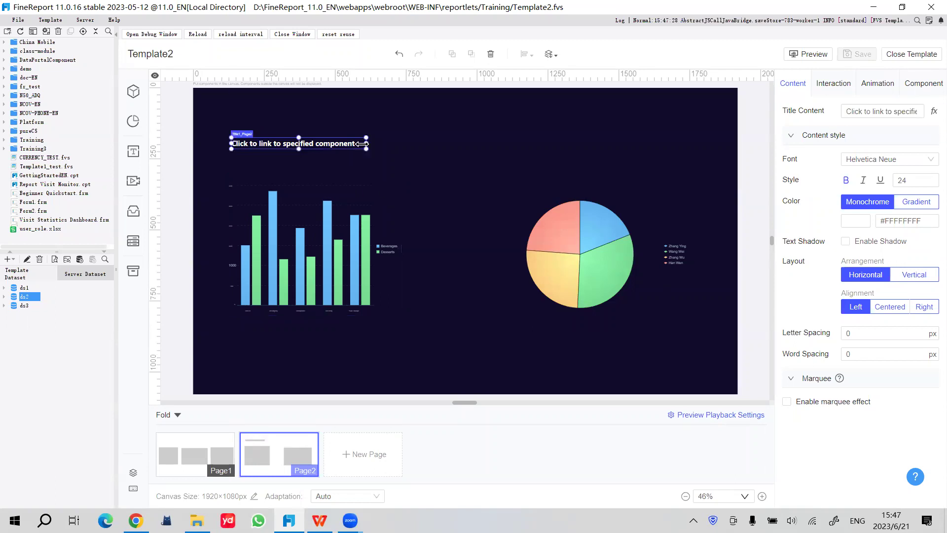
Add a component linkage click event named linkage2 to the title, scoped to the object Column Chart1_Page2
left_click(834, 83)
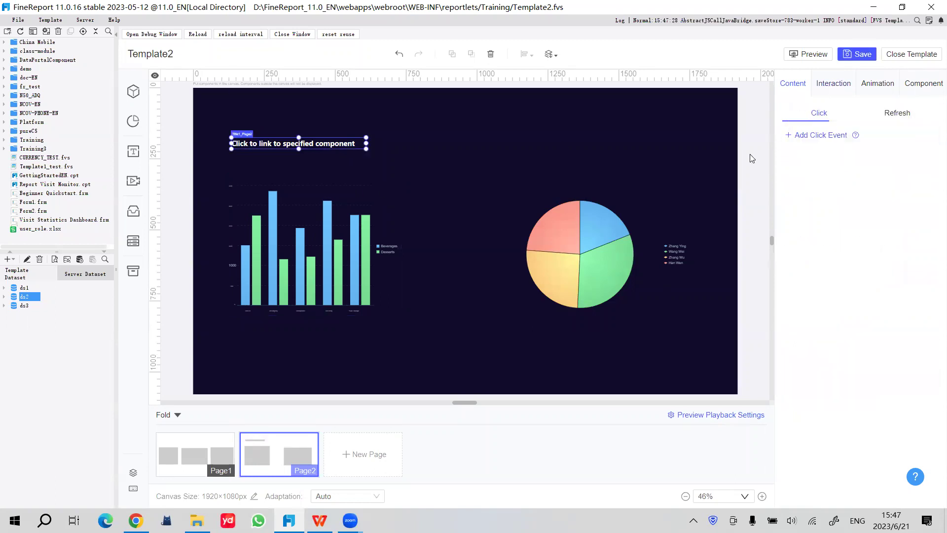
left_click(821, 134)
left_click(844, 158)
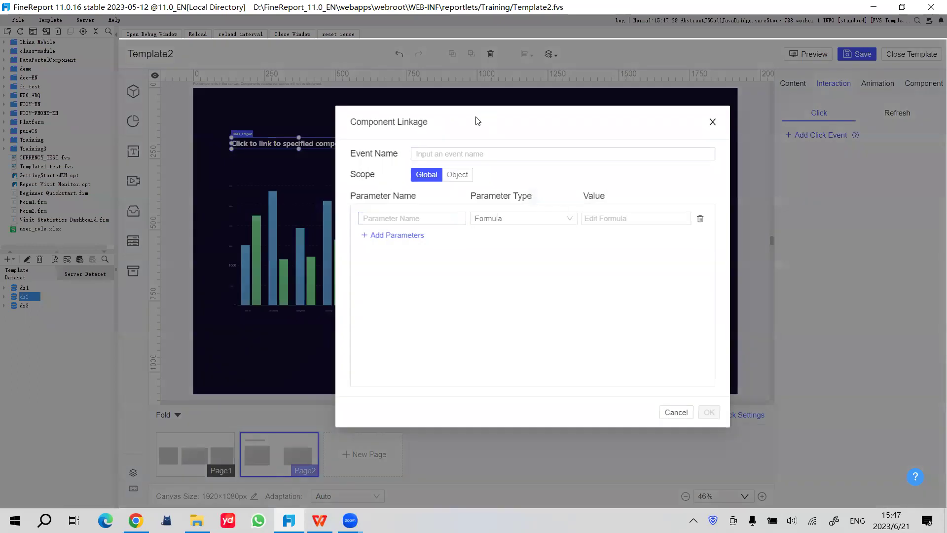
left_click(456, 153)
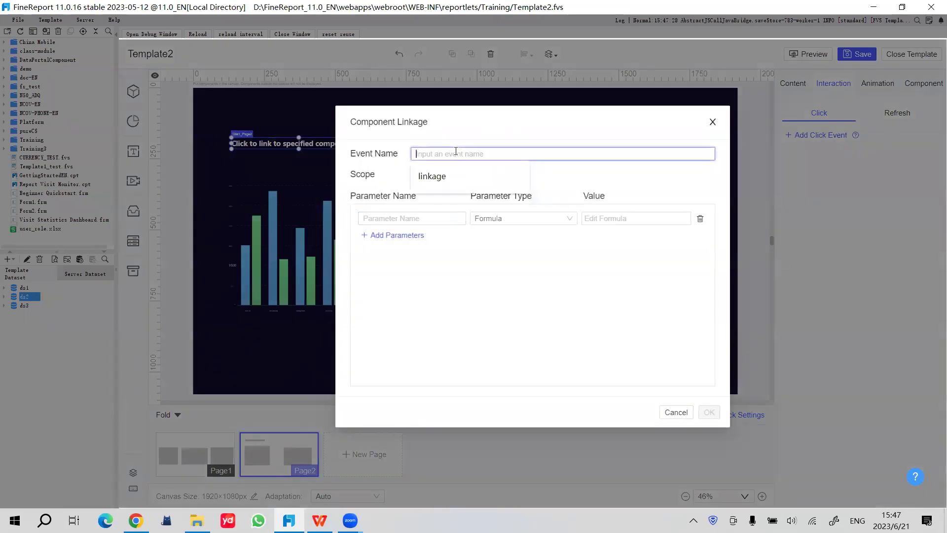
type("linkage")
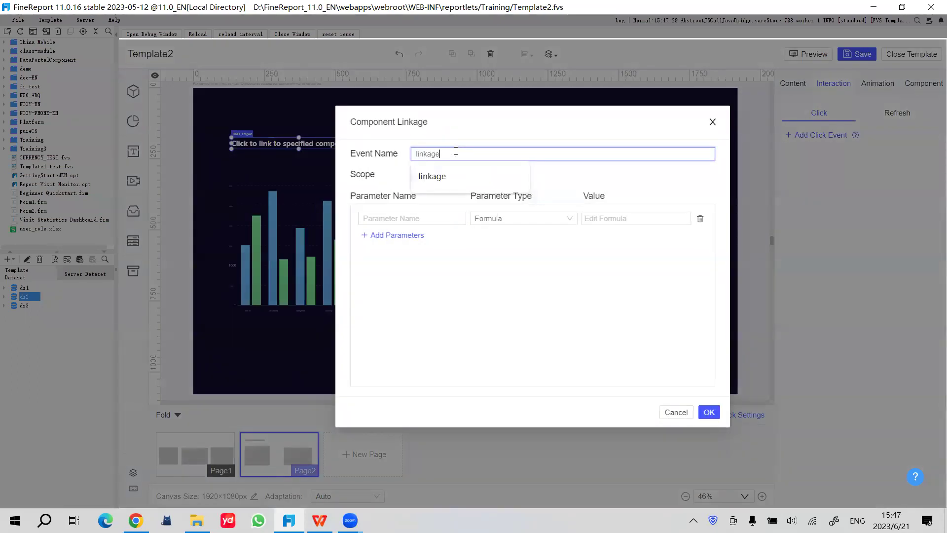
type("2")
left_click(458, 176)
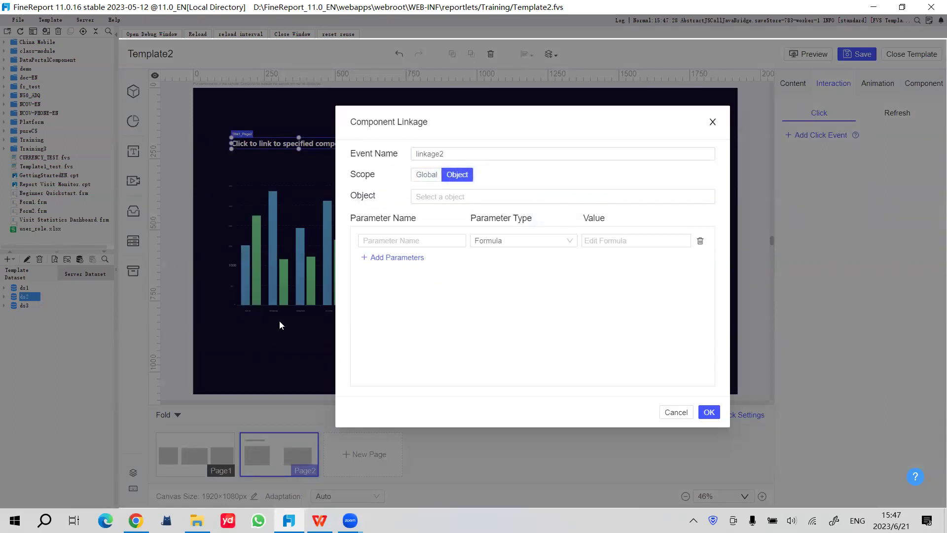
left_click(473, 196)
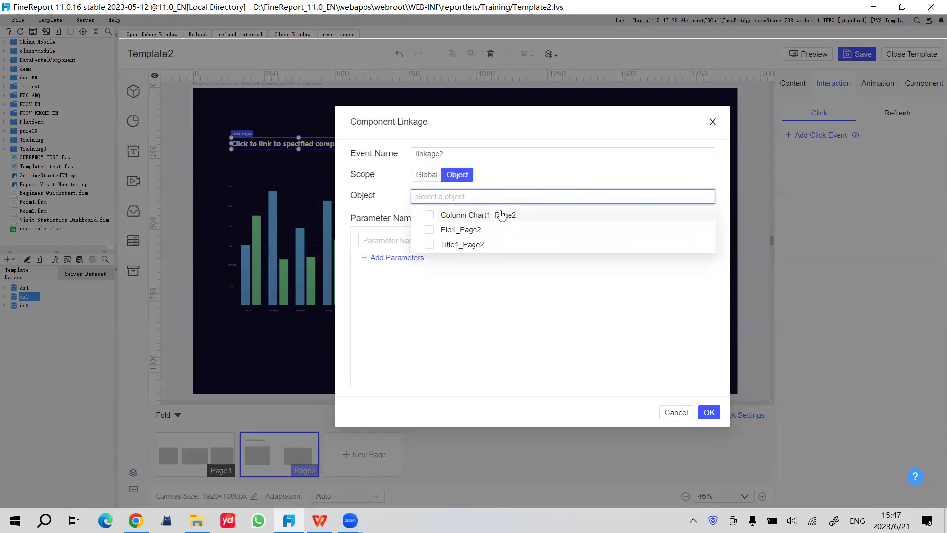
left_click(451, 216)
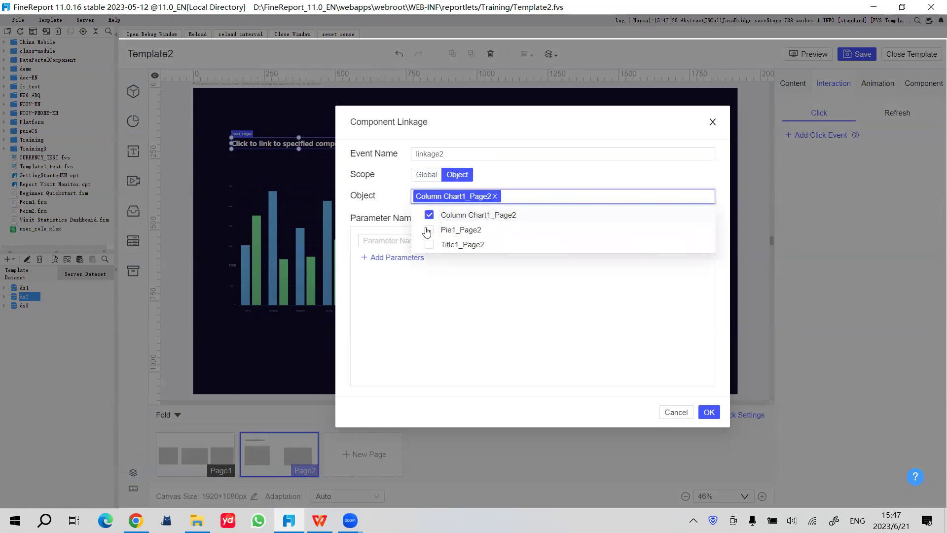
left_click(443, 264)
Give the linkage a custom parameter named area with the value North China, confirm the event and save the template
left_click(391, 237)
type("area")
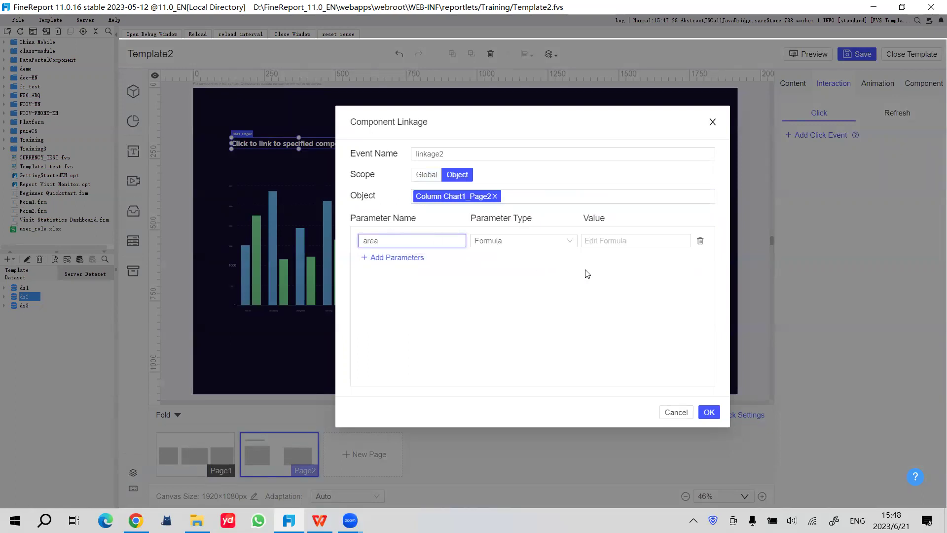
left_click(541, 242)
left_click(520, 276)
left_click(623, 240)
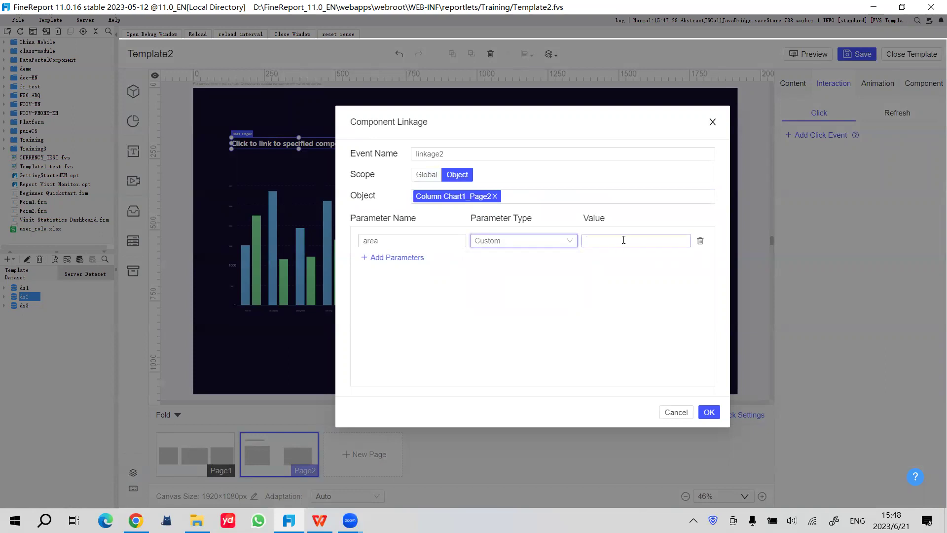
key("Caps_Lock")
type("no")
type("North")
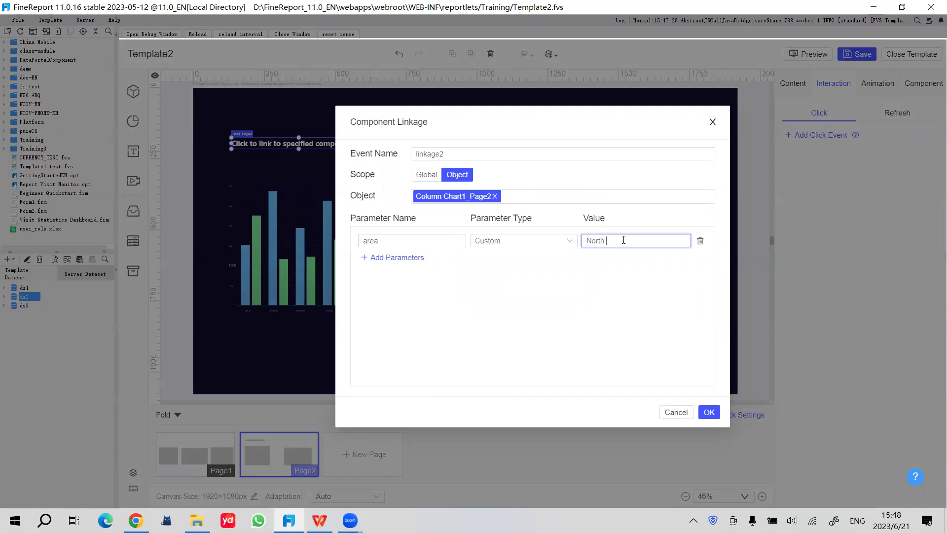
key("Caps_Lock")
type("China")
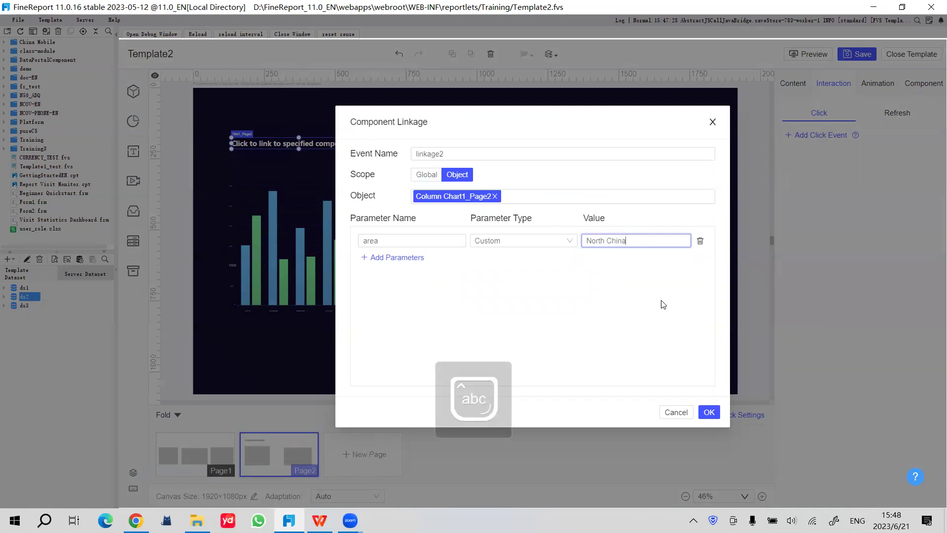
left_click(709, 412)
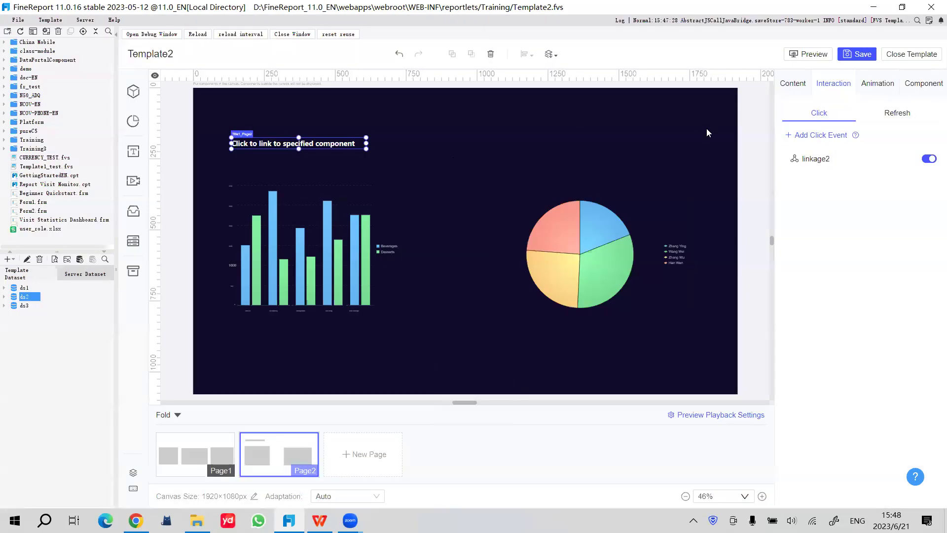
left_click(862, 55)
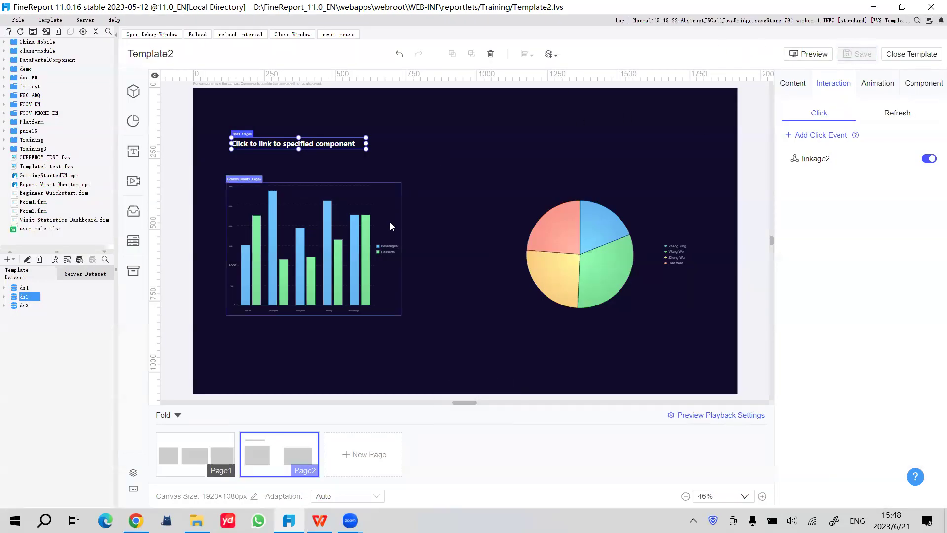
Examine the query of dataset ds2 for its parameter
left_click(27, 260)
left_click(582, 326)
left_click_drag(577, 324, 538, 320)
left_click(684, 116)
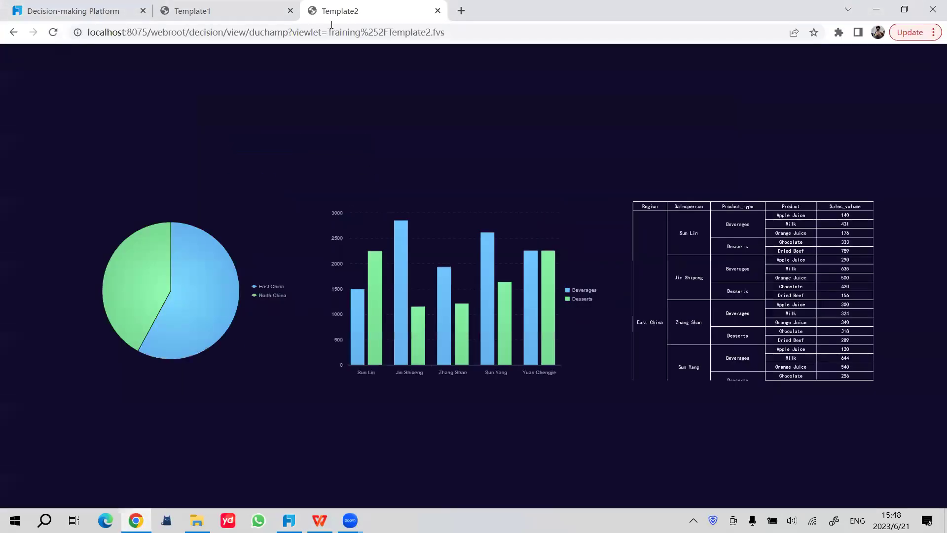
Switch to Chrome, reload the Template2 preview, go to its second page and test the title's linkage to the column chart
left_click(275, 30)
key("Return")
left_click(63, 486)
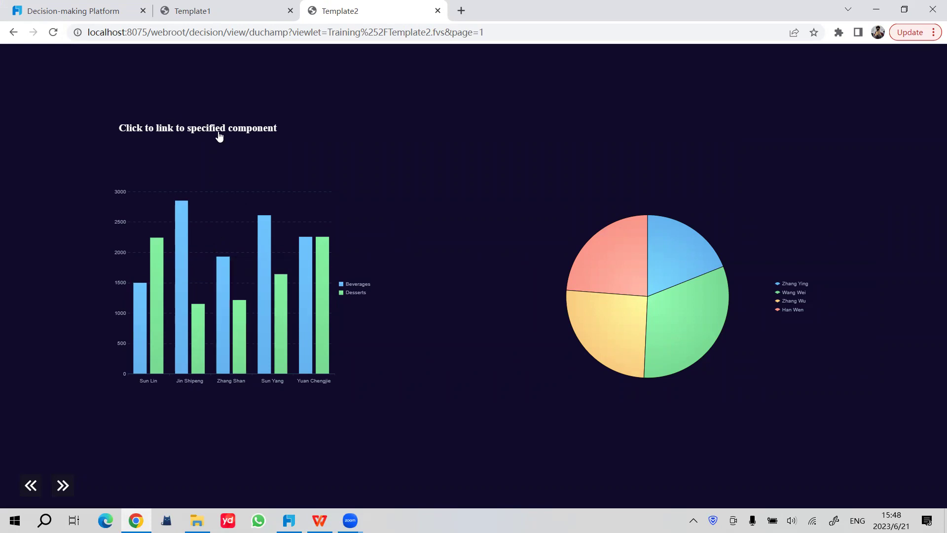
left_click(227, 129)
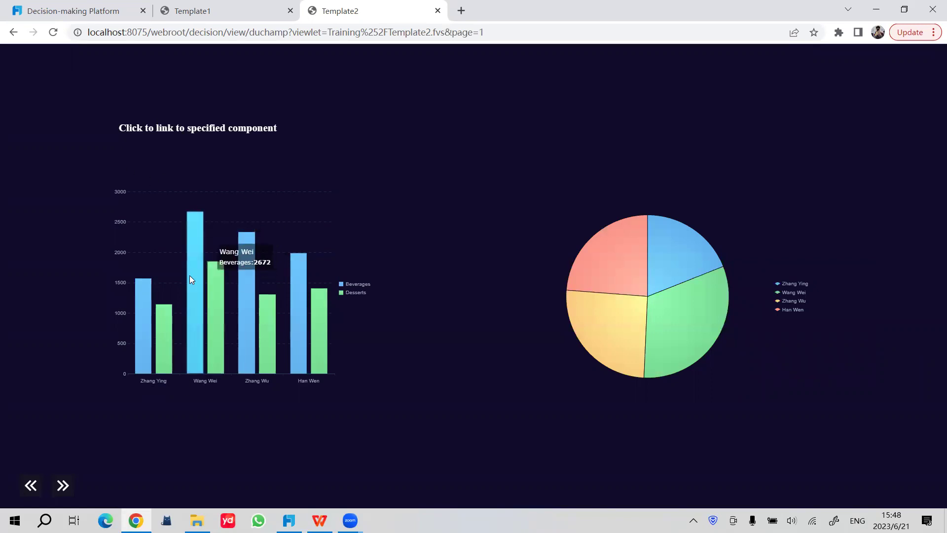
mouse_move(705, 269)
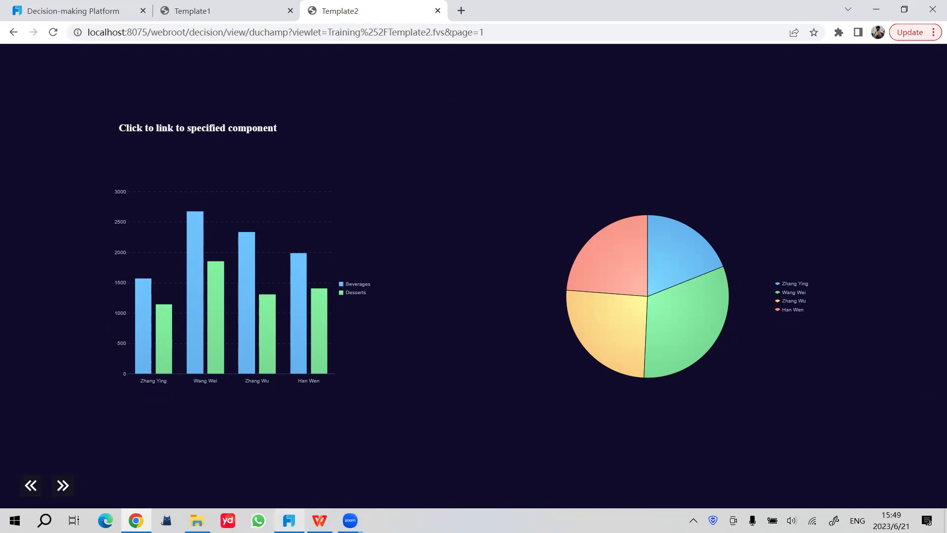
mouse_move(288, 521)
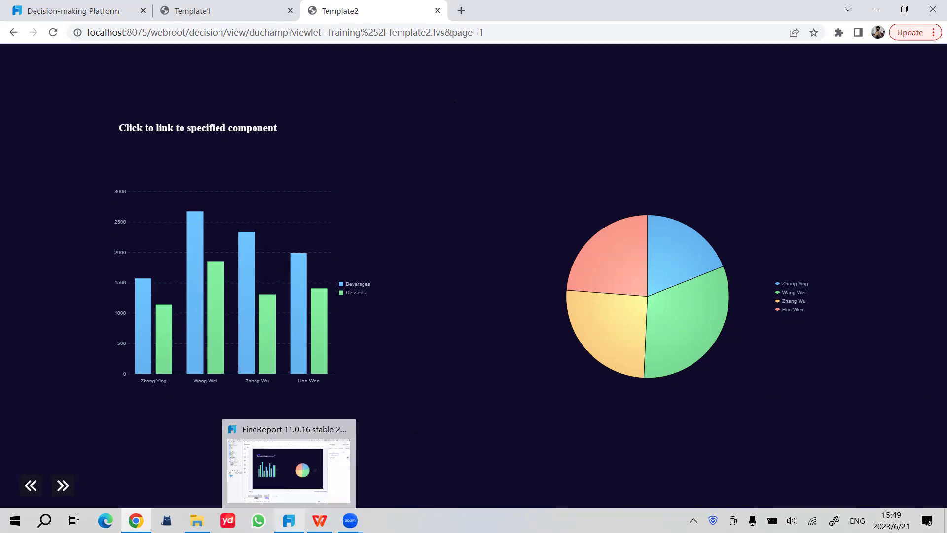
Switch to FineReport, add a title component above the pie chart on Page2 and widen it slightly
left_click(289, 468)
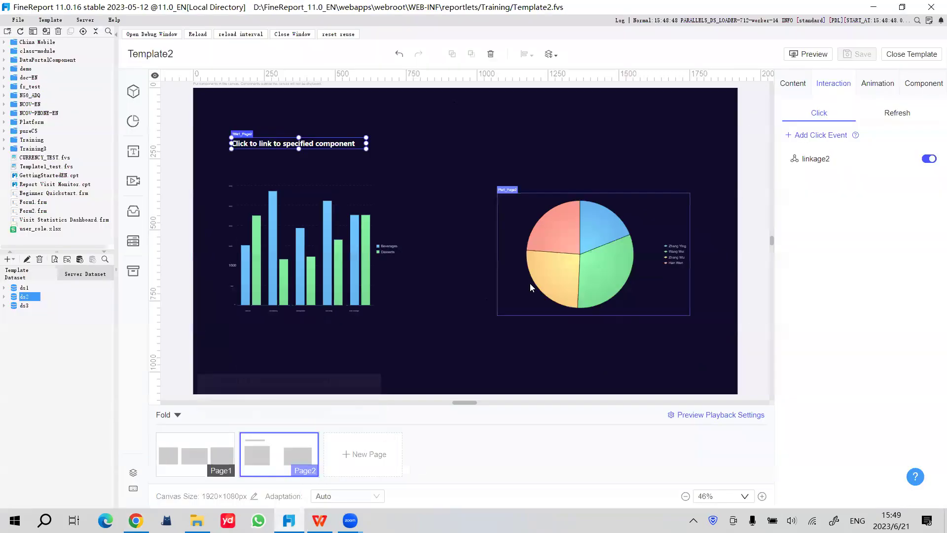
left_click(516, 142)
left_click(360, 144)
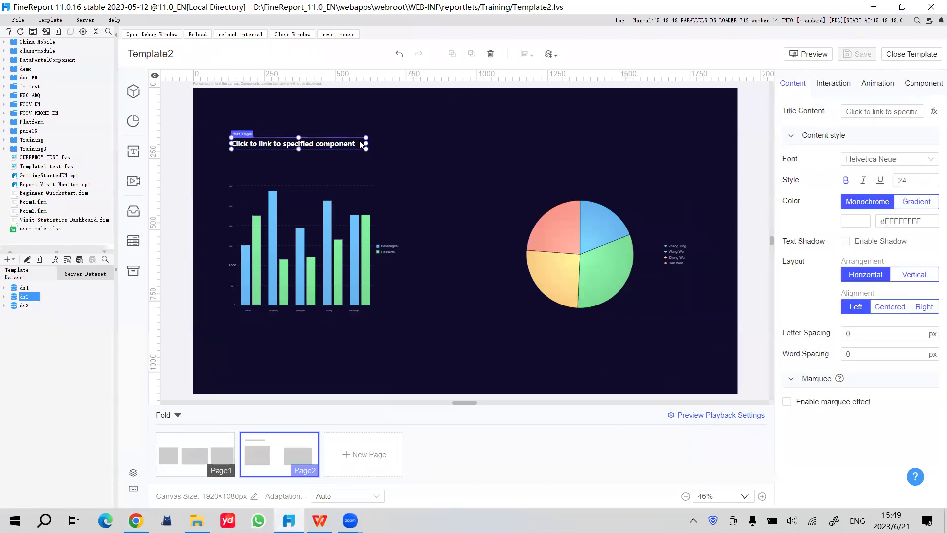
left_click(133, 151)
left_click_drag(253, 114, 683, 143)
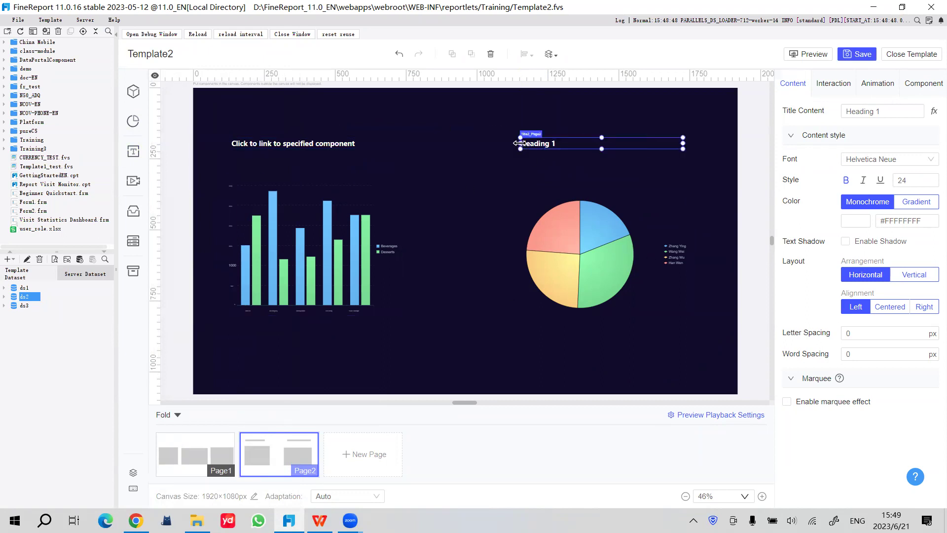
left_click_drag(520, 143, 511, 143)
Set the new title's content to "Click to link to Global component"
left_click_drag(888, 111, 807, 113)
key("Caps_Lock")
type("Click")
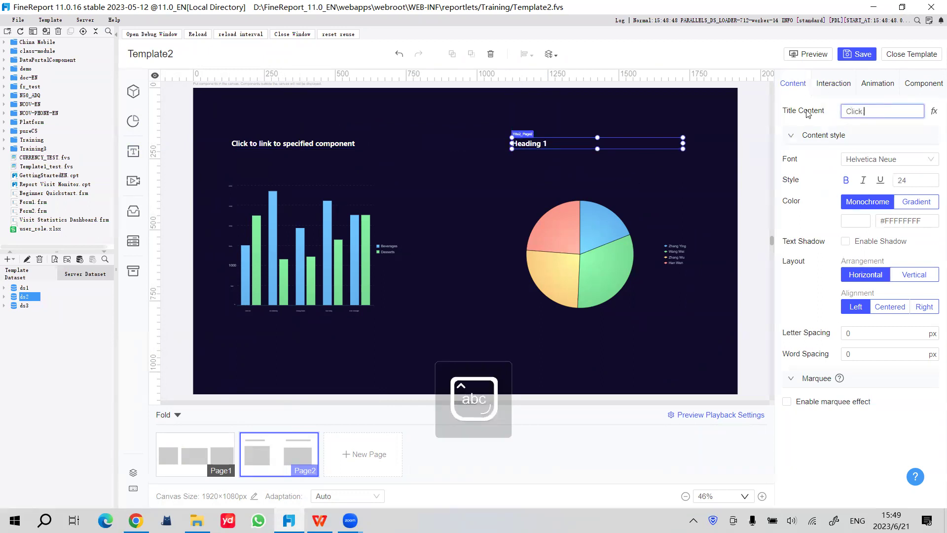
type(" to link")
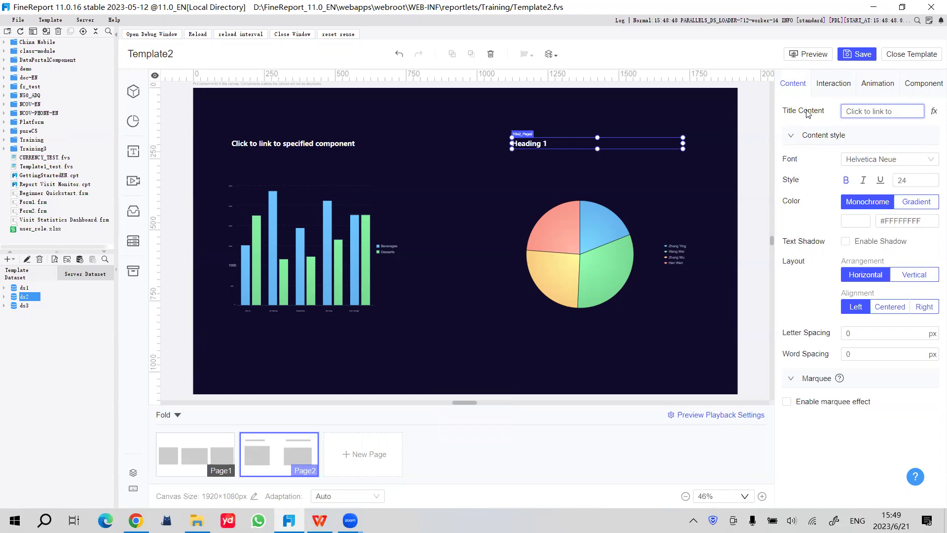
type("to")
key("Caps_Lock")
type("Glo")
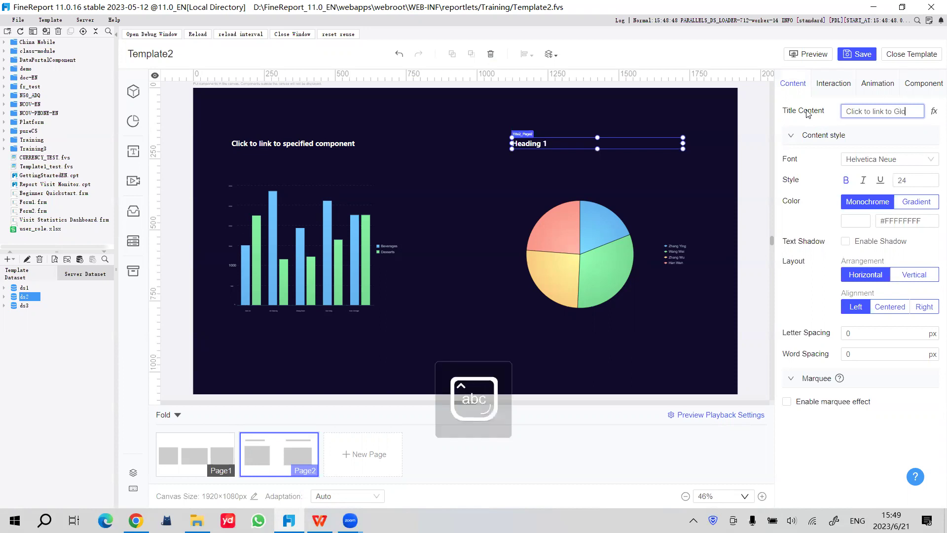
type("bal component")
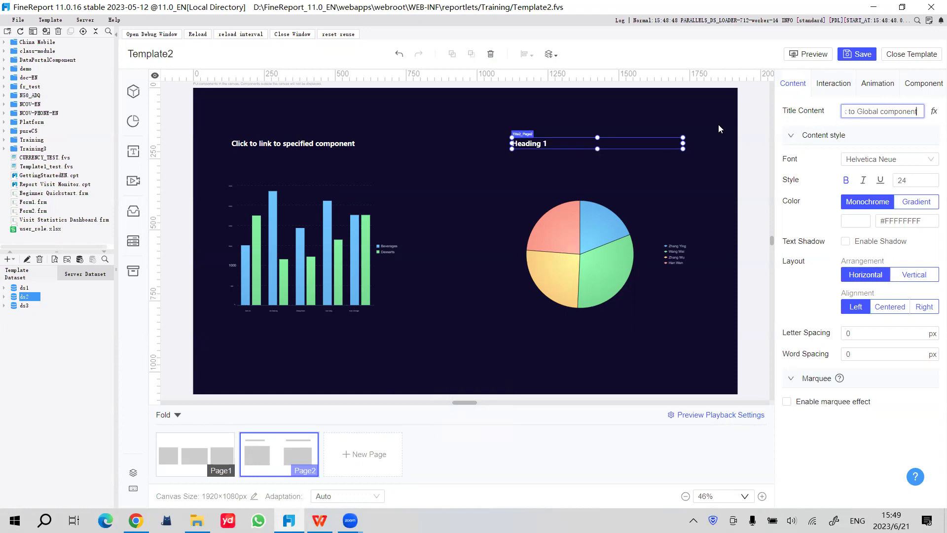
left_click(701, 118)
left_click(638, 147)
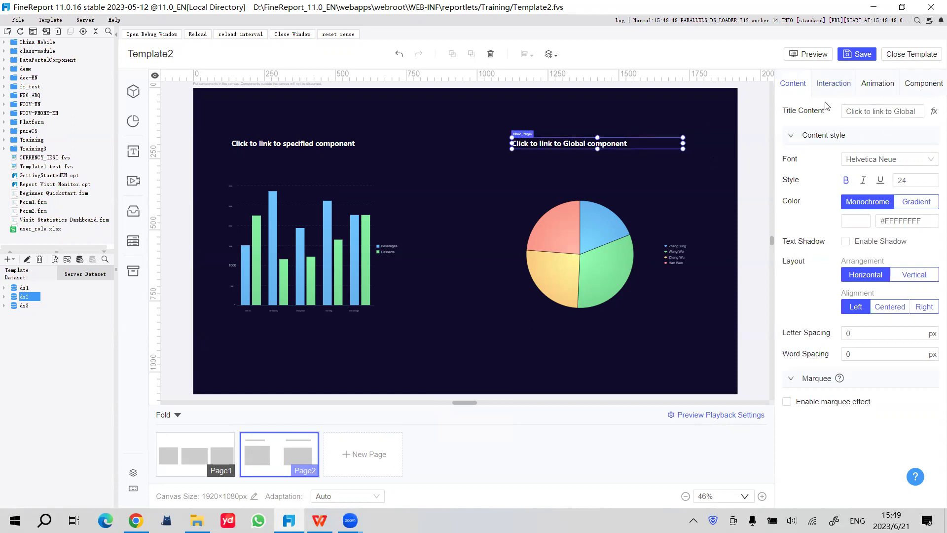
Add a component linkage click event named linkage3 to the title above the pie chart, keeping the Global scope
left_click(834, 87)
left_click(819, 136)
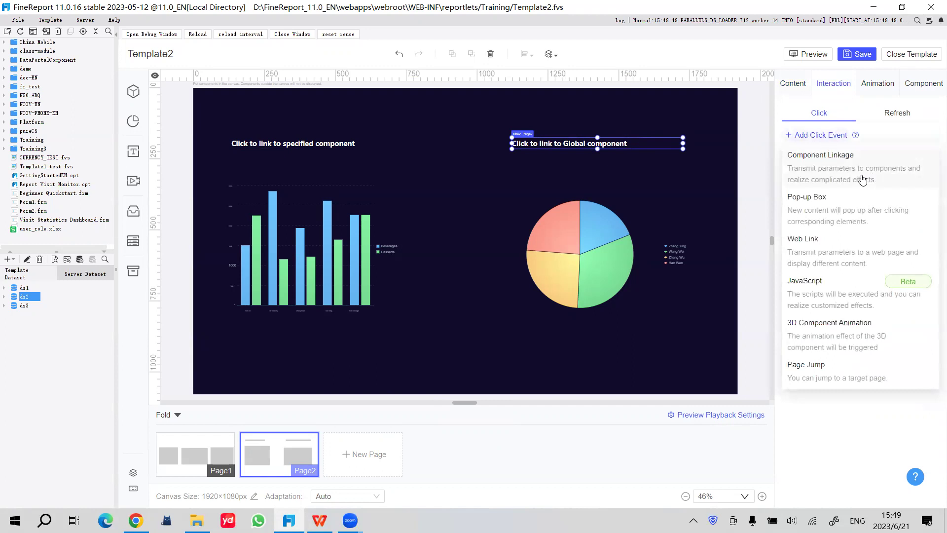
left_click(835, 164)
left_click(444, 153)
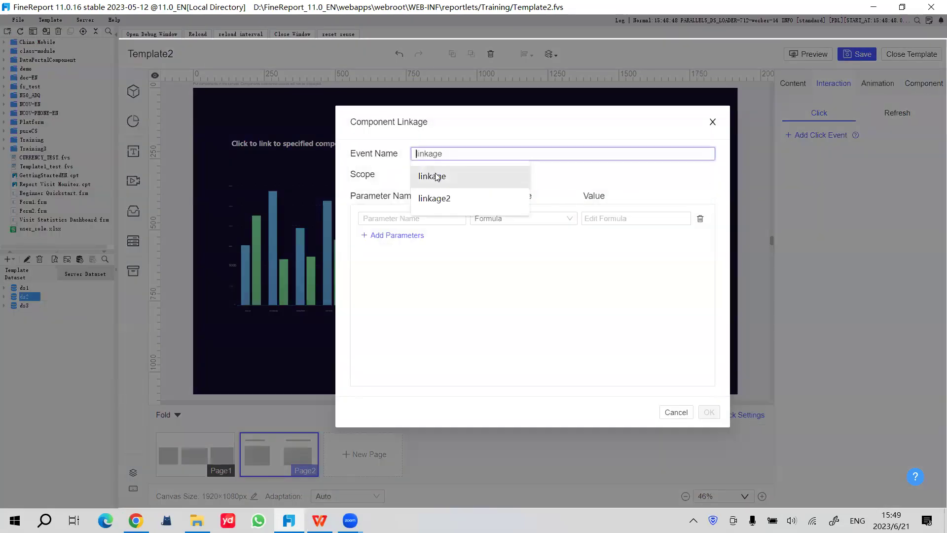
left_click(452, 176)
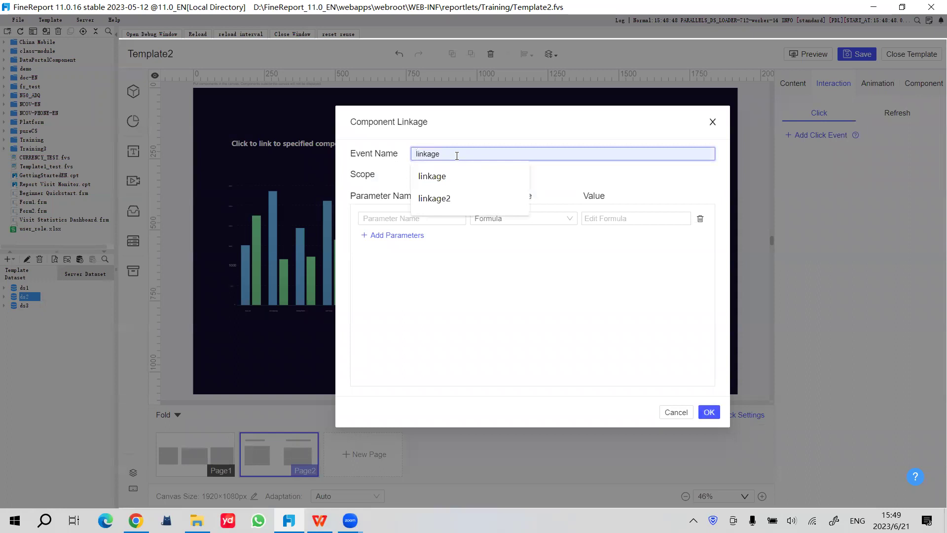
type("3")
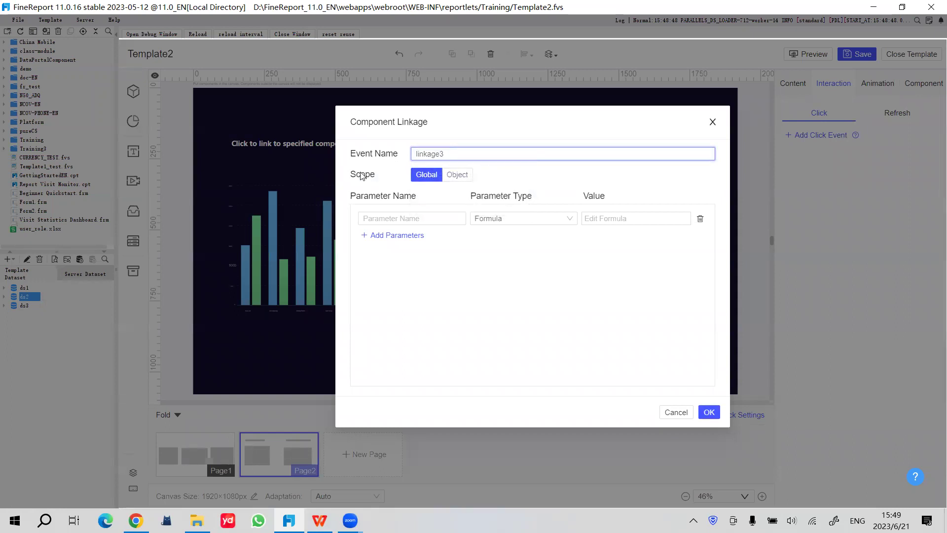
Give the linkage a parameter named area of type Custom with the value East China
left_click(404, 217)
type("area")
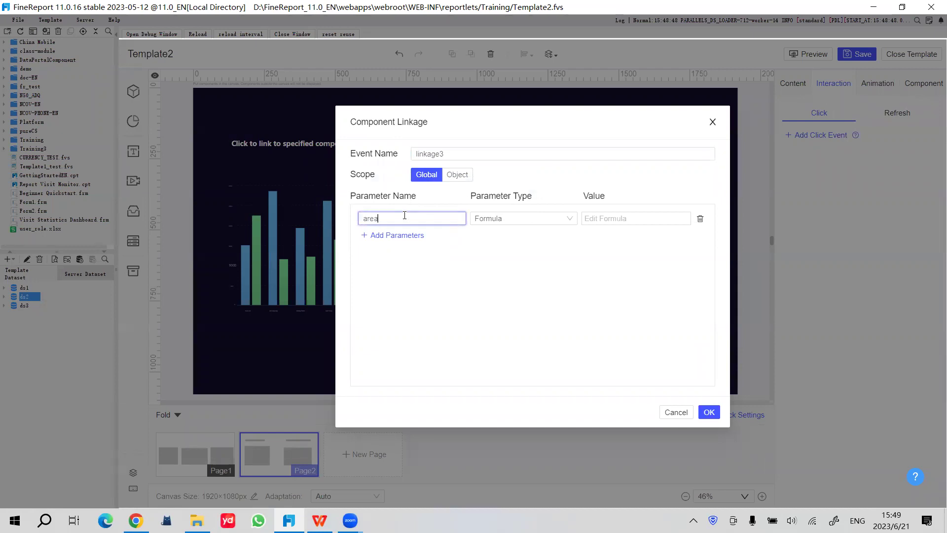
key("ctrl+a")
left_click(528, 219)
left_click(524, 252)
left_click(625, 219)
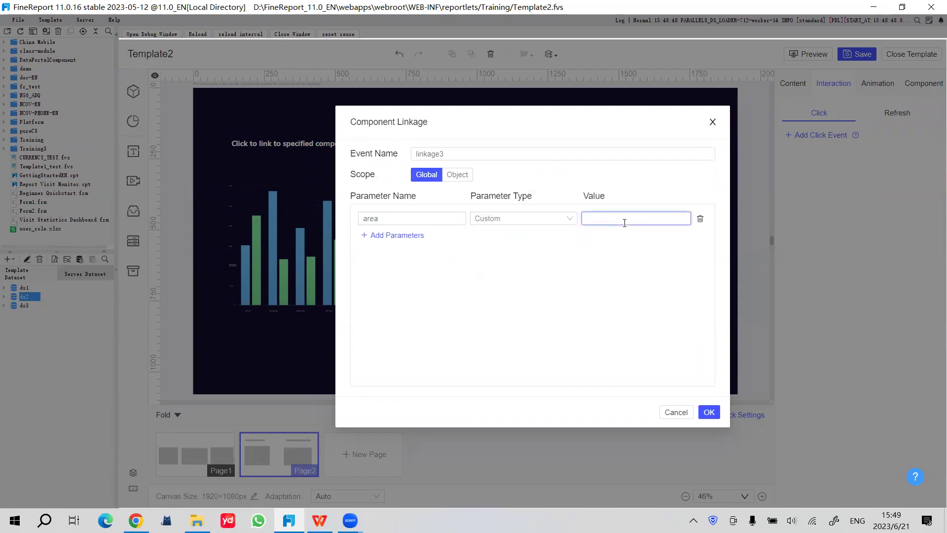
key("shift")
type("E")
key("Caps_Lock")
type("ast China")
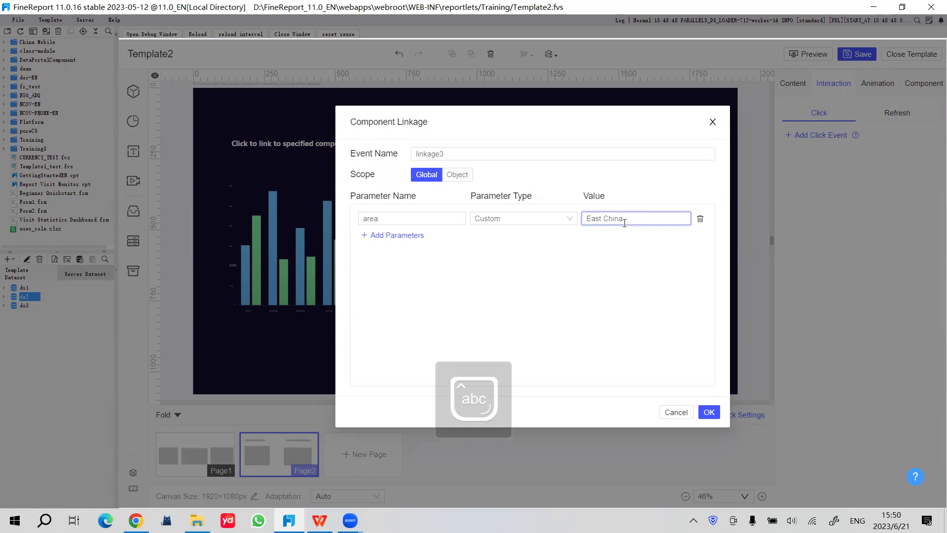
Confirm the linkage3 event and save the template
left_click(709, 412)
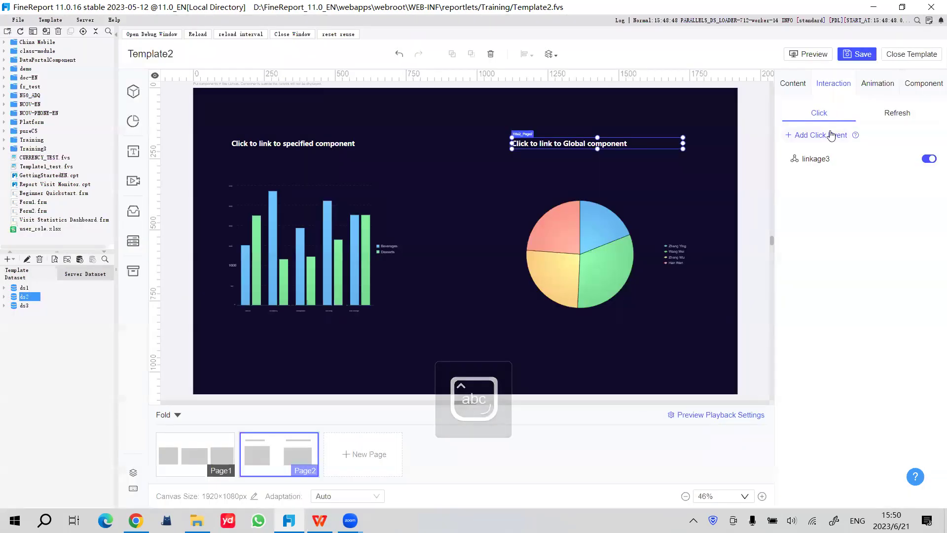
left_click(863, 56)
left_click(790, 51)
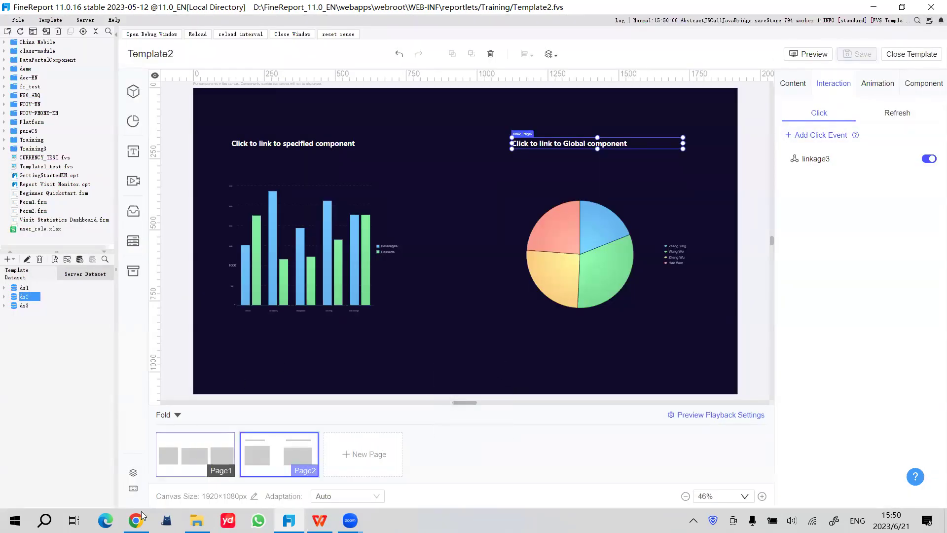
Switch to Chrome, reload the Template2 preview and test the linkages of both the specified-component and Global titles
left_click(354, 31)
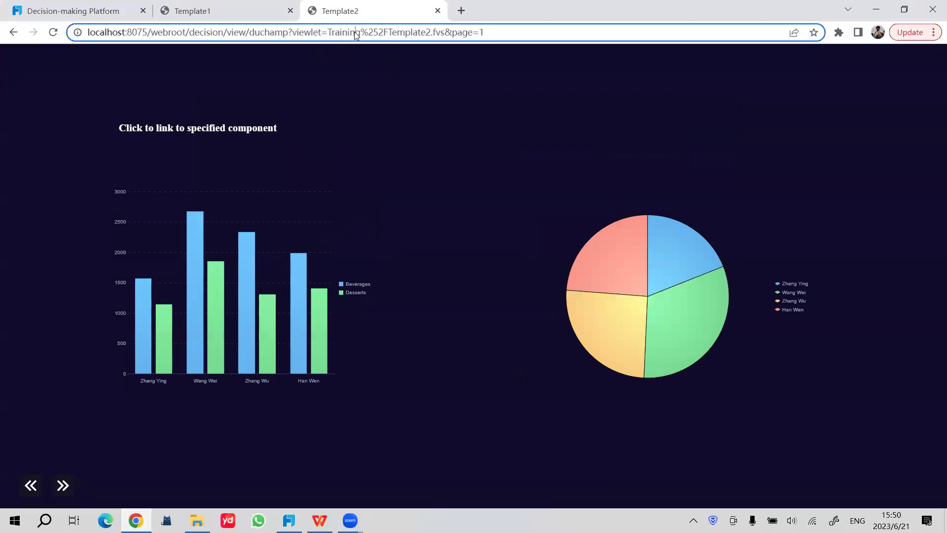
key("Return")
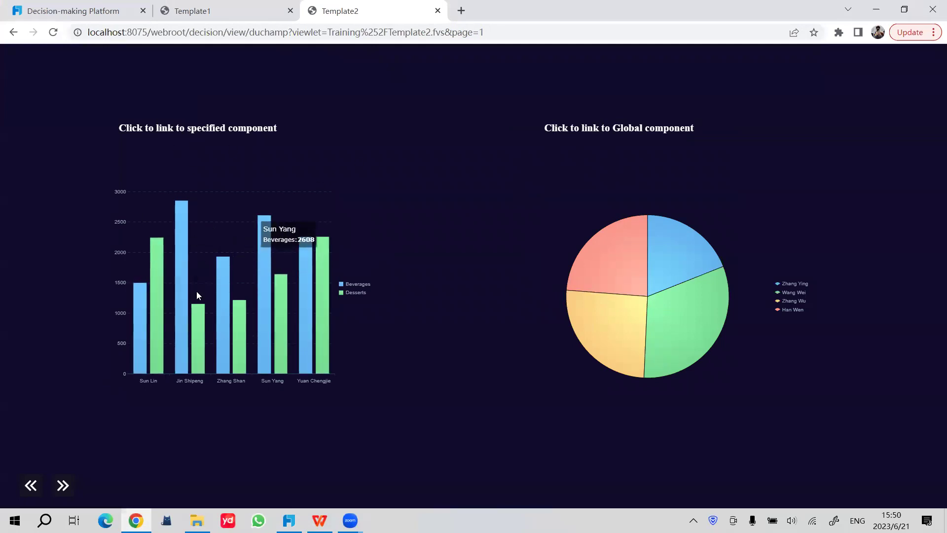
left_click(207, 131)
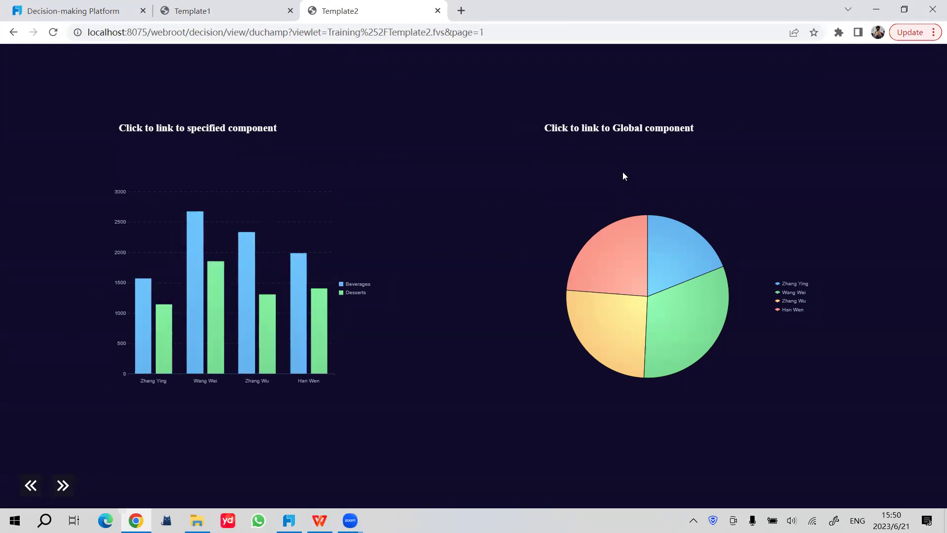
left_click(679, 131)
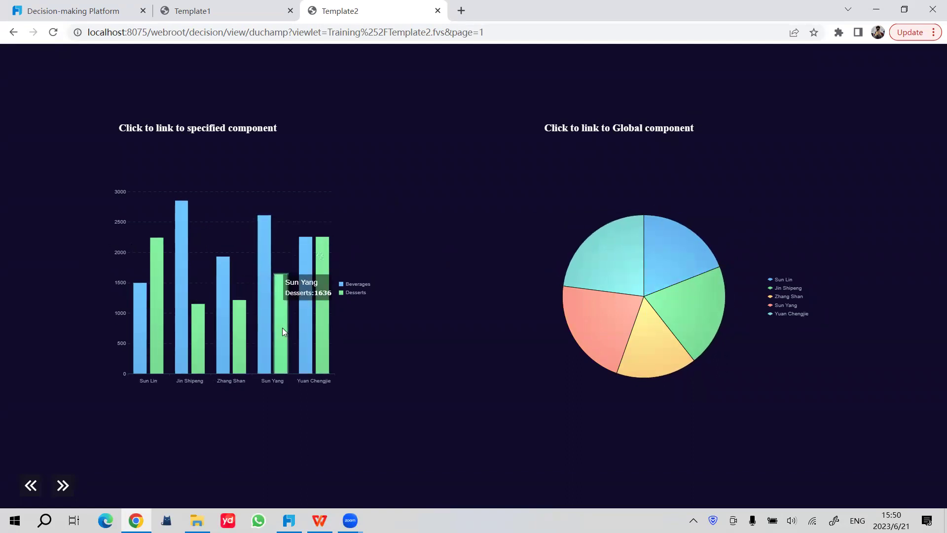
Switch to FineReport, review the scope and parameter settings of linkage3 and close them without changes
left_click(288, 521)
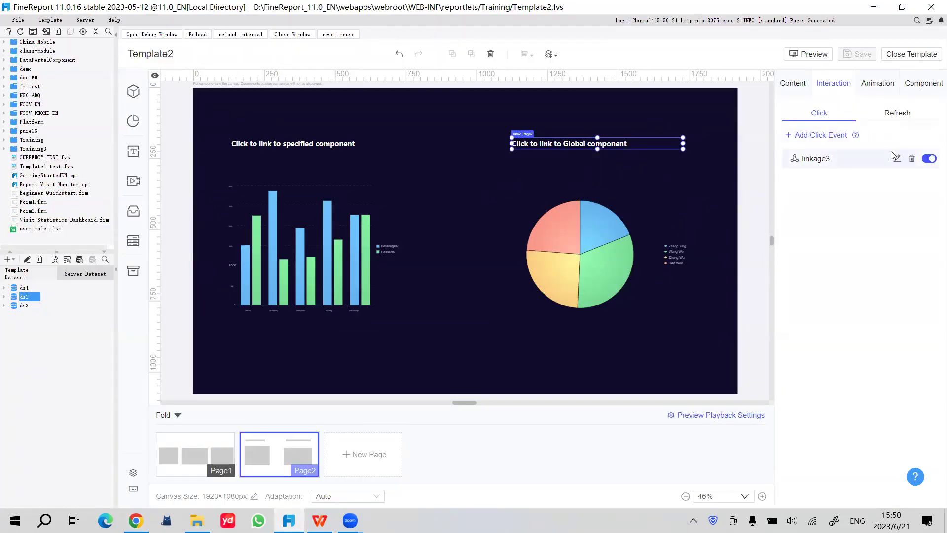
left_click(900, 158)
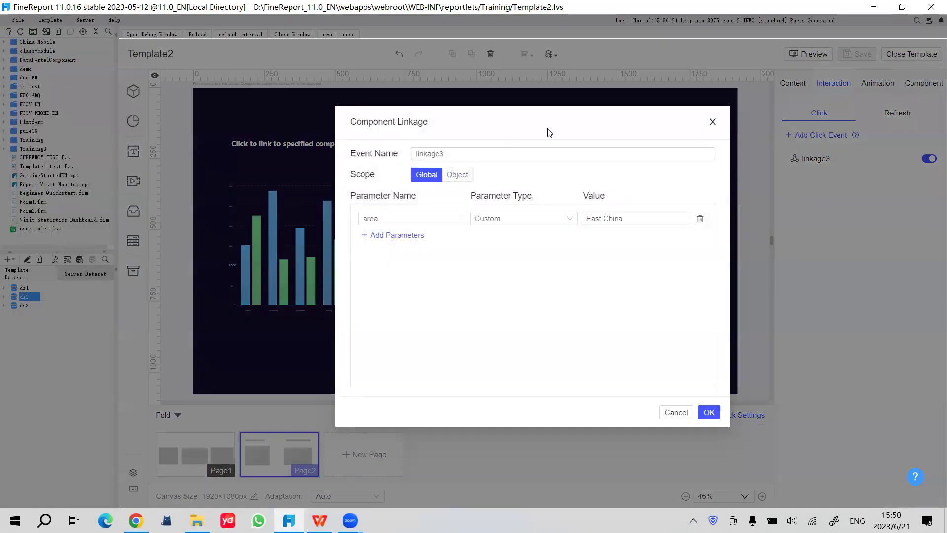
left_click(713, 122)
left_click(383, 321)
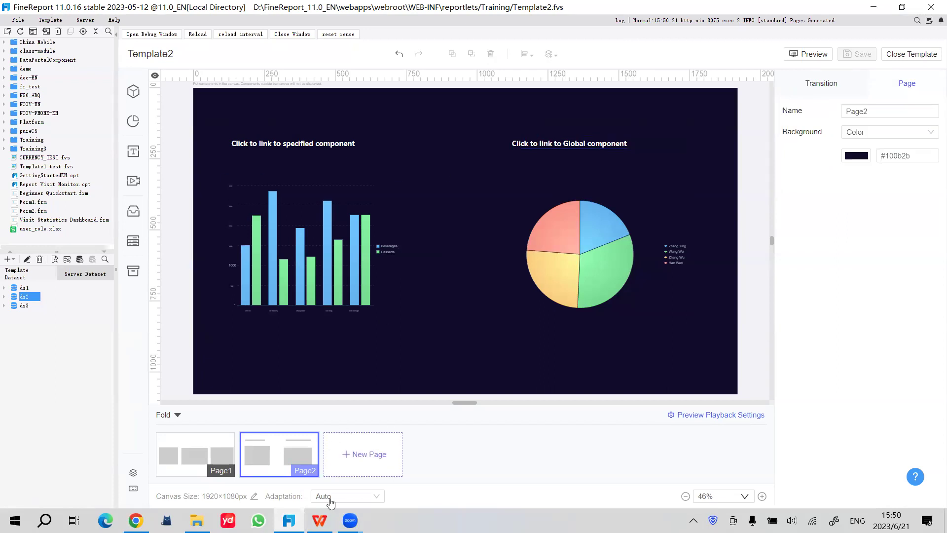
Switch to the FVS Basic20230621.pptx presentation in WPS and view the slides from Preparation to Concepts and types of widgets
left_click(320, 521)
left_click(110, 263)
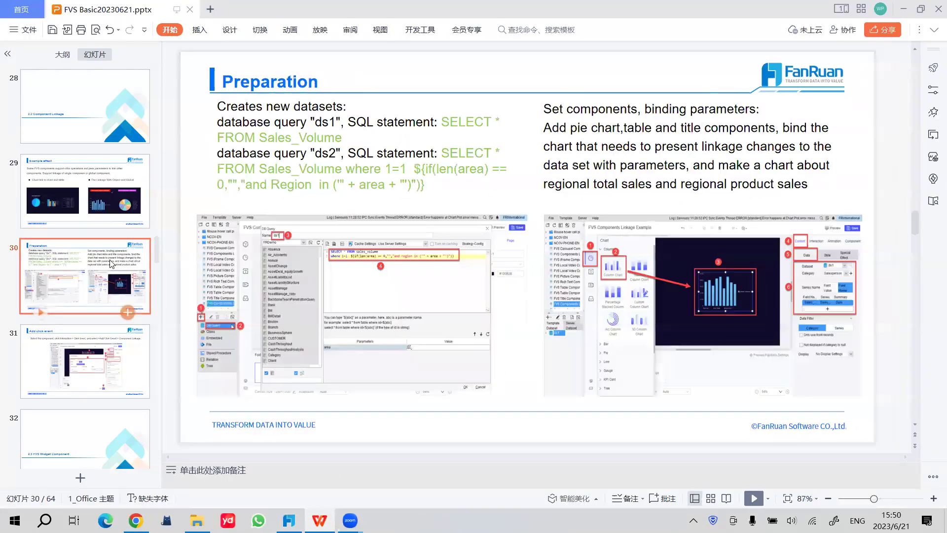
key("Down")
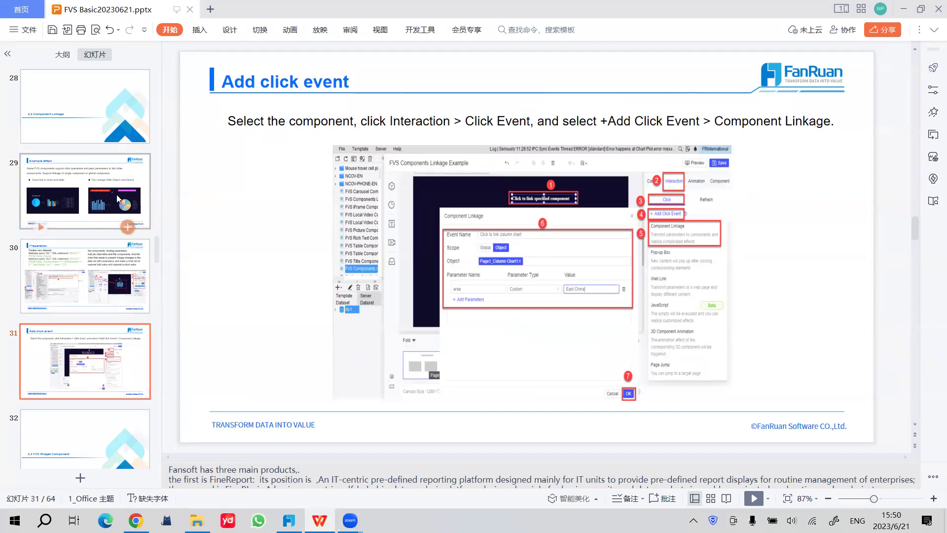
scroll(80, 261, "down", 2)
left_click(79, 281)
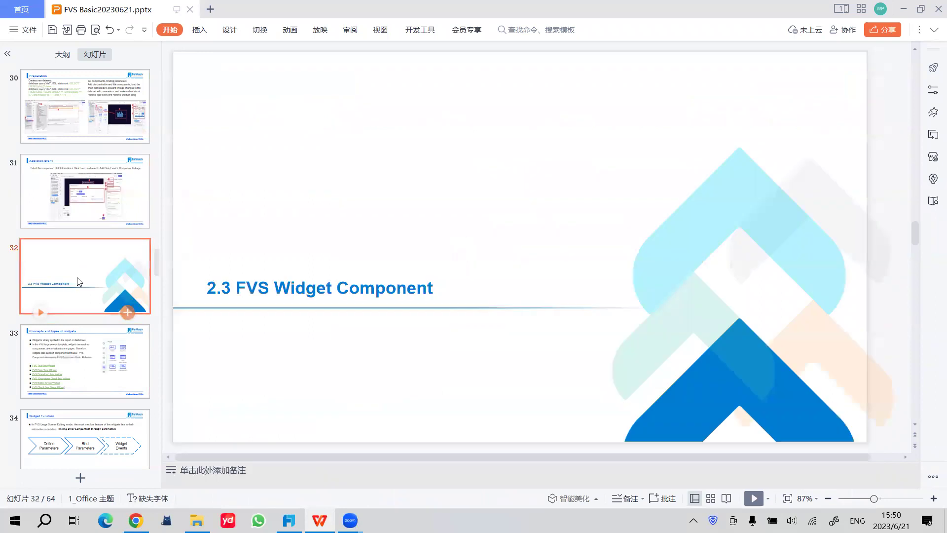
scroll(106, 268, "down", 1)
left_click(100, 275)
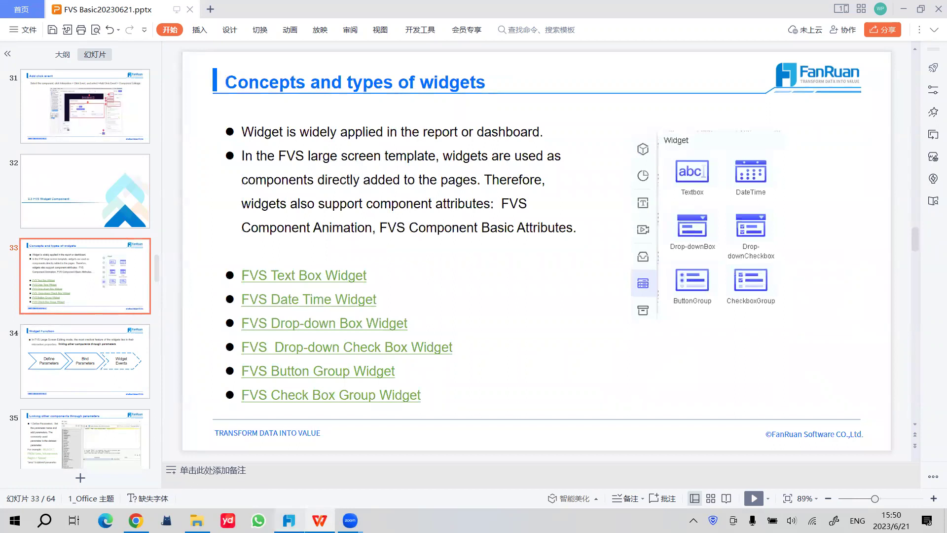
Switch to FineReport and examine the click event types available for the "Click to link to specified component" title
left_click(288, 520)
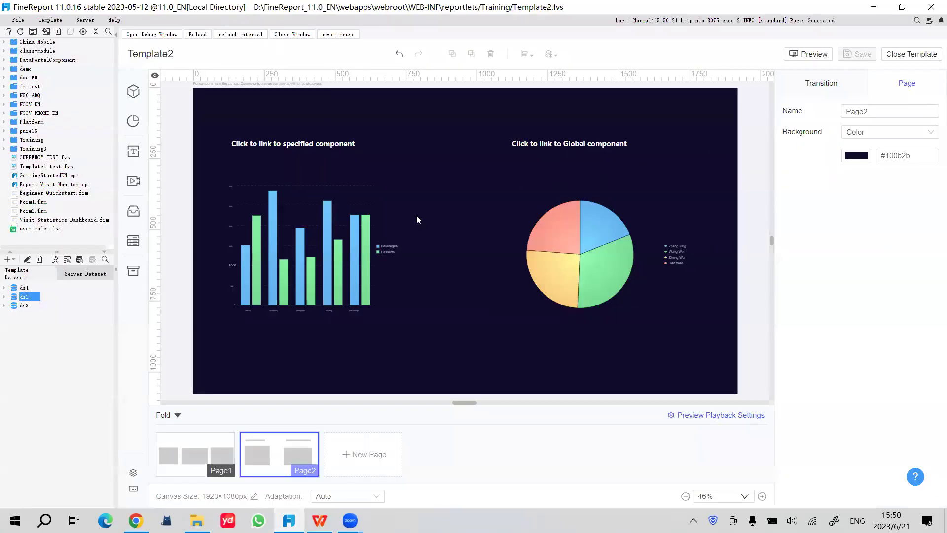
left_click(334, 143)
left_click(833, 84)
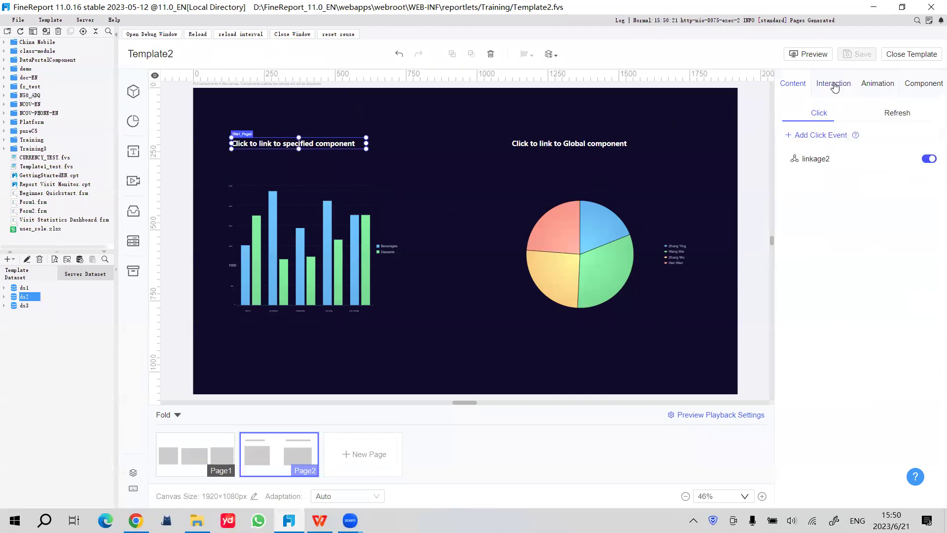
left_click(822, 138)
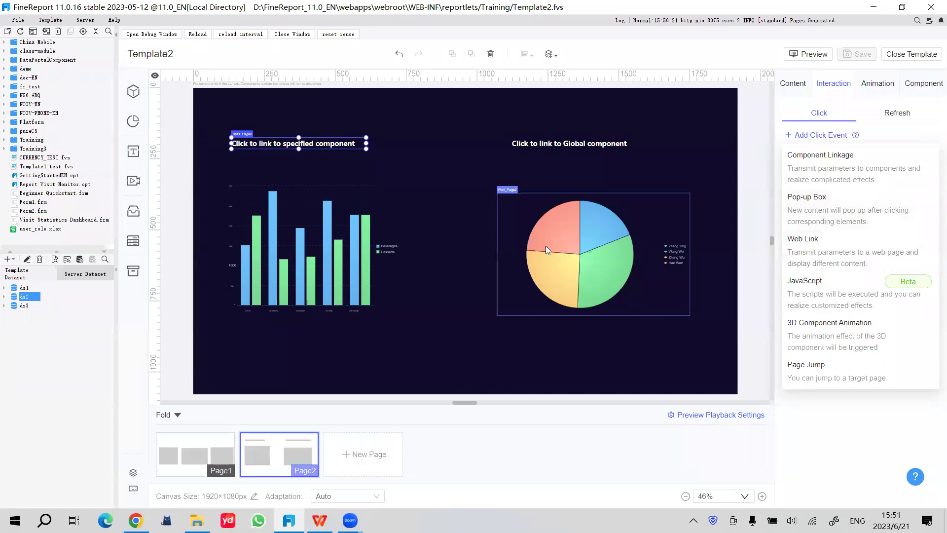
left_click(429, 219)
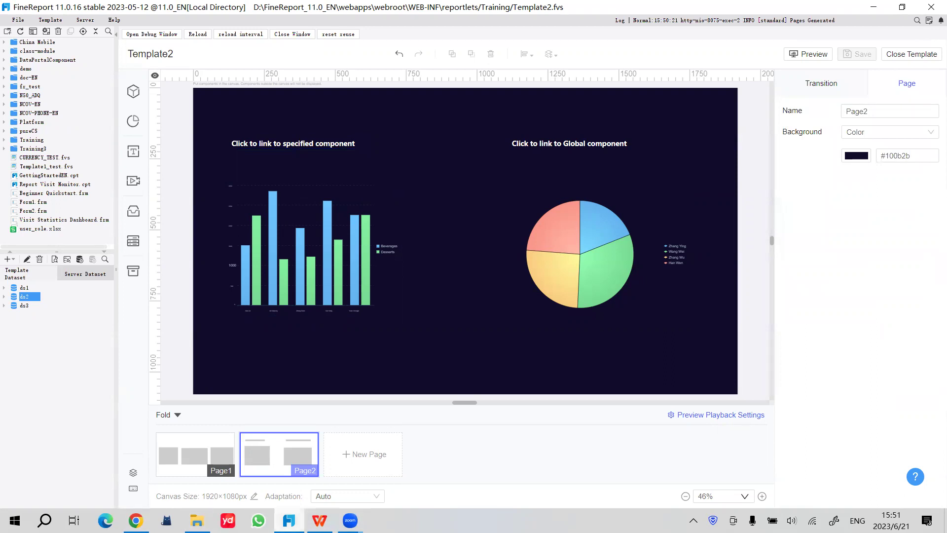
View the FVS Widget Component and Concepts and types of widgets slides in WPS, and return to FineReport
left_click(320, 520)
left_click(98, 206)
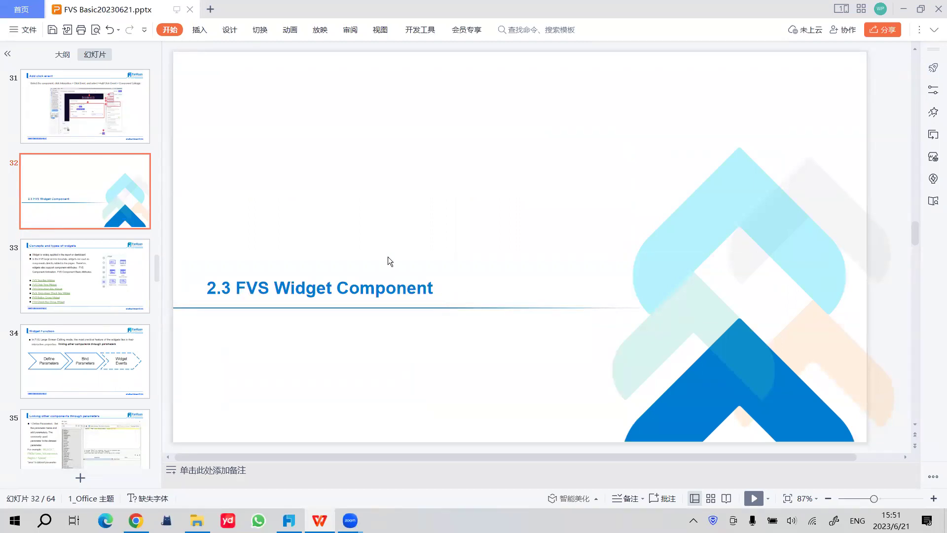
left_click(105, 270)
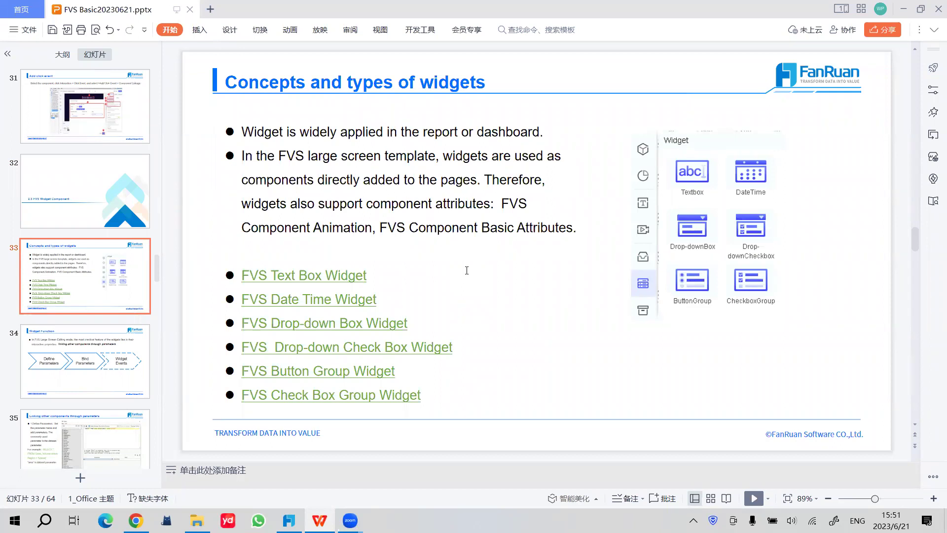
left_click(289, 520)
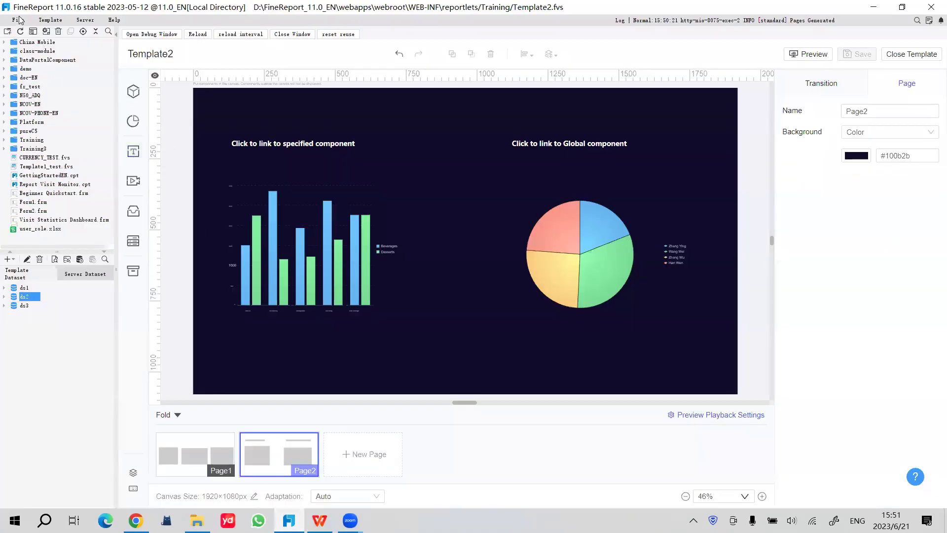
left_click(18, 20)
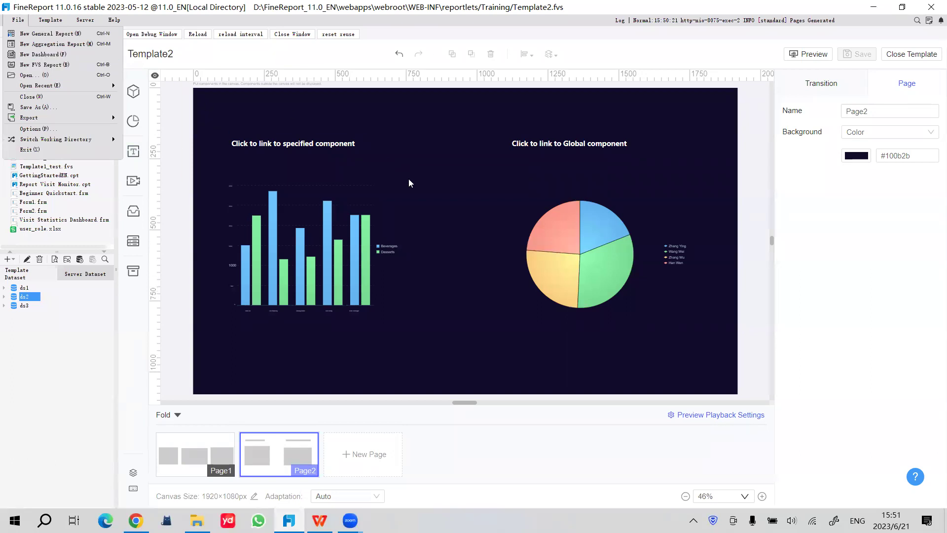
left_click(287, 349)
Add a Drop-downBox widget to Page1 and place it, widened, above the sales table
left_click(195, 454)
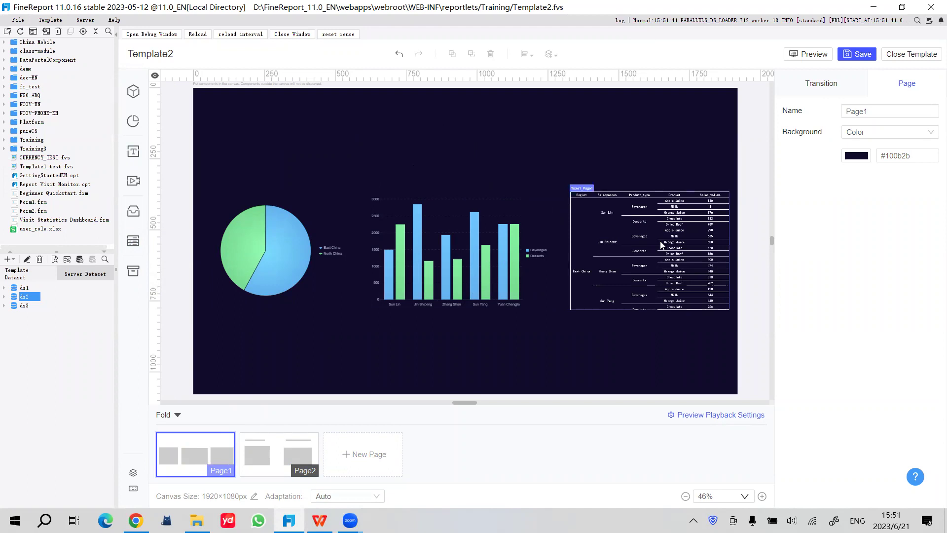
left_click(133, 241)
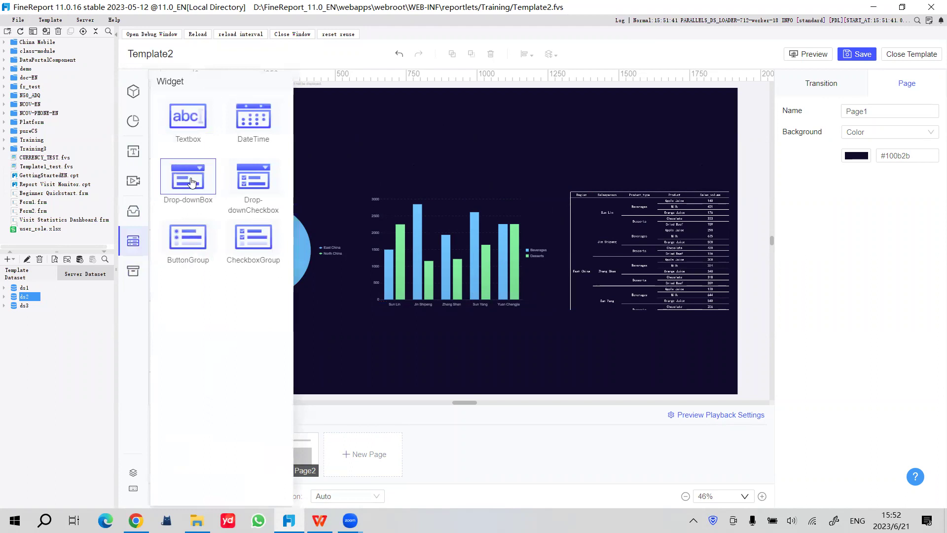
left_click_drag(188, 178, 552, 153)
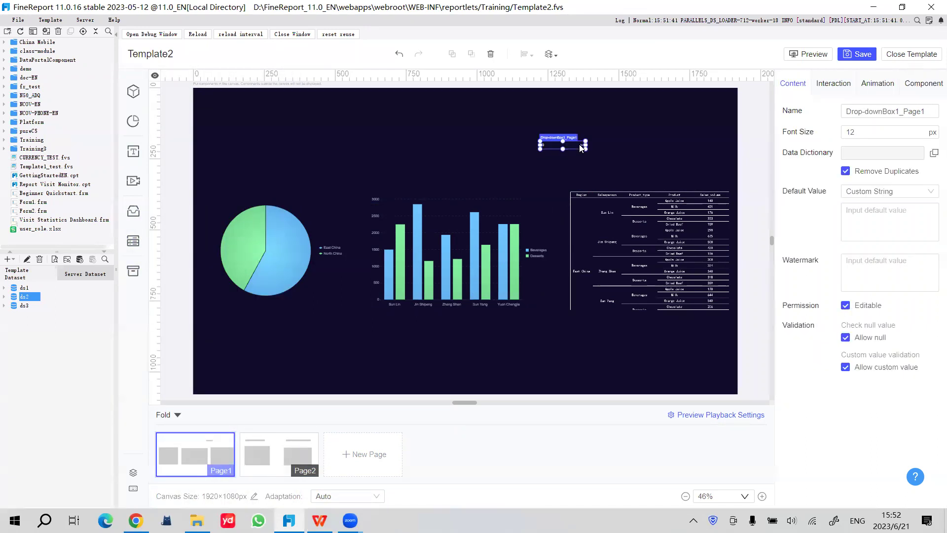
left_click_drag(618, 147, 658, 141)
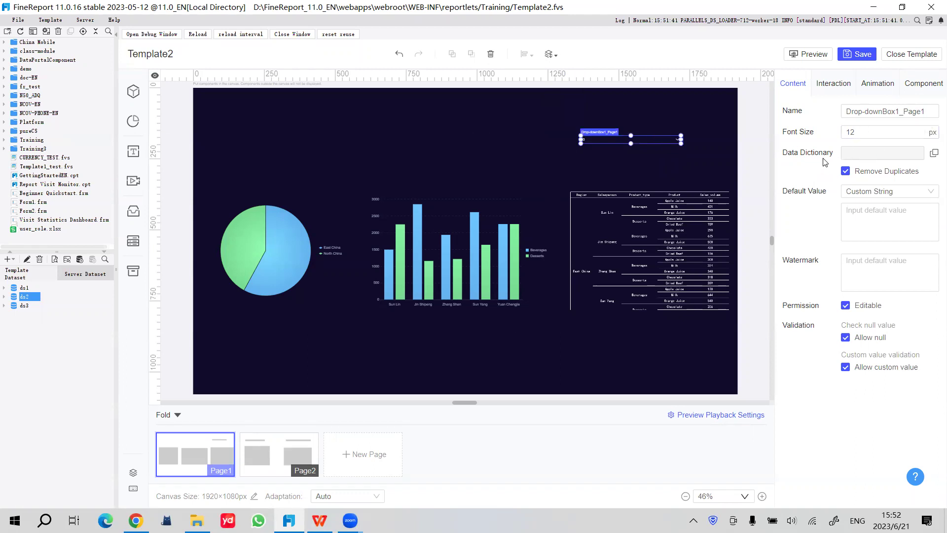
Set the drop-down box's data dictionary type to Data Query, choose its dataset, and save the template
left_click(934, 153)
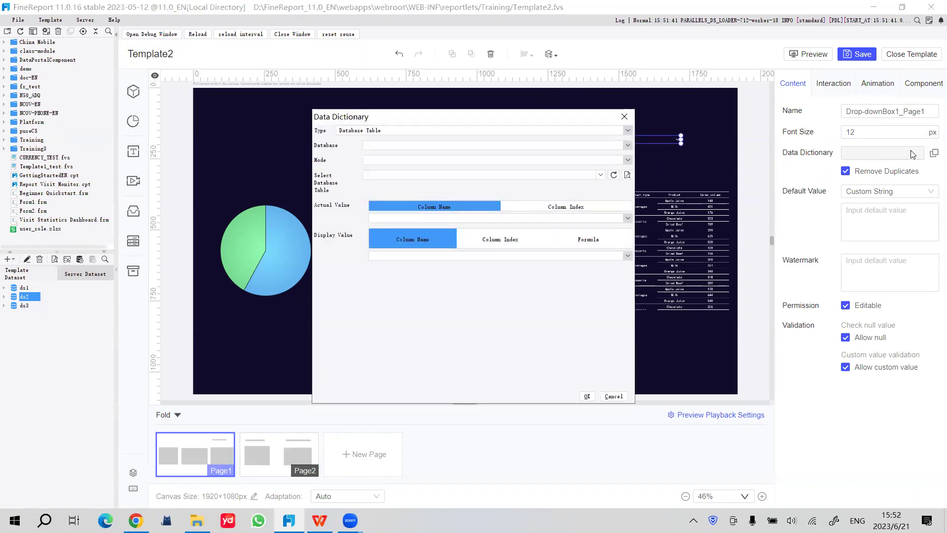
left_click(401, 131)
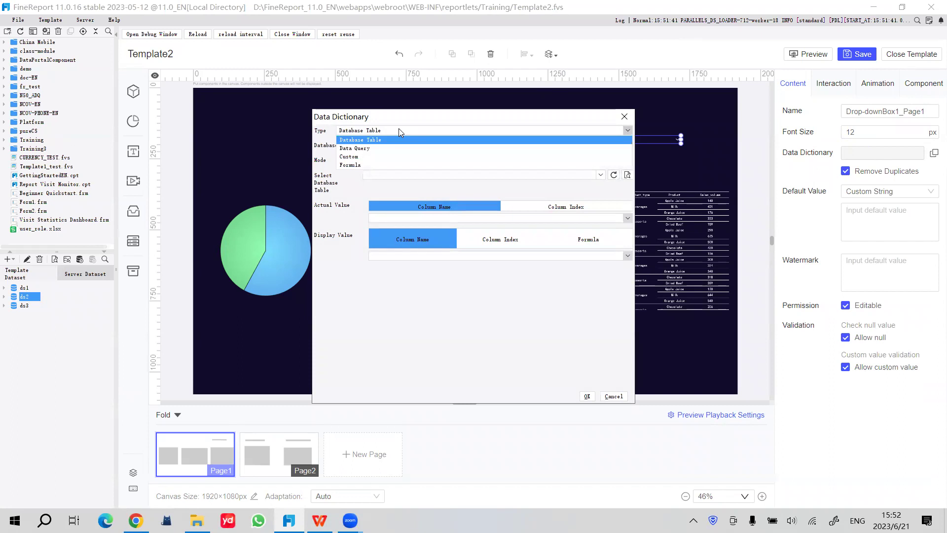
left_click(412, 148)
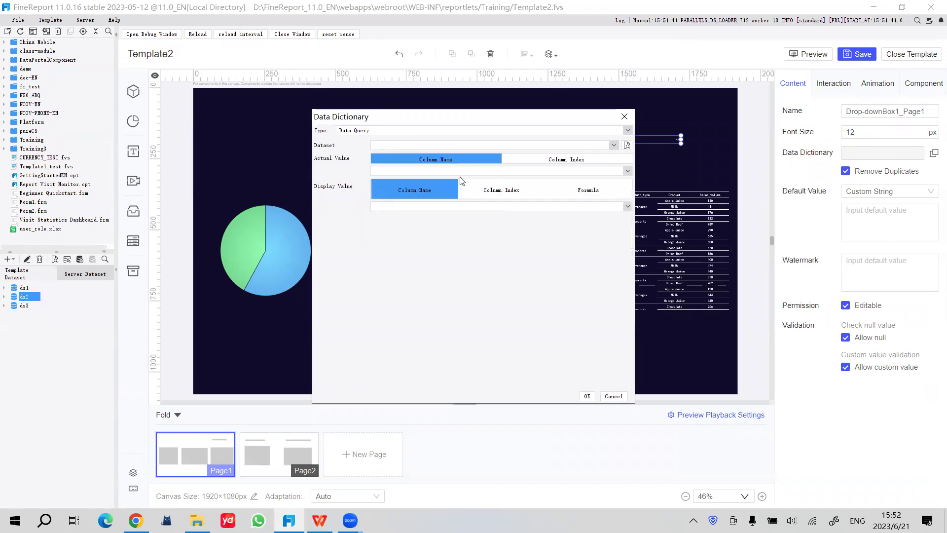
left_click(416, 148)
left_click(407, 161)
left_click(587, 396)
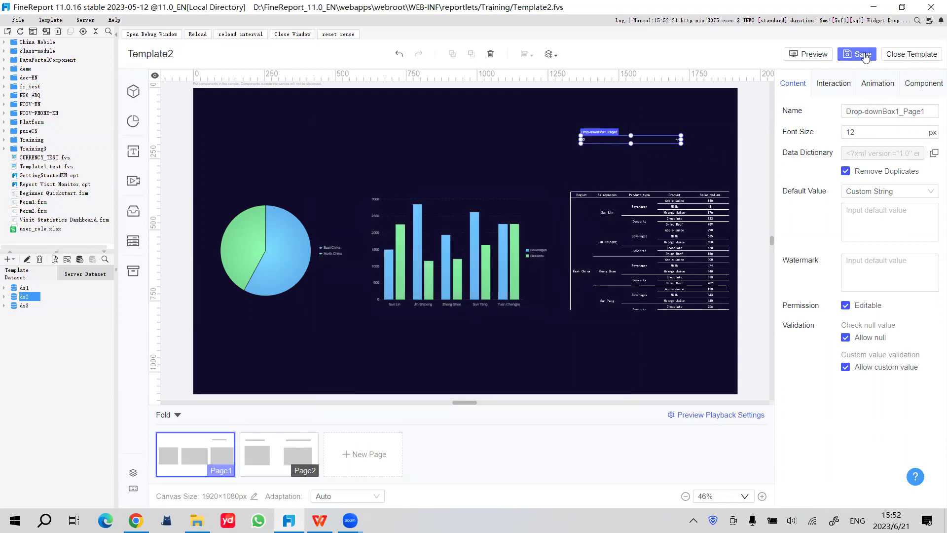
left_click(864, 54)
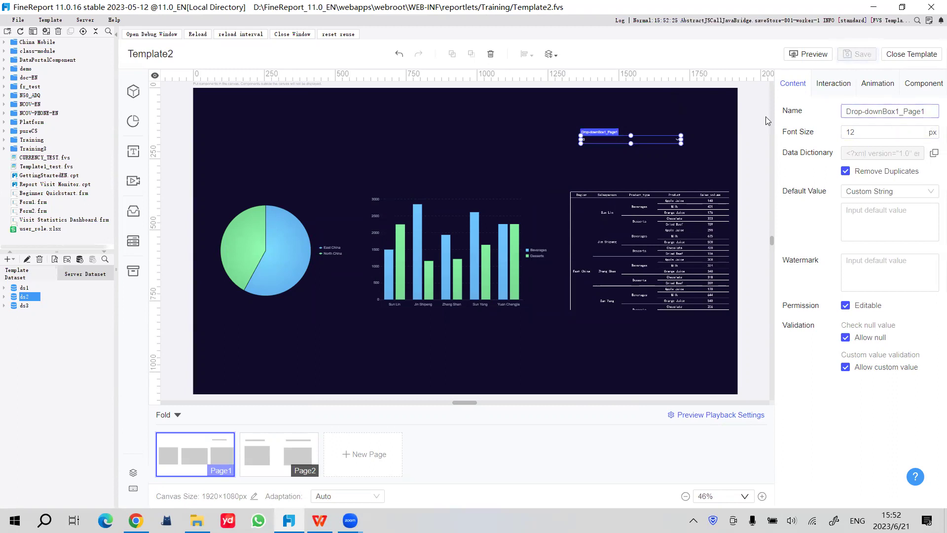
Rename the drop-down box widget to "area" and save the template
left_click_drag(929, 111, 842, 108)
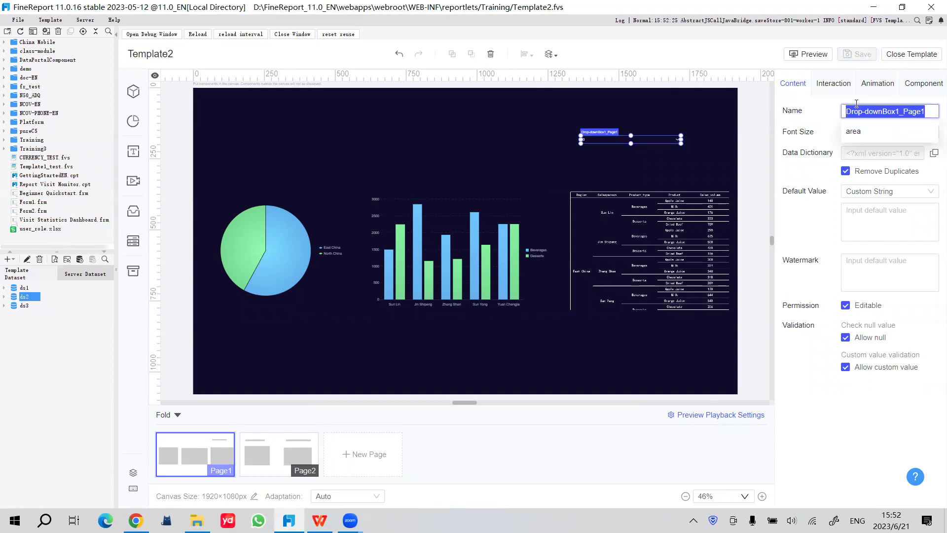
left_click(853, 132)
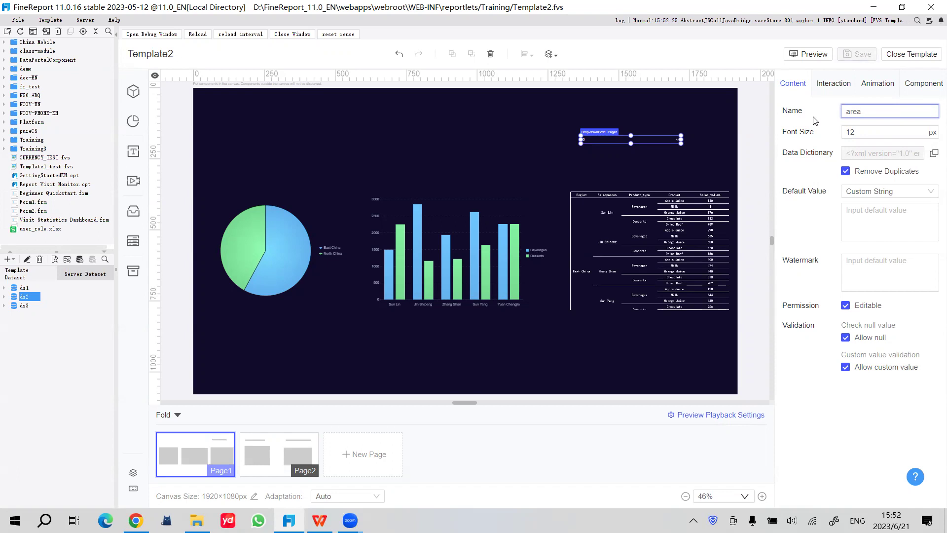
left_click(875, 112)
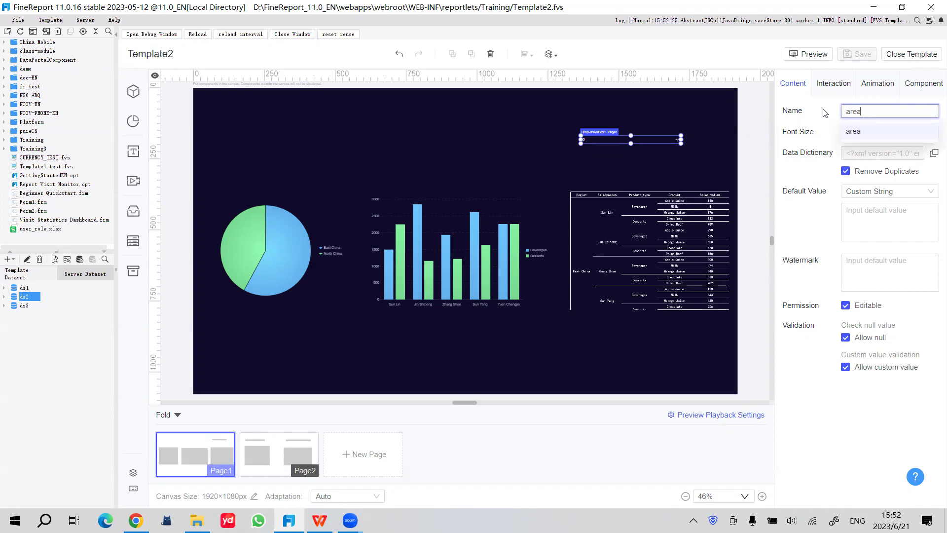
left_click(869, 129)
left_click(846, 55)
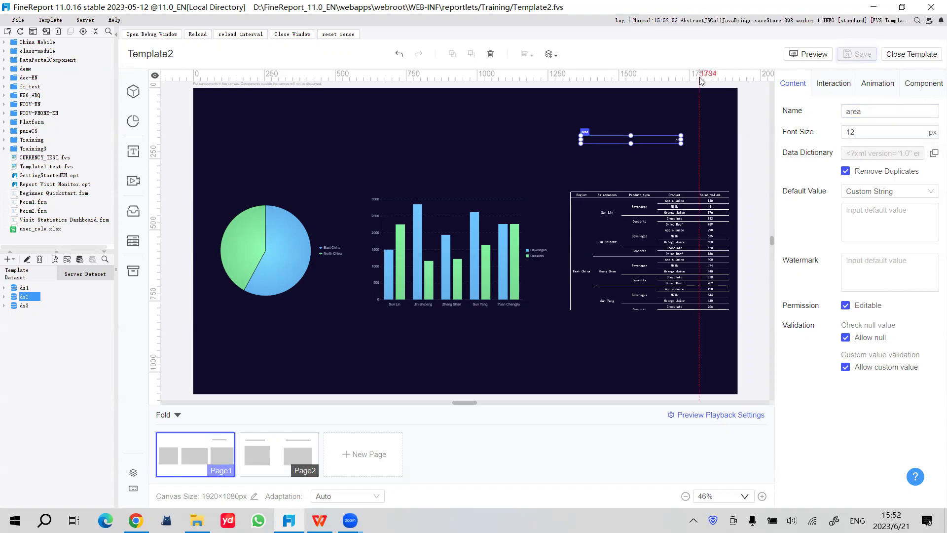
Switch to Chrome, reload the Template2 preview and go back to its first page
left_click(136, 520)
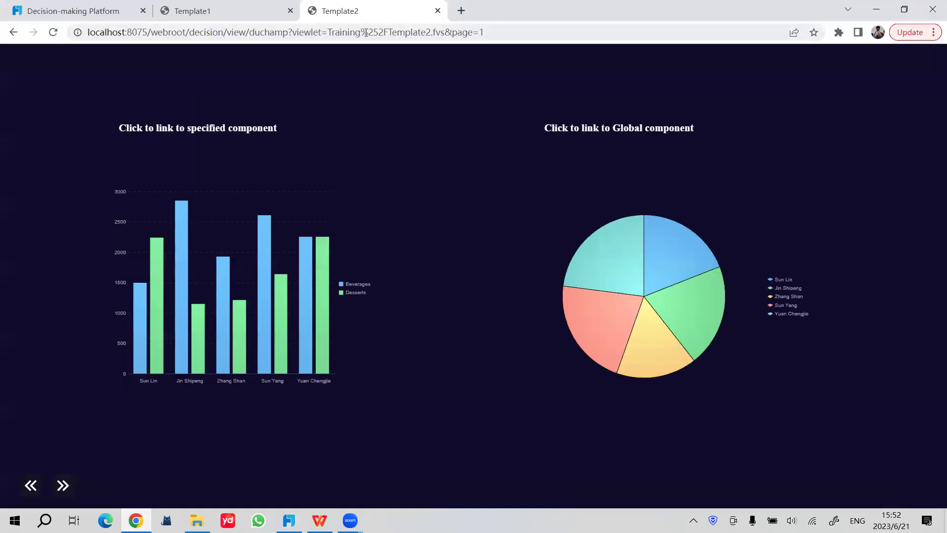
left_click(457, 32)
key("Return")
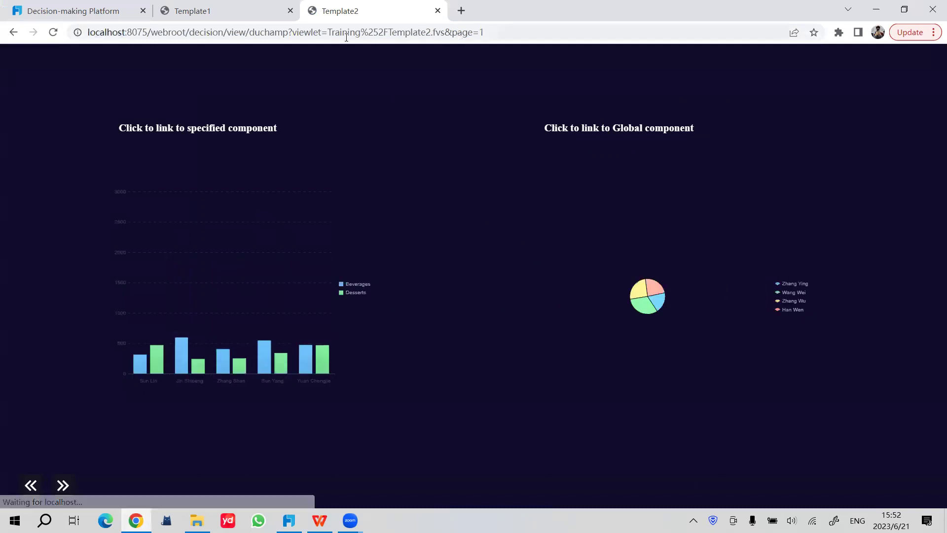
left_click(37, 488)
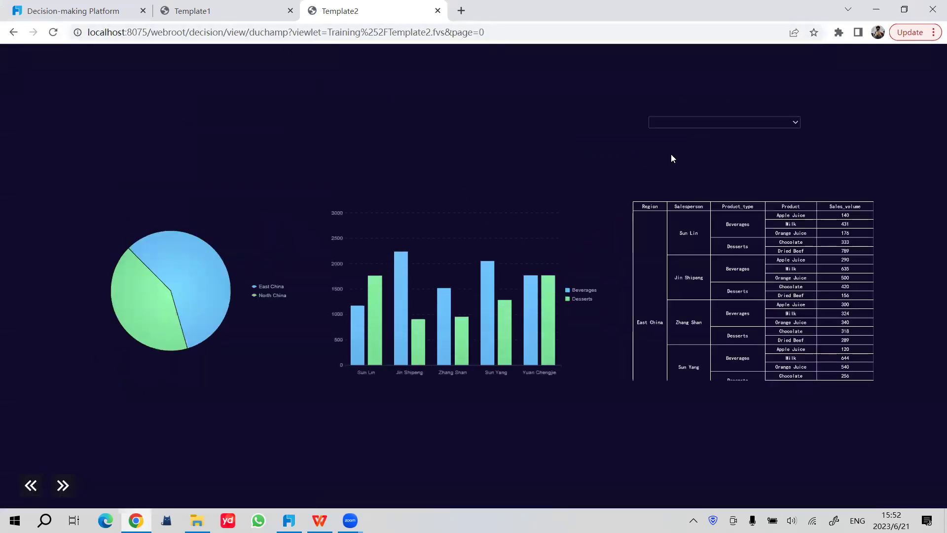
Test the drop-down box in the preview by alternately selecting East China and North China
left_click(792, 124)
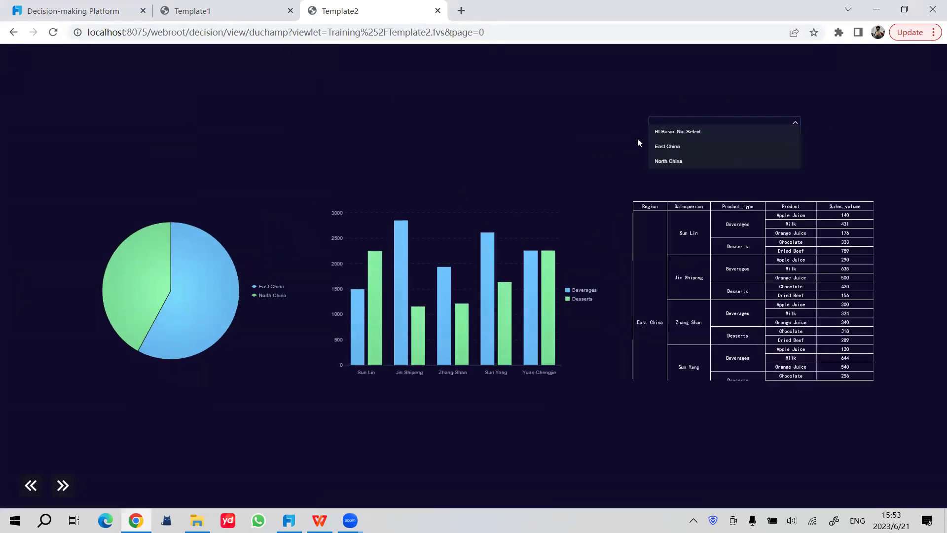
left_click(674, 146)
left_click(694, 123)
left_click(669, 160)
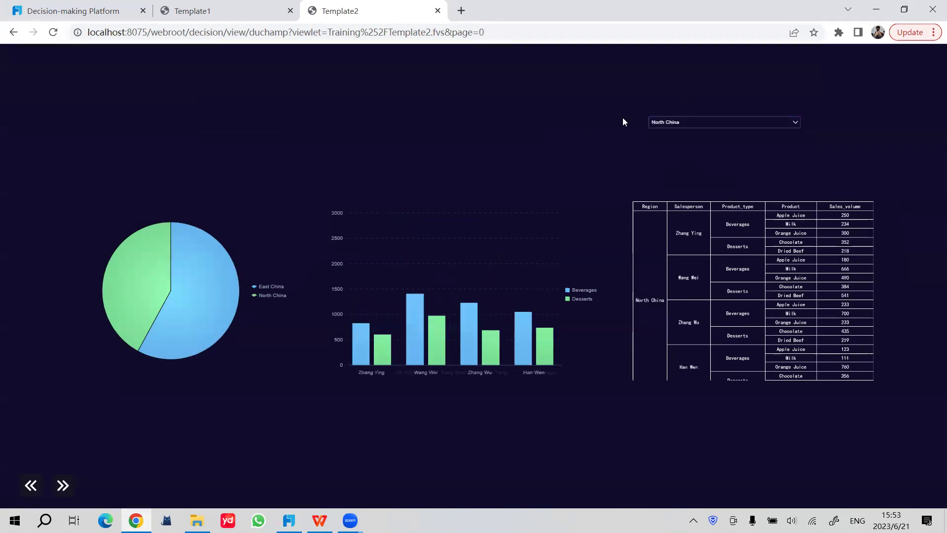
left_click(719, 125)
left_click(664, 145)
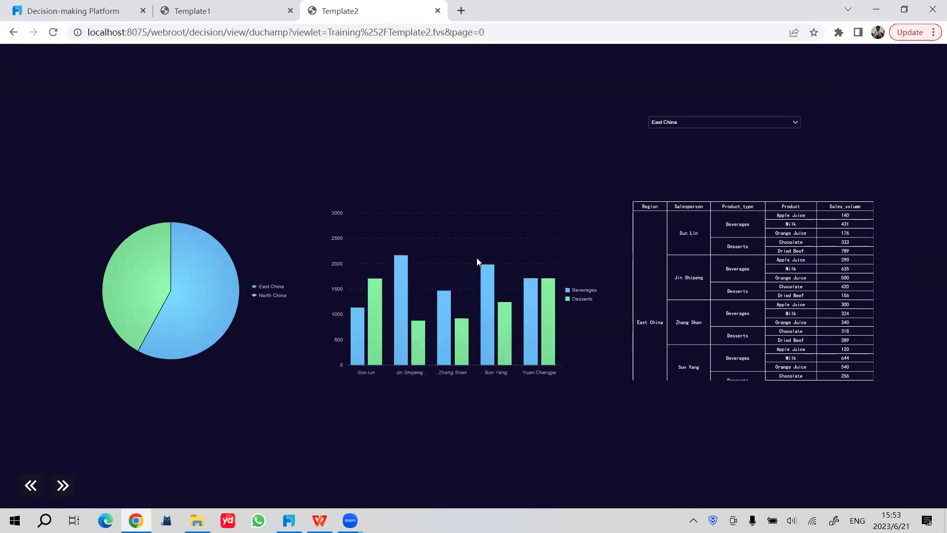
left_click(706, 122)
left_click(725, 161)
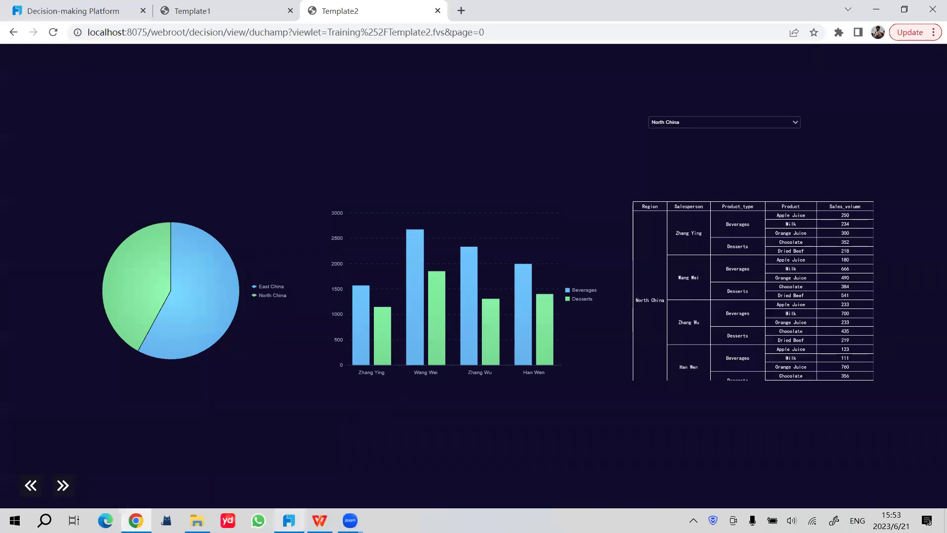
Switch to the WPS presentation and view the slides from Widget Function to 3.1 Multi-page Introduction
left_click(289, 520)
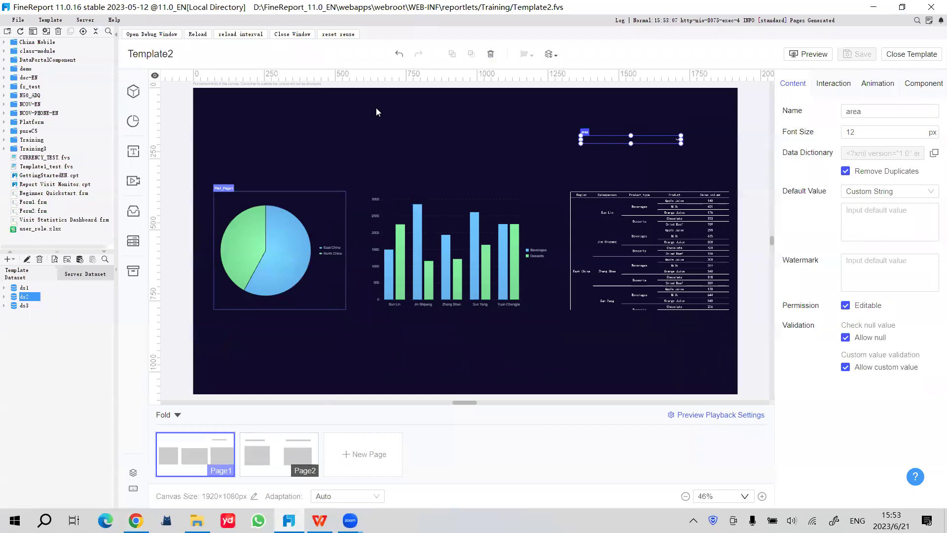
left_click(320, 520)
left_click(81, 359)
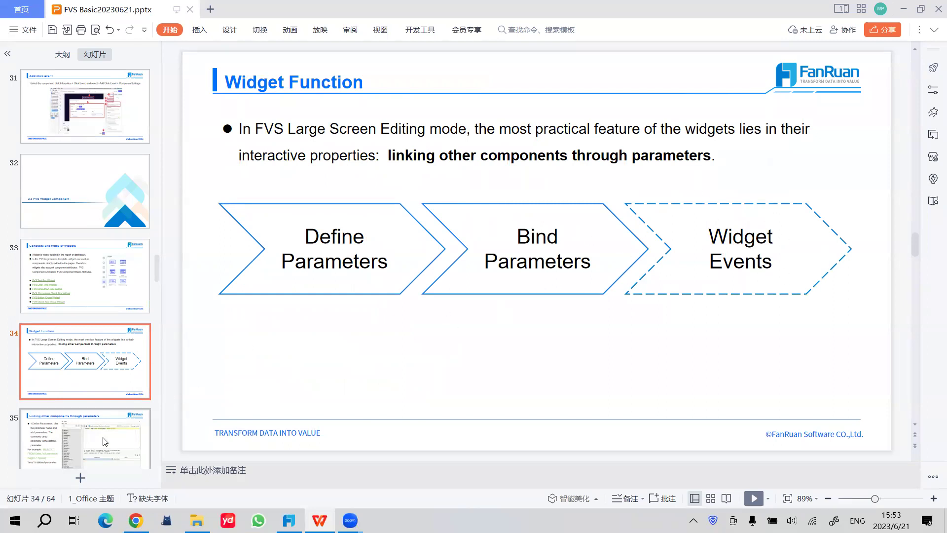
key("Page_Down")
key("Page_Down")
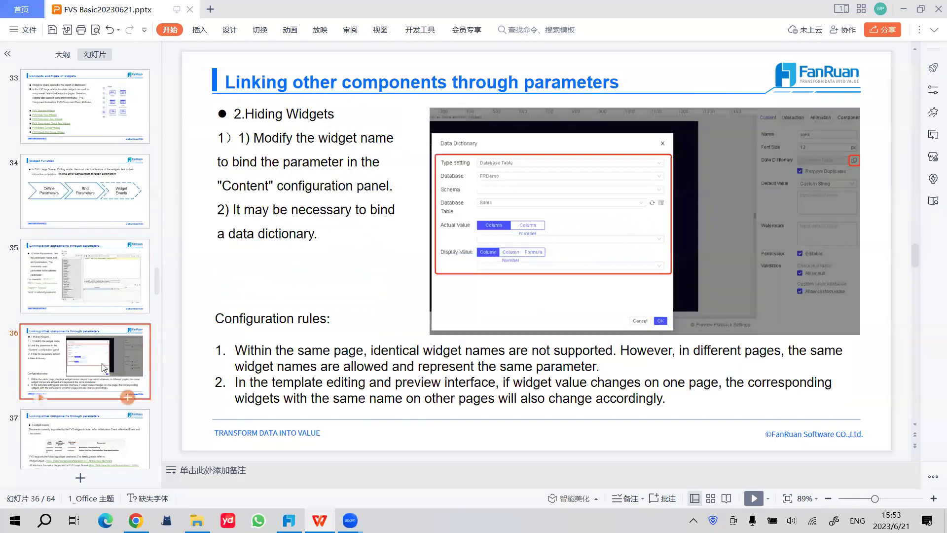
key("Page_Down")
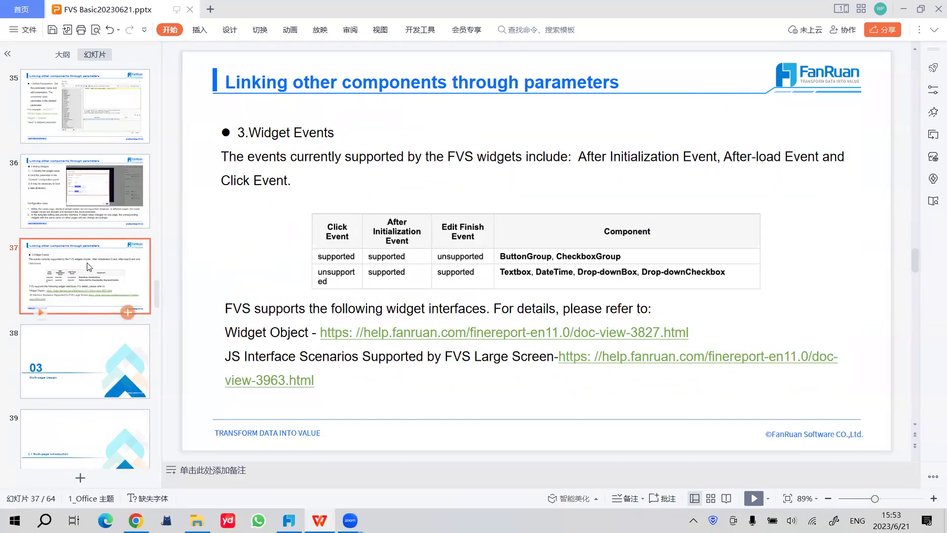
left_click(100, 360)
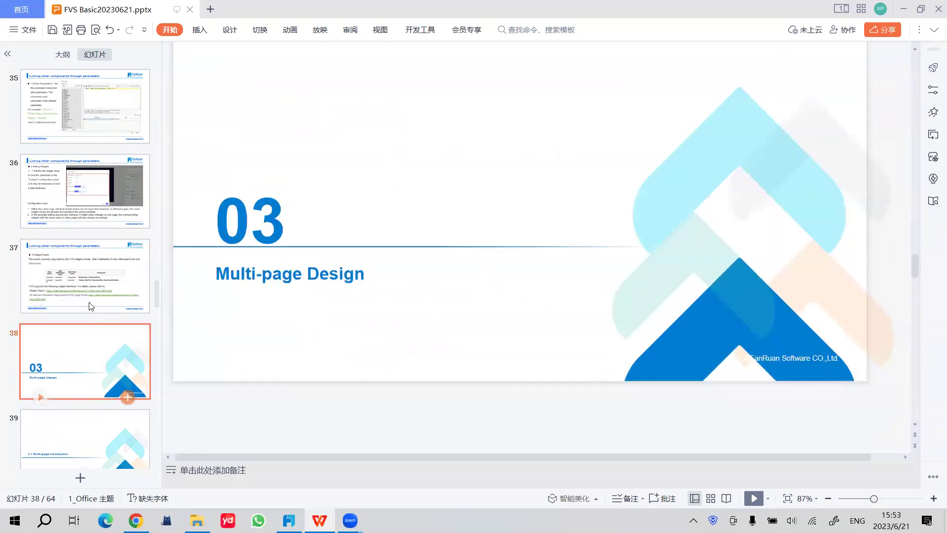
left_click(100, 285)
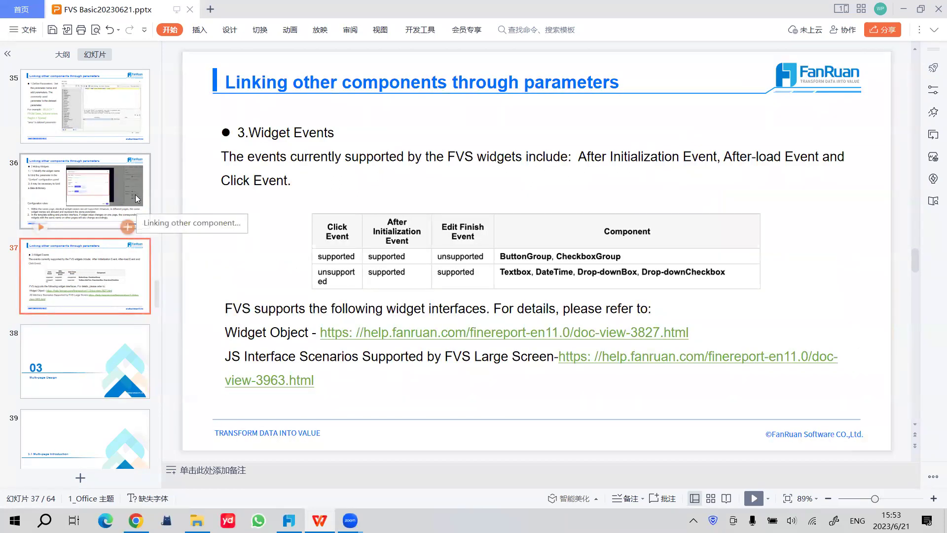
left_click(87, 364)
scroll(85, 298, "down", 2)
left_click(82, 269)
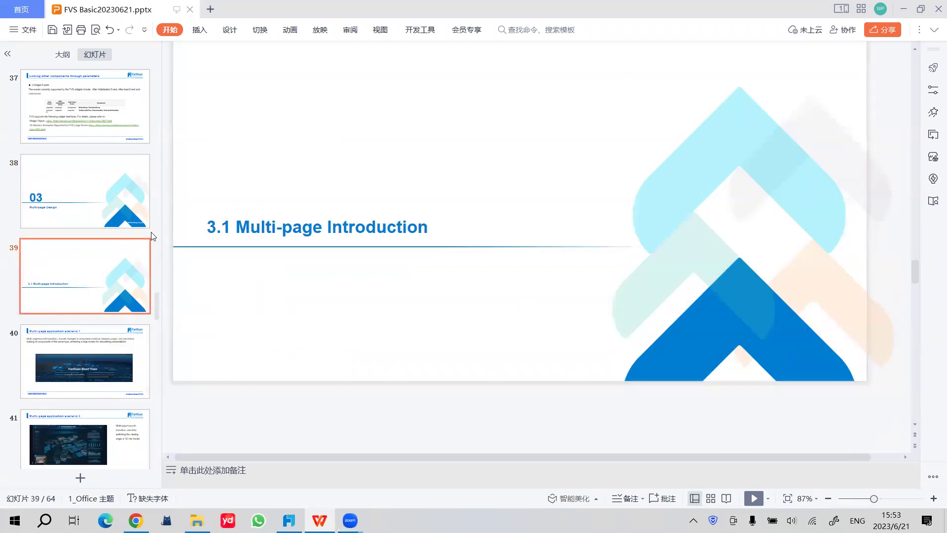
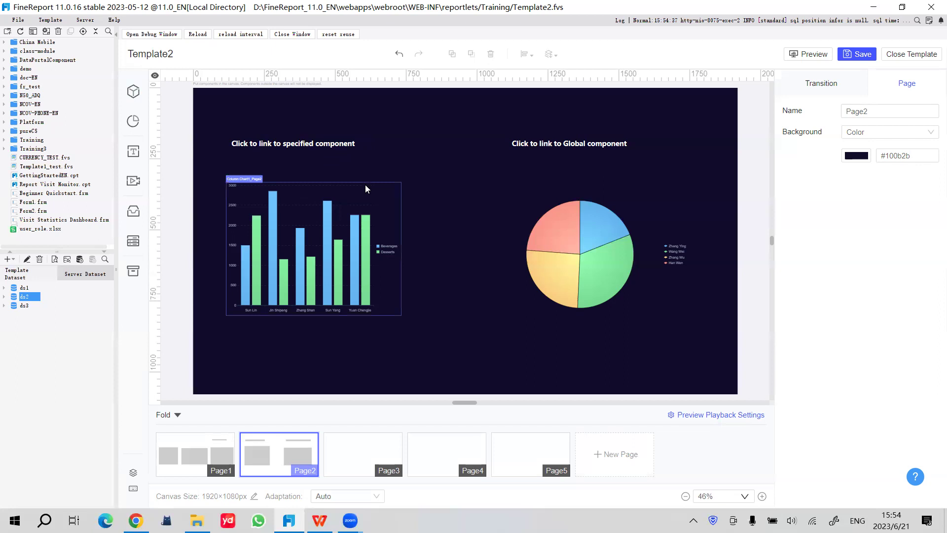
View Page5 and Page2 of the template, and view the slides from Create Multi-page to Smooth Transition Examples in WPS
left_click(549, 455)
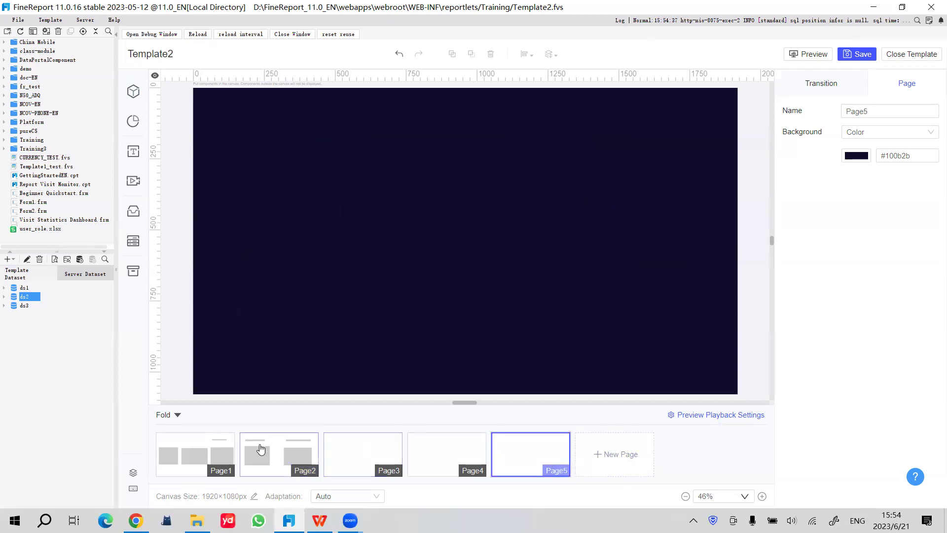
left_click(278, 454)
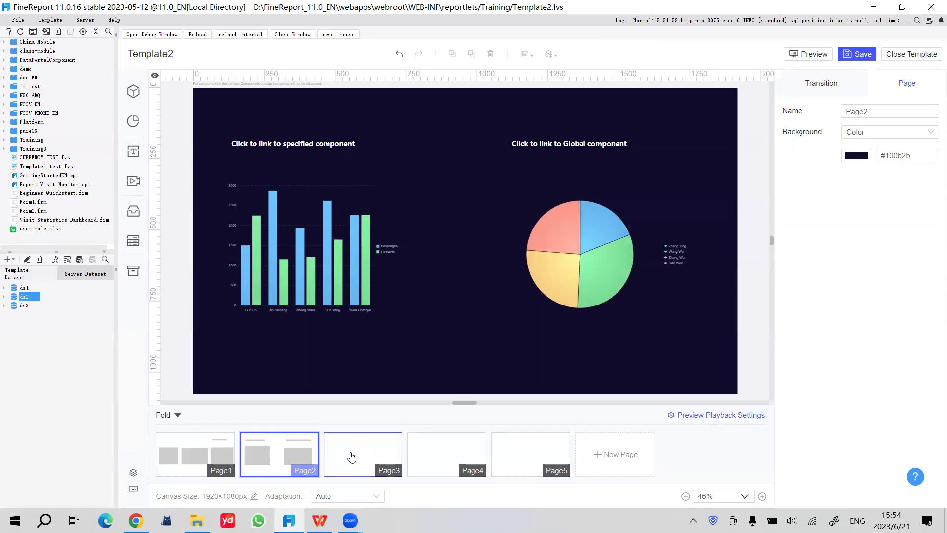
left_click(320, 520)
scroll(53, 331, "down", 3)
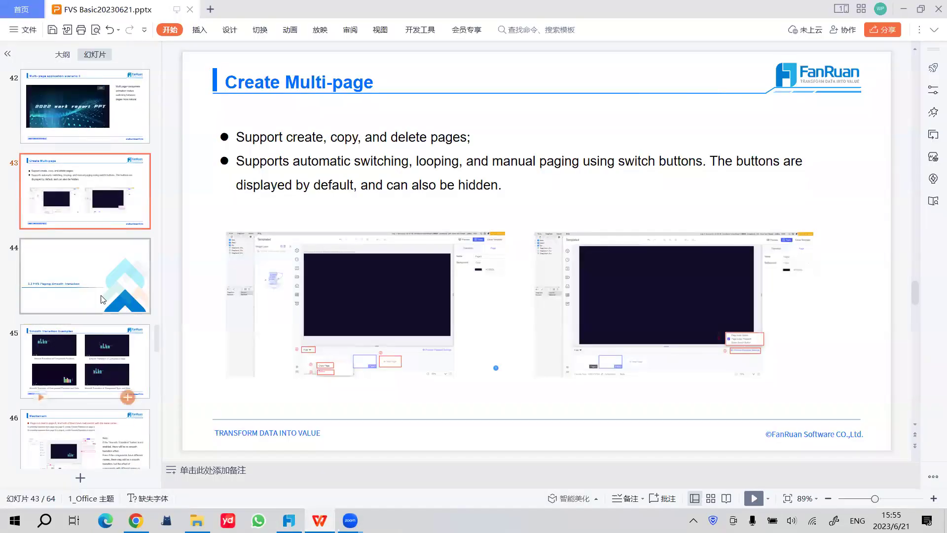
left_click(94, 287)
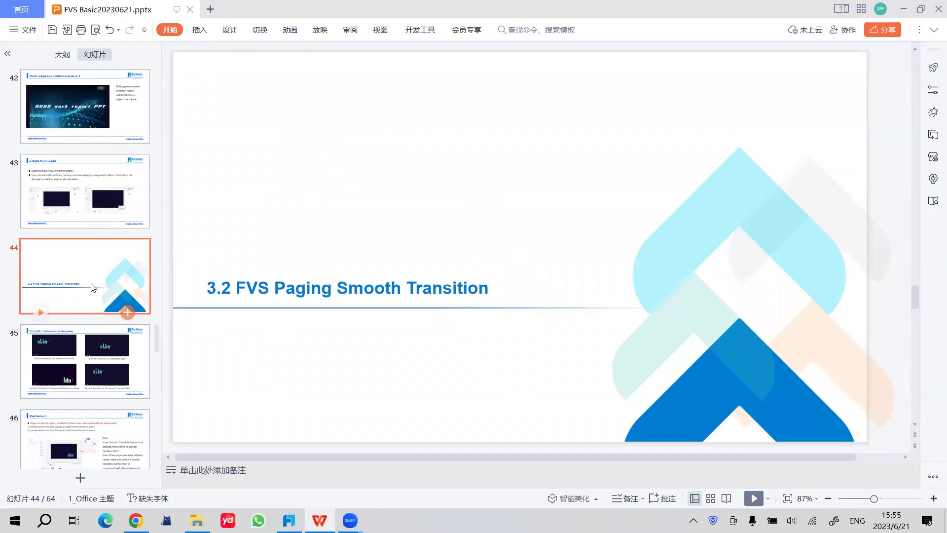
key("Down")
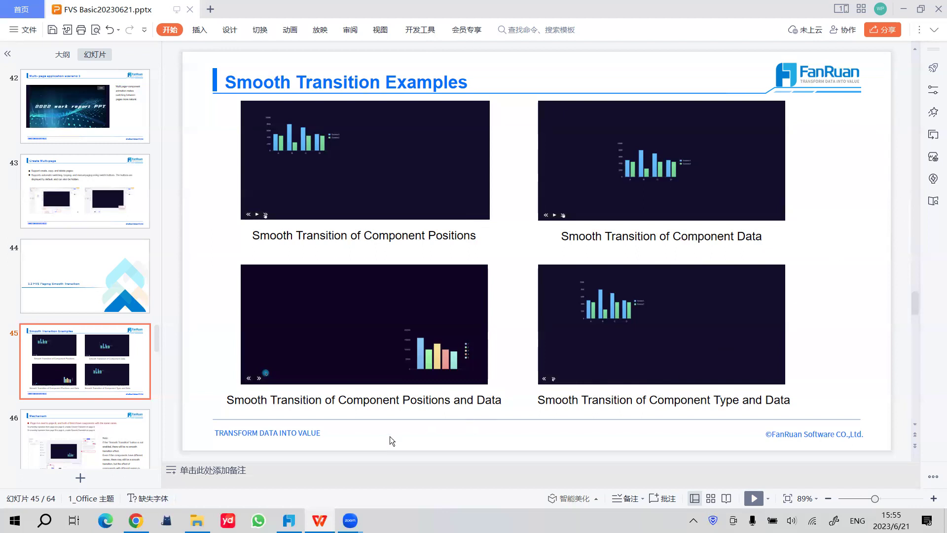
Switch to FineReport and delete Page3, Page4 and Page5 from Template2
left_click(288, 520)
left_click(351, 458)
right_click(352, 458)
left_click(387, 487)
right_click(351, 456)
left_click(371, 480)
right_click(355, 449)
left_click(370, 478)
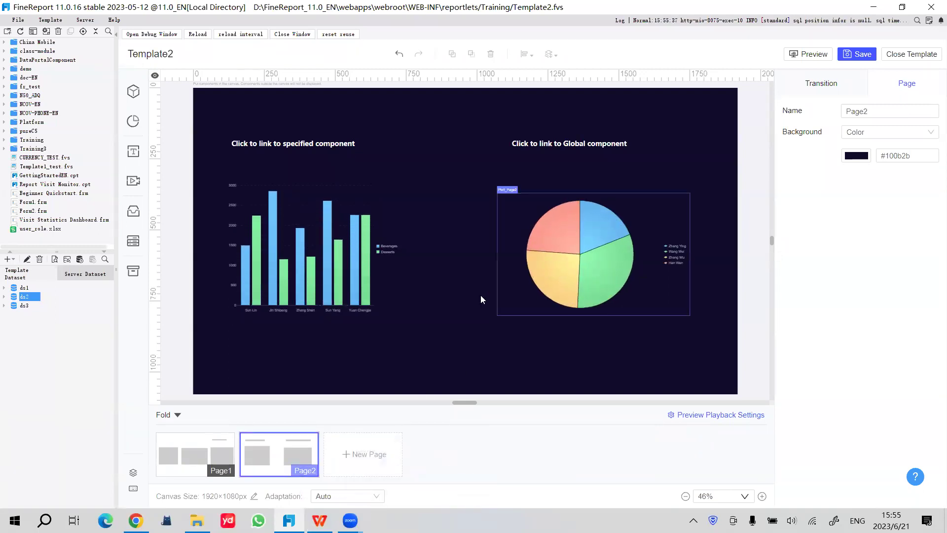
Save Template2 and close it
left_click(861, 53)
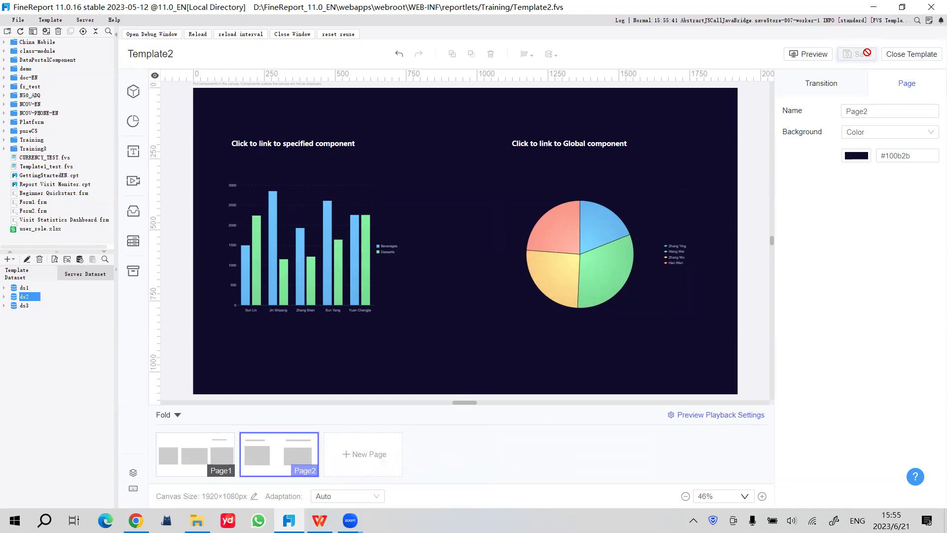
left_click(912, 56)
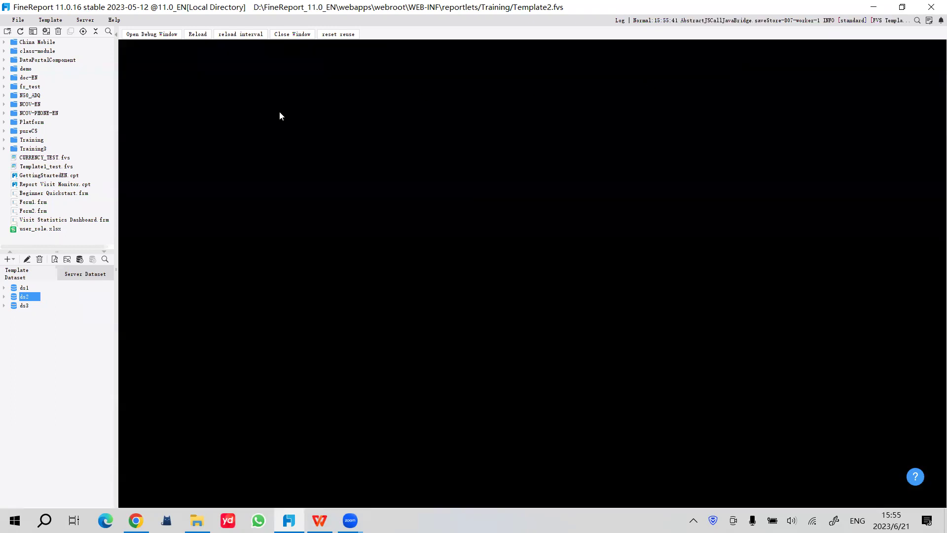
Create a blank FVS big screen named Template3 with the VHD Screen canvas size of 1920*1080px
left_click(23, 21)
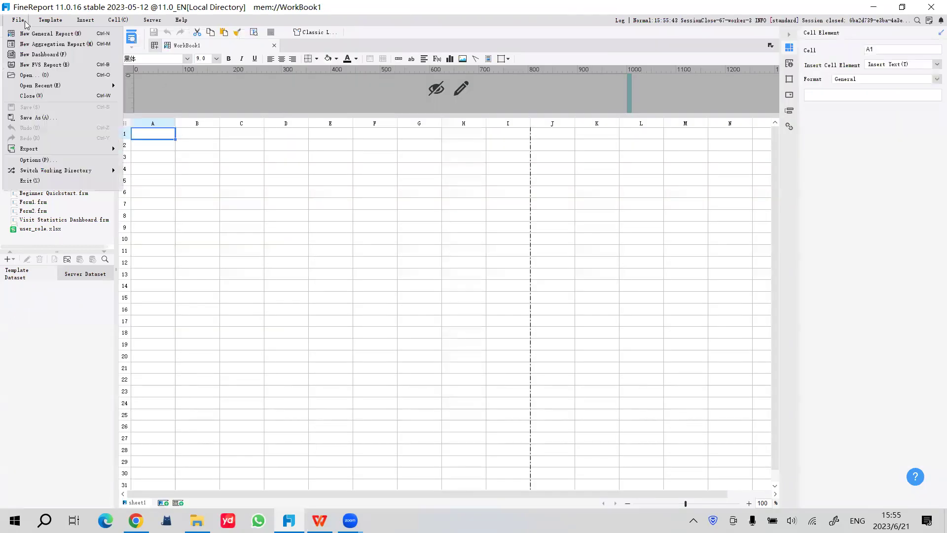
left_click(37, 65)
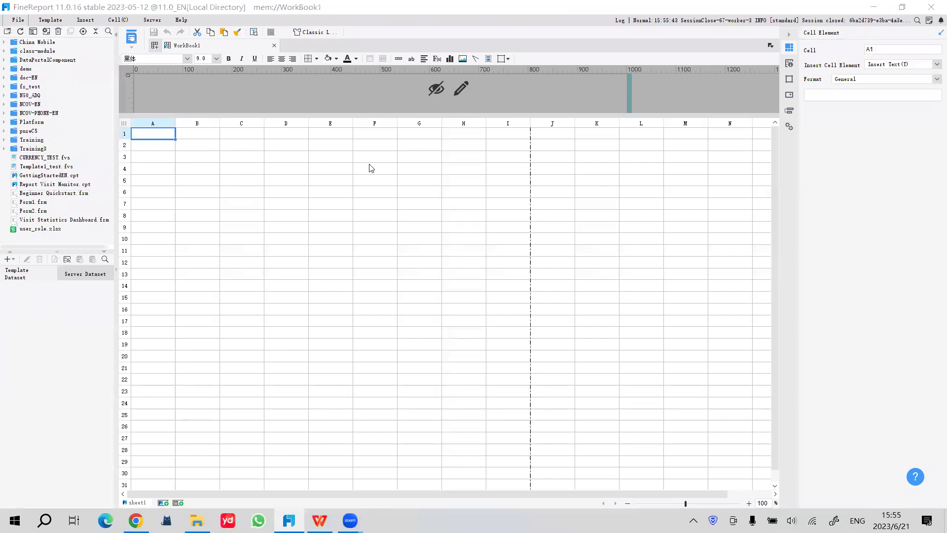
left_click(721, 213)
left_click(256, 94)
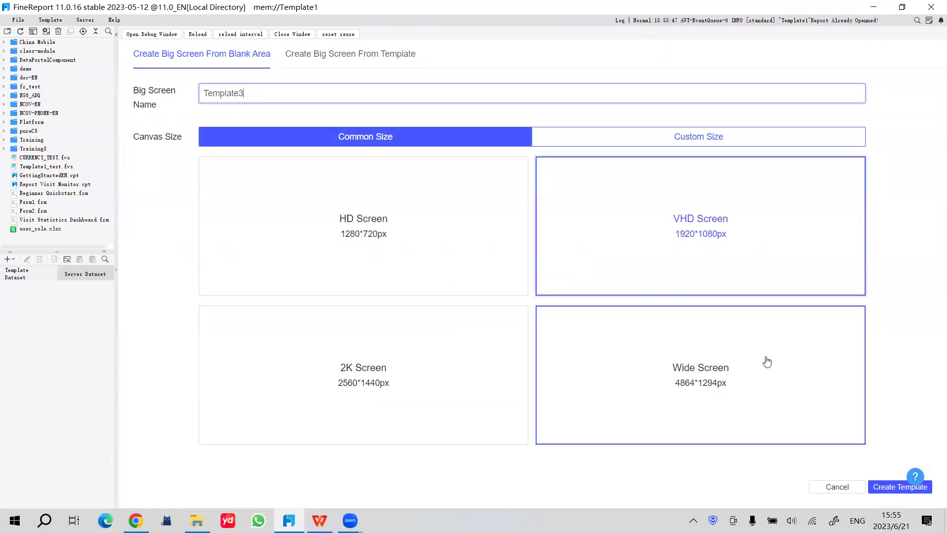
left_click(913, 486)
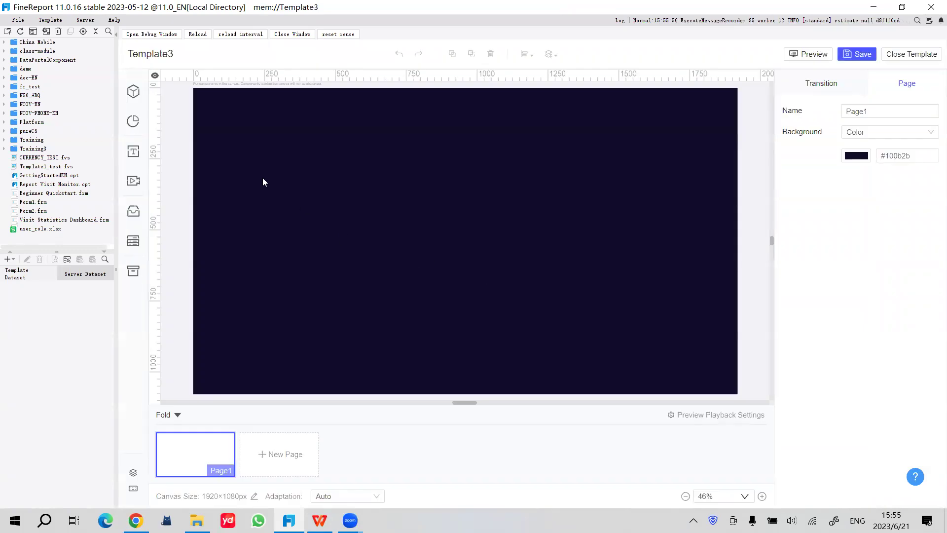
Add the DB query dataset ds1 with SELECT * FROM Sales_Volume on the FRDemo connection, and preview its data
left_click(7, 259)
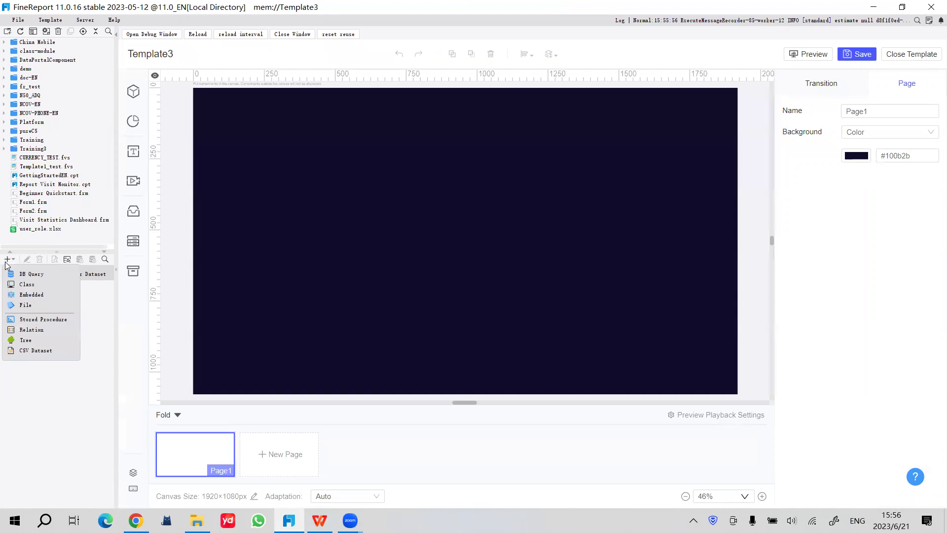
left_click(32, 274)
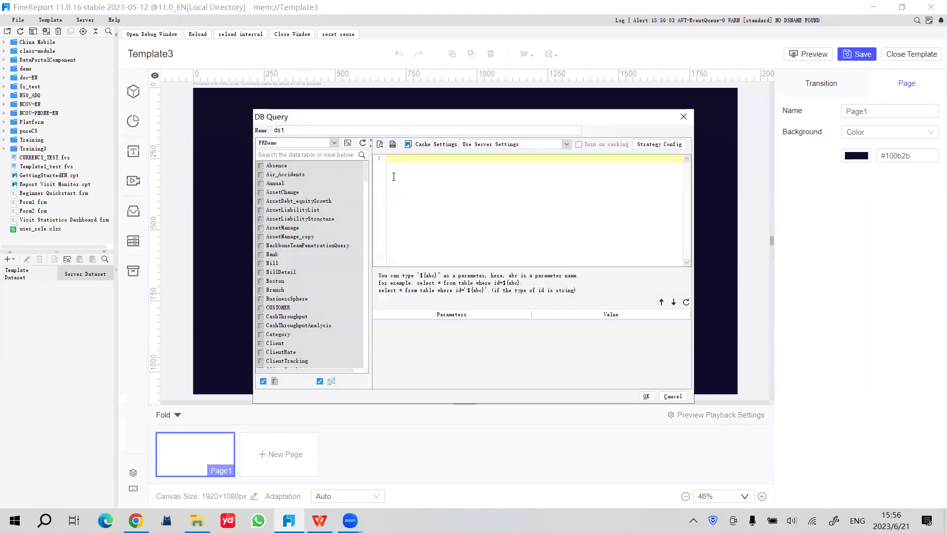
left_click(300, 155)
type("sale")
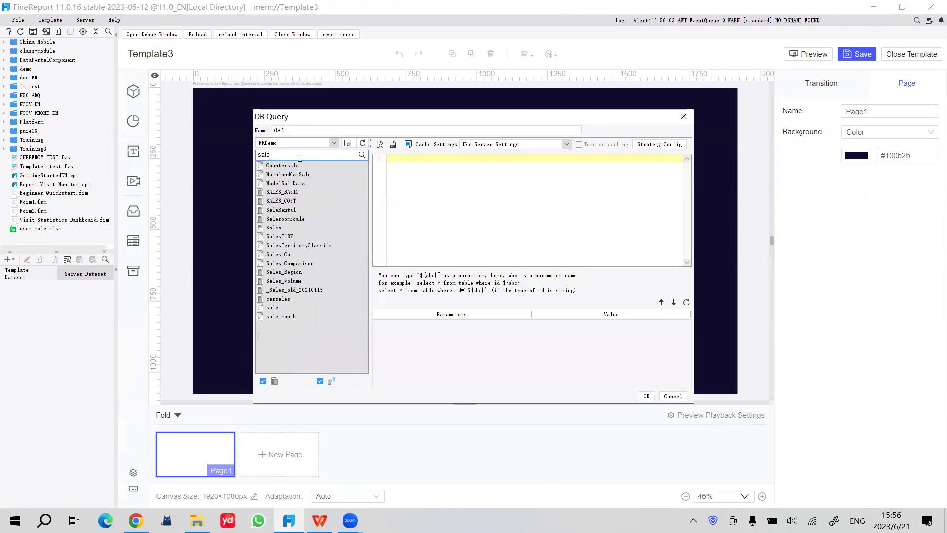
left_click_drag(294, 281, 490, 223)
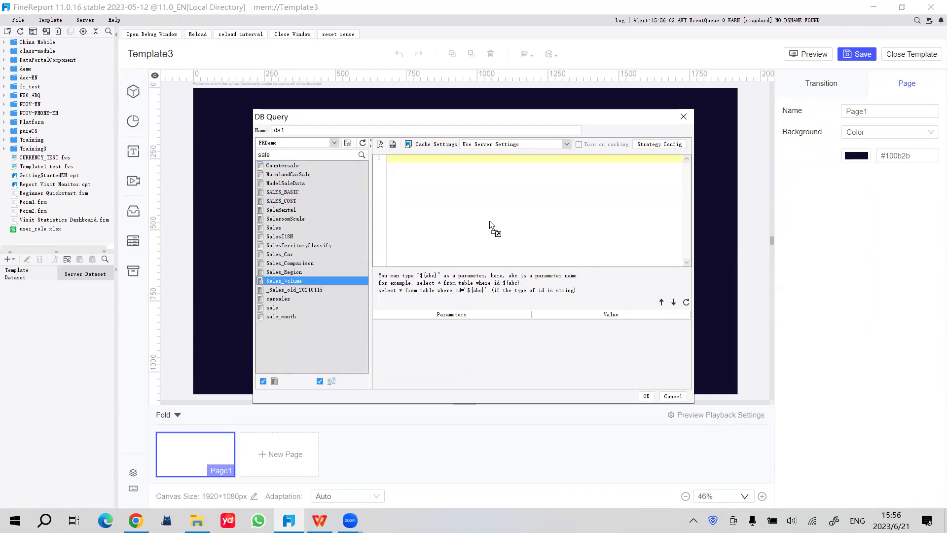
left_click(499, 234)
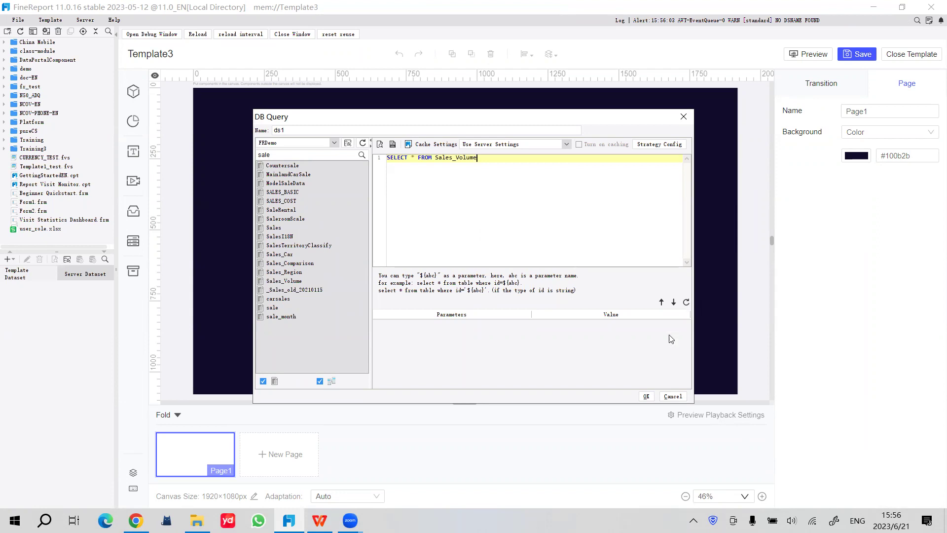
left_click(380, 144)
mouse_move(625, 192)
left_mouse_down()
mouse_move(626, 336)
mouse_move(630, 183)
left_mouse_up()
left_click(625, 116)
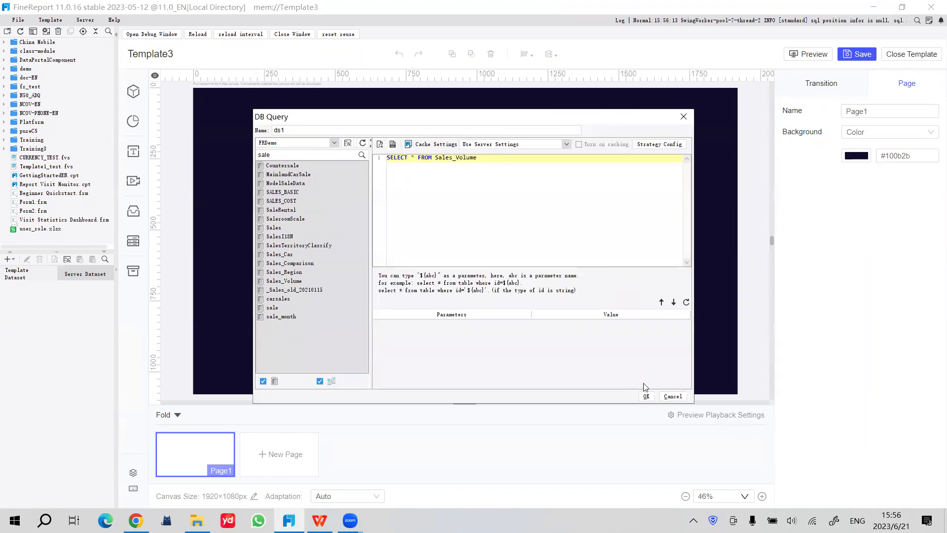
left_click(647, 396)
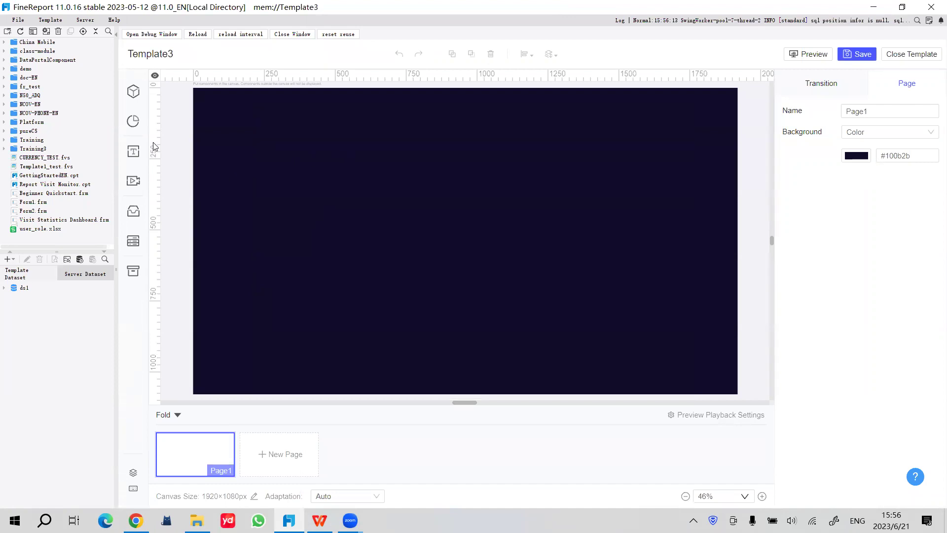
Insert a column chart on Page1 and place it in the upper-left corner of the canvas
left_click(133, 121)
left_click_drag(186, 141, 377, 183)
left_click_drag(436, 221, 475, 239)
left_click_drag(414, 202, 293, 148)
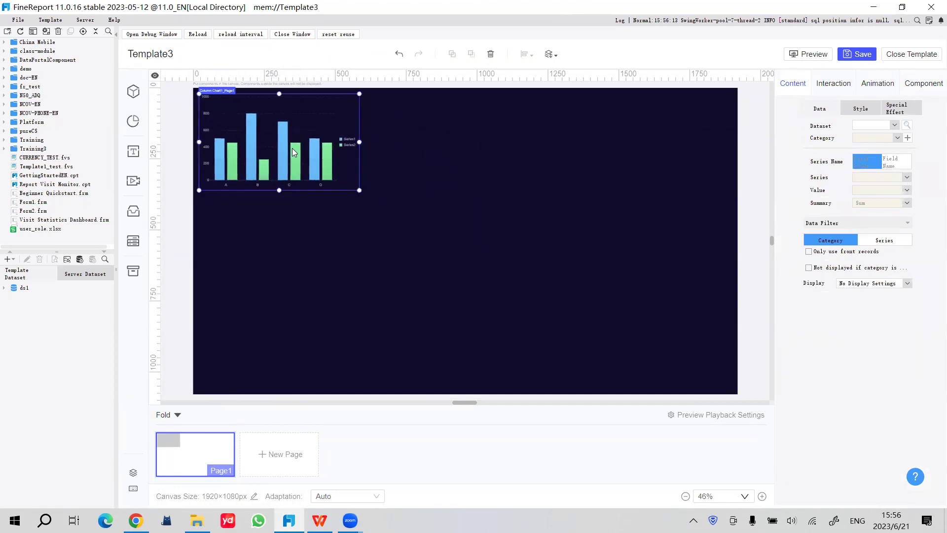
left_click_drag(292, 148, 276, 151)
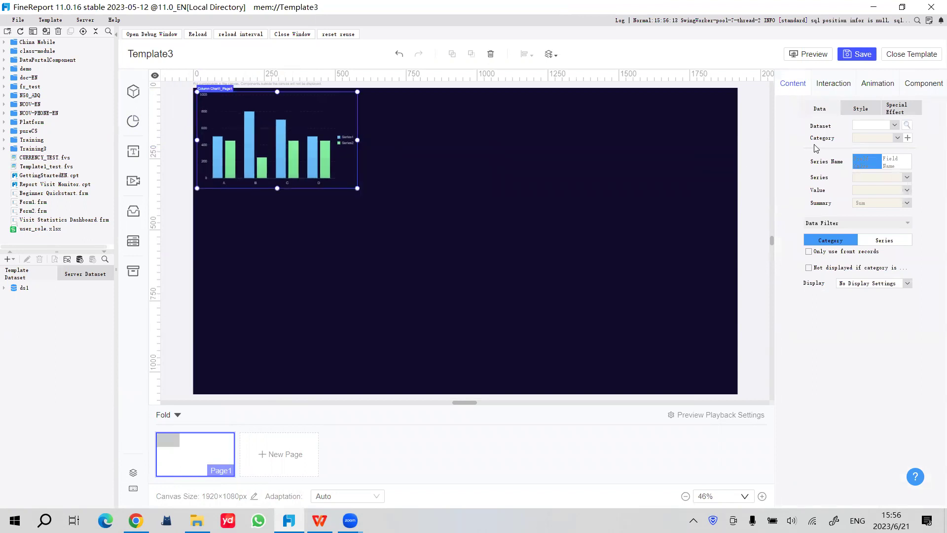
Bind the column chart to dataset ds1 with Salesperson as category, Product_types as series and Sales_Volume as value
left_click(882, 126)
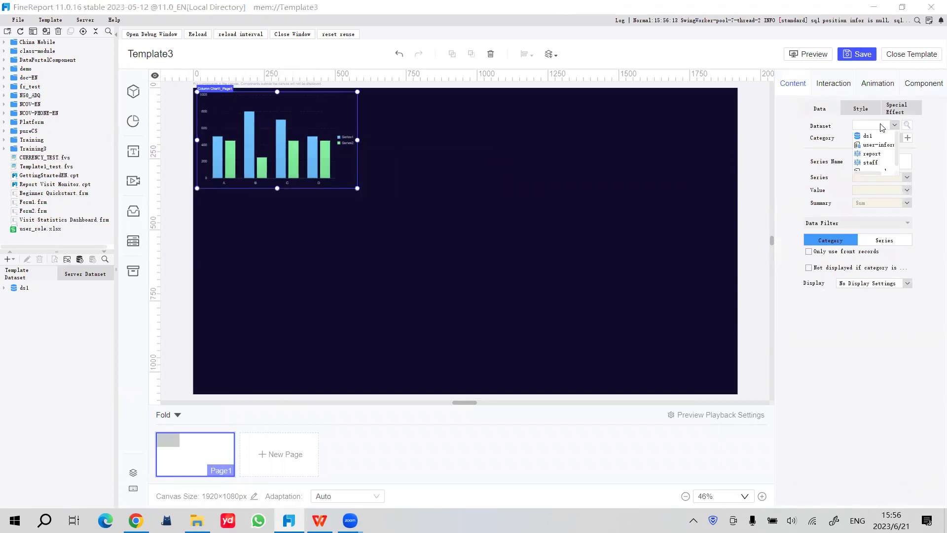
left_click(869, 136)
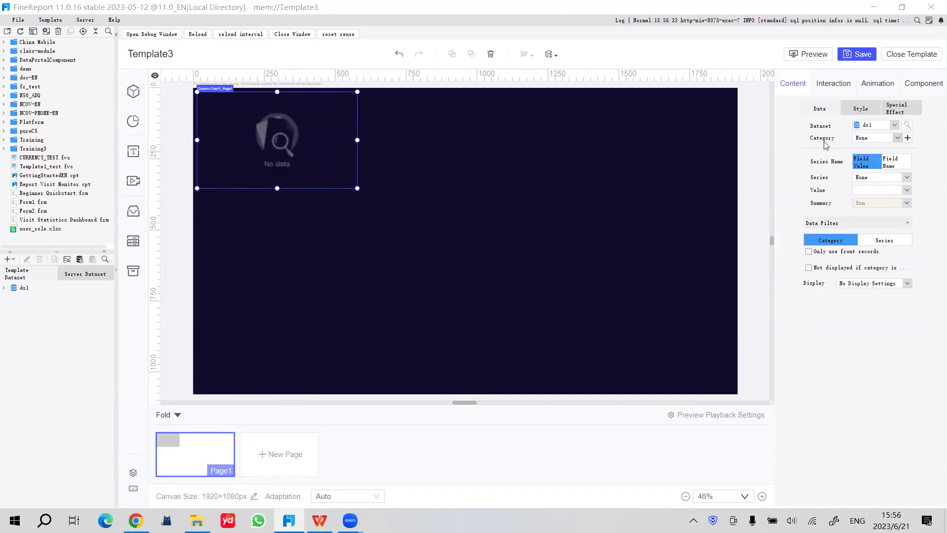
left_click(876, 139)
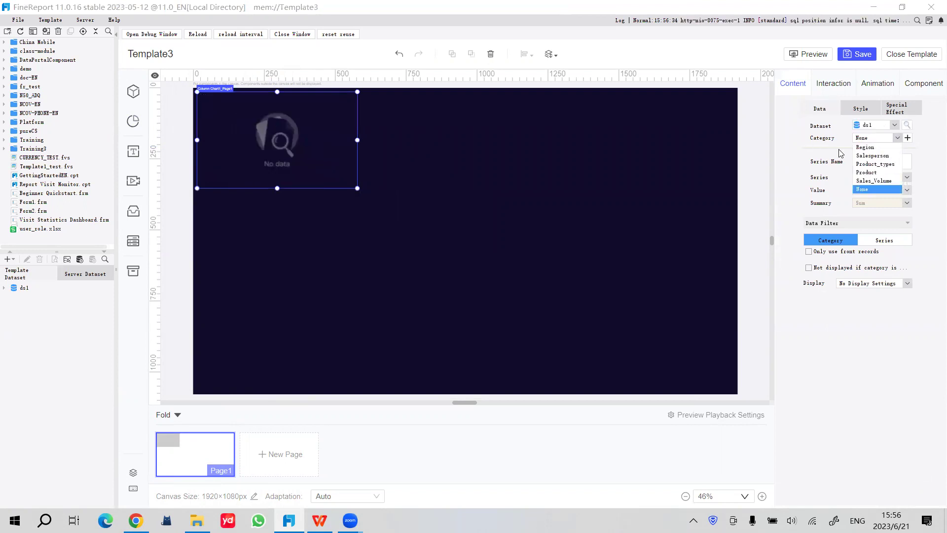
left_click(874, 156)
left_click(869, 178)
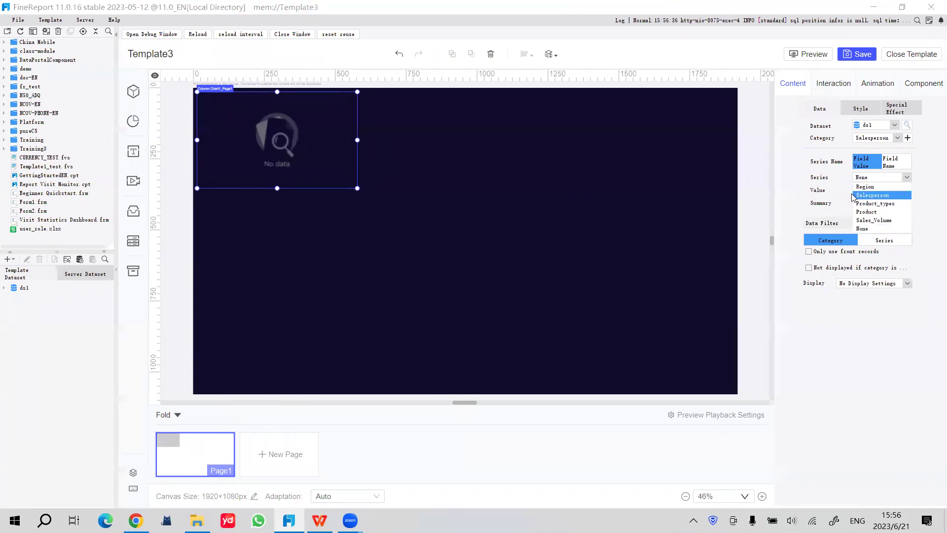
left_click(875, 203)
left_click(873, 192)
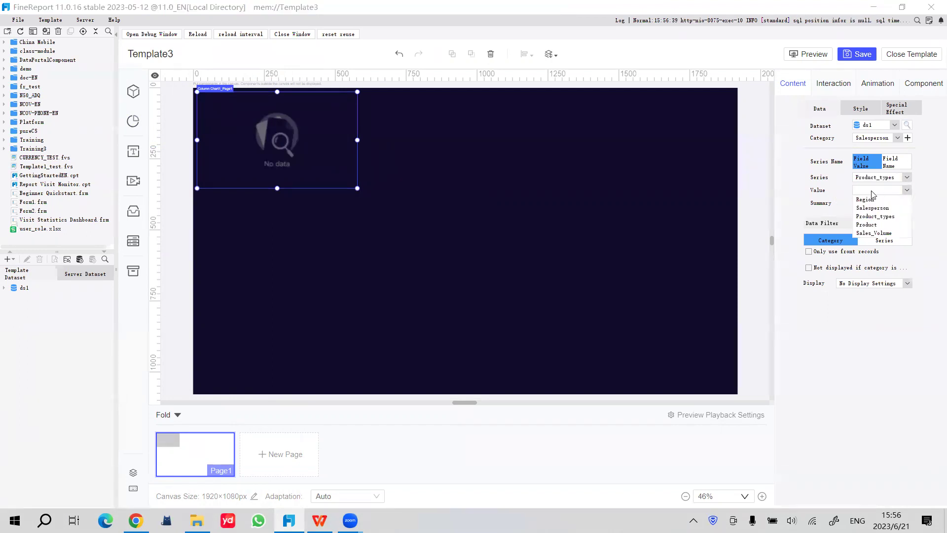
left_click(874, 232)
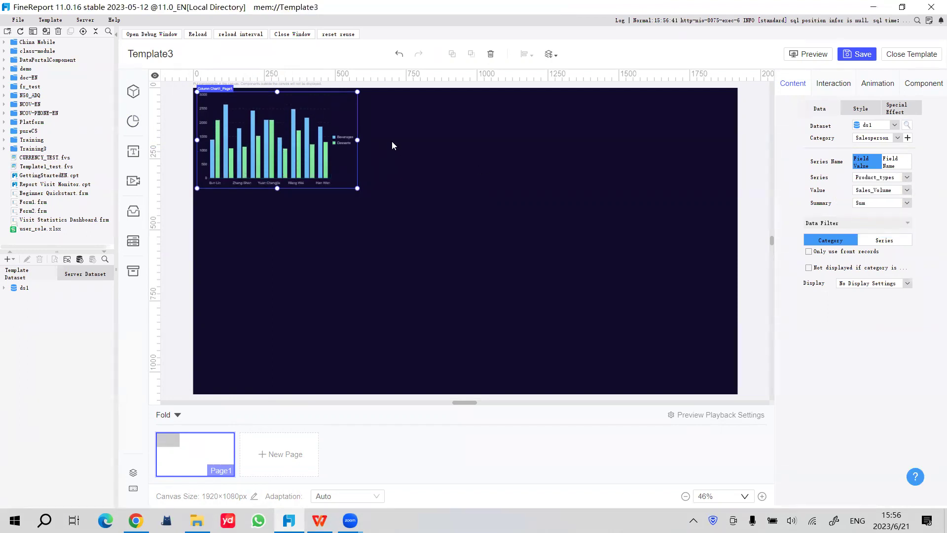
Enlarge the column chart slightly and save the template as Template3.fvs in the Training folder
left_click_drag(358, 188, 375, 208)
left_click(474, 155)
left_click(326, 140)
left_click(847, 55)
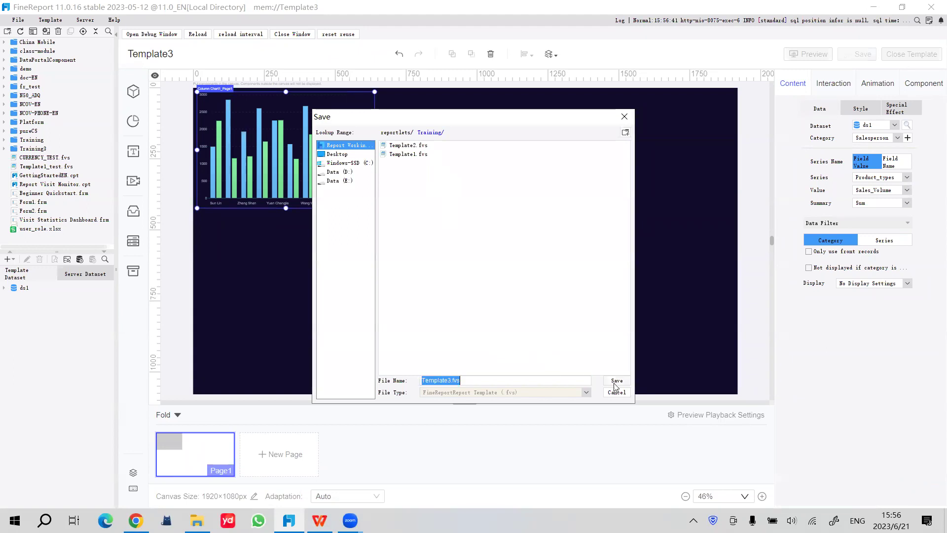
left_click(617, 381)
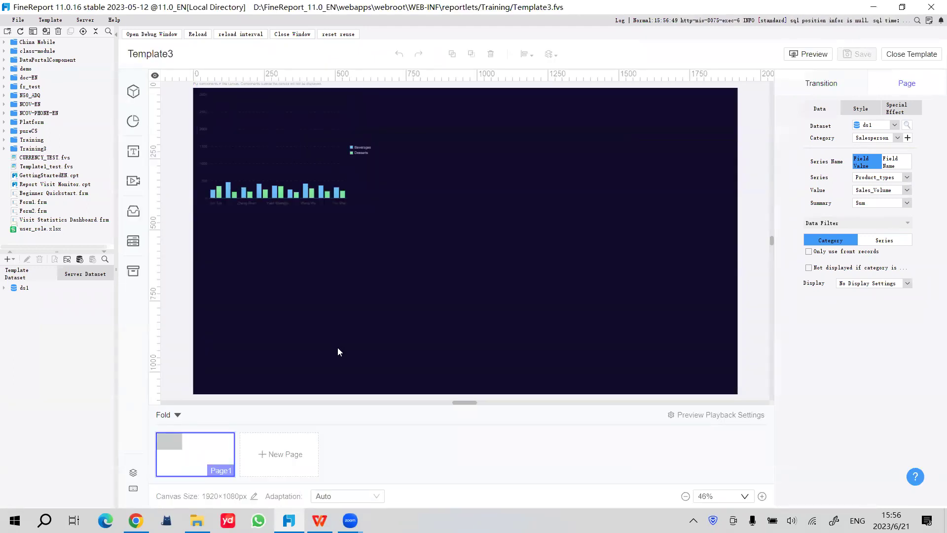
Add three blank pages, Page2, Page3 and Page4, to Template3
left_click(315, 184)
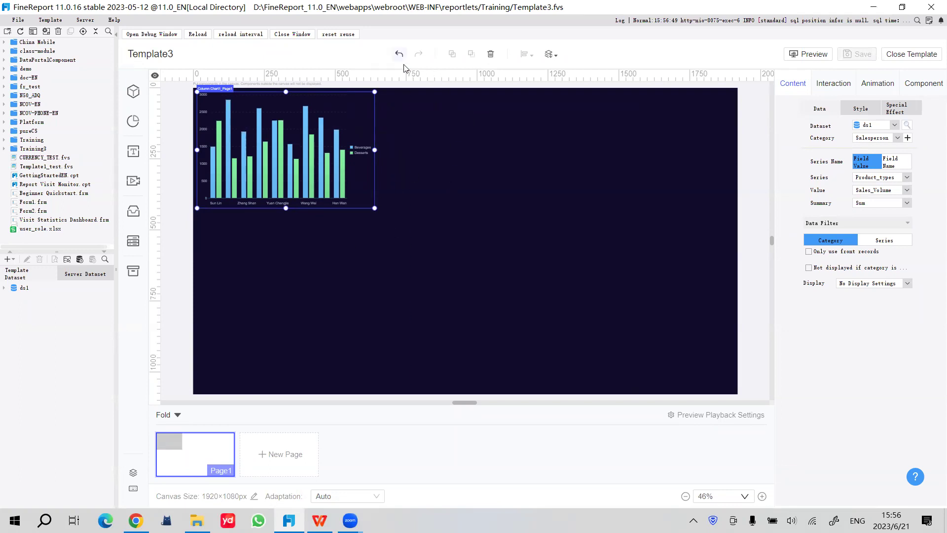
left_click(494, 110)
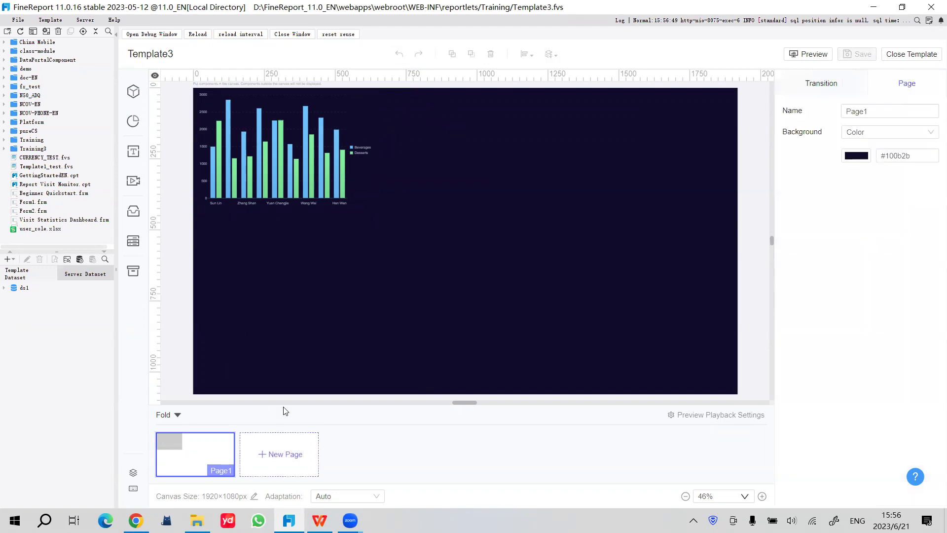
left_click(296, 453)
left_click(400, 439)
left_click(481, 436)
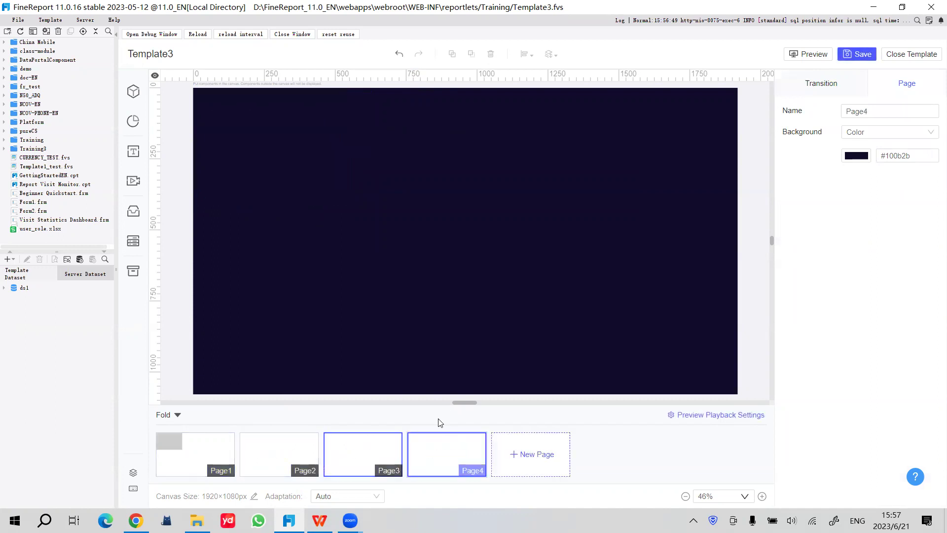
Copy the column chart on Page1
left_click(182, 452)
left_click(337, 160)
left_click(423, 162)
left_click(272, 146)
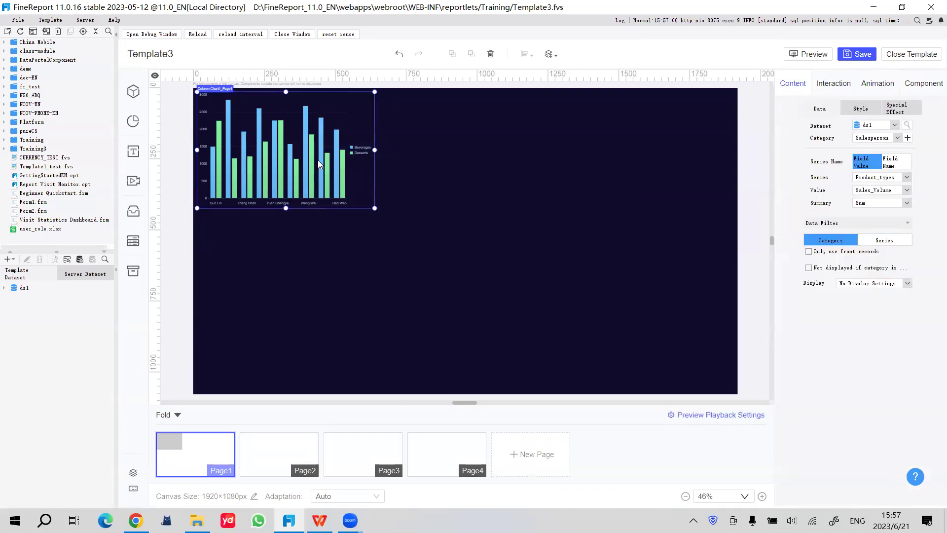
left_click(275, 450)
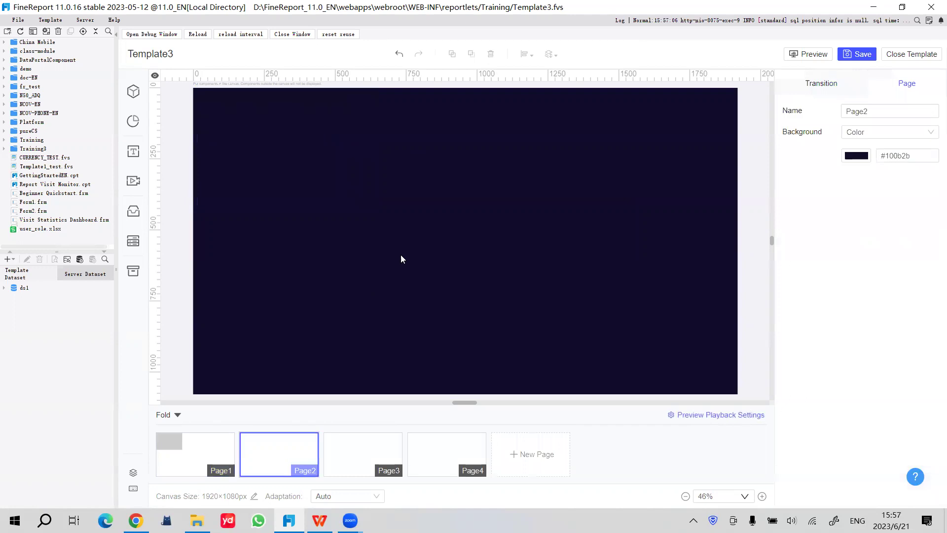
left_click(234, 464)
left_click(301, 159)
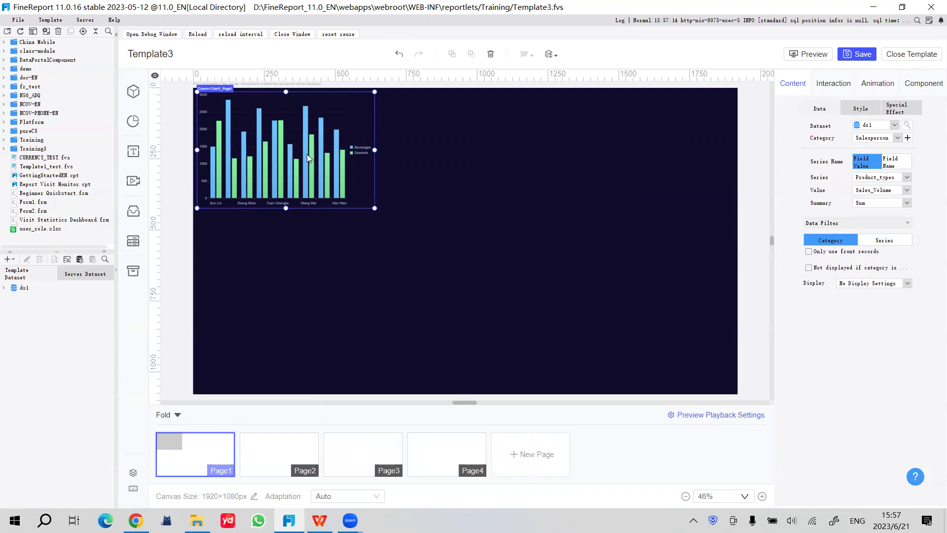
right_click(308, 156)
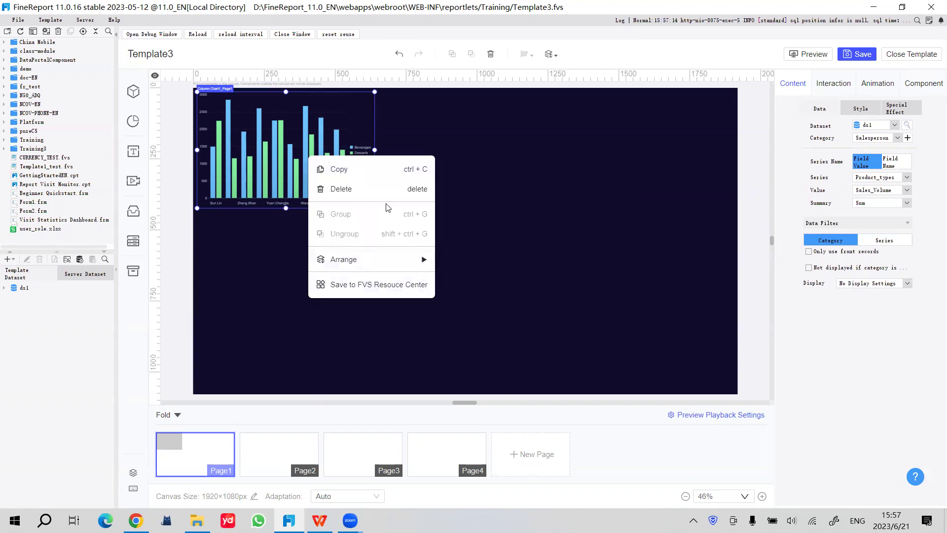
left_click(503, 161)
right_click(278, 151)
left_click(324, 169)
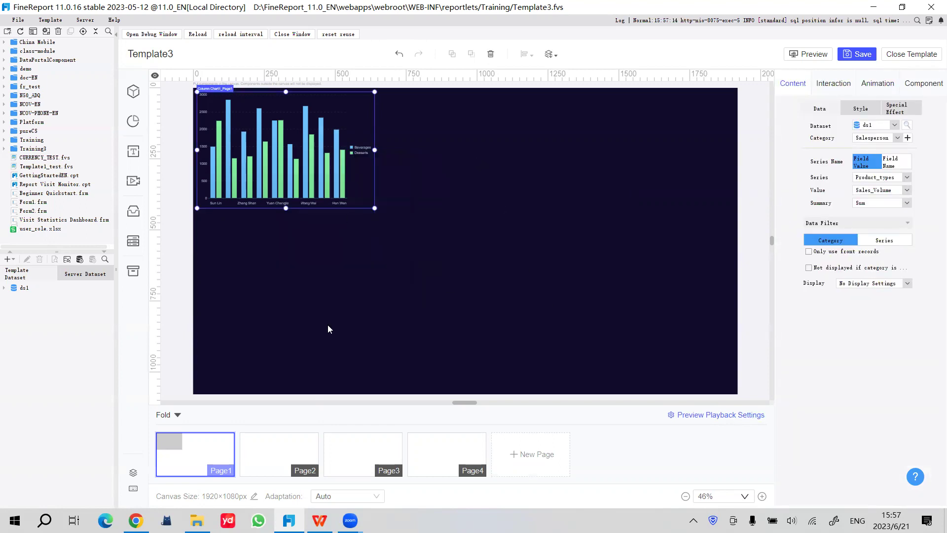
Paste the copied column chart on Page2 and move it to the upper-right corner of the canvas
left_click(265, 456)
right_click(303, 157)
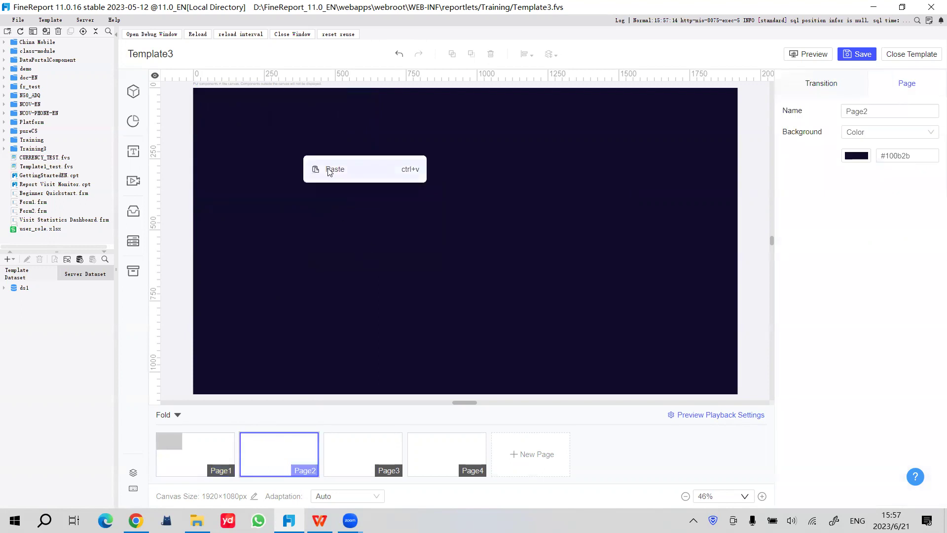
left_click(329, 169)
left_click_drag(418, 208, 638, 131)
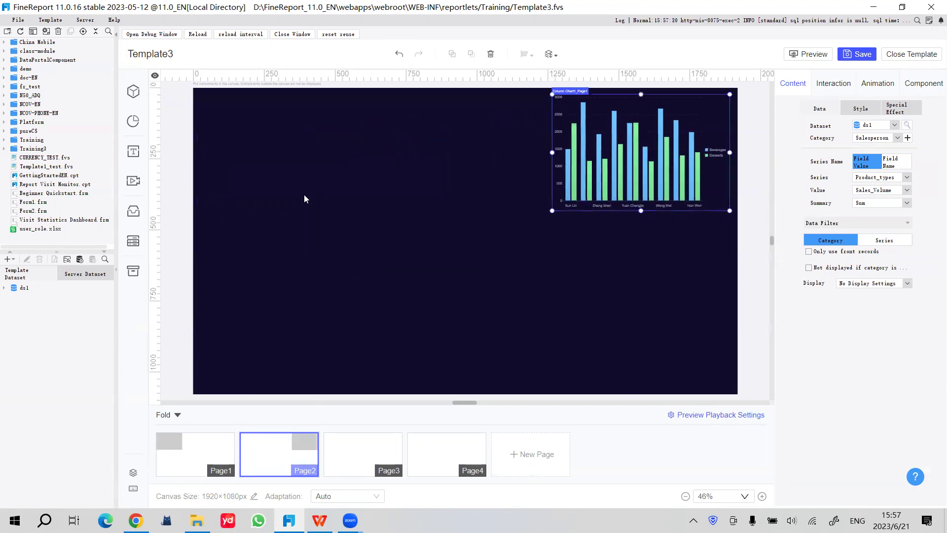
Compare the chart's placement on Page1 and Page2, and save Template3
left_click(220, 439)
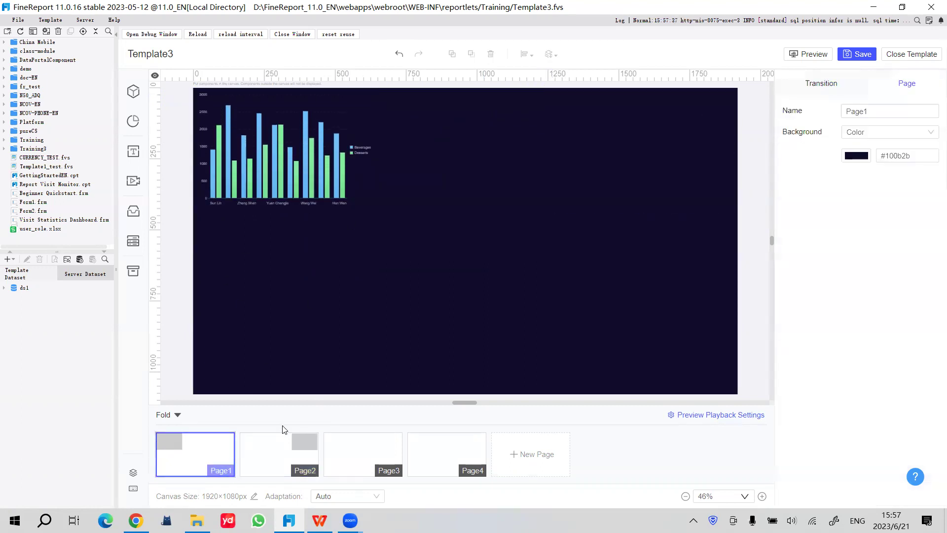
left_click(287, 434)
left_click(861, 54)
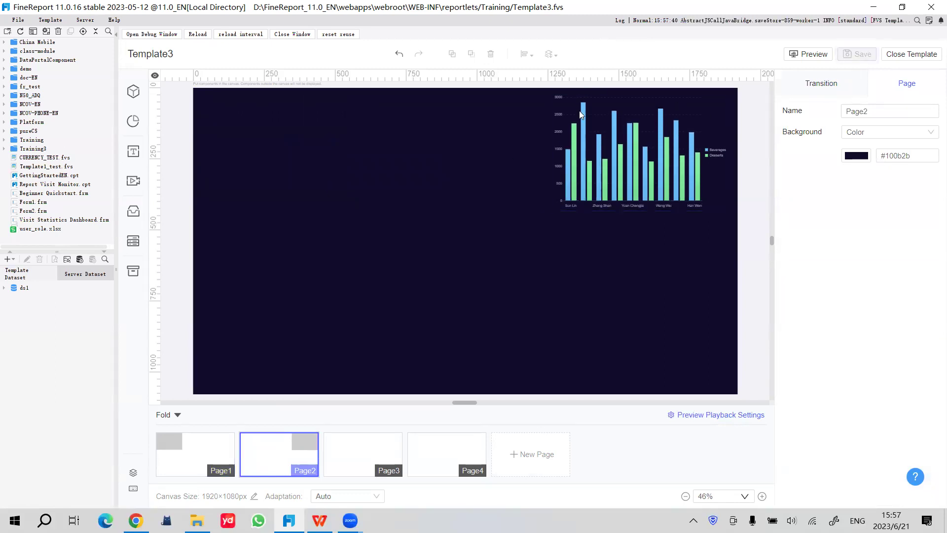
Open the transition settings for Page2 and Page1, and save Template3
left_click(822, 93)
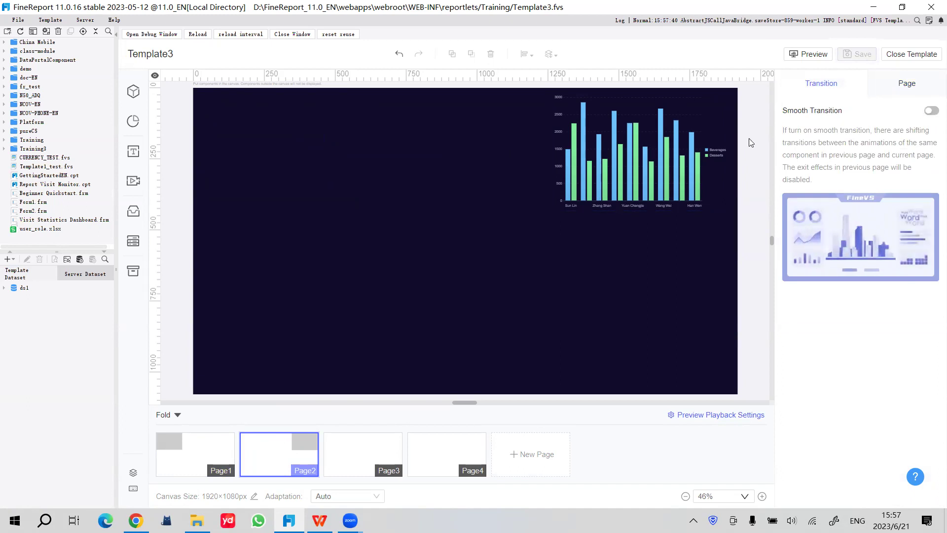
left_click(197, 452)
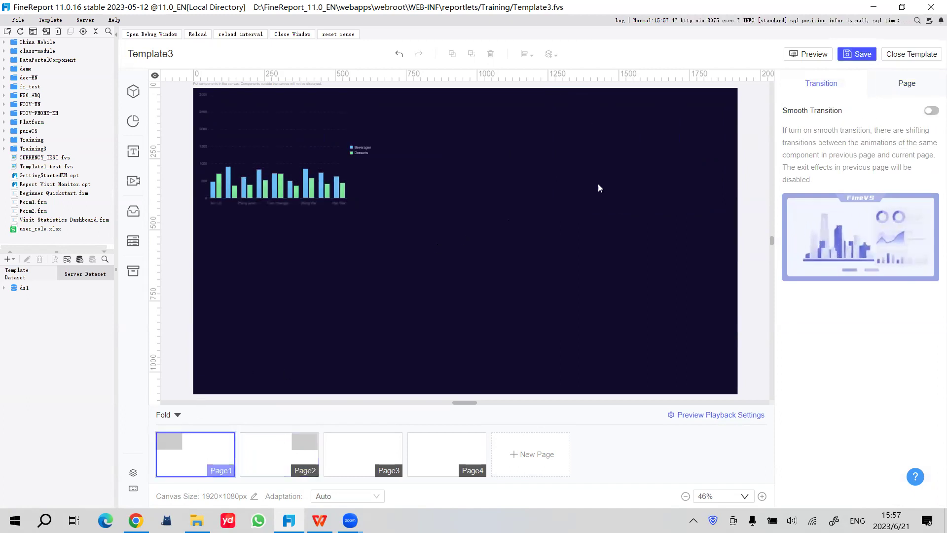
left_click(865, 51)
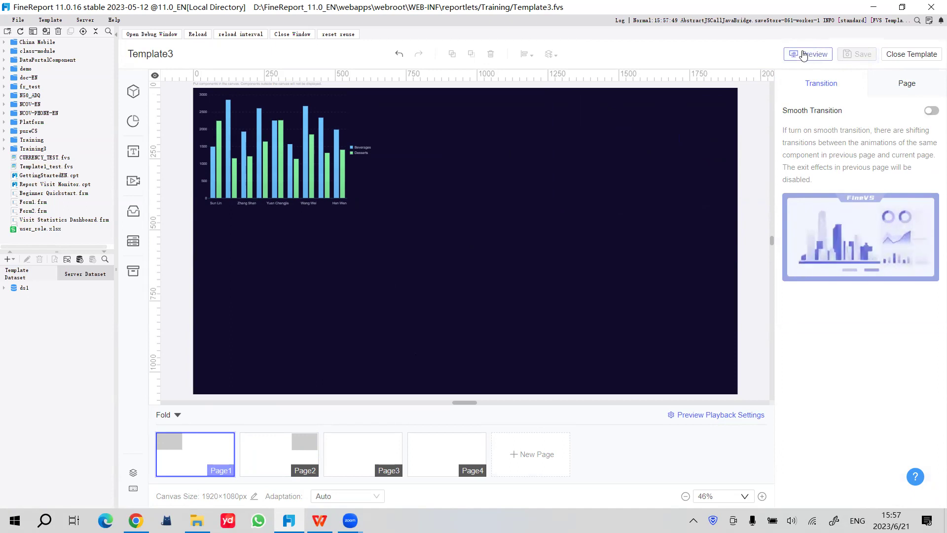
Switch to Chrome and copy the web address of the Template2 preview
left_click(807, 55)
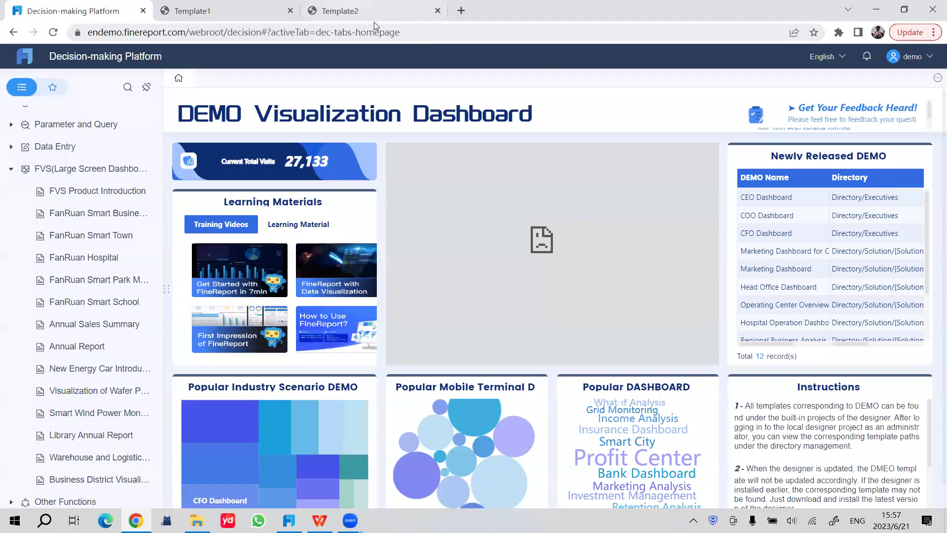
left_click(374, 18)
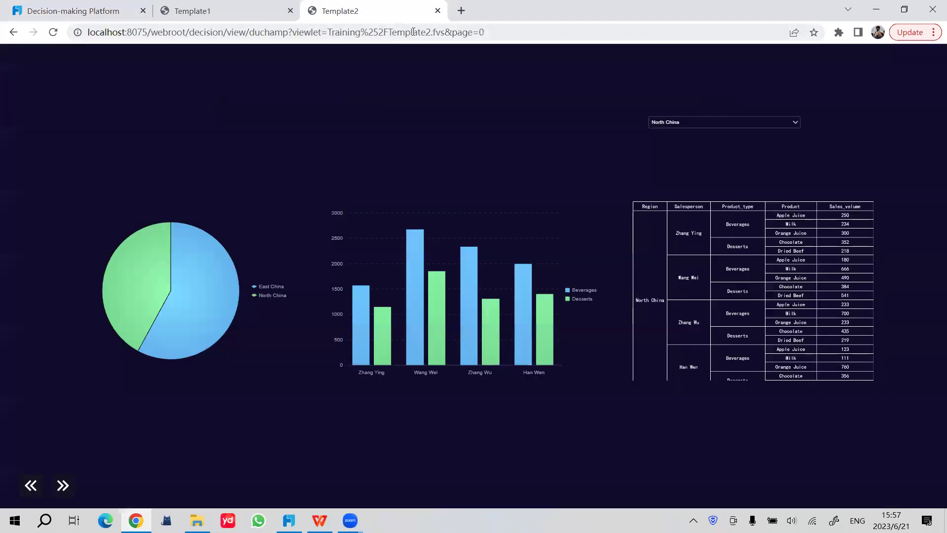
left_click(488, 36)
key("ctrl+c")
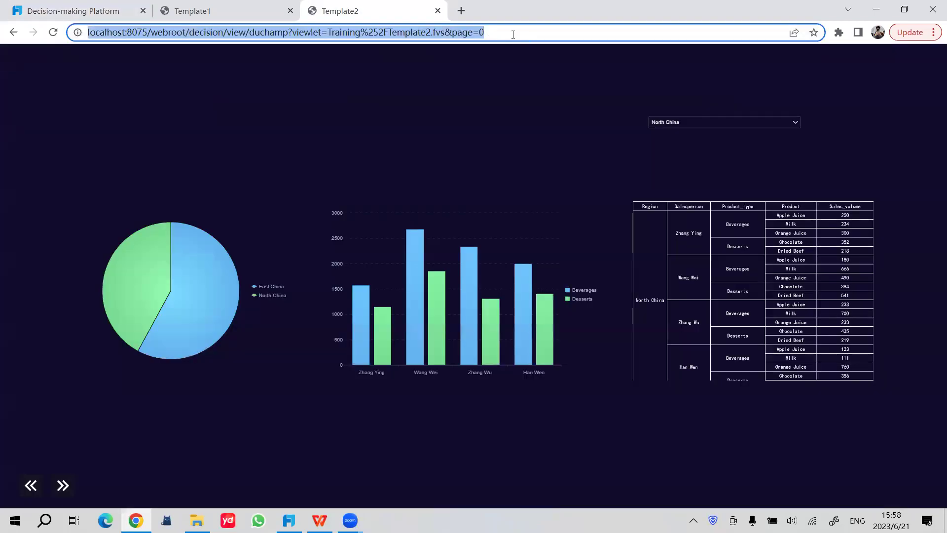
Load the Template3 preview in a new browser tab by changing Template2 to Template3 in the copied address, and maximize the window
left_click_drag(832, 17, 751, 64)
left_click(532, 56)
left_click(554, 75)
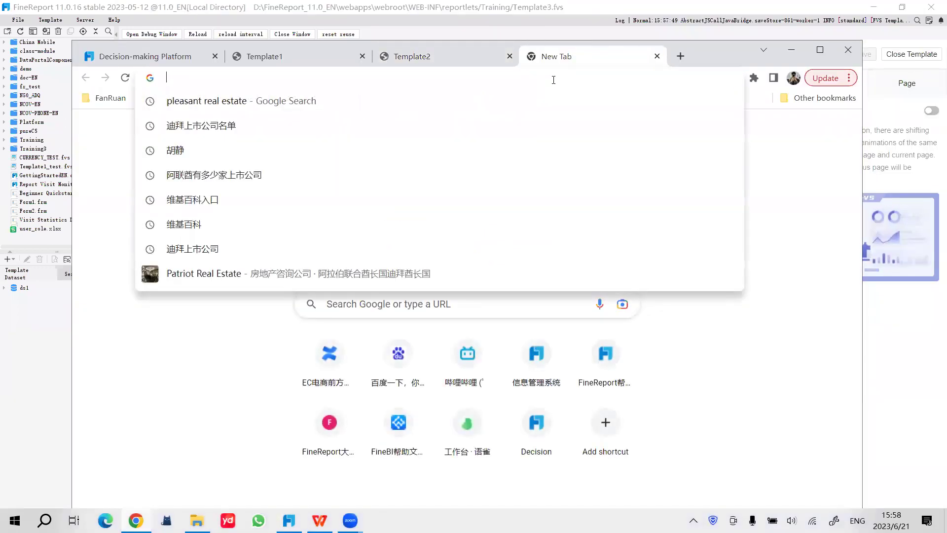
key("ctrl+v")
left_click_drag(537, 78, 541, 76)
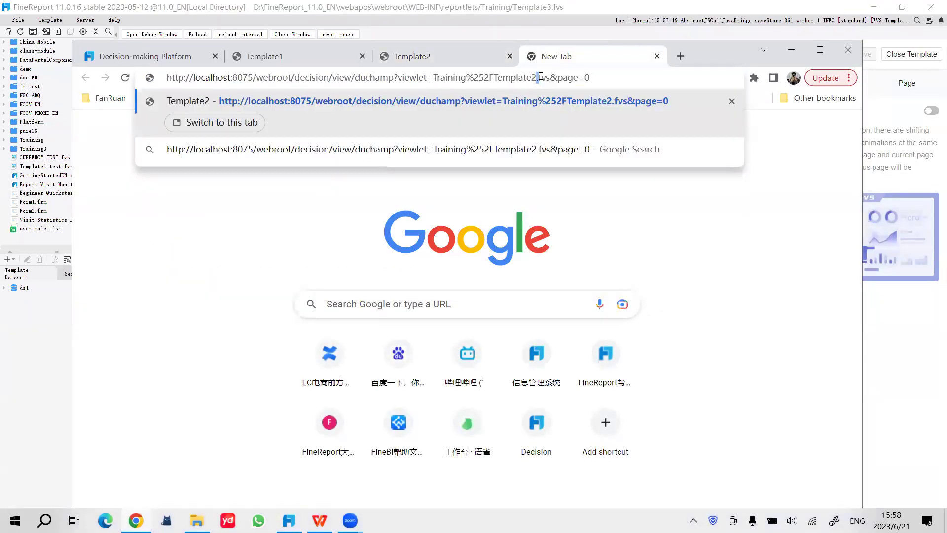
type("3")
key("Return")
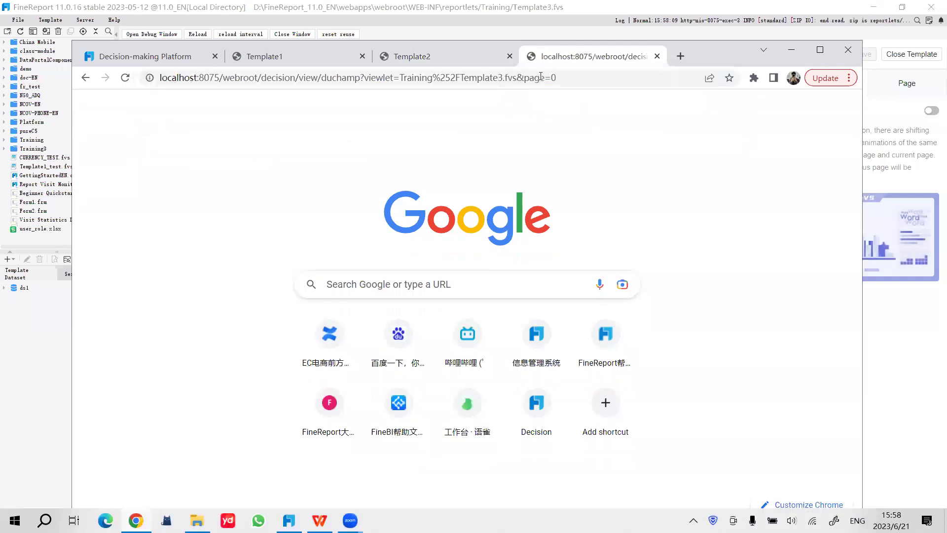
left_click(818, 54)
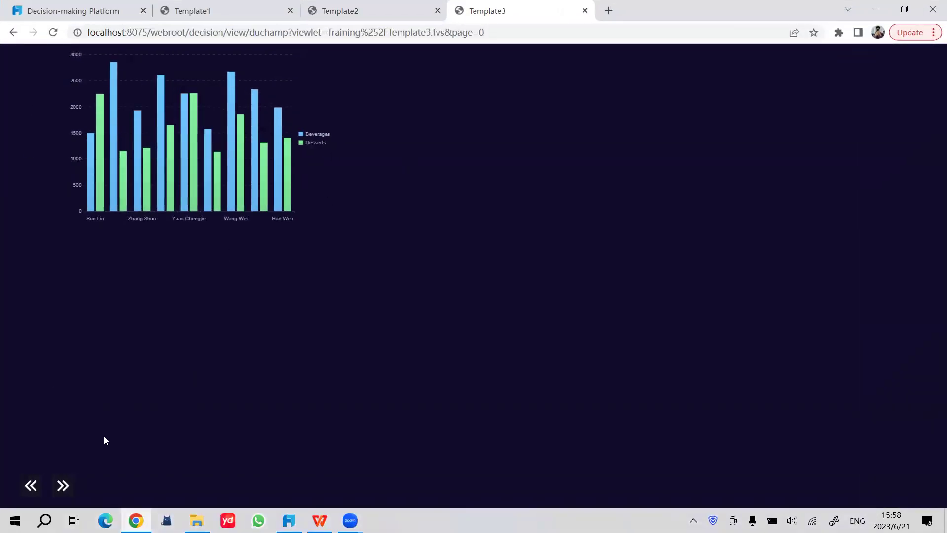
Page forward and back between the first two pages of the Template3 preview to examine the page change without smooth transition
left_click(63, 485)
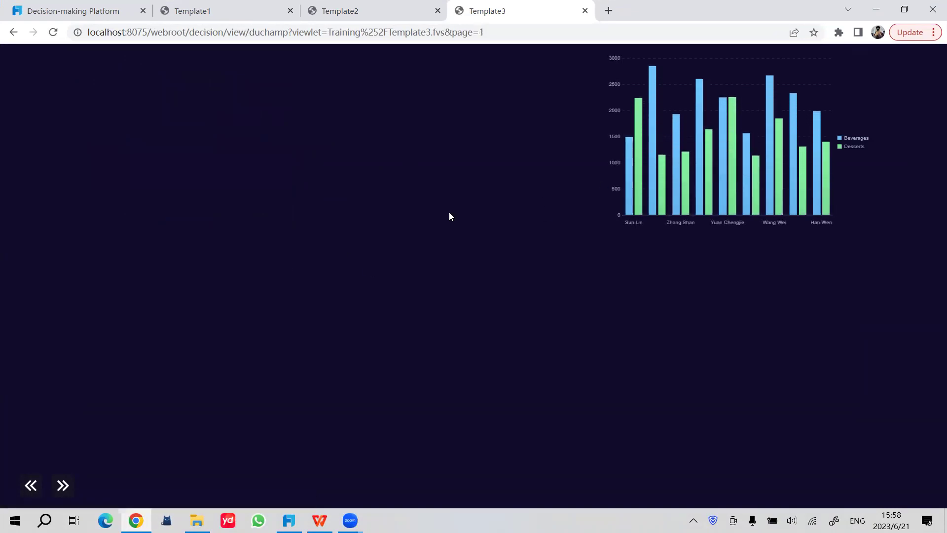
left_click(31, 486)
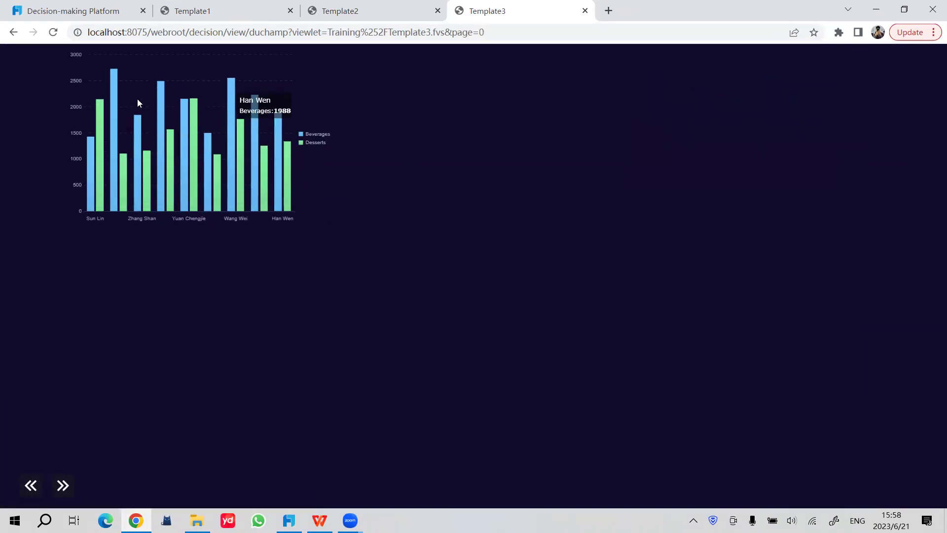
left_click(59, 486)
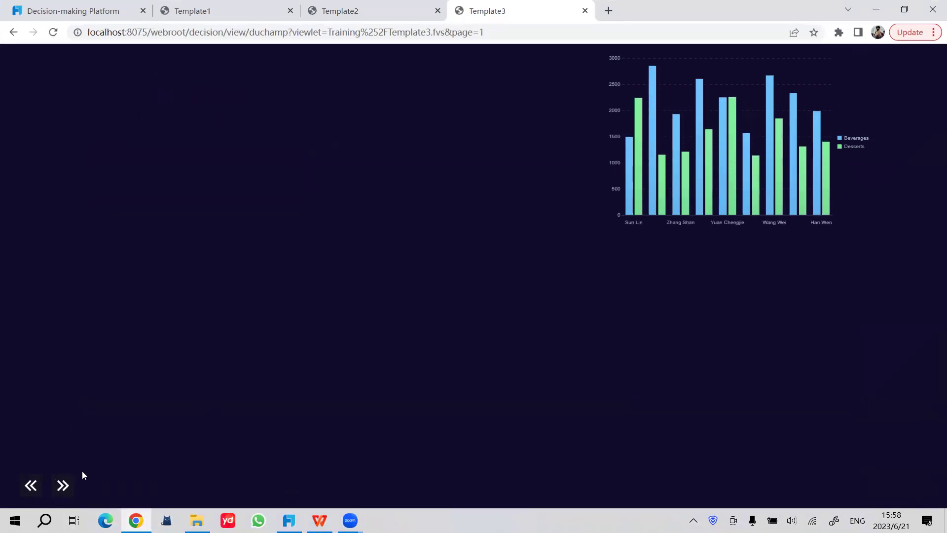
Switch back to the FineReport designer, turn on Smooth Transition for Page1 and Page2, and save Template3
left_click(289, 521)
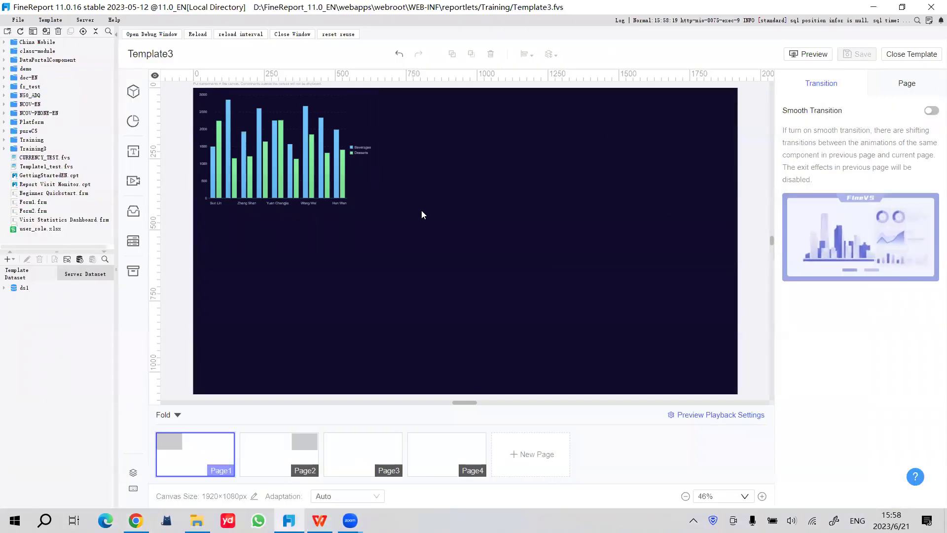
left_click(932, 111)
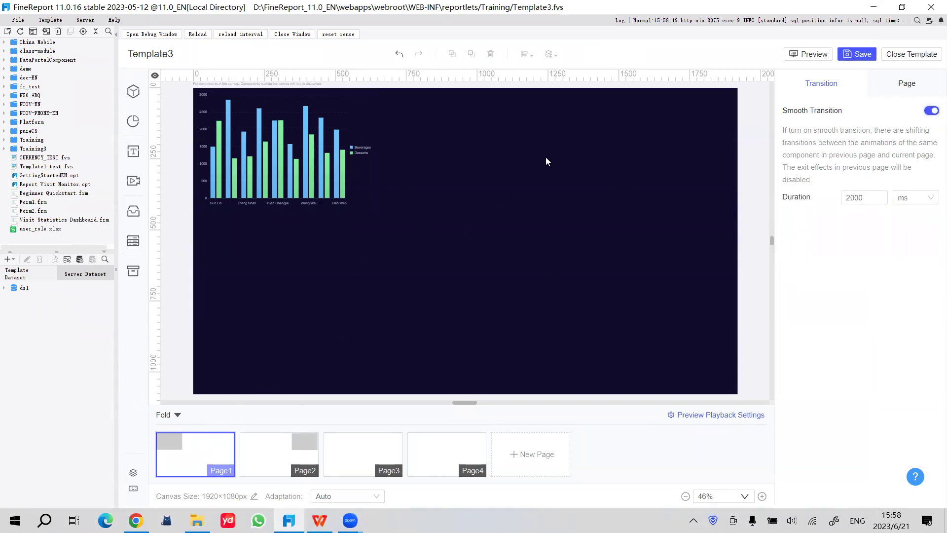
left_click(274, 454)
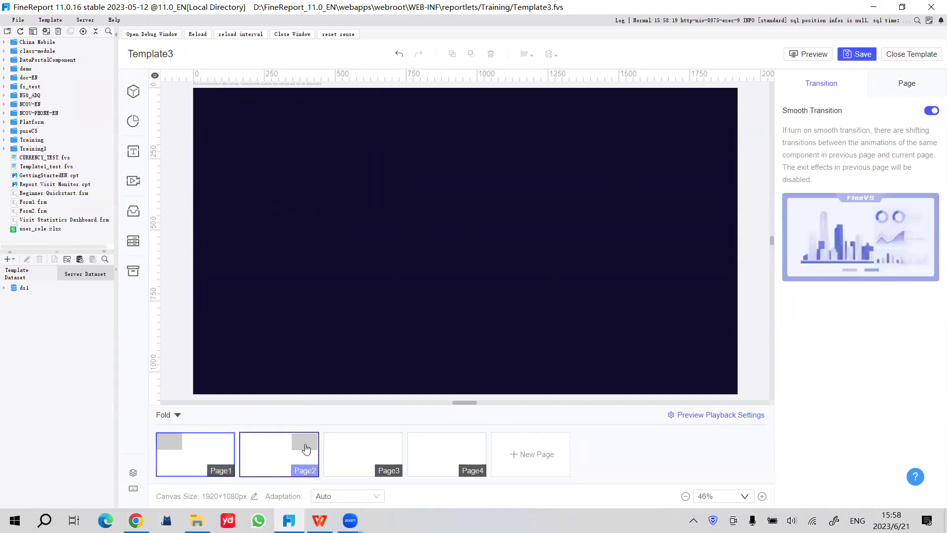
left_click(932, 110)
left_click(857, 53)
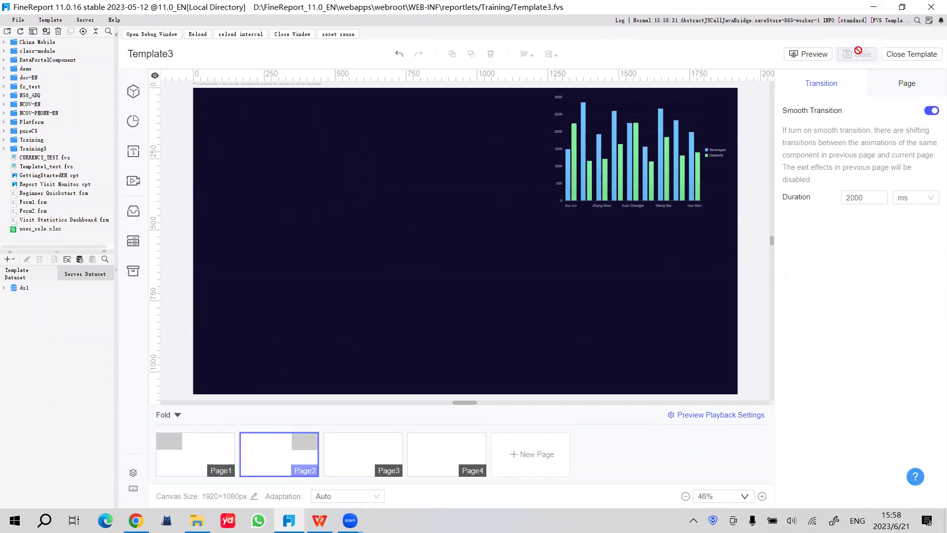
Reload the Template3 preview in Chrome and page back and forth between the first two pages to examine the chart's smooth transition
left_click(809, 54)
left_click(516, 37)
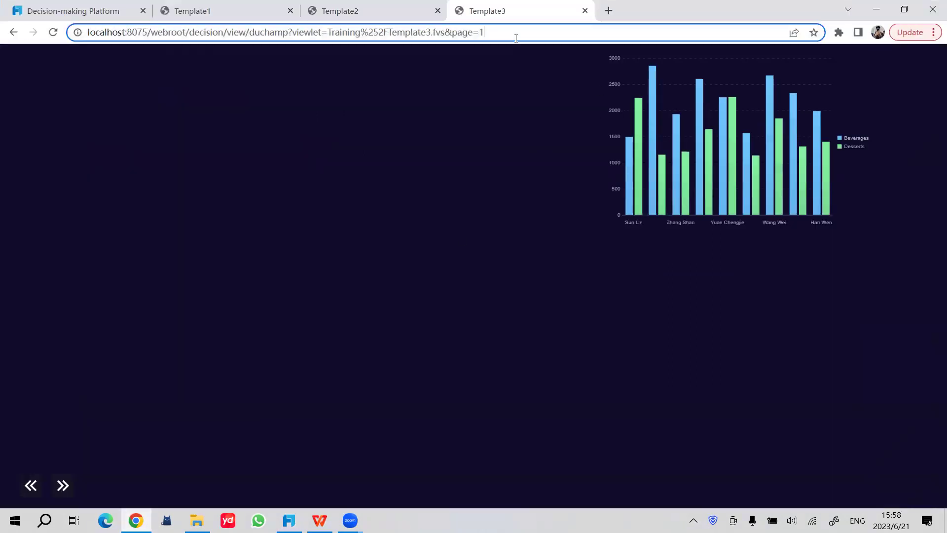
key("Return")
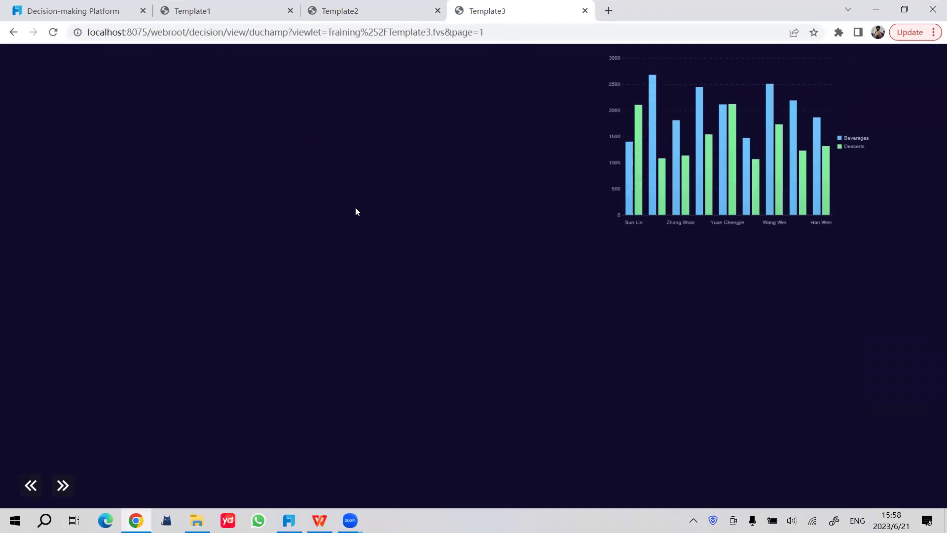
left_click(31, 486)
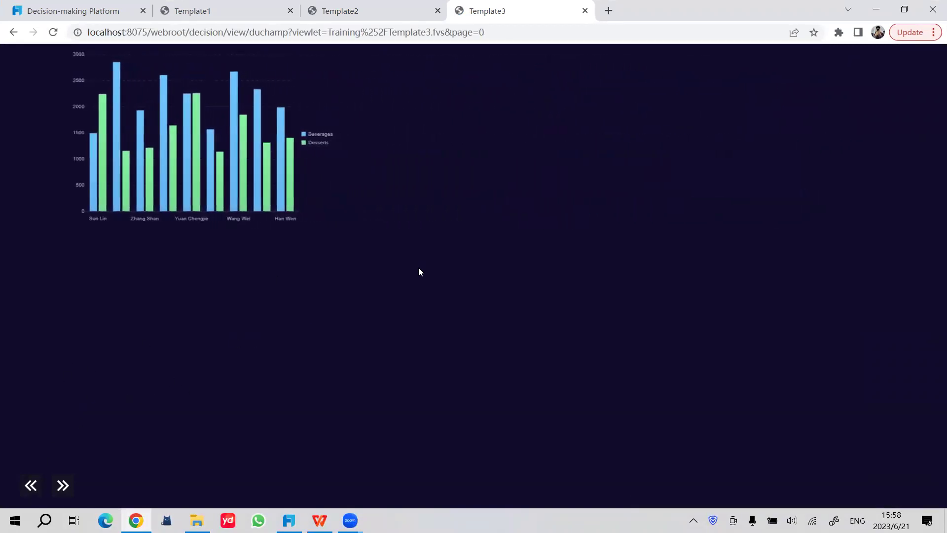
mouse_move(186, 193)
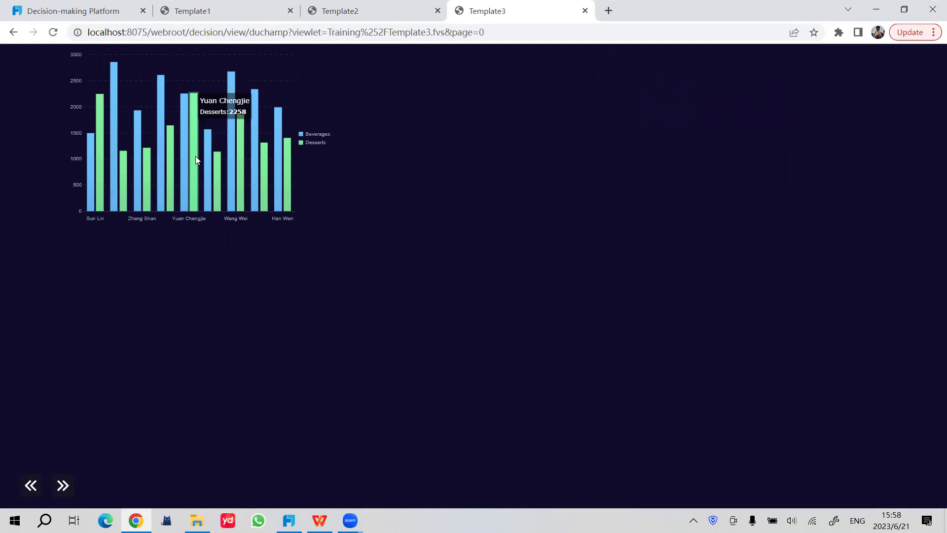
left_click(63, 487)
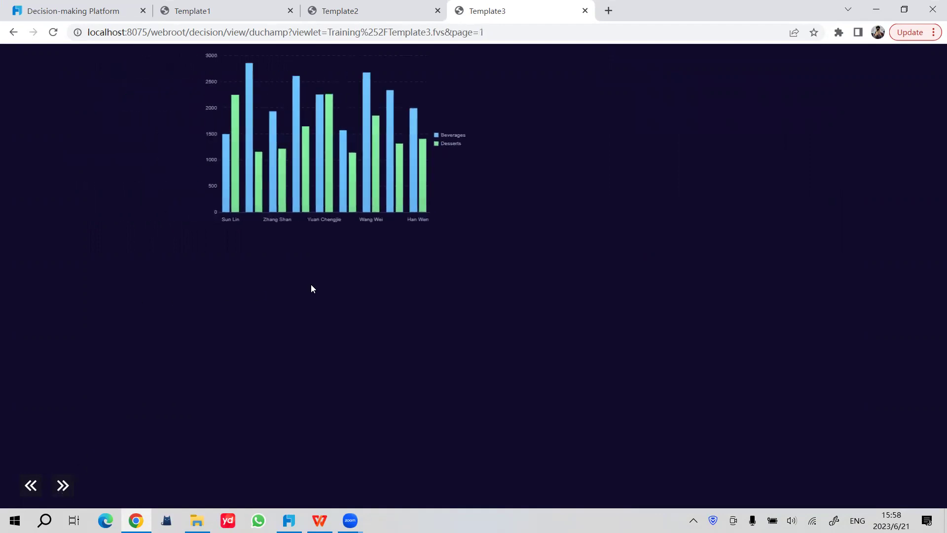
left_click(30, 486)
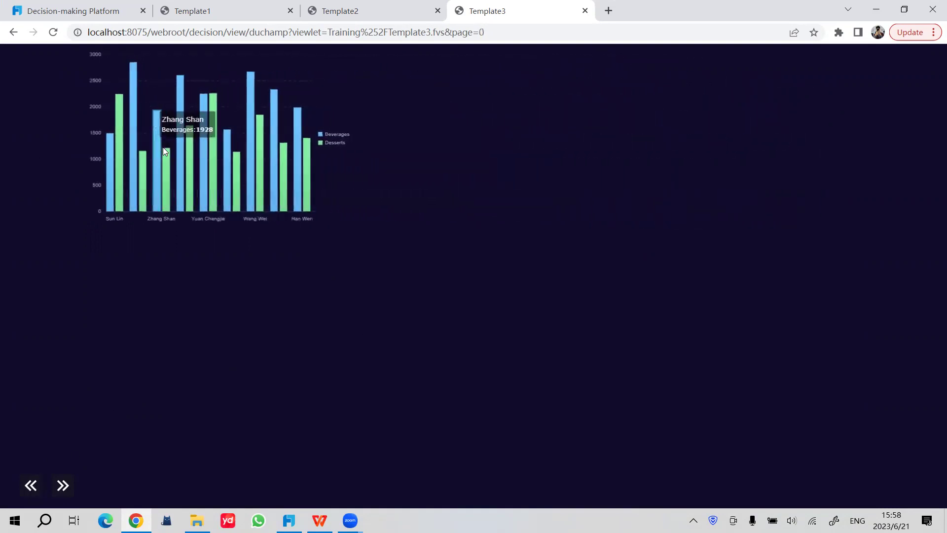
mouse_move(143, 168)
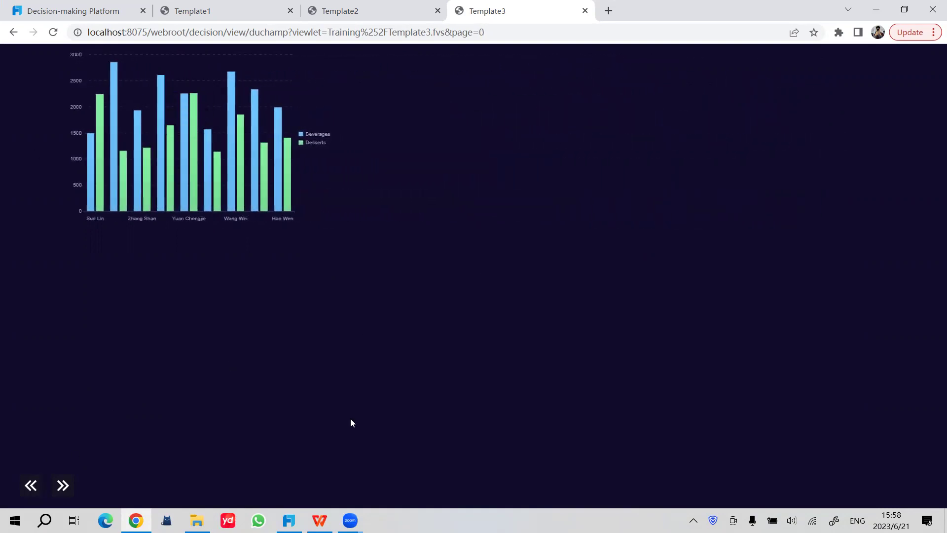
mouse_move(184, 143)
Return to the FineReport designer and copy the column chart on Page2
left_click(289, 520)
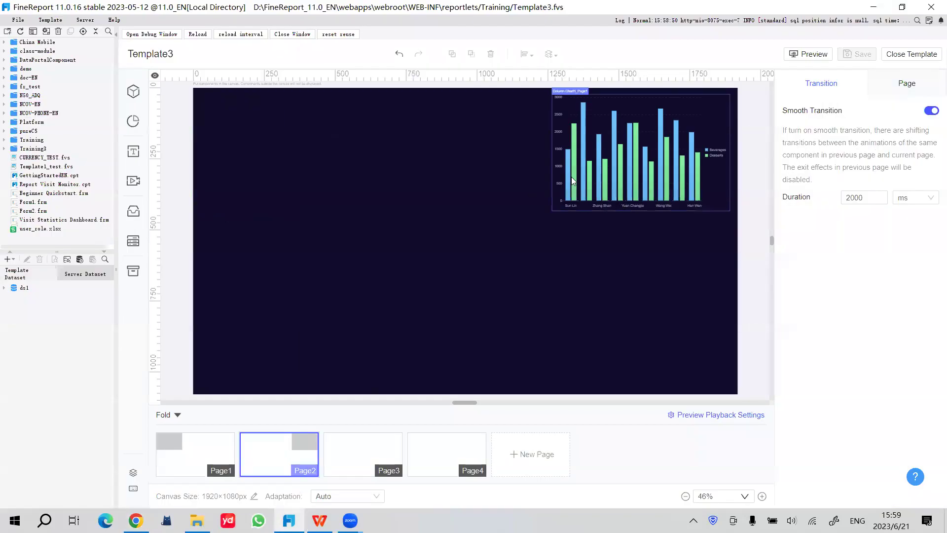
left_click(370, 449)
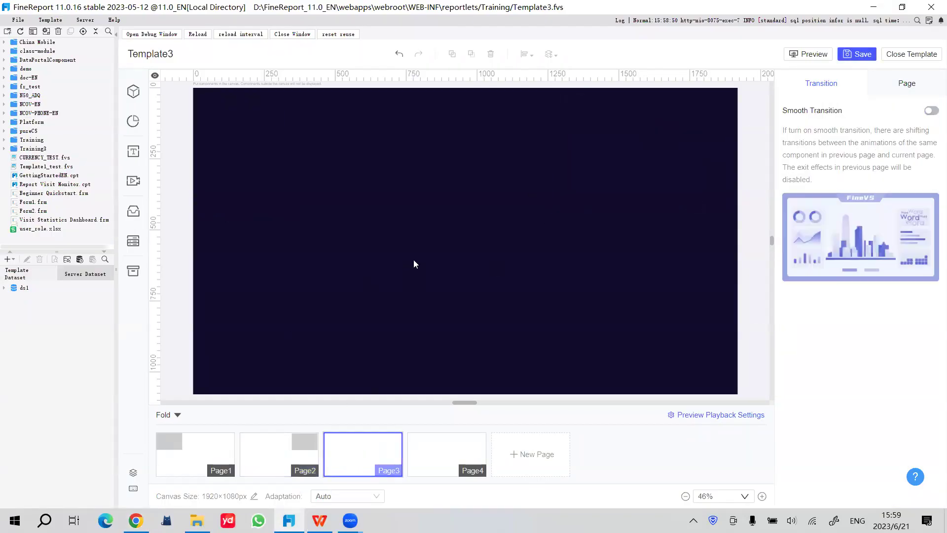
left_click(279, 454)
left_click(622, 168)
right_click(621, 165)
left_click(623, 168)
Paste the copied column chart on Page3 and move it to the lower-left corner of the canvas
left_click(363, 454)
right_click(290, 232)
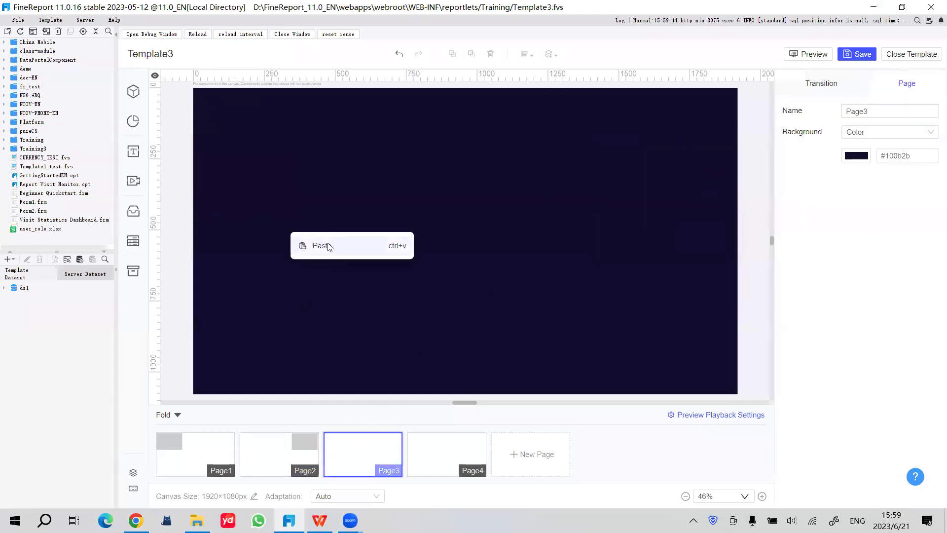
left_click(322, 246)
left_click_drag(356, 264, 300, 310)
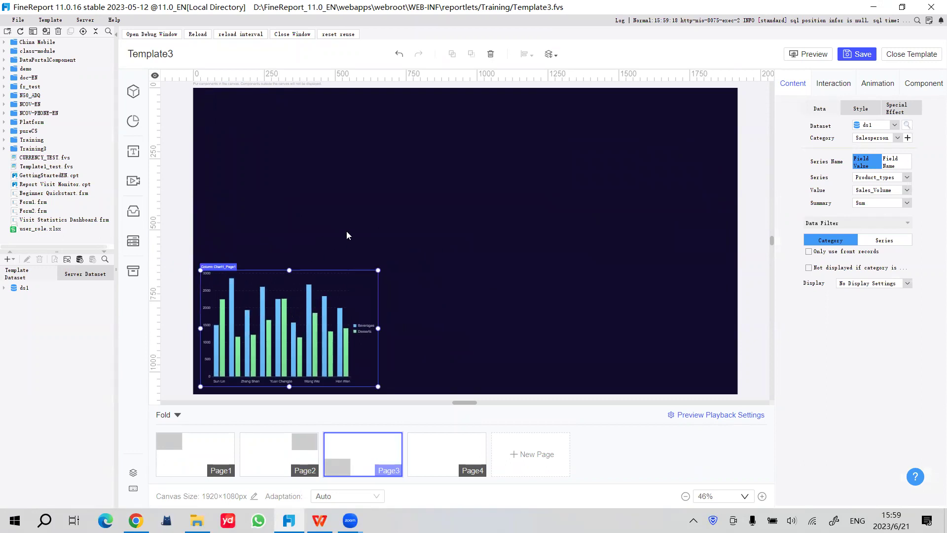
Set the Page3 chart's category to Region and its series to Salesperson, and save Template3
left_click(451, 295)
left_click(336, 308)
left_click(882, 142)
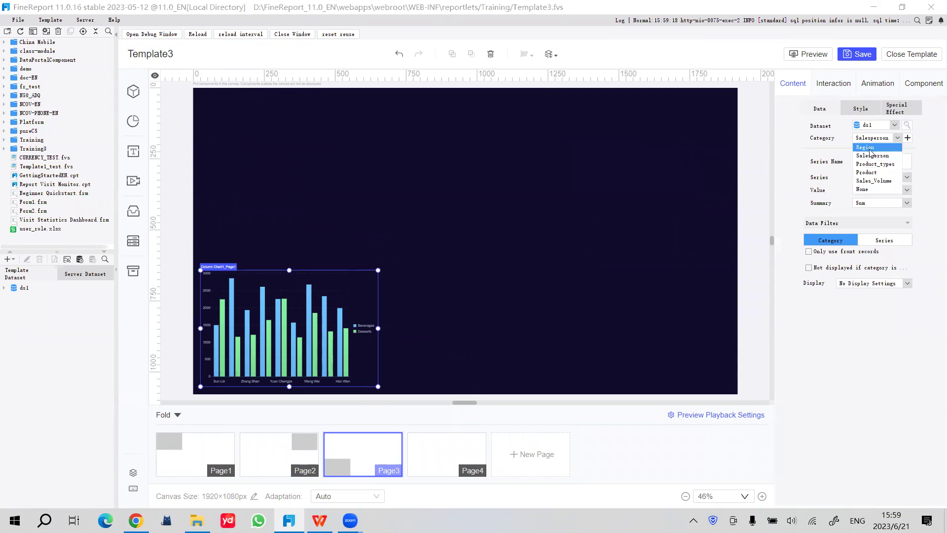
left_click(878, 149)
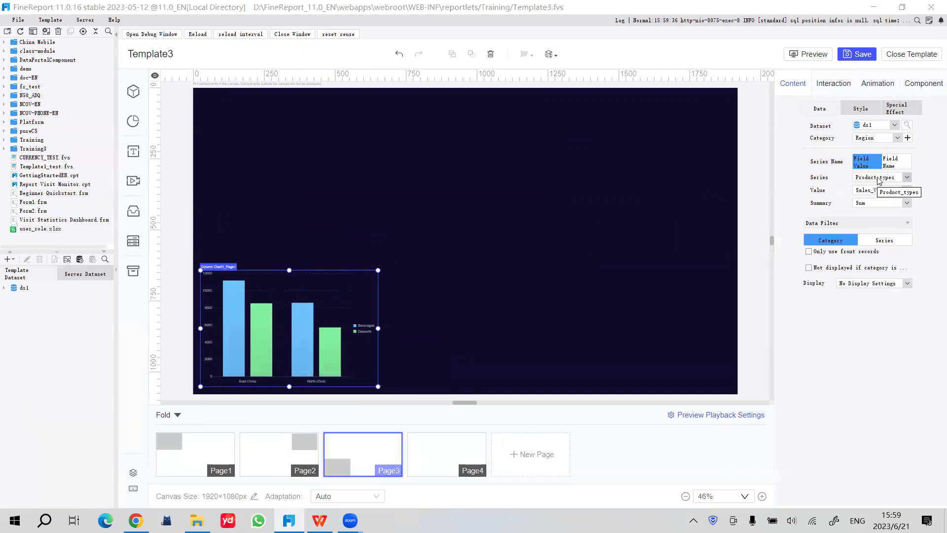
left_click(879, 178)
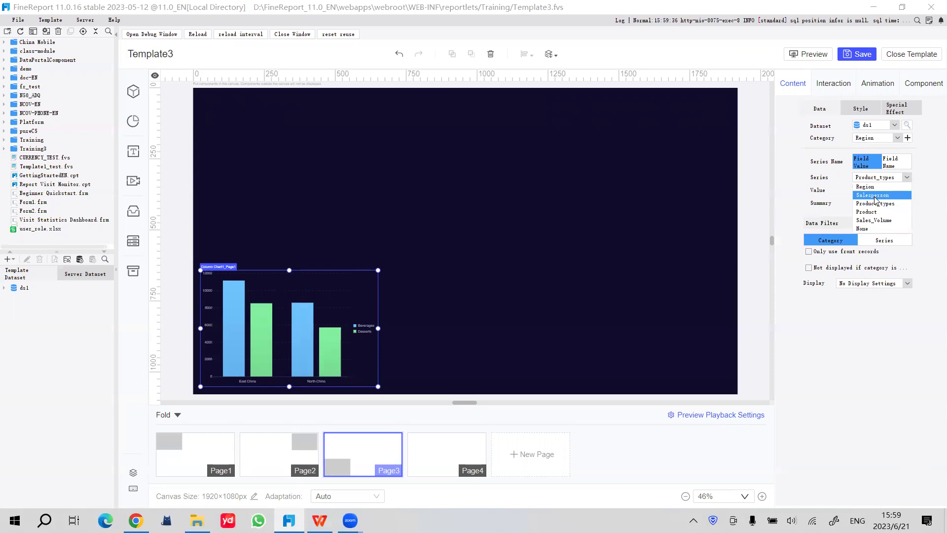
left_click(875, 196)
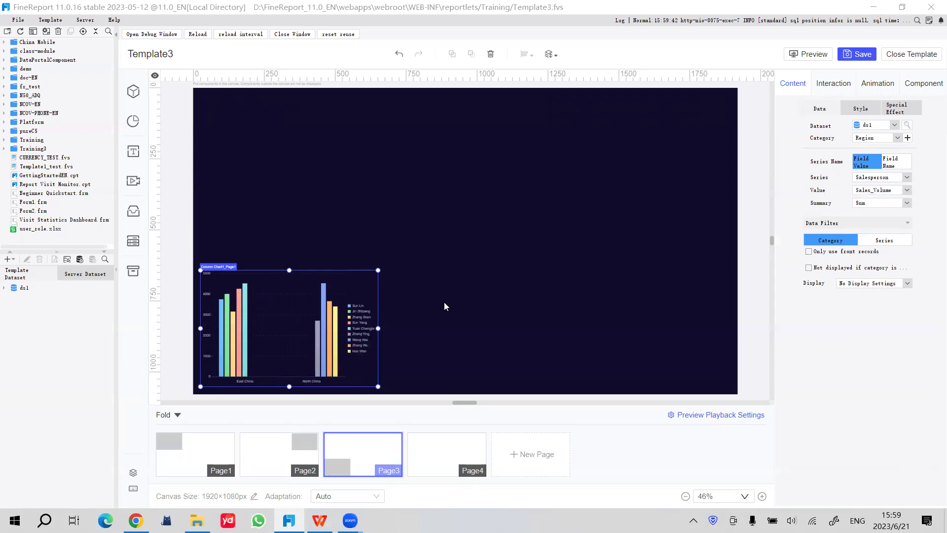
left_click(863, 55)
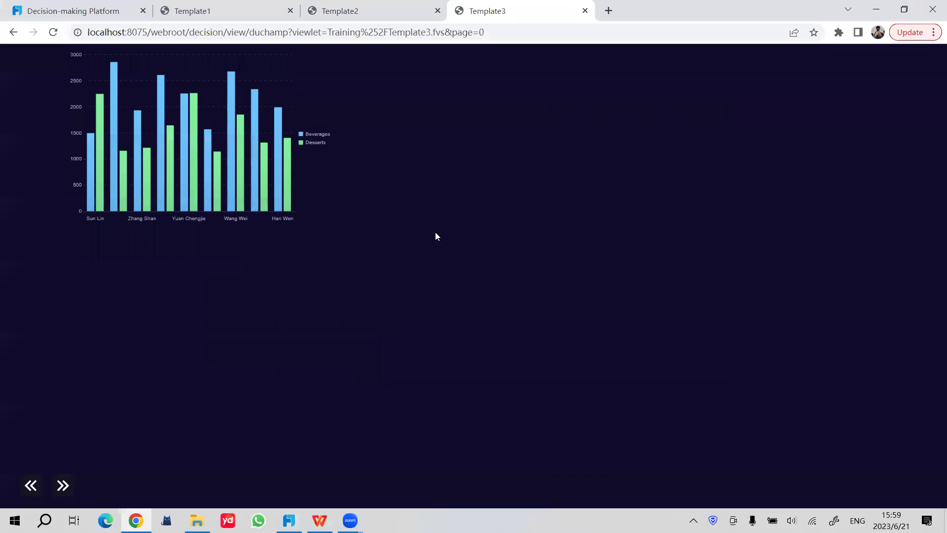
Reload the Template3 preview in Chrome, and return to the page settings of Page3 in the FineReport designer
left_click(514, 31)
key("Return")
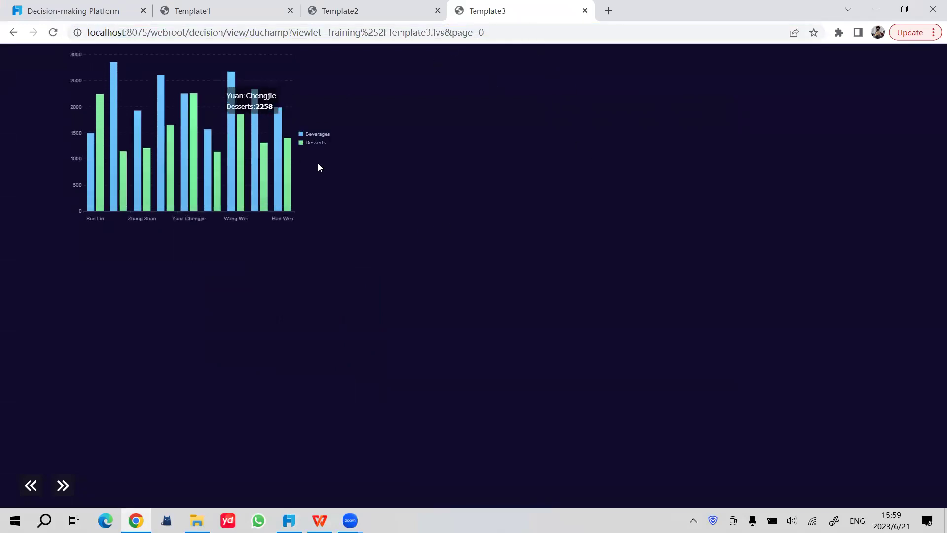
left_click(289, 521)
left_click(578, 230)
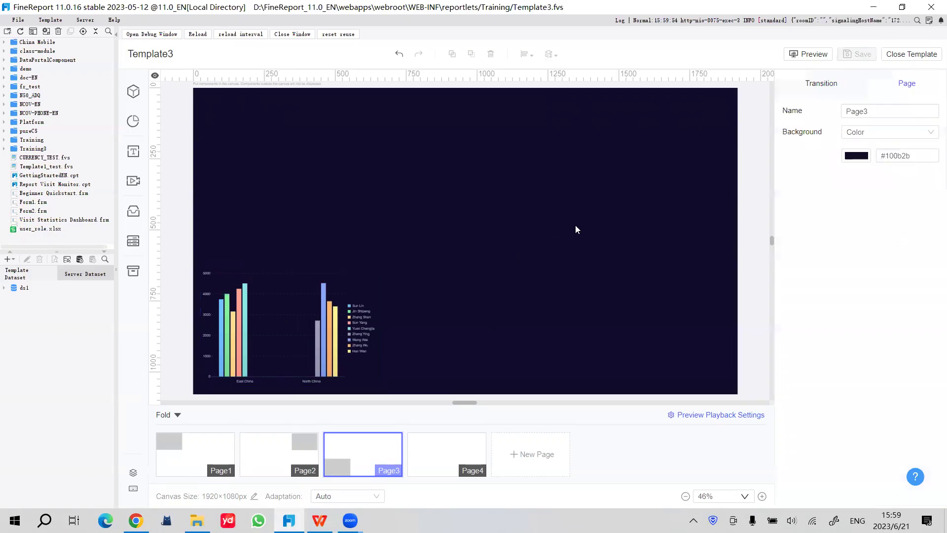
Turn on Smooth Transition for Page3 and save Template3
left_click(823, 84)
left_click(932, 111)
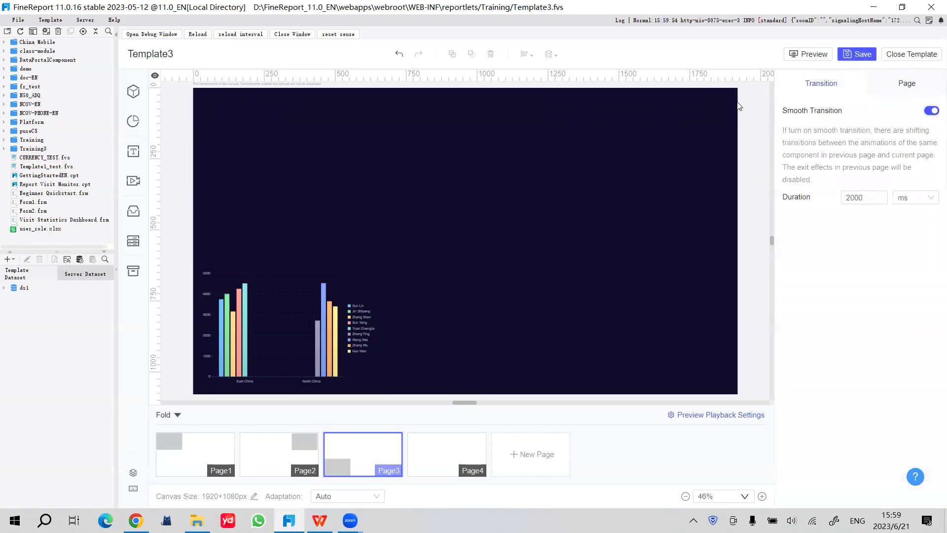
left_click(850, 56)
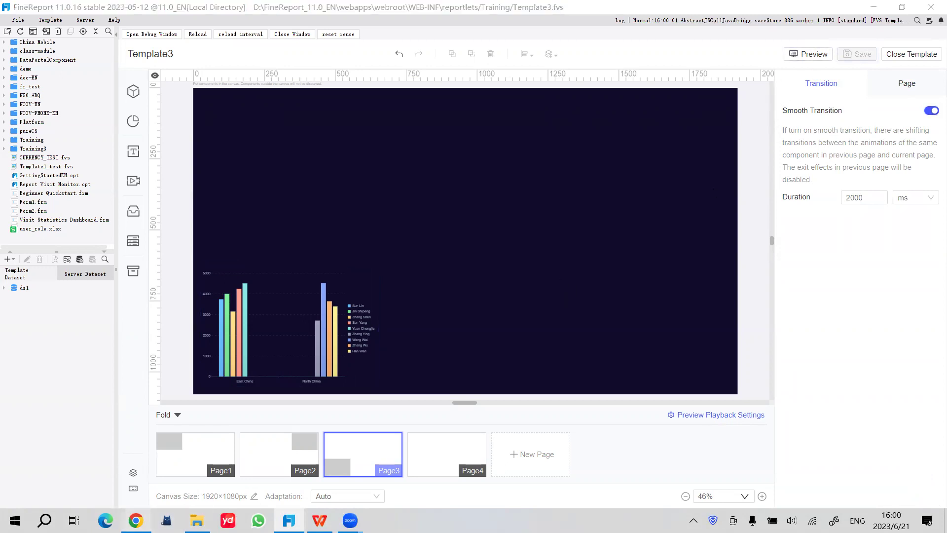
Switch to Chrome, reload the Template3 preview, and advance from the first page to the third to watch the transitions
left_click(136, 520)
left_click(528, 32)
key("Return")
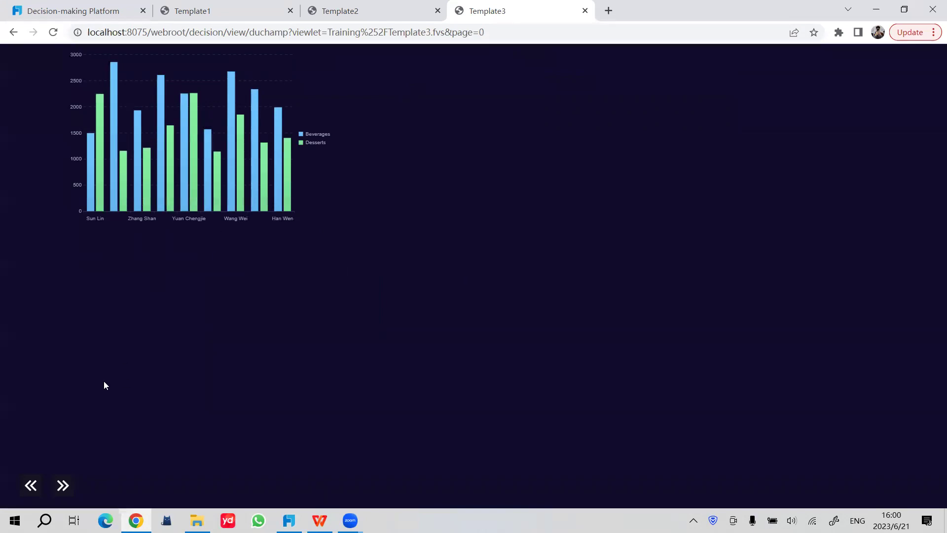
left_click(62, 486)
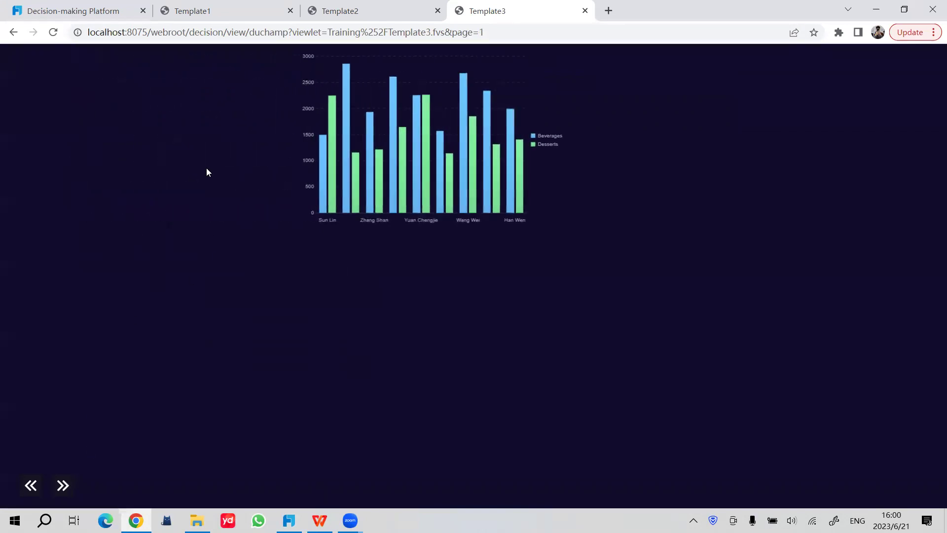
left_click(63, 486)
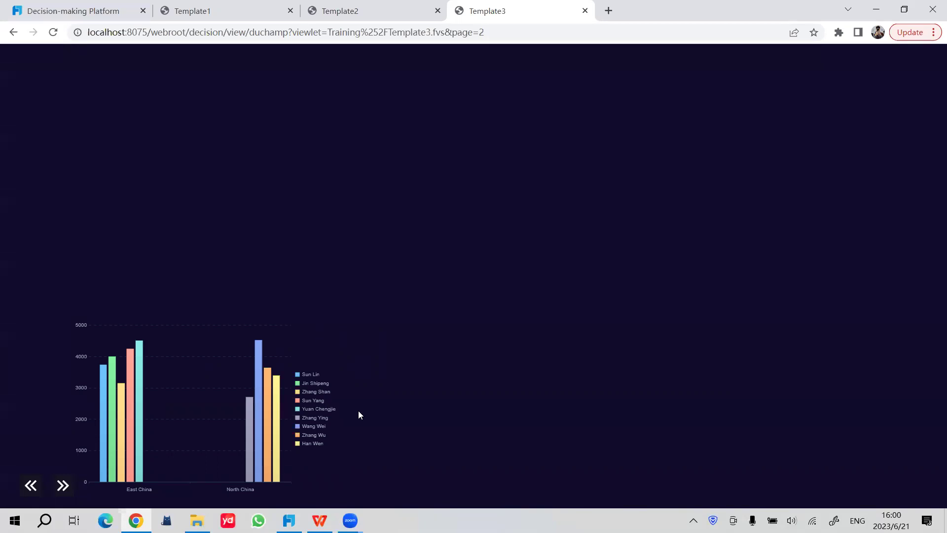
Return to the FineReport designer and place a basic bar chart in the lower-right corner of Page4's canvas
left_click(288, 521)
left_click(455, 439)
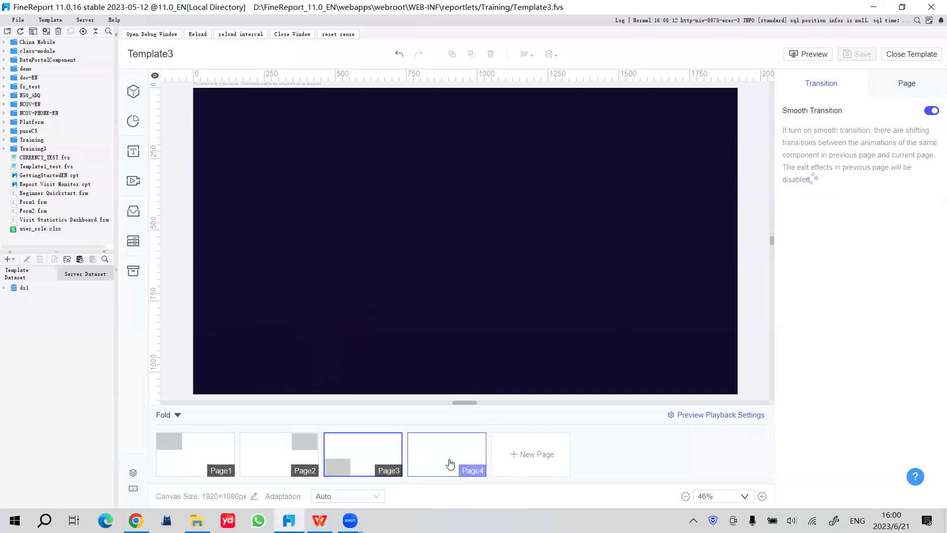
left_click(363, 449)
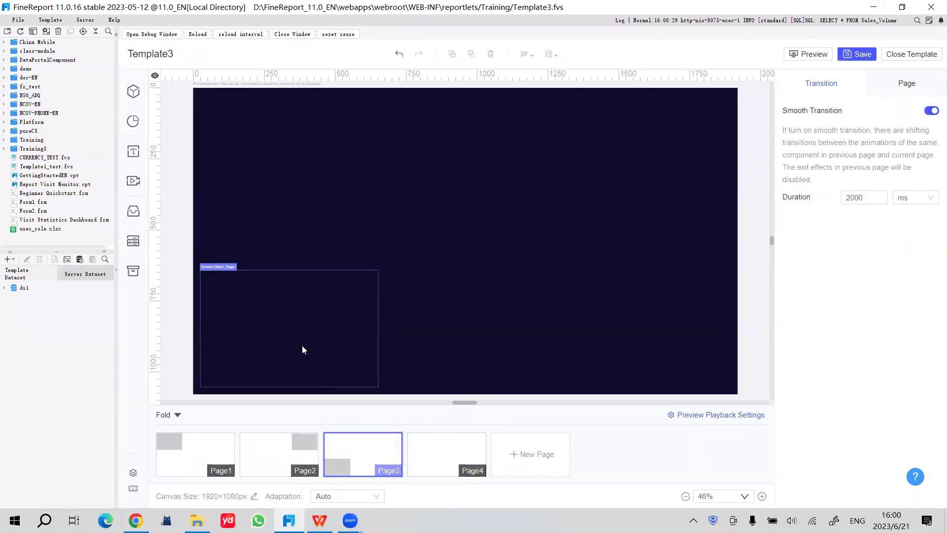
left_click(446, 452)
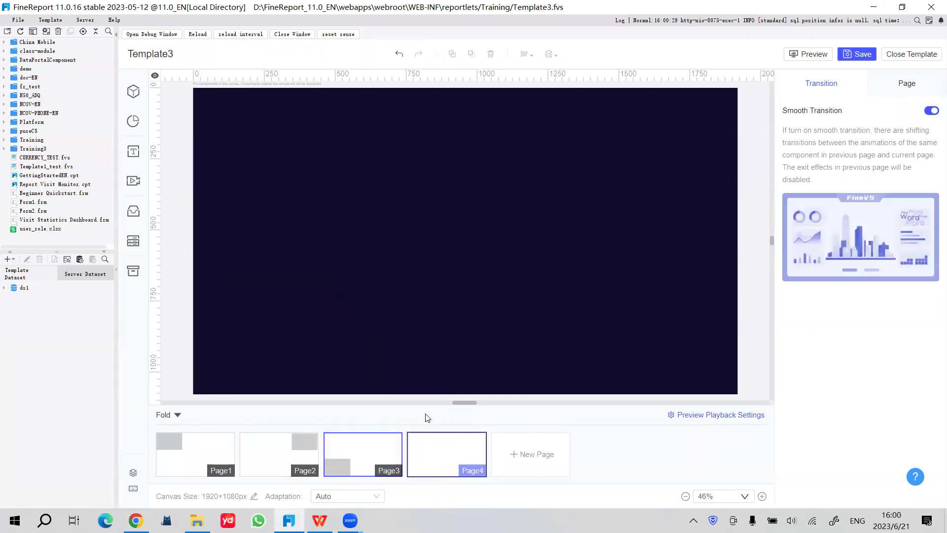
left_click(132, 122)
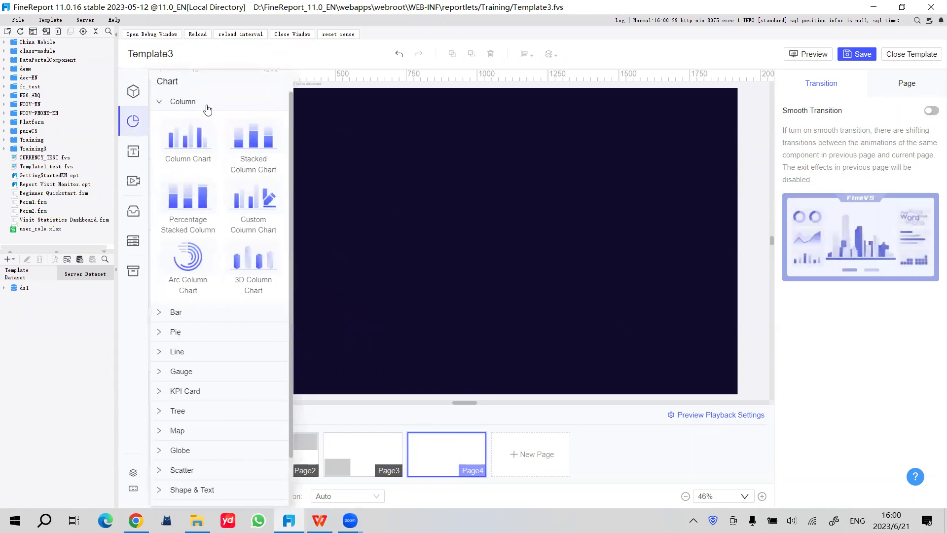
left_click(207, 105)
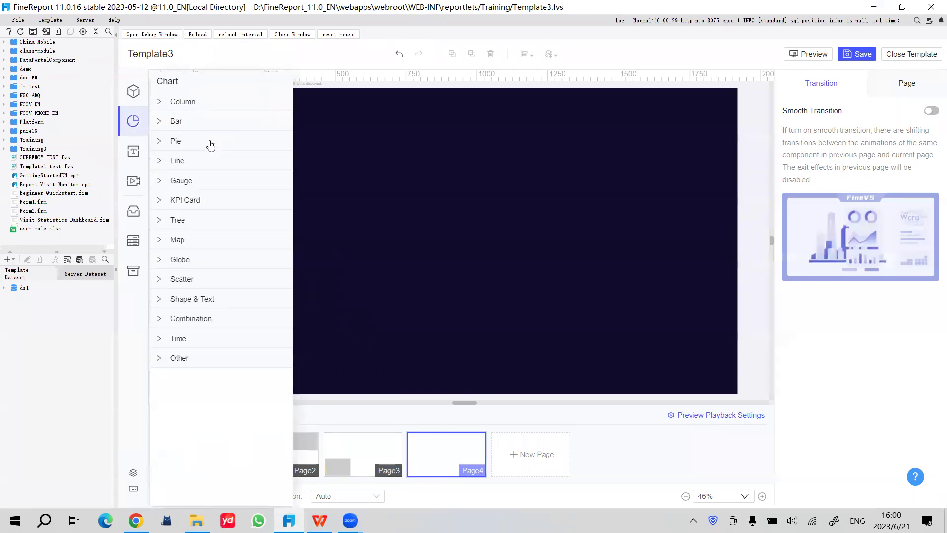
left_click(180, 144)
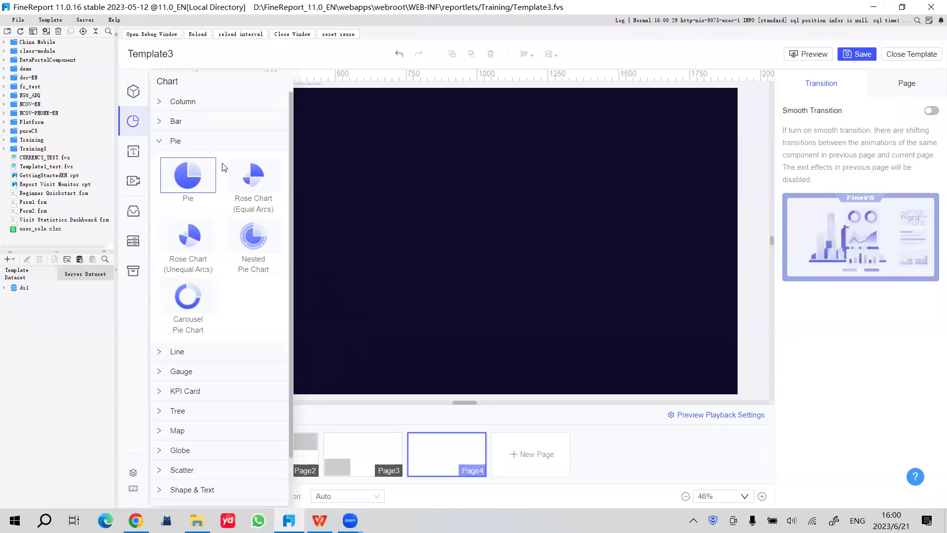
left_click(190, 123)
left_click_drag(186, 157, 722, 374)
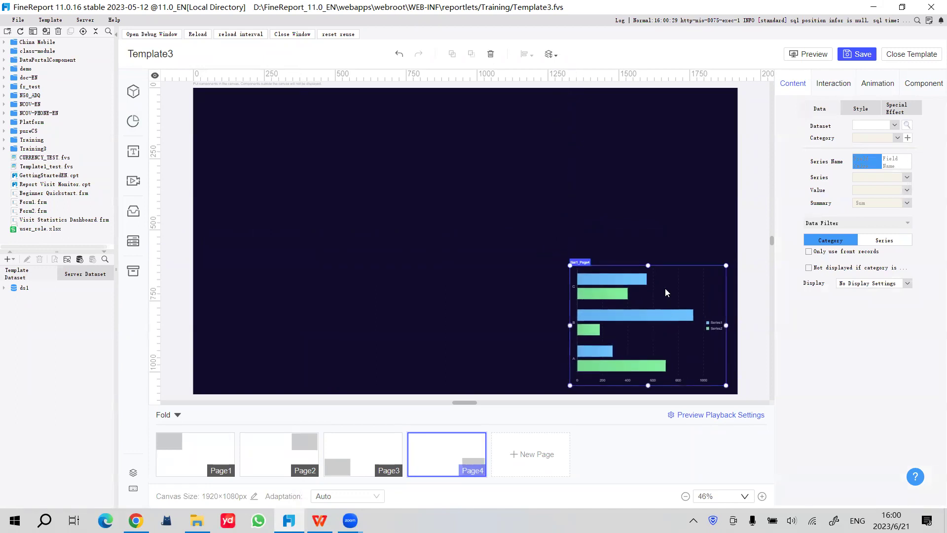
Bind the bar chart to dataset ds1 with category Salesperson, series Product_types and value Sales_Volume, extend its upper edge slightly, and save
left_click(883, 126)
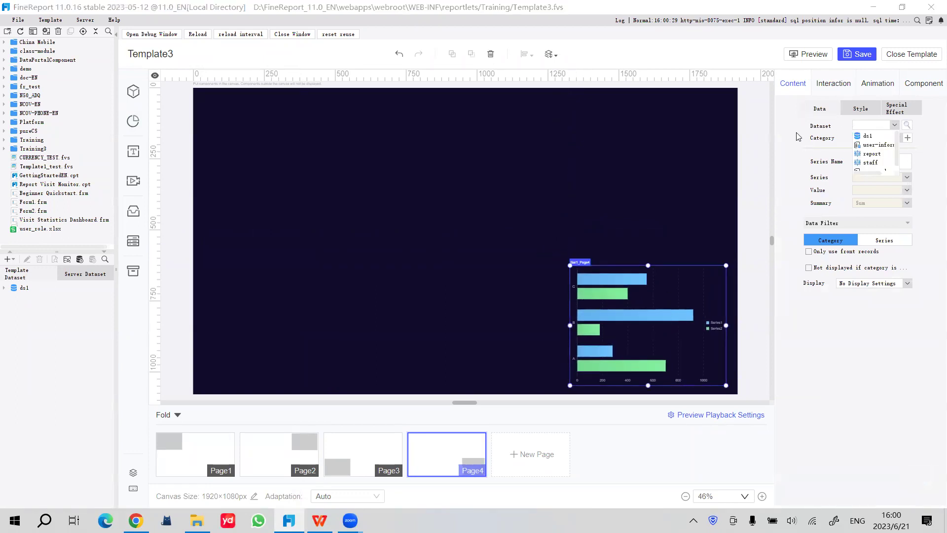
left_click(876, 135)
left_click(898, 138)
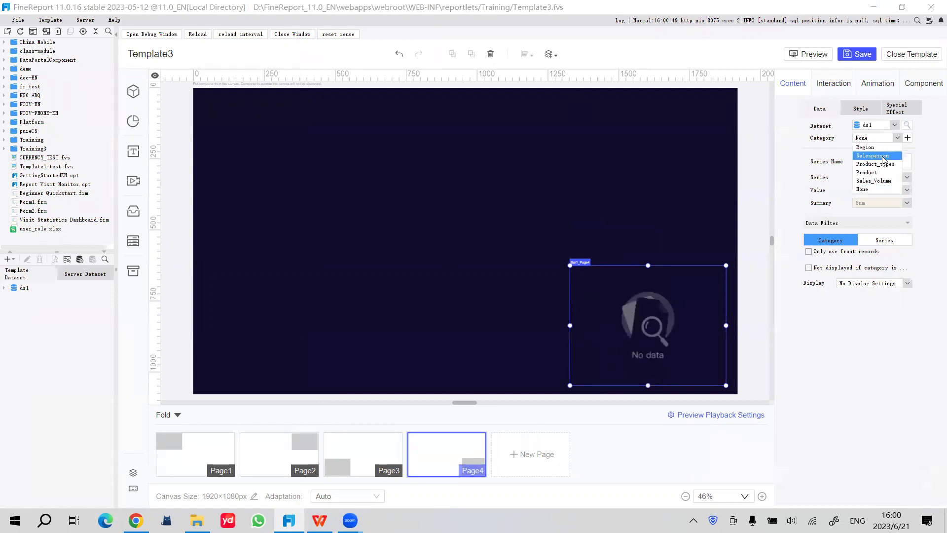
left_click(882, 156)
left_click(881, 177)
left_click(878, 197)
left_click(882, 190)
left_click(873, 229)
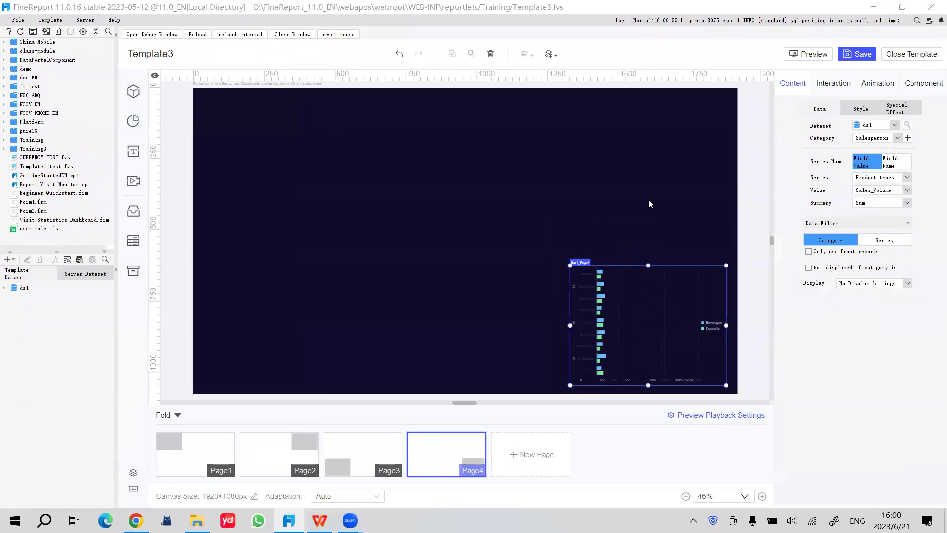
left_click_drag(650, 264, 649, 246)
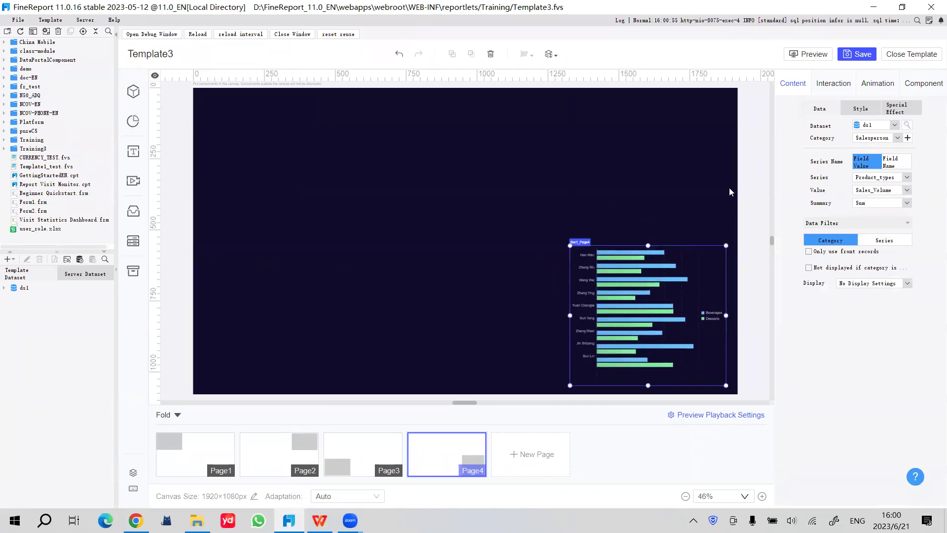
left_click(858, 54)
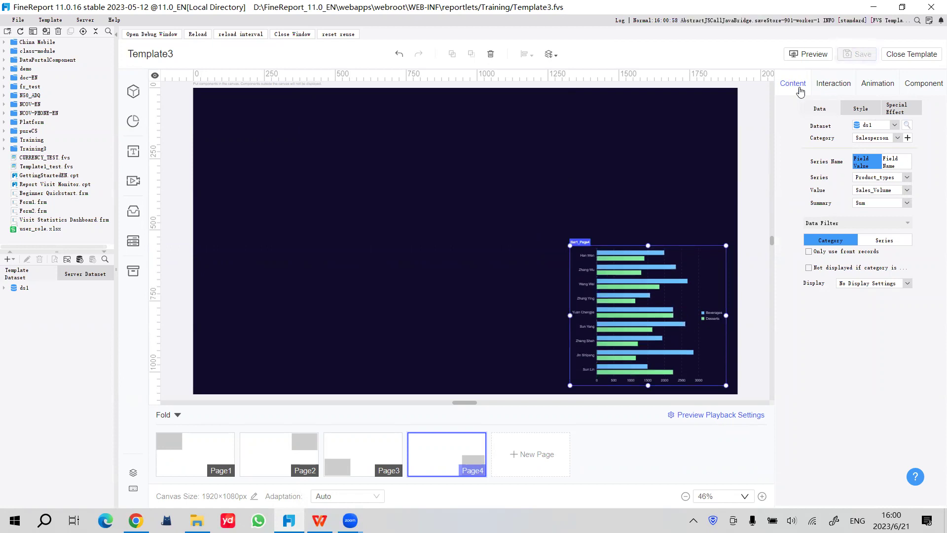
Turn on Smooth Transition for Page4 and save Template3
left_click(768, 129)
left_click(822, 84)
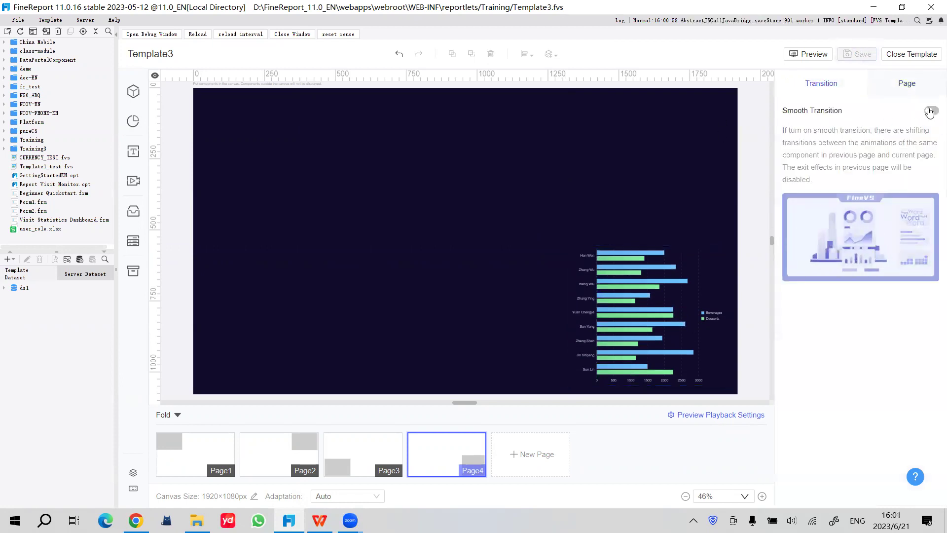
left_click(824, 110)
left_click(859, 55)
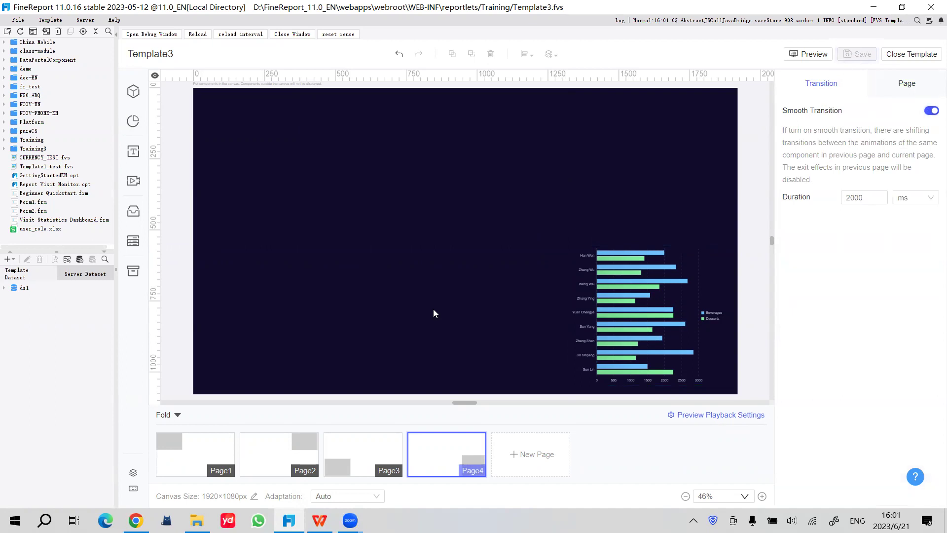
Go back through Page3 and Page2, leave Page1 as the current page, and save Template3
left_click(375, 468)
left_click(281, 449)
left_click(219, 452)
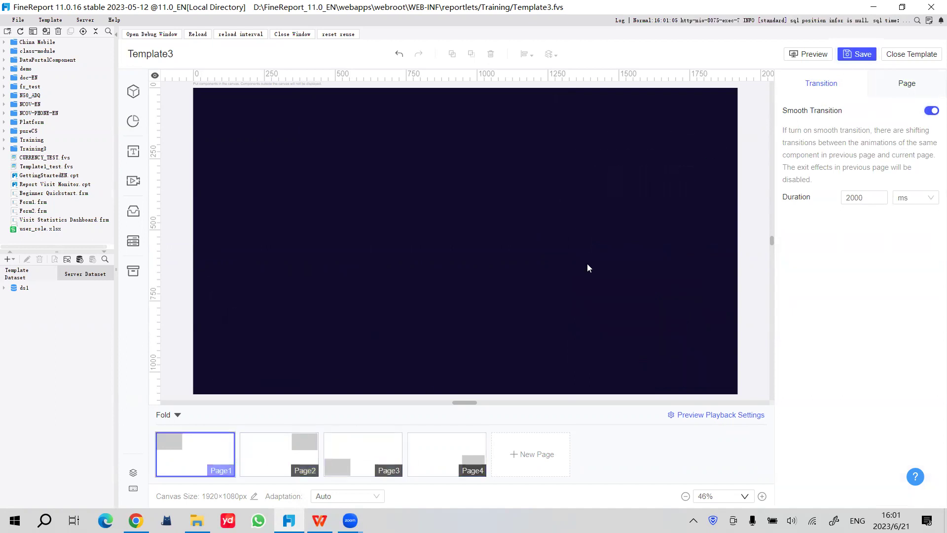
left_click(859, 58)
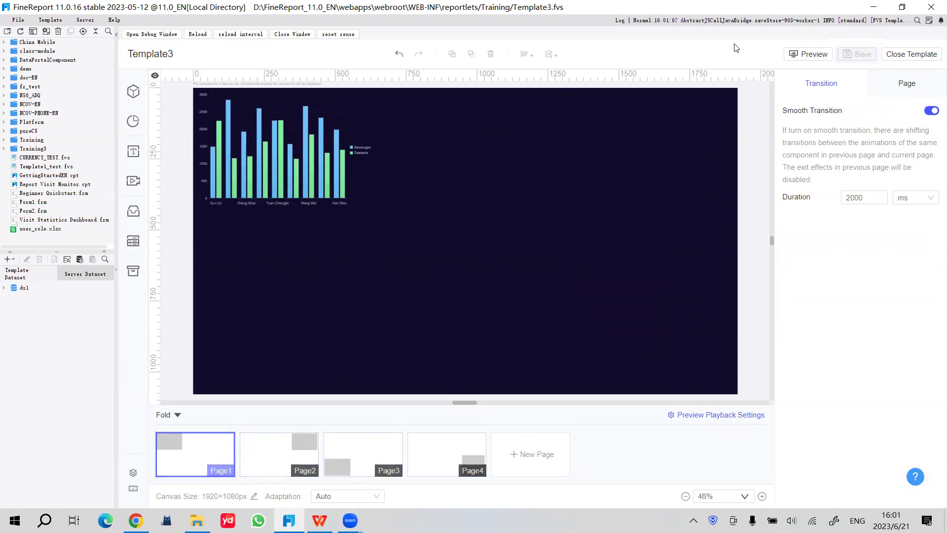
In Chrome, reload the Template3 preview, advance to Page4 to watch its transition, and reload the preview again
key("alt+Tab")
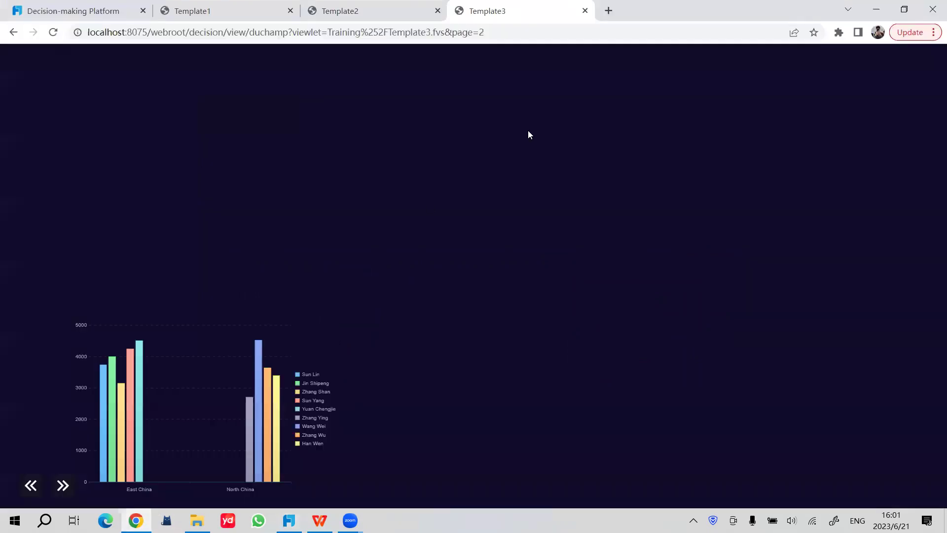
left_click(503, 32)
key("Return")
left_click(63, 487)
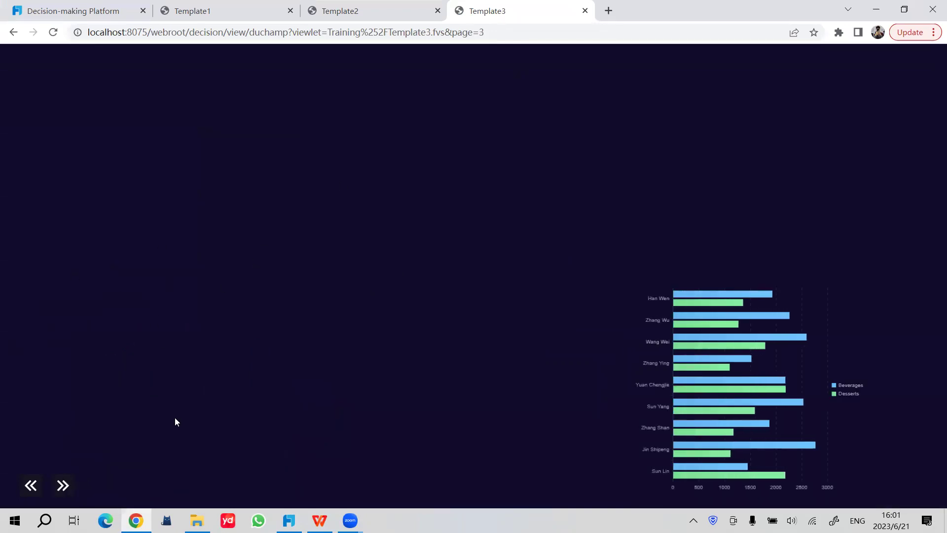
left_click(499, 32)
key("Return")
Return to the FineReport designer, show the widget layers of Page4 and Page3, and view Page3's transition settings
key("alt+Tab")
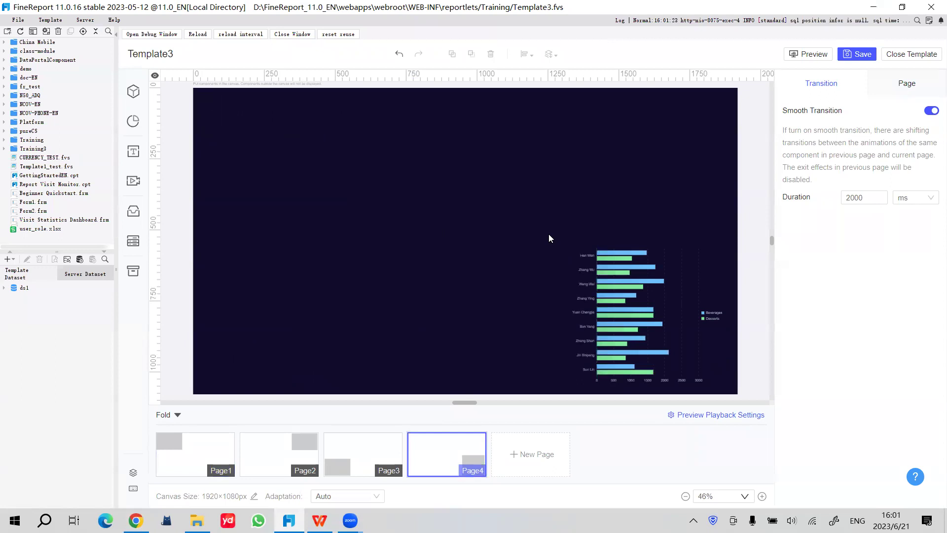
left_click(606, 275)
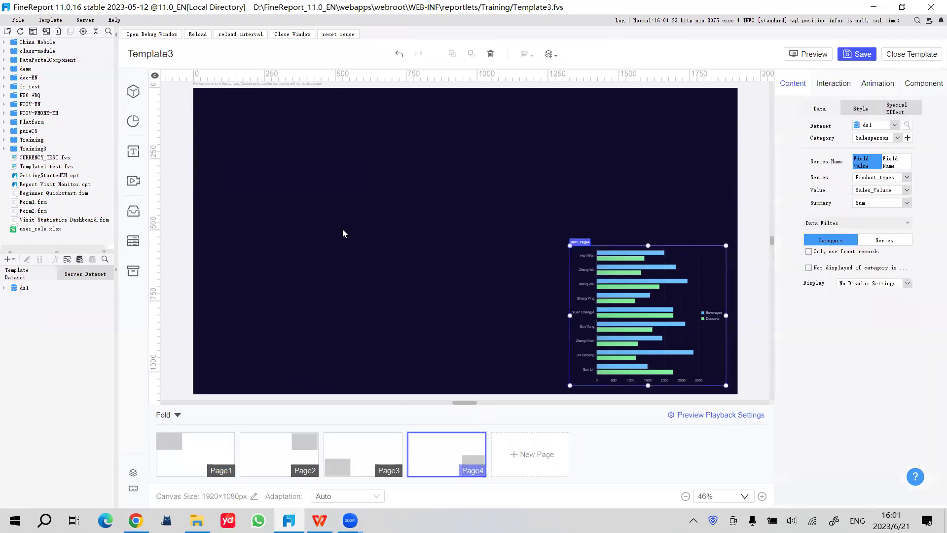
left_click(136, 469)
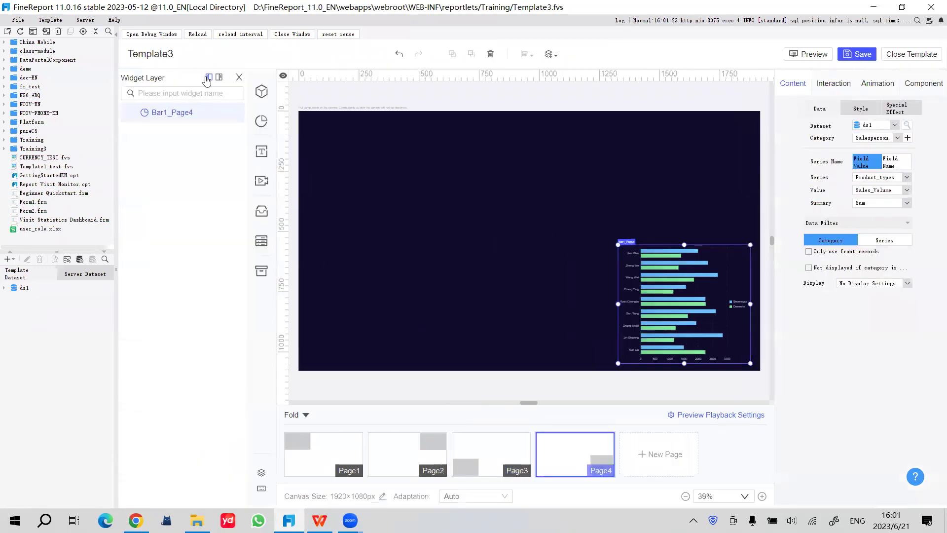
left_click(492, 456)
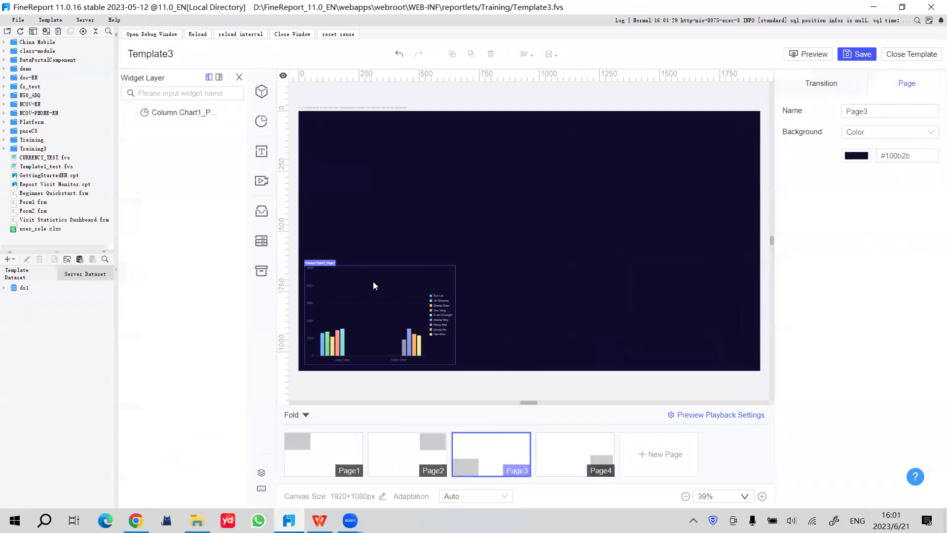
left_click(839, 91)
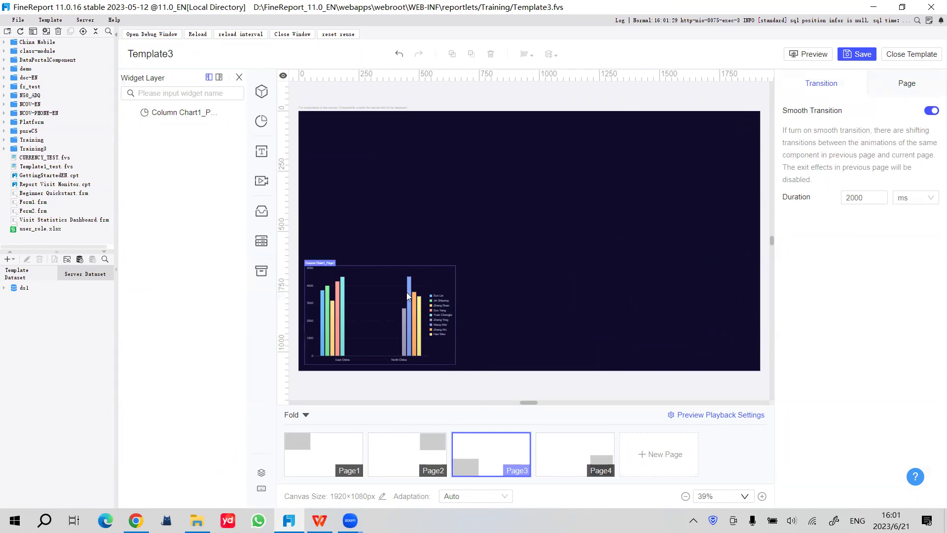
Copy the widget name Column Chart1_Page1 from Page3's column chart, leaving the name unchanged
left_click(225, 113)
left_click(227, 115)
left_click(220, 130)
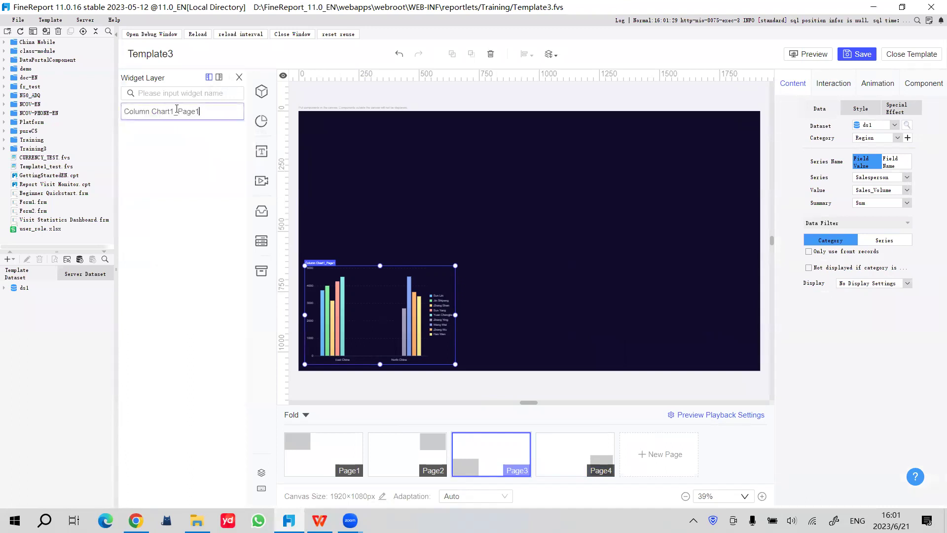
triple_click(178, 111)
key("ctrl+c")
left_click(528, 205)
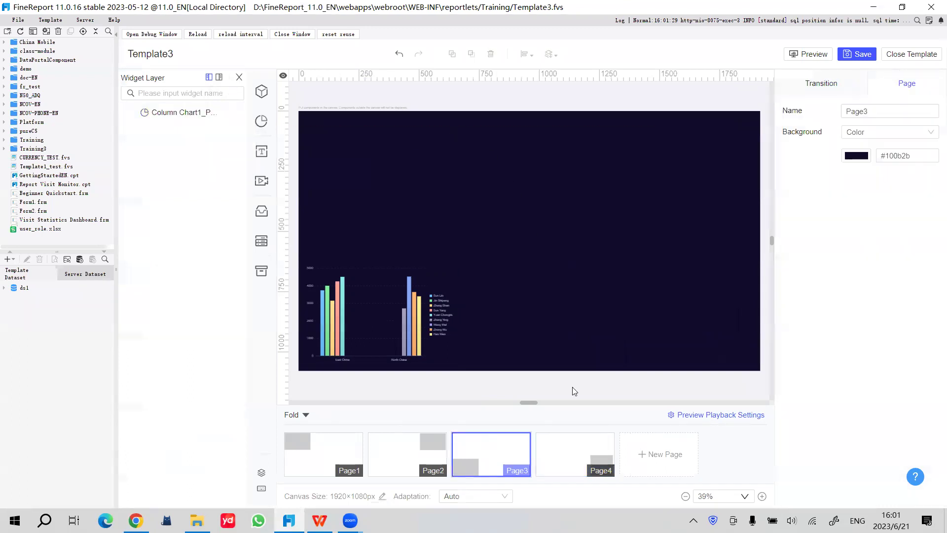
Rename Page4's bar chart to Column Chart1_Page1 and check Page4's transition settings
left_click(578, 452)
left_click(188, 116)
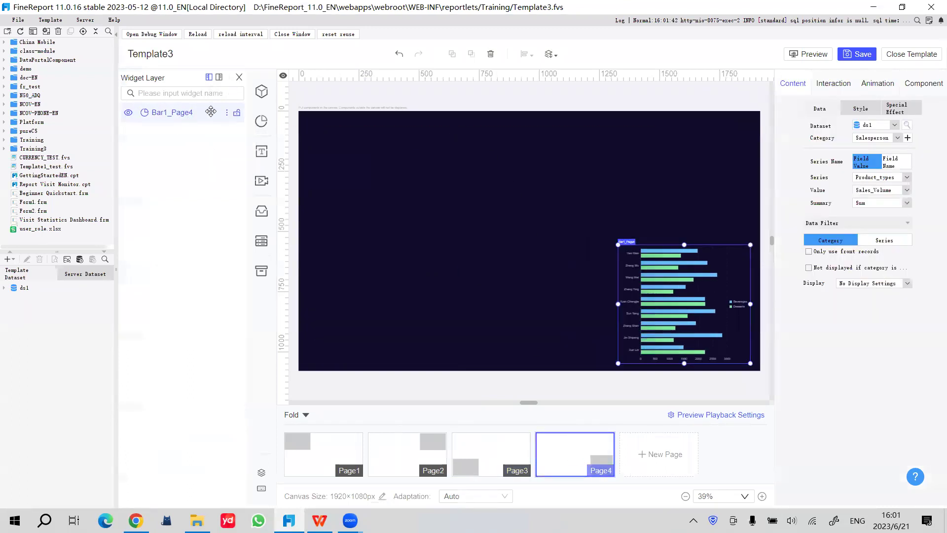
double_click(198, 114)
key("ctrl+a")
key("BackSpace")
key("ctrl+v")
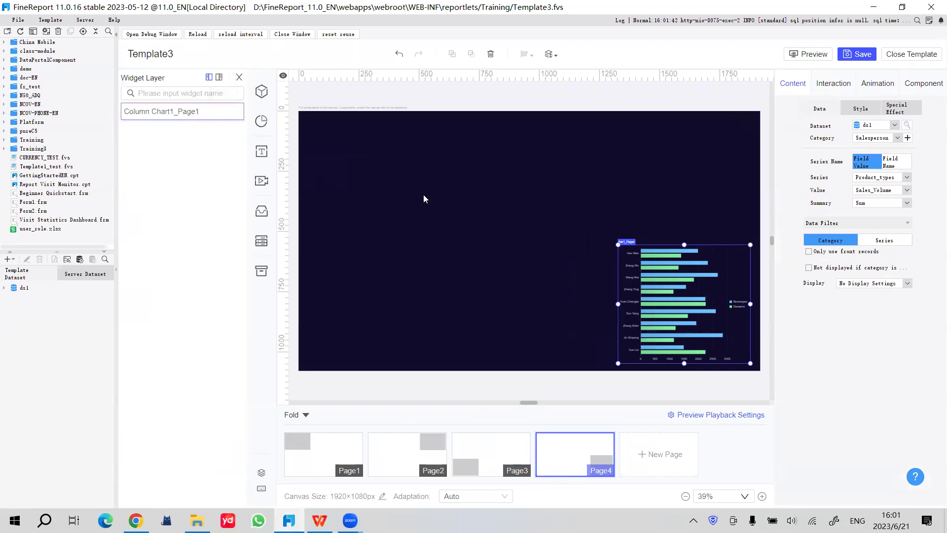
left_click(426, 327)
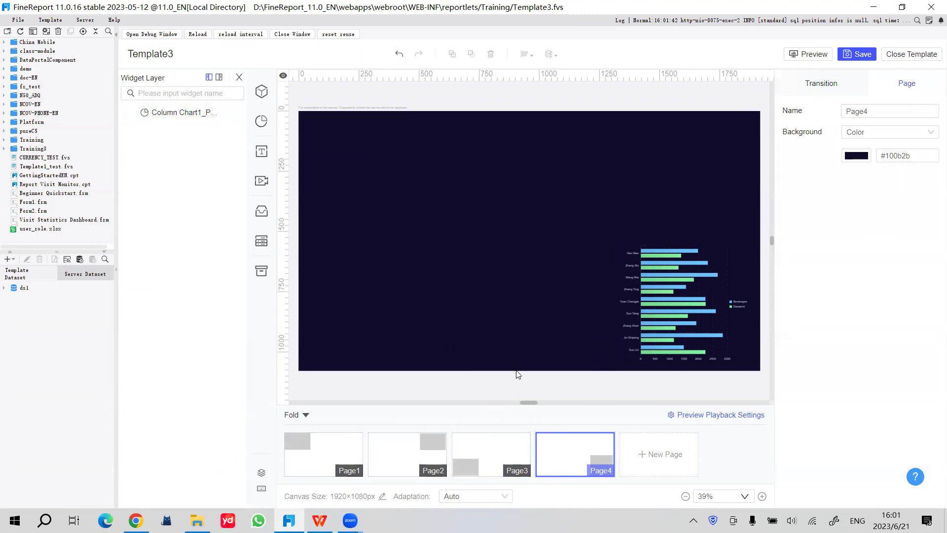
left_click(823, 83)
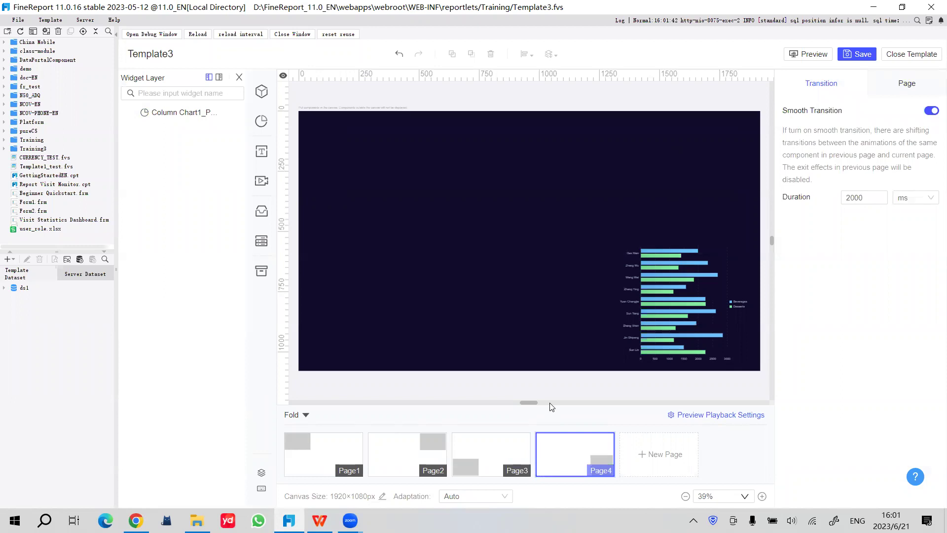
left_click(217, 111)
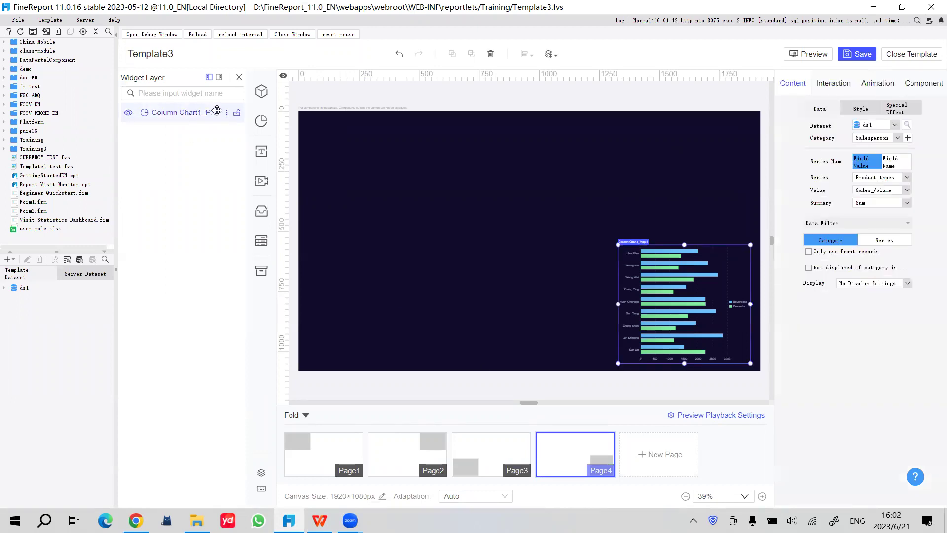
Save Template3 and show Page4's transition settings
left_click(853, 55)
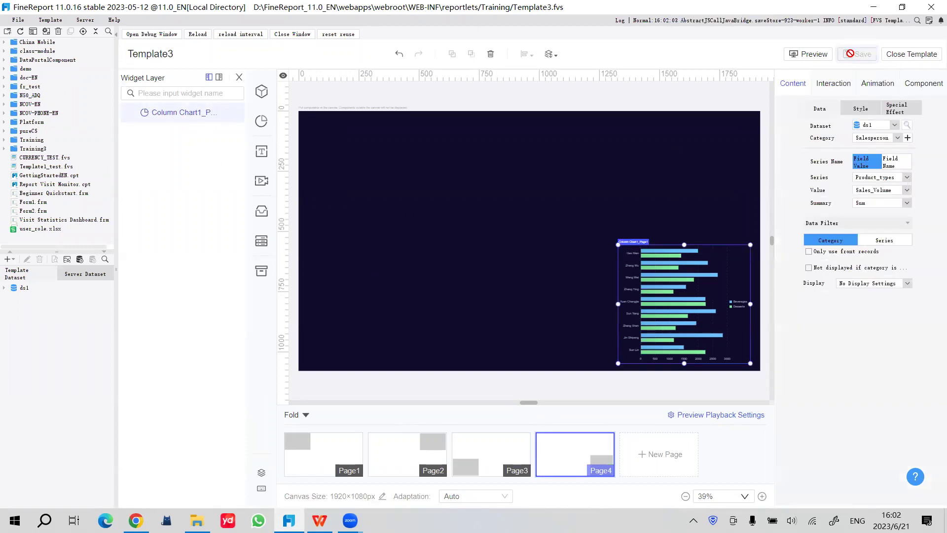
left_click(703, 188)
left_click(820, 84)
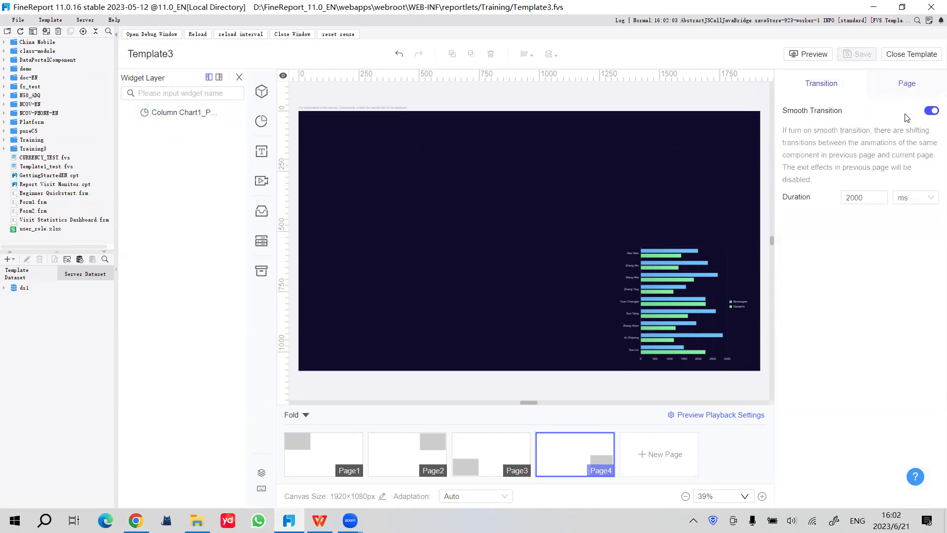
In Chrome, reload the Template3 preview and page backward and forward to watch the transitions between Page3, Page4 and Page1
left_click(136, 521)
left_click(478, 30)
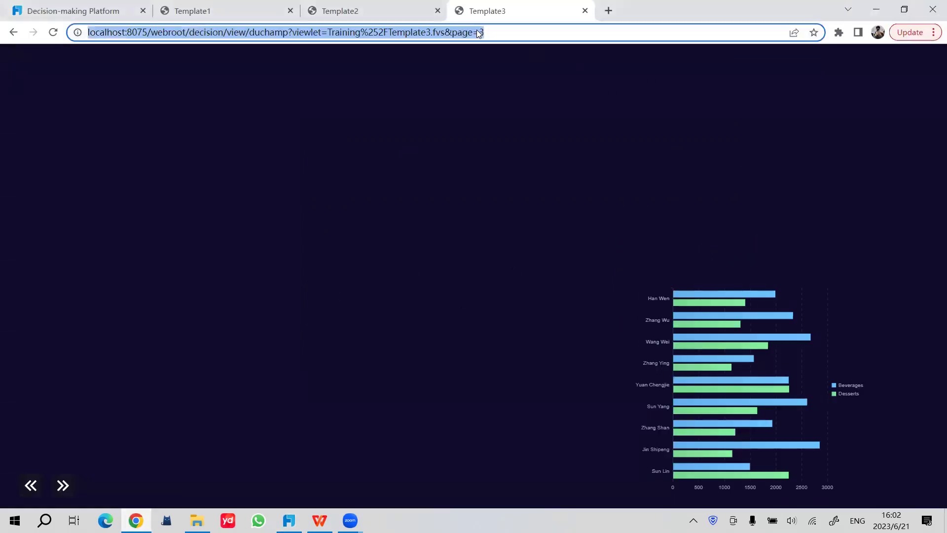
key("Return")
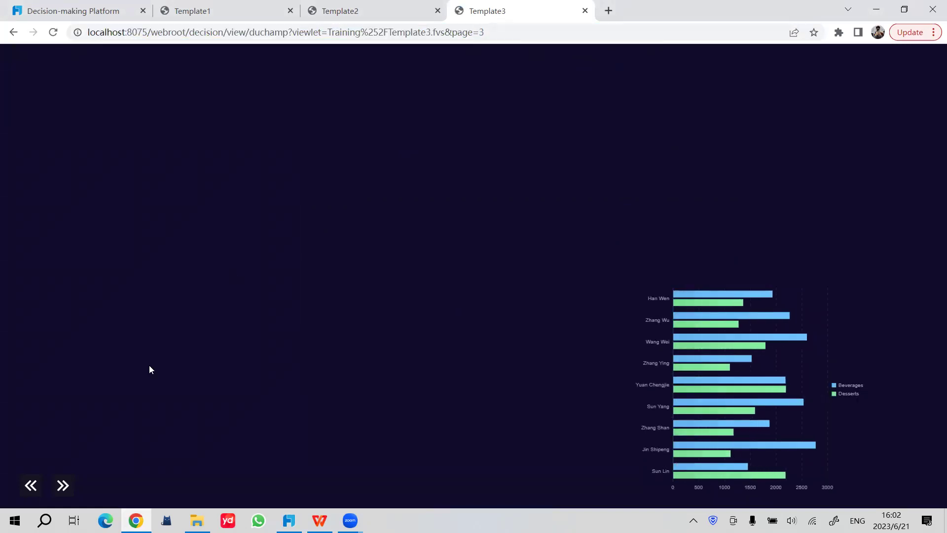
left_click(31, 486)
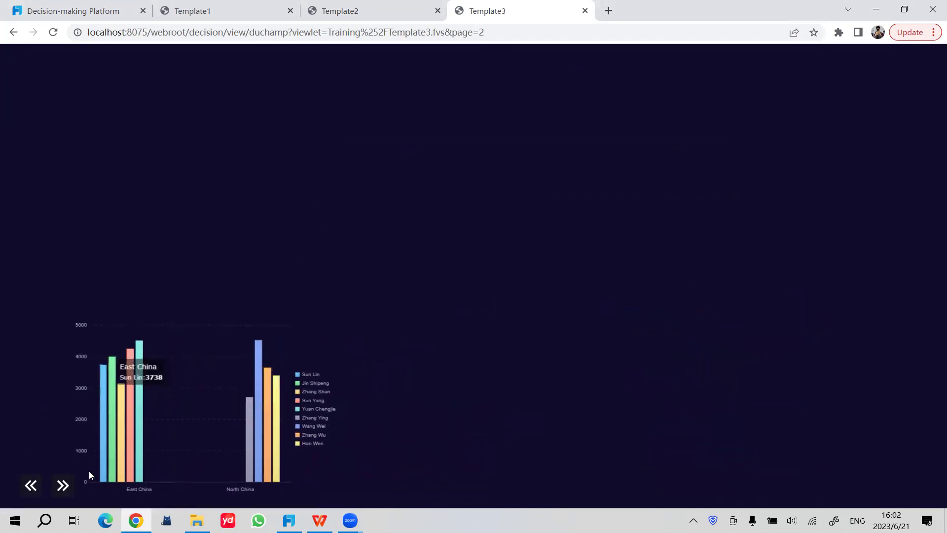
left_click(63, 485)
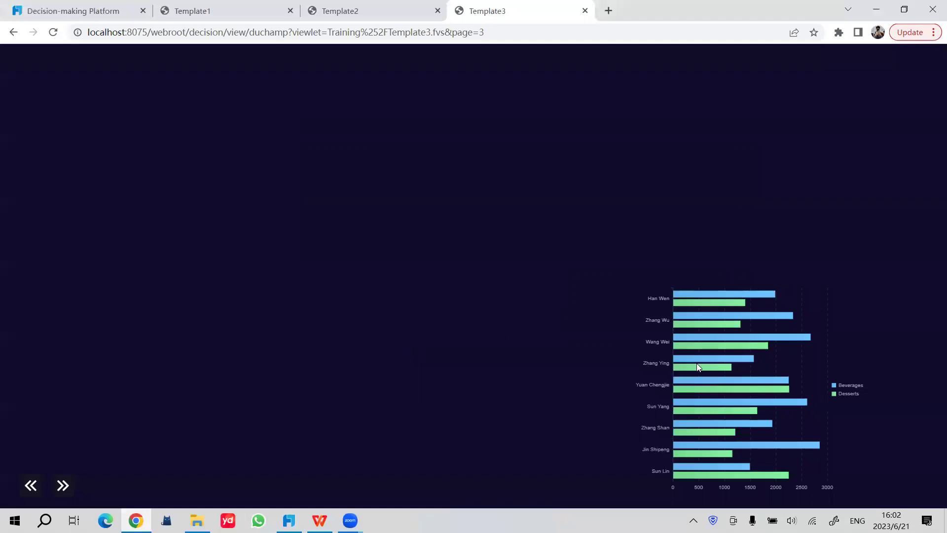
mouse_move(695, 300)
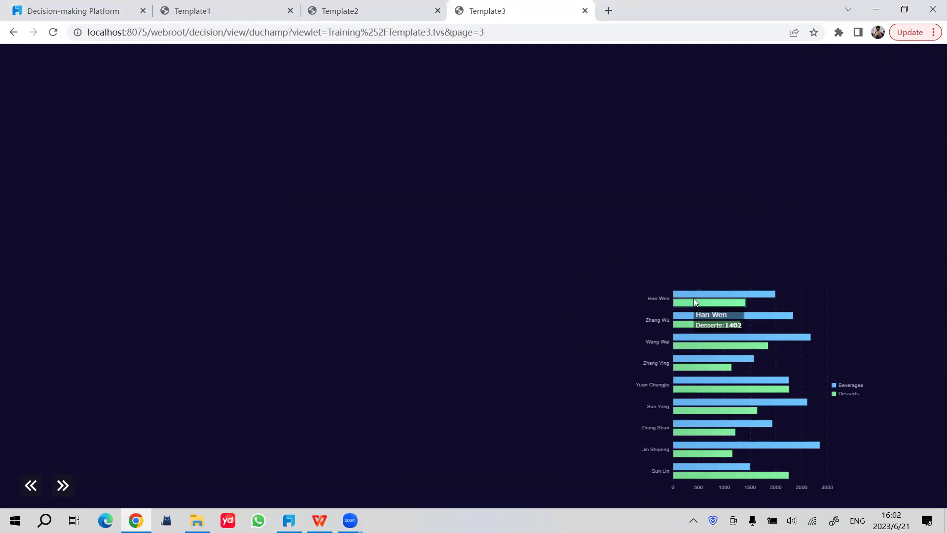
left_click(62, 485)
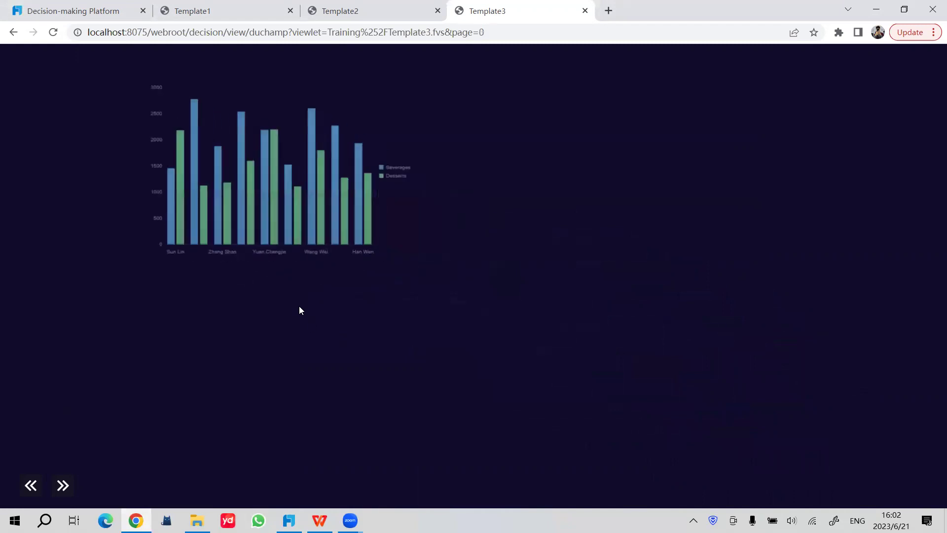
left_click(63, 485)
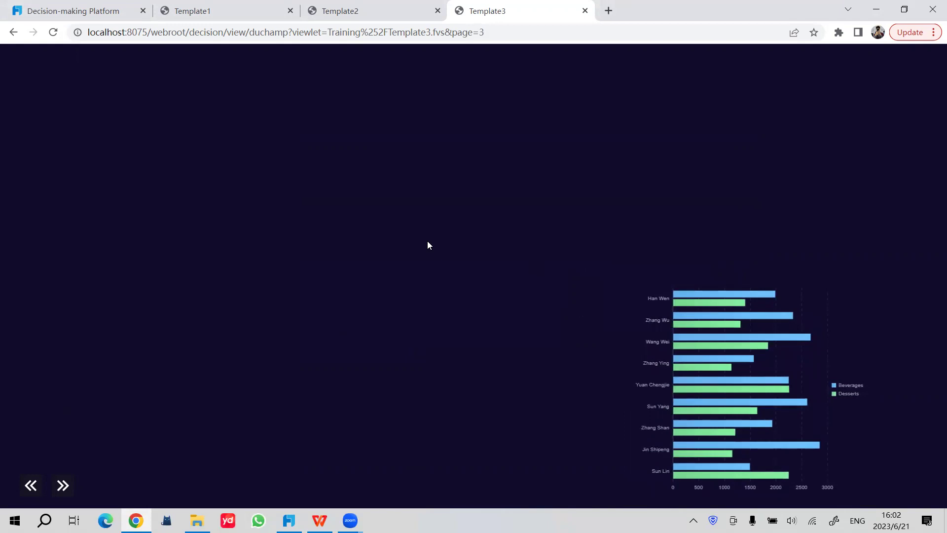
Return to the FineReport designer and close the Widget Layer list
left_click(289, 521)
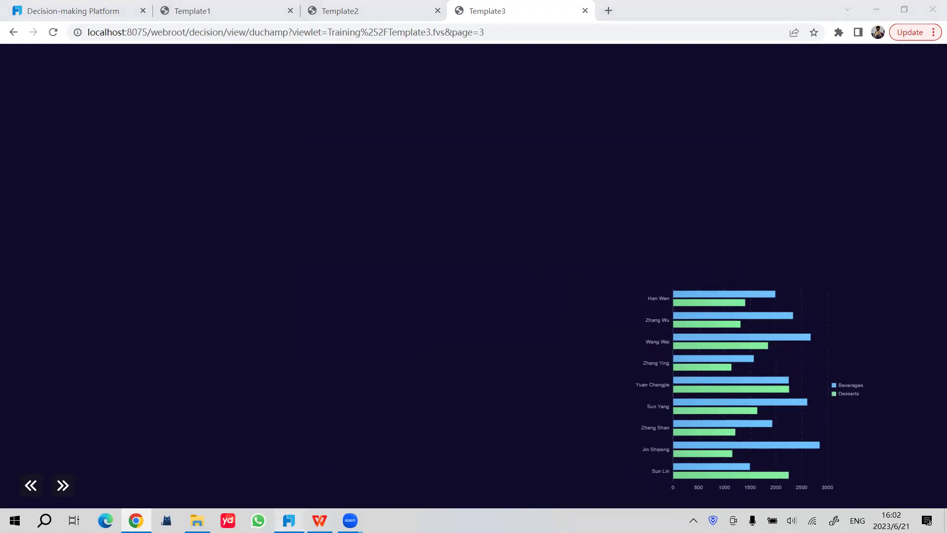
left_click(238, 78)
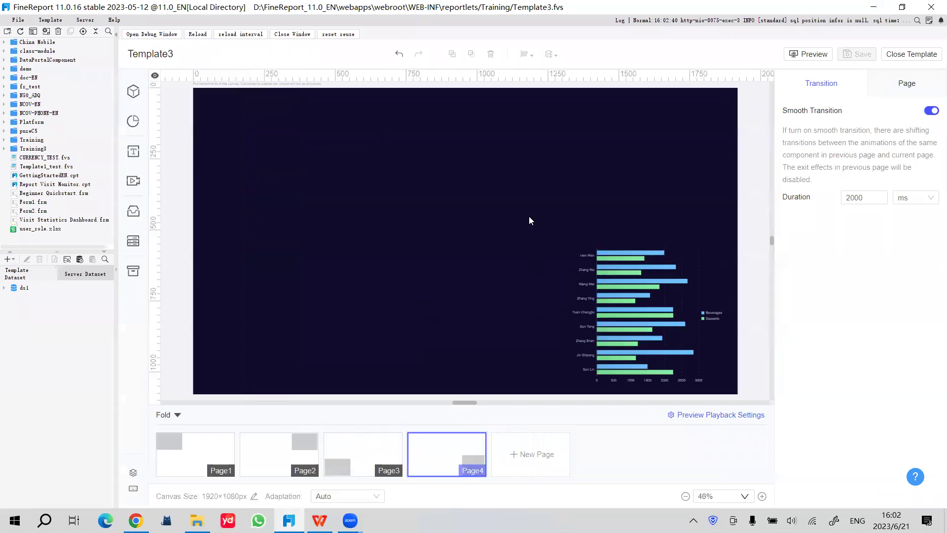
Switch to the FVS Basic20230621.pptx slides in WPS, review the Mechanism slide and go on to the 3D Components section slide
mouse_move(319, 521)
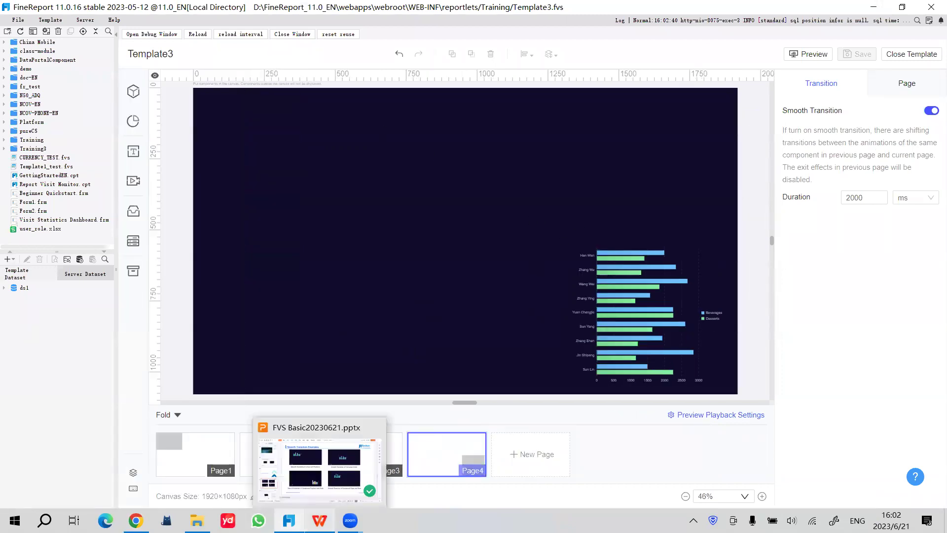
left_click(337, 451)
scroll(133, 355, "down", 3)
left_click(96, 270)
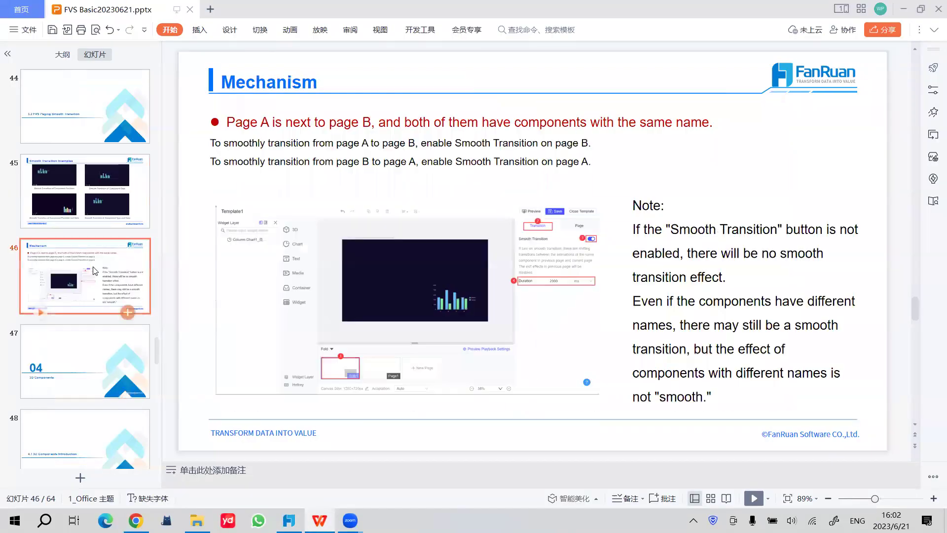
left_click(499, 143)
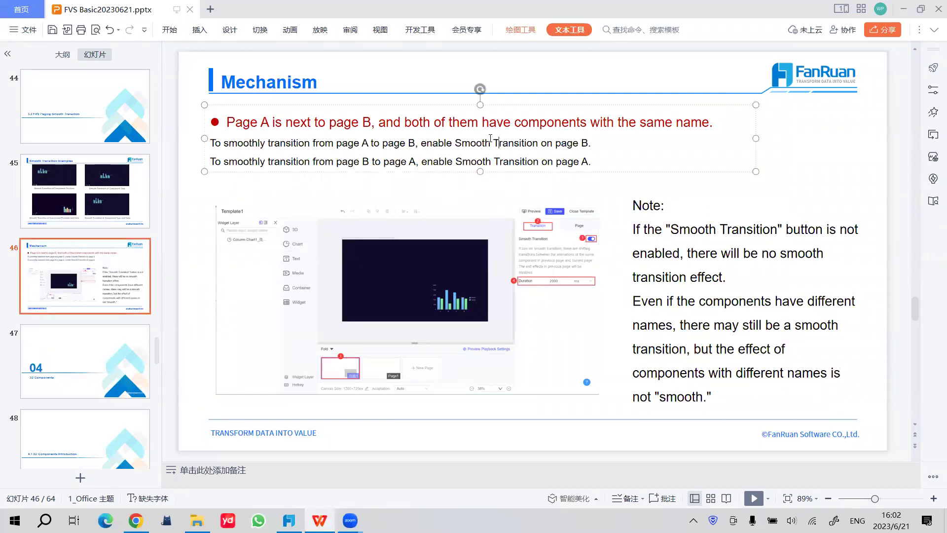
left_click(867, 208)
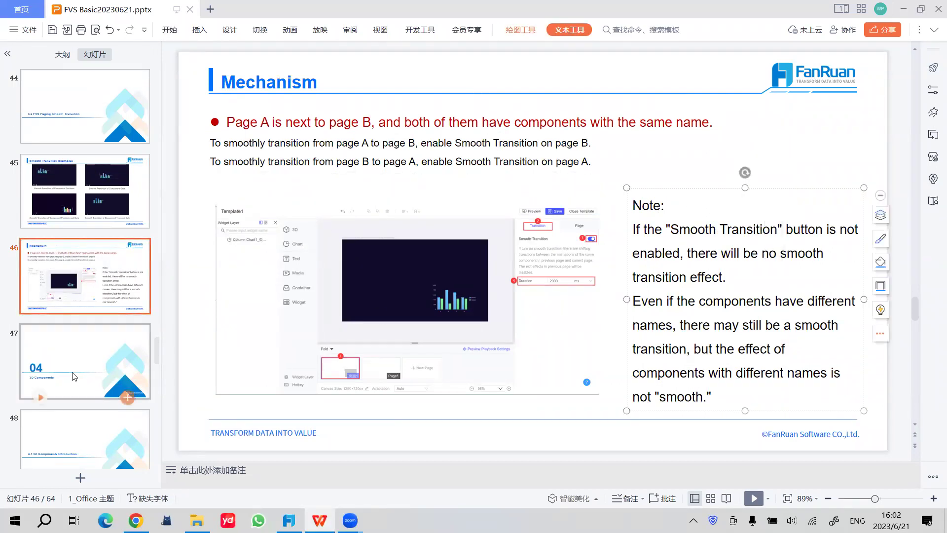
left_click(74, 376)
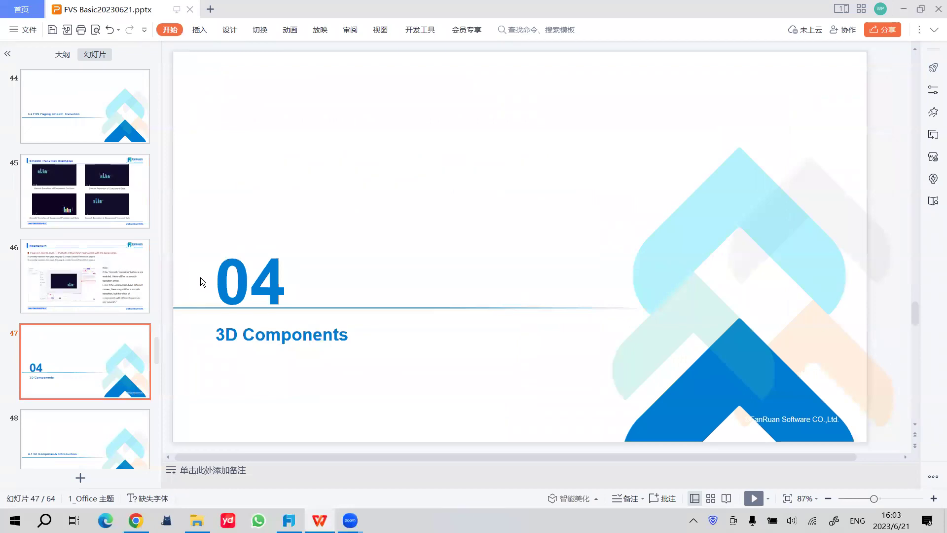
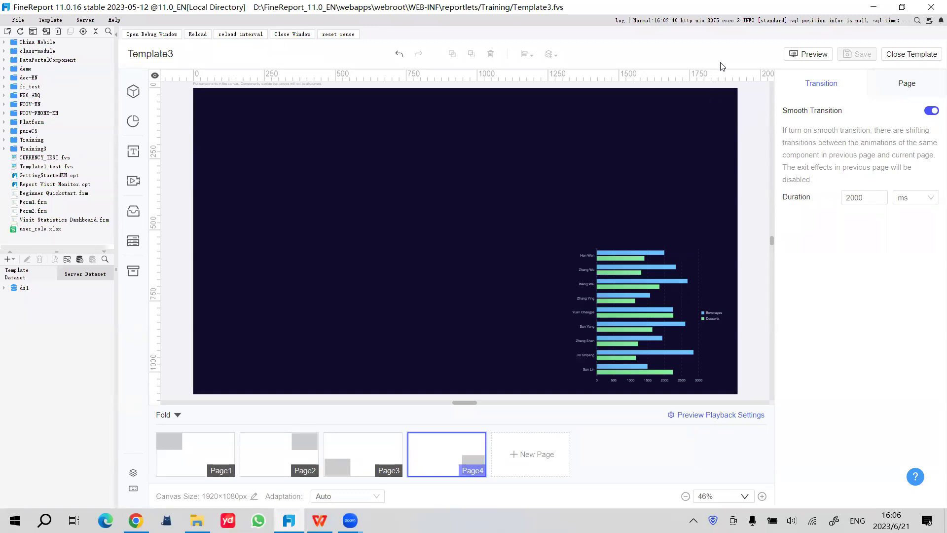
Close Template3 and create a blank FVS template named Template4 with the VHD Screen canvas size of 1920*1080px
left_click(907, 61)
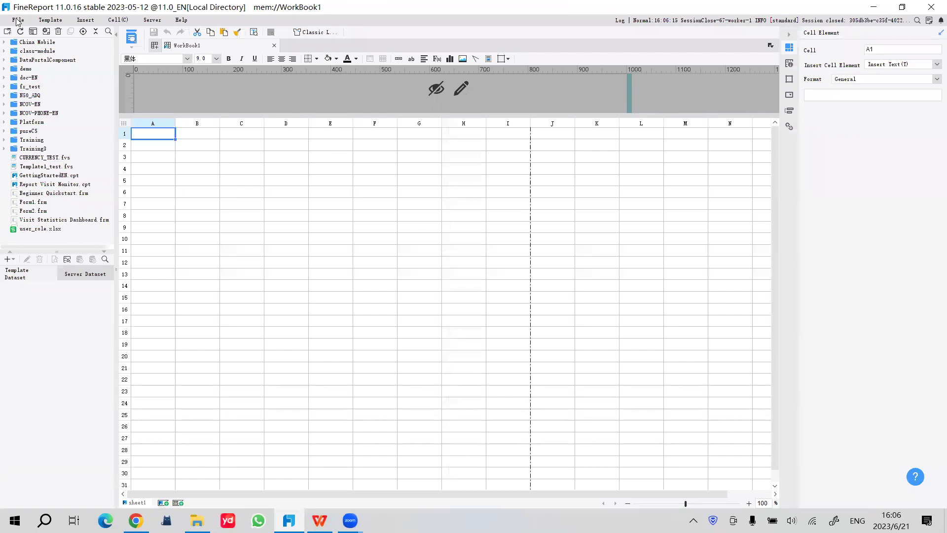
left_click(18, 20)
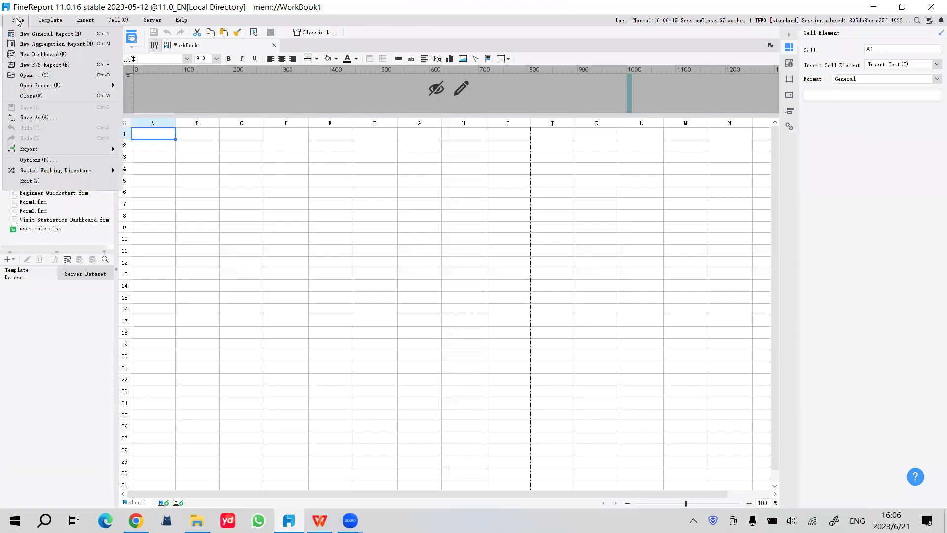
left_click(41, 65)
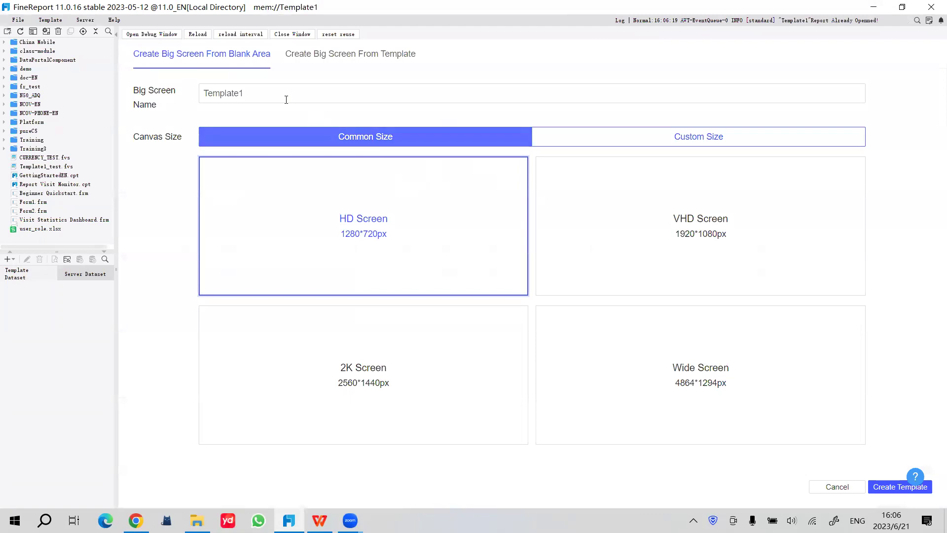
left_click(249, 88)
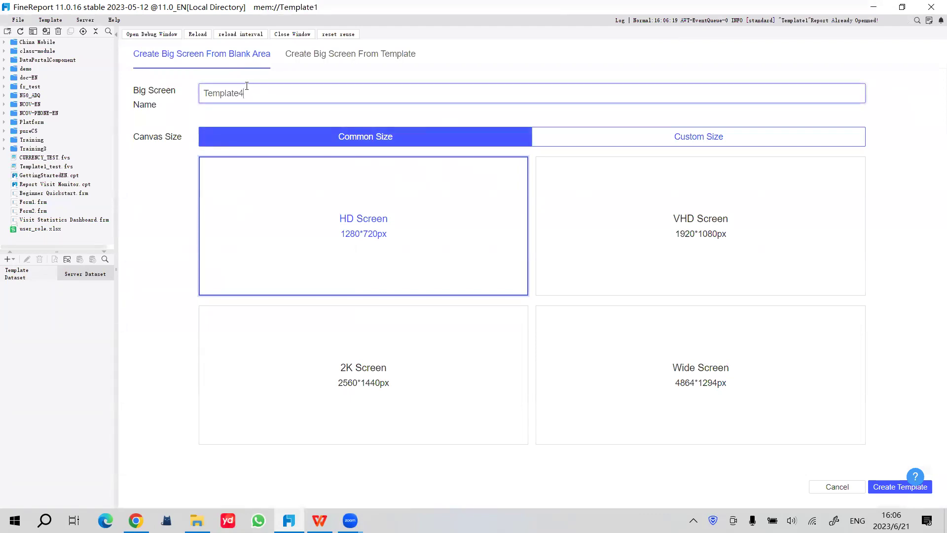
left_click(698, 217)
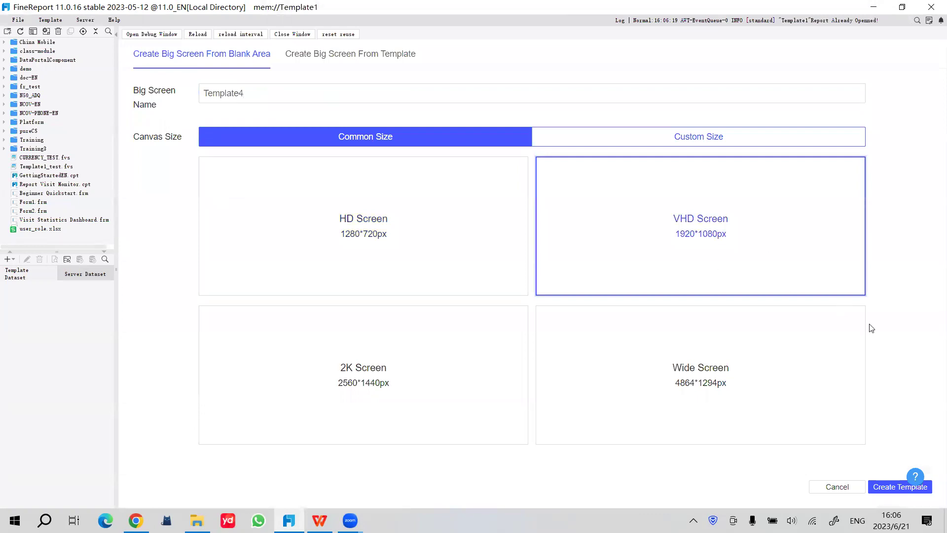
left_click(884, 490)
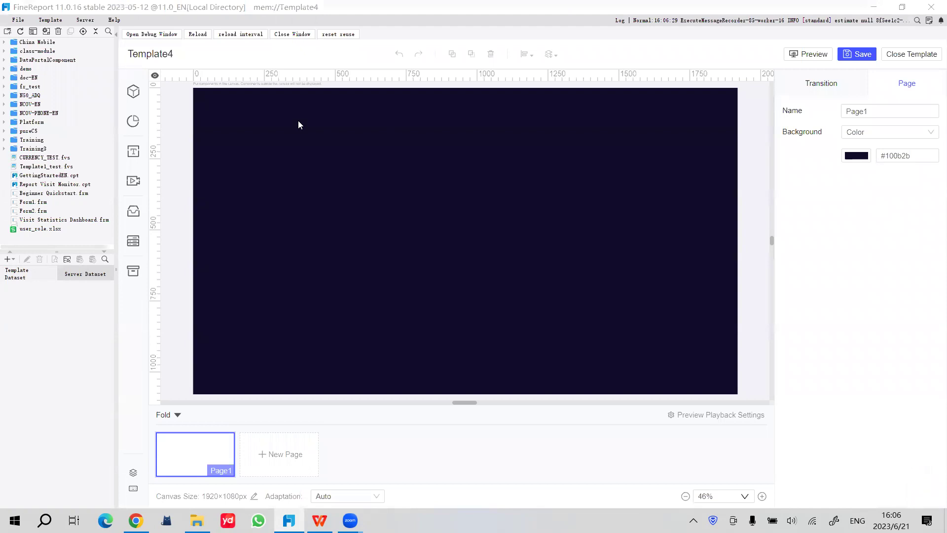
Add a 3D City component to Page1 and enlarge it to fill the whole canvas
left_click(141, 96)
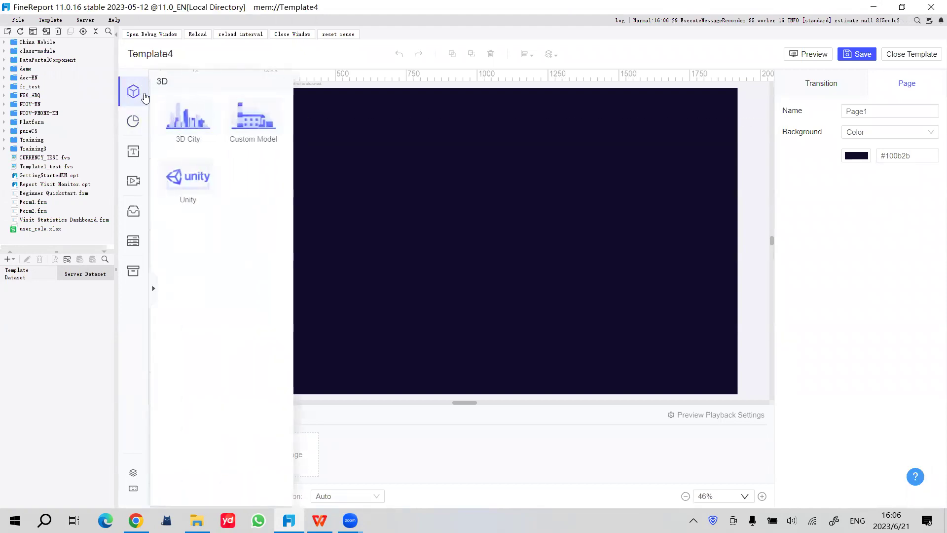
left_click_drag(188, 120, 300, 153)
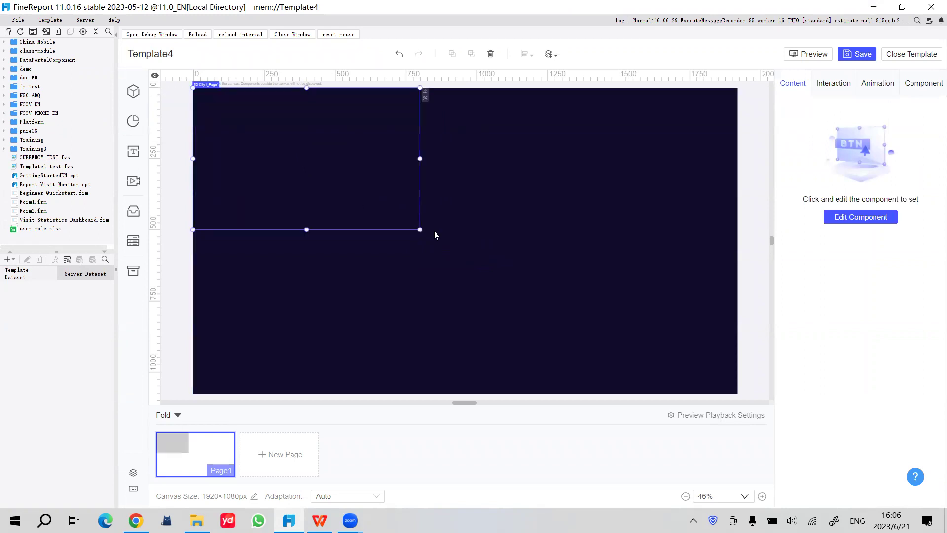
left_click_drag(420, 229, 737, 395)
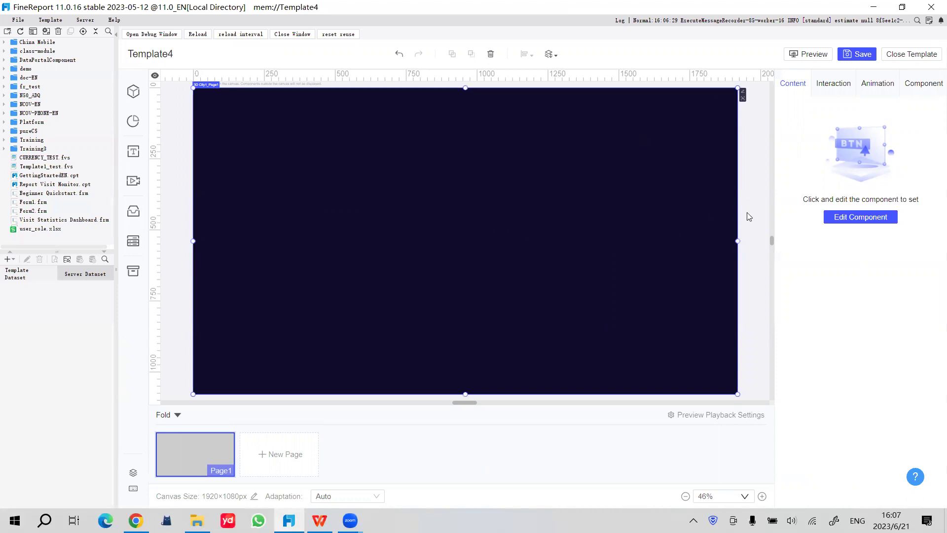
Open the 3D City component for editing and start creating a scene, viewing the import option but keeping Generate a New Scene
left_click(856, 219)
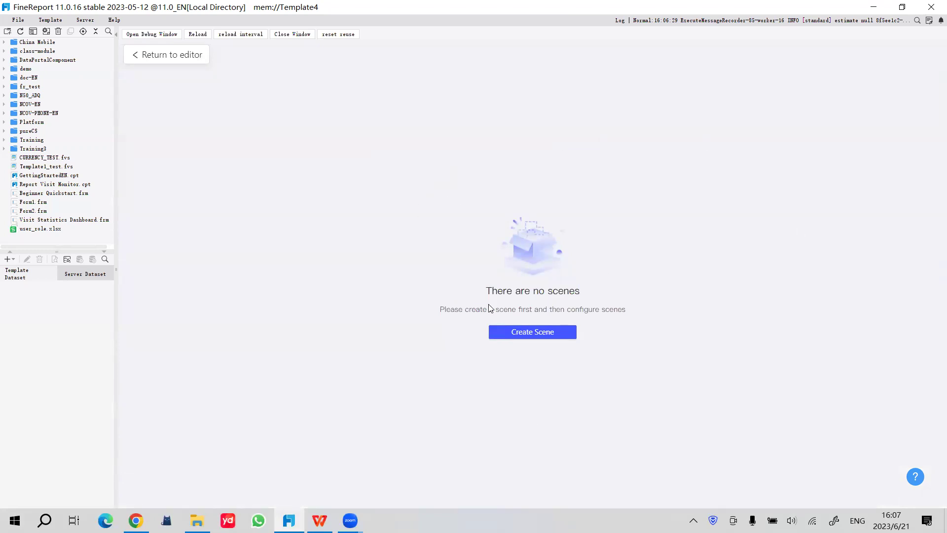
left_click(543, 336)
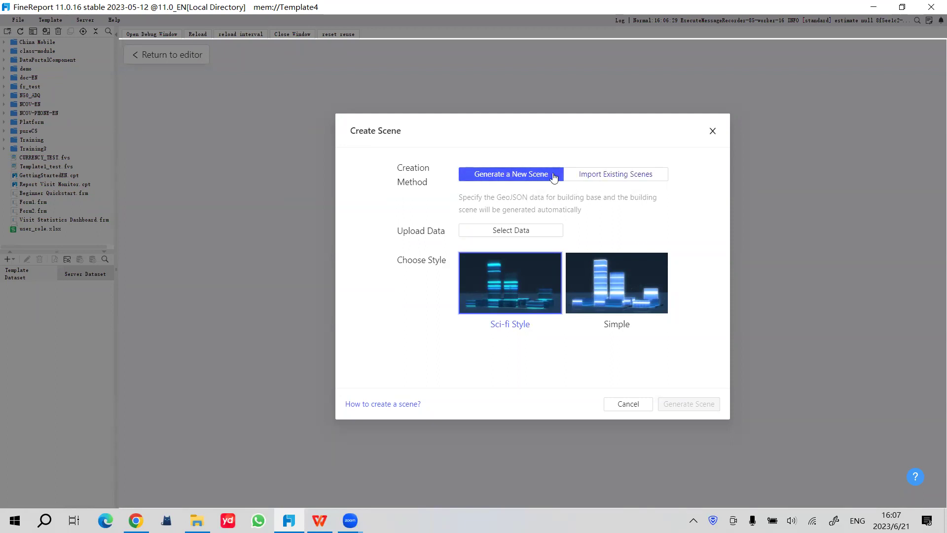
left_click(617, 175)
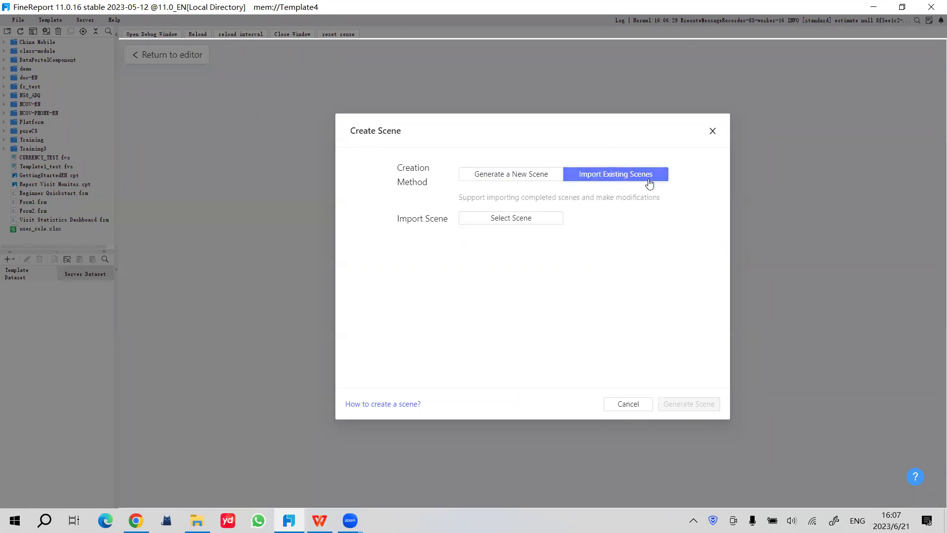
left_click(494, 178)
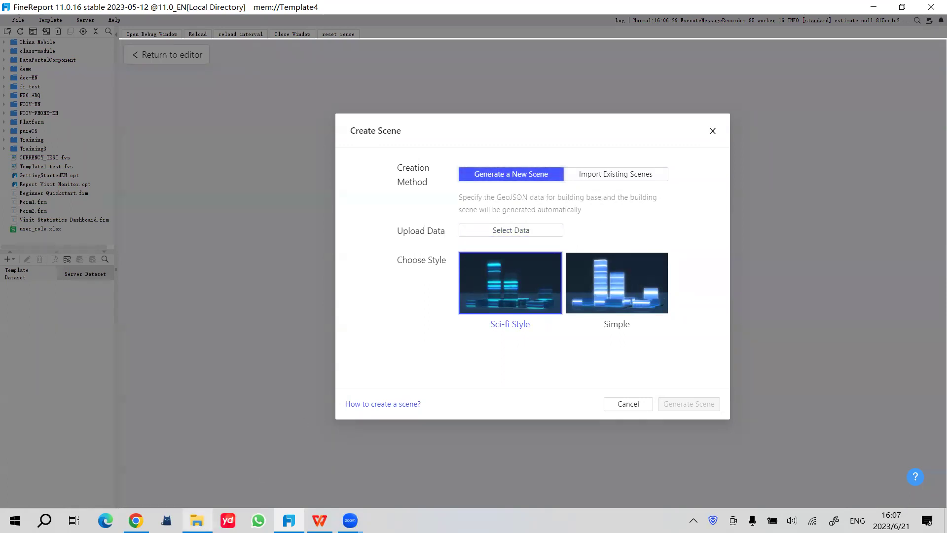
Copy the path of the Materials_EN folder from File Explorer and minimize its window
left_click(196, 520)
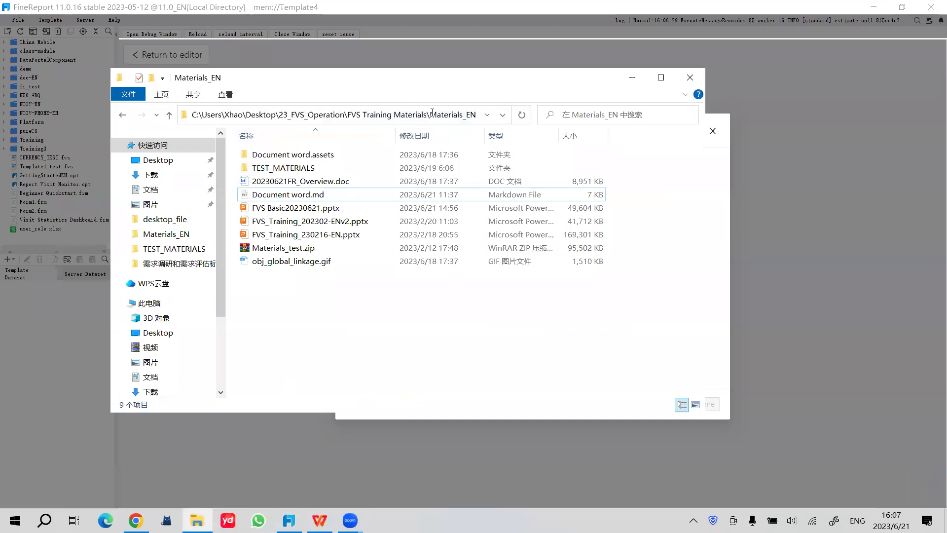
left_click(433, 114)
left_click(629, 77)
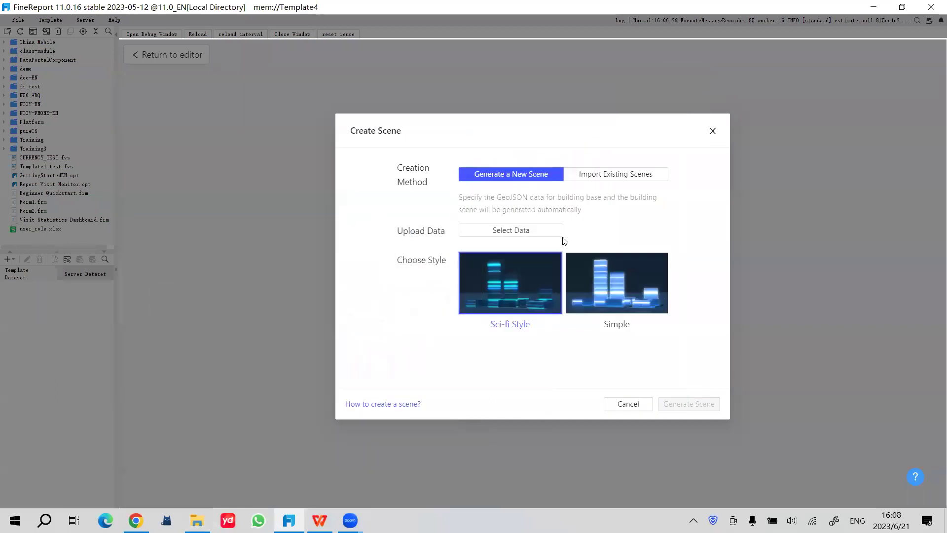
Upload example_region.geojson from the TEST_MATERIALS folder inside Materials_EN as the new scene's data
left_click(513, 230)
left_click(427, 122)
key("ctrl+v")
key("Return")
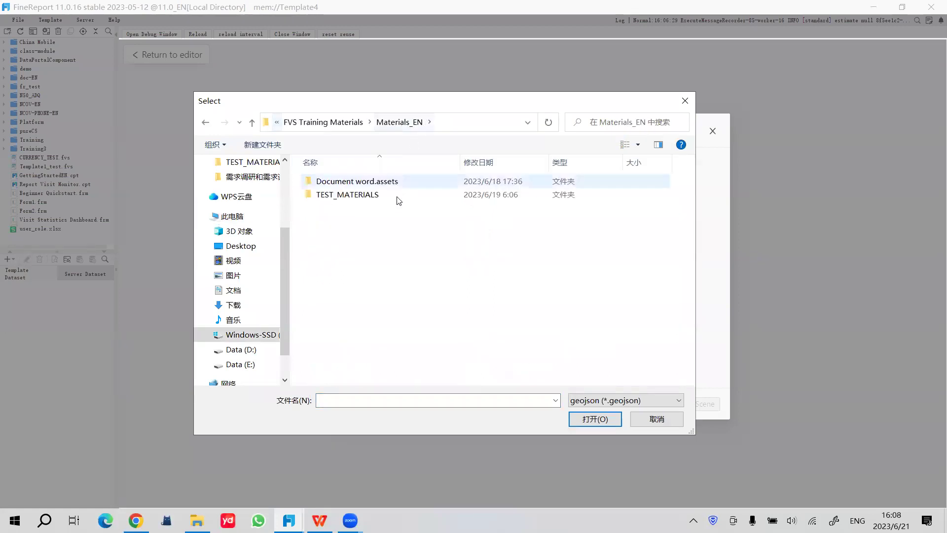
double_click(368, 196)
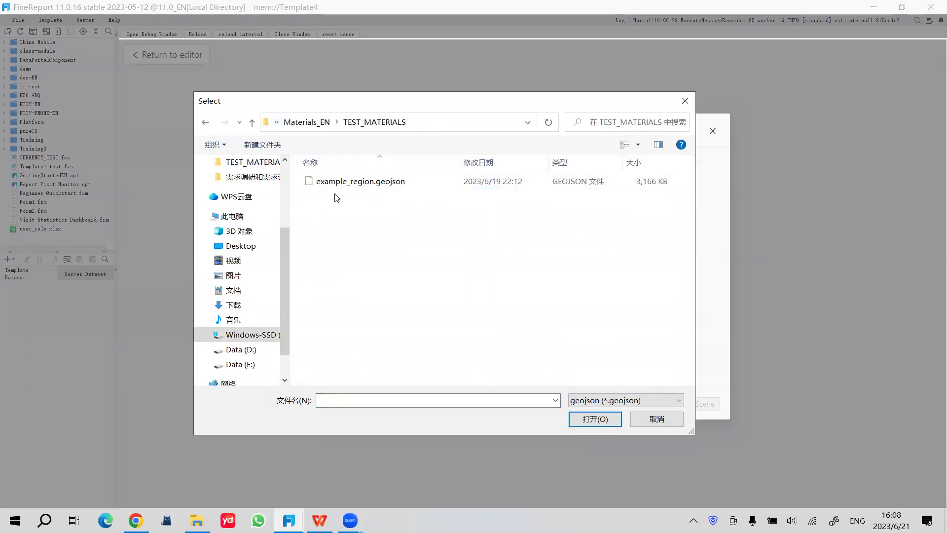
left_click(395, 183)
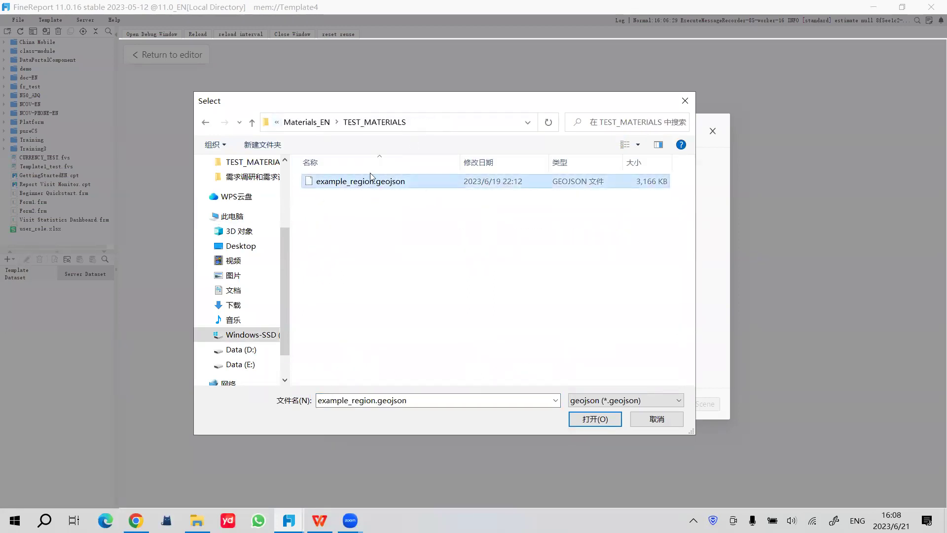
left_click(595, 419)
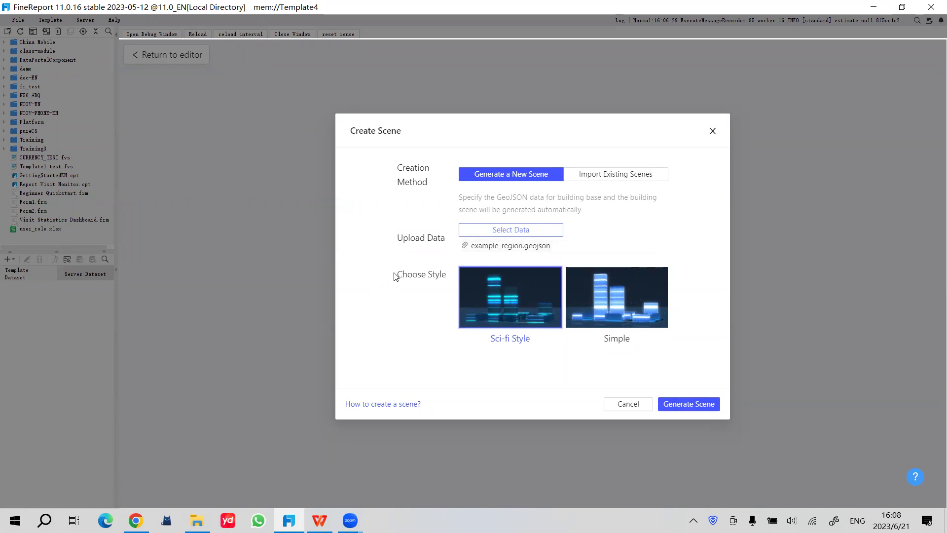
Try the Simple style, return to Sci-fi Style and generate the scene
left_click(623, 301)
left_click(519, 297)
left_click(697, 404)
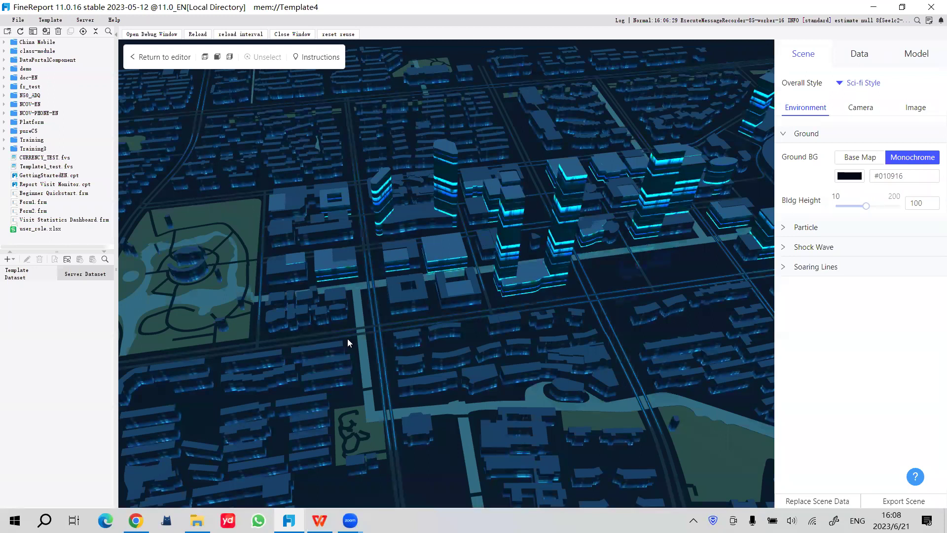
Examine the generated 3D city from several angles and distances
left_click_drag(348, 340, 496, 369)
left_click_drag(561, 352, 597, 348)
scroll(494, 333, "down", 5)
left_click_drag(422, 348, 592, 371)
scroll(436, 335, "up", 5)
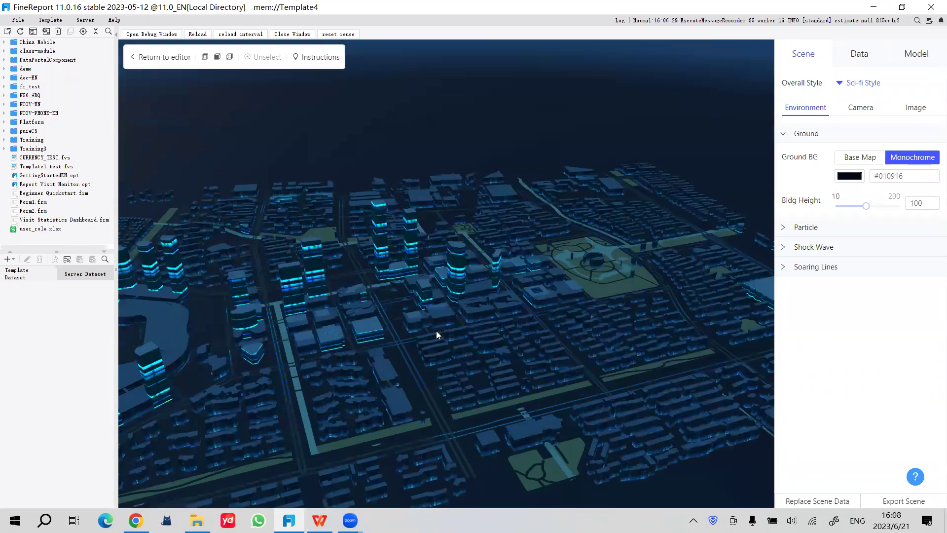
left_click_drag(409, 329, 571, 339)
scroll(434, 311, "down", 5)
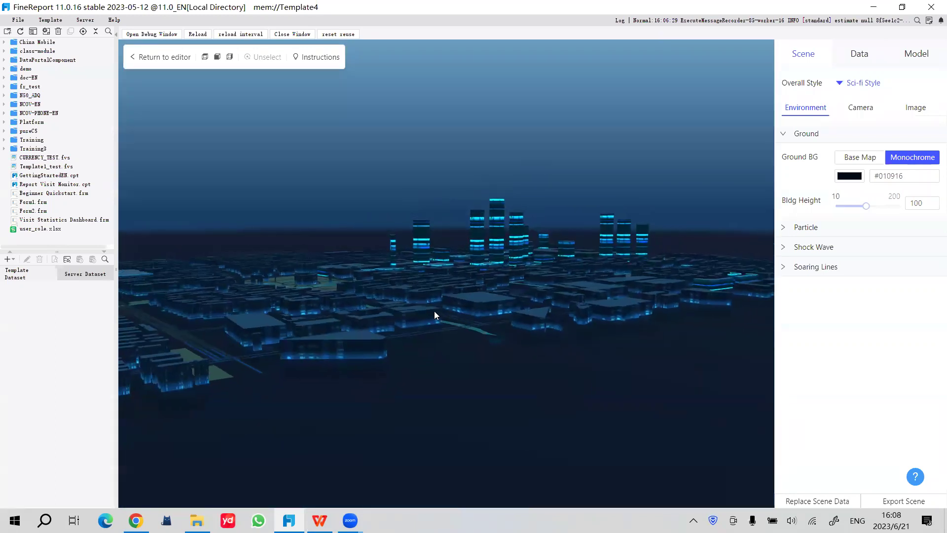
scroll(444, 324, "up", 1)
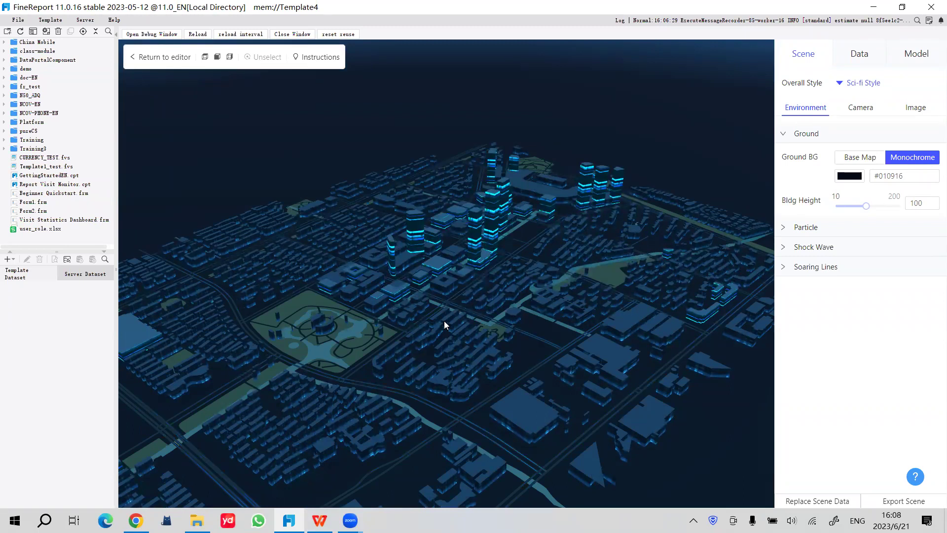
left_click_drag(392, 382, 601, 406)
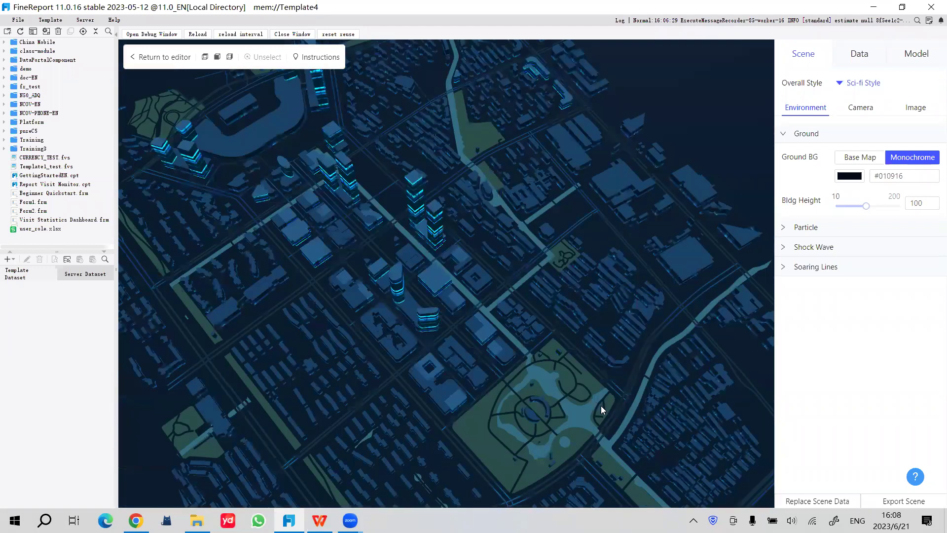
left_click_drag(490, 362, 611, 351)
left_click_drag(512, 384, 287, 322)
left_click_drag(665, 301, 641, 306)
left_click_drag(629, 340, 499, 368)
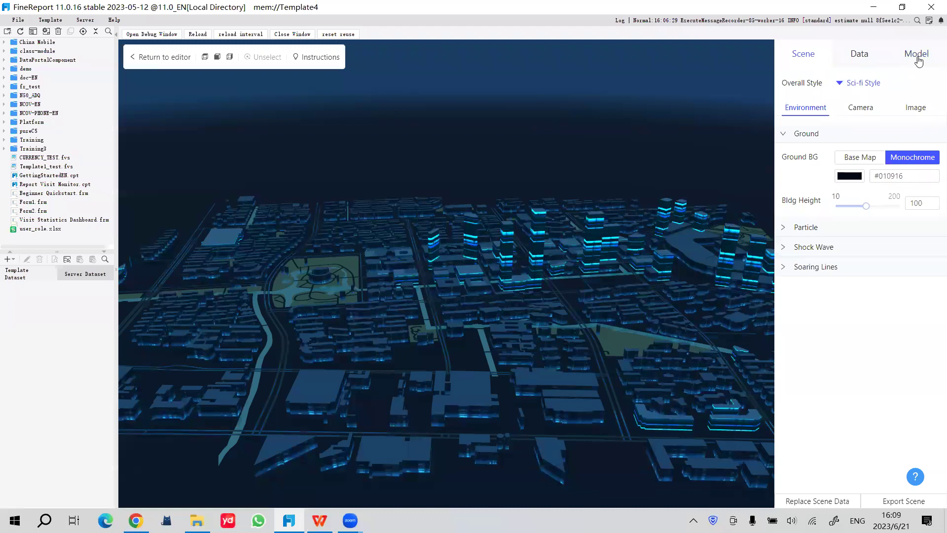
Look through the scene's model list and locate the TianhongMallB building in the city
left_click(918, 58)
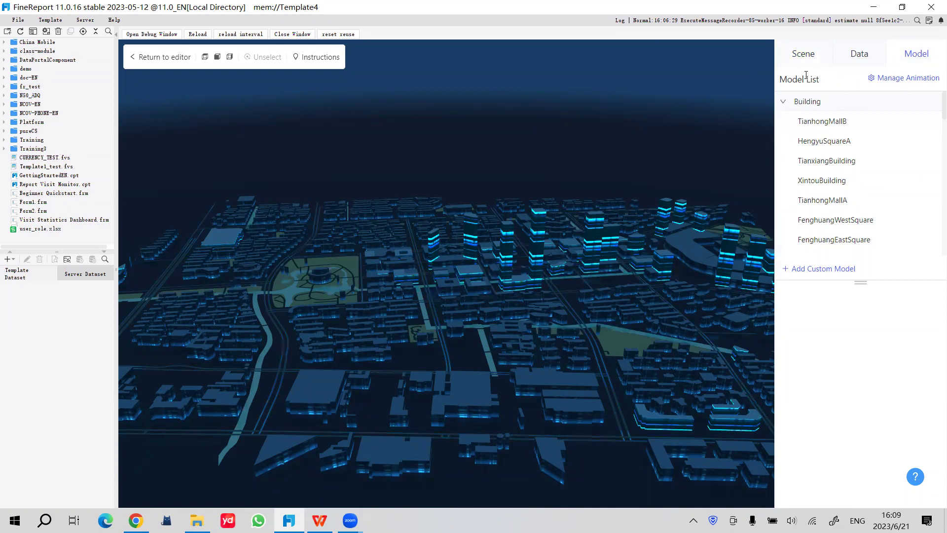
left_click(807, 102)
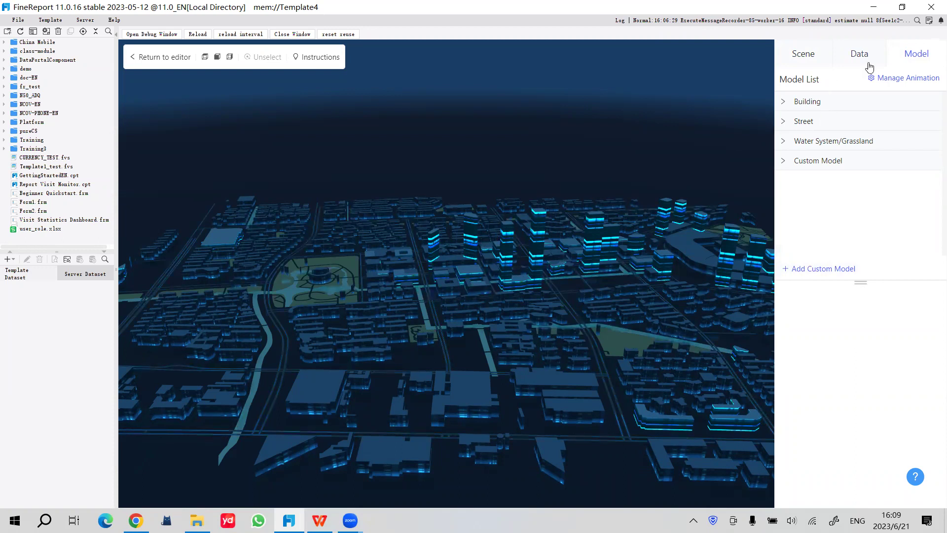
left_click(831, 108)
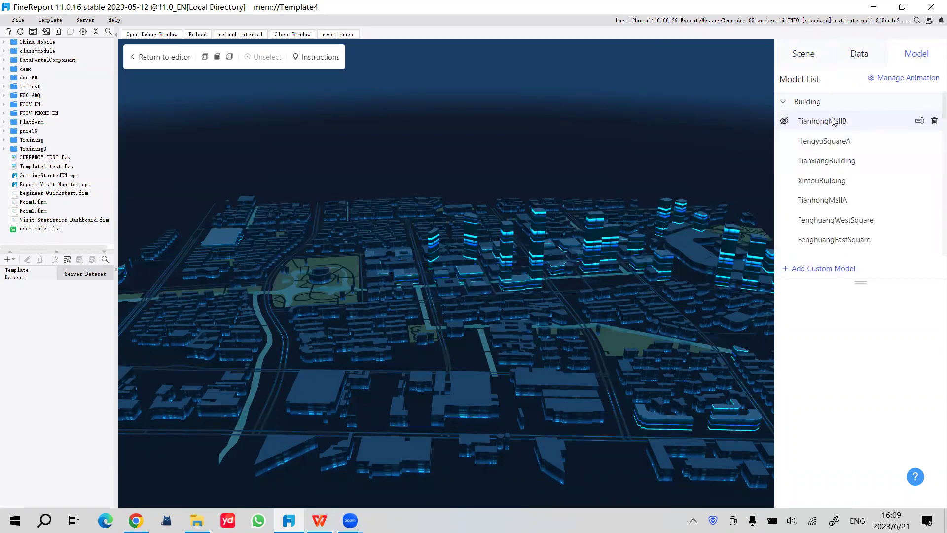
left_click(831, 127)
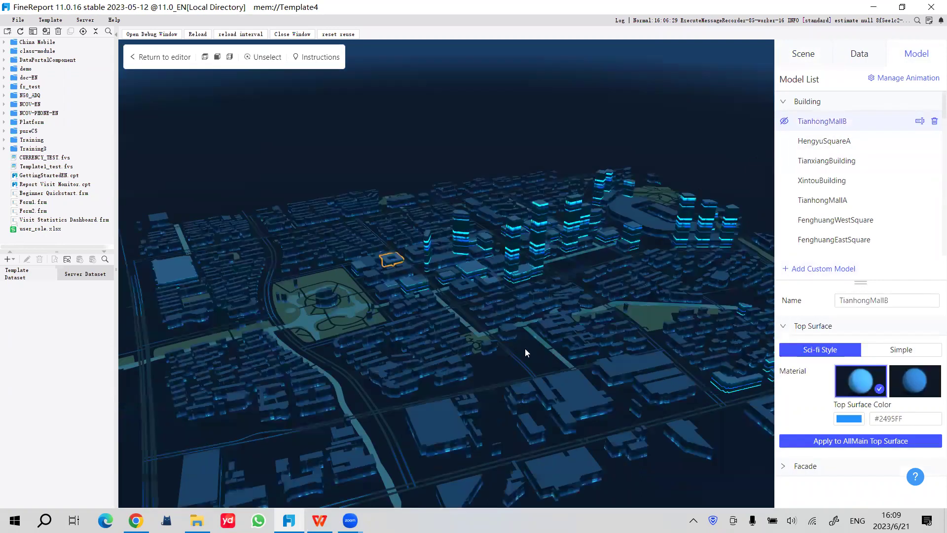
left_click_drag(525, 348, 574, 346)
left_click_drag(468, 310, 504, 337)
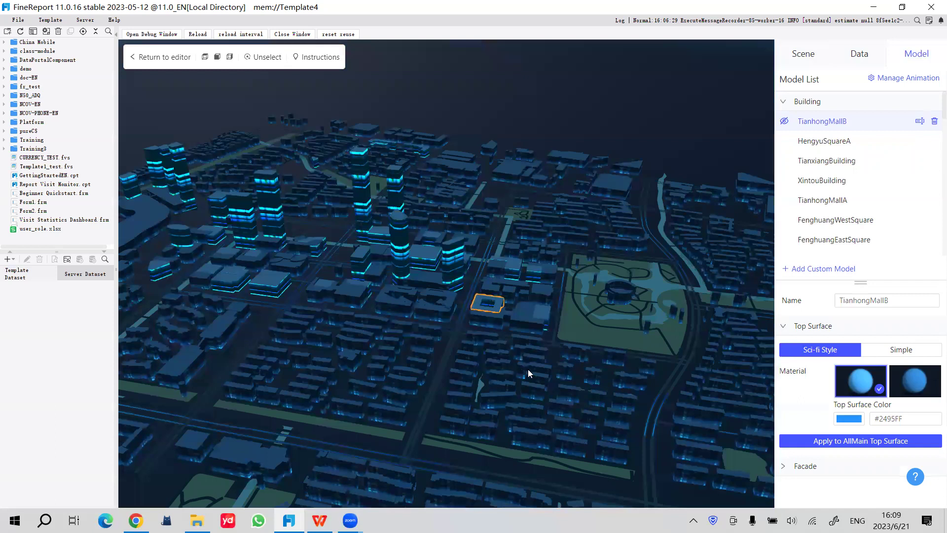
left_click_drag(528, 369, 543, 338)
scroll(600, 360, "up", 5)
scroll(601, 361, "down", 3)
left_click_drag(614, 360, 575, 351)
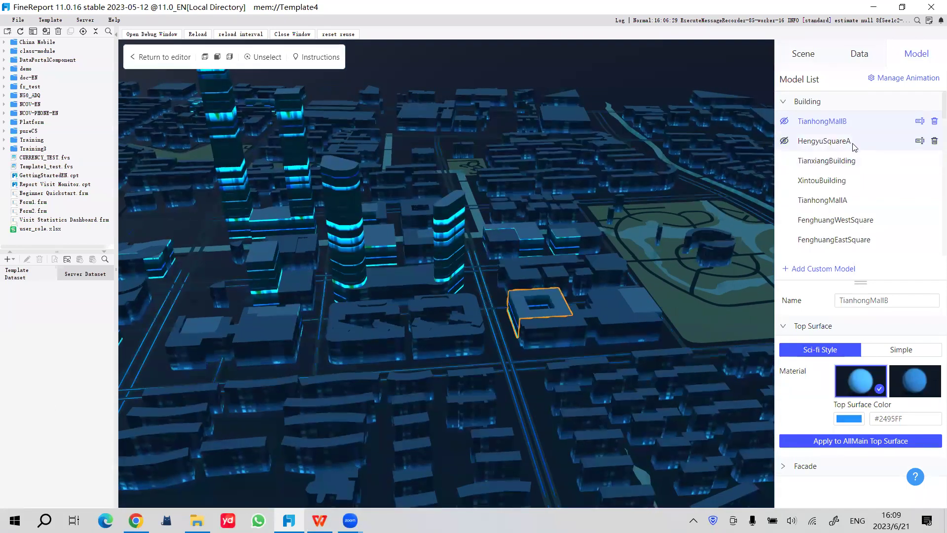
Locate HengyuSquareA, TianxiangBuilding and the Other Building group in the city, and clear the selection
left_click(853, 143)
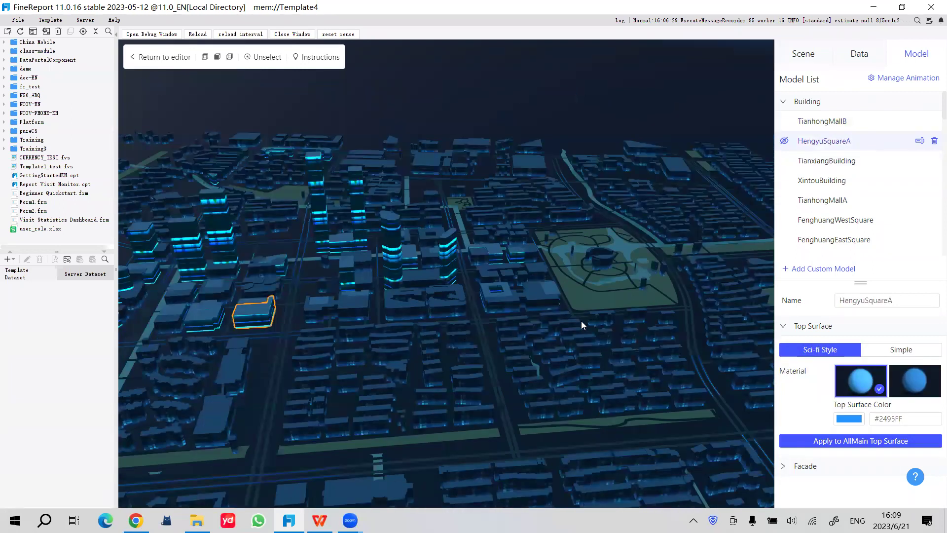
left_click(833, 164)
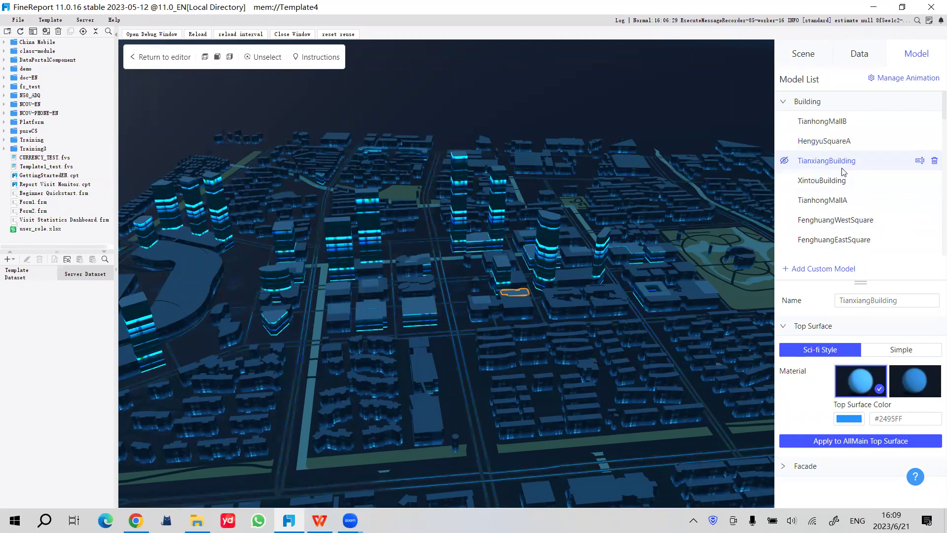
left_click_drag(551, 326, 550, 336)
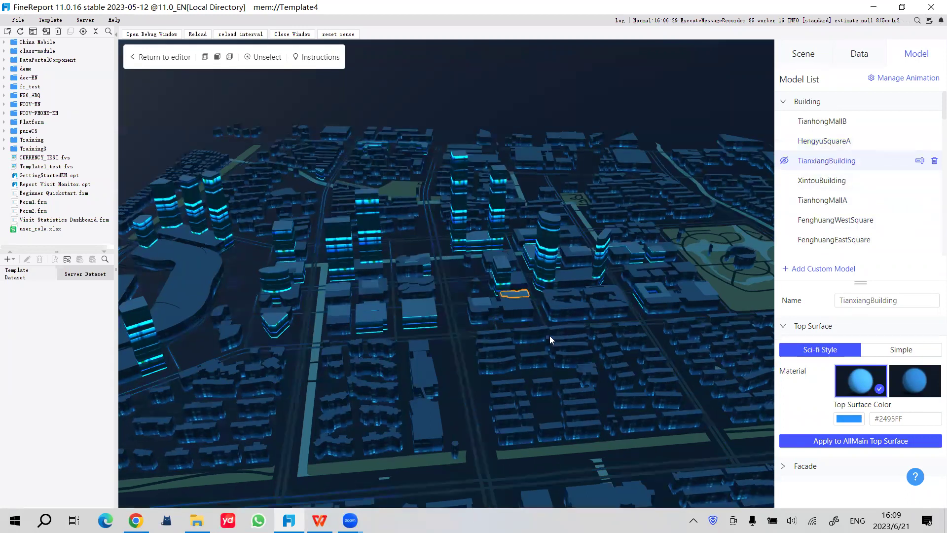
left_click(550, 335)
left_click_drag(491, 308, 537, 89)
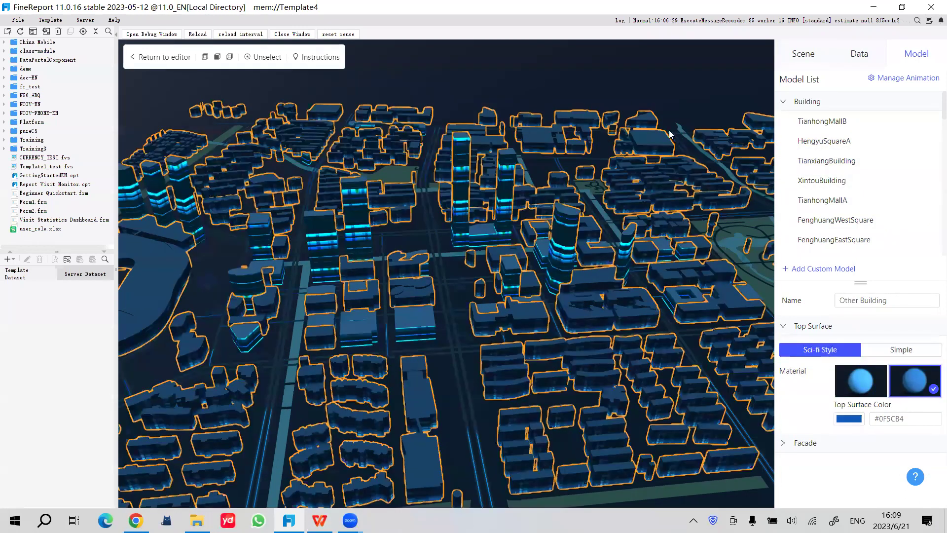
left_click(592, 341)
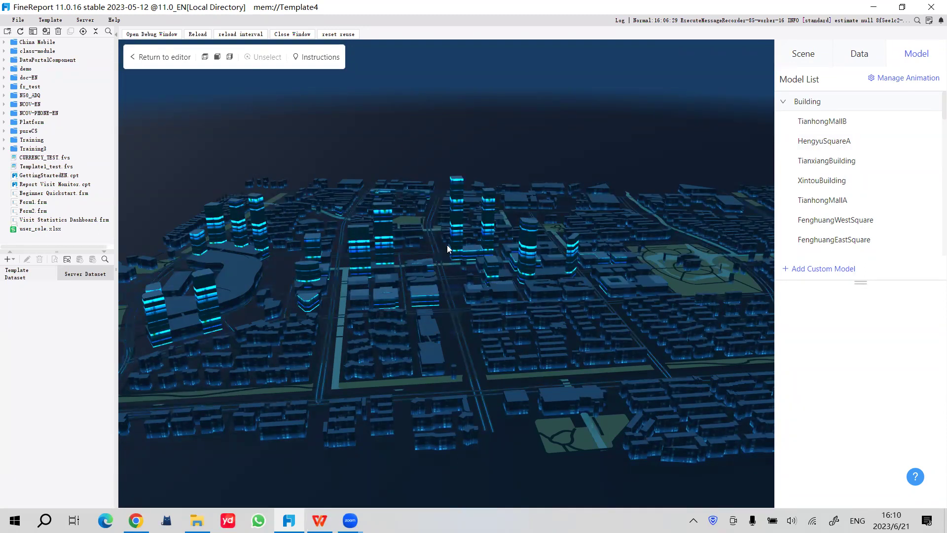
Switch to the WPS presentation and copy the overpass-turbo.eu address from the notes of the Adjust the Model slide
left_click(319, 521)
left_click(96, 281)
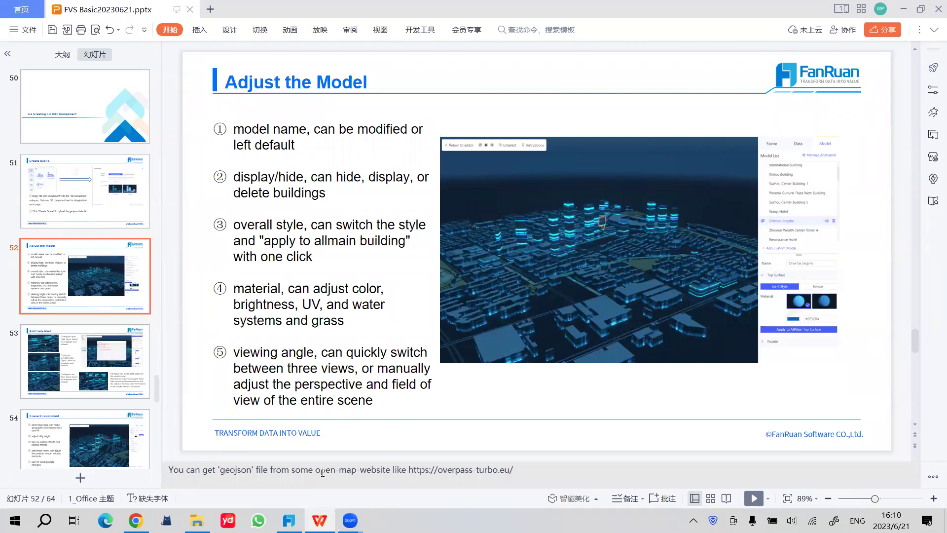
left_click_drag(516, 469, 409, 466)
key("ctrl+c")
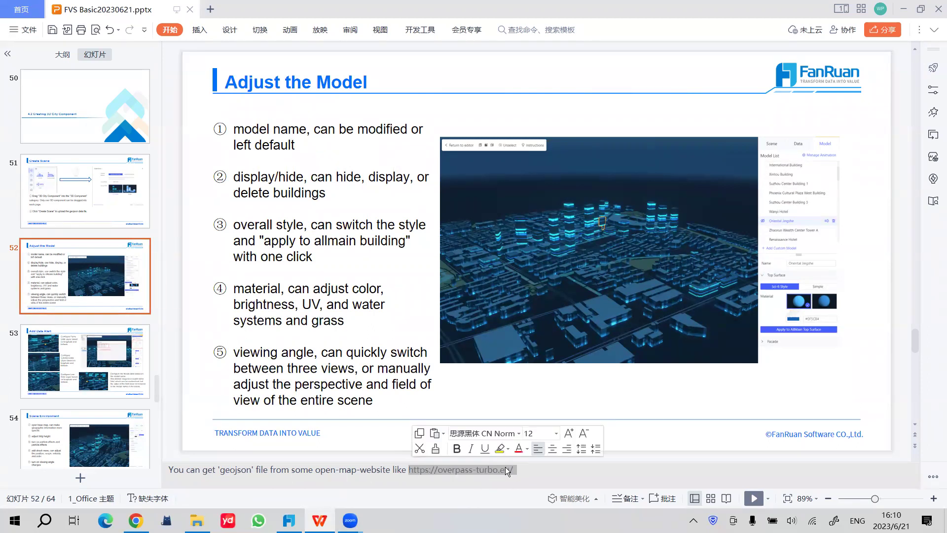
left_click_drag(520, 469, 411, 469)
left_click(137, 520)
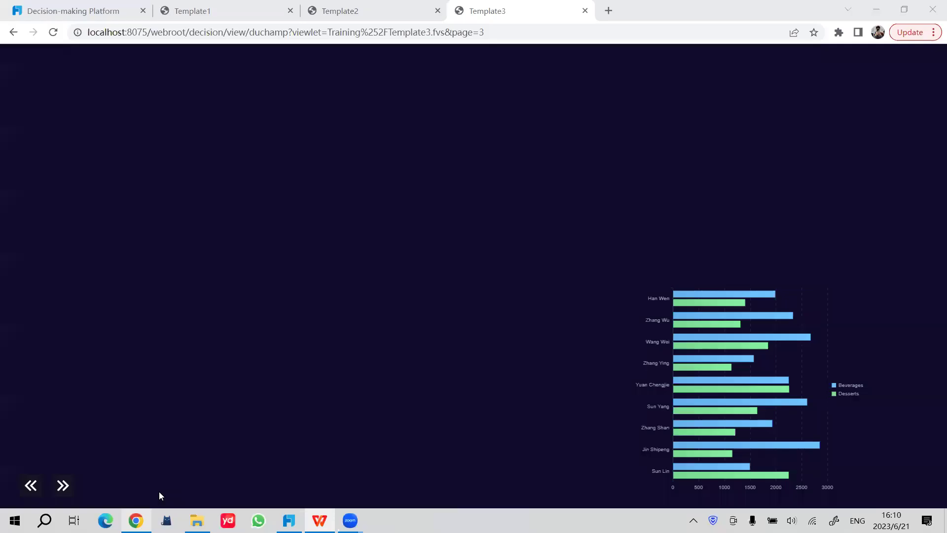
double_click(832, 9)
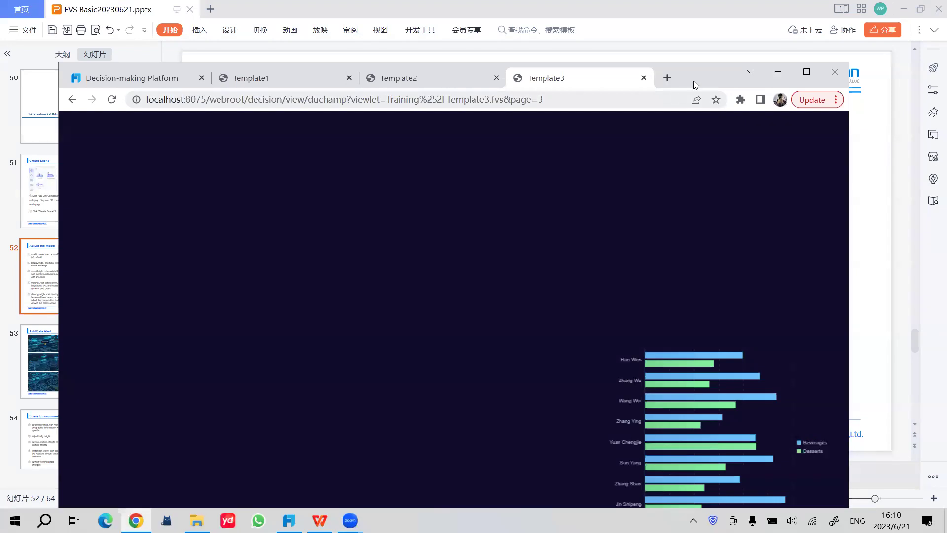
left_click(695, 79)
key("ctrl+v")
key("Return")
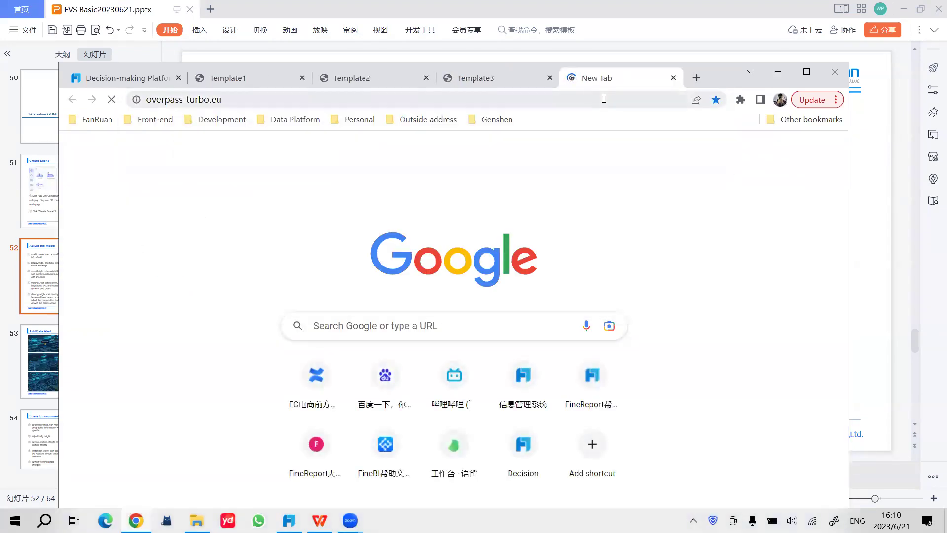
left_click_drag(717, 73, 695, 65)
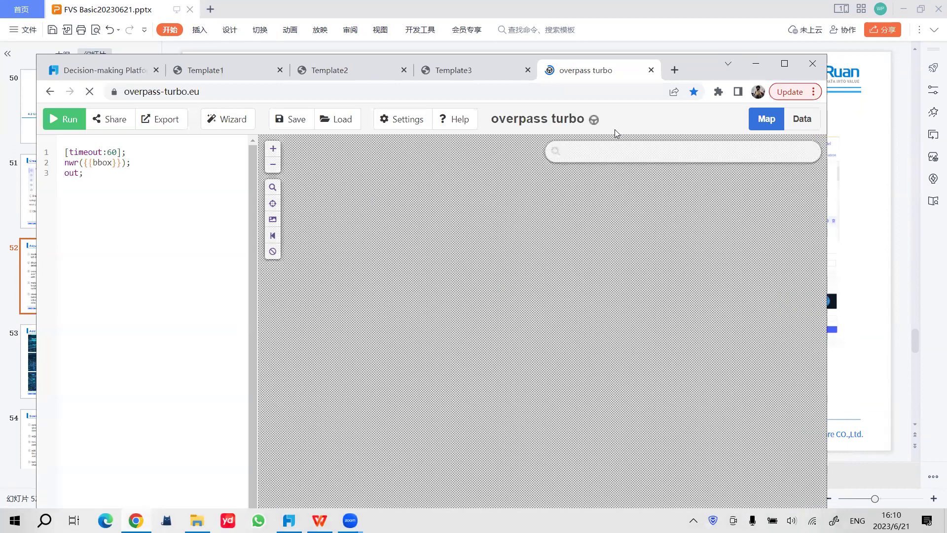
left_click(756, 64)
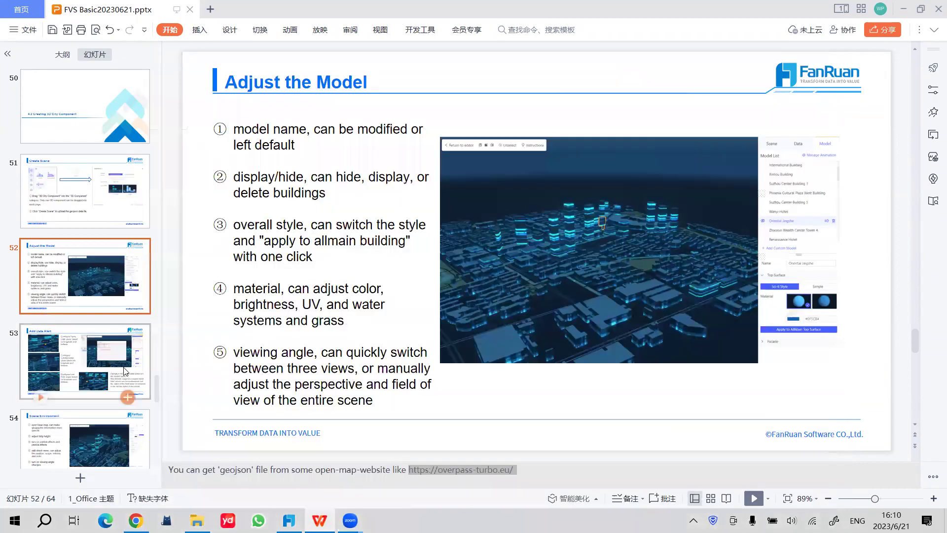
View the Add Data Alert slide, go back to the Adjust the Model slide and switch to FineReport
left_click(125, 371)
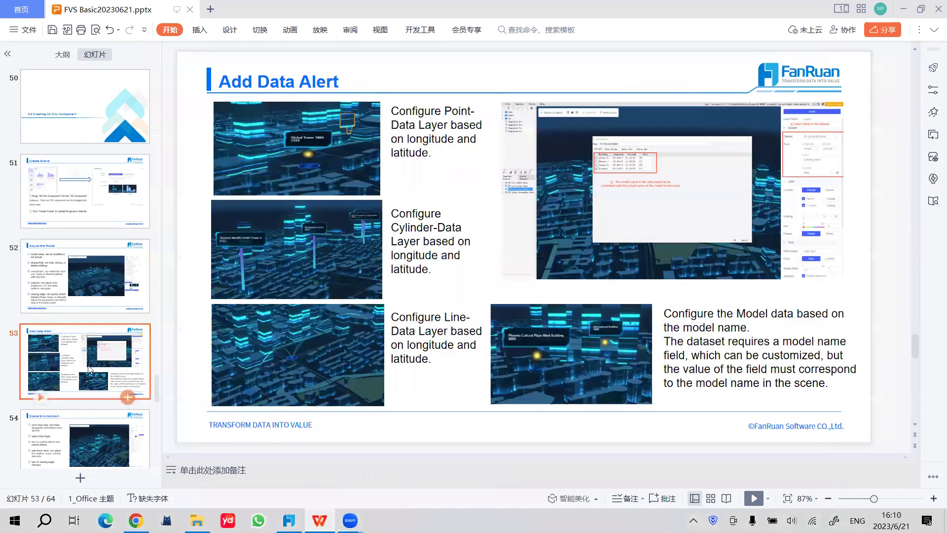
left_click(123, 308)
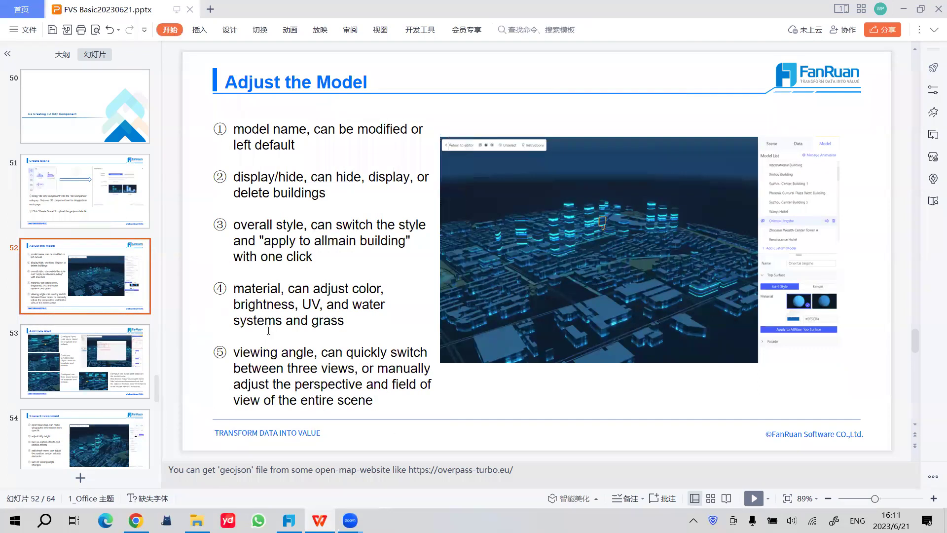
left_click(289, 520)
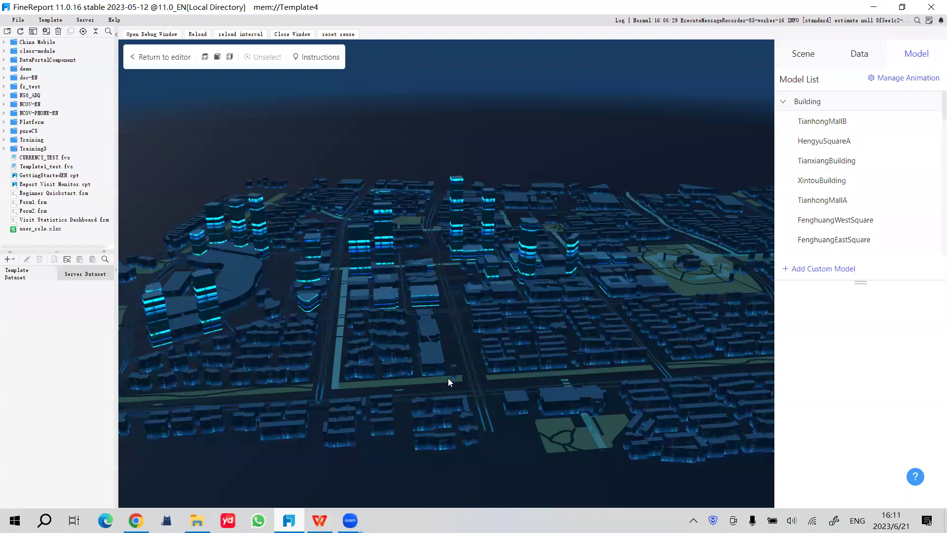
Examine the city scene from other angles and collapse the Building group in the model list
left_click(529, 294)
left_click(600, 137)
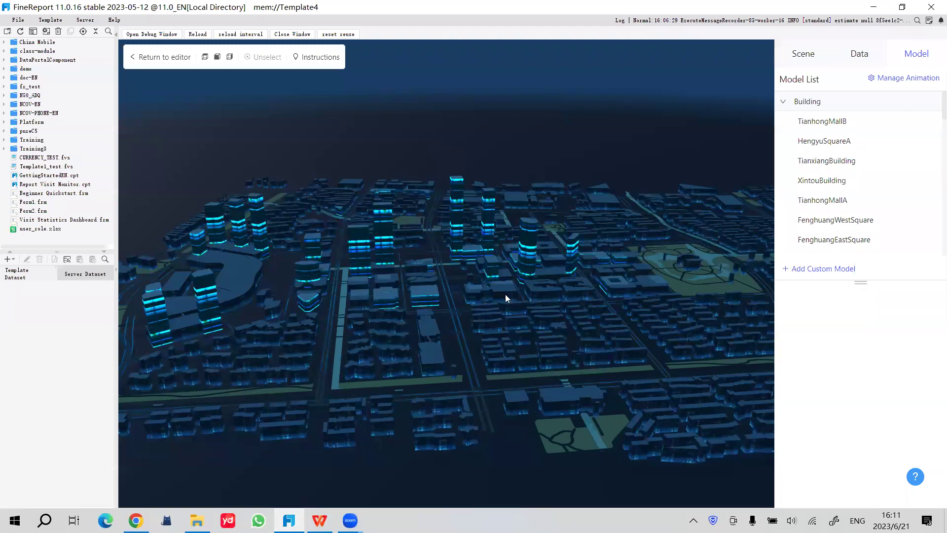
left_click_drag(489, 370, 486, 392)
left_click_drag(522, 346, 643, 344)
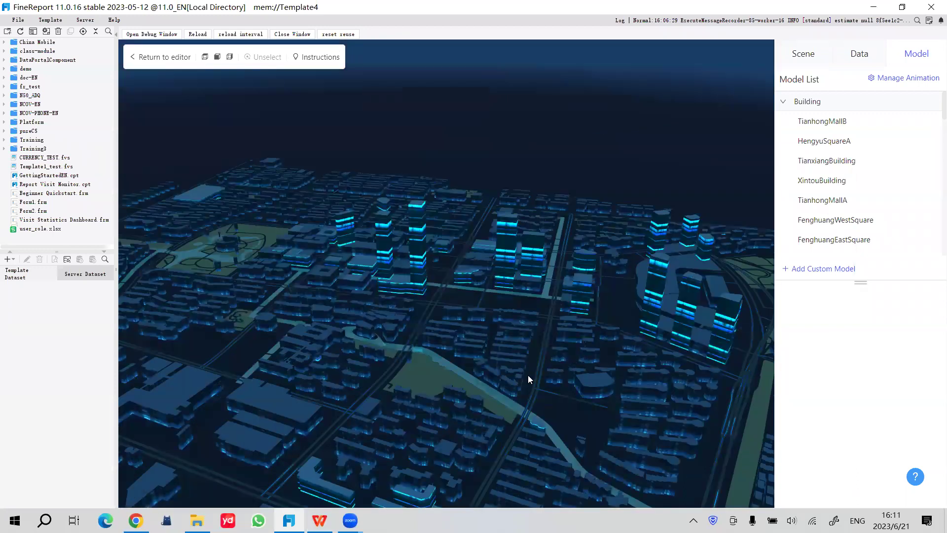
left_click_drag(459, 409, 450, 308)
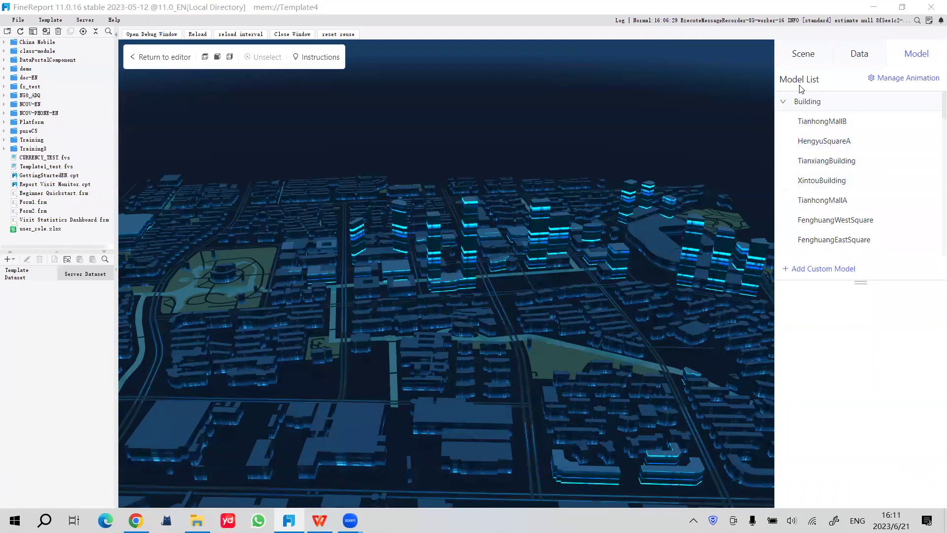
left_click(790, 101)
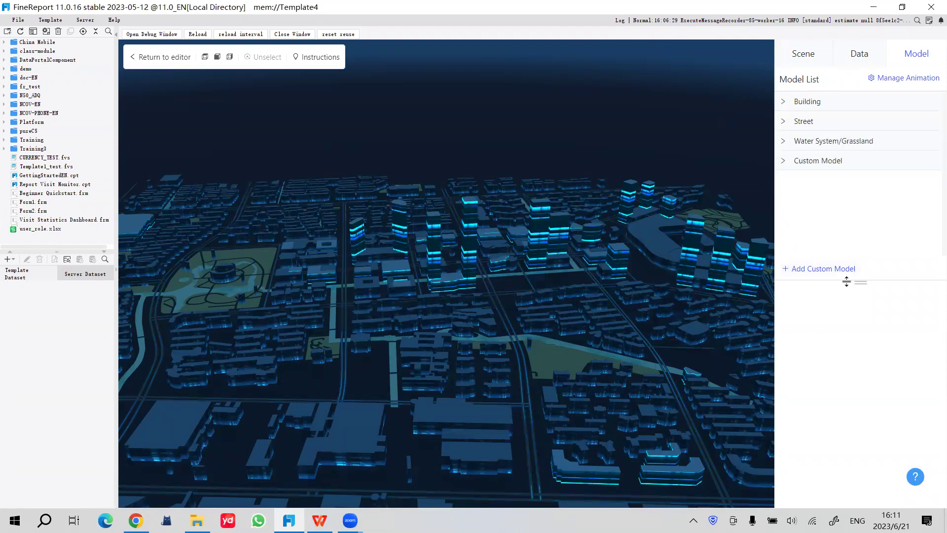
Enlarge the model list area and set the scene's monochrome ground background to #f7faff
left_click_drag(860, 277, 861, 345)
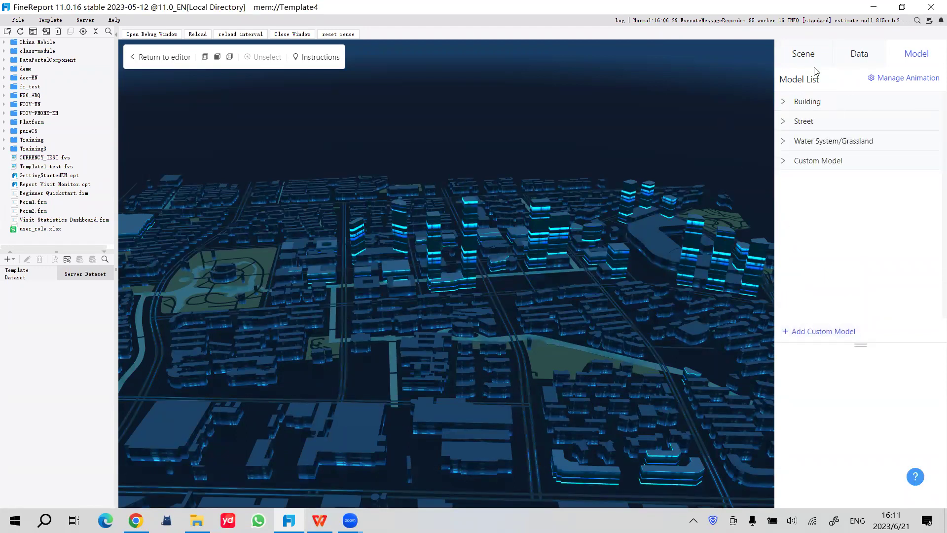
left_click(806, 52)
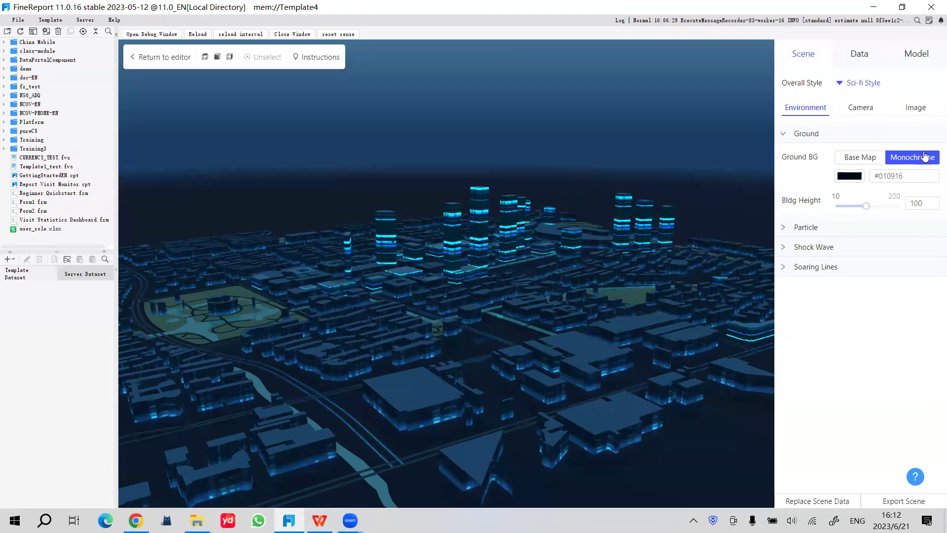
left_click(850, 176)
mouse_move(888, 251)
left_mouse_down()
mouse_move(834, 259)
mouse_move(873, 225)
mouse_move(869, 207)
mouse_move(801, 273)
mouse_move(891, 231)
mouse_move(808, 236)
mouse_move(785, 208)
mouse_move(792, 199)
left_mouse_up()
left_click(792, 181)
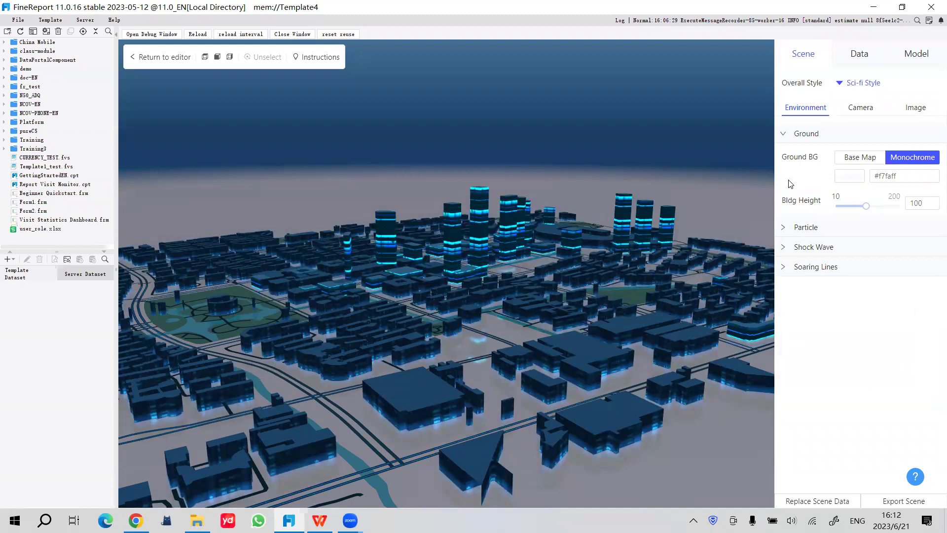
Set the ground background to the Butterfly Blue base map, examine the city on it from several angles and show the available base maps
left_click(853, 159)
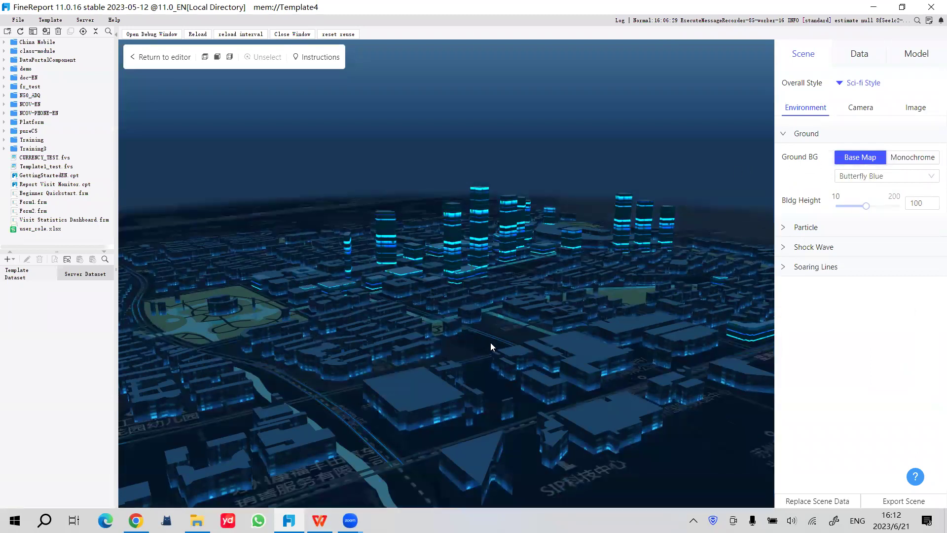
scroll(444, 377, "down", 3)
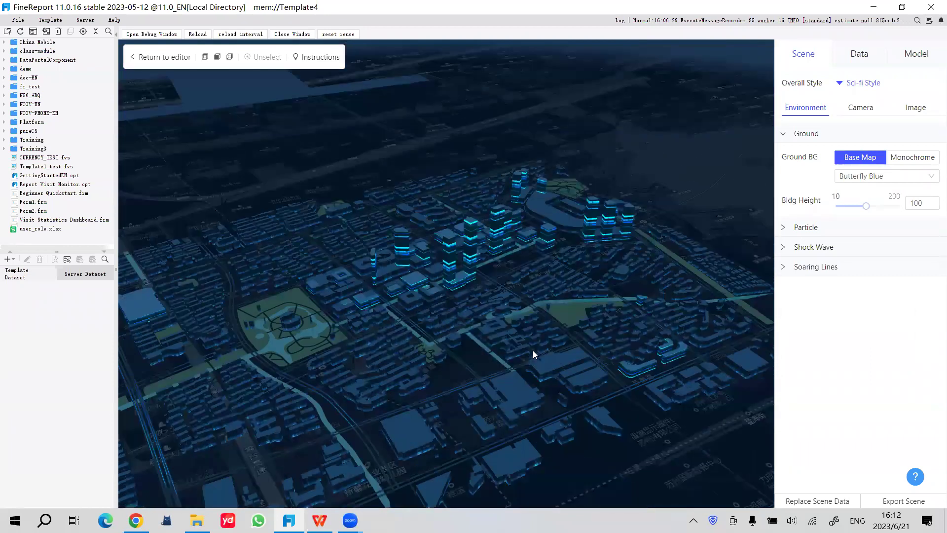
left_click_drag(532, 350, 582, 333)
scroll(493, 306, "down", 5)
left_click_drag(393, 333, 391, 397)
scroll(505, 349, "up", 5)
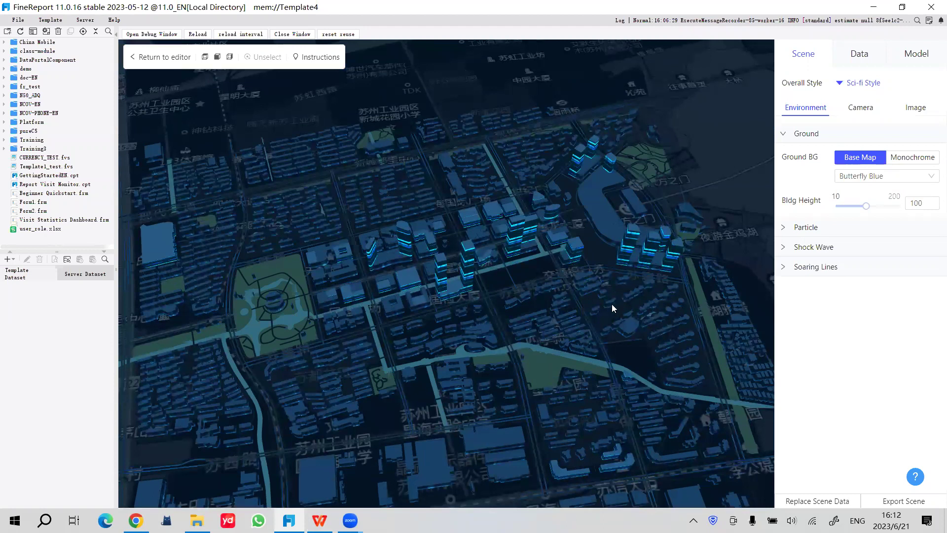
left_click(896, 178)
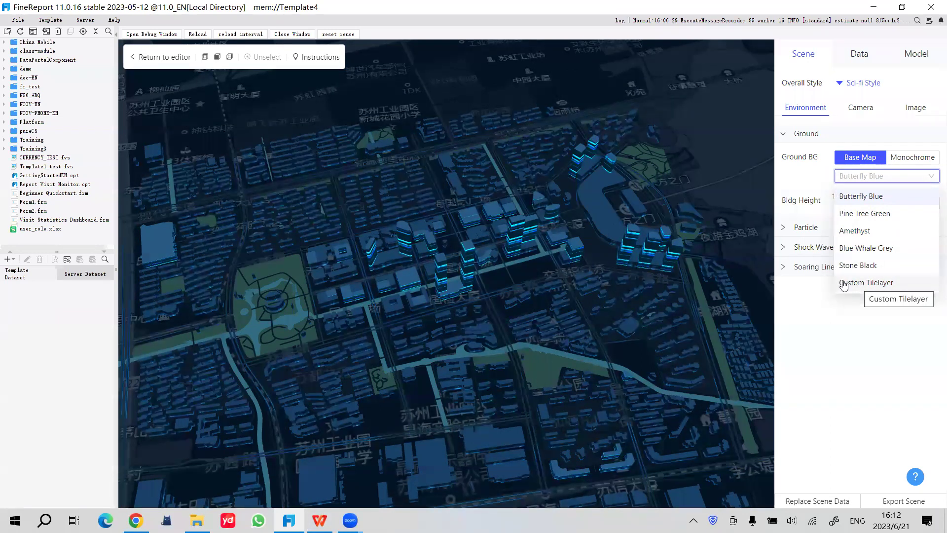
left_click(85, 22)
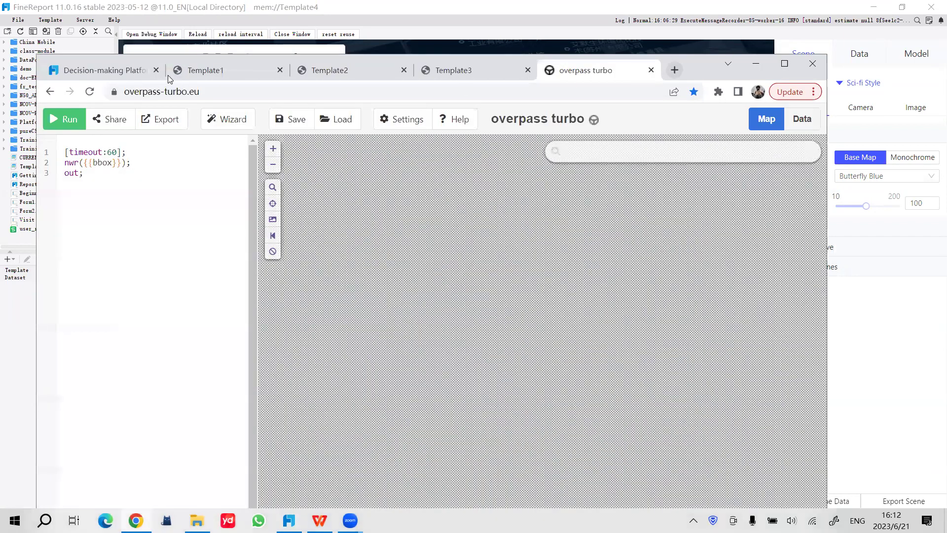
key("ctrl+t")
left_click(368, 73)
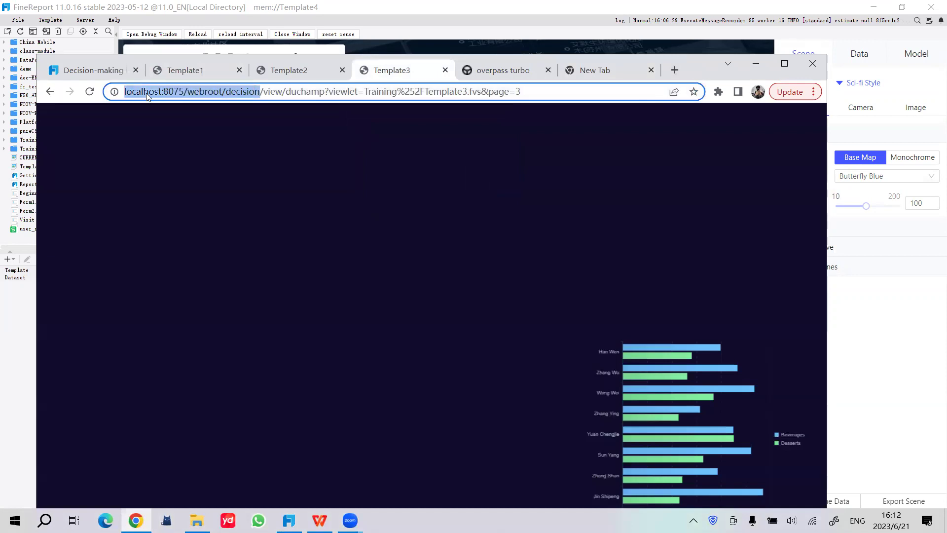
left_click(609, 64)
type("http://localhost:8075/webroot/decision")
key("Return")
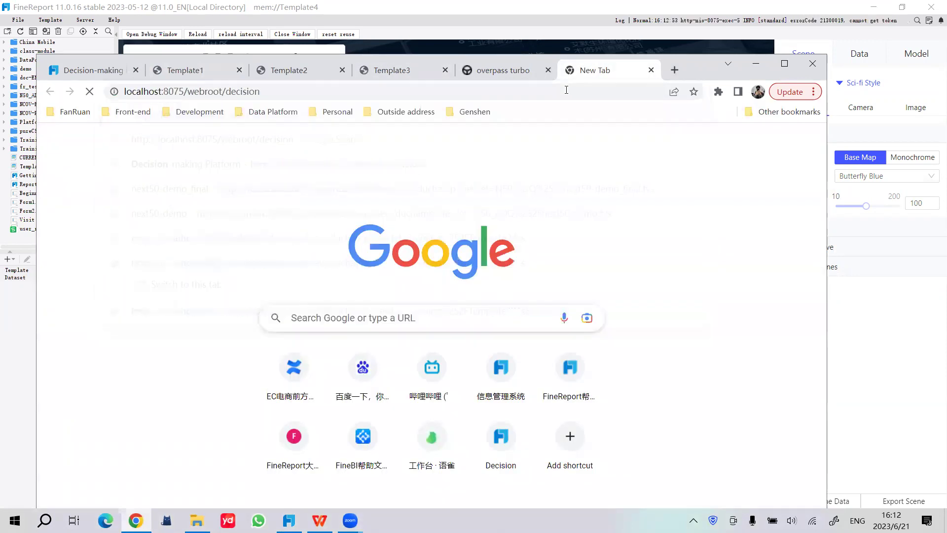
left_click(547, 70)
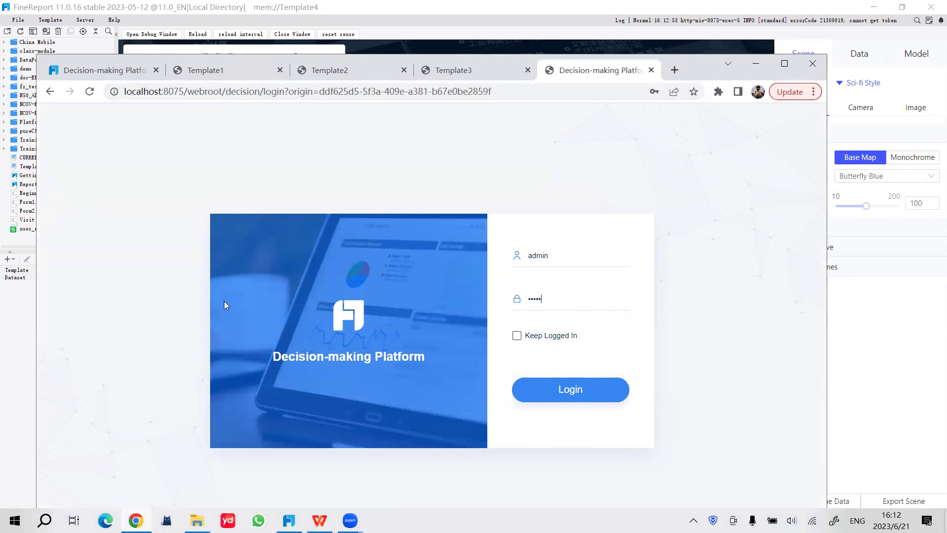
Log in to the decision-making platform with the account name and password and open the Custom GIS layer settings in Map Configuration
left_click(567, 388)
left_click(786, 63)
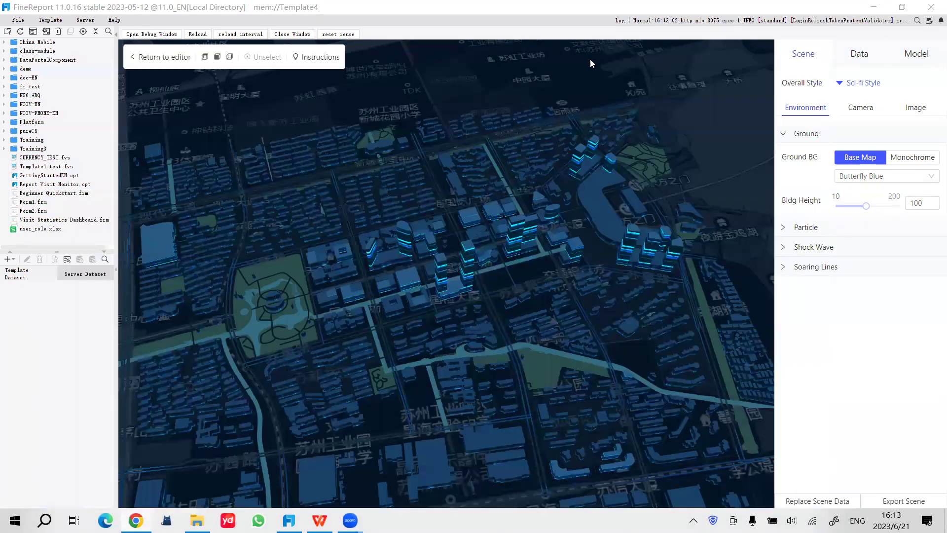
left_click(20, 170)
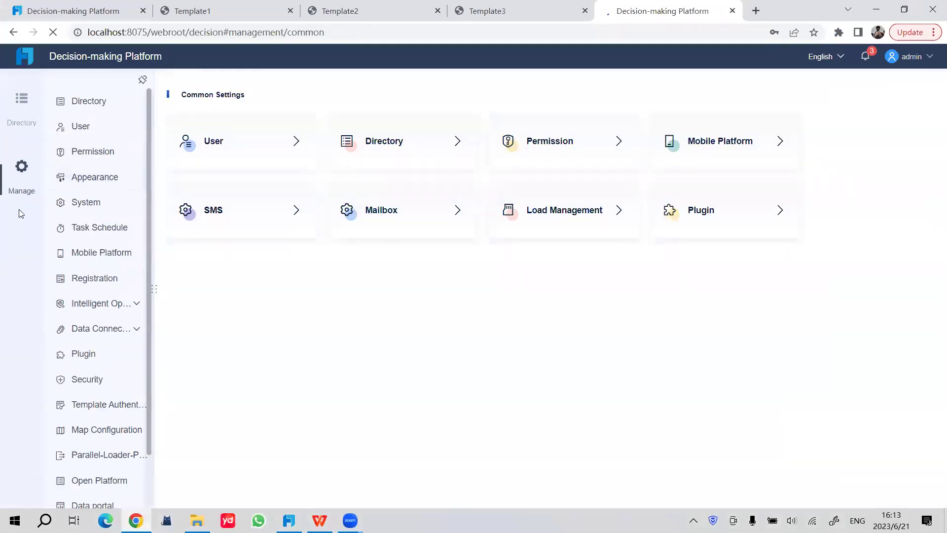
scroll(115, 344, "down", 2)
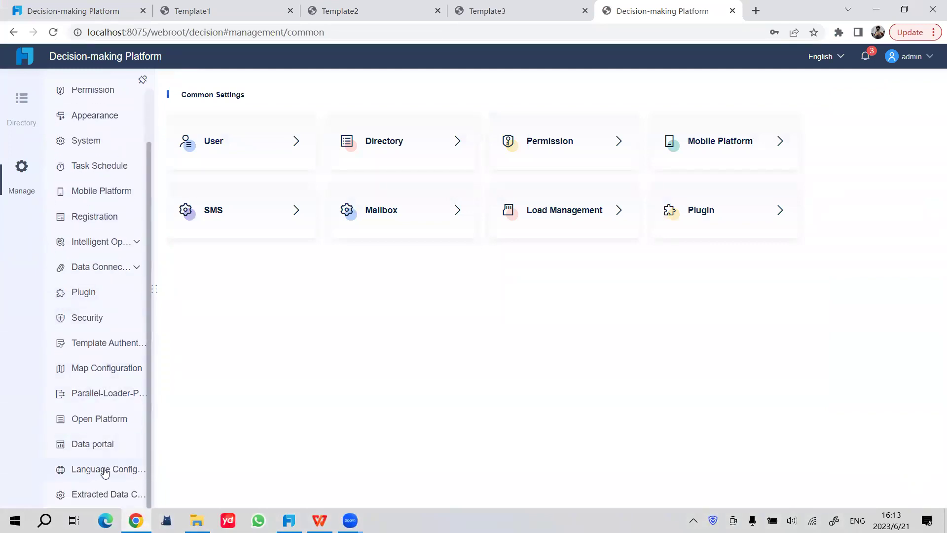
left_click(115, 369)
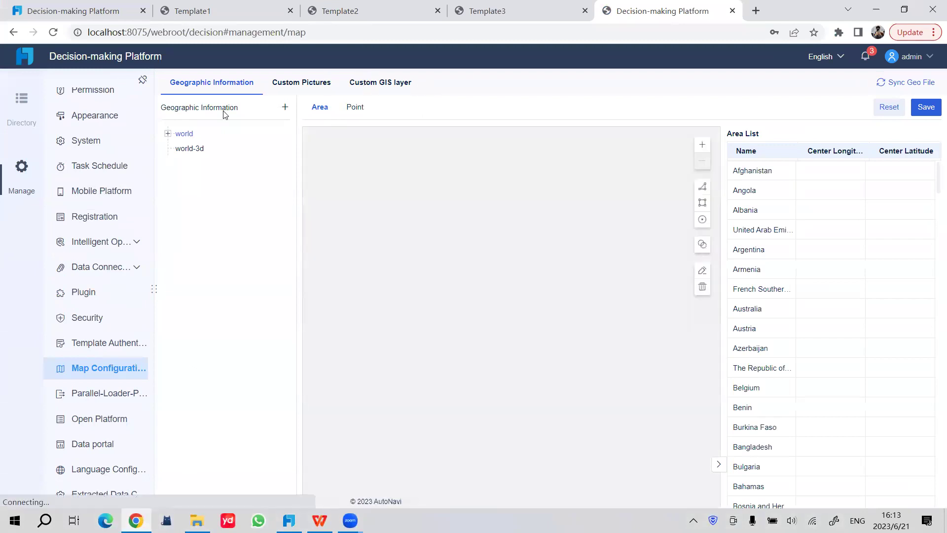
left_click(393, 88)
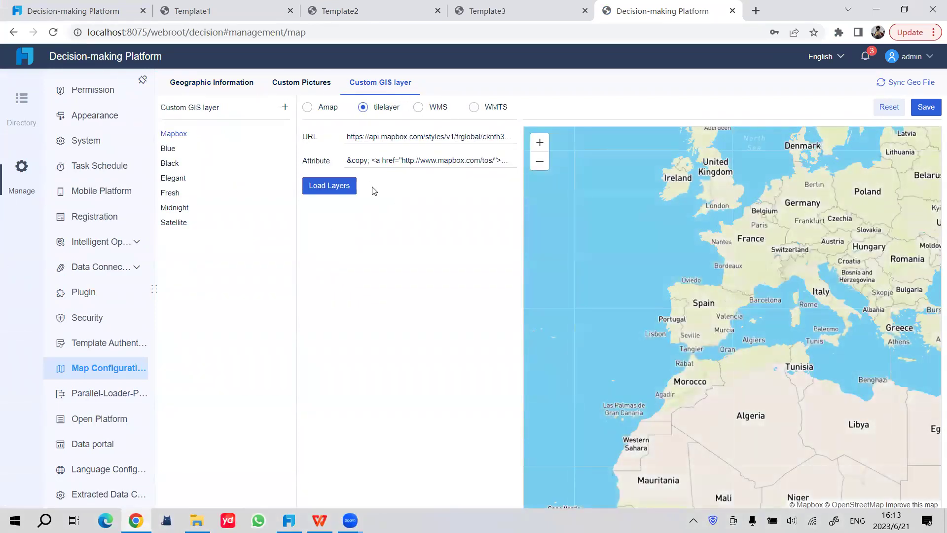
Preview the custom GIS layers Blue, Mapbox, Black, Fresh, Midnight and Satellite on the map
left_click(168, 148)
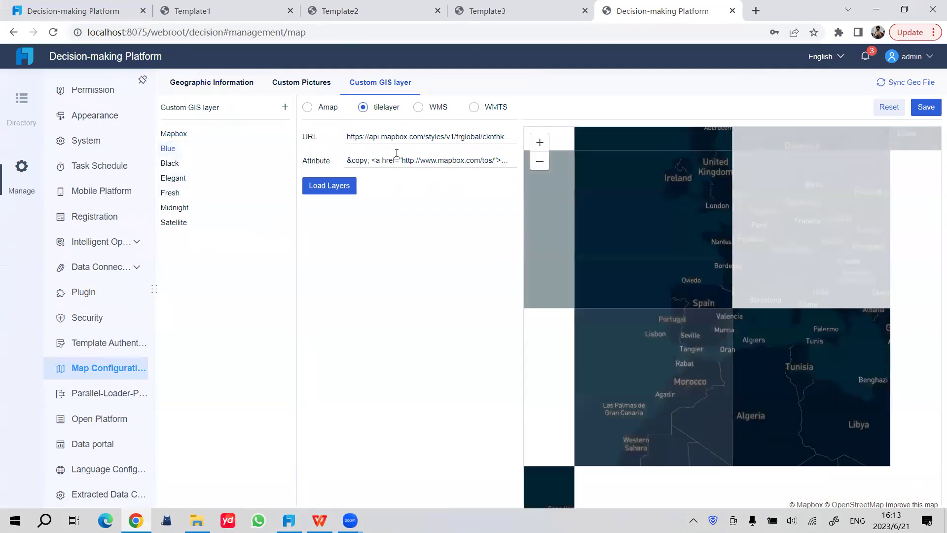
left_click(194, 133)
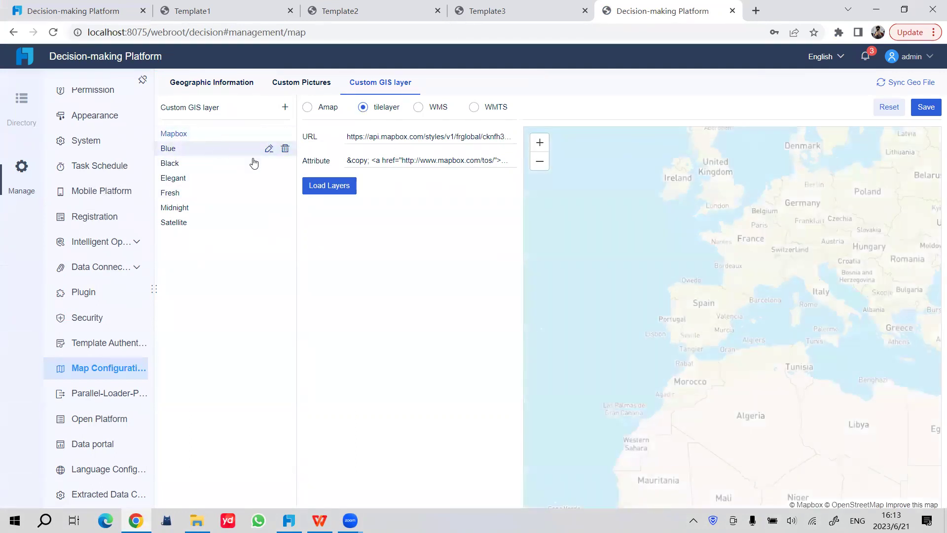
scroll(818, 349, "down", 5)
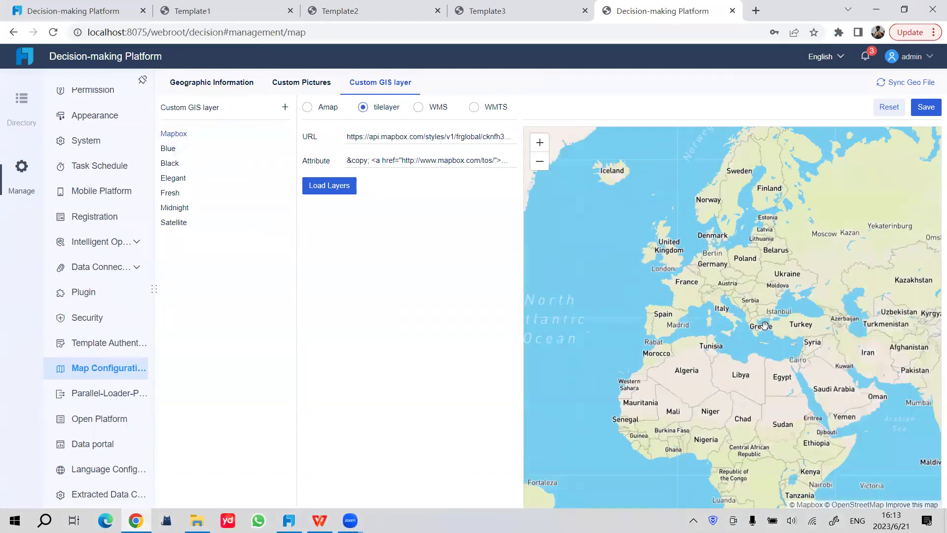
left_click(170, 148)
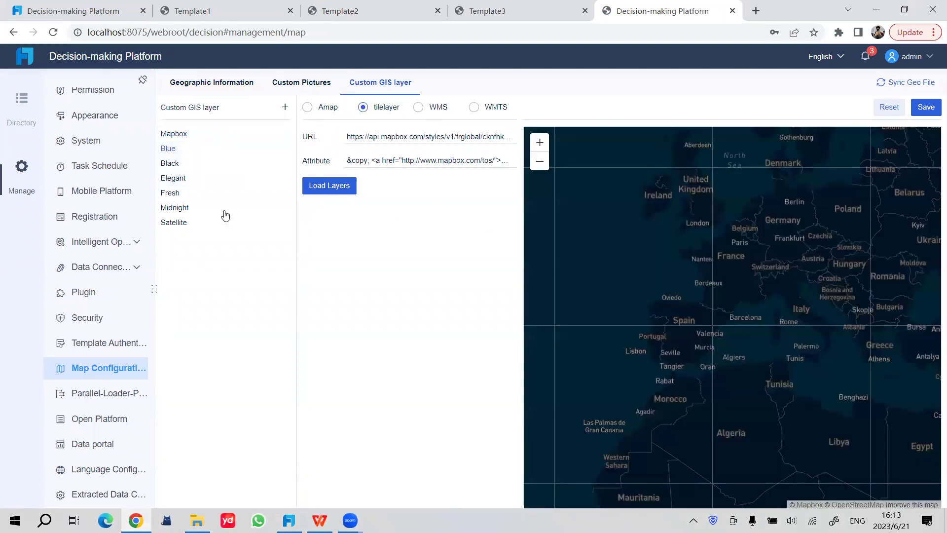
left_click(177, 164)
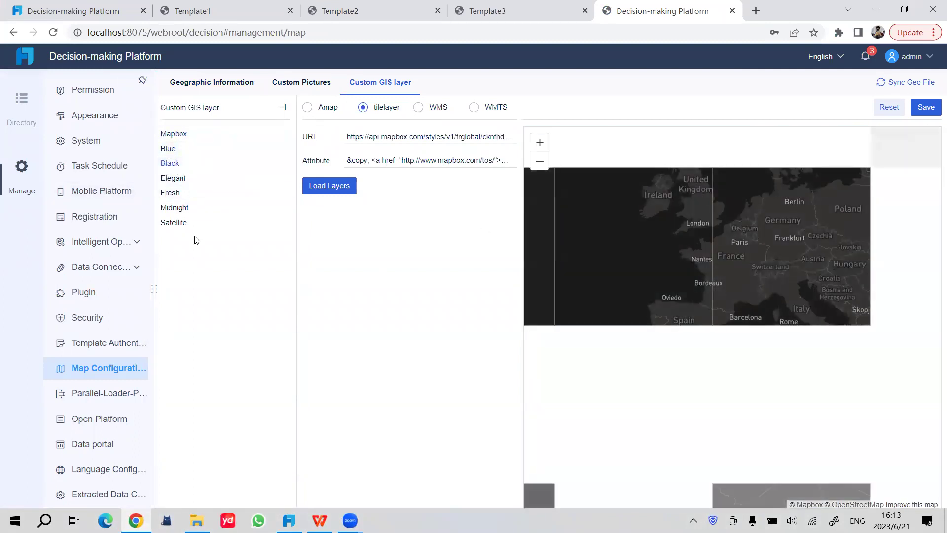
left_click(183, 192)
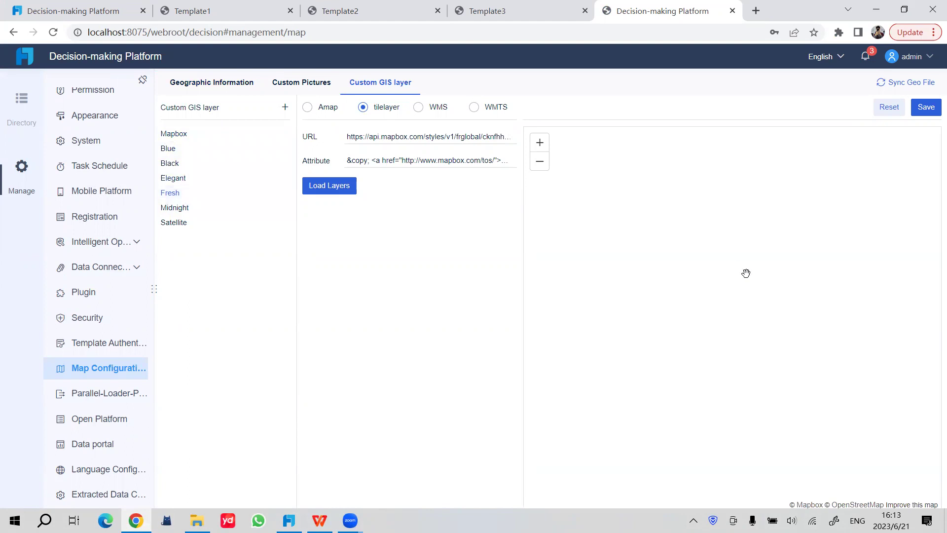
left_click(178, 207)
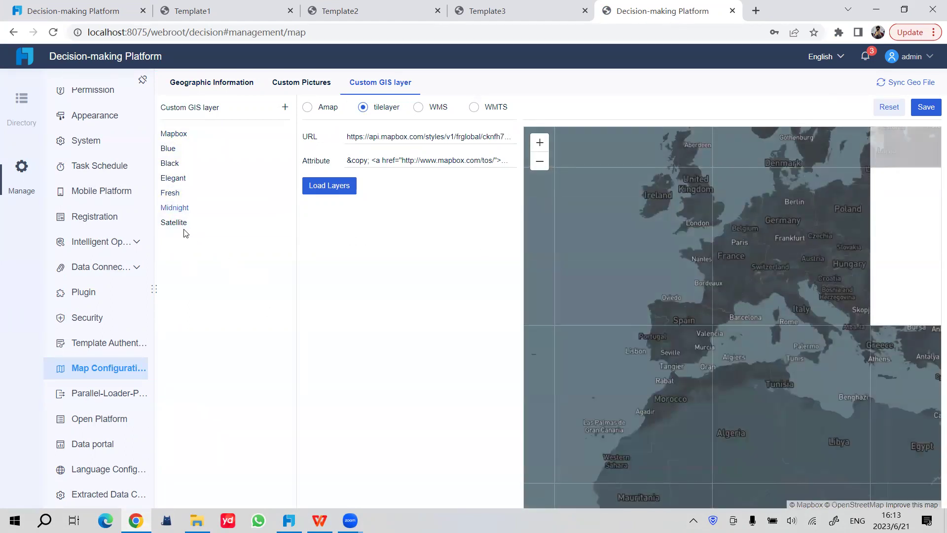
left_click(179, 223)
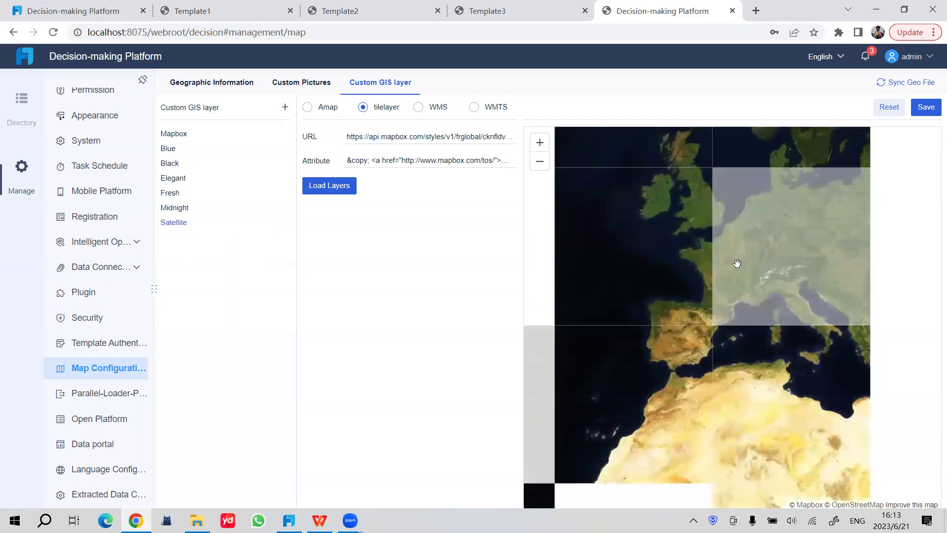
left_click(194, 163)
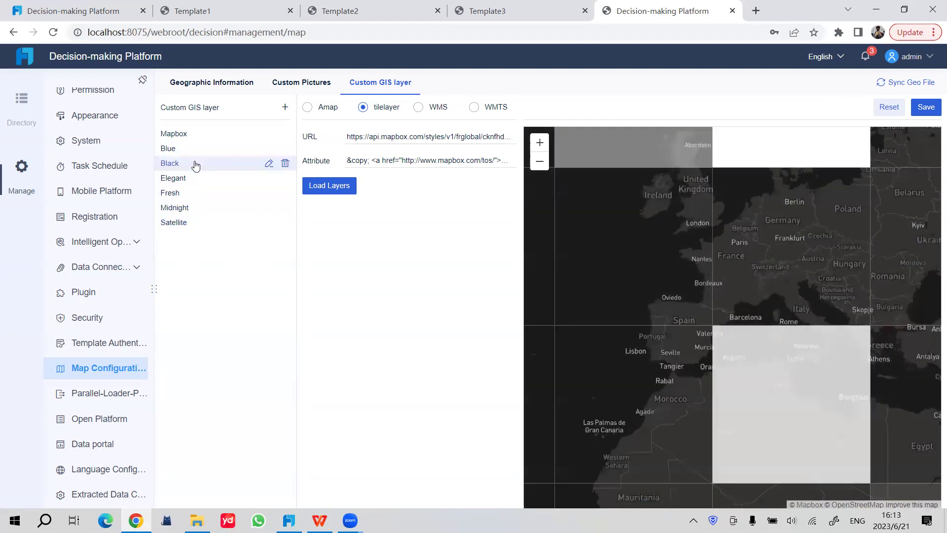
Copy the full tilelayer URL of the Blue custom GIS layer and switch back to FineReport
left_click(194, 149)
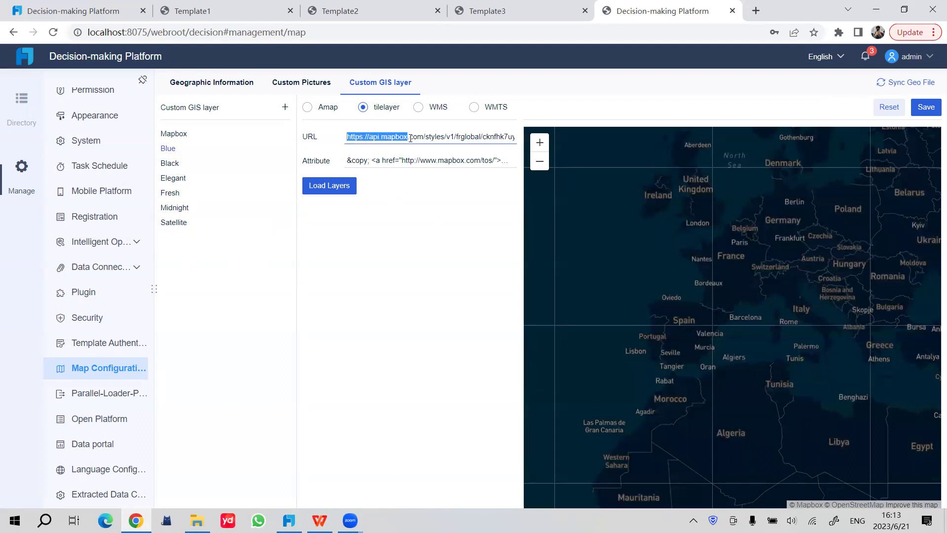
left_click_drag(398, 139, 525, 135)
left_click(377, 136)
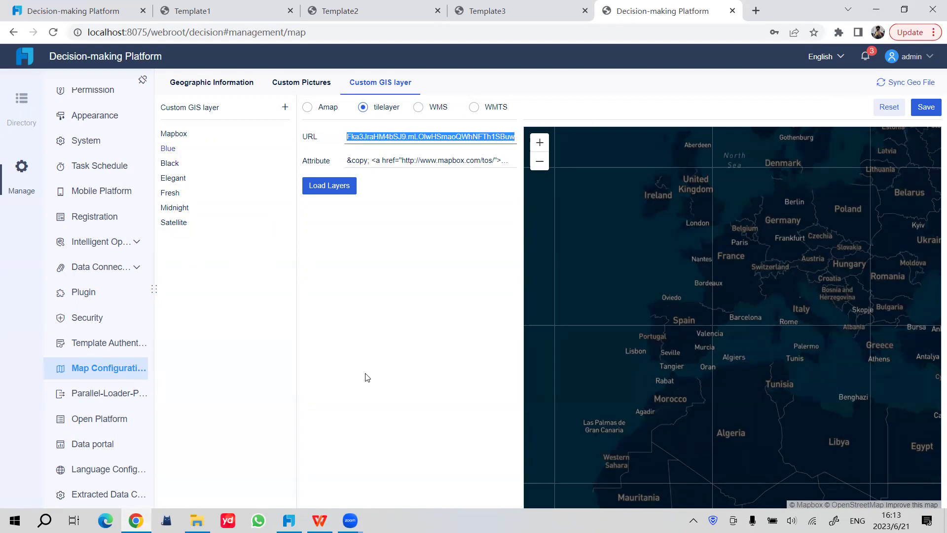
key("alt+Tab")
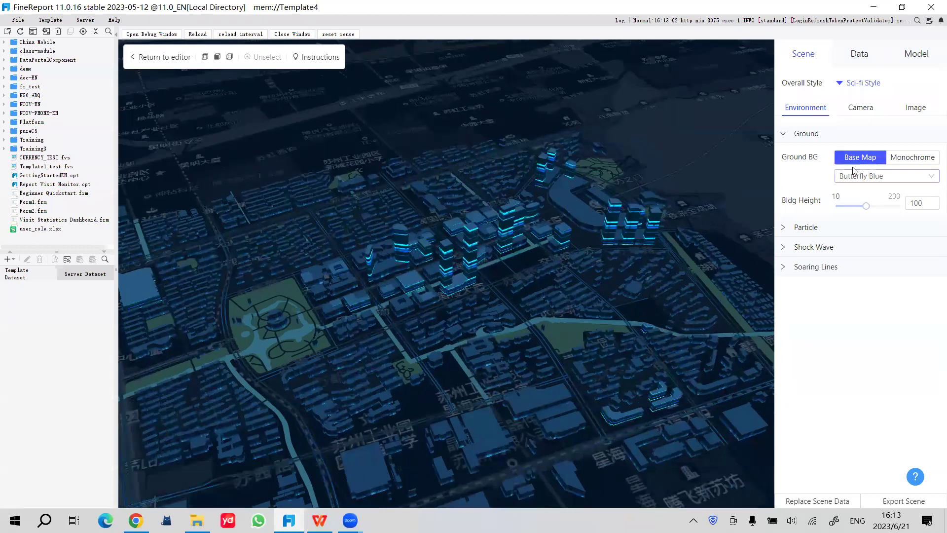
Set the ground base map to Custom Tilelayer and paste the copied Mapbox tile URL with its access token as the url
left_click(899, 177)
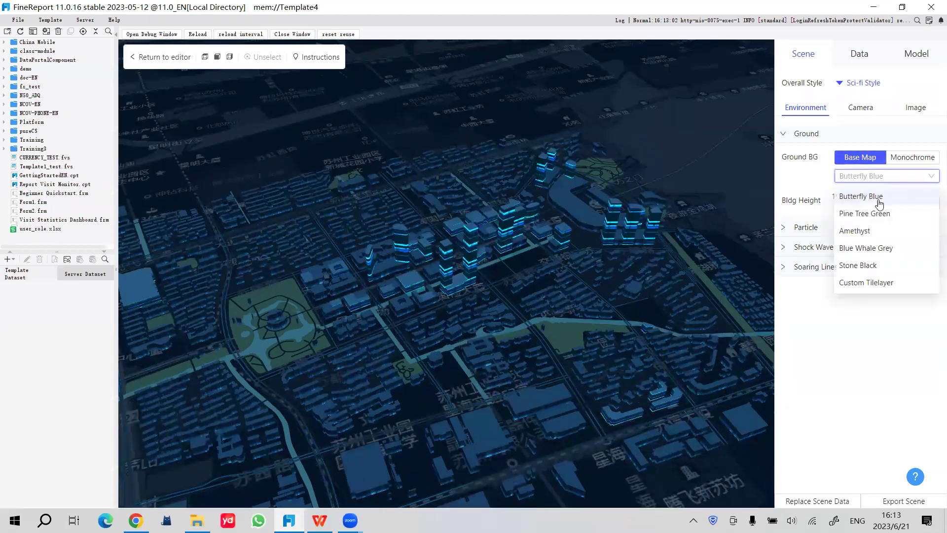
left_click(870, 284)
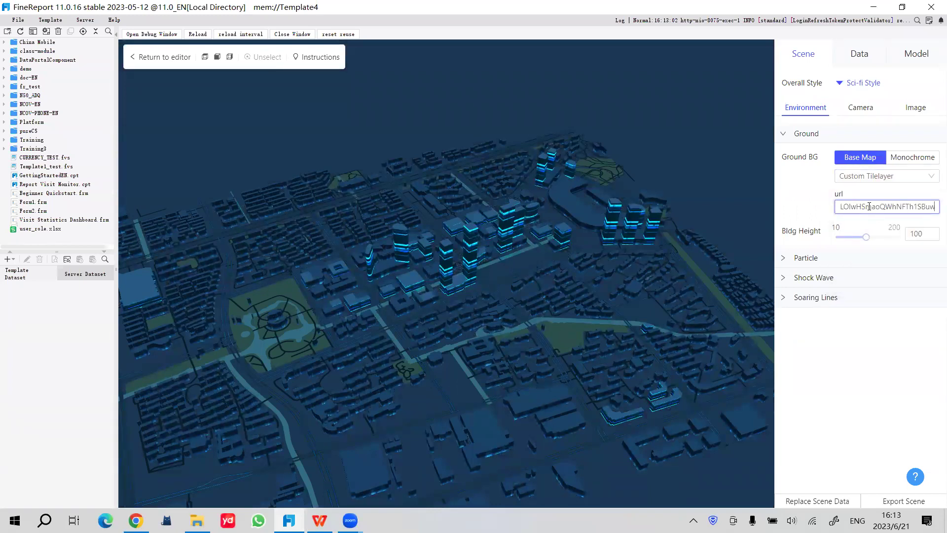
left_click(819, 200)
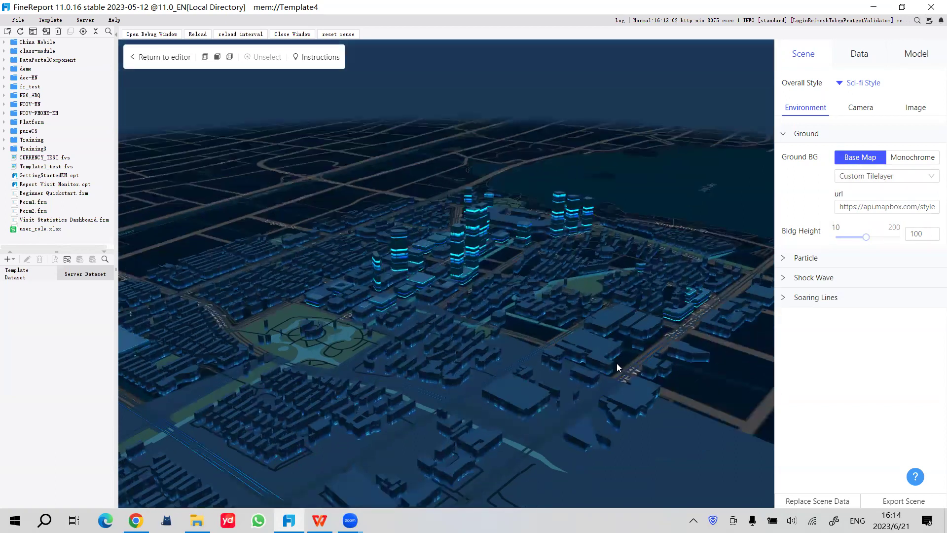
Examine the city scene on the custom tile base map from different angles and distances
scroll(616, 364, "up", 3)
left_click_drag(569, 376, 567, 390)
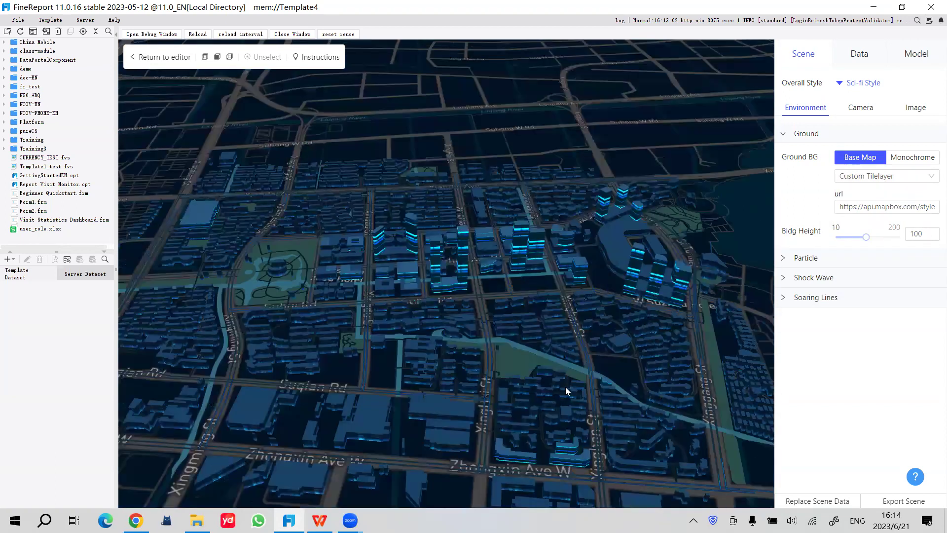
left_click_drag(412, 375, 527, 377)
left_click_drag(525, 409, 454, 413)
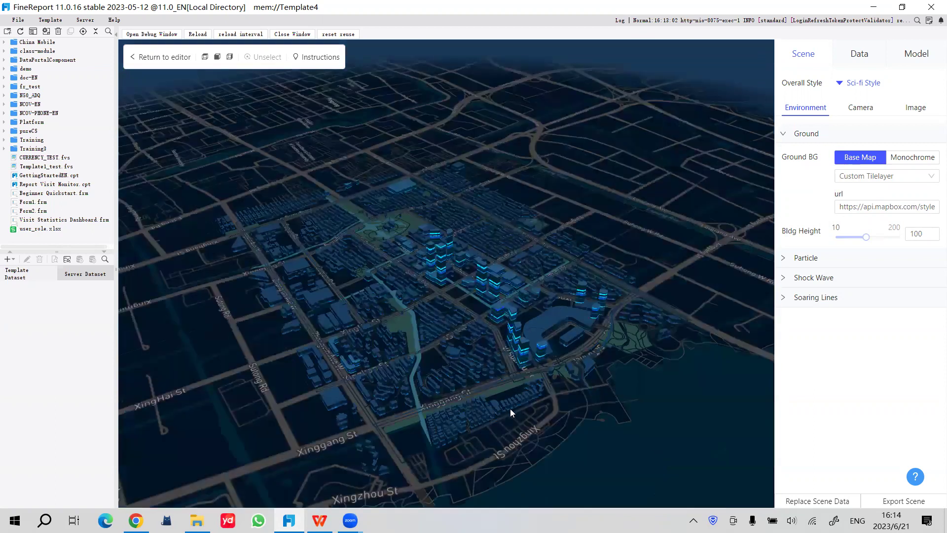
scroll(446, 332, "up", 10)
scroll(442, 353, "down", 5)
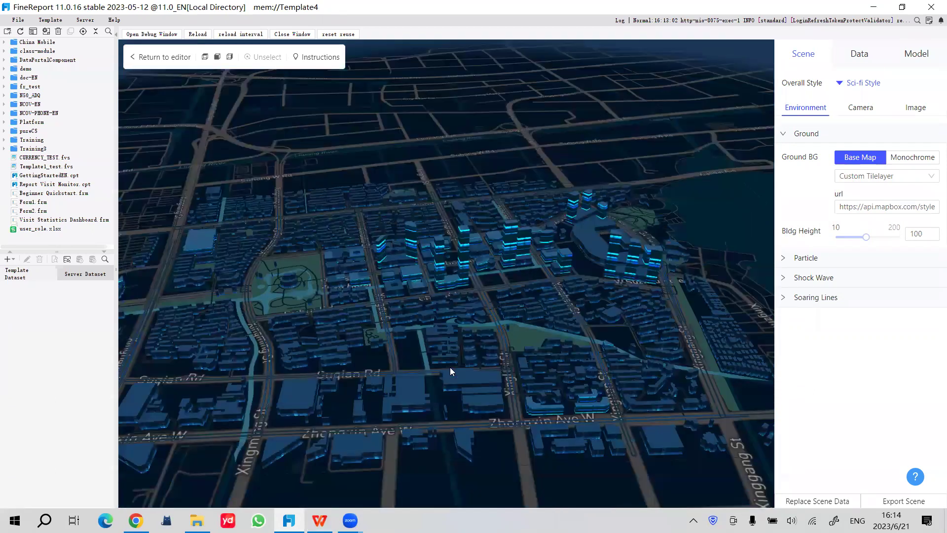
scroll(447, 344, "down", 5)
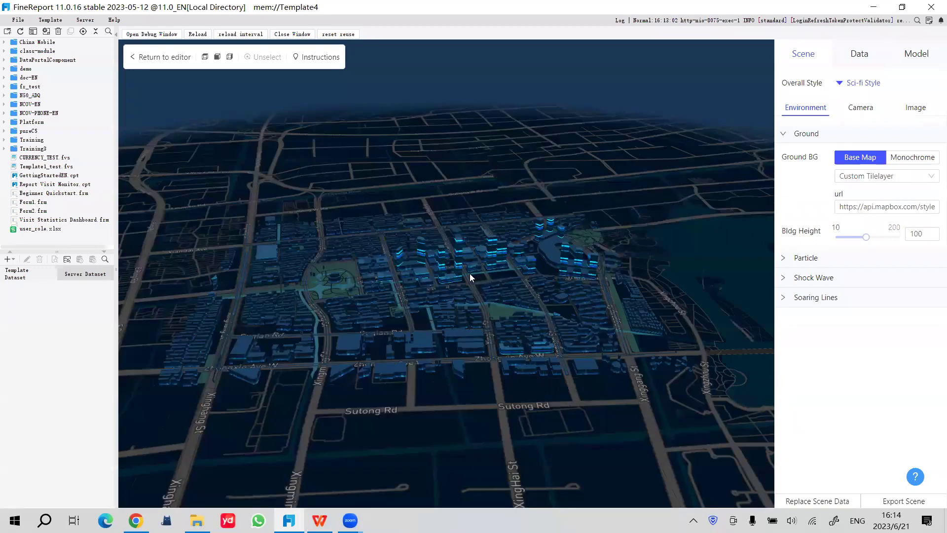
Try building heights of 145 and 76 for the city scene and restore the height to 100
scroll(469, 277, "down", 5)
scroll(459, 307, "up", 10)
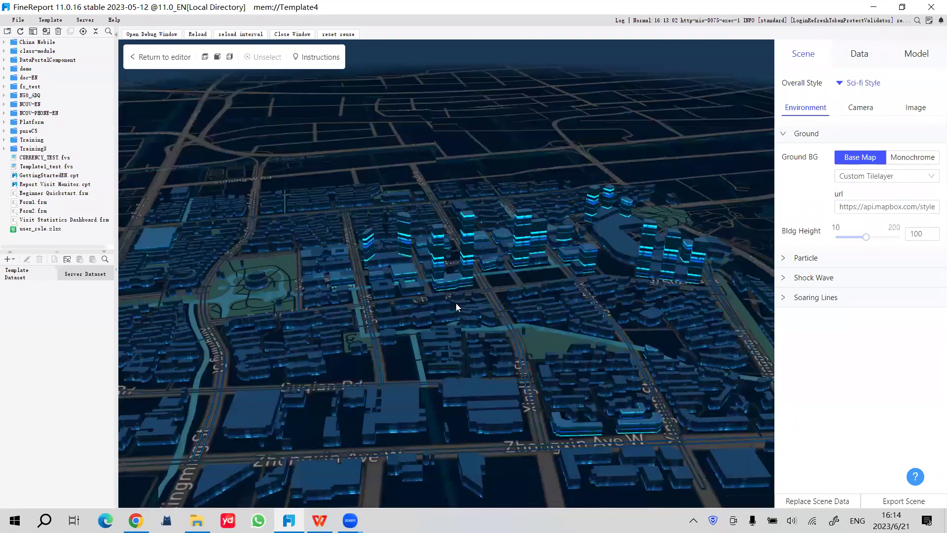
scroll(464, 337, "down", 5)
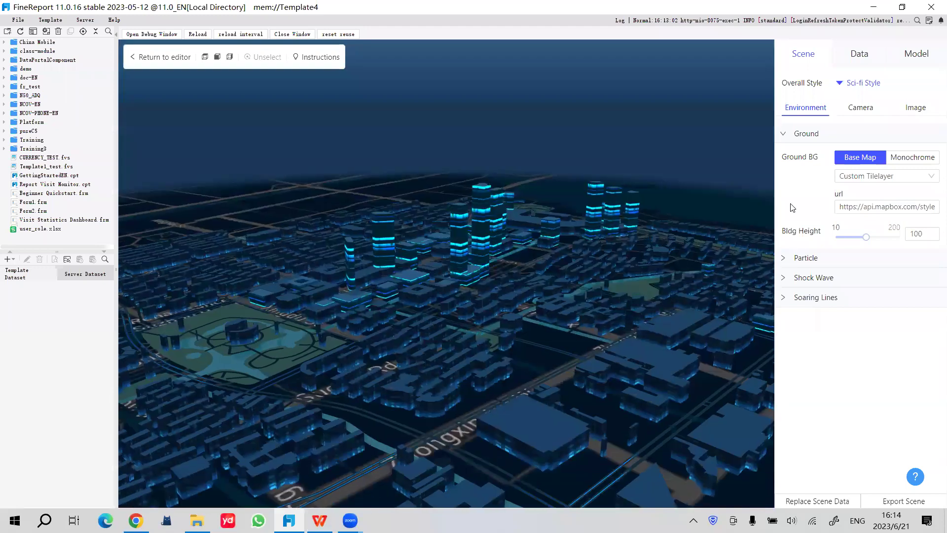
left_click(882, 237)
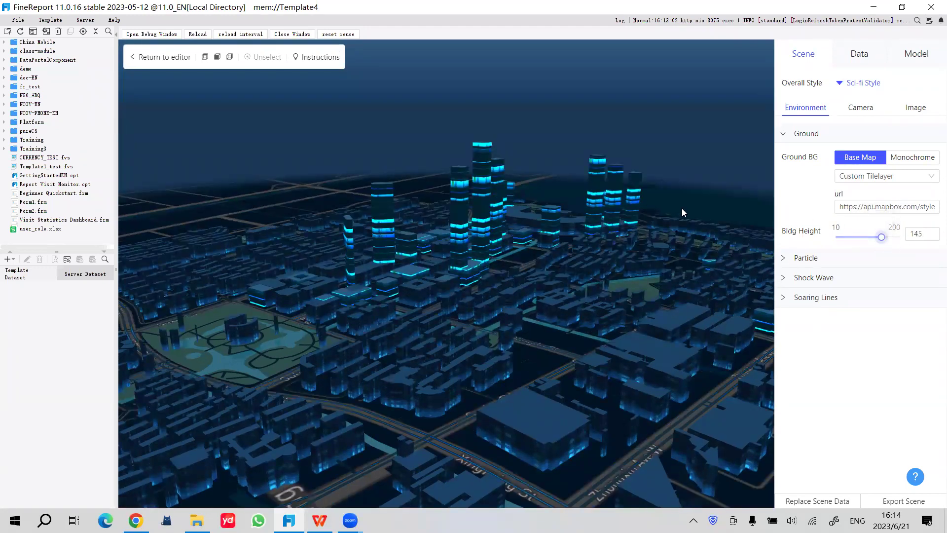
left_click(866, 237)
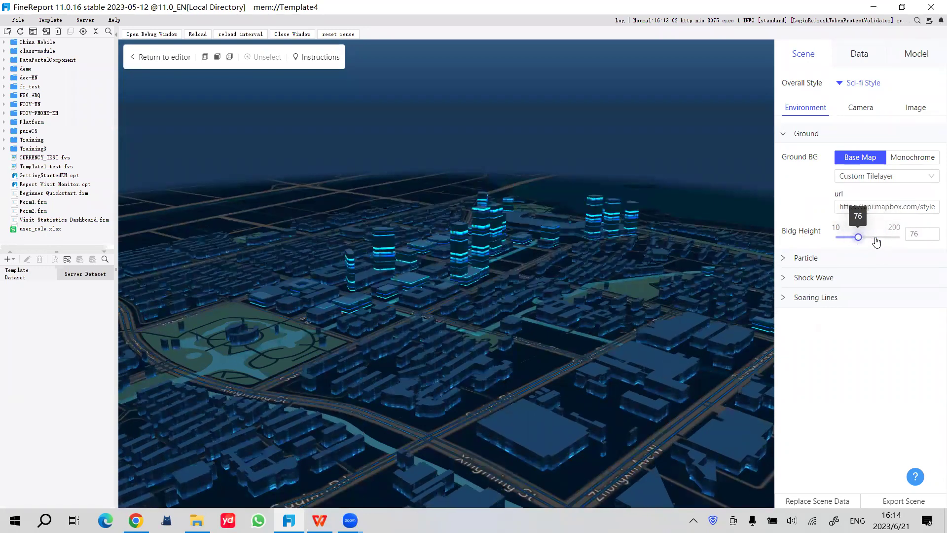
left_click(883, 237)
mouse_move(883, 238)
left_mouse_down()
mouse_move(861, 237)
mouse_move(899, 239)
mouse_move(857, 240)
mouse_move(865, 242)
left_mouse_up()
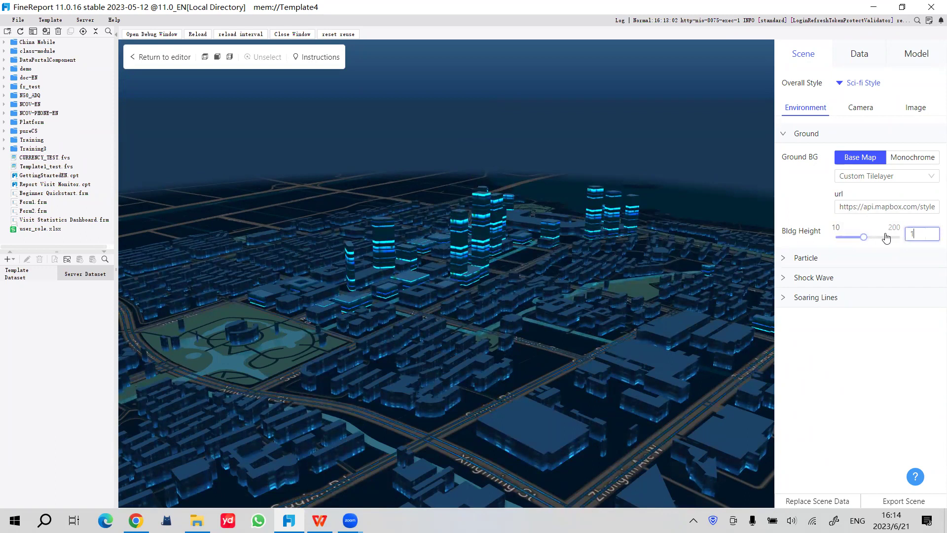
left_click_drag(497, 379, 499, 341)
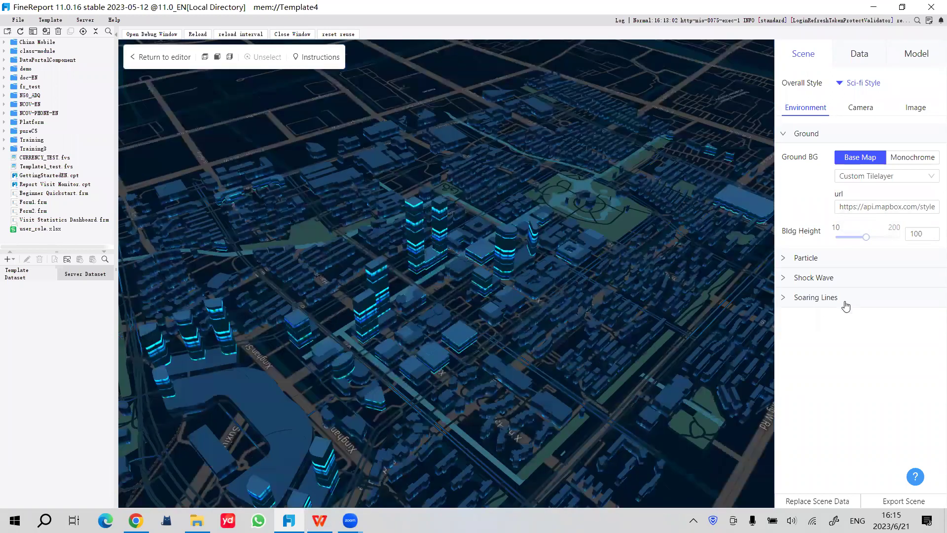
Show the Particle settings and examine the particle effects around the towers from close up
left_click(815, 258)
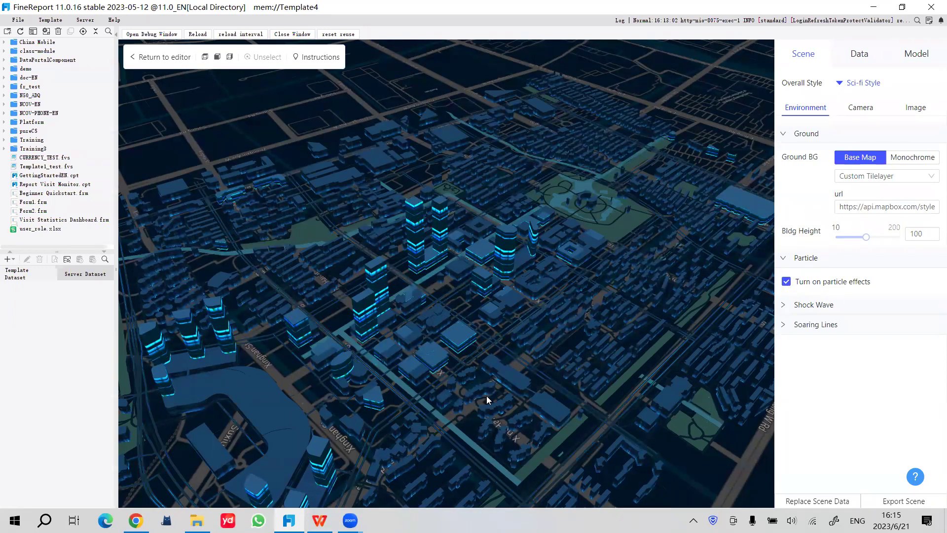
left_click_drag(487, 395, 492, 365)
left_click_drag(498, 295, 512, 317)
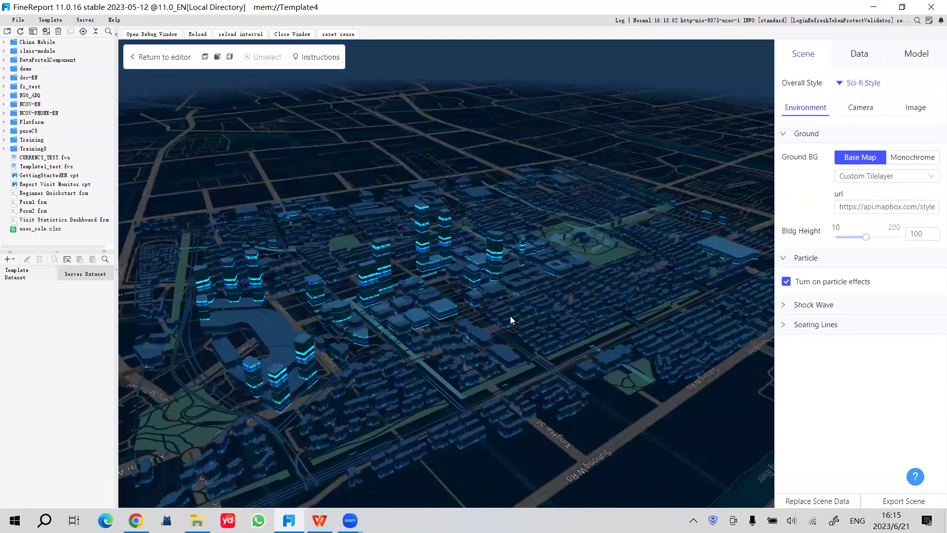
scroll(444, 239, "up", 5)
scroll(495, 276, "up", 5)
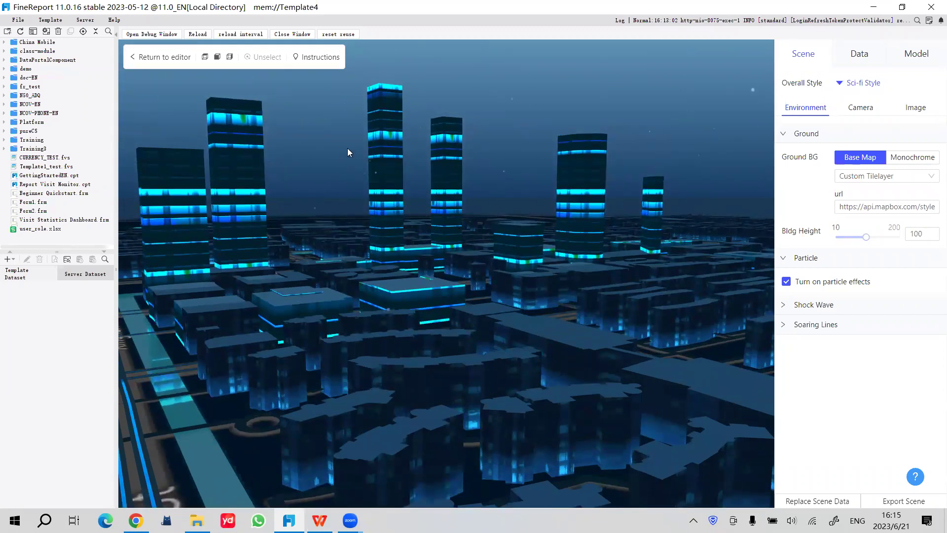
left_click_drag(530, 129, 637, 293)
left_click(637, 293)
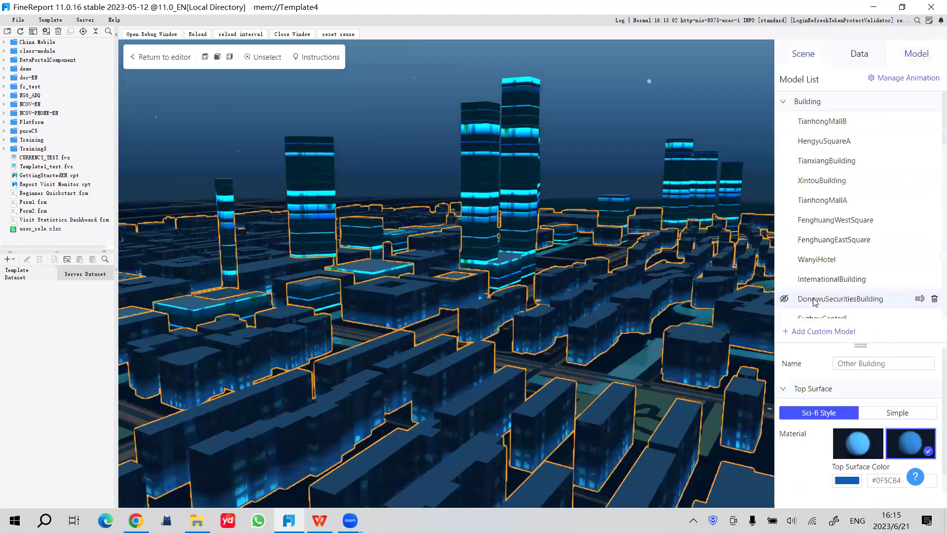
left_click(804, 56)
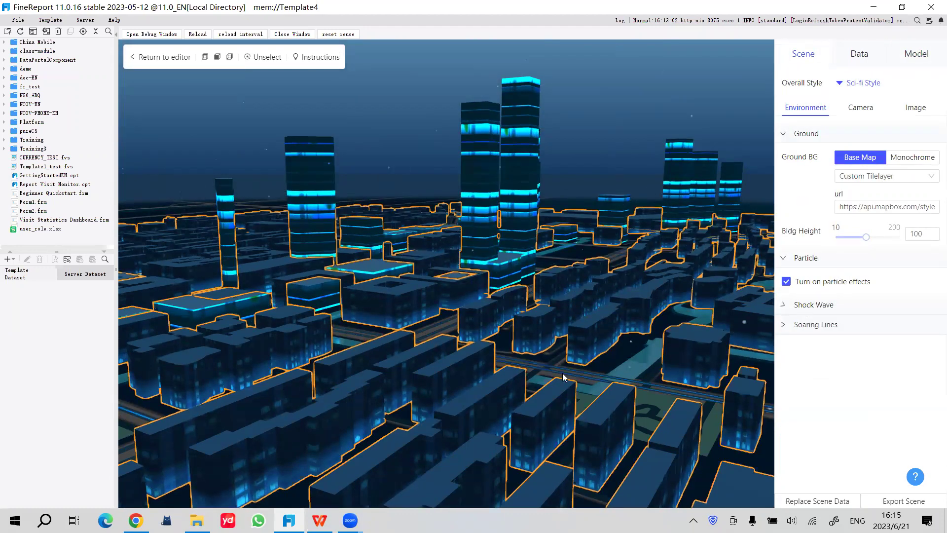
Add a shock wave with the default position, scope, velocity and colour, and view it from above the city
left_click(733, 218)
left_click(825, 331)
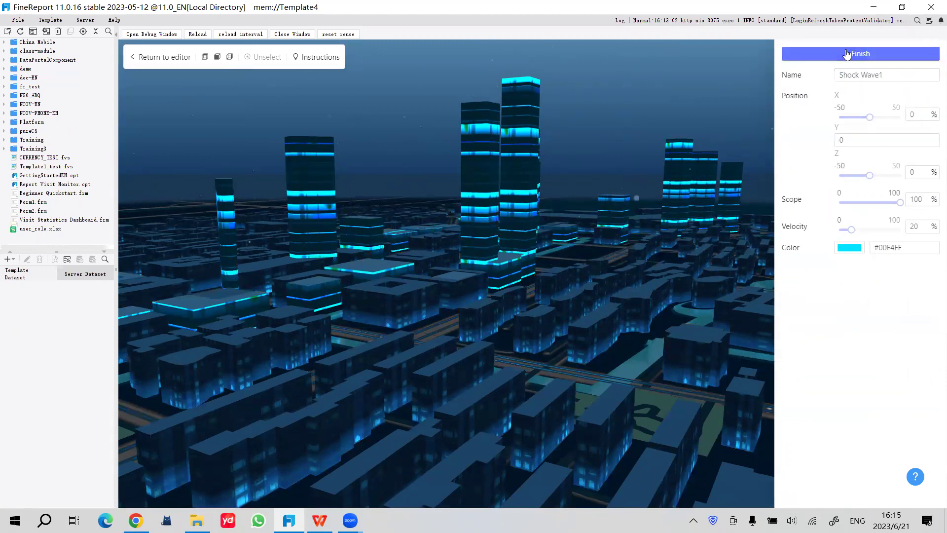
left_click(860, 55)
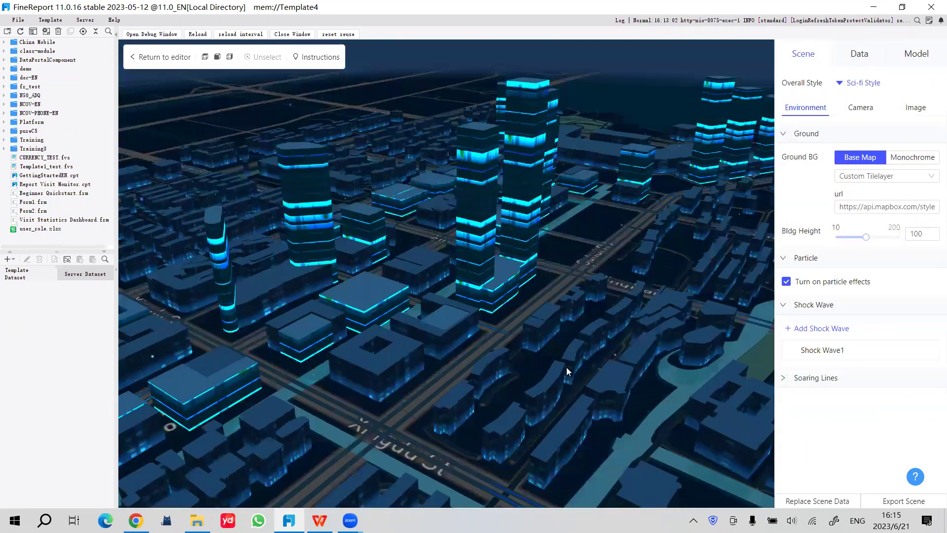
scroll(431, 330, "down", 3)
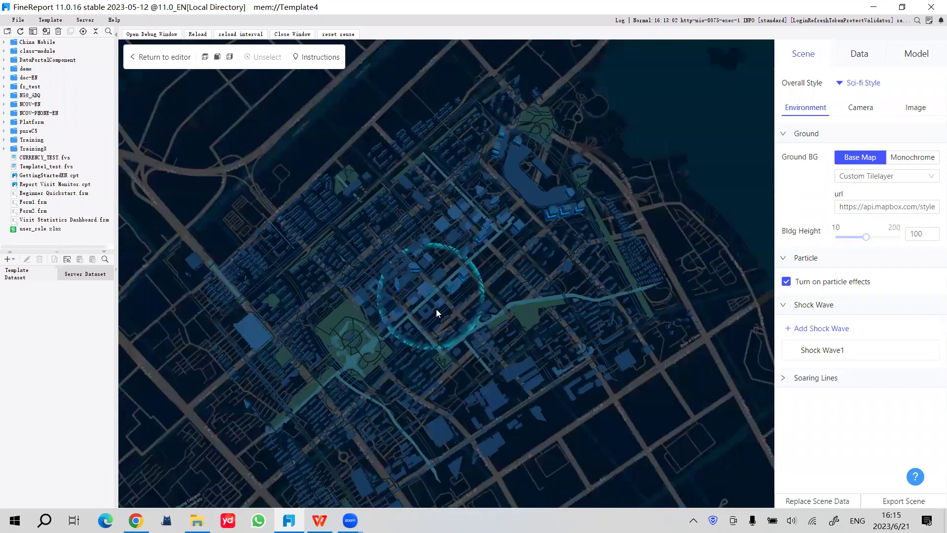
scroll(436, 309, "up", 2)
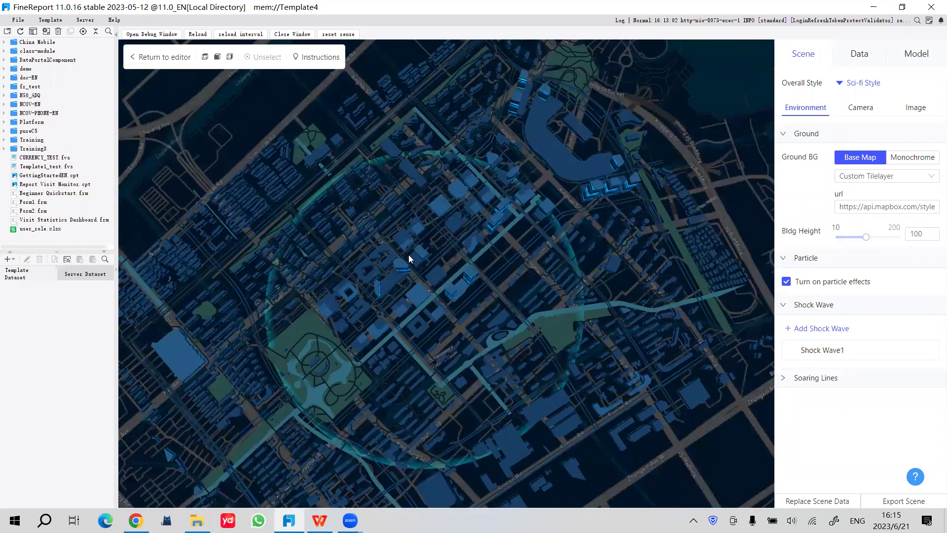
Turn on soaring lines for the scene and examine their effect over the city from different angles
left_click(815, 379)
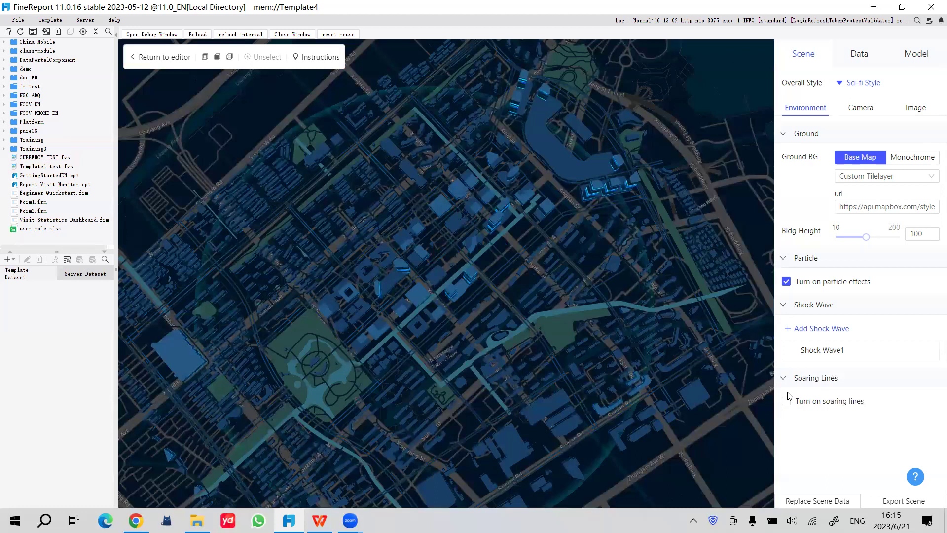
left_click(843, 401)
left_click_drag(553, 352, 518, 319)
scroll(536, 302, "up", 5)
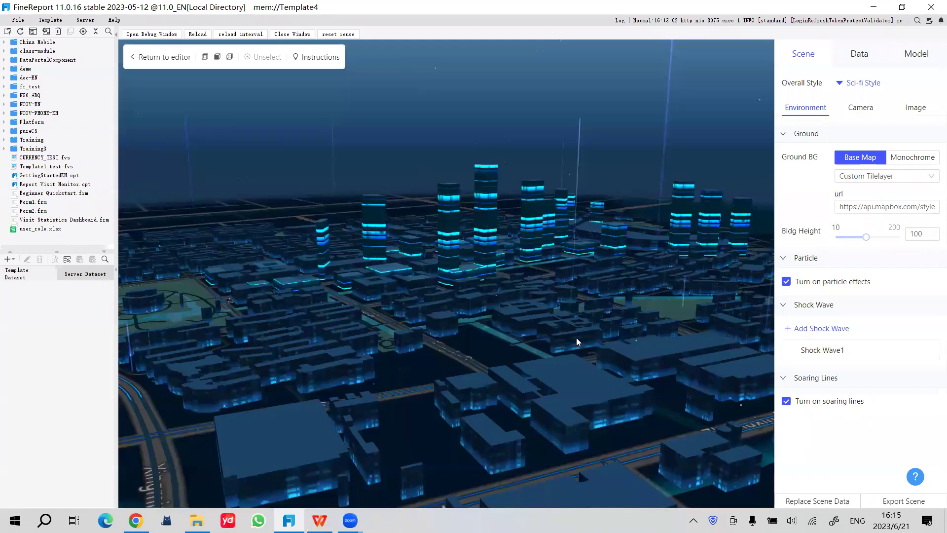
scroll(564, 349, "up", 2)
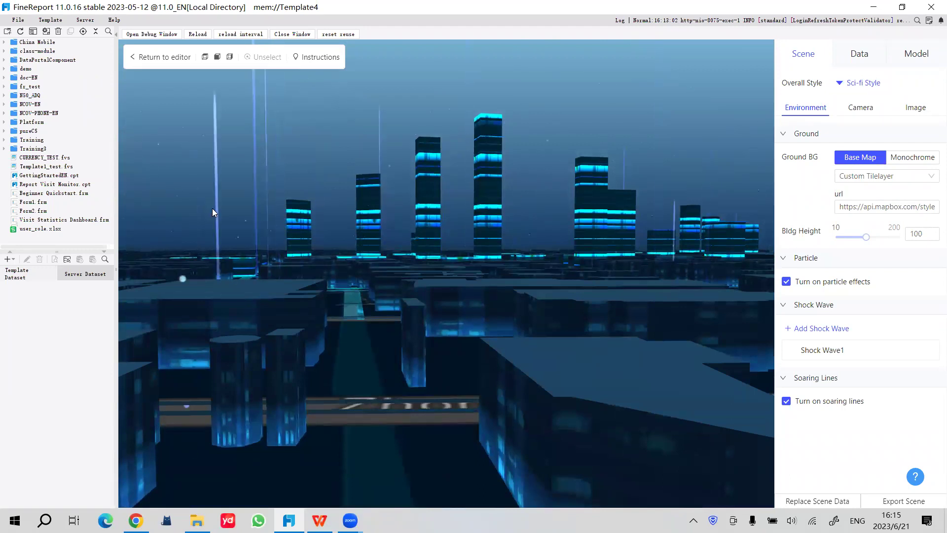
scroll(497, 354, "down", 5)
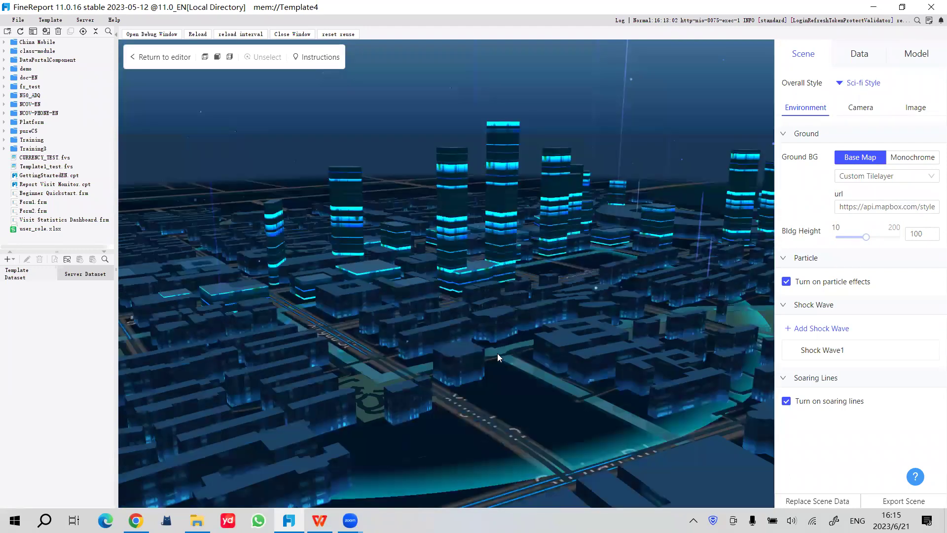
left_click_drag(471, 389, 587, 382)
left_click_drag(455, 384, 494, 378)
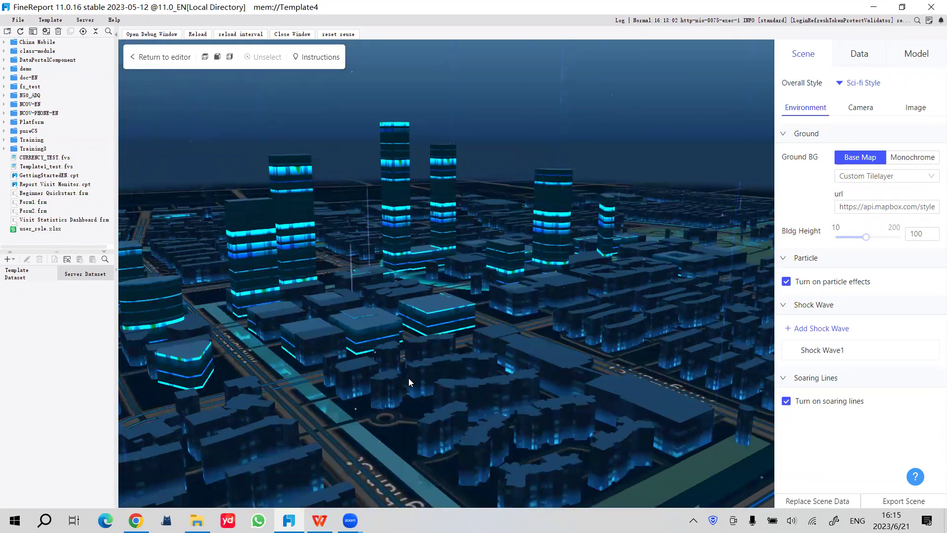
left_click_drag(409, 378, 495, 382)
scroll(495, 382, "down", 5)
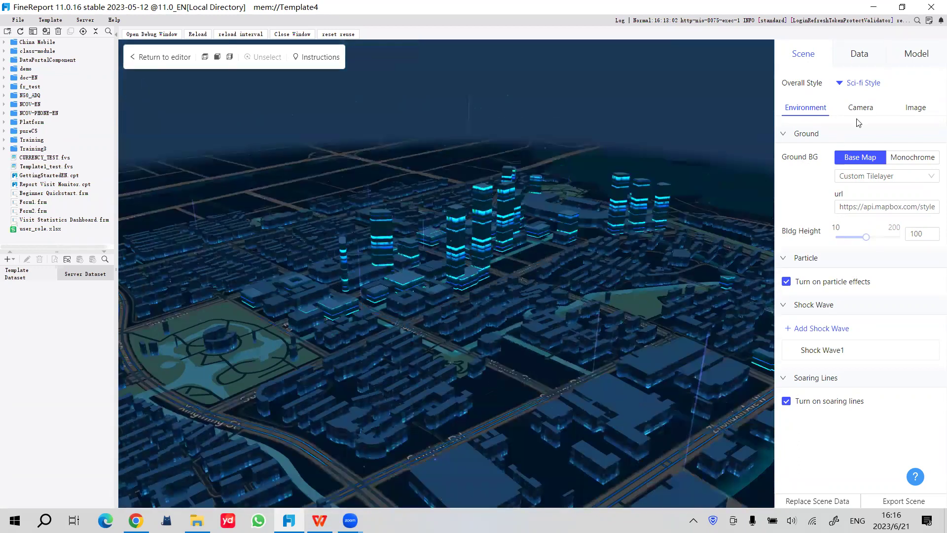
Enable field depth in the camera settings and set the aperture value to 19.4
left_click(864, 108)
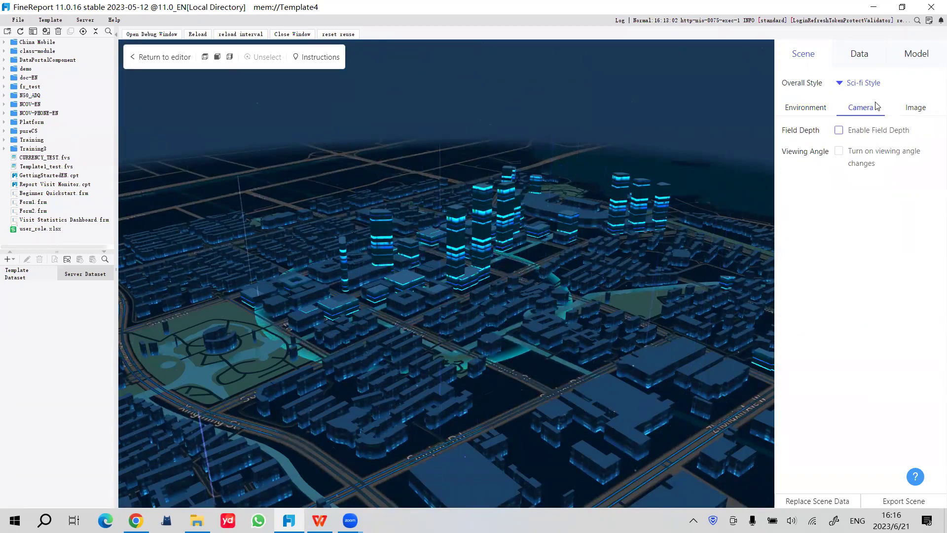
left_click(878, 130)
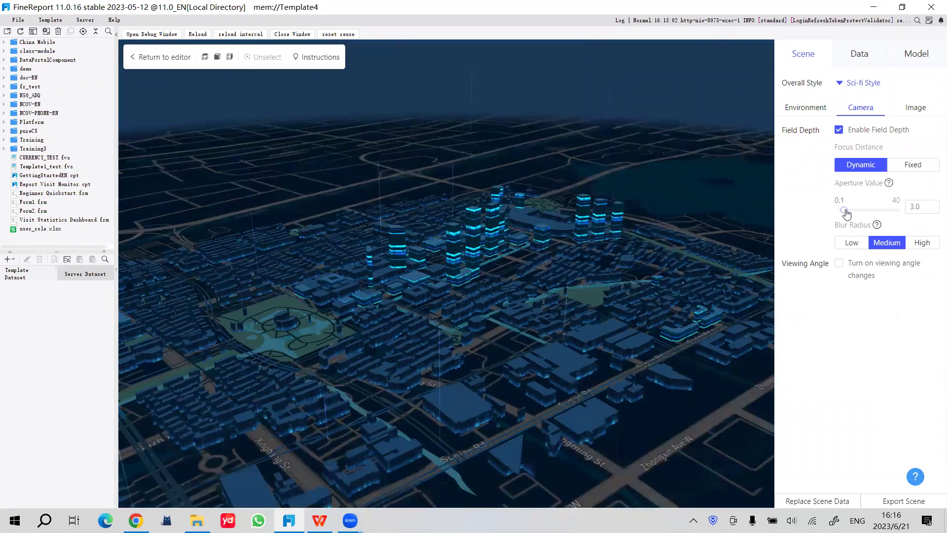
left_click_drag(843, 210, 869, 211)
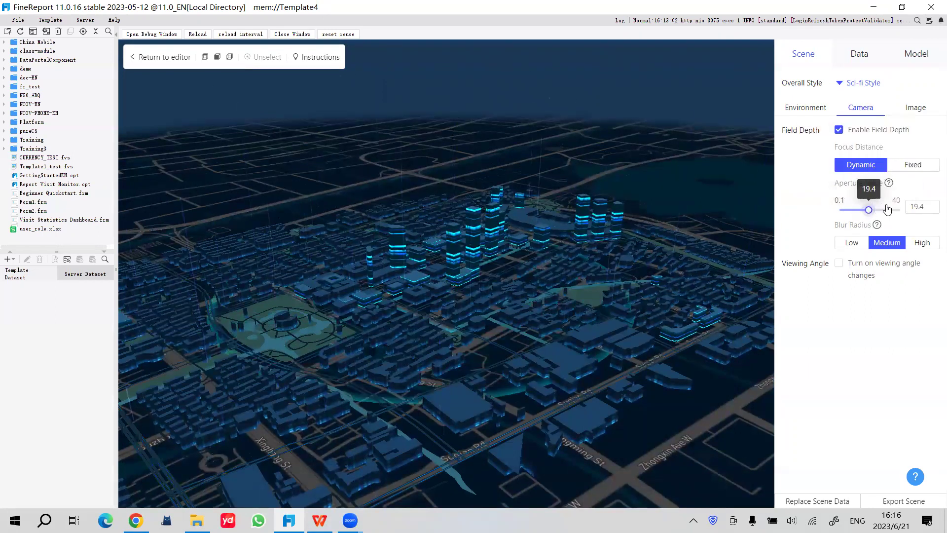
Switch the focus distance to Fixed, try a value of 5000 and set it back to 2000
left_click(913, 164)
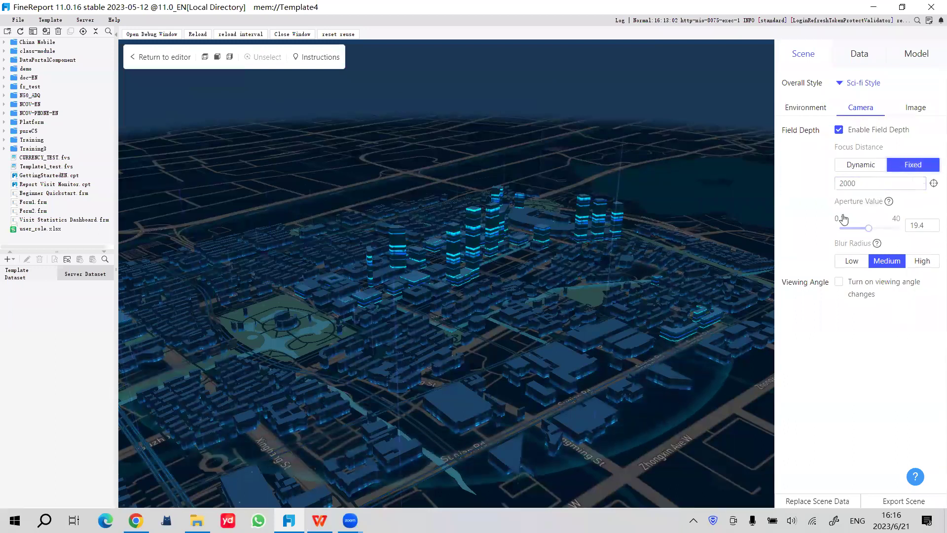
scroll(475, 298, "down", 3)
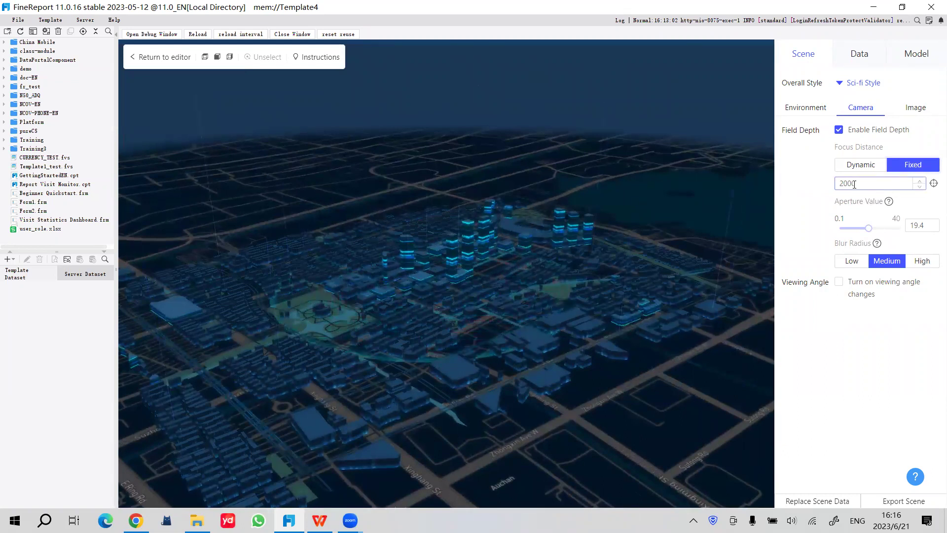
left_click_drag(855, 184, 832, 185)
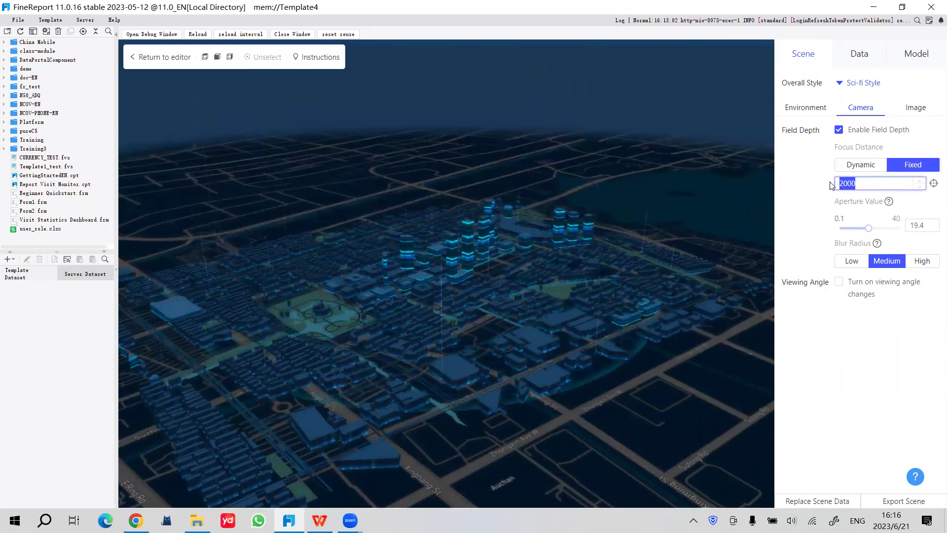
type("5")
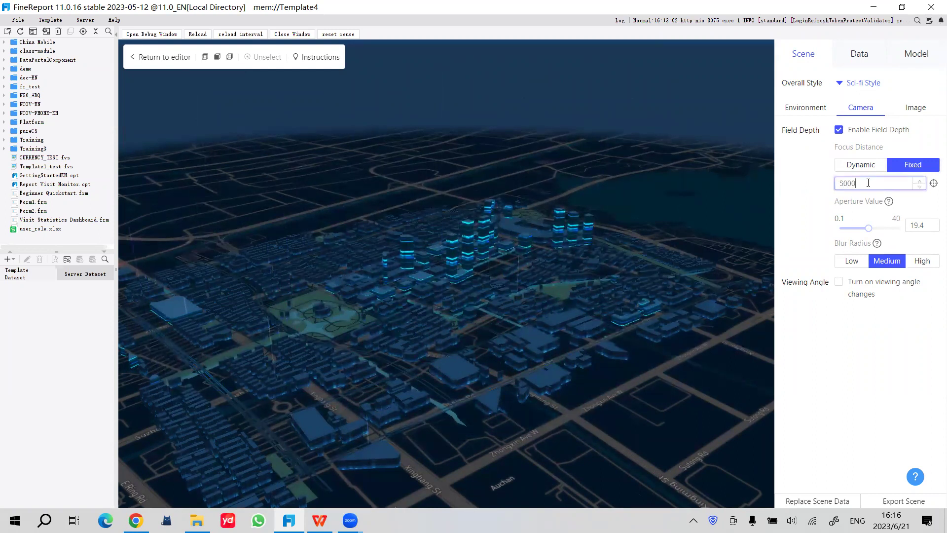
type("2000")
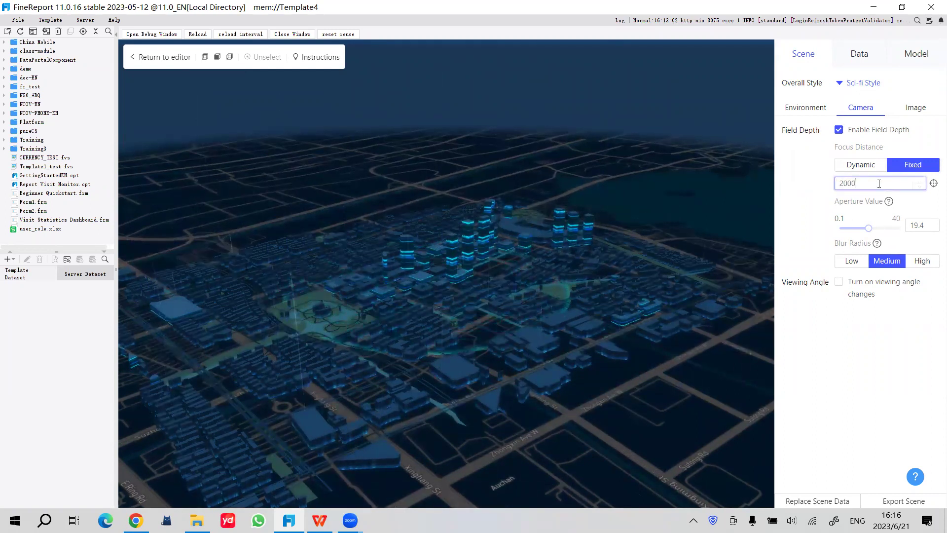
Try a fixed focus distance of 200, and replace it by picking a focus point near the central towers
scroll(496, 321, "up", 3)
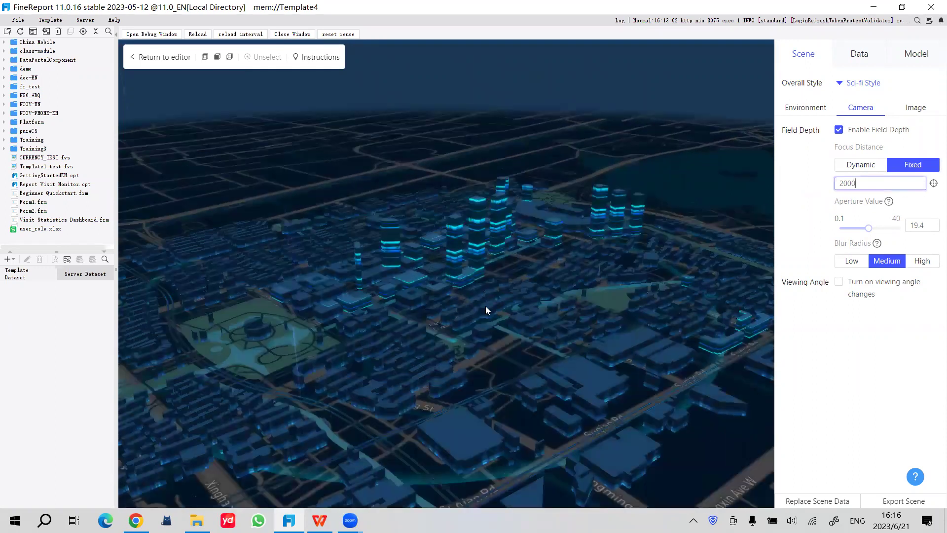
scroll(519, 249, "up", 3)
scroll(543, 242, "down", 5)
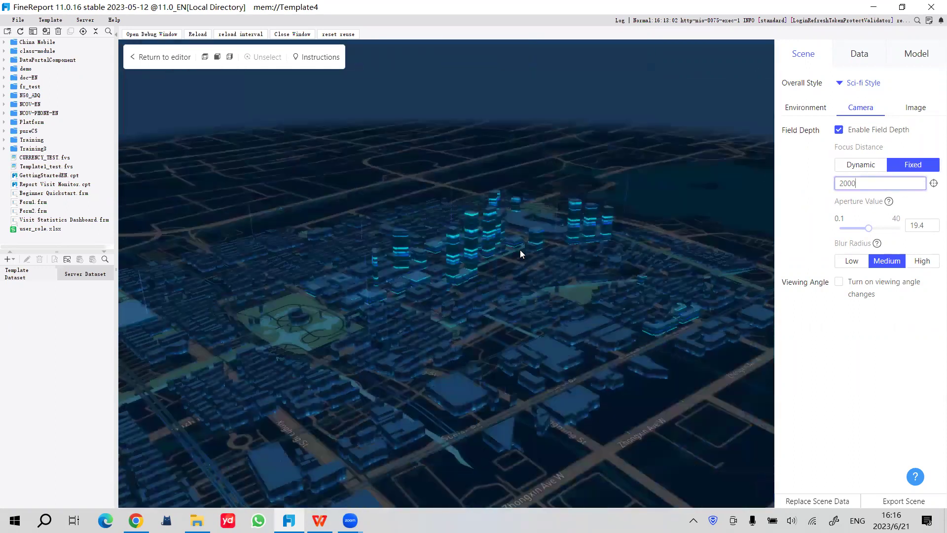
scroll(520, 250, "down", 3)
key("BackSpace")
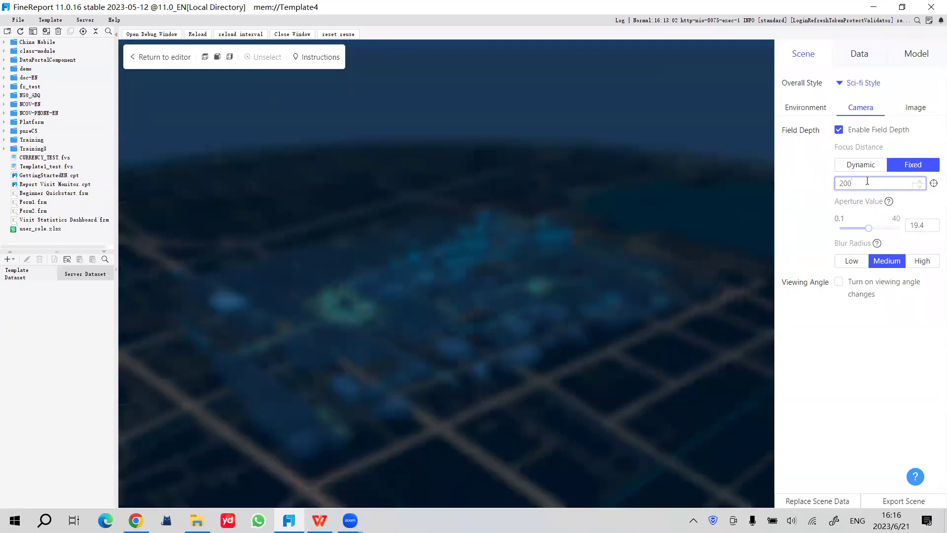
left_click(934, 184)
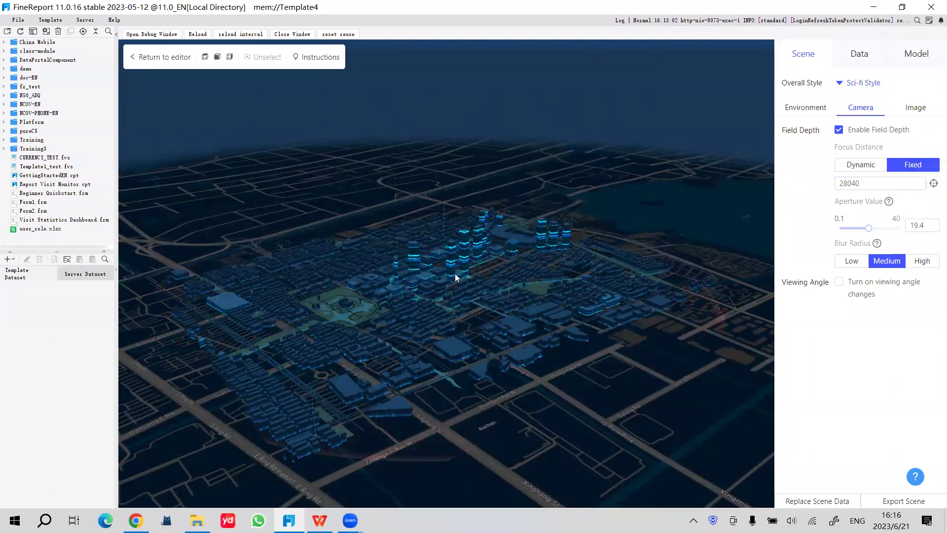
Set the camera's field depth focus distance to Dynamic and turn on viewing angle changes with a rotation speed of 31°
scroll(474, 266, "up", 3)
left_click(861, 164)
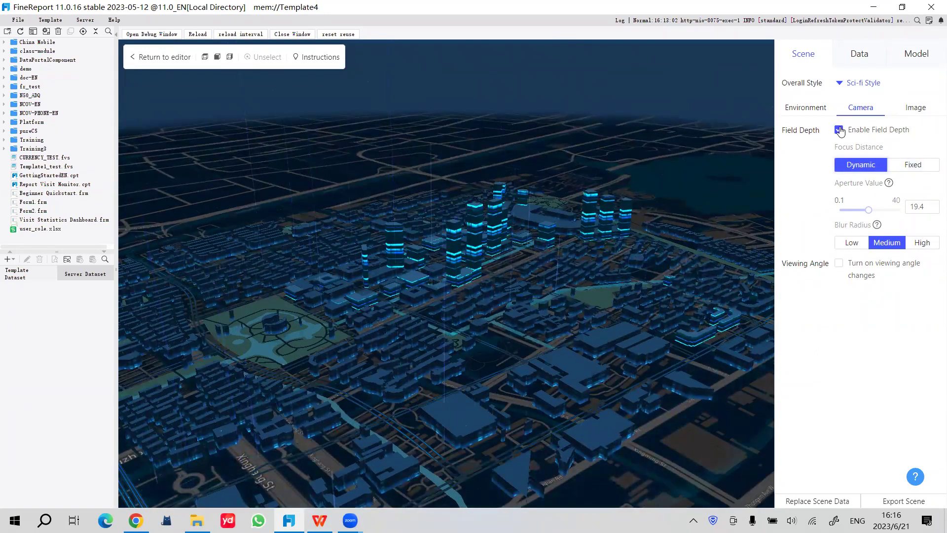
left_click(840, 264)
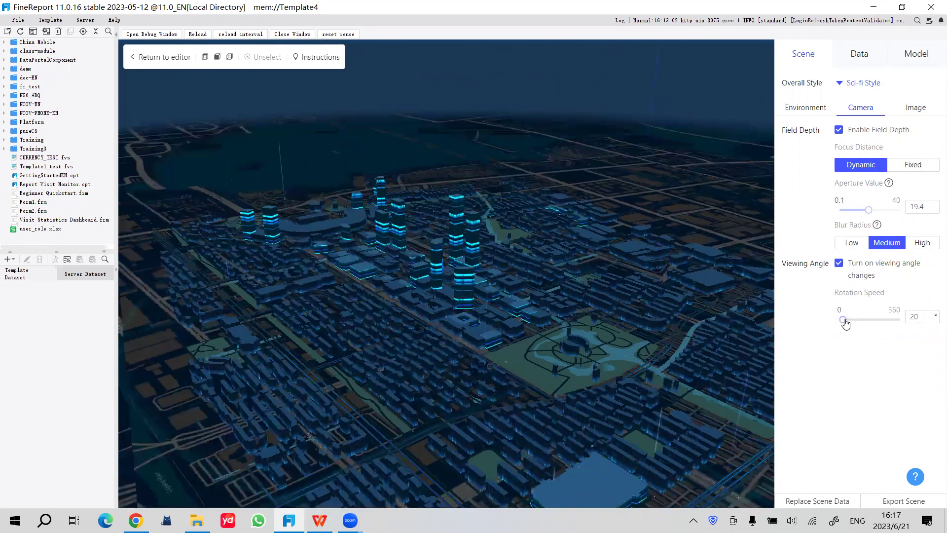
mouse_move(843, 319)
left_mouse_down()
mouse_move(880, 322)
mouse_move(846, 320)
left_mouse_up()
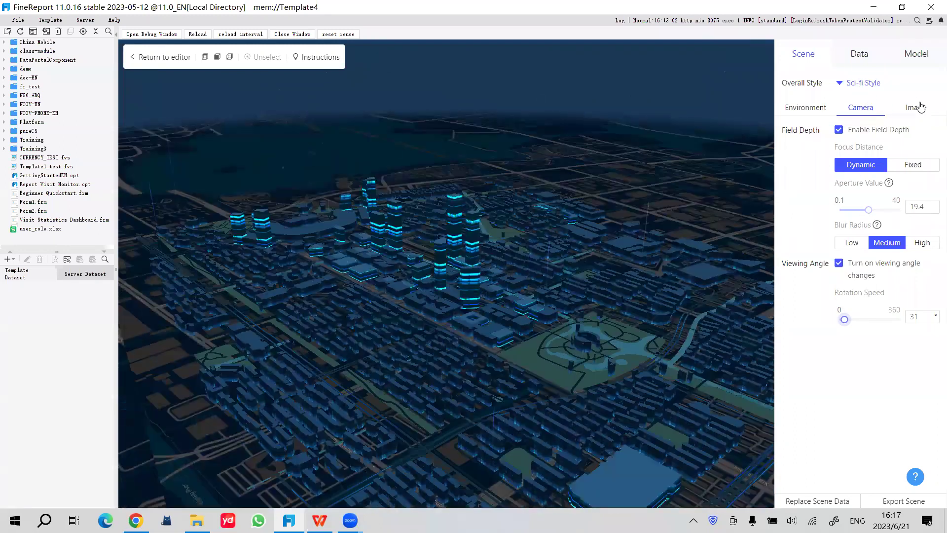
Look over the scene's image, environment and data settings, and turn off the camera's viewing angle changes
left_click(917, 107)
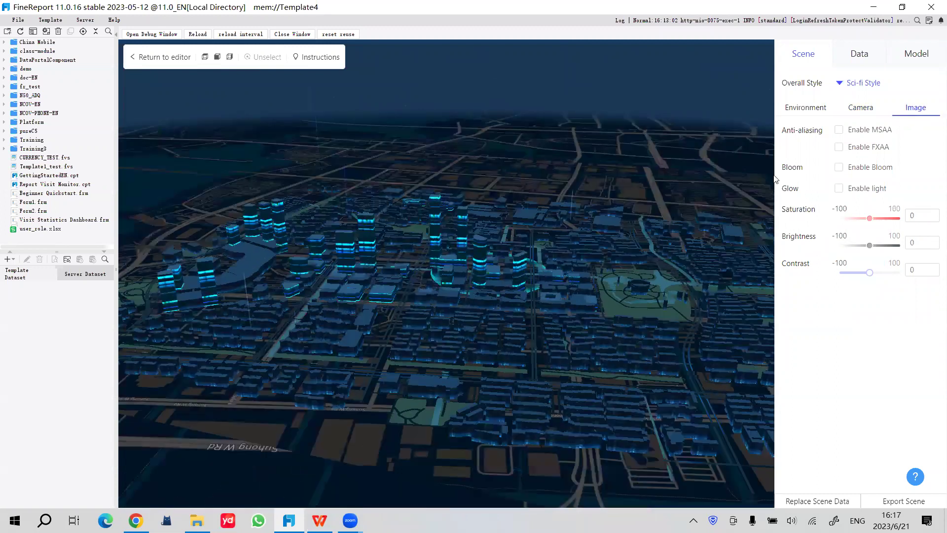
left_click(861, 107)
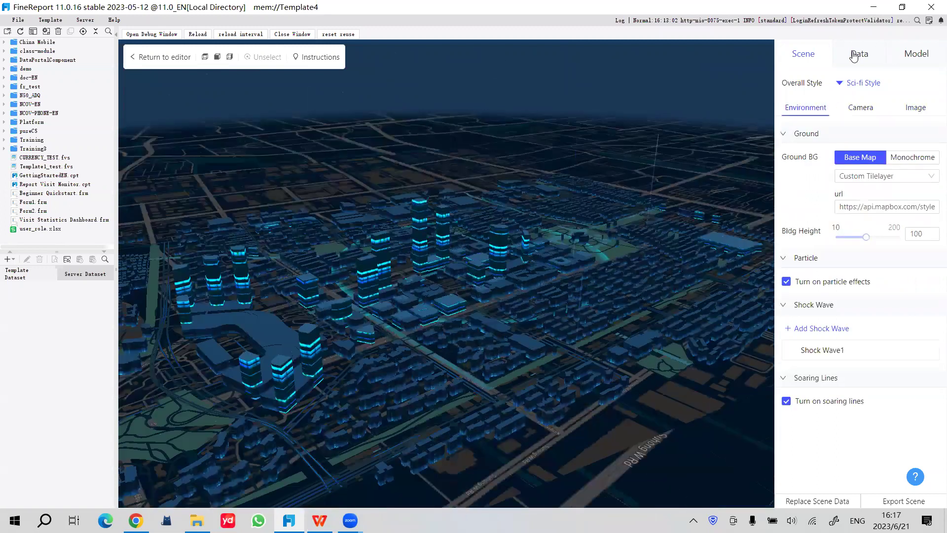
left_click(854, 55)
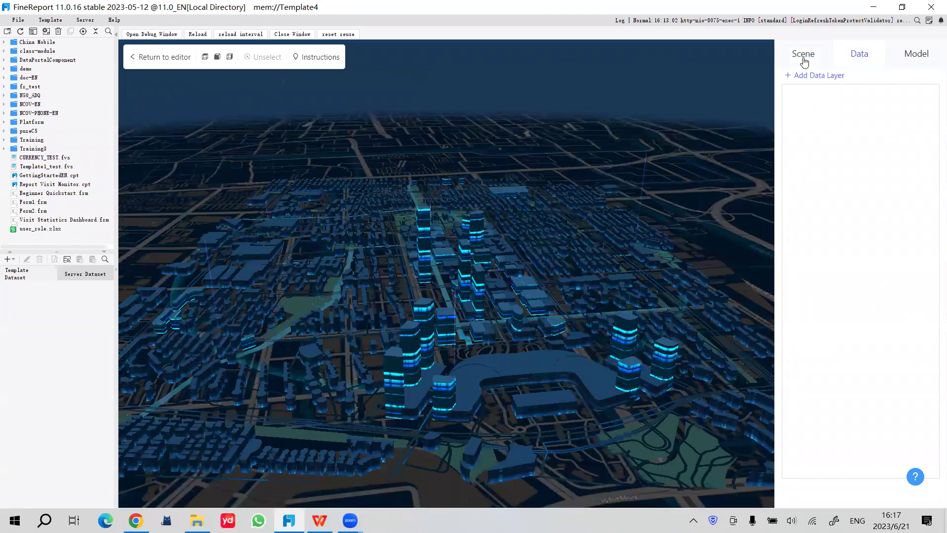
left_click(803, 55)
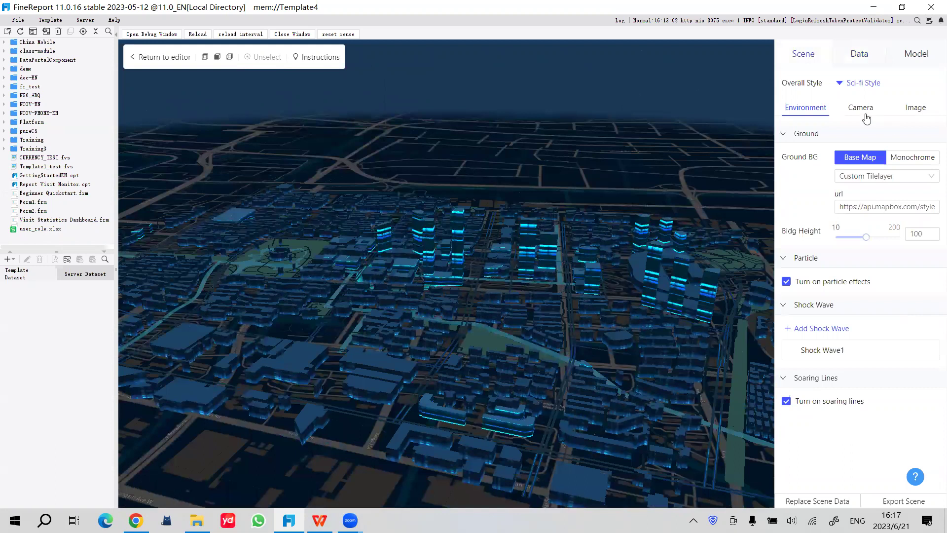
left_click(863, 110)
left_click(839, 264)
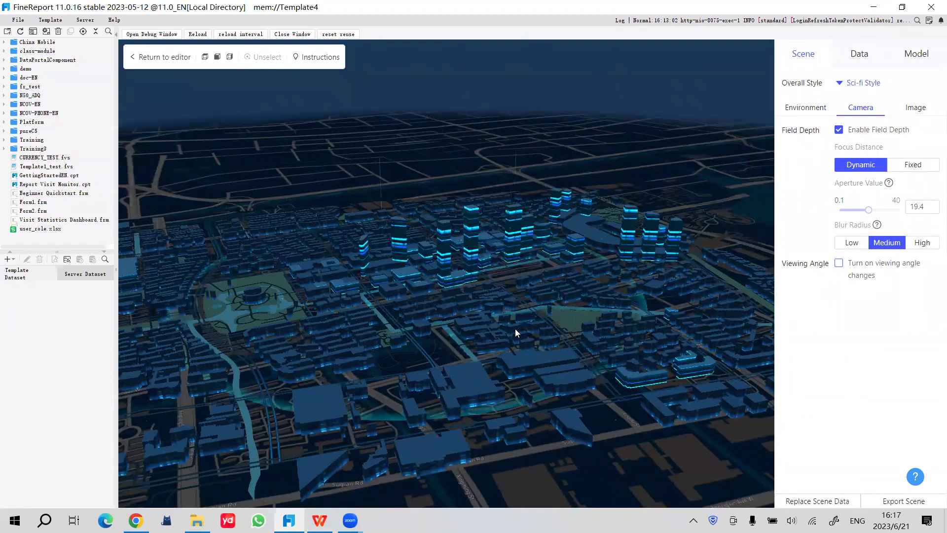
Examine the building model list by highlighting TianhongMallB, HengyuSquareA, TianxiangBuilding and the other buildings in the city scene
left_click(859, 53)
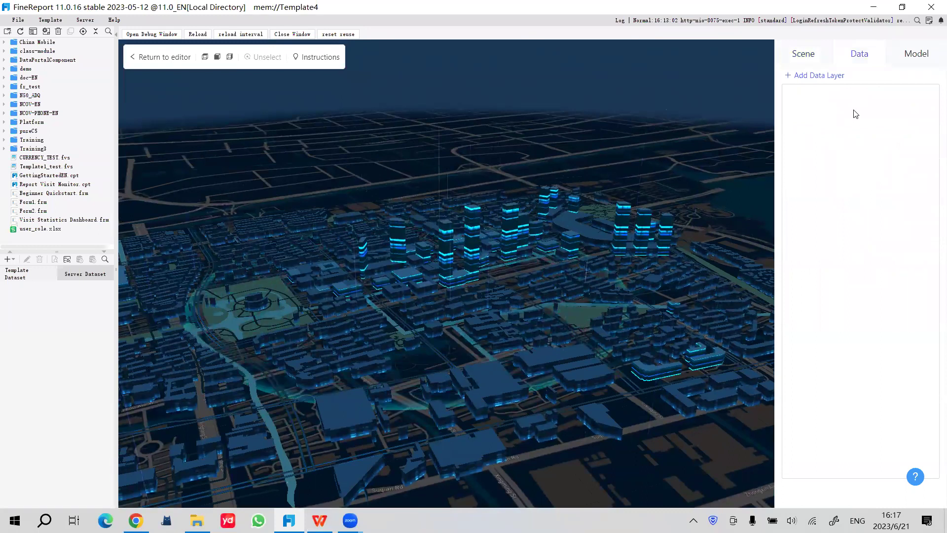
left_click(916, 55)
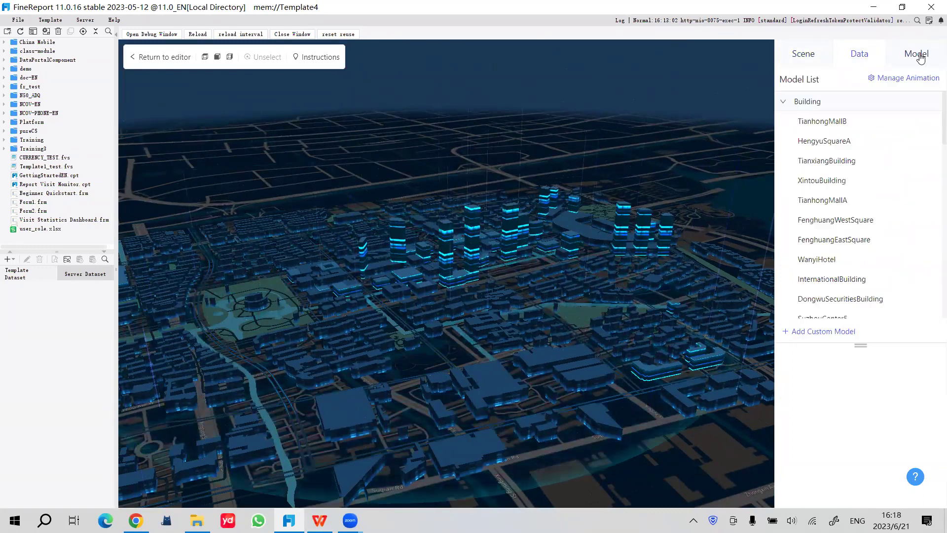
left_click(821, 122)
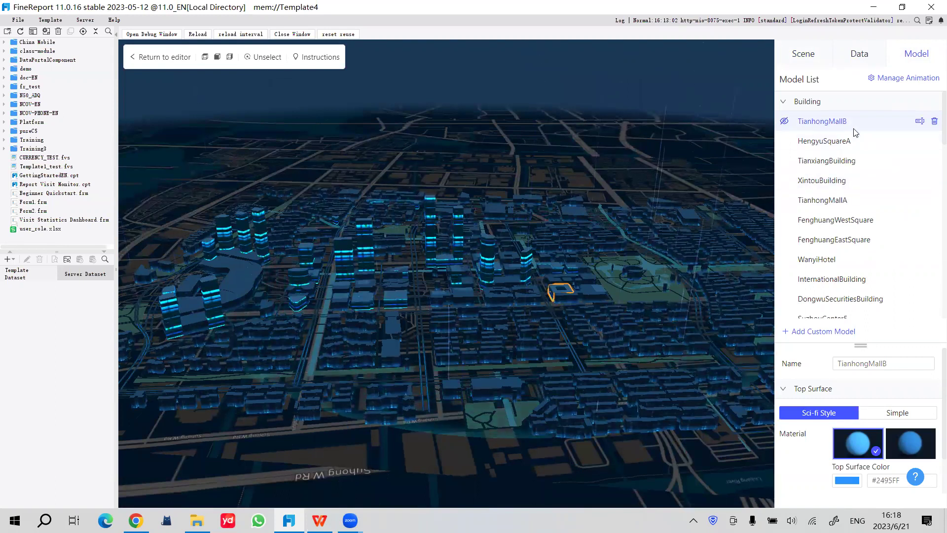
left_click(833, 142)
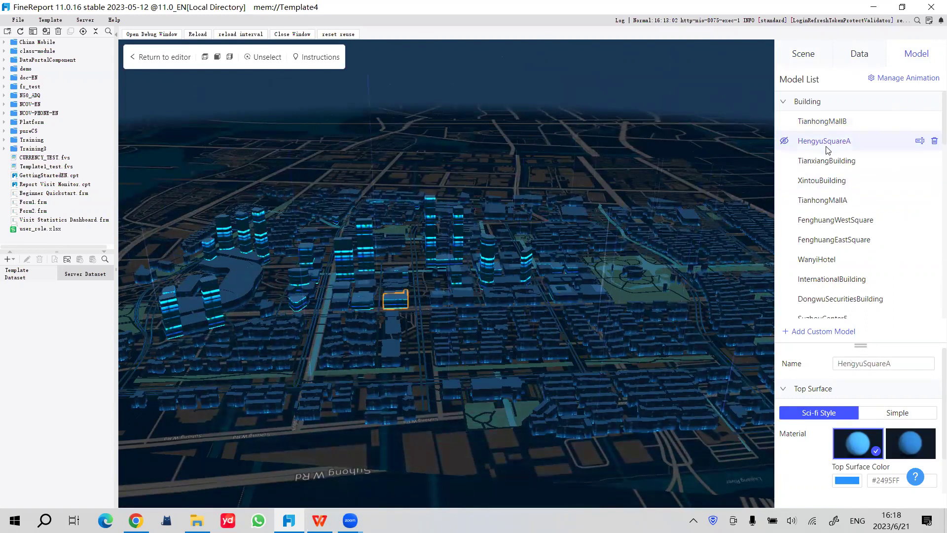
left_click(838, 160)
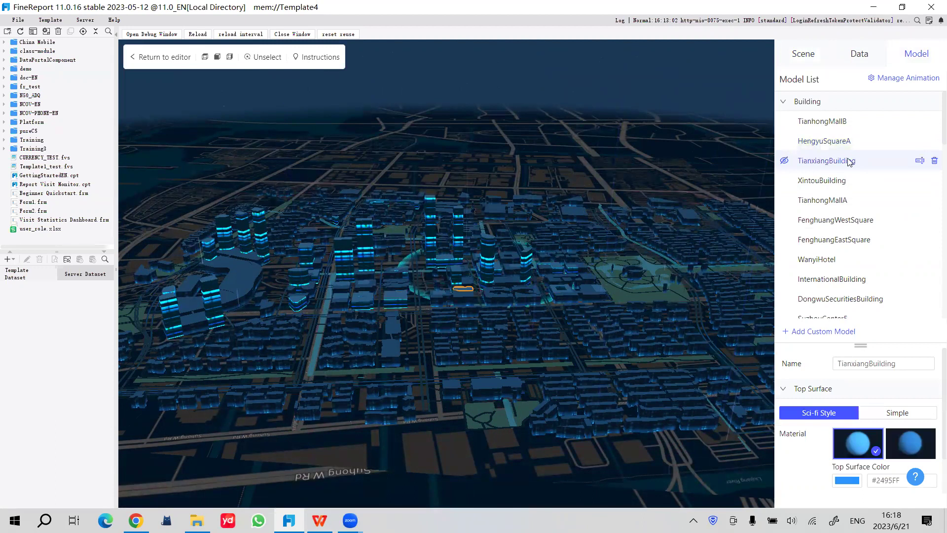
left_click(578, 316)
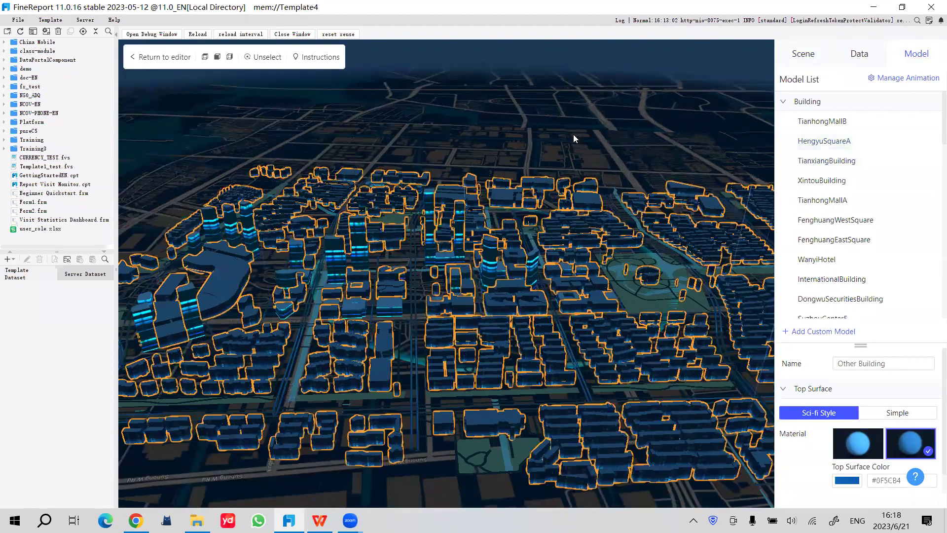
left_click(534, 316)
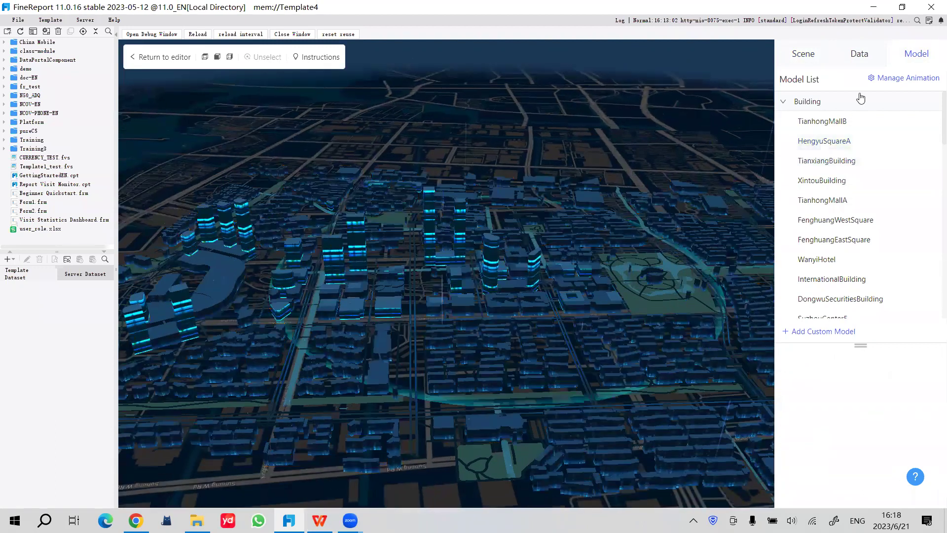
left_click(9, 259)
left_click(42, 274)
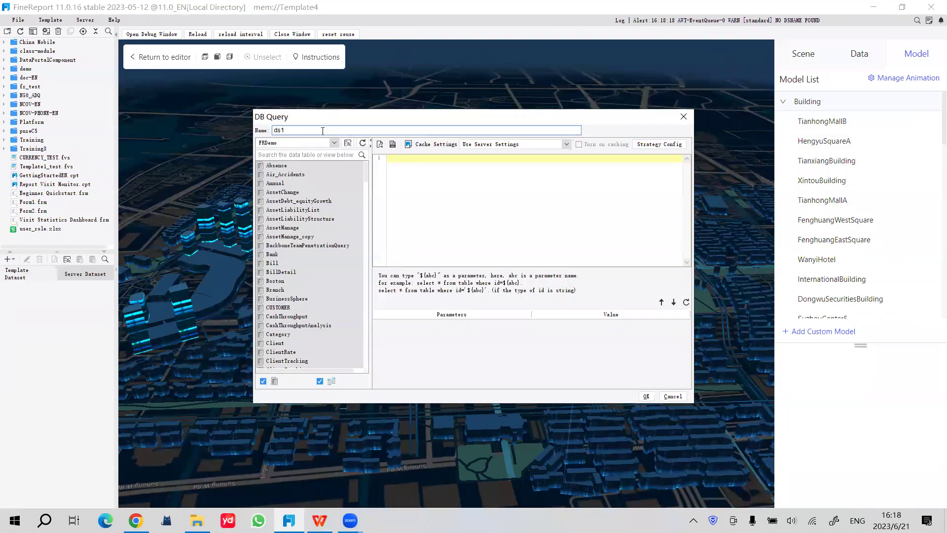
key("Escape")
Create an embedded template dataset with a String column called Name and an Integer column called value
left_click(9, 259)
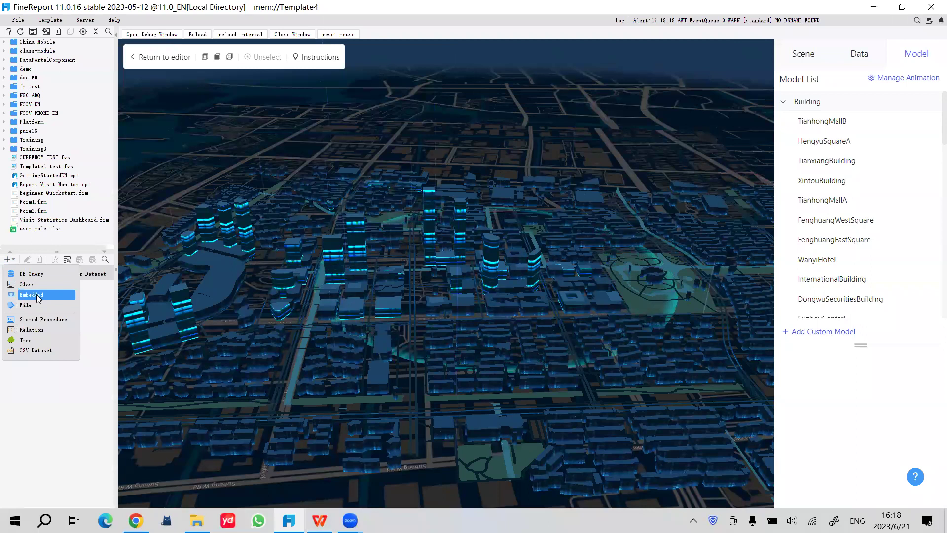
left_click(48, 298)
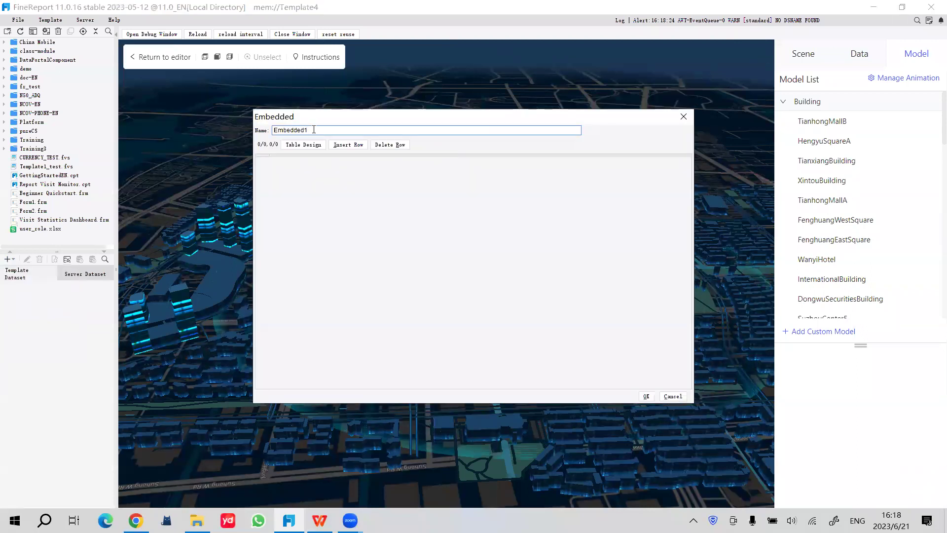
left_click(306, 146)
left_click(328, 134)
left_click(328, 135)
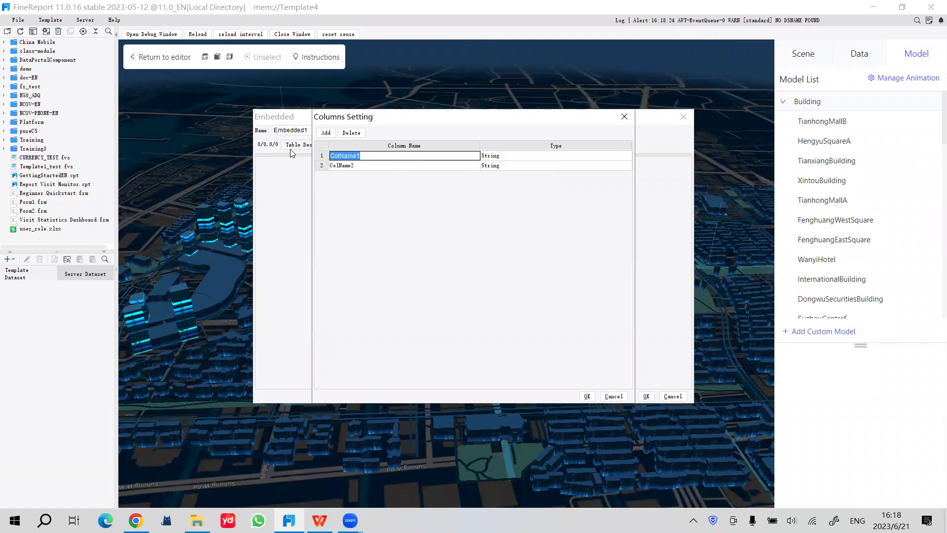
key("shift")
type("Name")
key("Return")
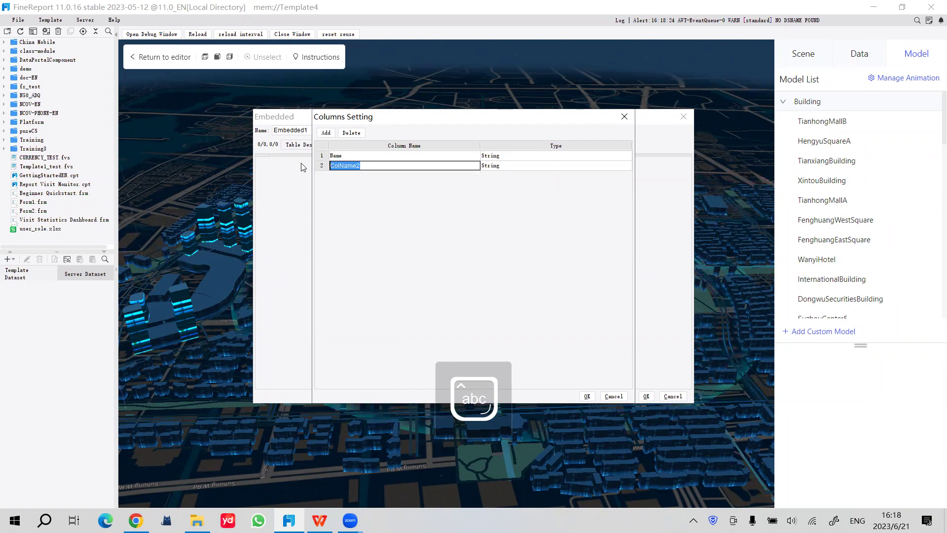
type("value")
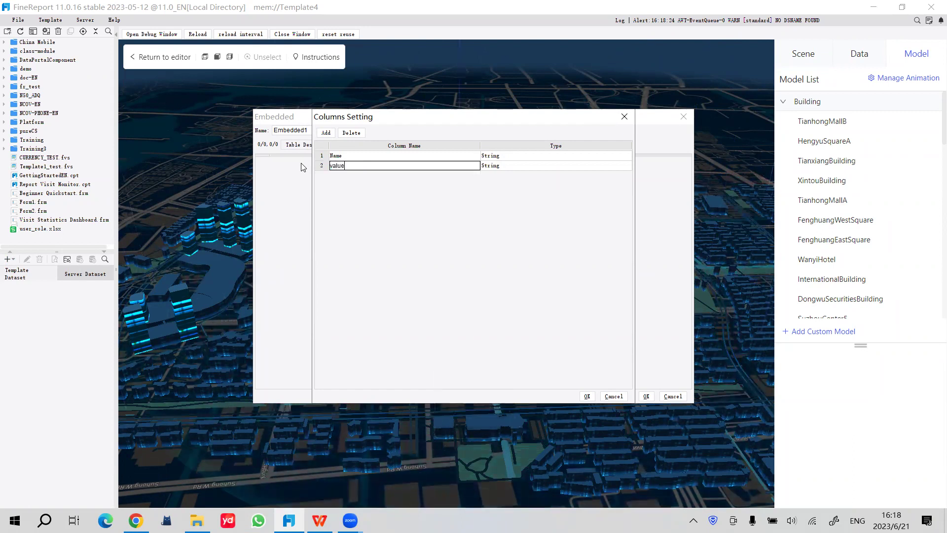
left_click(506, 170)
left_click(502, 183)
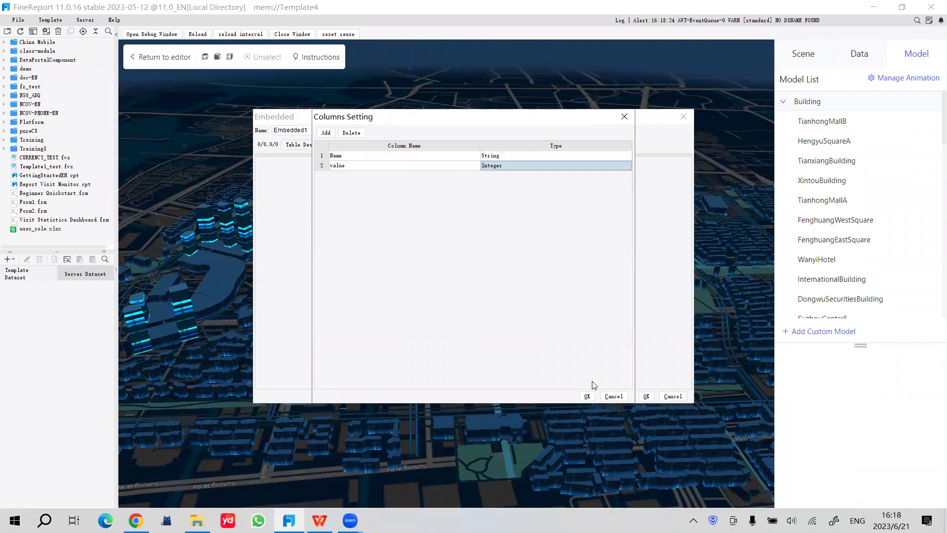
left_click(588, 396)
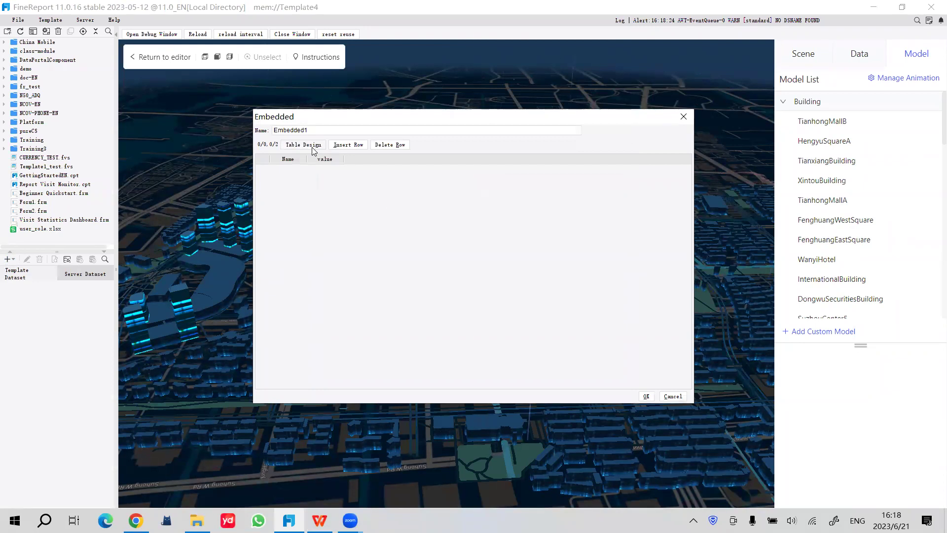
Insert three rows into the embedded table and enter TianhongMallB as the first row's Name
left_click(355, 145)
left_click(355, 145)
left_click(351, 143)
left_click(292, 168)
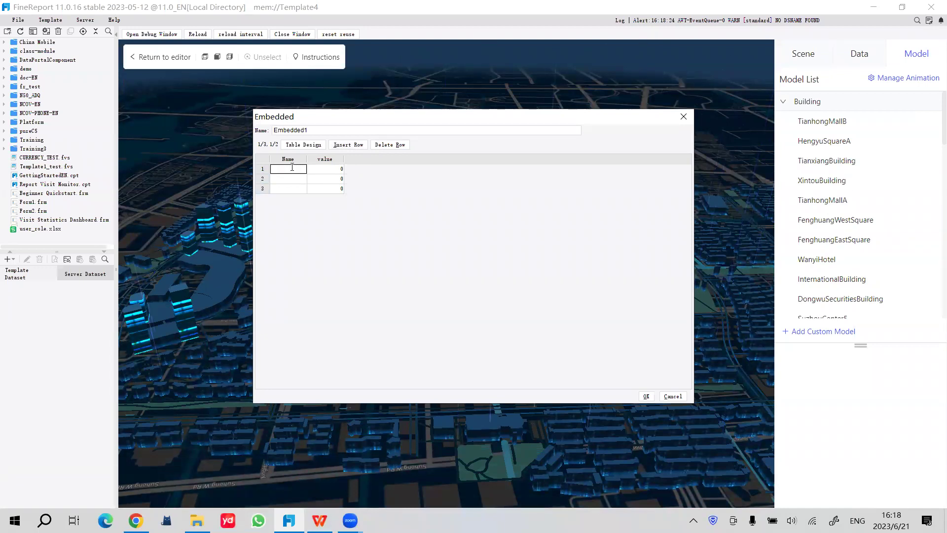
key("Caps_Lock")
type("Tianhong")
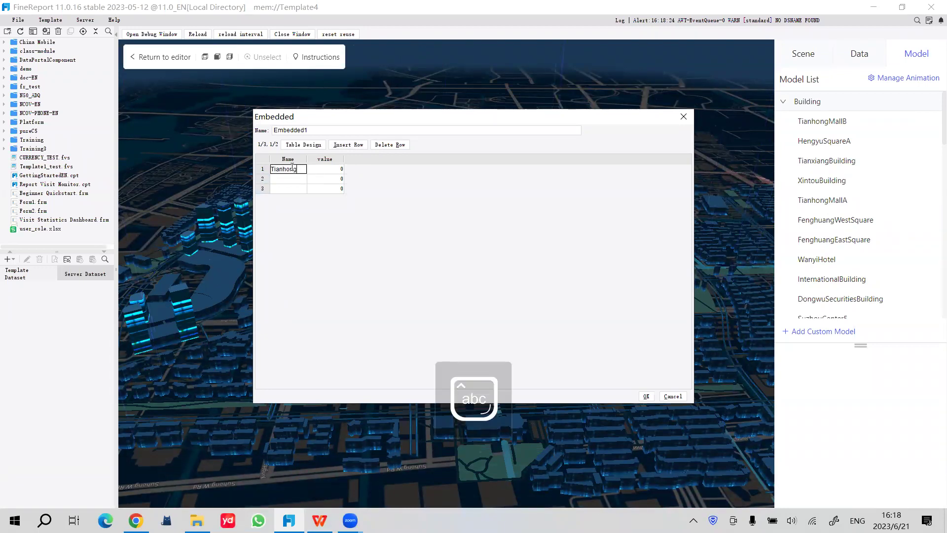
type("Mall")
Enter HengyuSquareA and TianxiangBuilding as the Name of the second and third rows
left_click(286, 178)
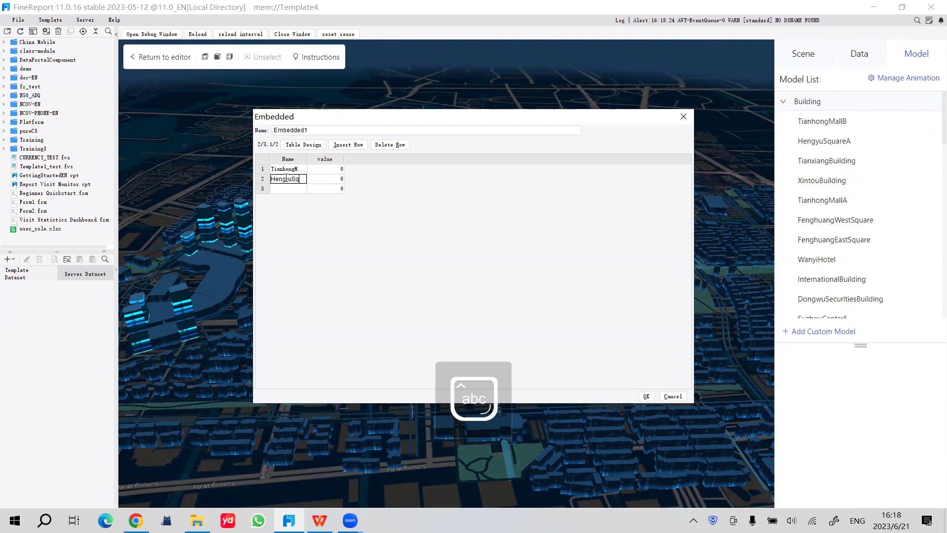
type("HengyuSquare")
key("Caps_Lock")
type("A")
key("Caps_Lock")
left_click(291, 190)
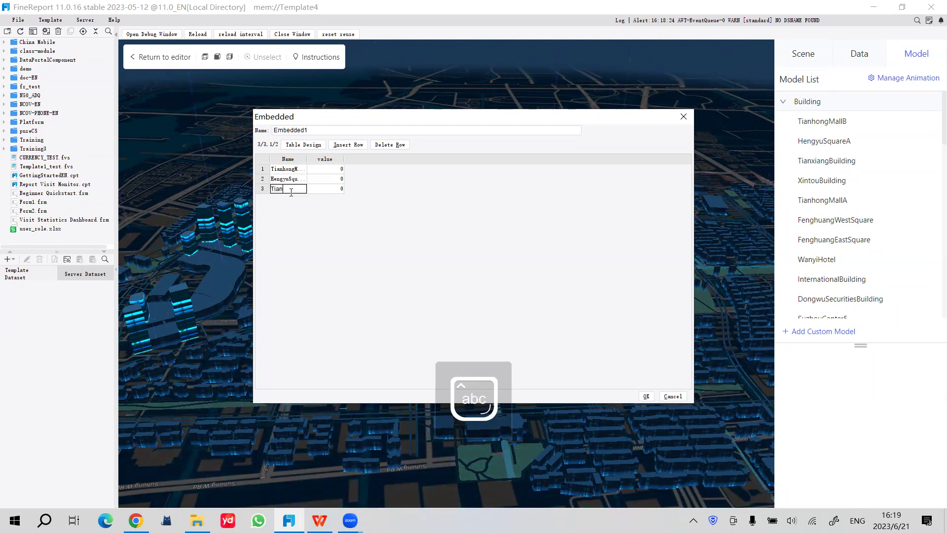
type("TianxiangBuilding")
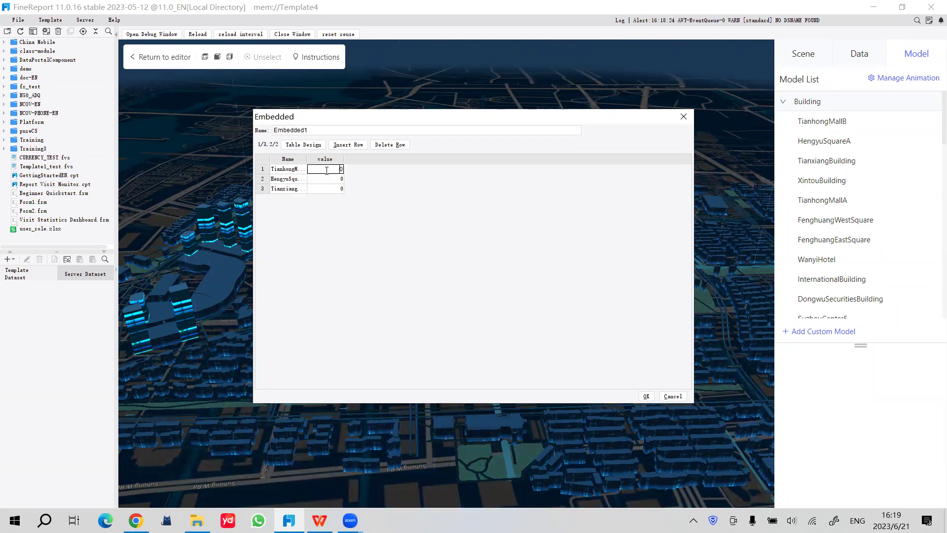
Widen the table columns, enter 100, 200 and 3000 as the three rows' values, and save the embedded dataset
left_click_drag(306, 158, 365, 158)
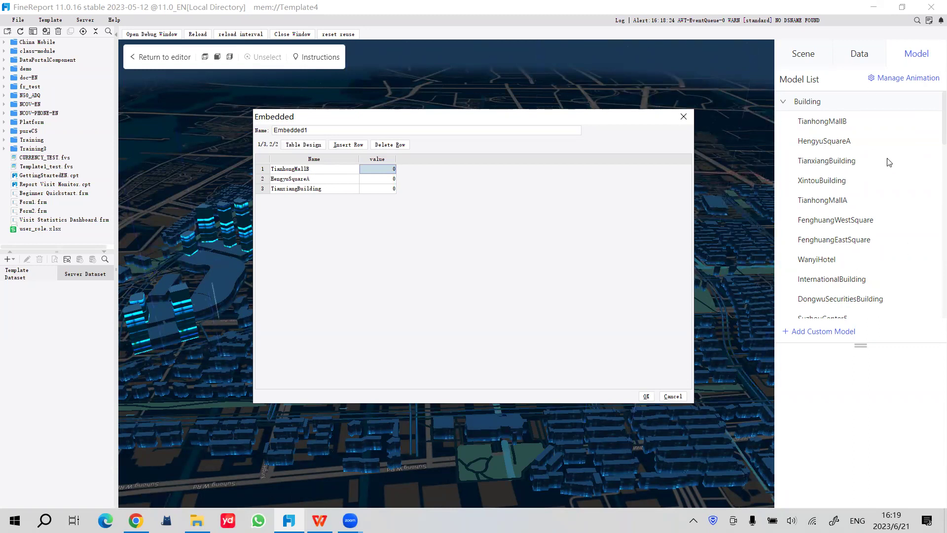
left_click_drag(359, 159, 422, 159)
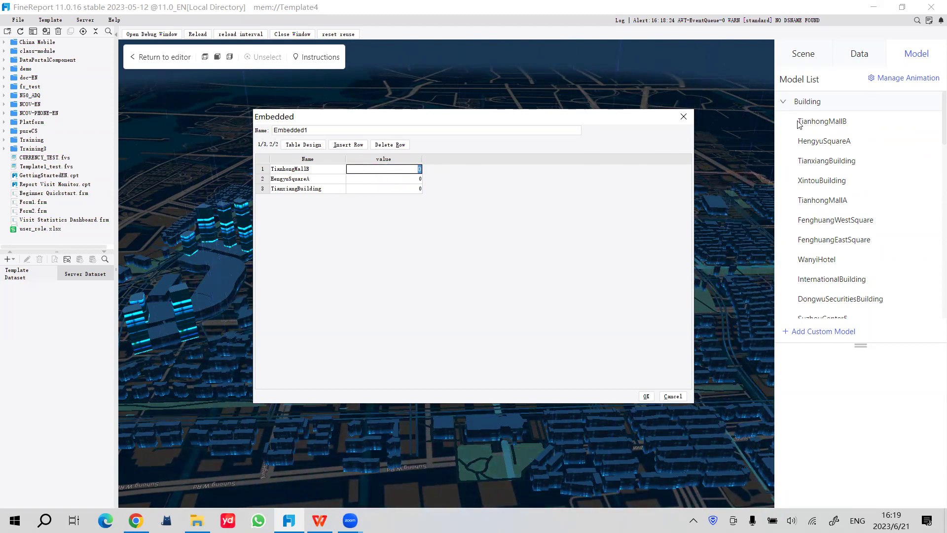
type("1")
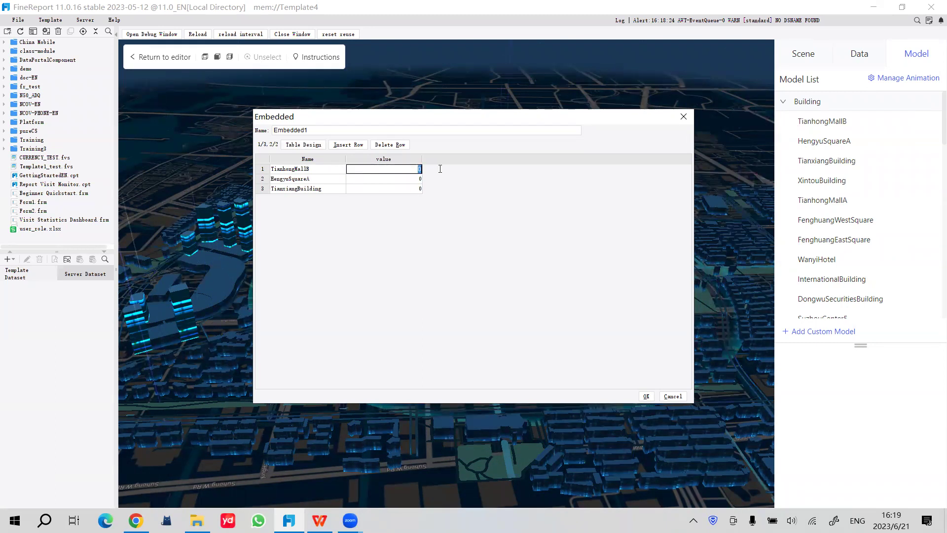
type("00")
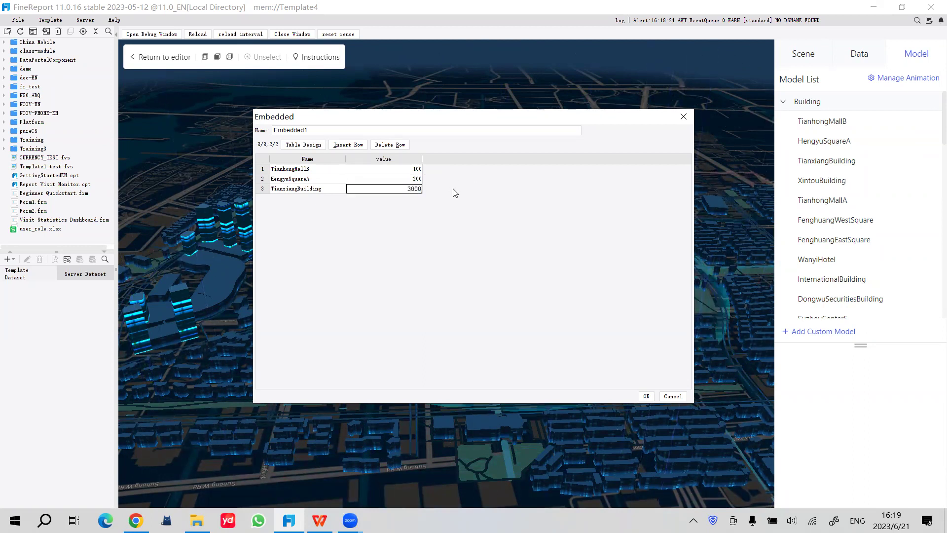
left_click(646, 396)
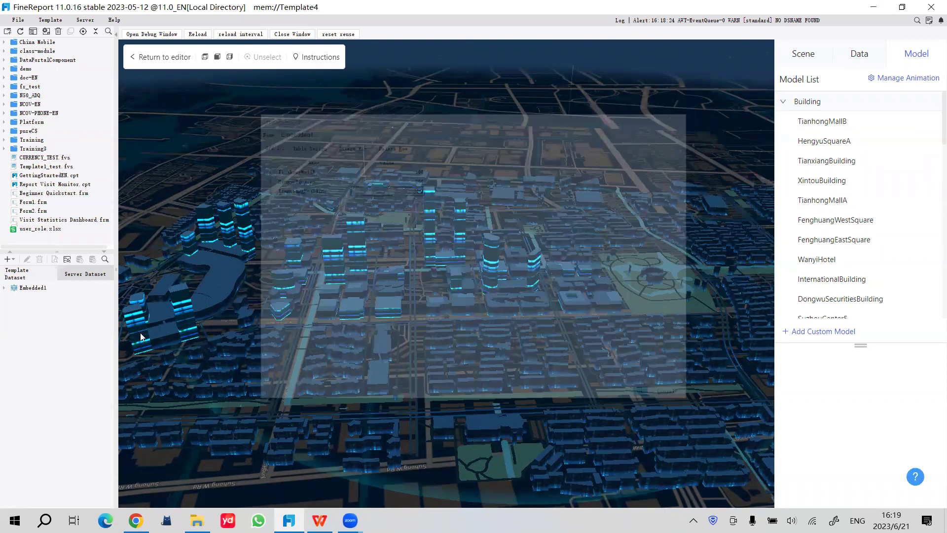
Add a Model-Data Layer to the city scene
left_click(864, 53)
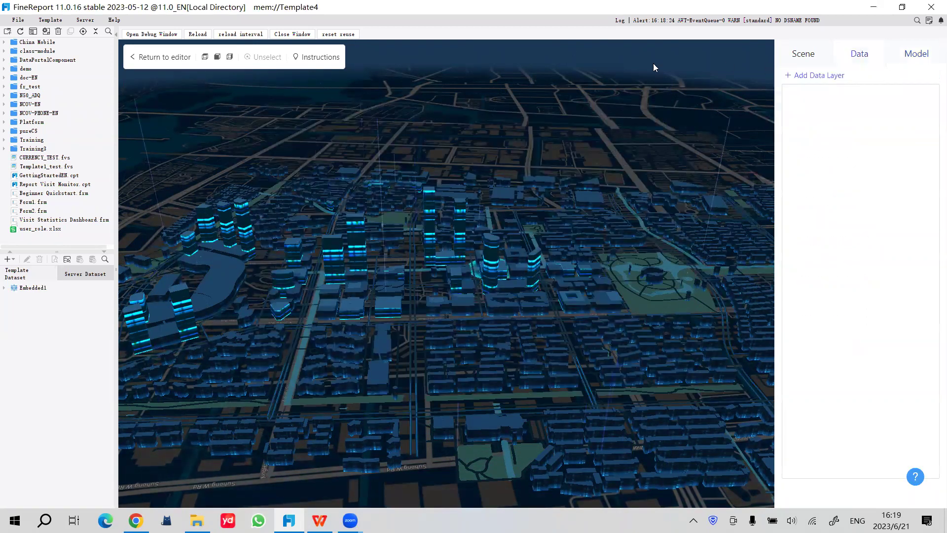
left_click(805, 79)
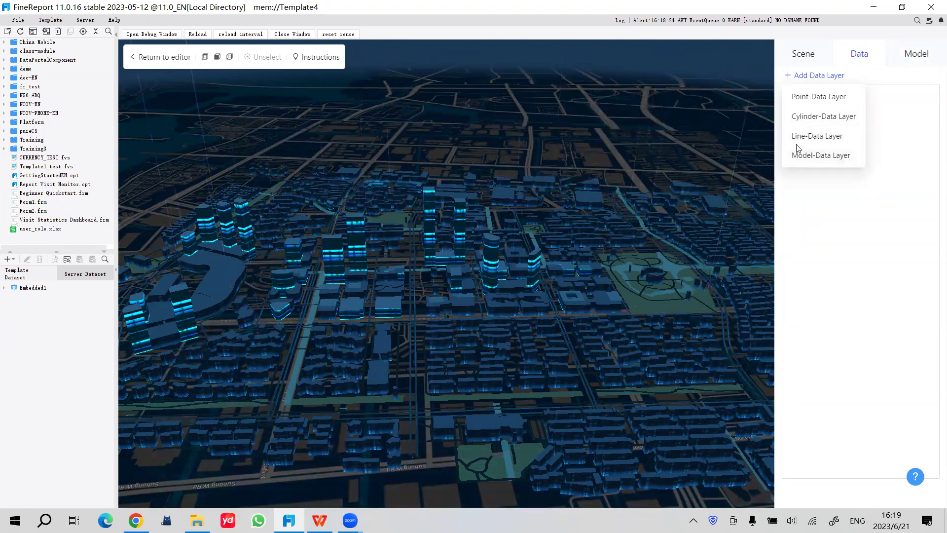
left_click(827, 157)
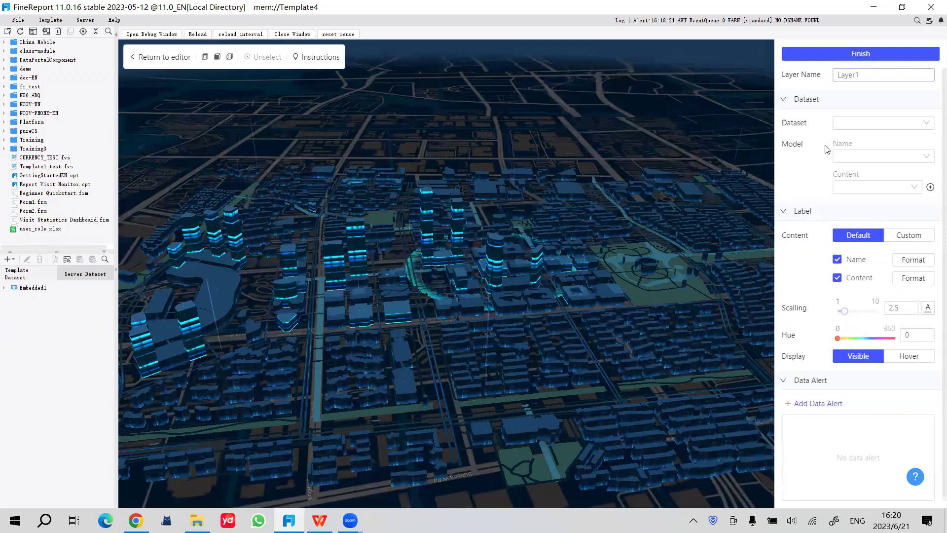
Bind the model layer to the Embedded1 dataset, with Name as the model name and value as its content
left_click(923, 123)
left_click(858, 146)
left_click(844, 157)
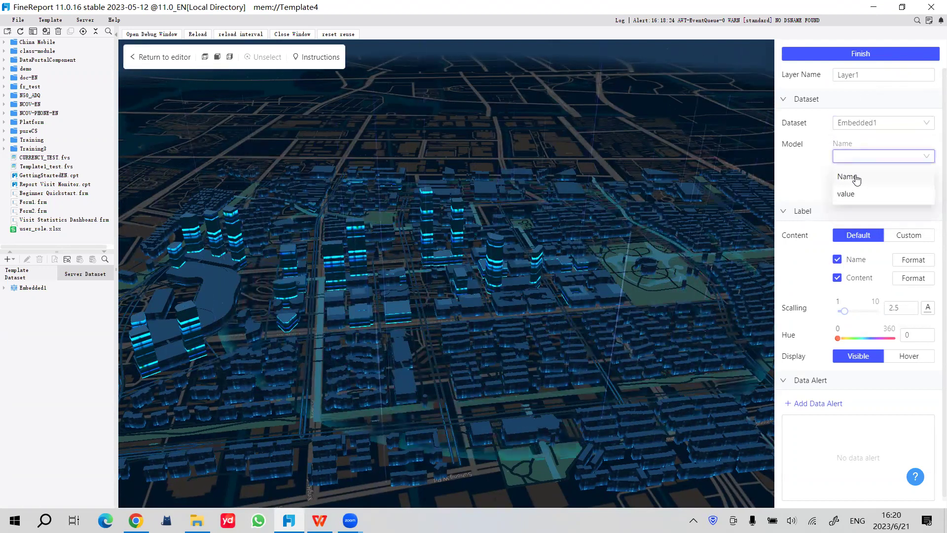
left_click(856, 179)
left_click(875, 187)
left_click(853, 224)
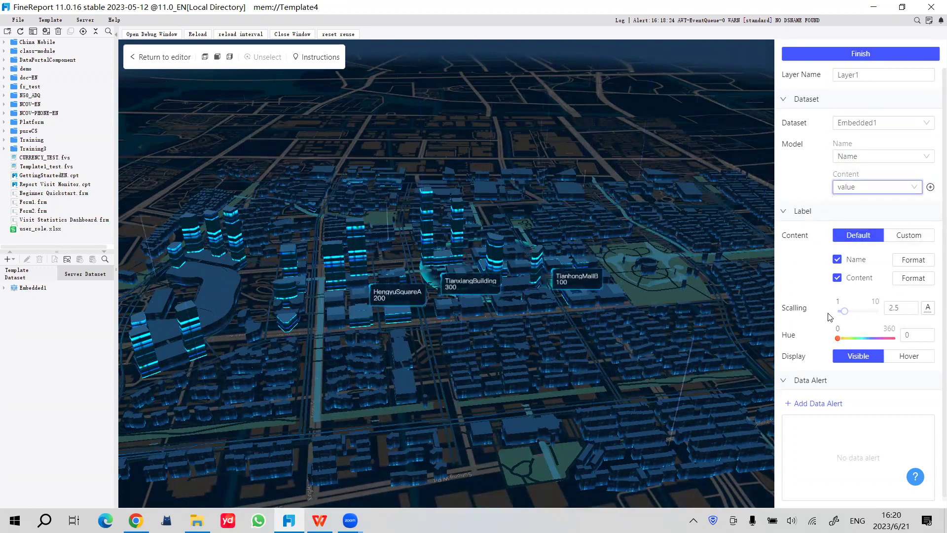
Examine the three building labels in the scene up close and from several angles, returning to the layer's settings
left_click_drag(496, 315, 422, 276)
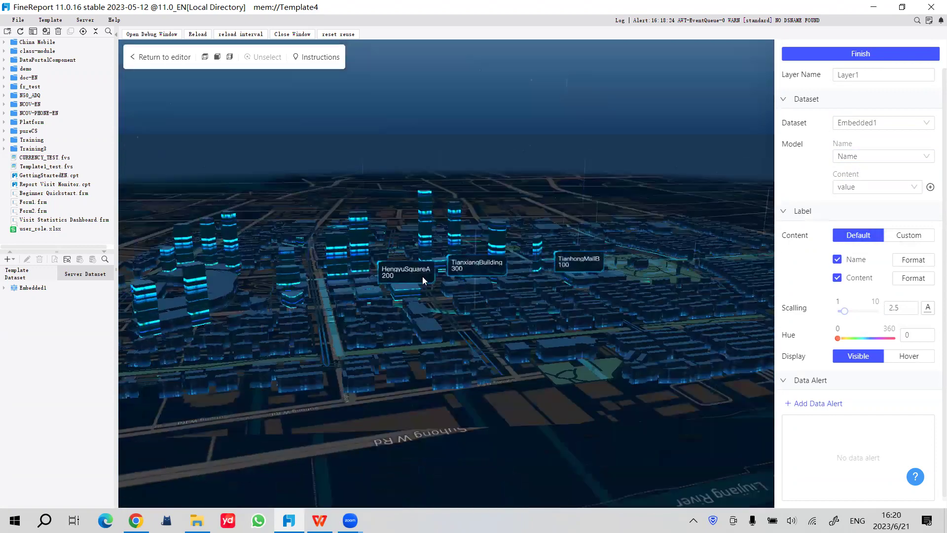
scroll(389, 307, "up", 5)
scroll(381, 292, "up", 4)
left_click_drag(610, 388, 542, 369)
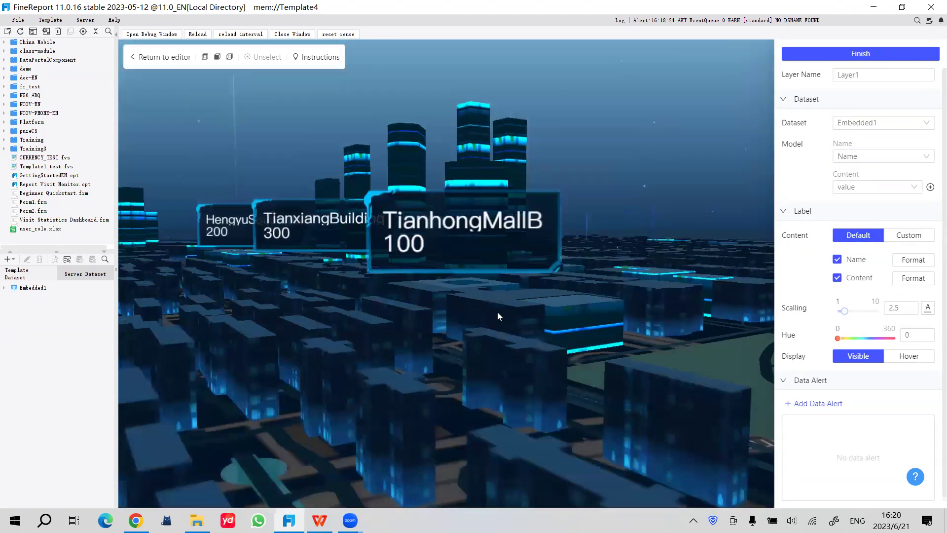
scroll(473, 321, "up", 3)
left_click_drag(472, 321, 573, 344)
scroll(522, 330, "down", 5)
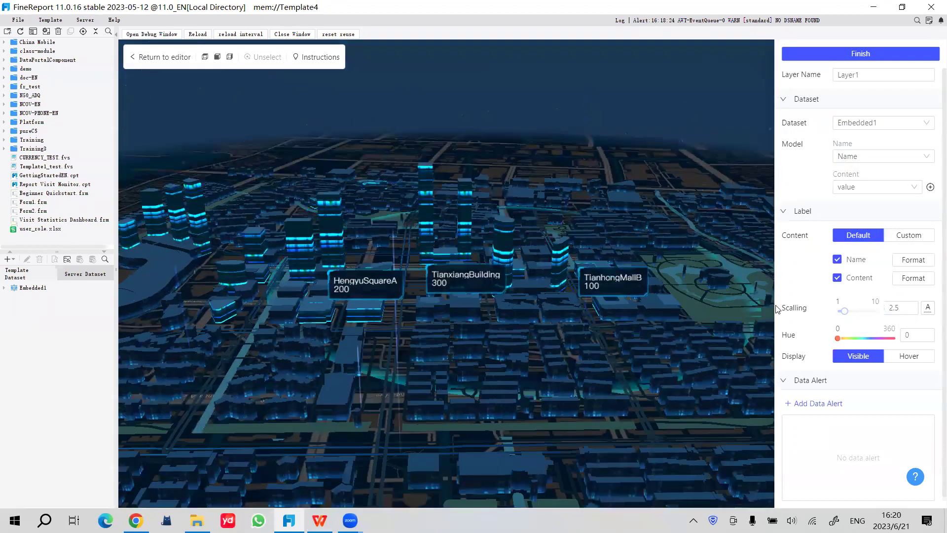
left_click(531, 326)
left_click(556, 149)
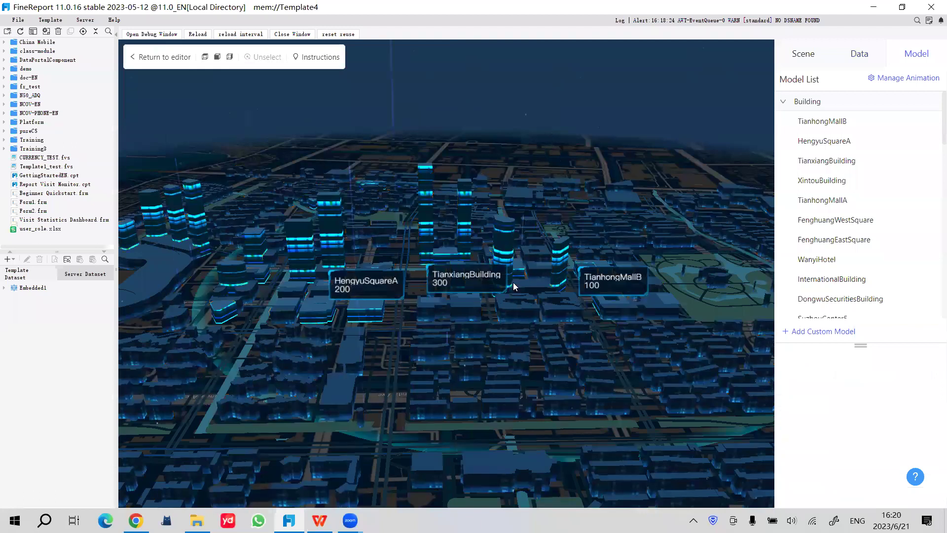
left_click(852, 60)
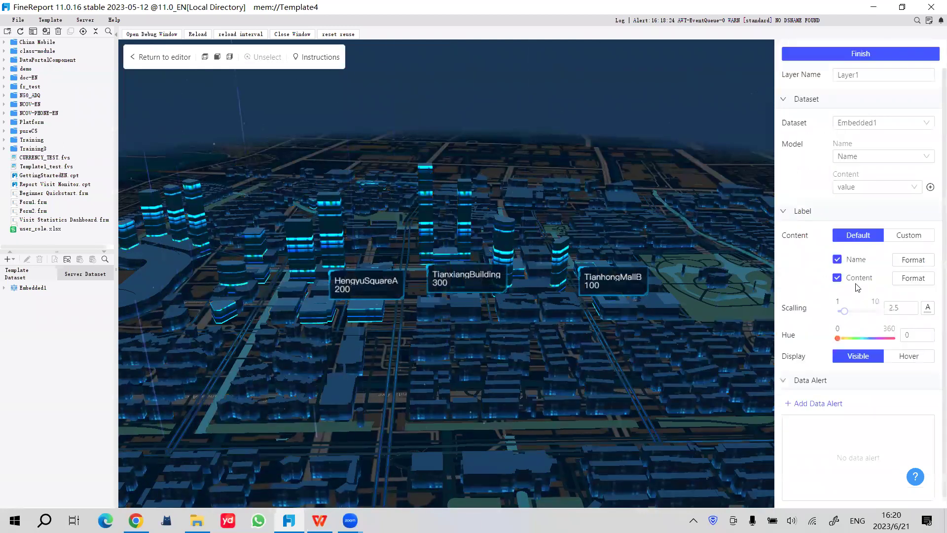
Set the scaling of the layer's labels to 2.6
mouse_move(844, 316)
left_mouse_down()
mouse_move(877, 315)
mouse_move(833, 315)
mouse_move(868, 318)
mouse_move(846, 319)
left_mouse_up()
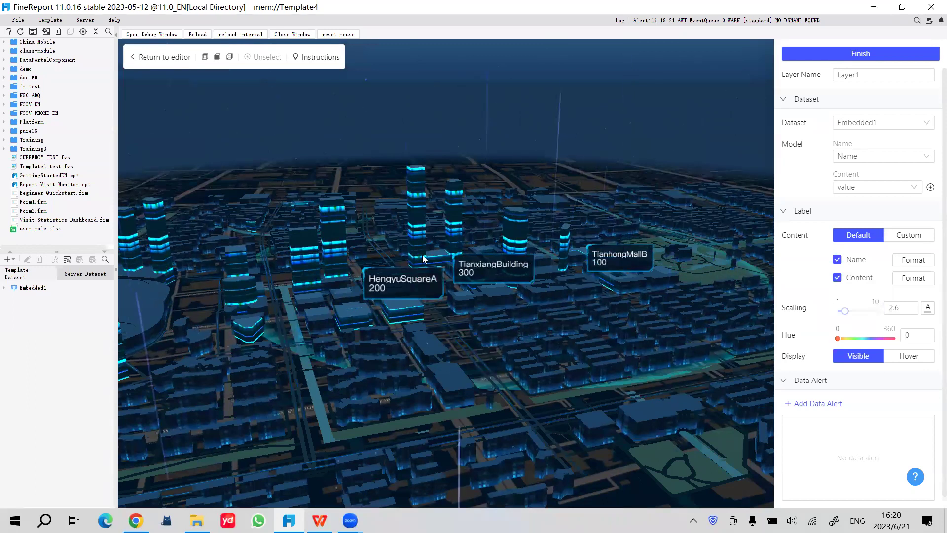
left_click_drag(838, 338, 857, 345)
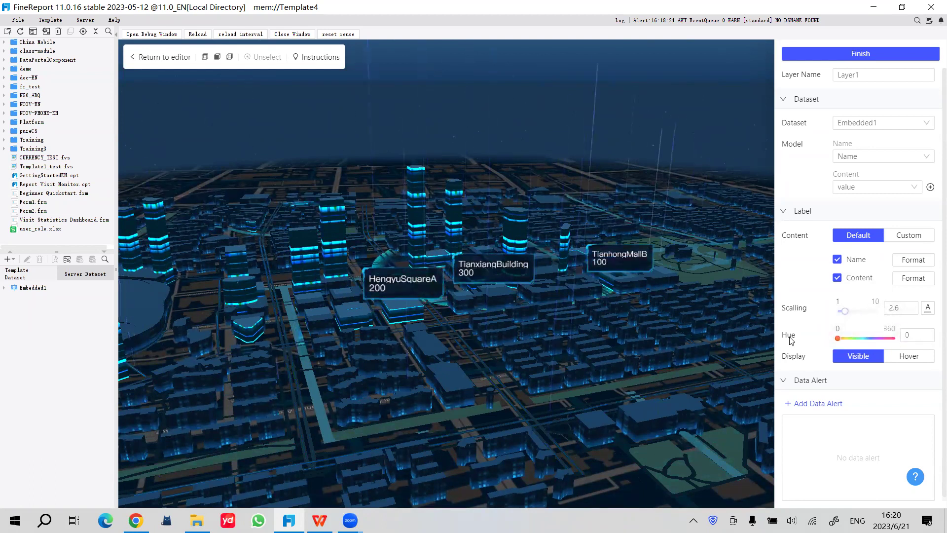
Try the Hover display mode for the labels over the buildings, and switch the display back to Visible
scroll(858, 359, "down", 1)
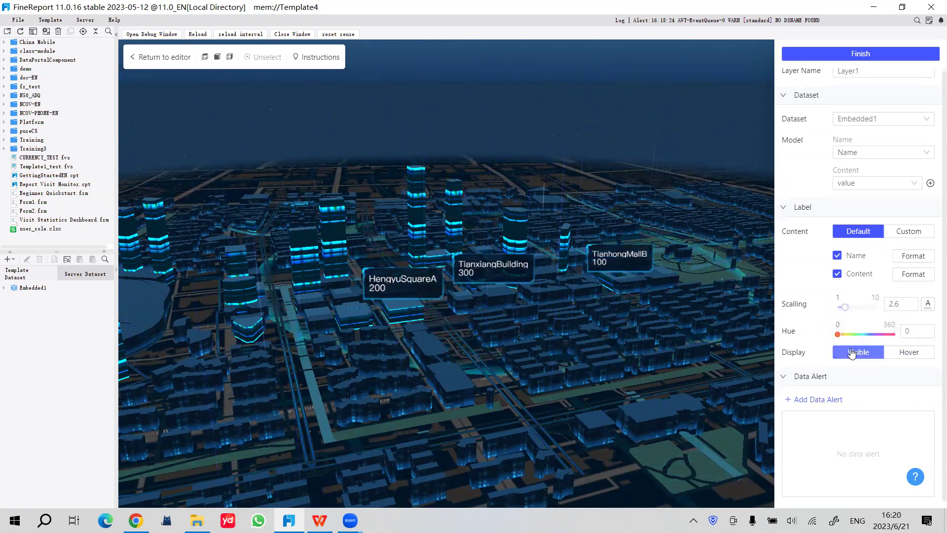
left_click(909, 352)
mouse_move(383, 313)
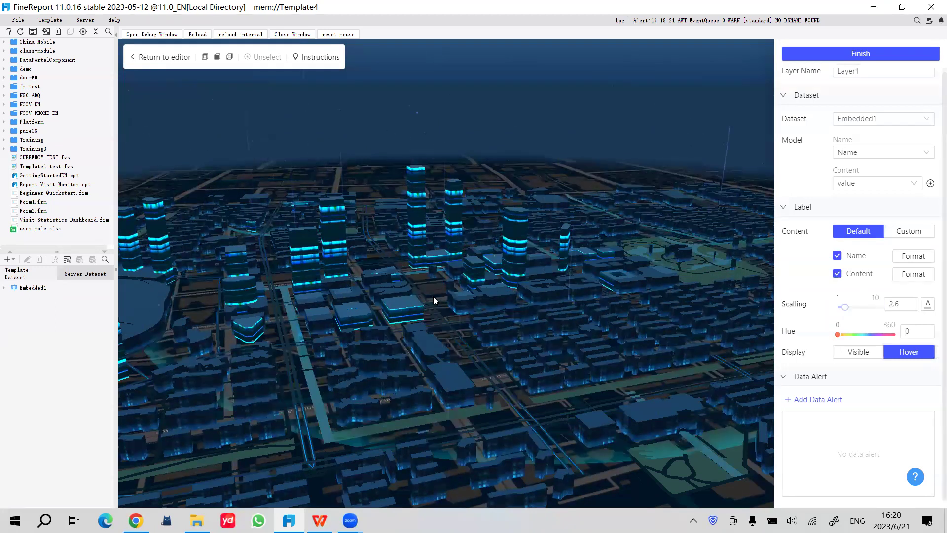
left_click(858, 351)
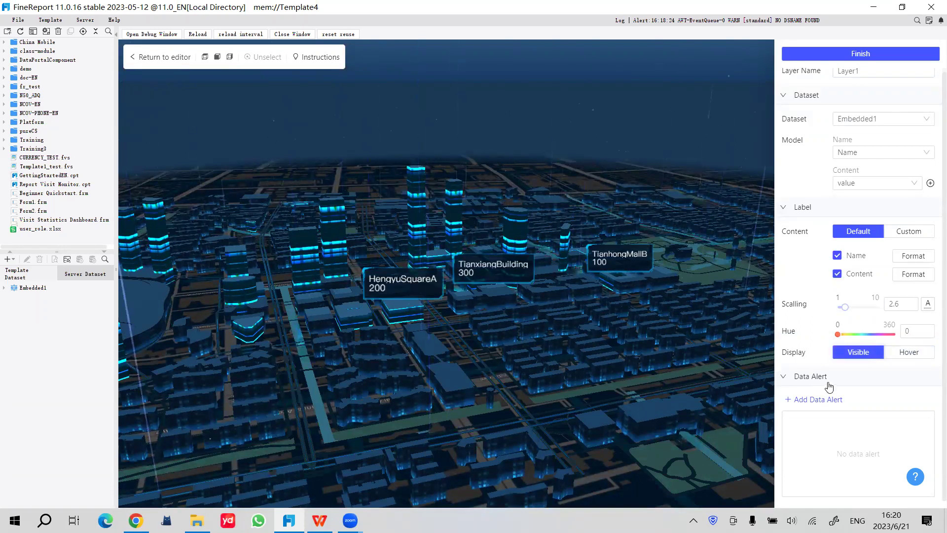
Add a data alert named alert1 with a condition that uses Content as its alert object
left_click(808, 399)
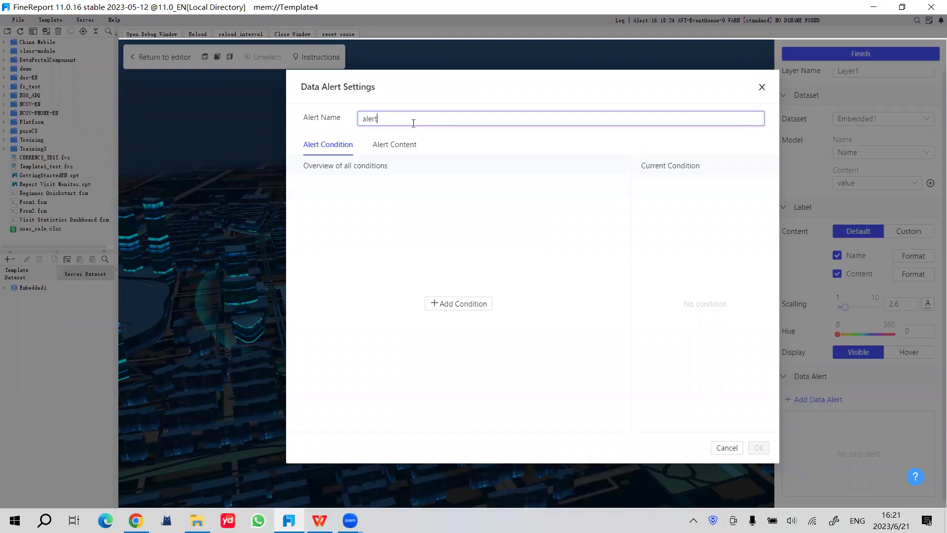
left_click(457, 304)
left_click(701, 205)
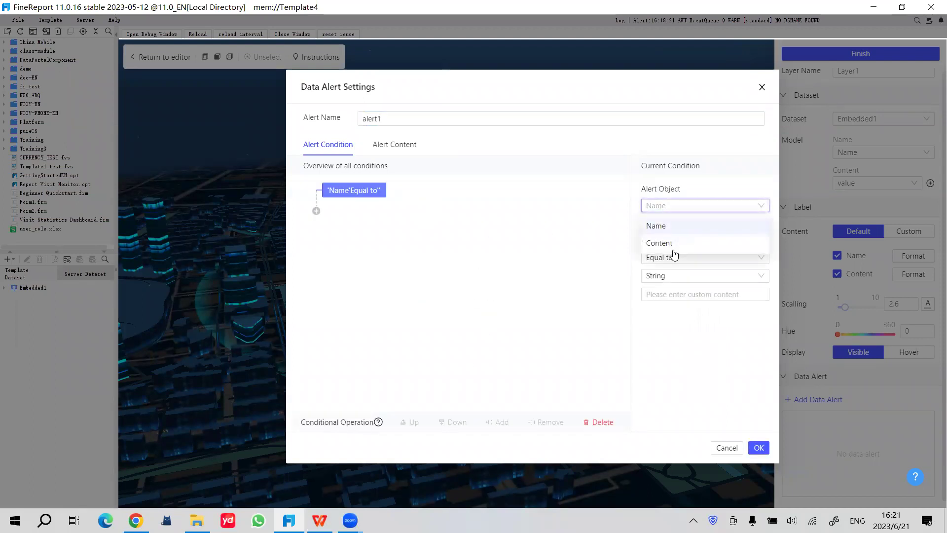
left_click(662, 243)
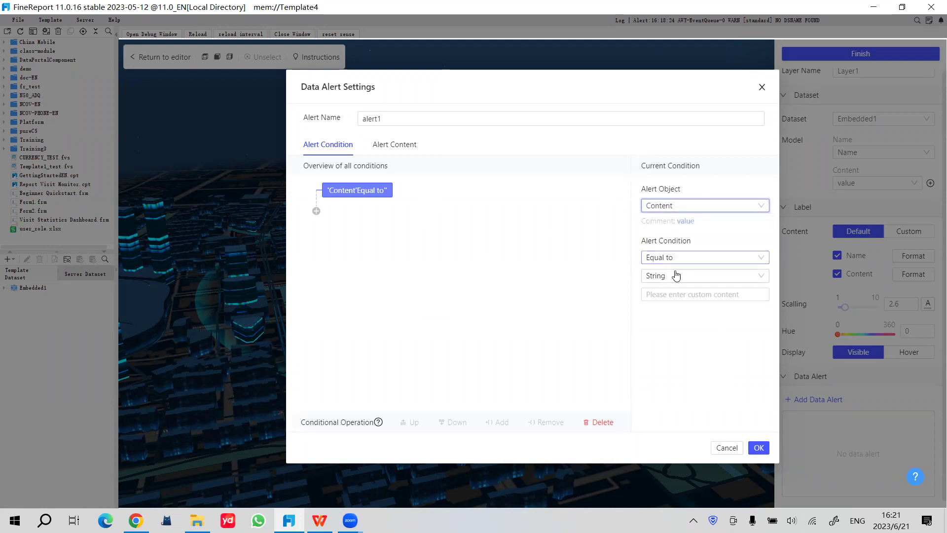
Set the alert condition to Less than or equal to the custom formula 150
left_click(686, 258)
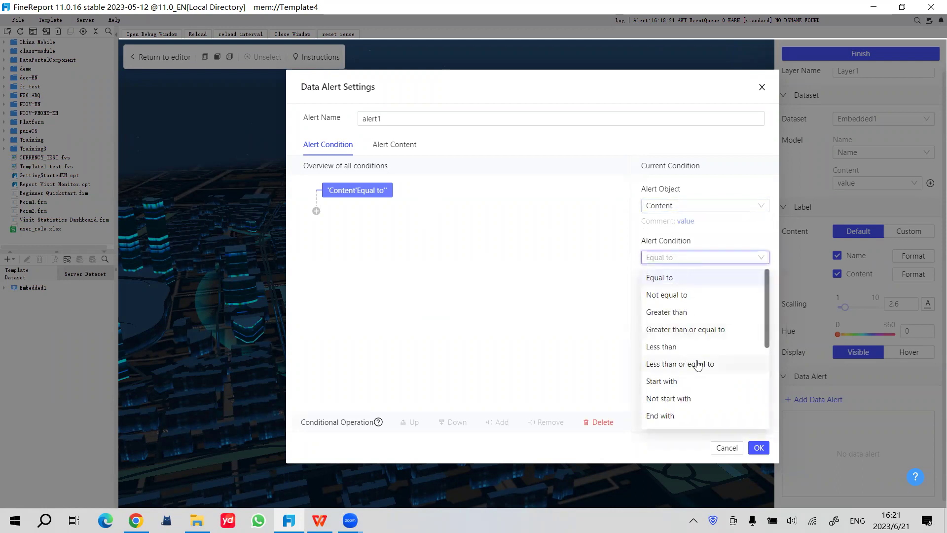
left_click(709, 369)
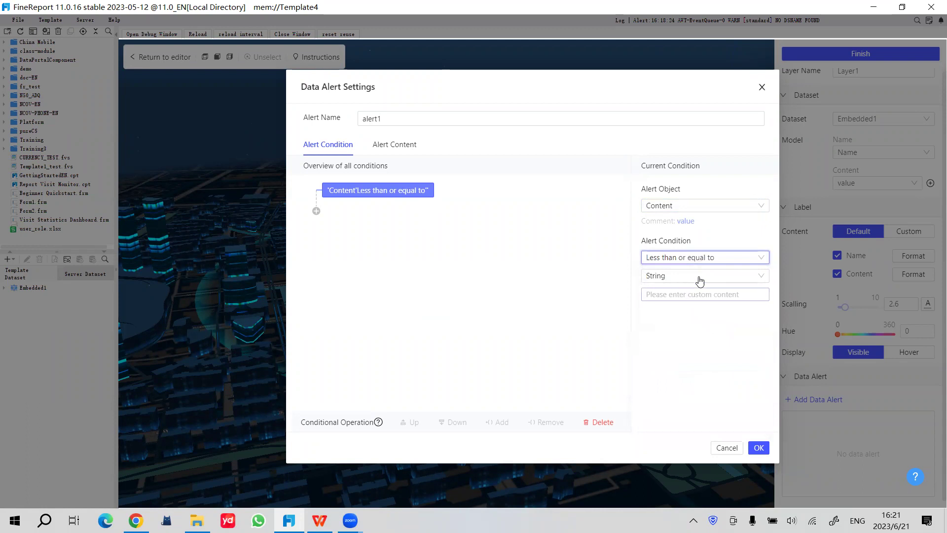
left_click(696, 280)
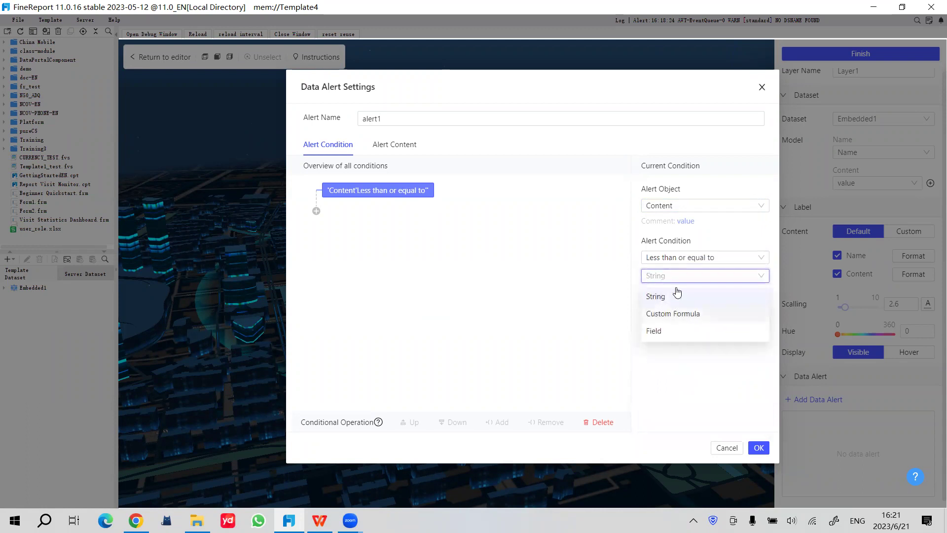
left_click(676, 295)
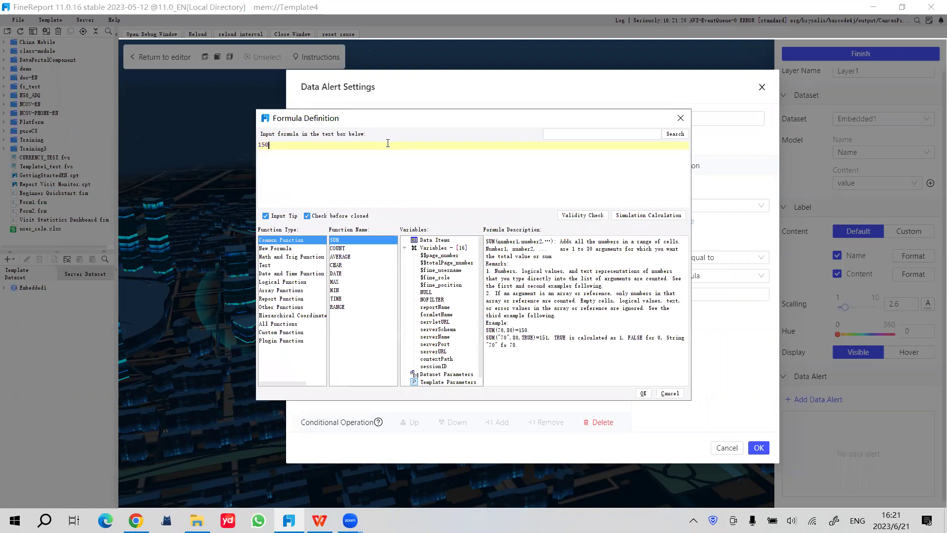
left_click(643, 393)
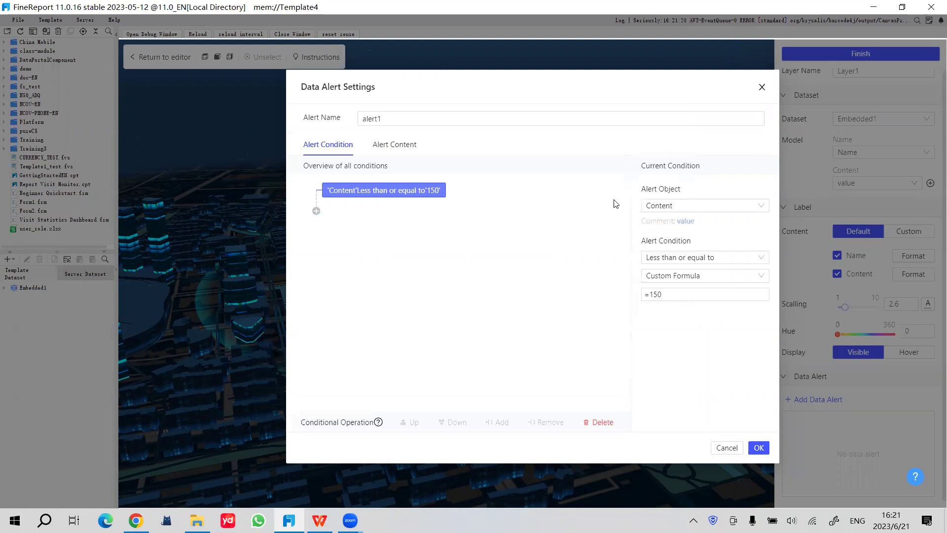
Review the alert's label and model style in the 3D preview, keeping the defaults, and save the data alert
left_click(379, 148)
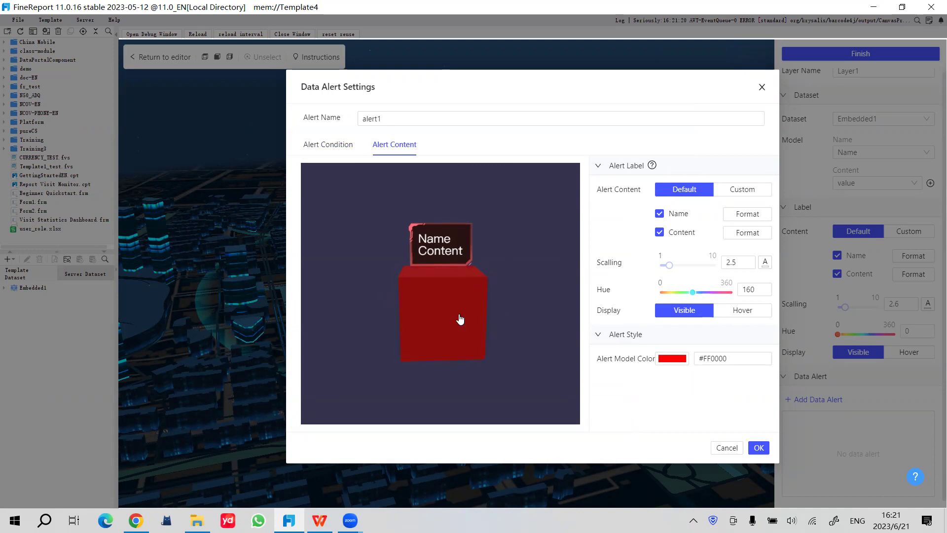
left_click_drag(529, 258, 475, 346)
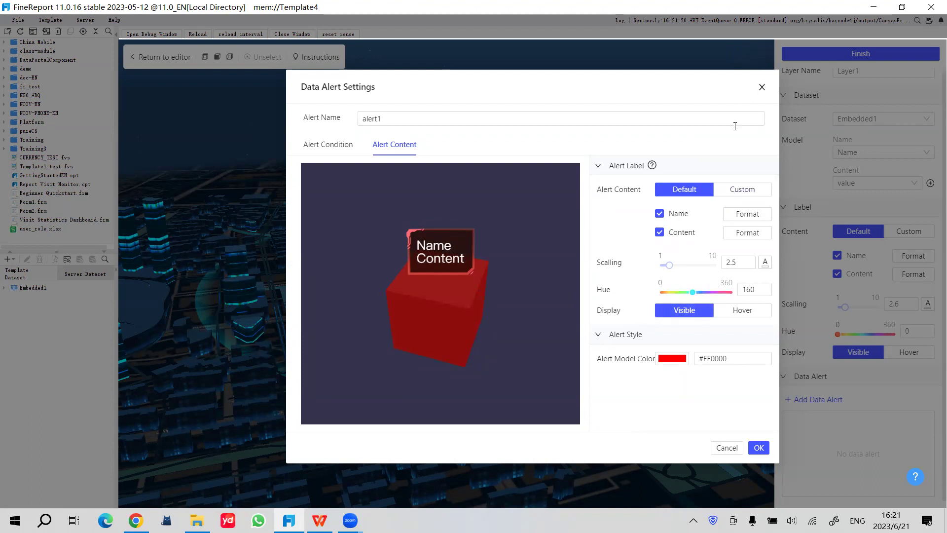
left_click(758, 447)
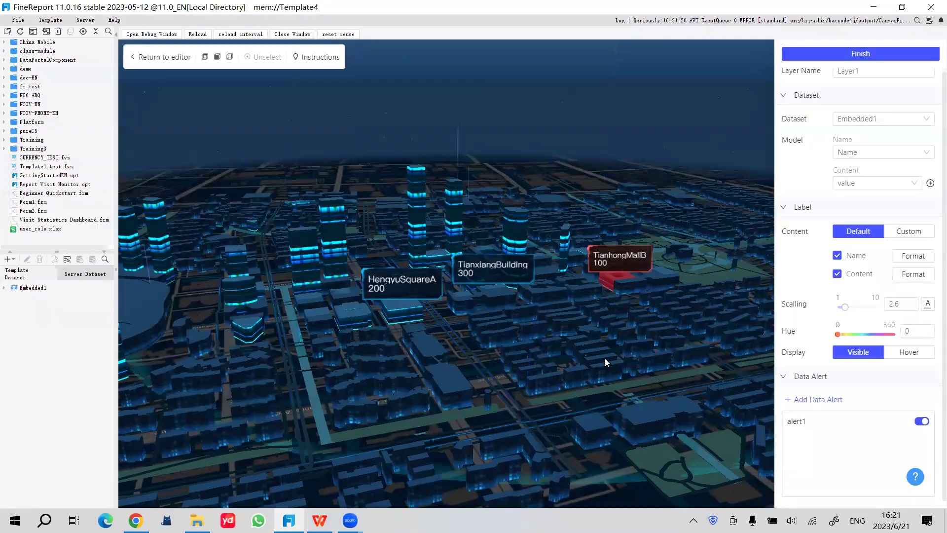
Examine the TianhongMallB alert and the other building labels in the scene from several distances and angles
scroll(584, 352, "up", 5)
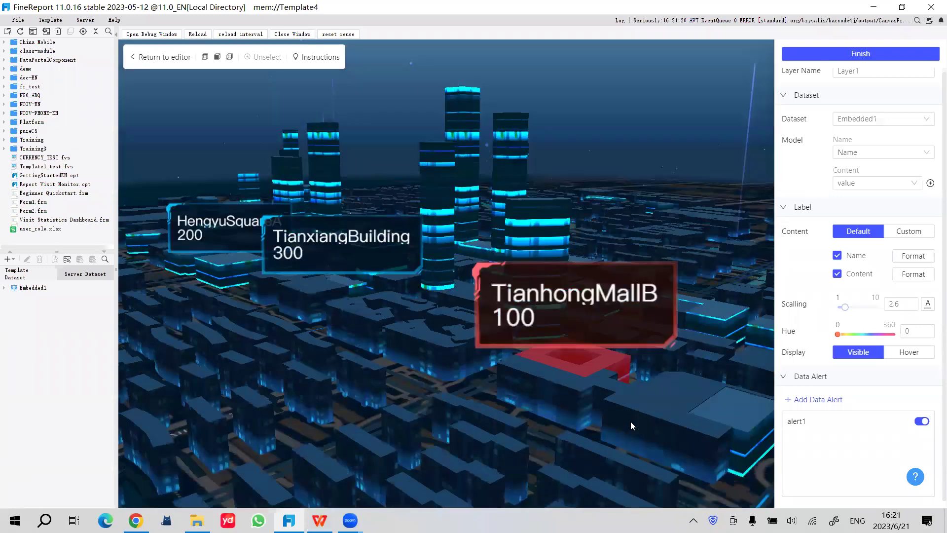
left_click_drag(630, 425, 508, 448)
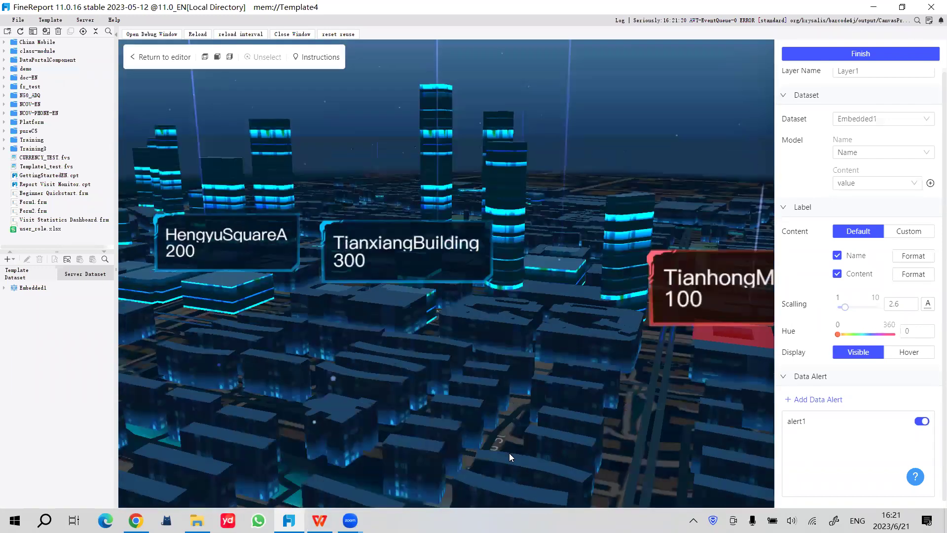
left_click_drag(601, 435, 652, 313)
left_click_drag(570, 337, 671, 227)
scroll(464, 374, "down", 5)
left_click(742, 177)
left_click(600, 139)
left_click_drag(447, 262, 568, 384)
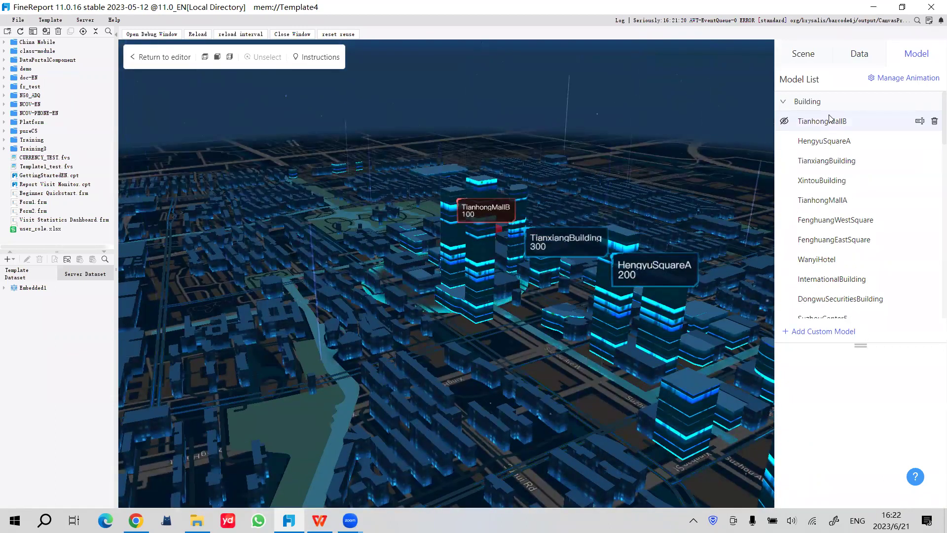
left_click_drag(596, 359, 560, 380)
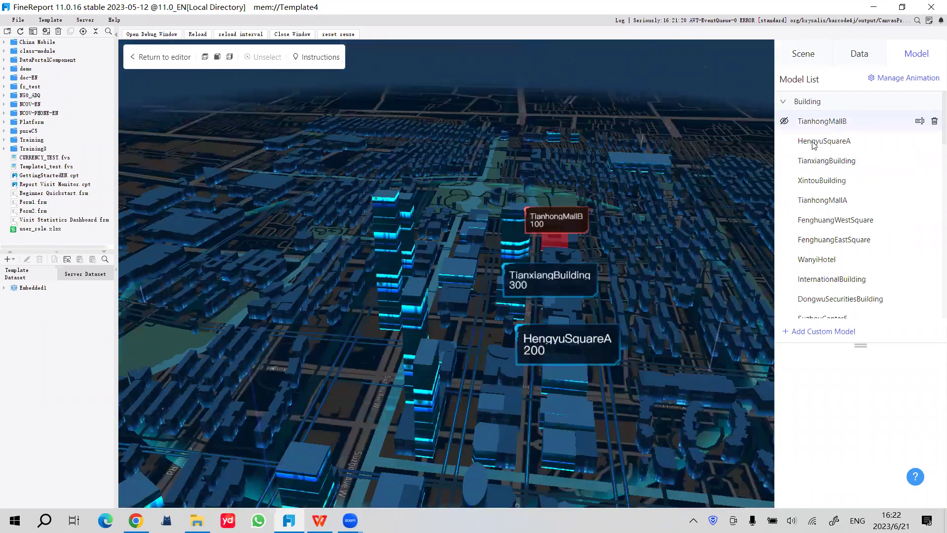
Highlight several listed buildings to locate them, ending with FenghuangEastSquare selected, and enlarge the space for its surface settings
left_click(827, 182)
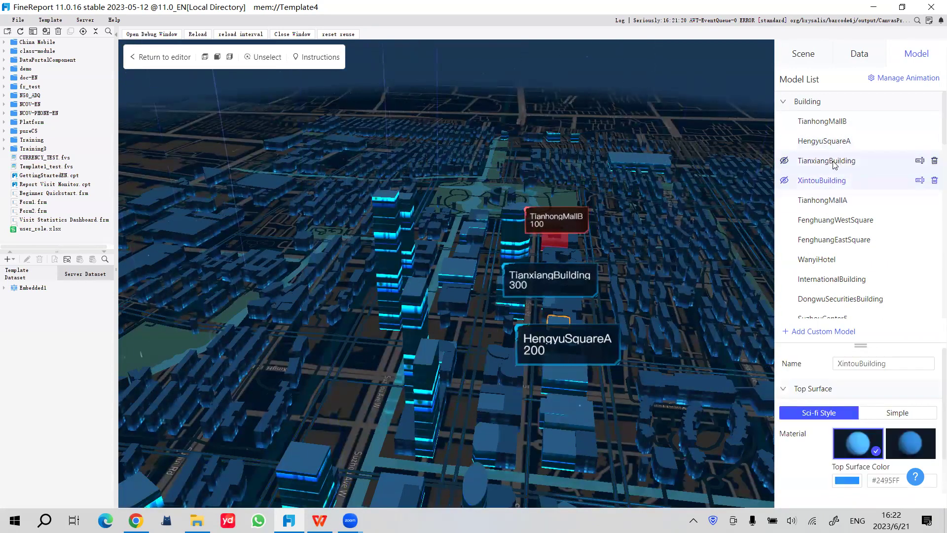
left_click(833, 206)
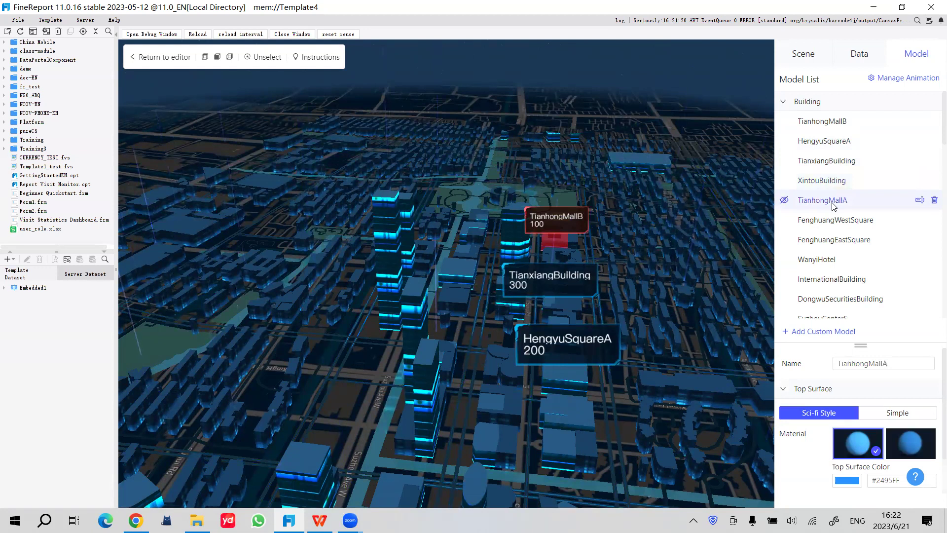
left_click(826, 161)
left_click(829, 259)
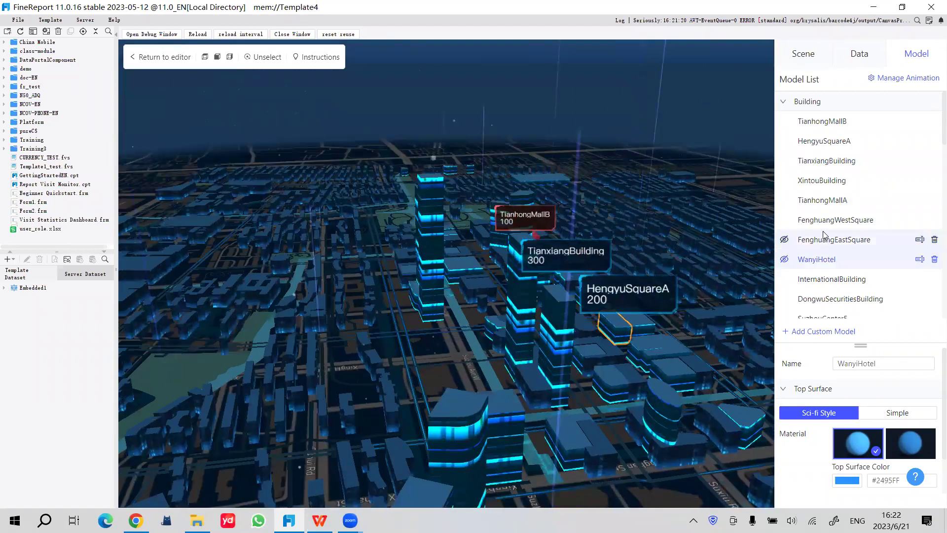
left_click(824, 236)
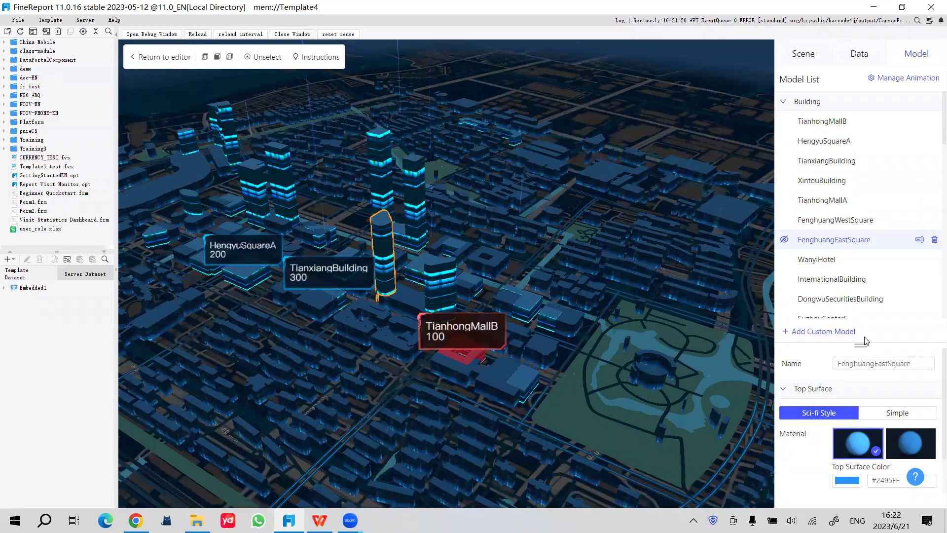
left_click_drag(861, 345, 861, 164)
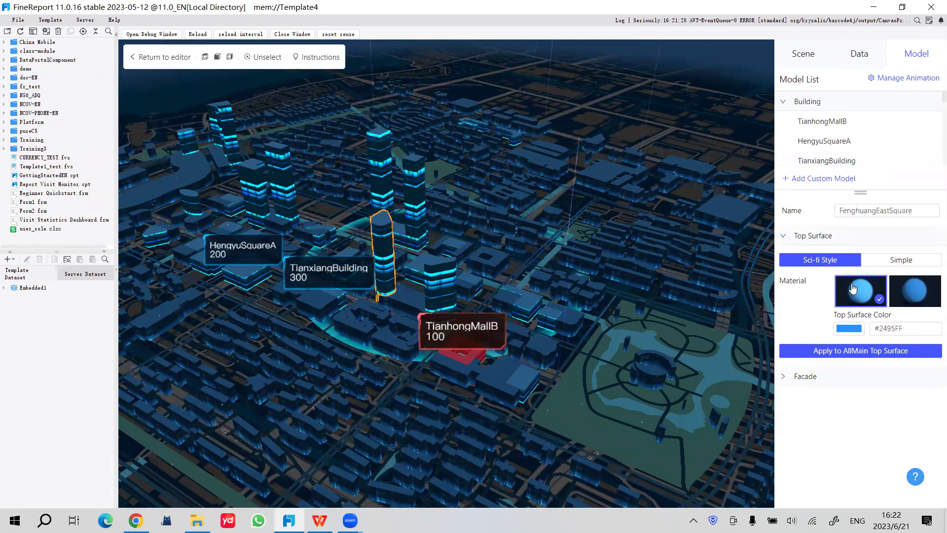
Try the secondary building top surface material and its colour options on FenghuangEastSquare, then restore the first Sci-fi material
left_click(914, 296)
left_click(861, 291)
left_click(914, 291)
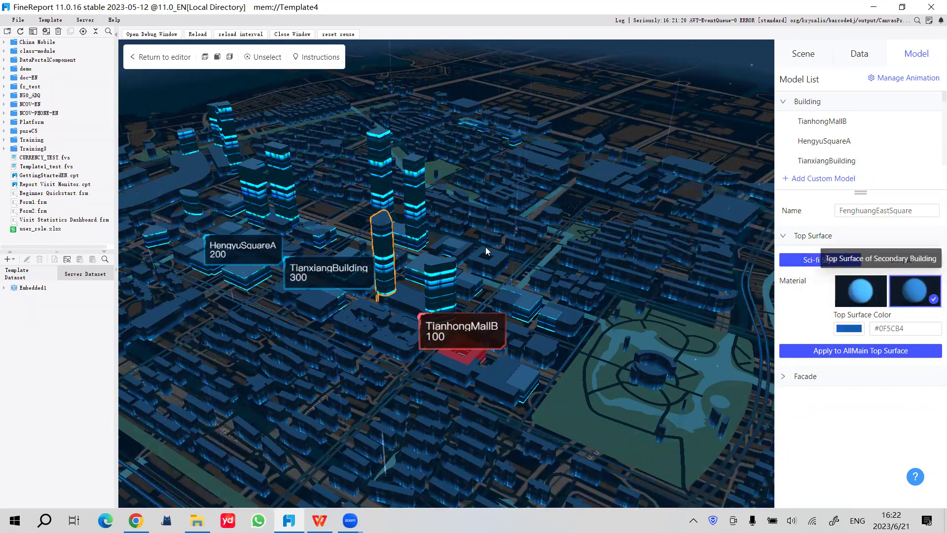
left_click(849, 329)
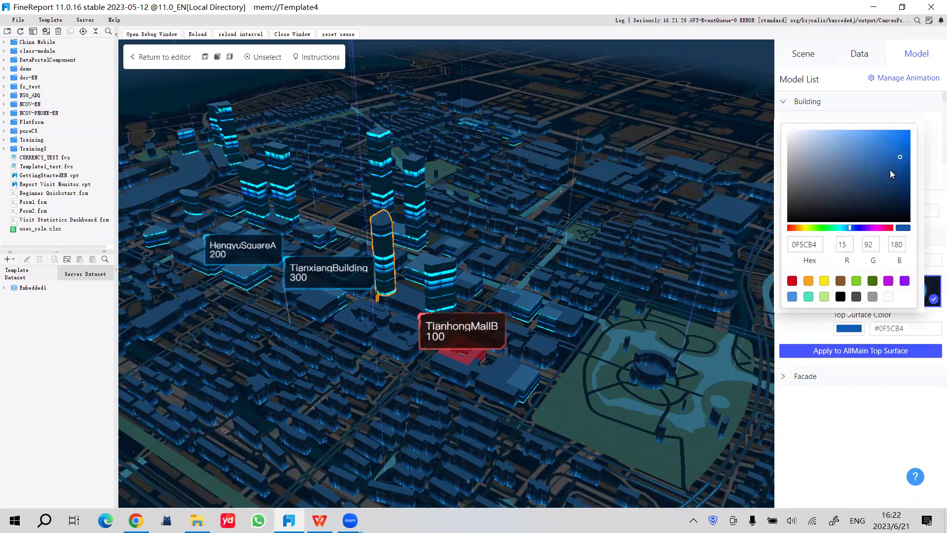
mouse_move(809, 187)
left_mouse_down()
mouse_move(827, 210)
mouse_move(832, 153)
mouse_move(864, 196)
mouse_move(889, 175)
left_mouse_up()
left_click(900, 428)
left_click(861, 291)
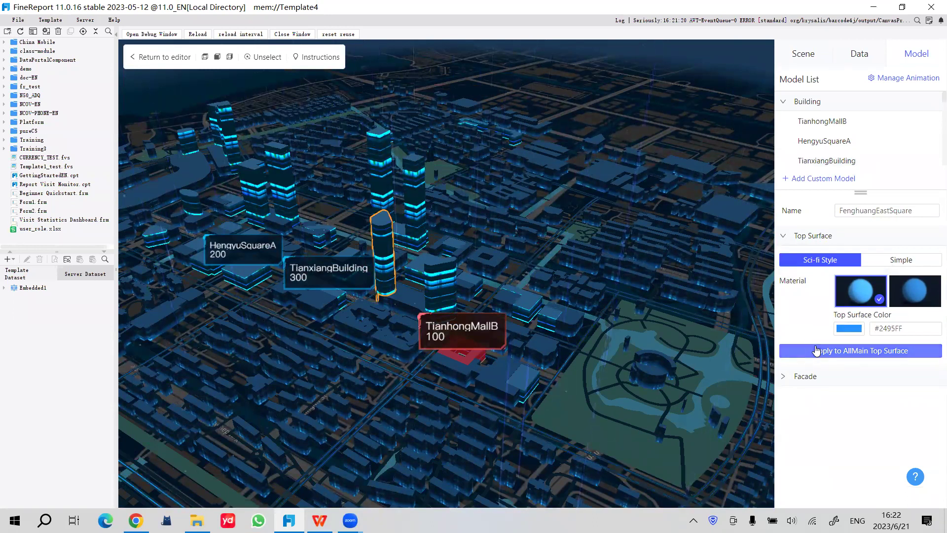
Try the second, third and fourth Sci-fi facade materials on FenghuangEastSquare, then return to the first one
left_click(805, 379)
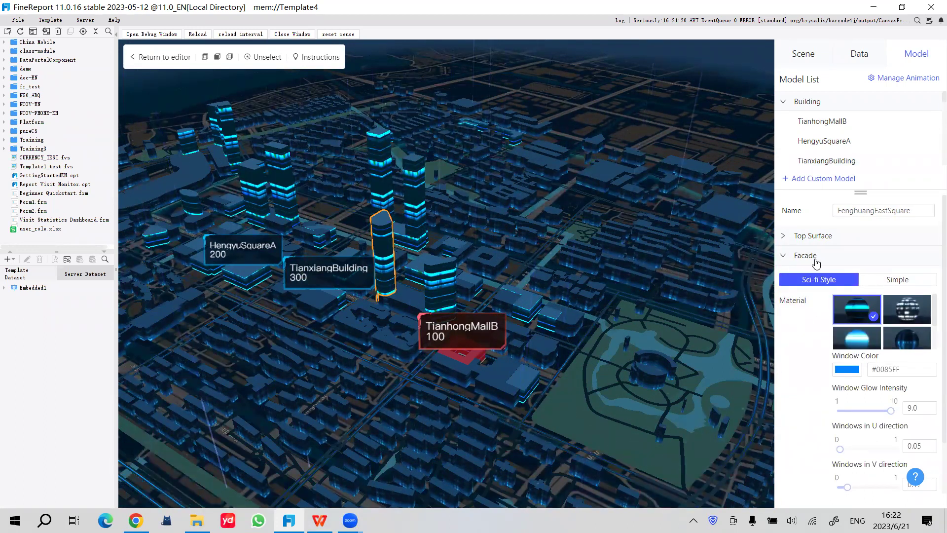
left_click_drag(377, 355, 402, 352)
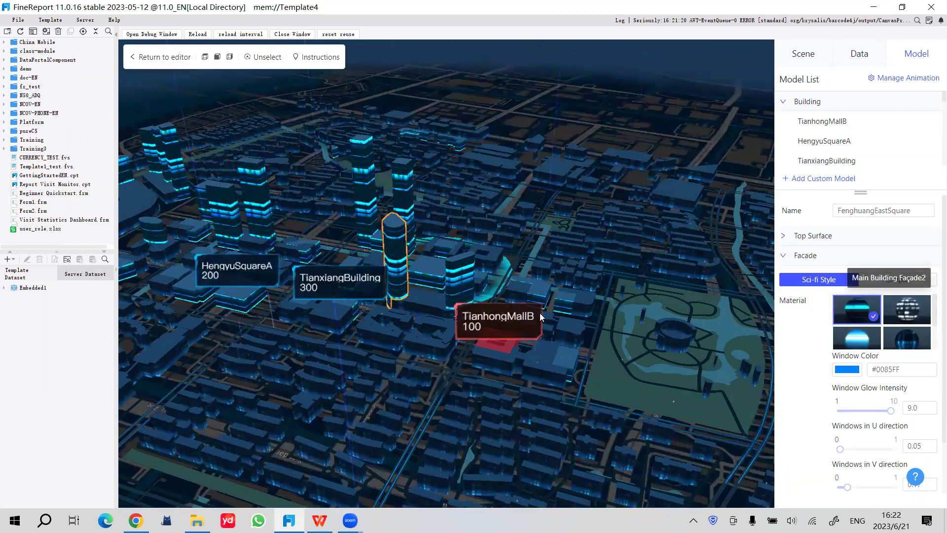
left_click_drag(726, 412, 680, 411)
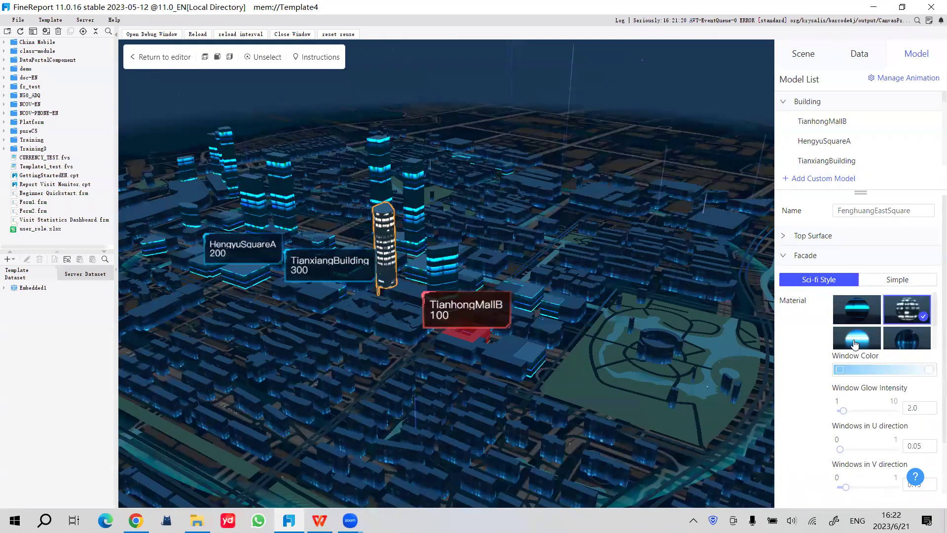
left_click(857, 338)
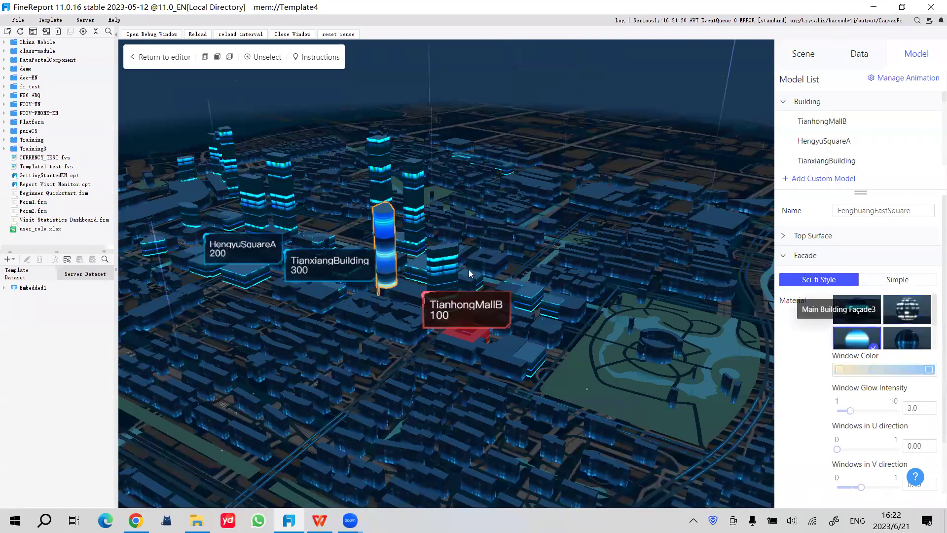
left_click(911, 343)
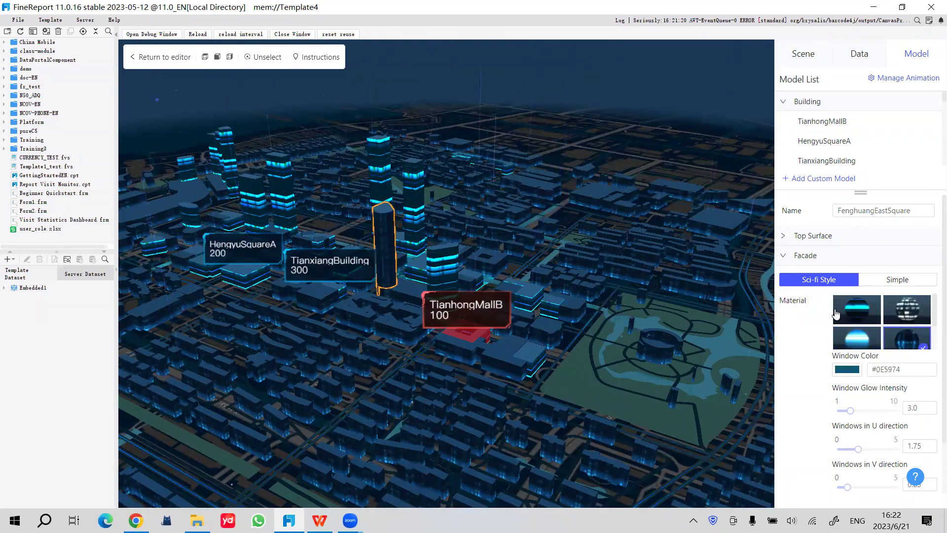
left_click(836, 313)
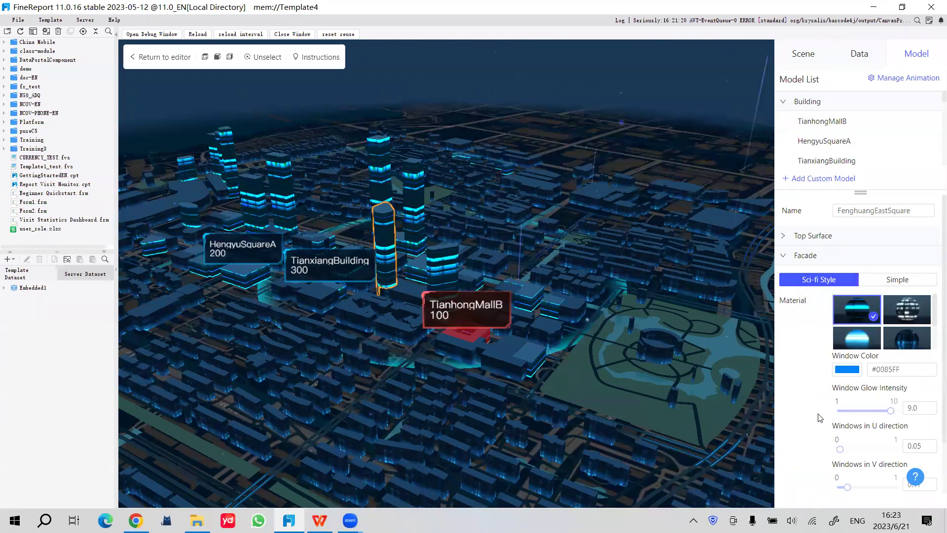
Set FenghuangEastSquare's facade windows to 0.16 in the U direction and 0.25 in the V direction
scroll(820, 418, "down", 1)
mouse_move(841, 389)
left_mouse_down()
mouse_move(871, 389)
mouse_move(839, 389)
mouse_move(853, 390)
left_mouse_up()
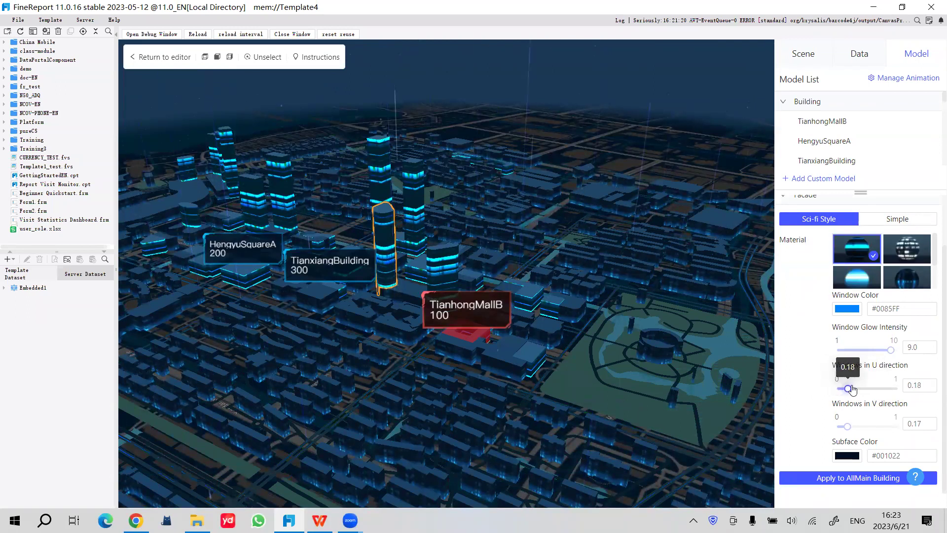
scroll(408, 347, "up", 5)
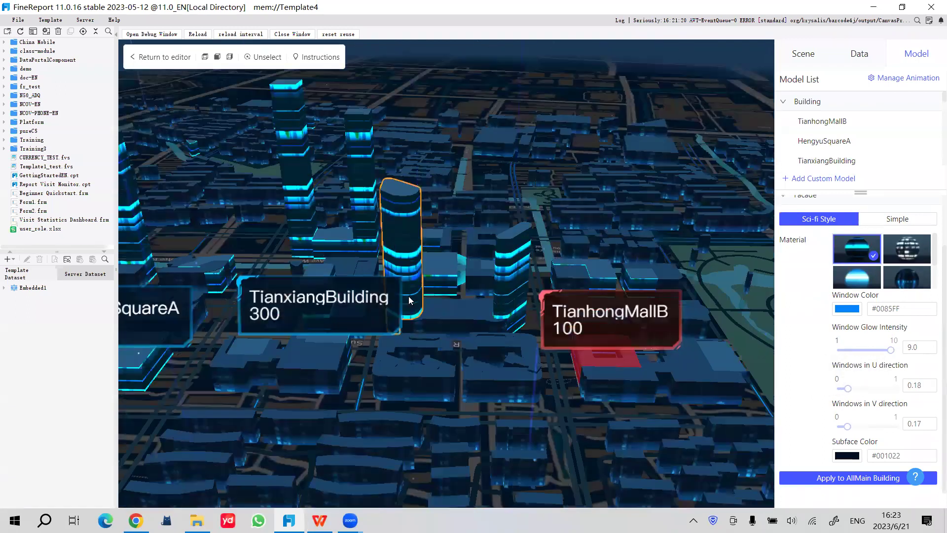
scroll(408, 300, "up", 3)
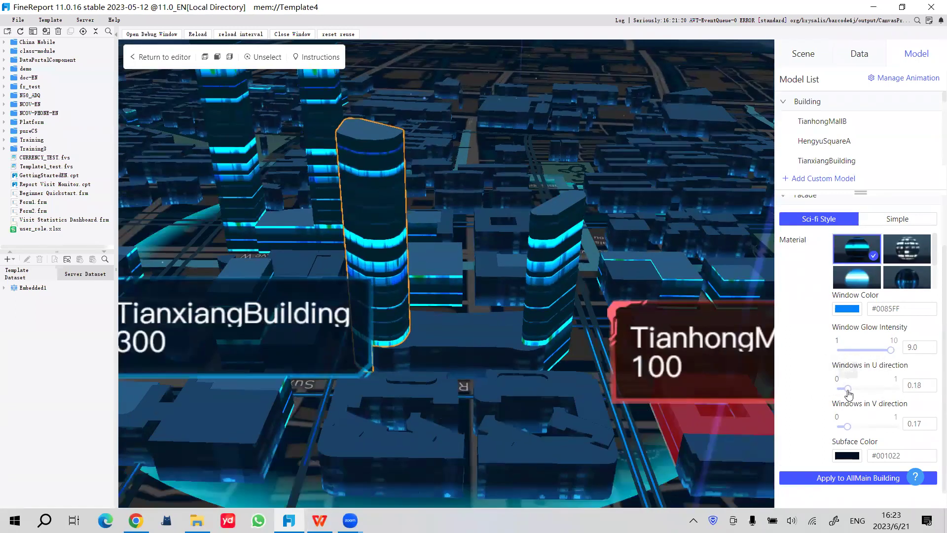
left_click_drag(868, 390, 845, 388)
mouse_move(849, 427)
left_mouse_down()
mouse_move(877, 427)
mouse_move(839, 426)
mouse_move(852, 426)
left_mouse_up()
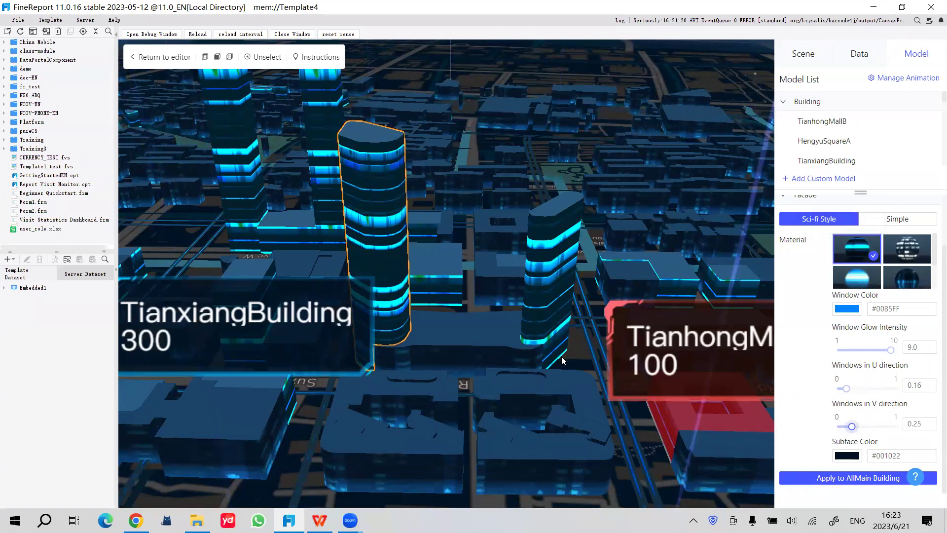
left_click_drag(562, 360, 492, 360)
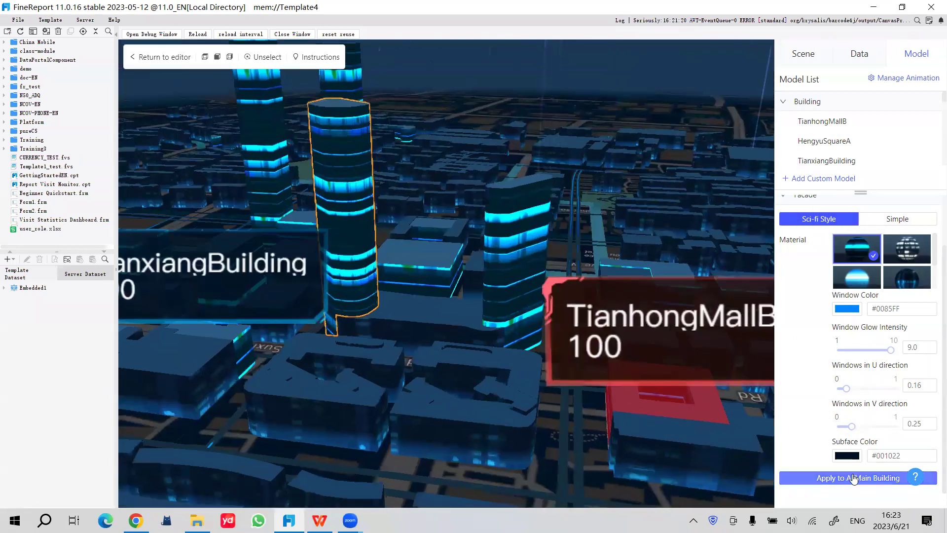
Apply the adjusted facade settings to all main buildings and check the result across the city
left_click(854, 479)
left_click_drag(445, 331, 390, 312)
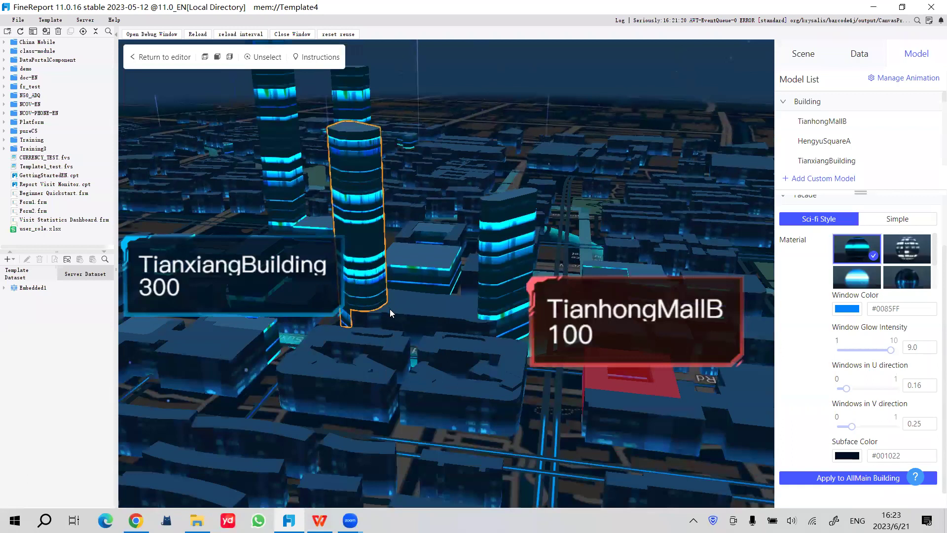
scroll(390, 309, "down", 5)
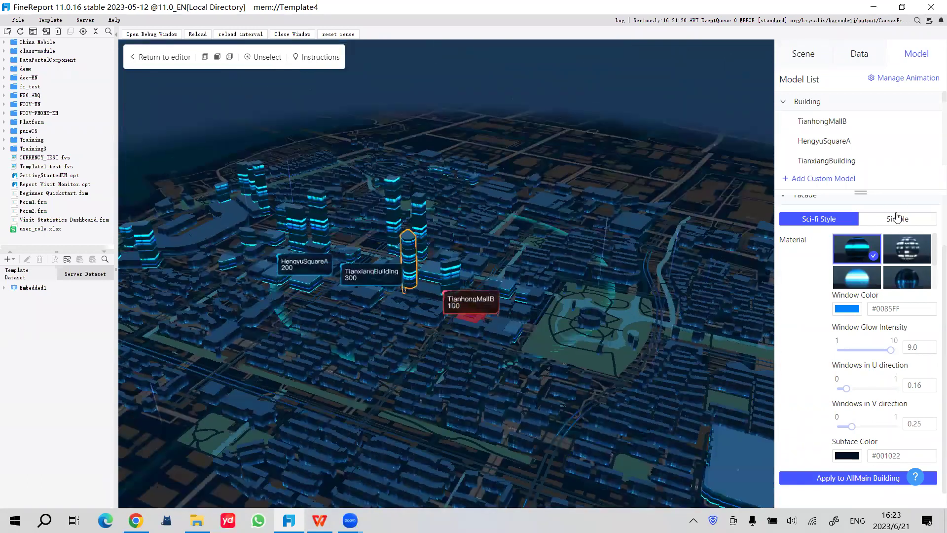
left_click_drag(861, 192, 861, 233)
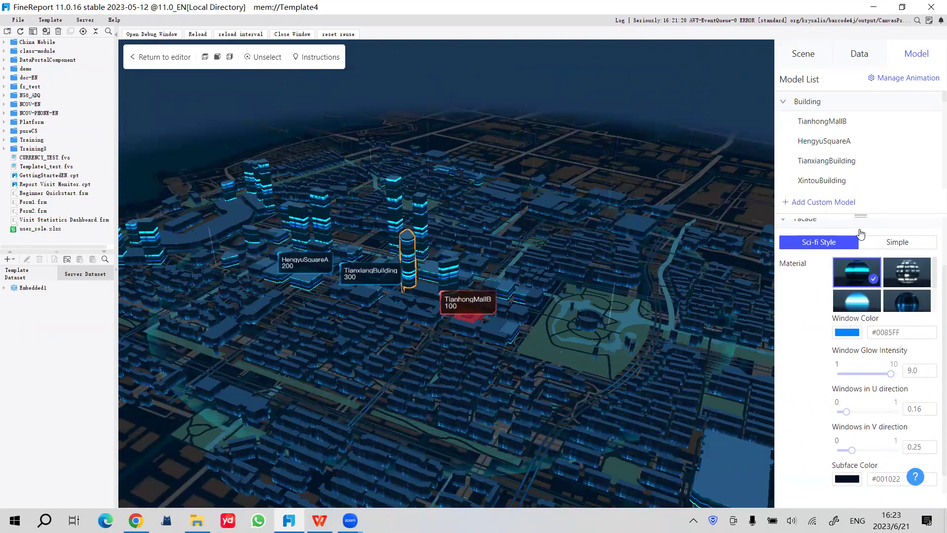
scroll(853, 273, "up", 2)
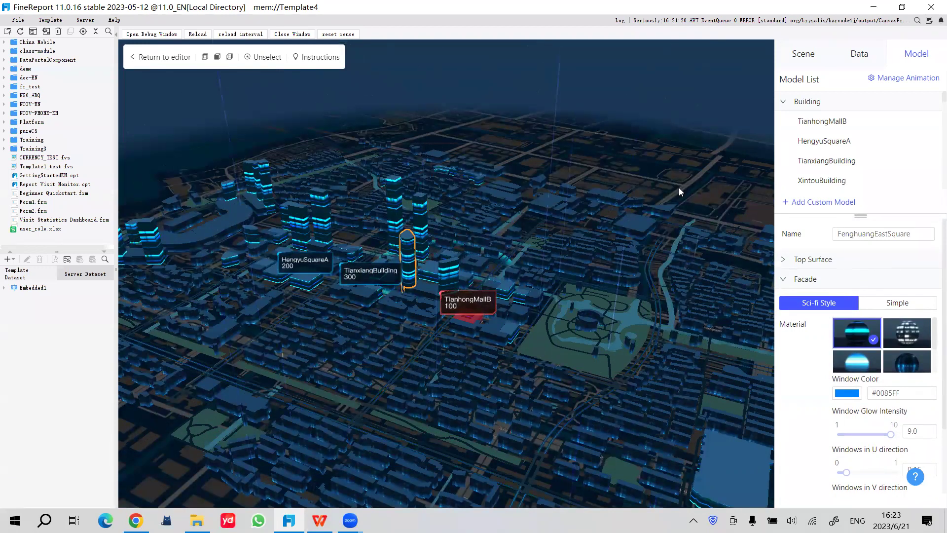
Return to the template editor and save the template in the Training folder as 3D City.fvs
left_click(161, 58)
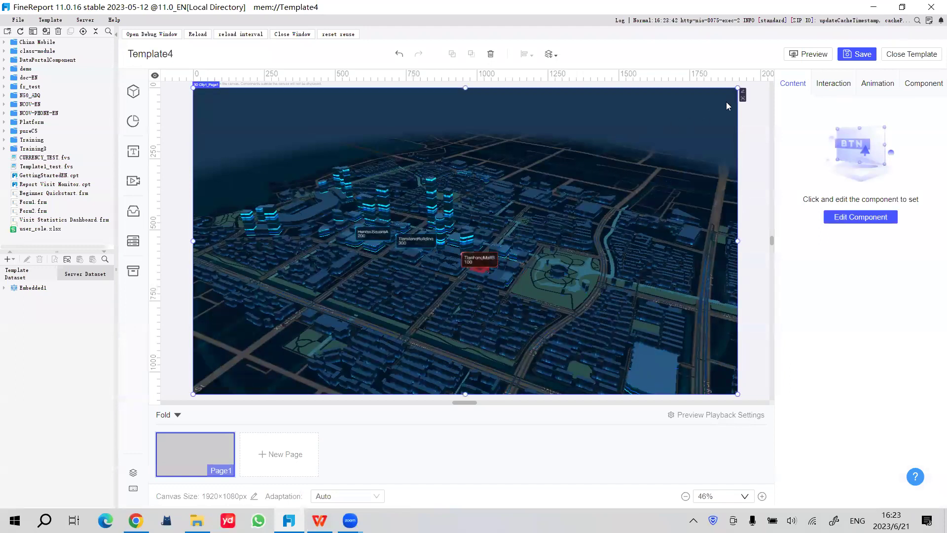
left_click(859, 56)
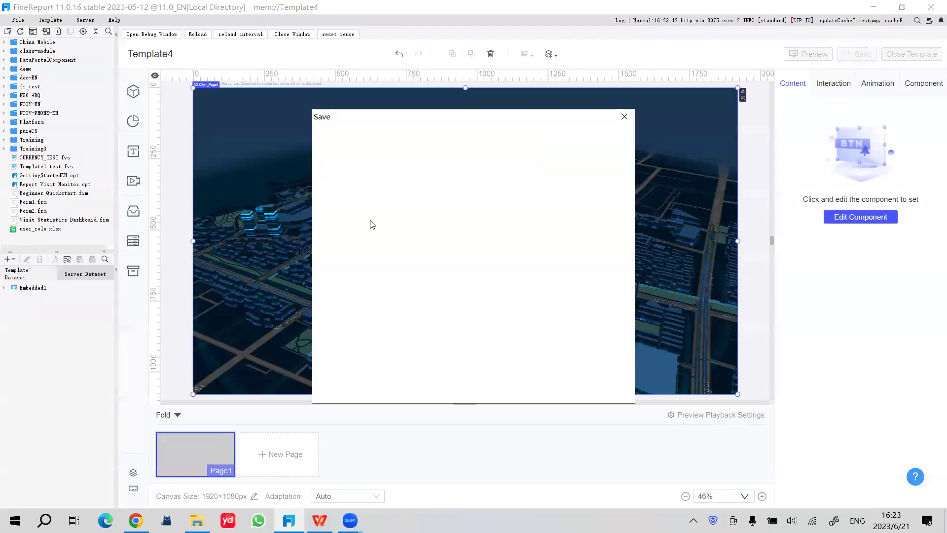
left_click(446, 380)
left_click_drag(450, 379, 397, 380)
type("3D")
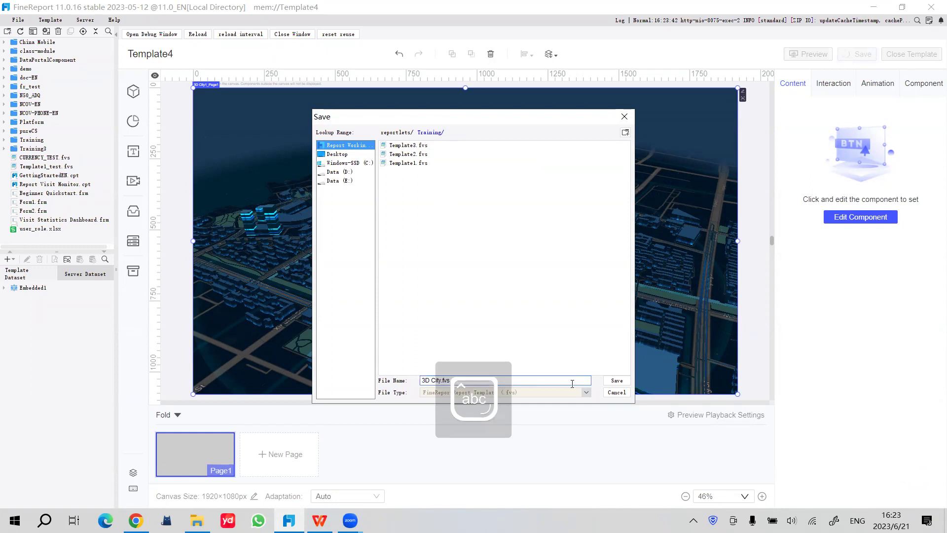
type(" City")
key("Return")
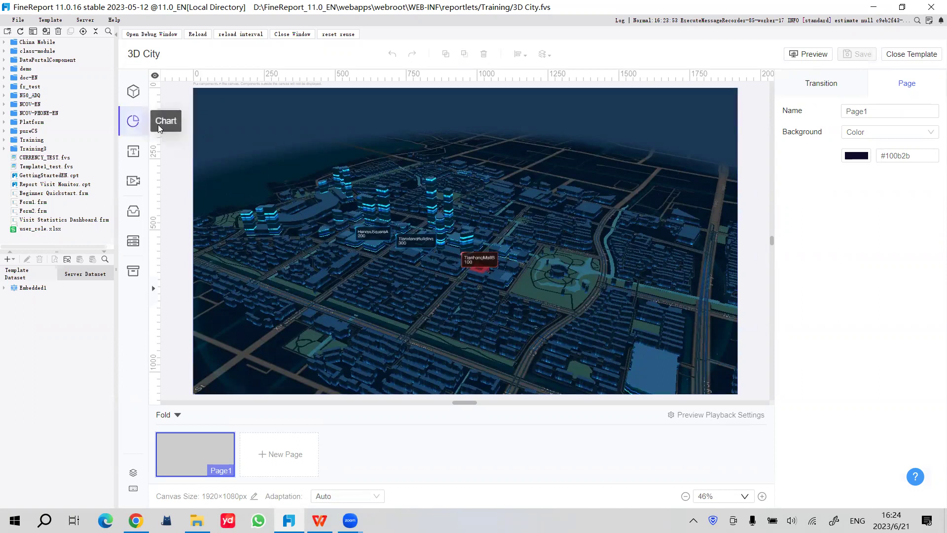
Add a heading at the top of the canvas, set its content to My 3D City, and save the template
mouse_move(159, 128)
mouse_move(133, 151)
left_click_drag(254, 170, 484, 99)
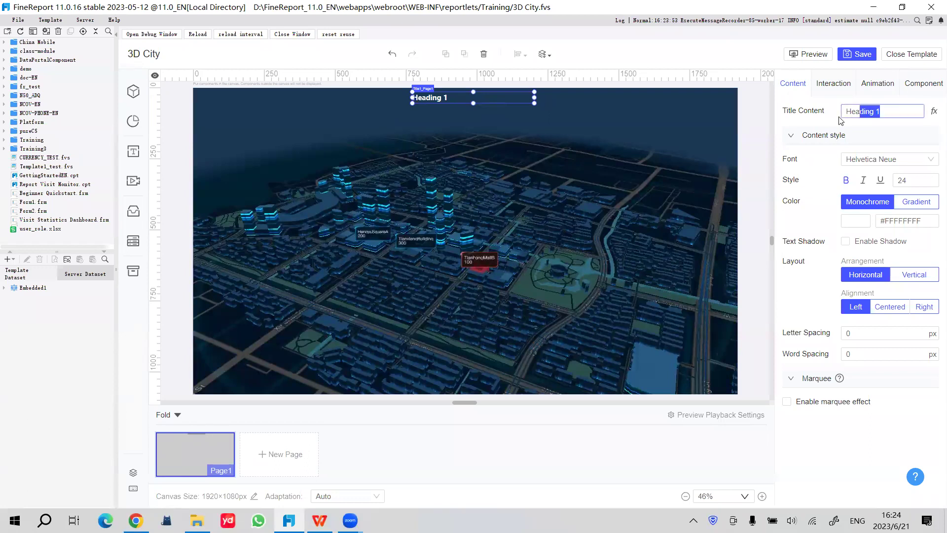
key("Caps_Lock")
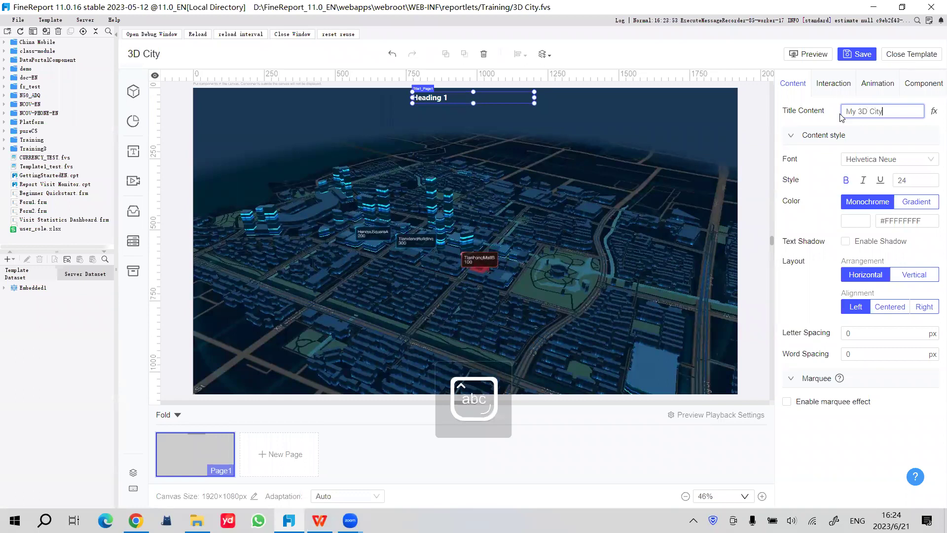
left_click(861, 55)
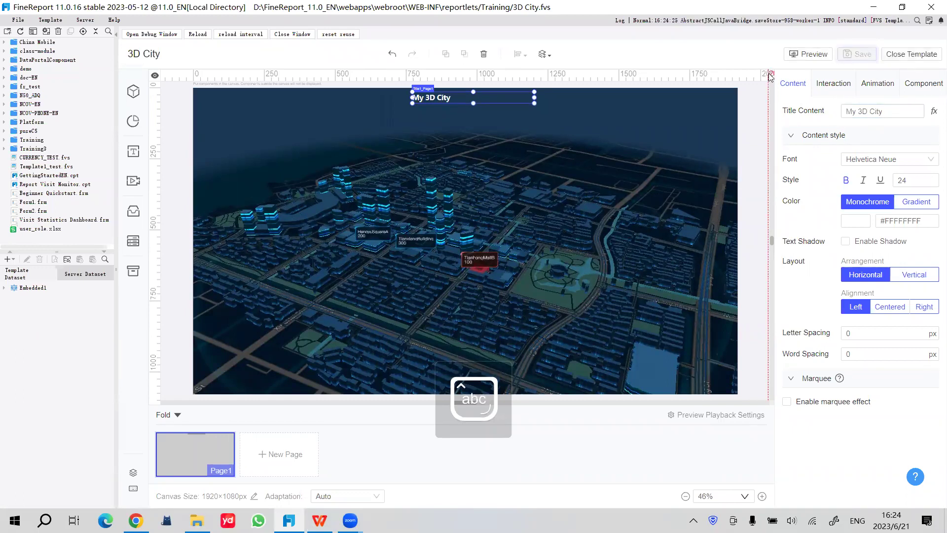
Centre the heading's text at font size 40 and reposition the heading at the canvas's top centre
left_click(886, 309)
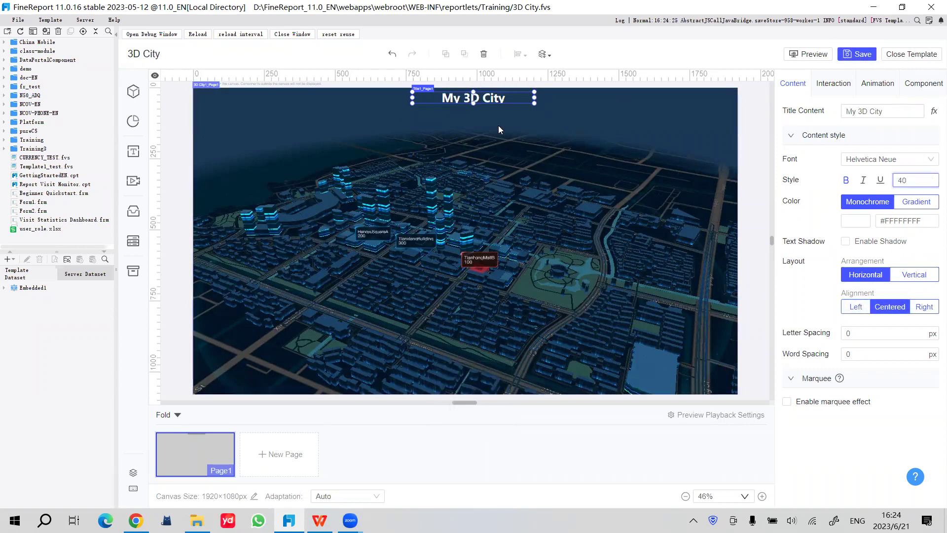
left_click(475, 109)
left_click_drag(479, 103, 463, 103)
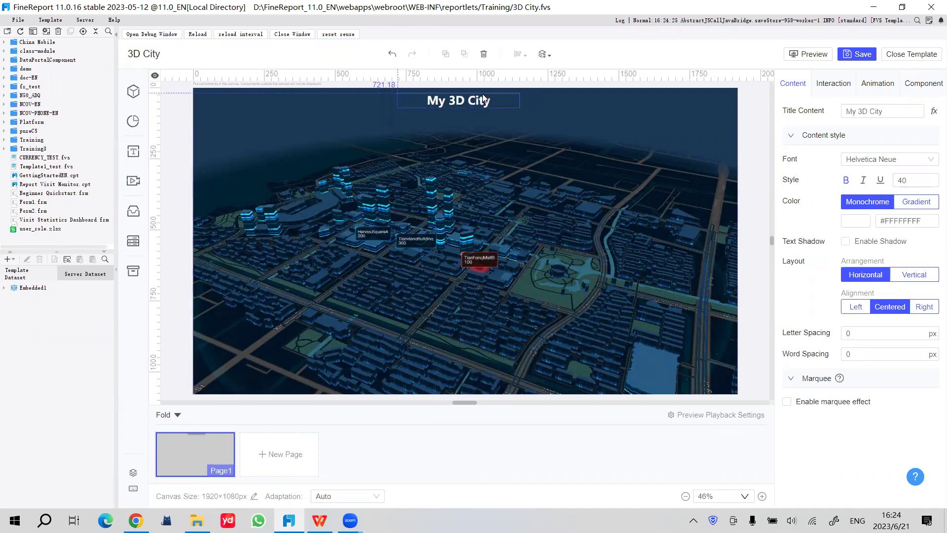
Add an arc column chart to the canvas's upper-left area and a line chart to its lower-left corner
left_click(133, 121)
left_click_drag(188, 264, 281, 154)
left_click(133, 124)
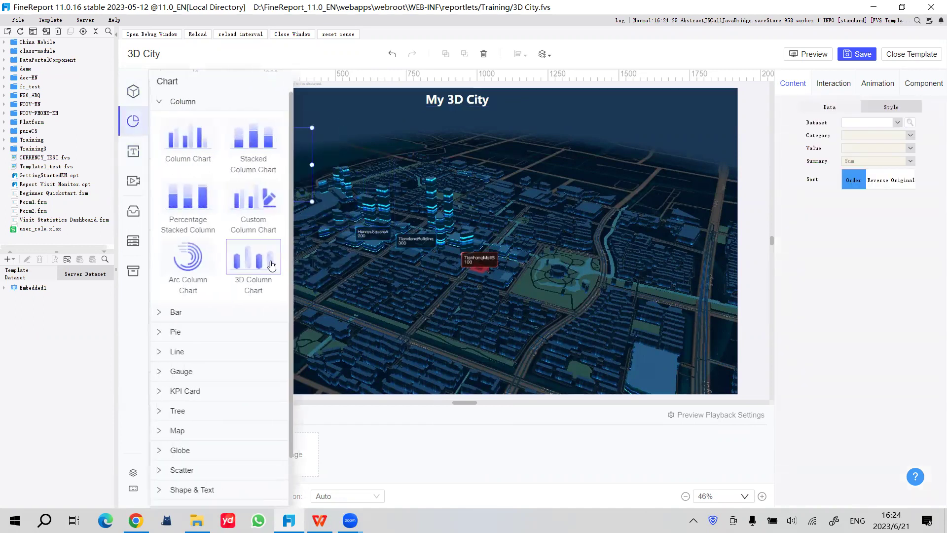
left_click(198, 103)
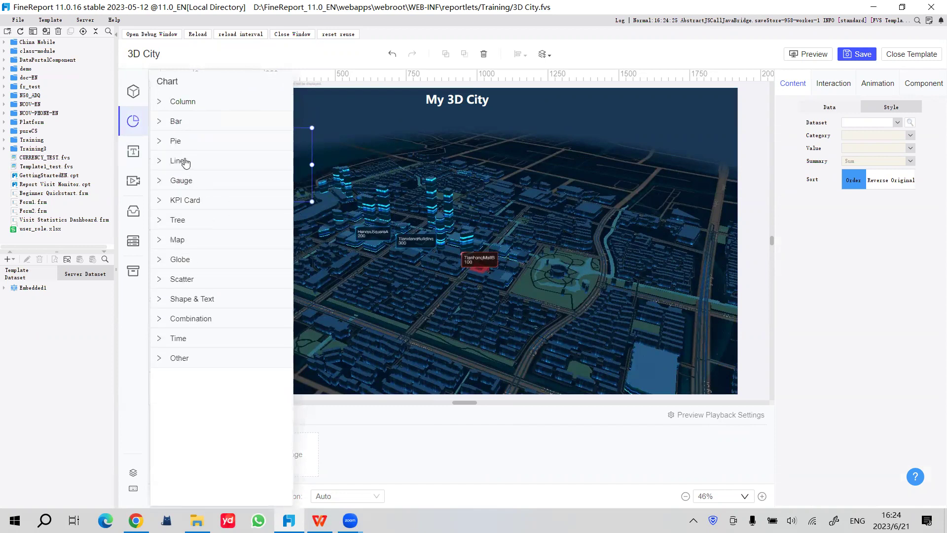
left_click(185, 162)
left_click_drag(188, 194, 277, 332)
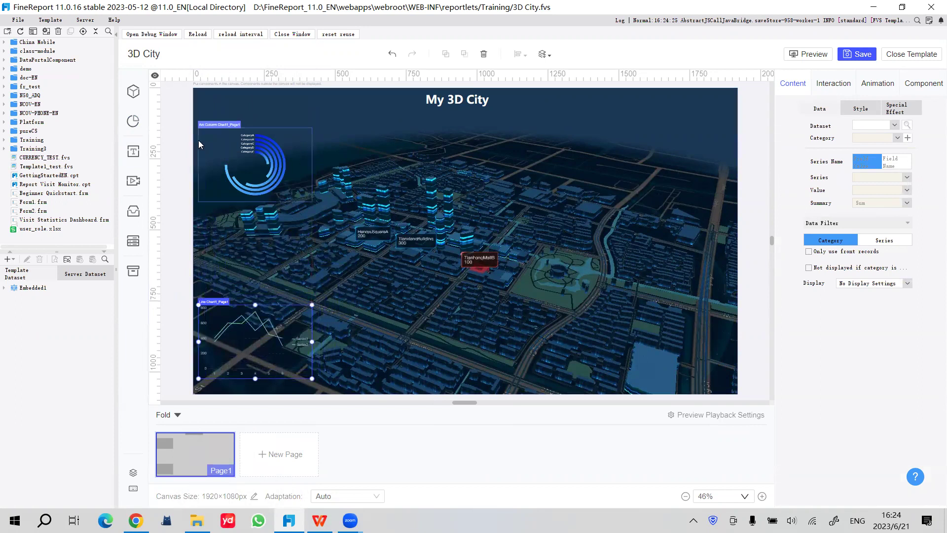
Add a bar chart to the canvas's upper-right area and a pie chart to its lower-right corner, then save the template
left_click(133, 121)
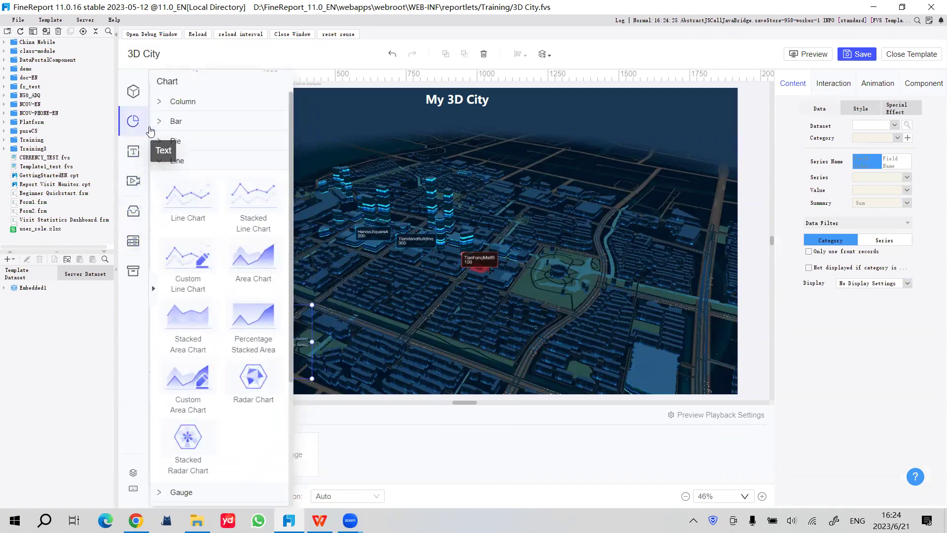
left_click(203, 126)
left_click_drag(190, 165, 692, 134)
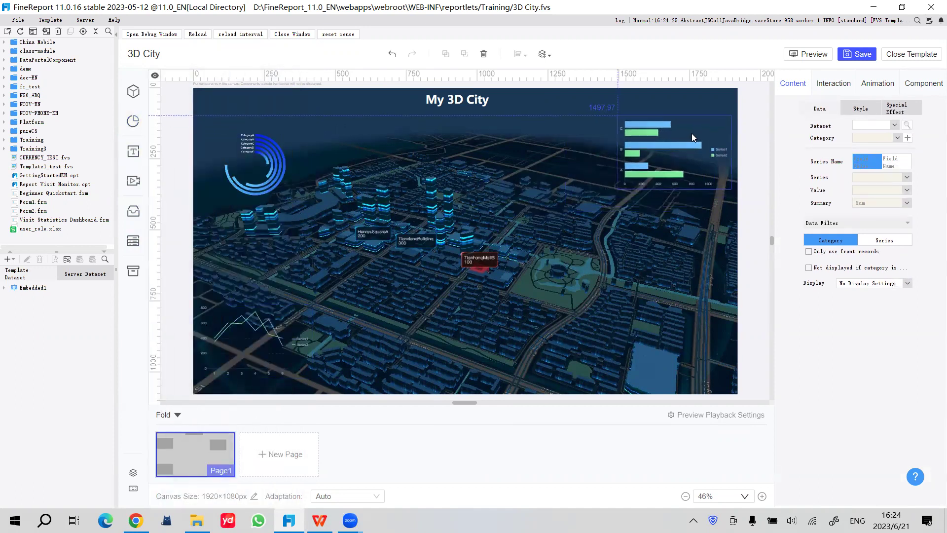
left_click(134, 122)
left_click(183, 327)
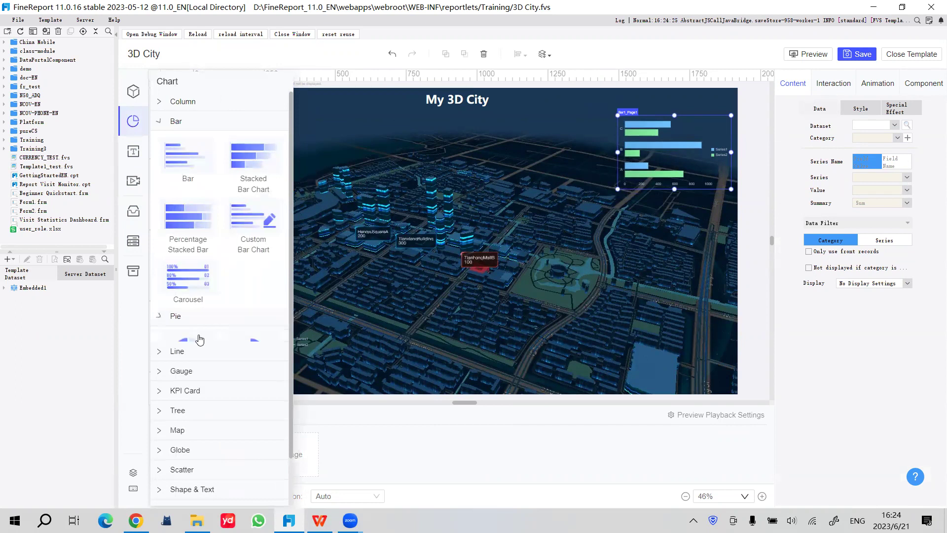
left_click_drag(188, 178, 668, 344)
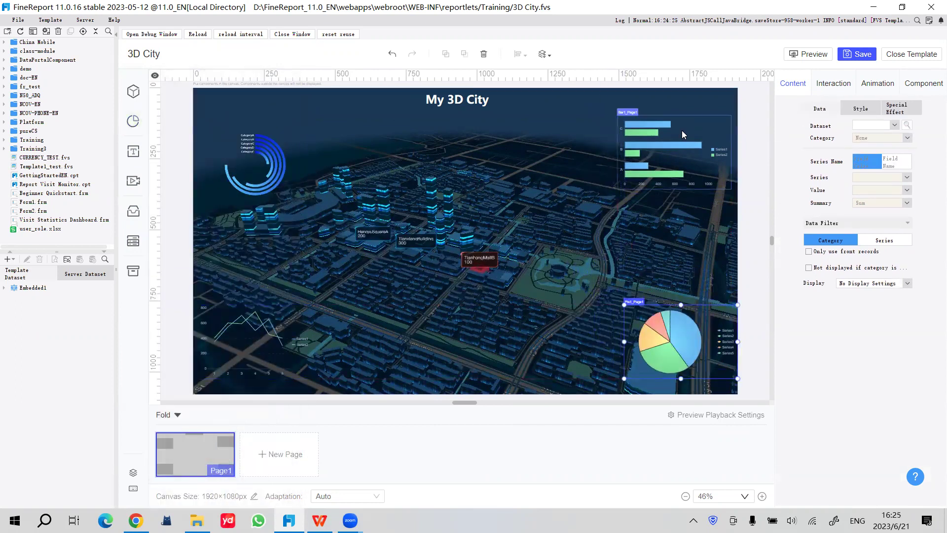
left_click(869, 56)
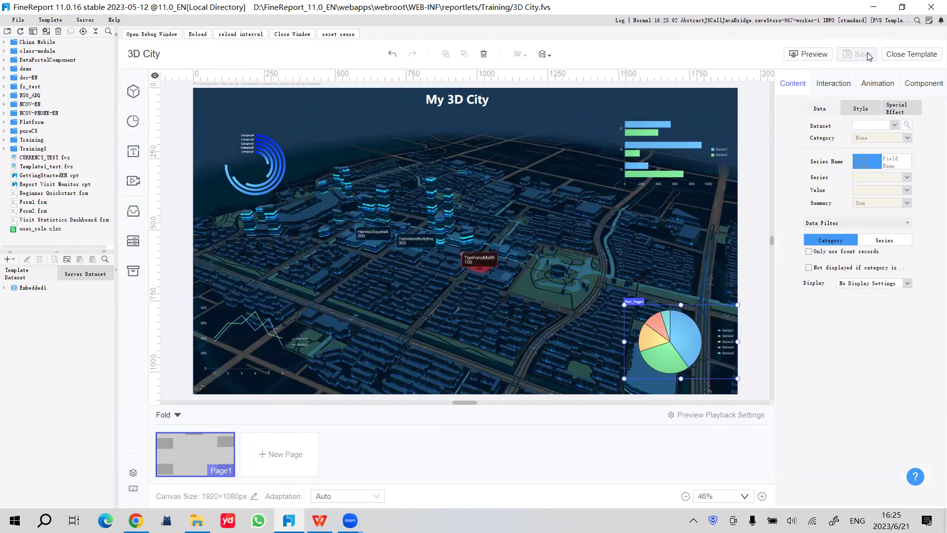
Preview the 3D City template in the browser and examine the city with its labels and charts from different angles
left_click(804, 54)
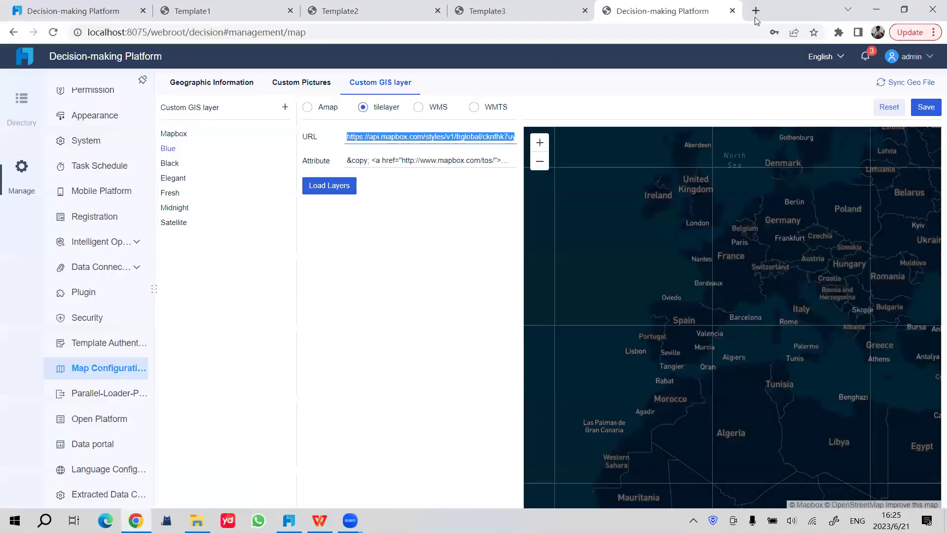
left_click(756, 15)
left_click(640, 34)
type("http://localhost:8075/webroot/decision/view/duchamp?viewlet=Training%252F3D%2BCity.fvs")
key("Return")
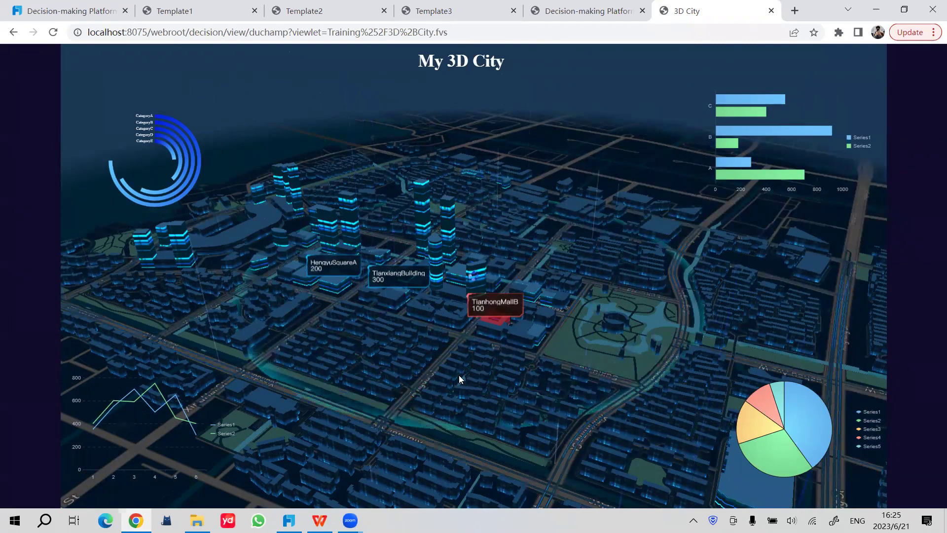
left_click(481, 316)
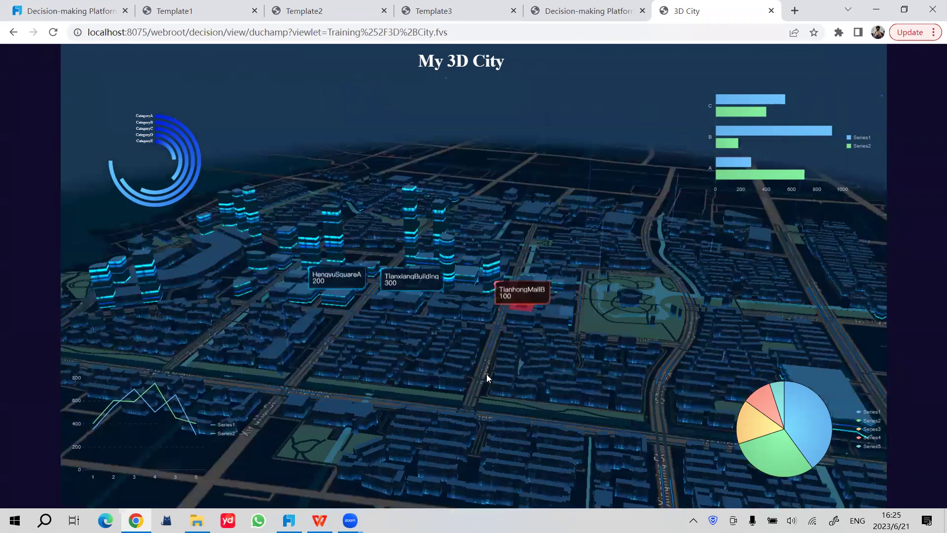
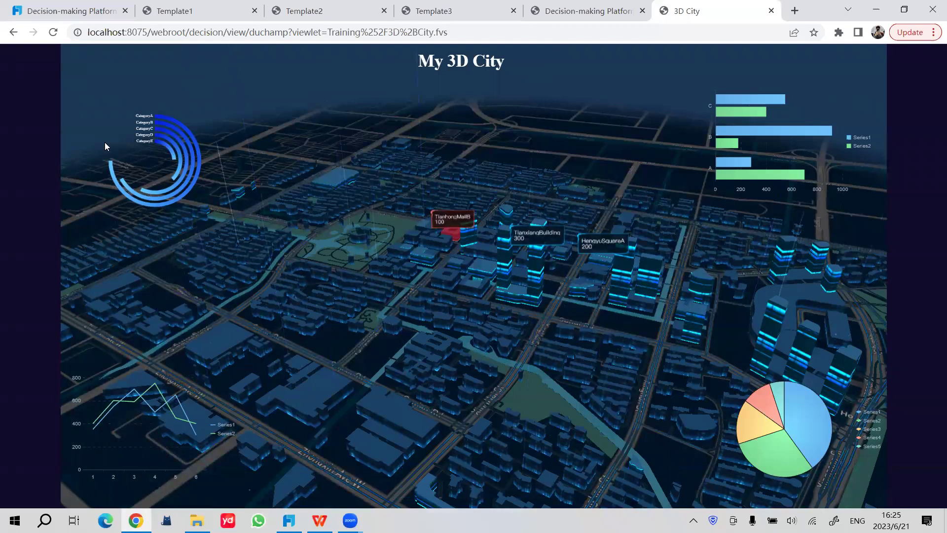
Return to the FineReport designer and review the click event types available for the 3D city component without adding one
key("alt+Tab")
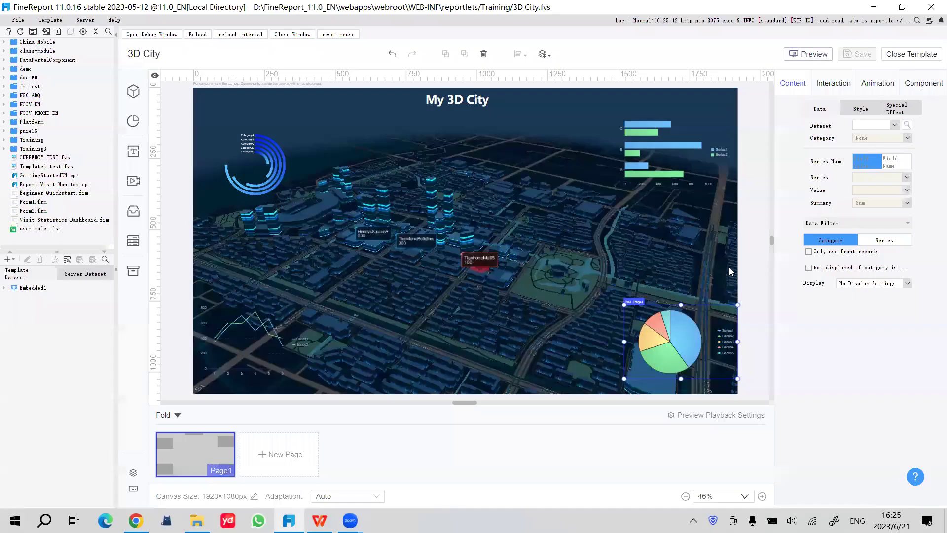
left_click(571, 219)
left_click(836, 85)
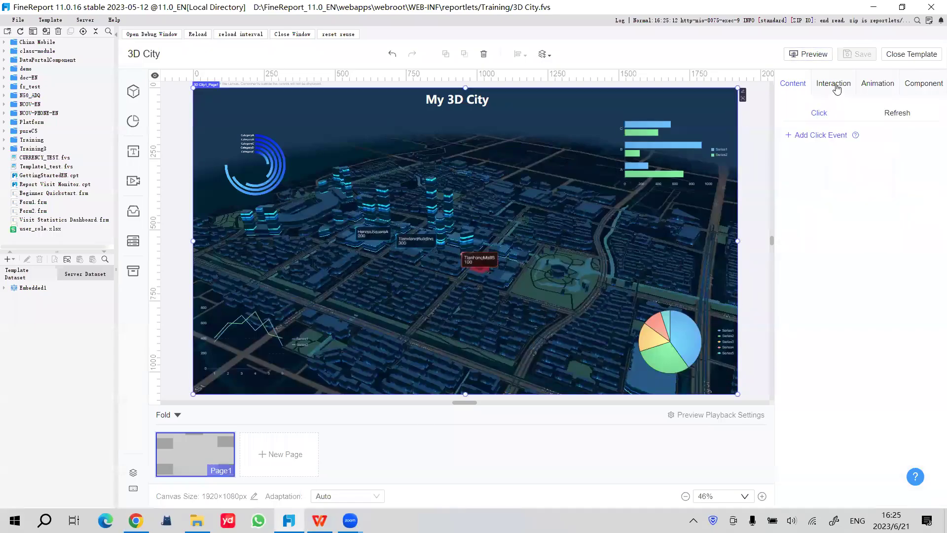
left_click(822, 137)
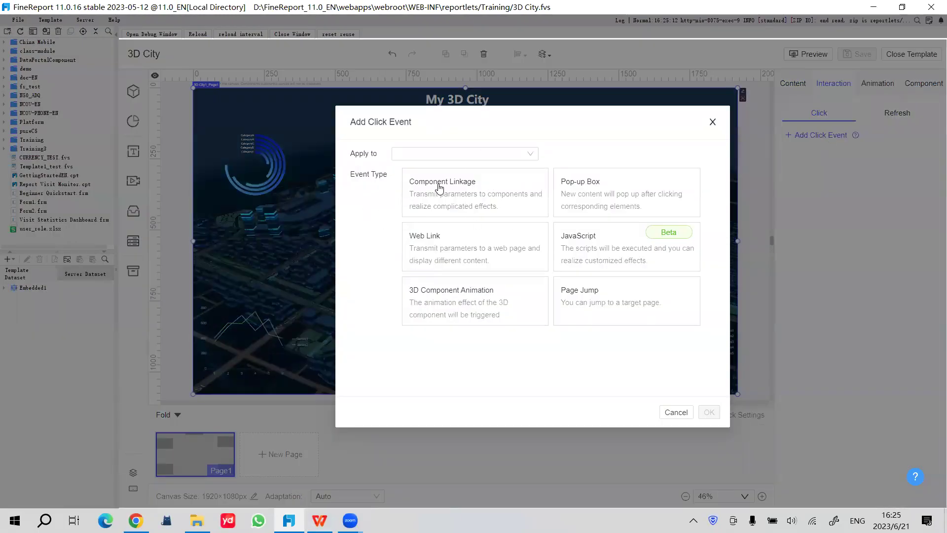
left_click(713, 122)
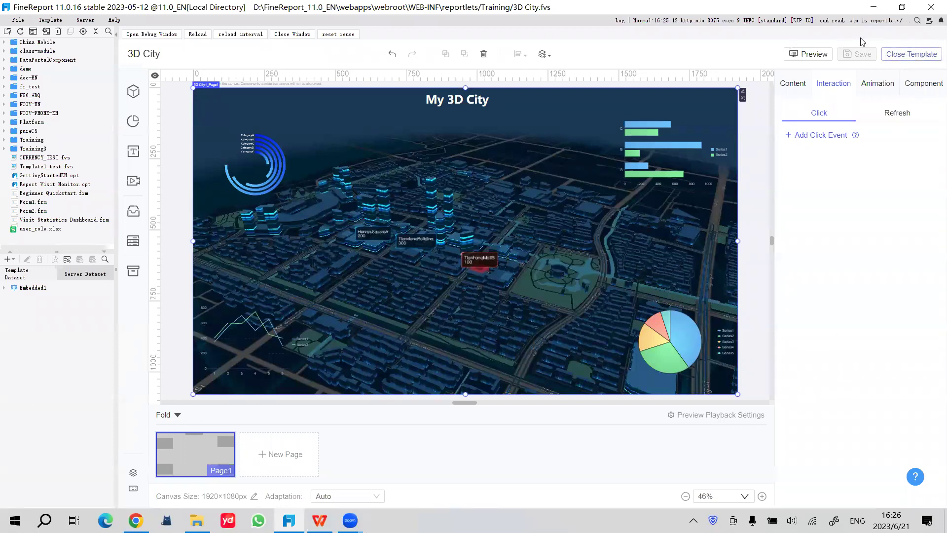
Close the 3D City template and start a new FVS report
left_click(908, 56)
left_click(208, 164)
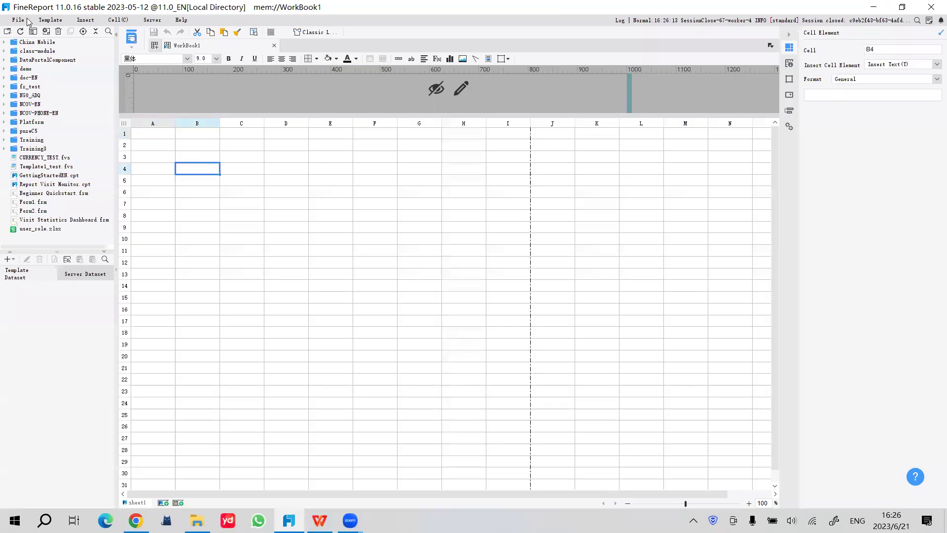
left_click(20, 21)
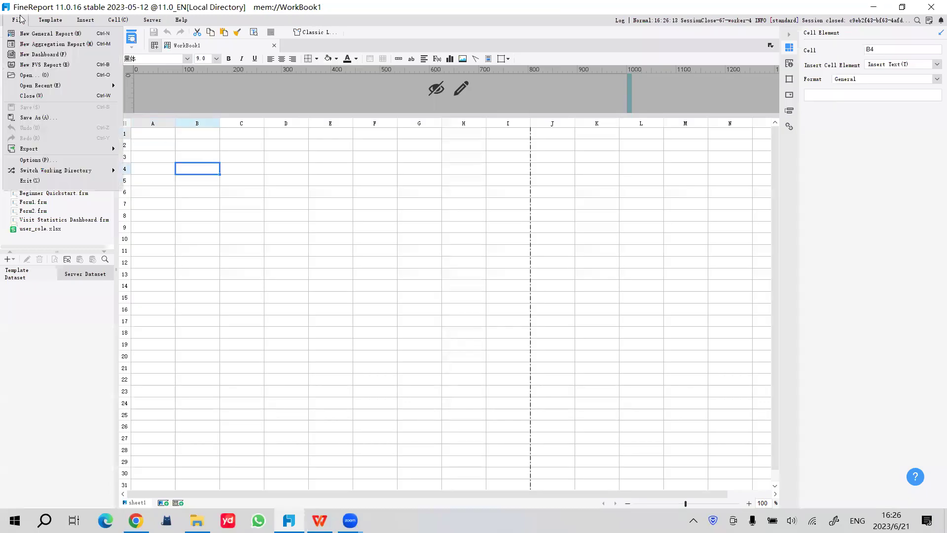
left_click(53, 67)
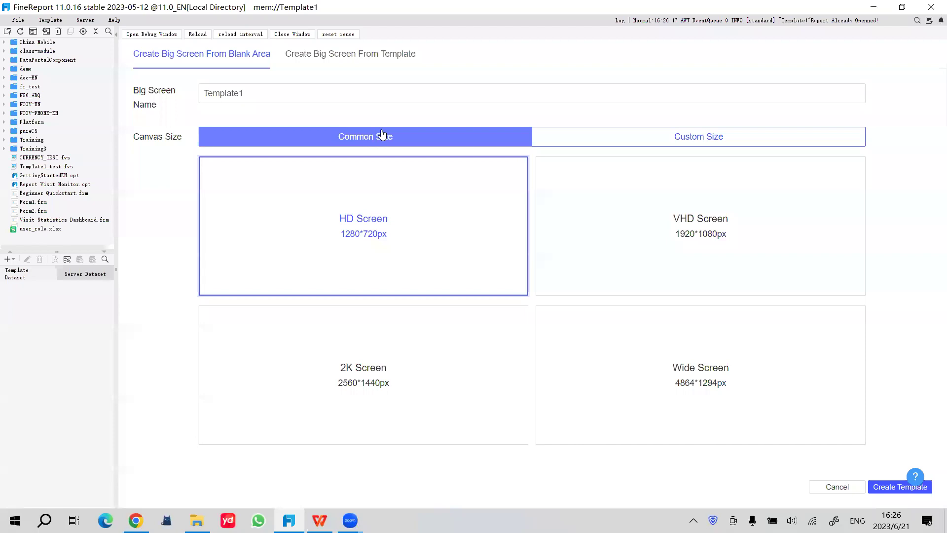
Name the new big screen Custom Model, choose the VHD Screen 1920*1080px canvas and create the template
left_click(653, 201)
left_click(253, 92)
left_click_drag(247, 93, 172, 93)
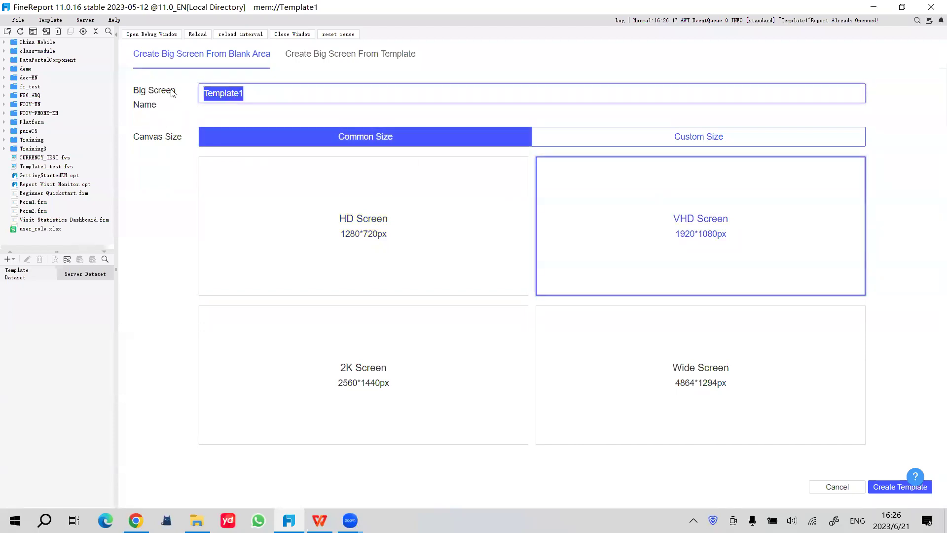
key("Caps_Lock")
type("C")
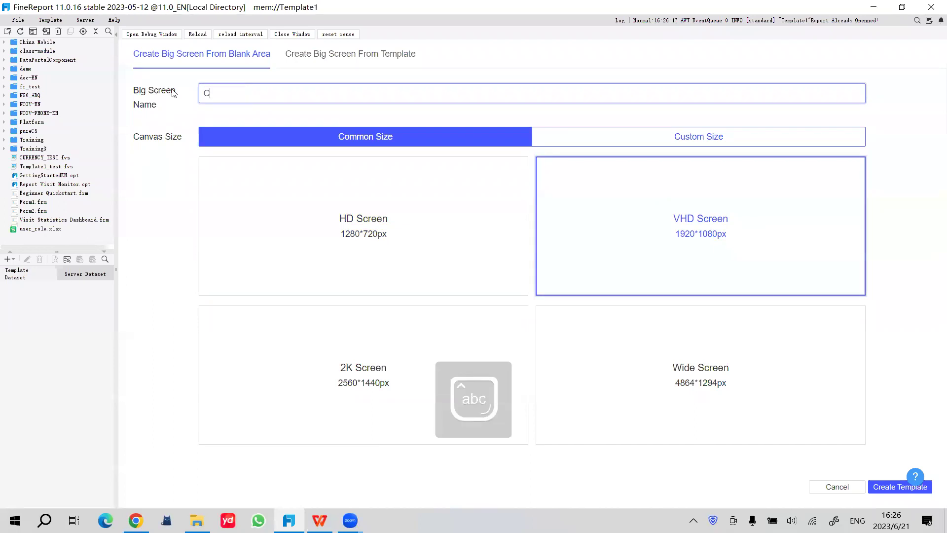
type("ustom")
key("Caps_Lock")
type("M")
key("Caps_Lock")
type("odel")
left_click(708, 230)
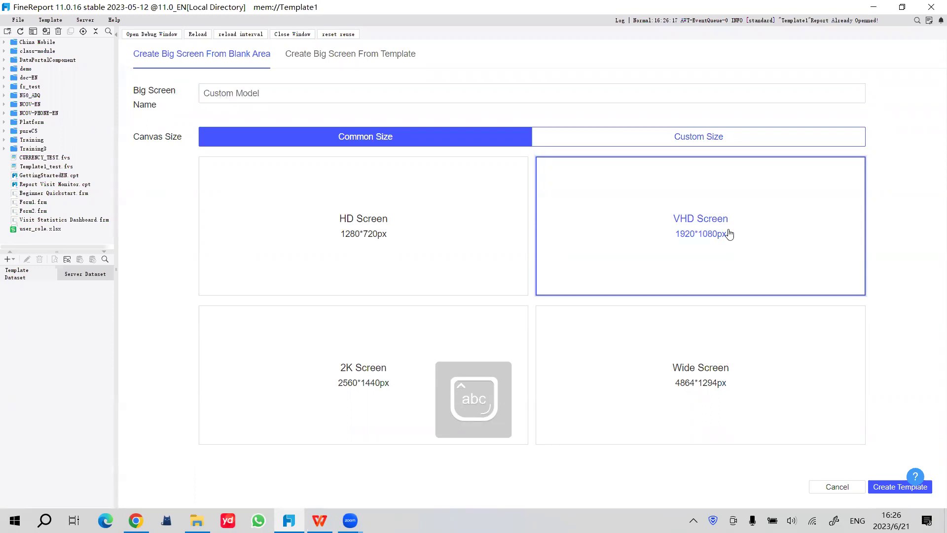
left_click(901, 487)
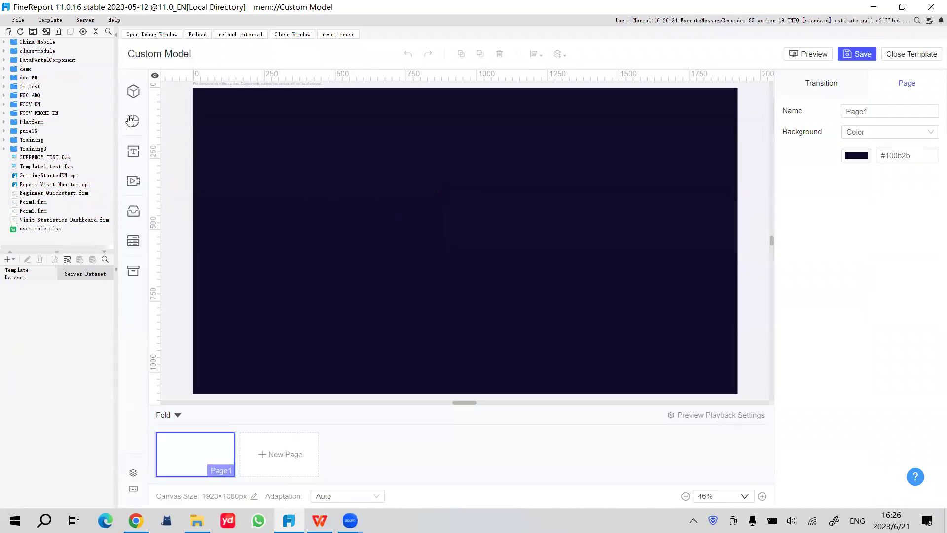
Add a custom model component to the page and enlarge it to fill the whole canvas
left_click(133, 91)
left_click_drag(245, 121, 364, 182)
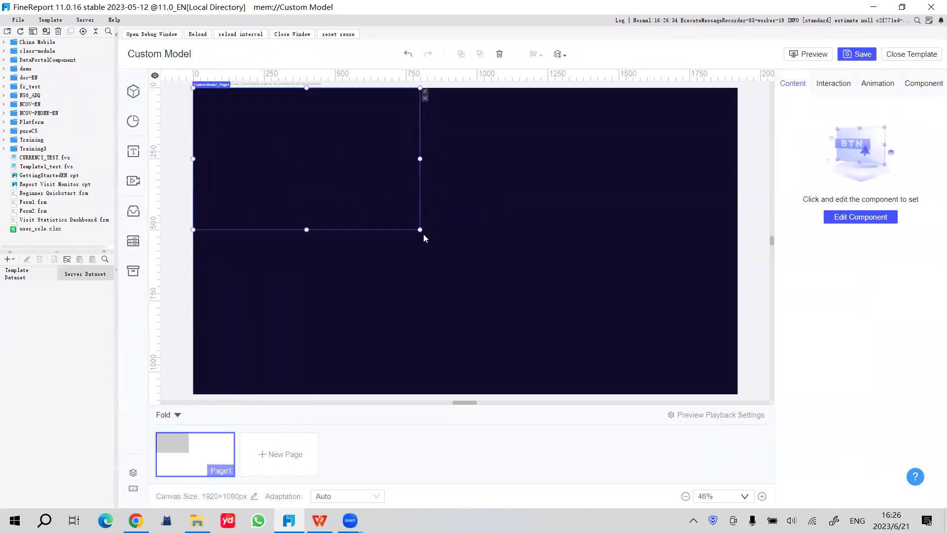
left_click_drag(421, 231, 709, 366)
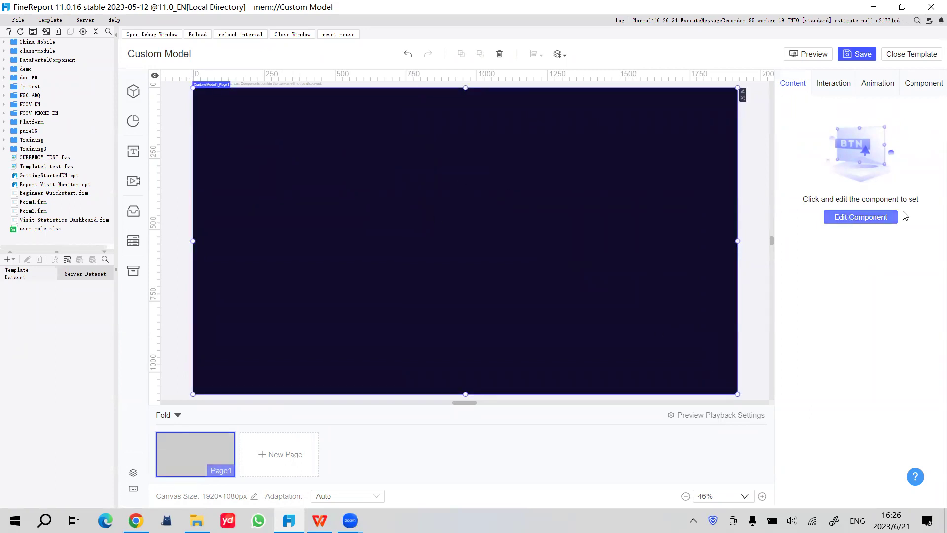
Open the custom model component for editing and generate an empty scene in Live Action Style
left_click(853, 217)
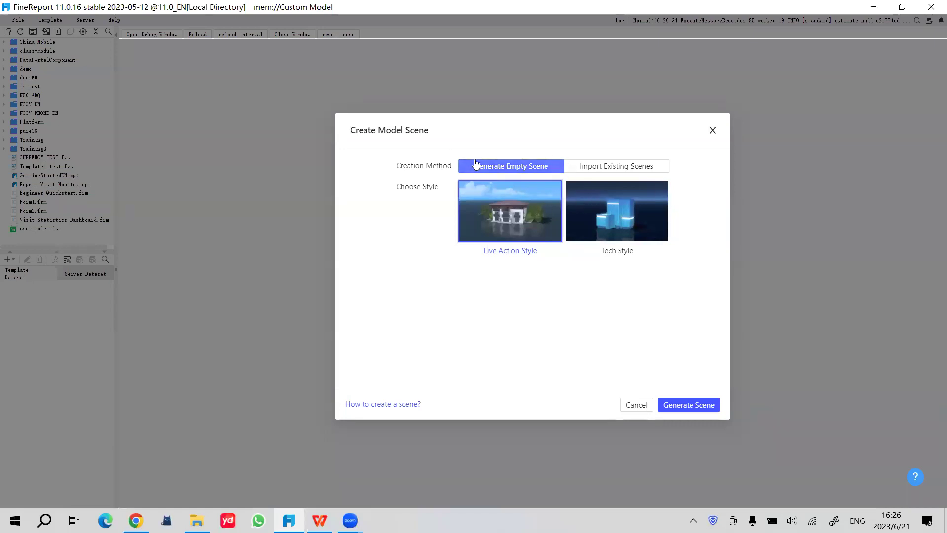
left_click(625, 170)
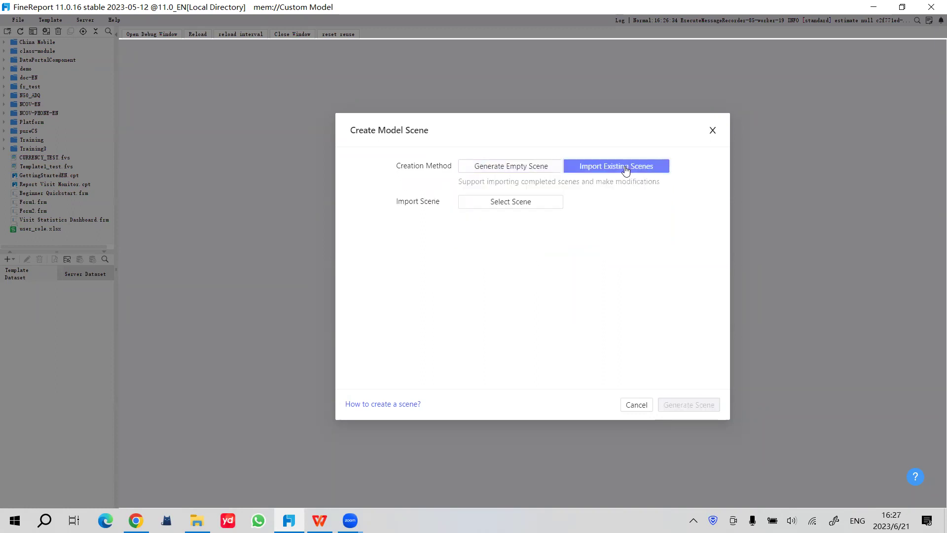
left_click(522, 168)
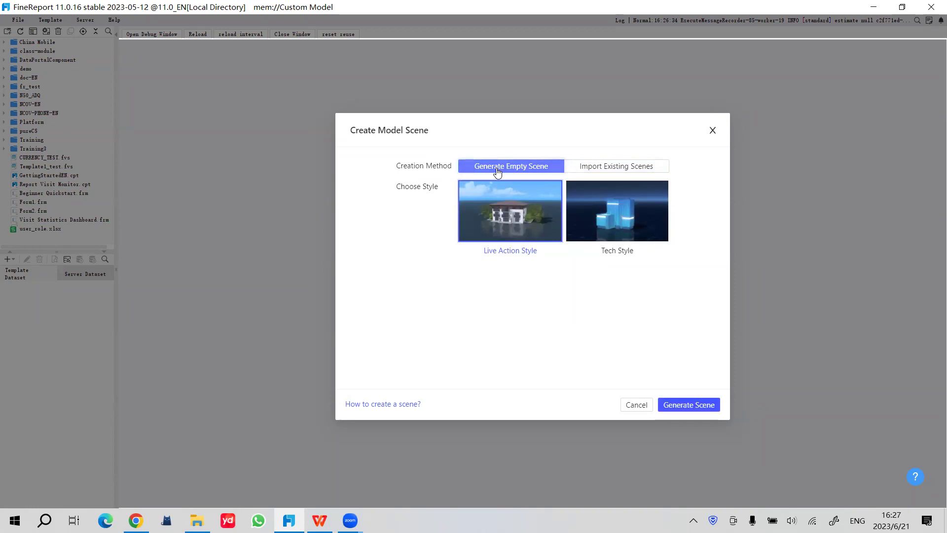
left_click(595, 223)
left_click(527, 216)
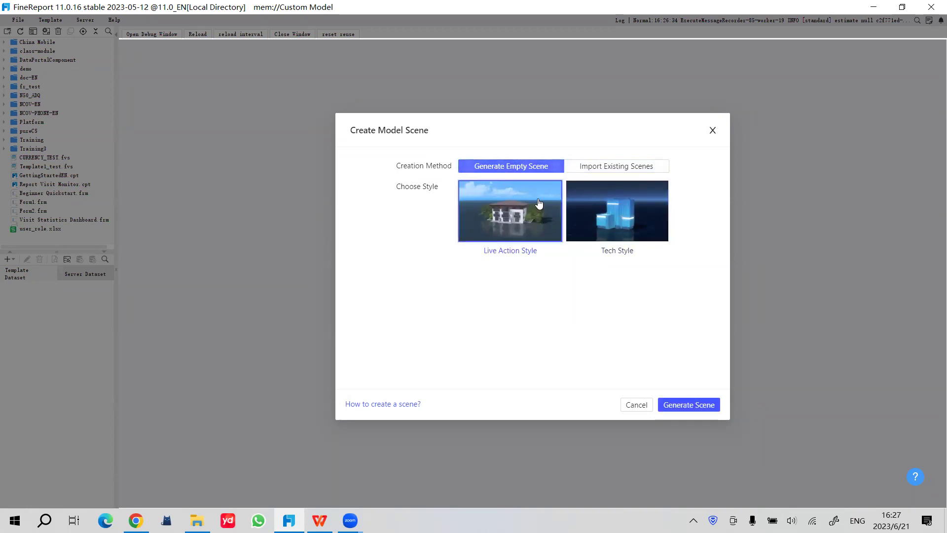
left_click(692, 406)
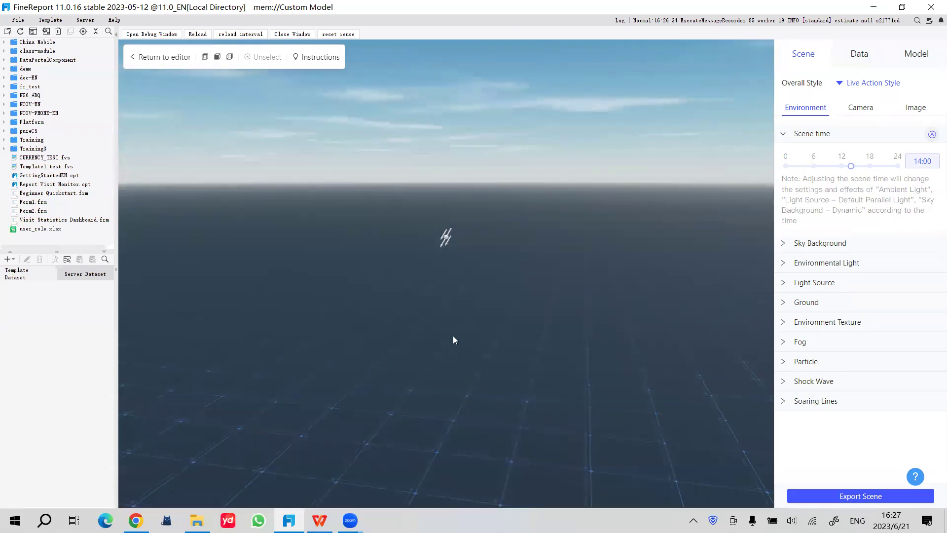
Set the scene time of the empty scene to 15:00
left_click_drag(454, 340, 401, 286)
left_click_drag(531, 182, 570, 212)
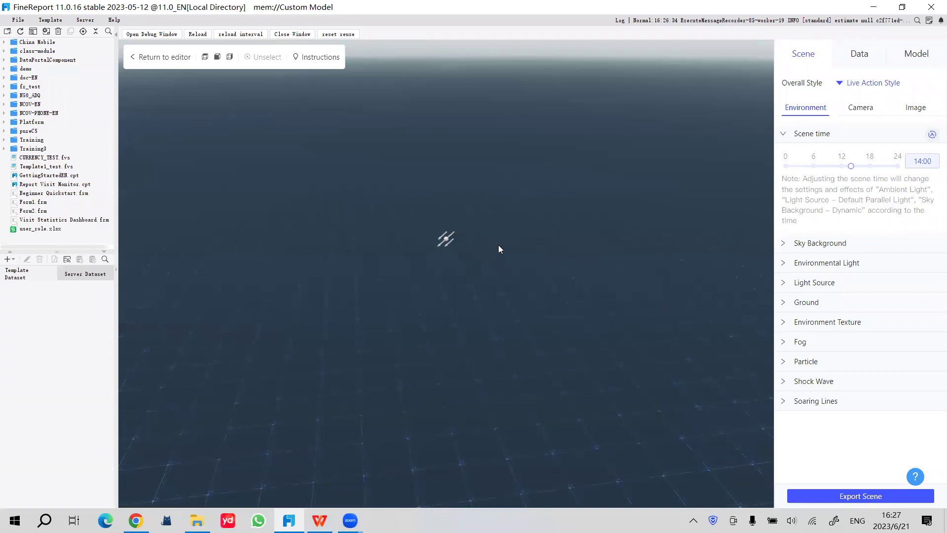
left_click_drag(472, 301, 479, 194)
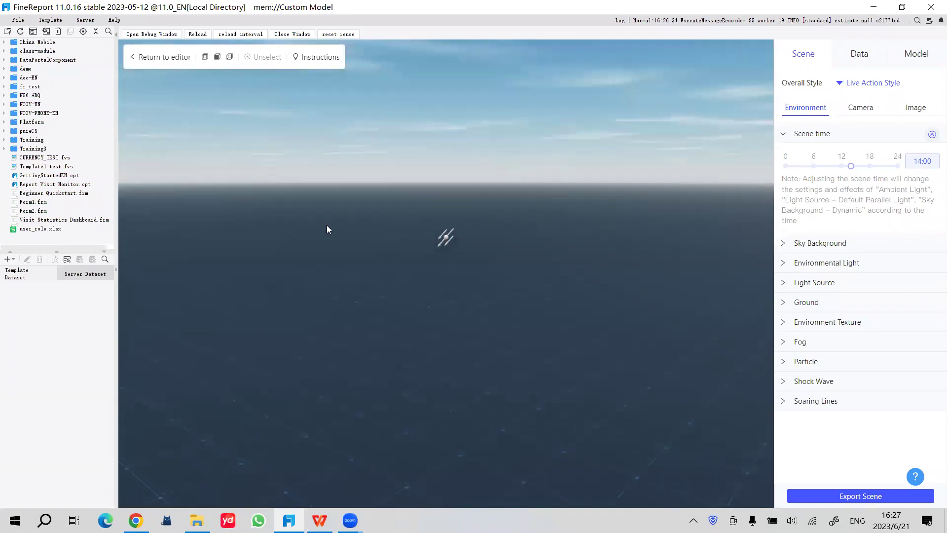
left_click_drag(327, 229, 478, 242)
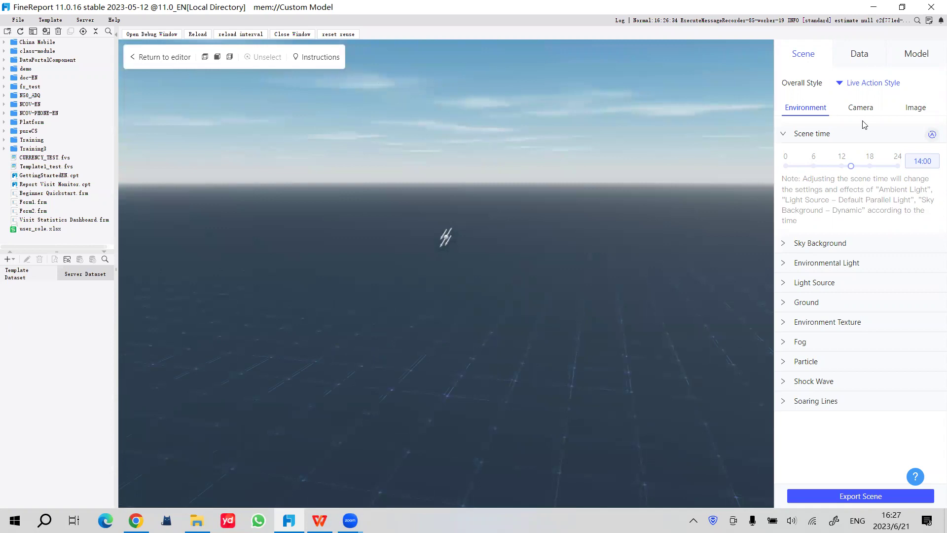
mouse_move(852, 166)
left_mouse_down()
mouse_move(825, 167)
mouse_move(863, 167)
mouse_move(798, 168)
mouse_move(854, 169)
left_mouse_up()
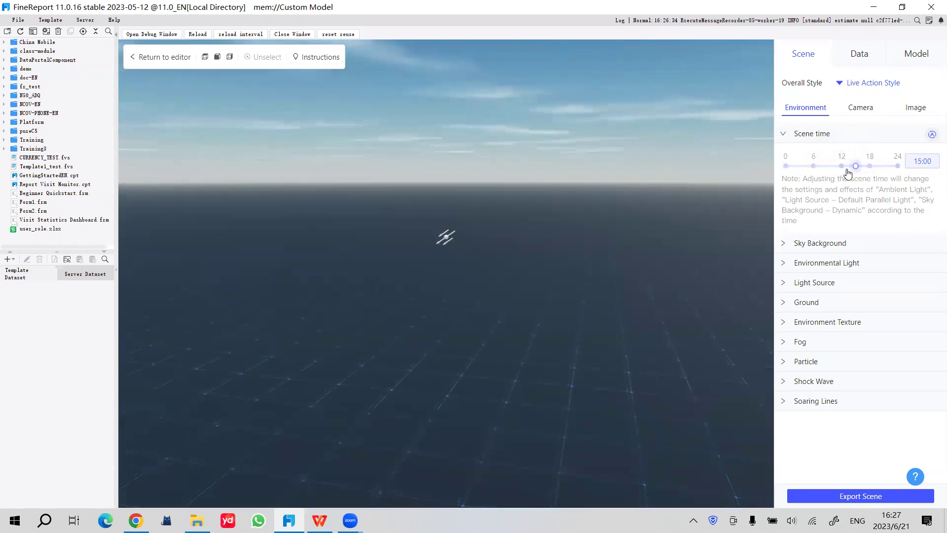
left_click_drag(543, 255, 489, 301)
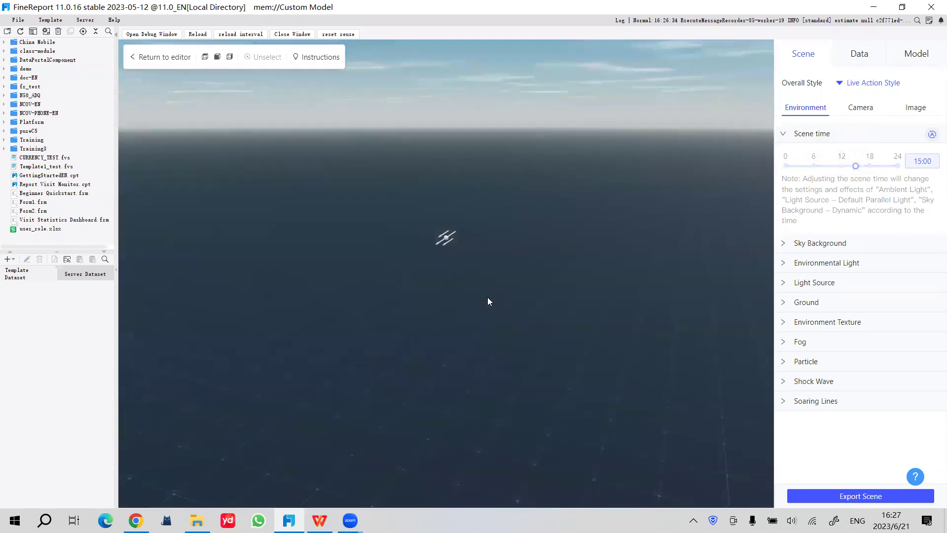
Switch the sky background to Static and set its type to Sky Box
left_click(826, 134)
left_click(799, 155)
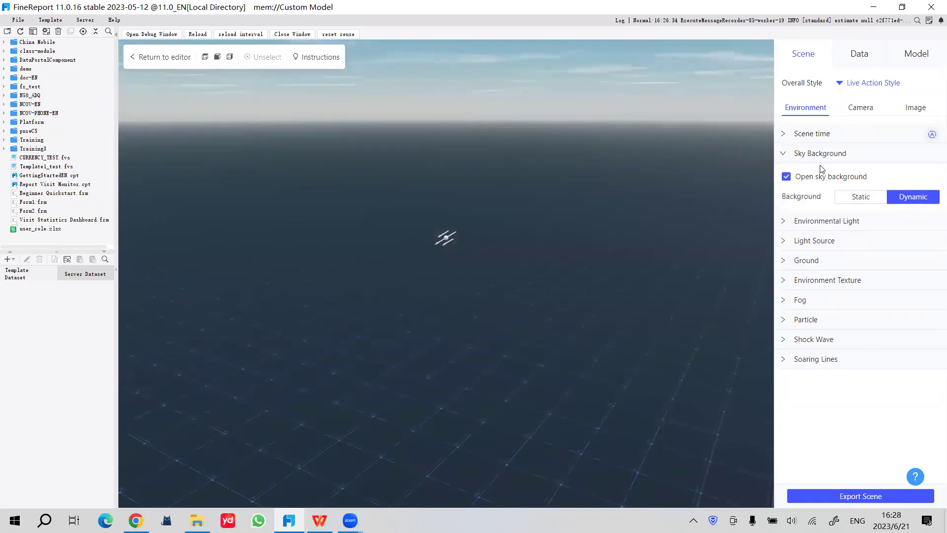
left_click(861, 196)
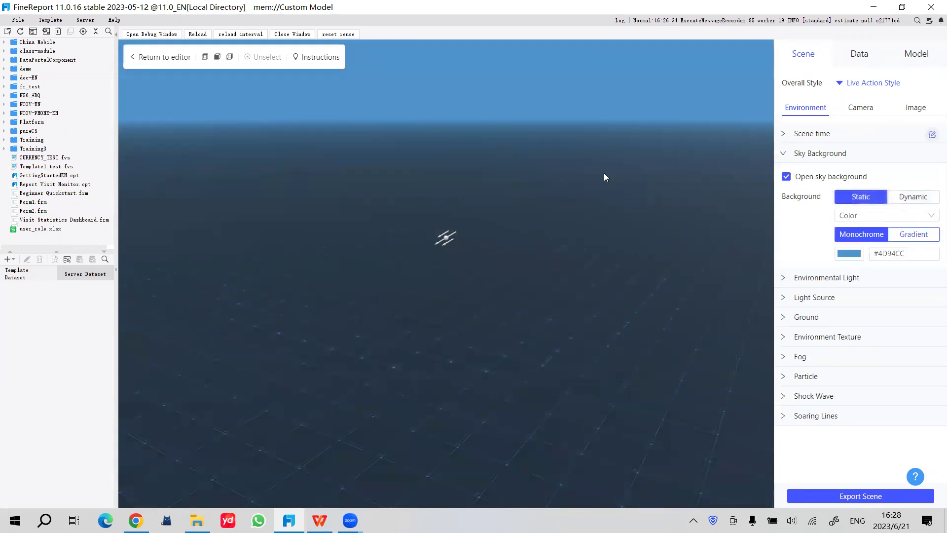
left_click(862, 217)
left_click(868, 237)
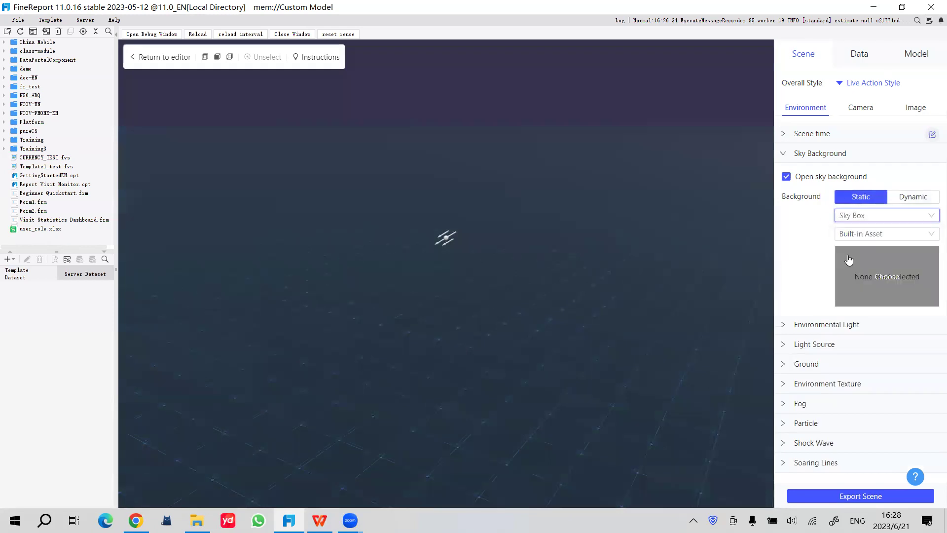
Try several built-in sky boxes for the static sky background and apply the cloudless bright blue one
left_click(892, 238)
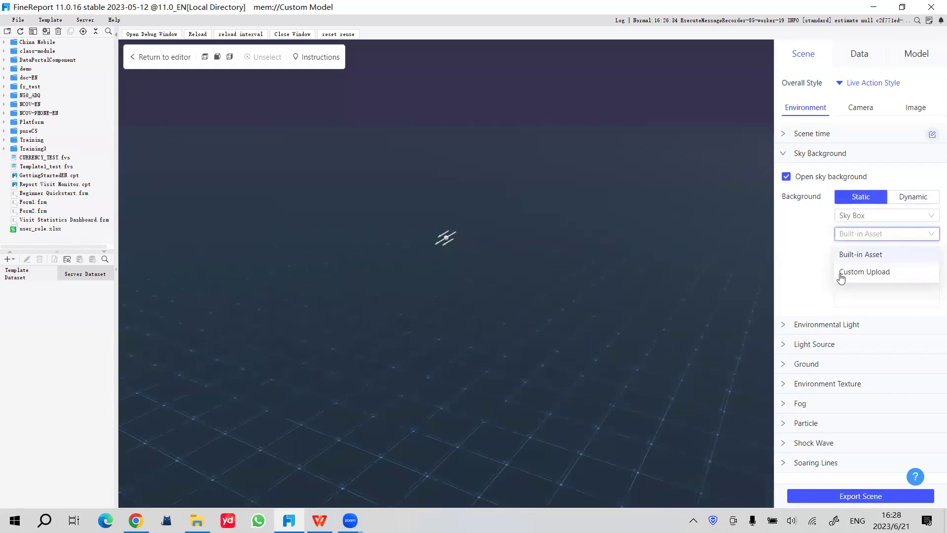
left_click(883, 273)
left_click(815, 153)
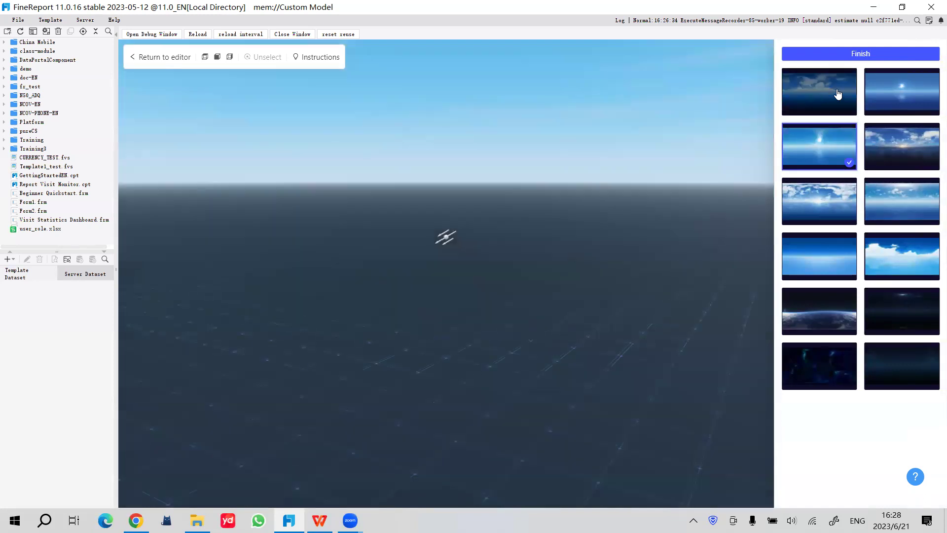
left_click(837, 93)
left_click(902, 94)
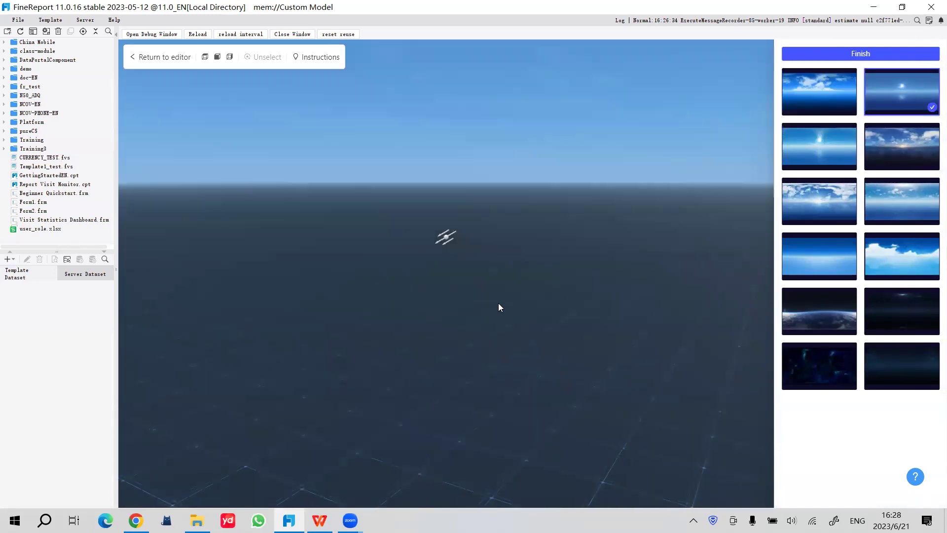
left_click(901, 148)
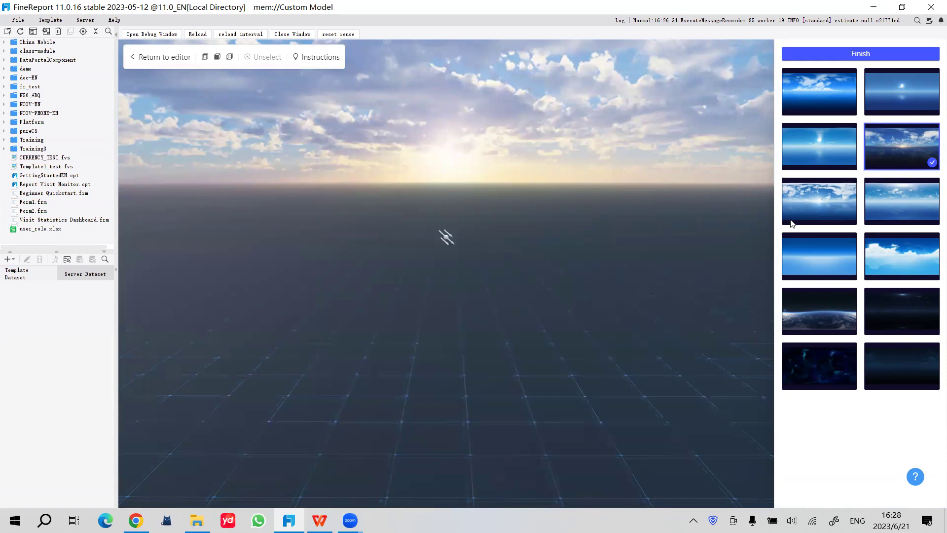
left_click(828, 213)
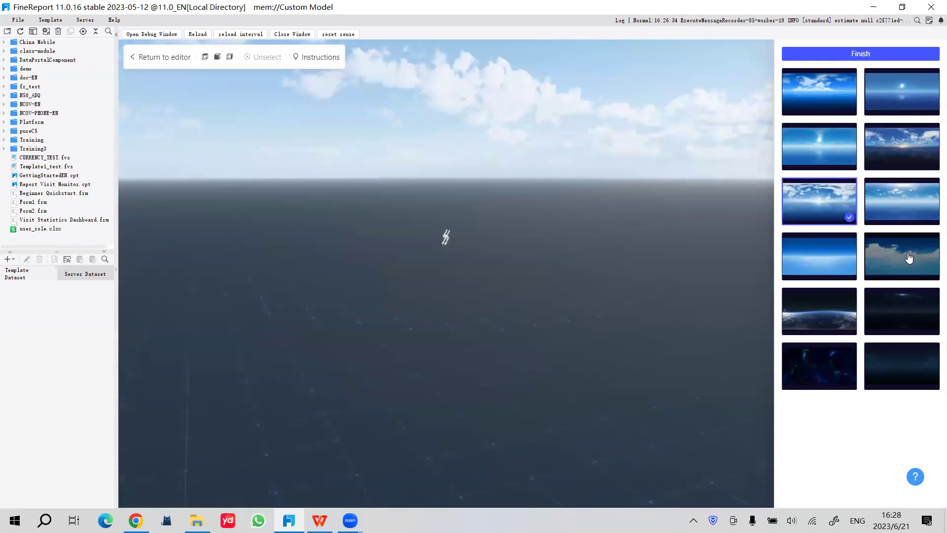
left_click(903, 256)
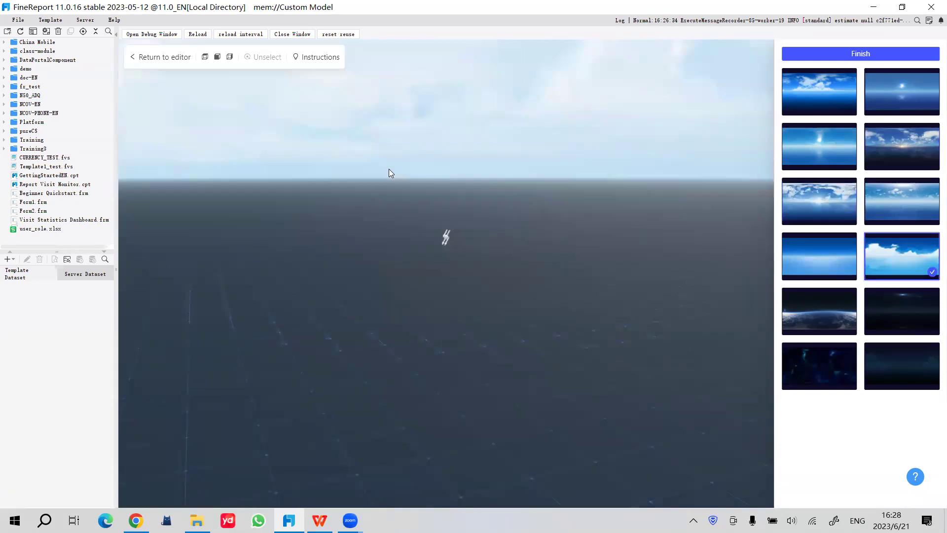
left_click(812, 328)
left_click(836, 239)
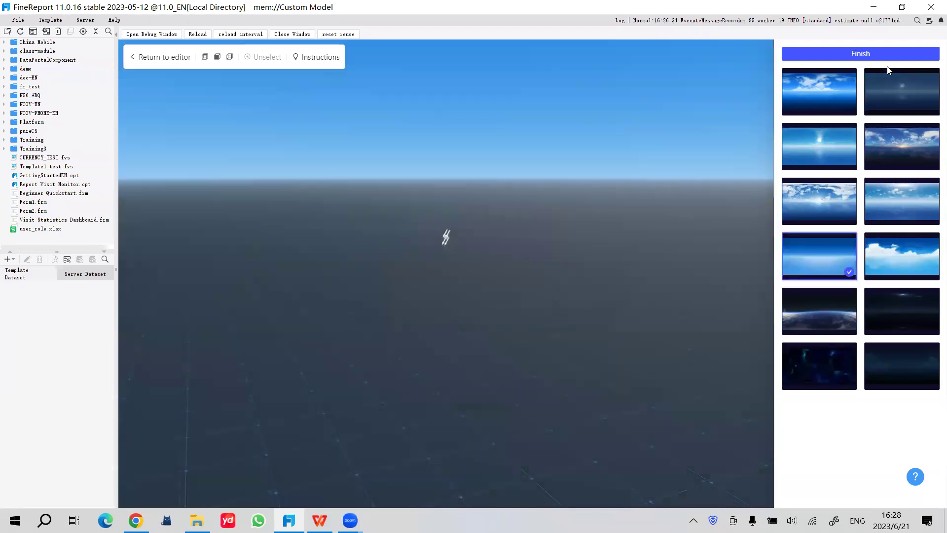
left_click(860, 54)
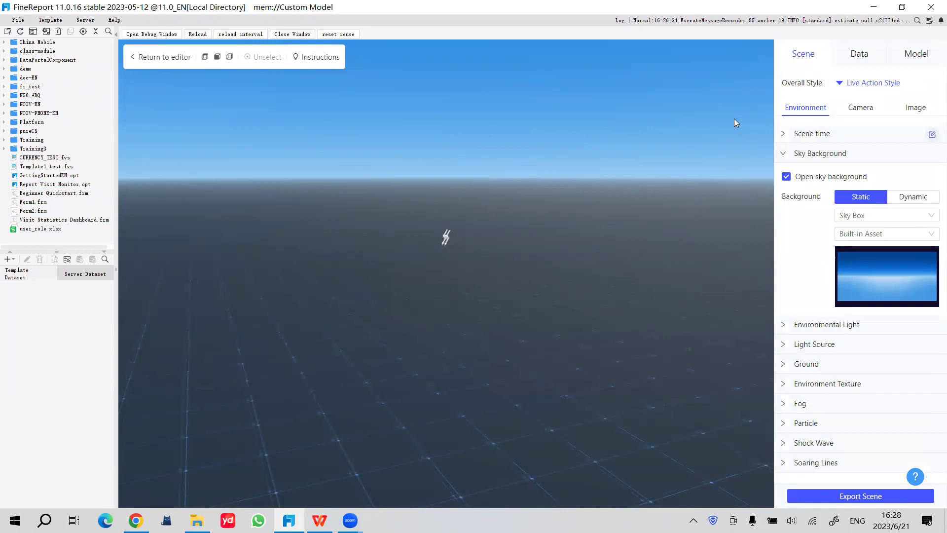
Open the model library for adding a model, then switch to File Explorer and copy the path of the TEST_MATERIALS folder
left_click(916, 55)
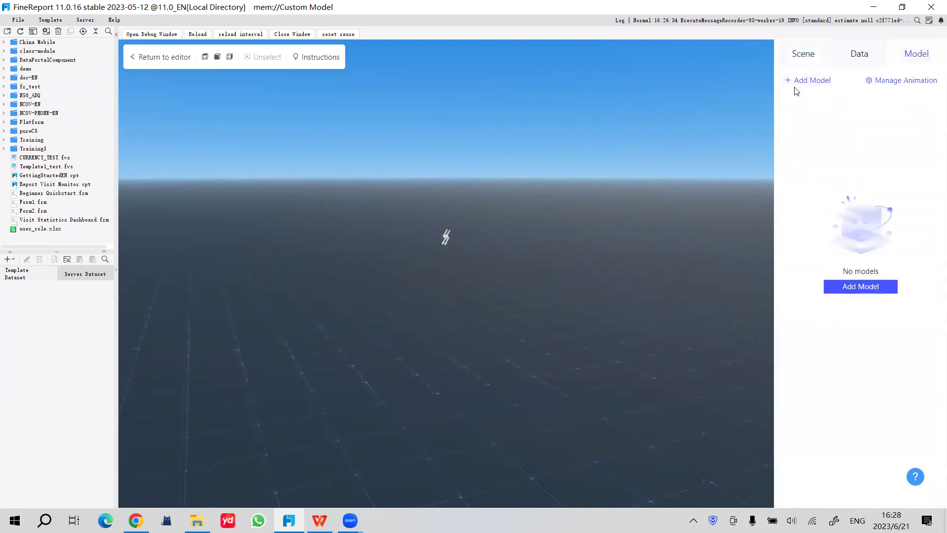
left_click(809, 80)
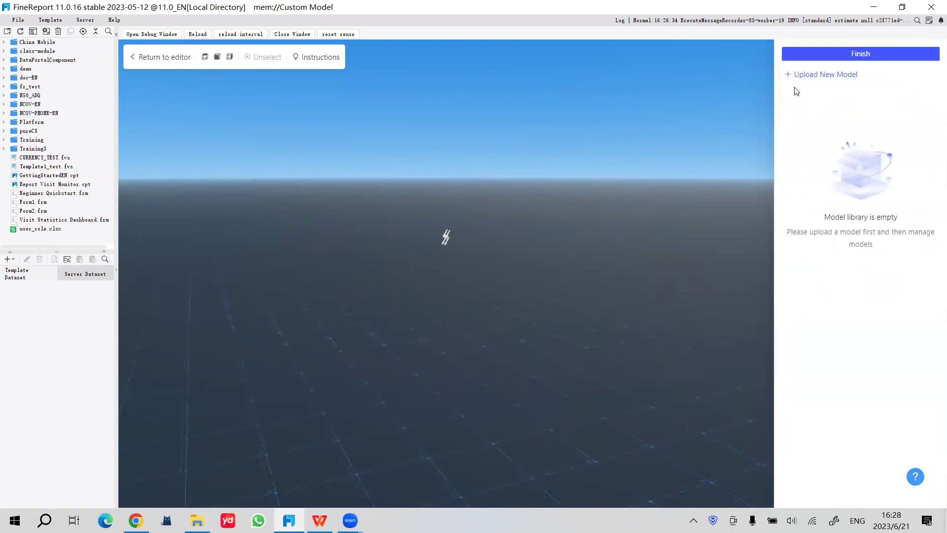
left_click(197, 521)
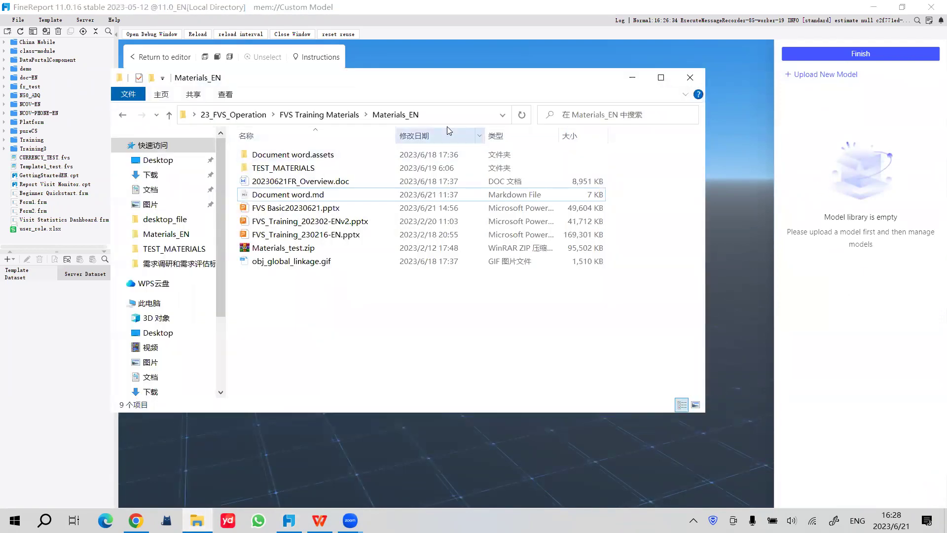
double_click(306, 168)
left_click(441, 115)
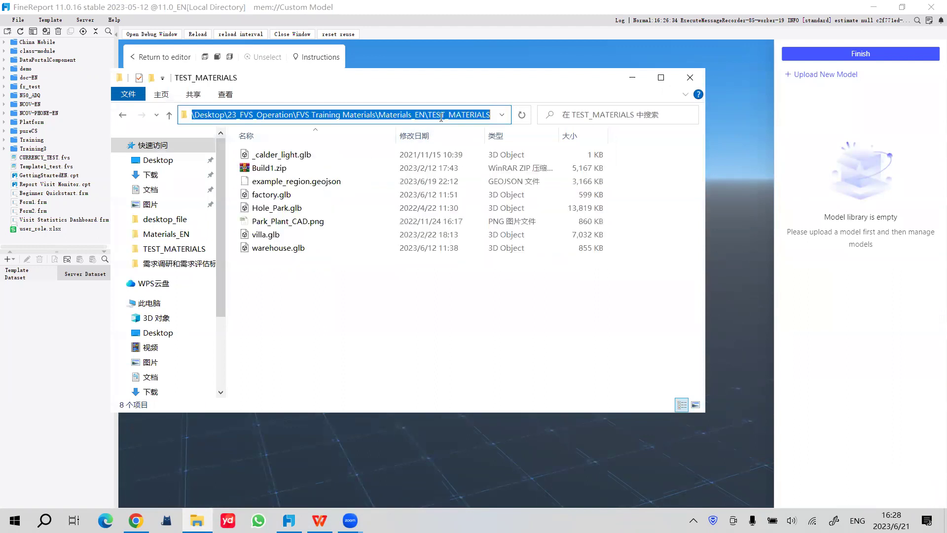
Upload villa.glb from the TEST_MATERIALS folder as a new model in the model library
left_click(802, 74)
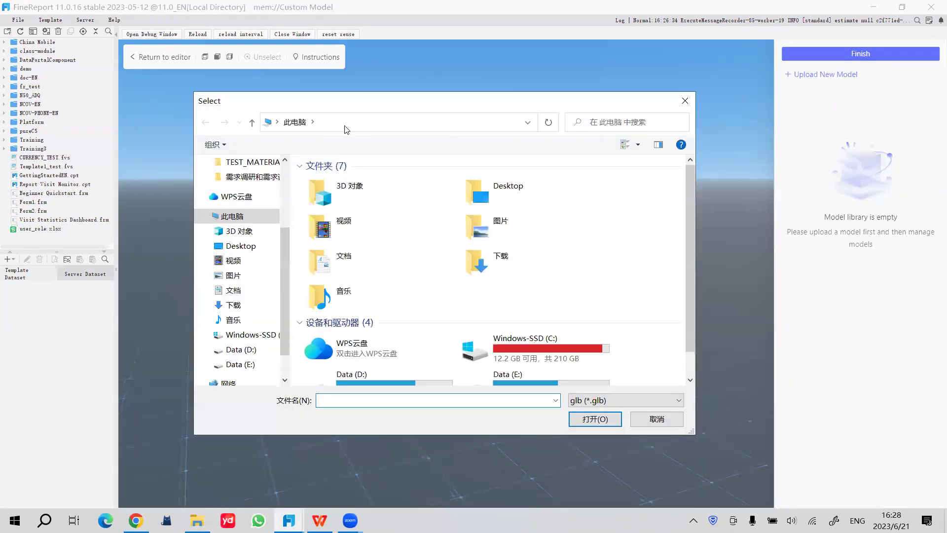
left_click(345, 126)
type("D:\\Operations\\FRS Training Materials\\Materials_EN\\TEST_MATERIALS")
key("Return")
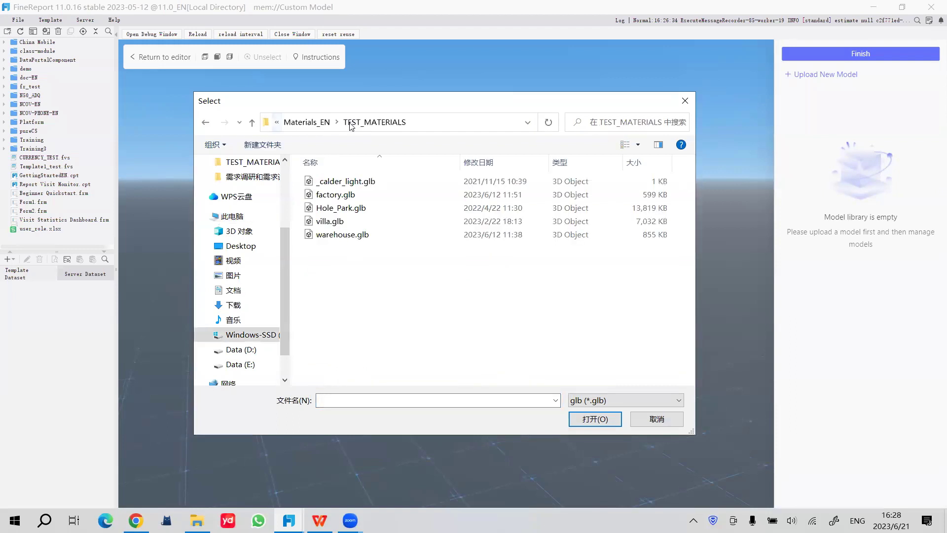
left_click(365, 220)
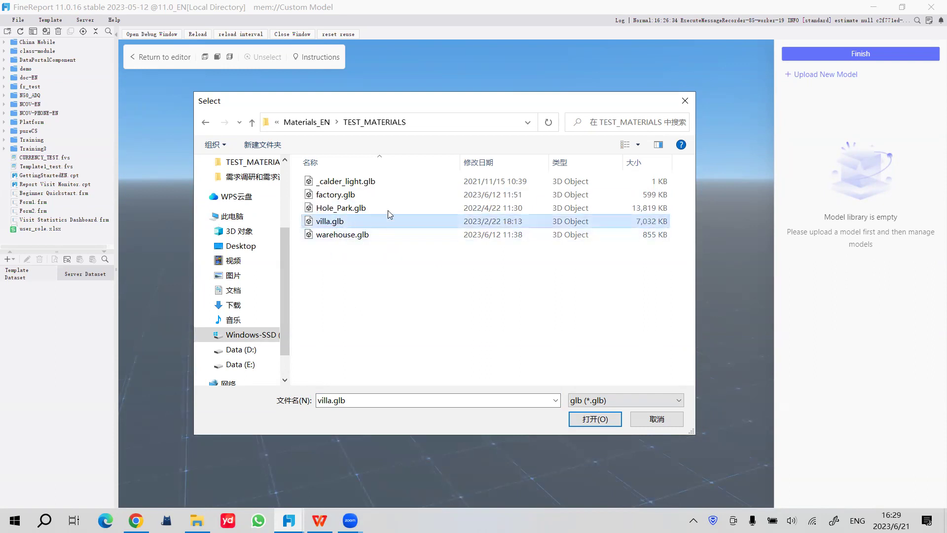
left_click_drag(459, 163, 472, 162)
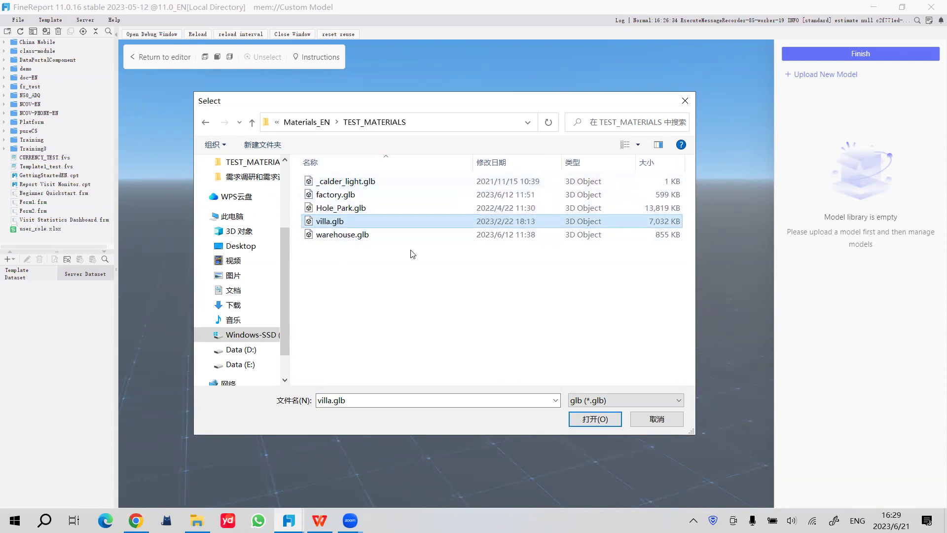
left_click(595, 419)
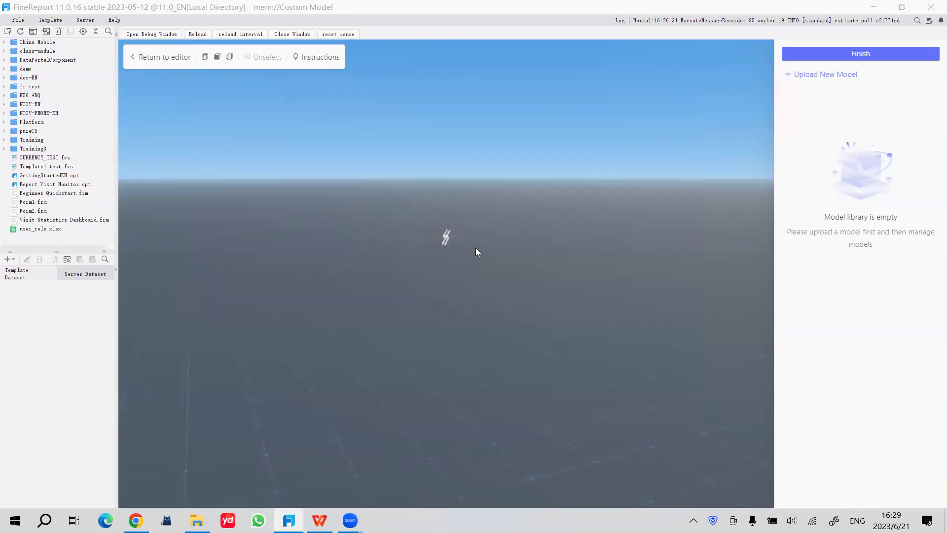
scroll(485, 286, "down", 4)
scroll(463, 310, "up", 4)
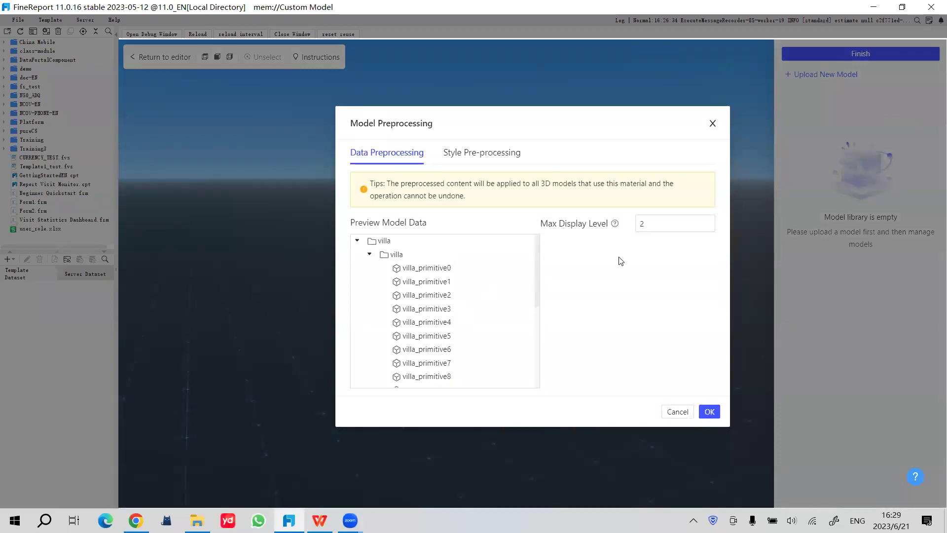
Set the villa model's Max Display Level to 1 and accept the model preprocessing
left_click(708, 220)
left_click(709, 228)
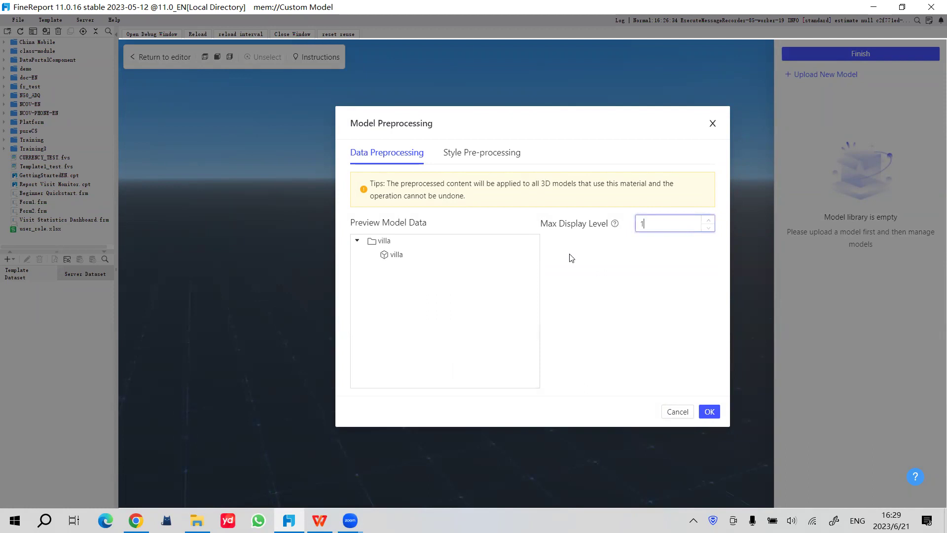
left_click(709, 221)
left_click(709, 228)
left_click(710, 412)
Add the villa.glb model from the library to the scene and inspect its balcony facade up close
left_click(829, 127)
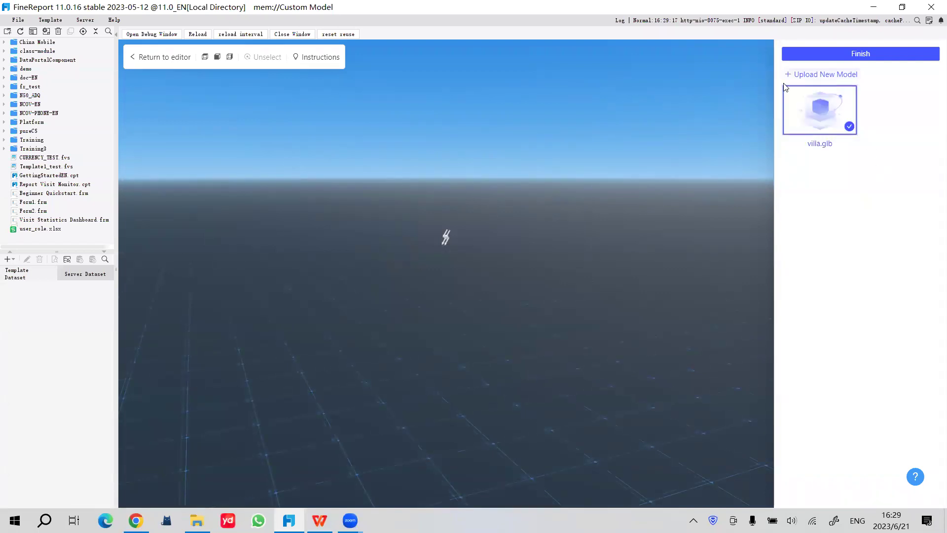
left_click(872, 56)
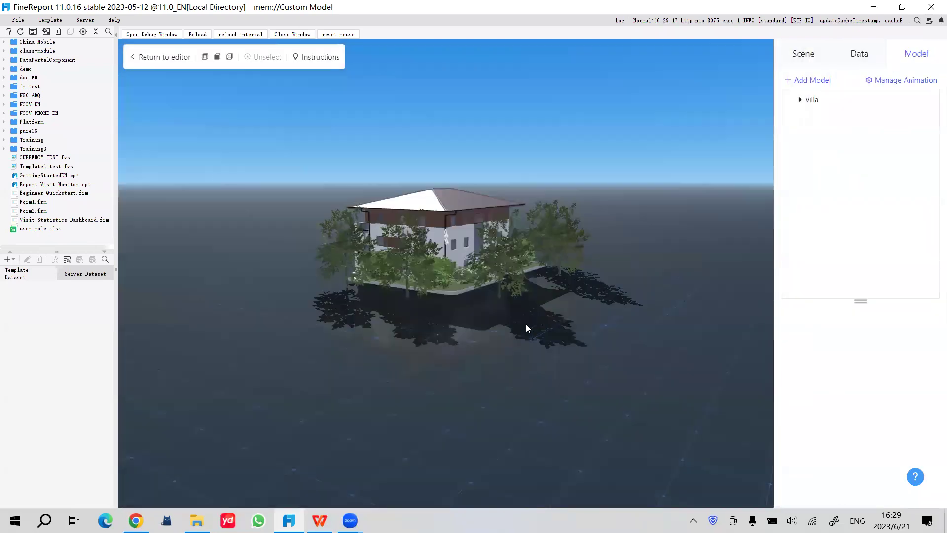
left_click_drag(510, 320, 579, 294)
left_click_drag(478, 281, 536, 254)
scroll(537, 255, "up", 5)
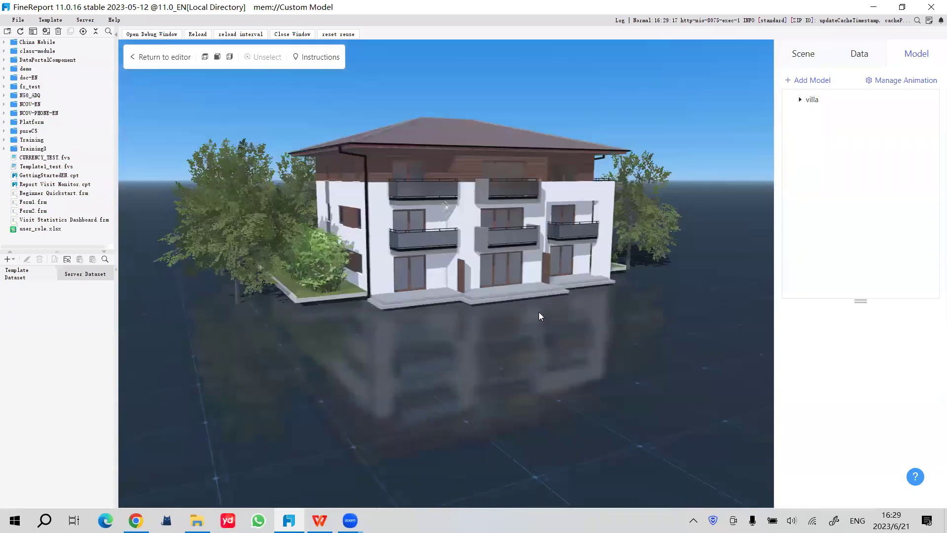
left_click_drag(539, 312, 610, 289)
Try a scene time of 14:00 on the villa scene, then set it to 10:00
left_click(804, 51)
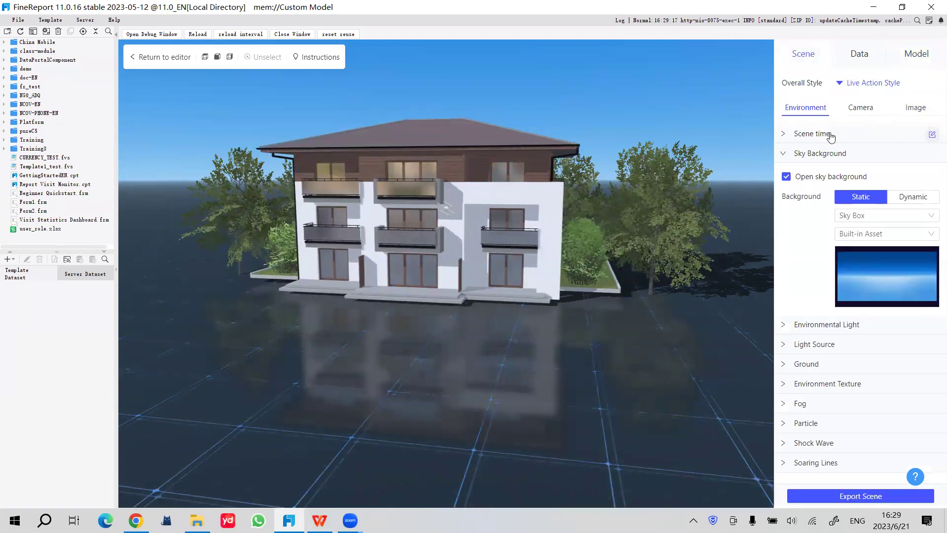
left_click(805, 132)
mouse_move(853, 171)
left_mouse_down()
mouse_move(878, 168)
mouse_move(844, 170)
mouse_move(854, 171)
left_mouse_up()
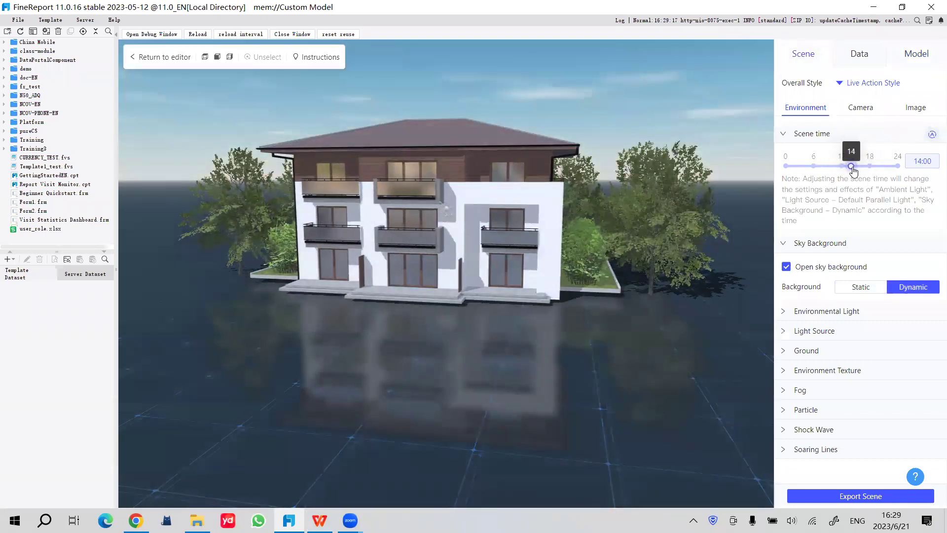
left_click_drag(414, 348, 506, 335)
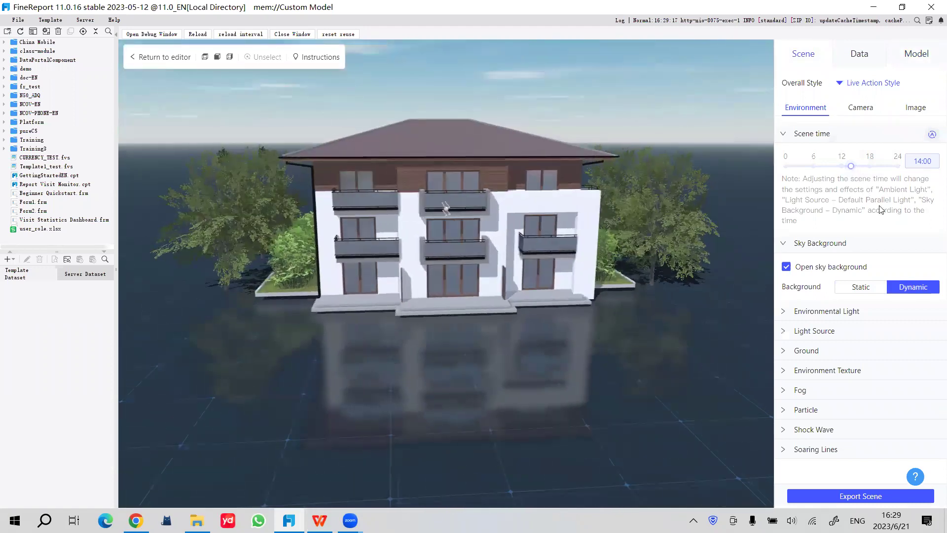
mouse_move(848, 170)
left_mouse_down()
mouse_move(878, 168)
mouse_move(811, 167)
mouse_move(871, 168)
mouse_move(835, 169)
left_mouse_up()
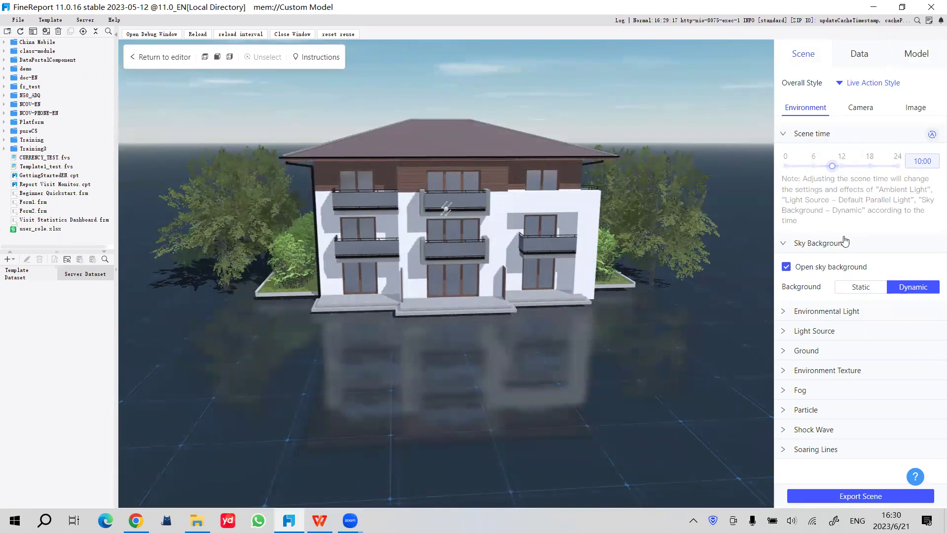
left_click(838, 134)
Switch the sky background back to Static and change its type from Color to Sky Box
left_click(866, 203)
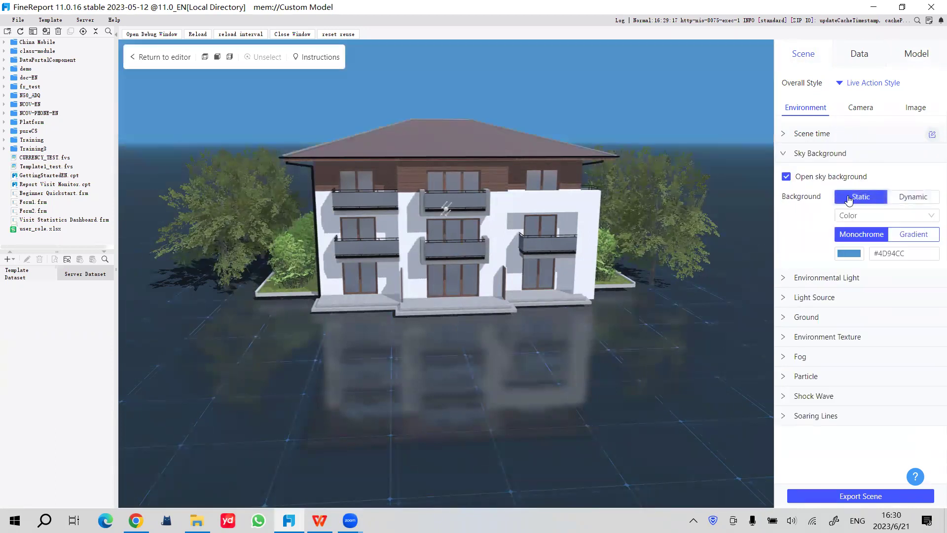
left_click(869, 218)
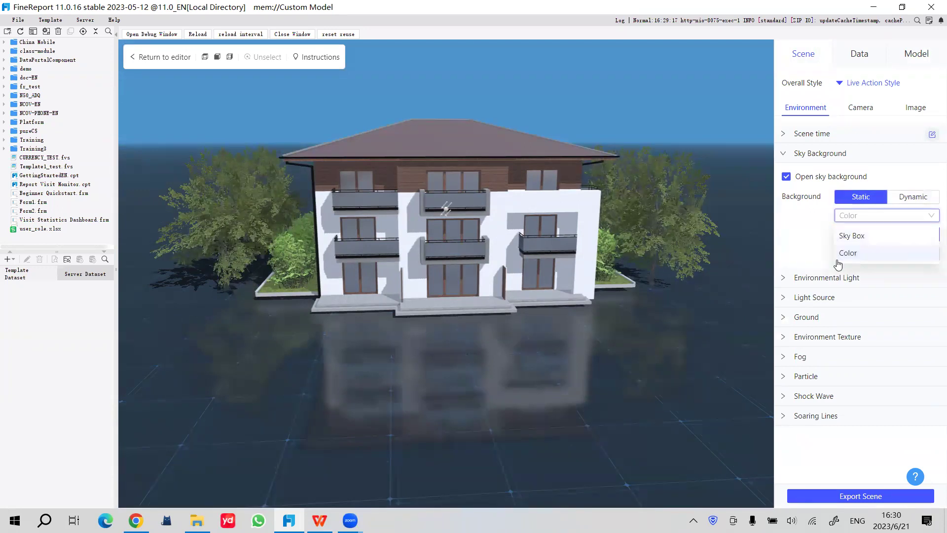
left_click(866, 237)
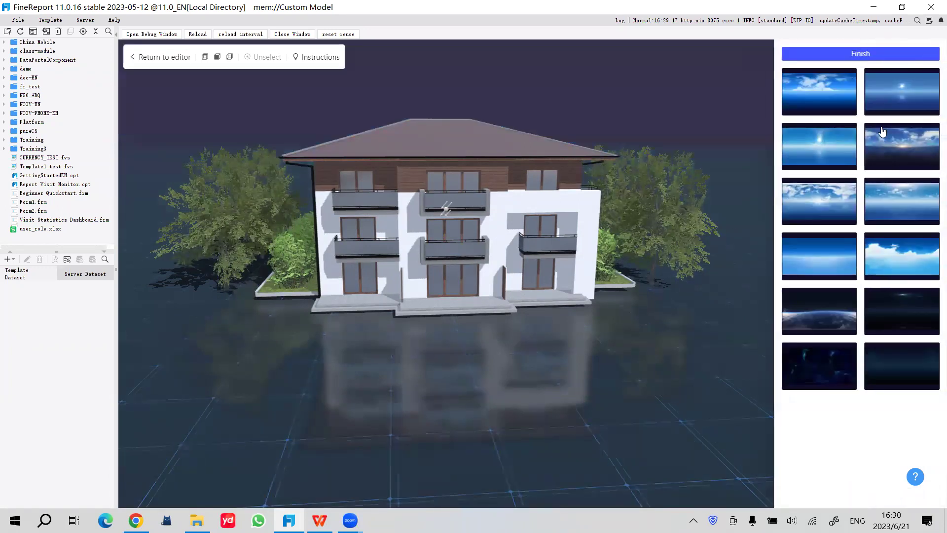
Compare several built-in sky boxes around the villa and apply the cloudless bright blue gradient sky
left_click(821, 104)
left_click_drag(602, 306, 522, 316)
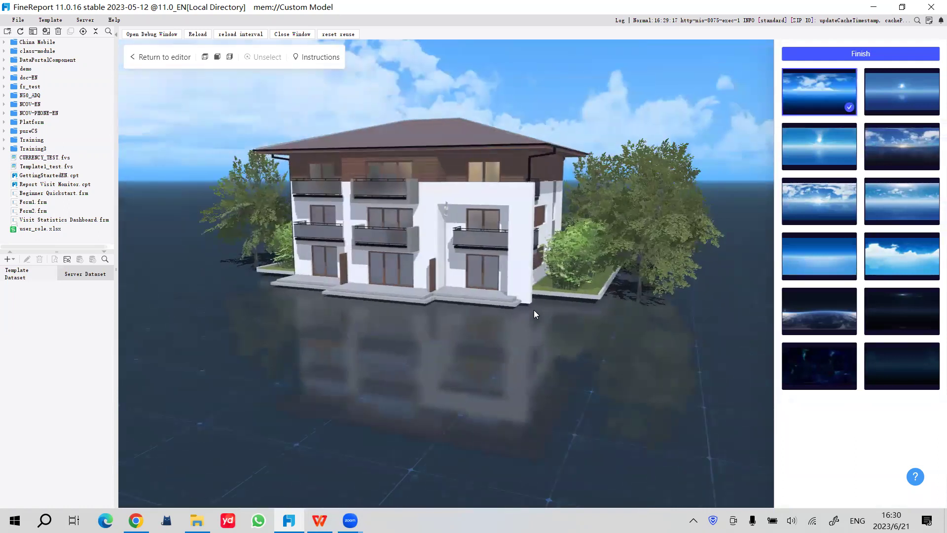
left_click(883, 106)
left_click_drag(571, 294, 524, 349)
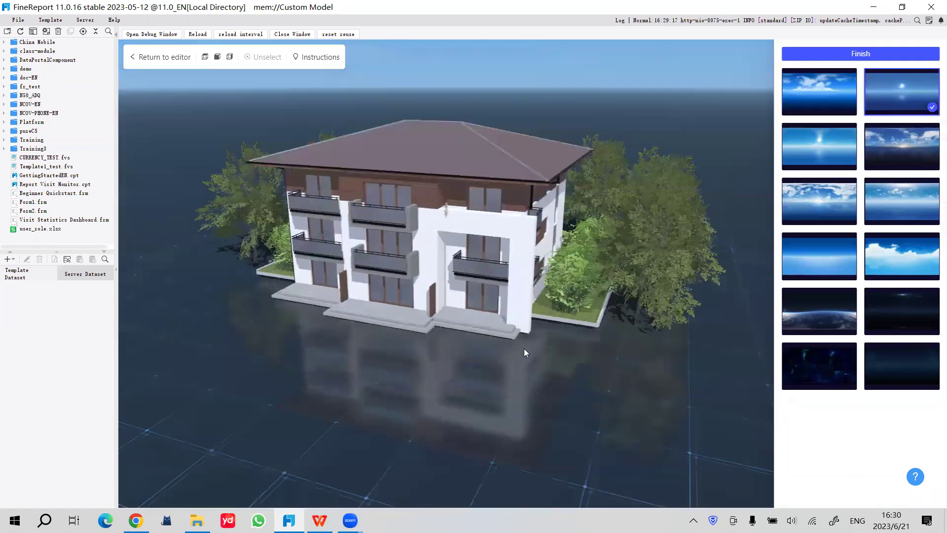
left_click(900, 145)
left_click(834, 212)
left_click(936, 202)
left_click_drag(519, 365, 544, 368)
left_click(841, 262)
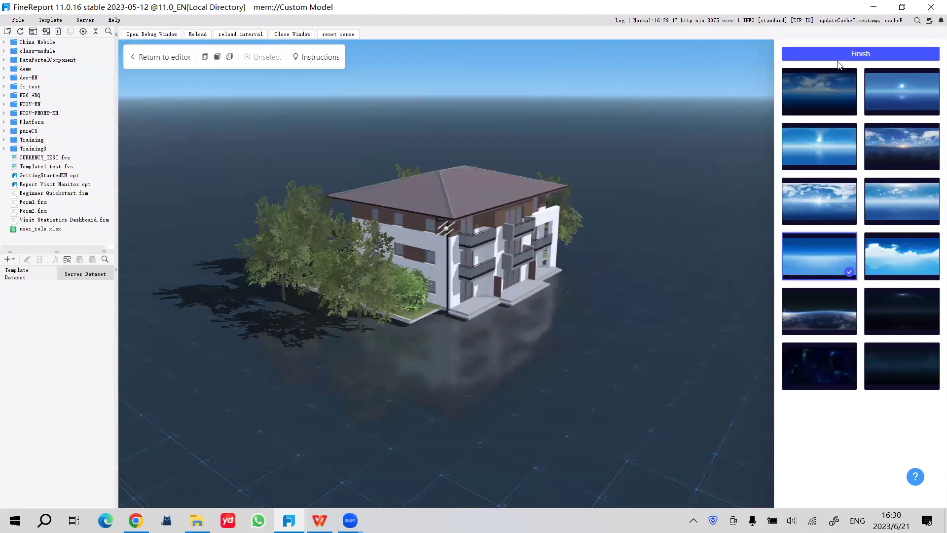
left_click(871, 53)
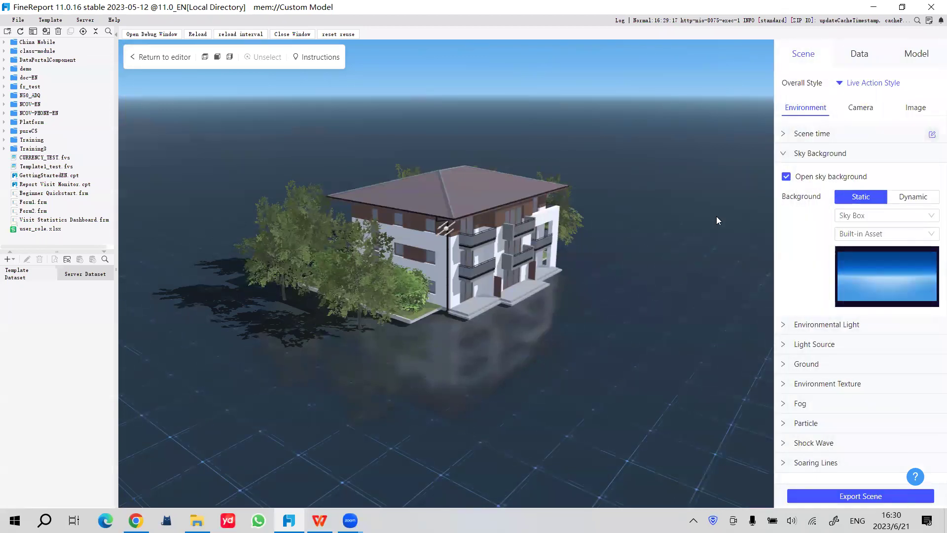
Set the scene's environmental light strength to 10
left_click(833, 156)
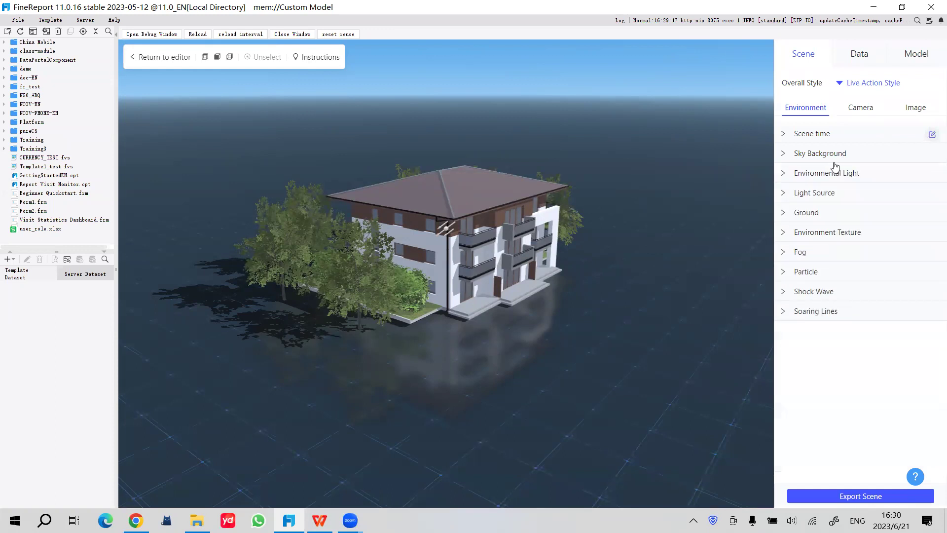
left_click(840, 175)
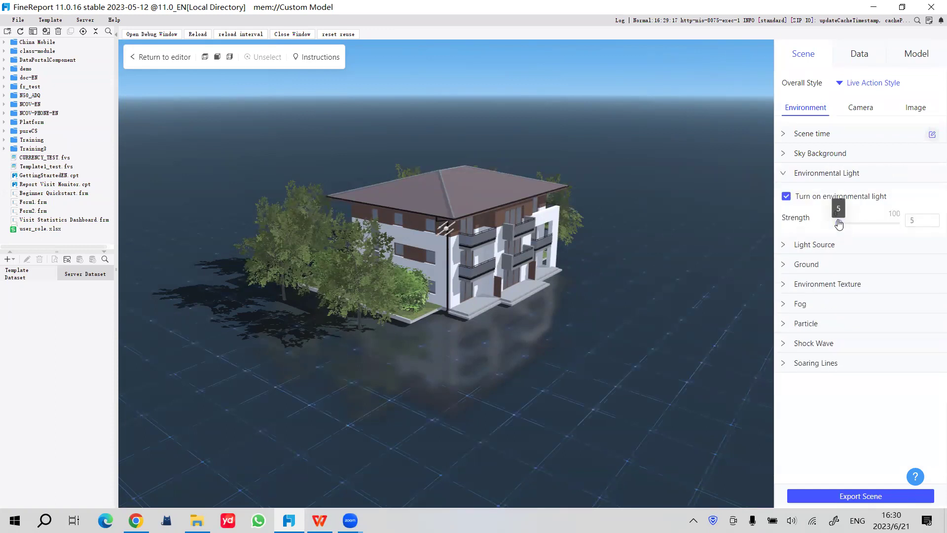
mouse_move(843, 227)
left_mouse_down()
mouse_move(897, 226)
mouse_move(843, 224)
left_mouse_up()
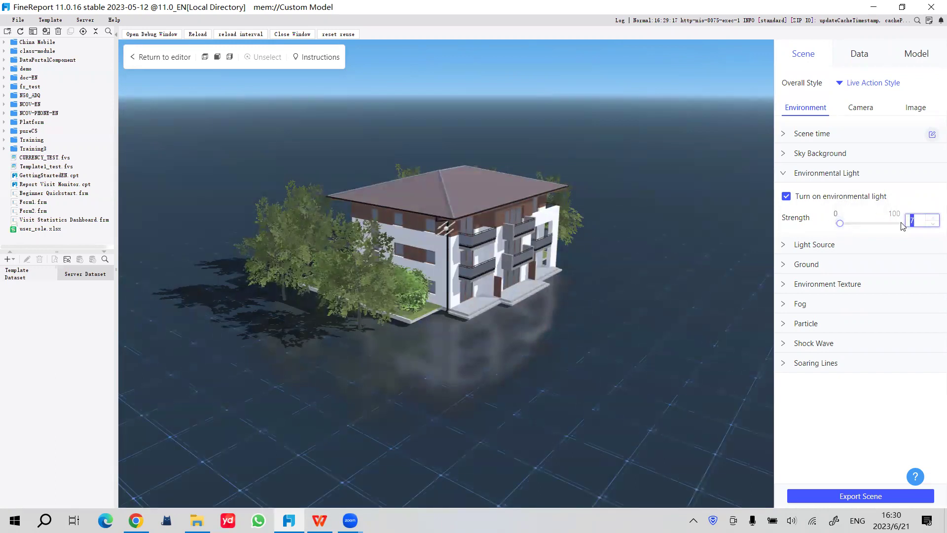
type("0")
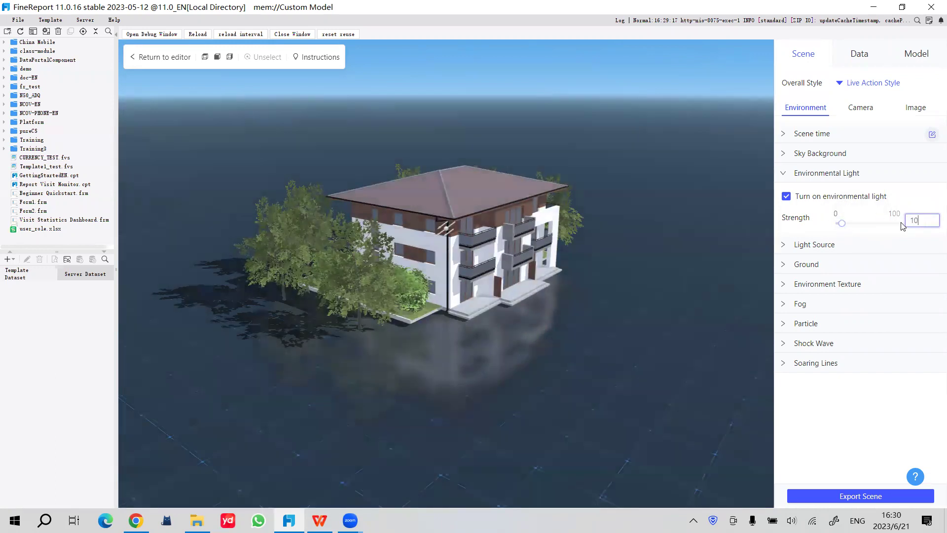
left_click(833, 180)
Try the light source's Medium and High projection quality on the villa's shadows, then return it to Low
left_click(827, 195)
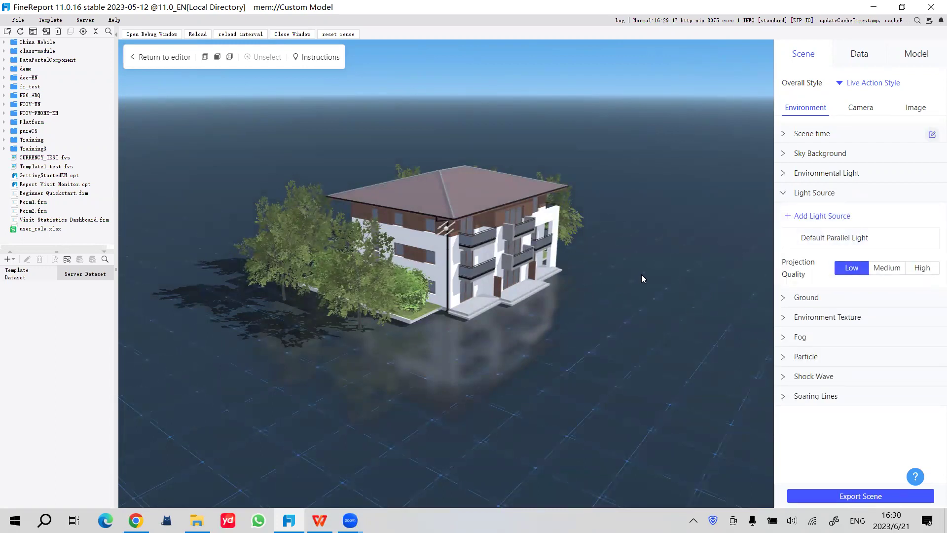
left_click_drag(641, 274, 566, 291)
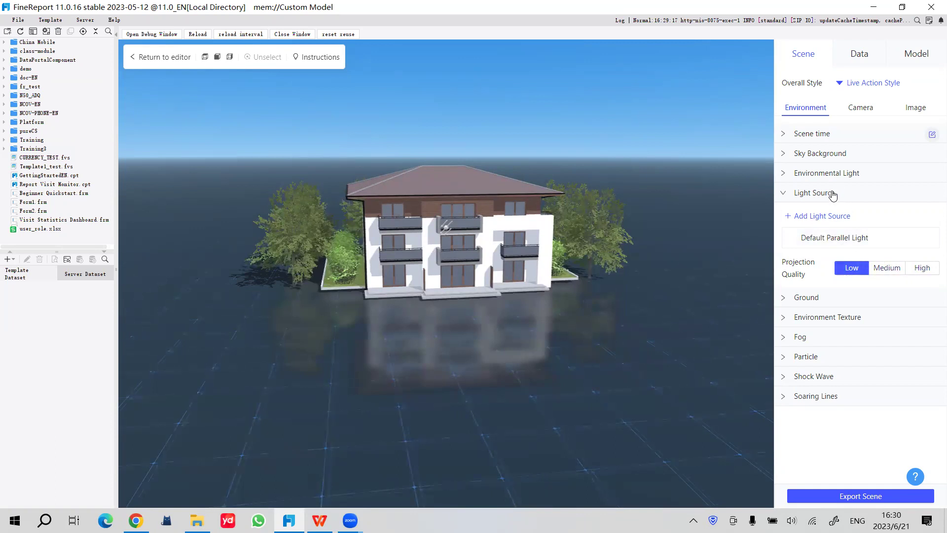
left_click(888, 269)
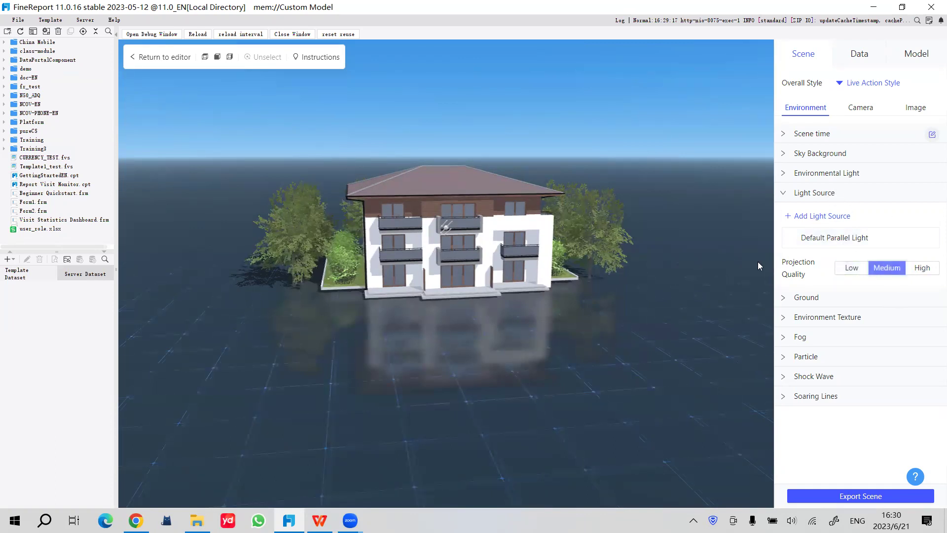
scroll(445, 278, "up", 5)
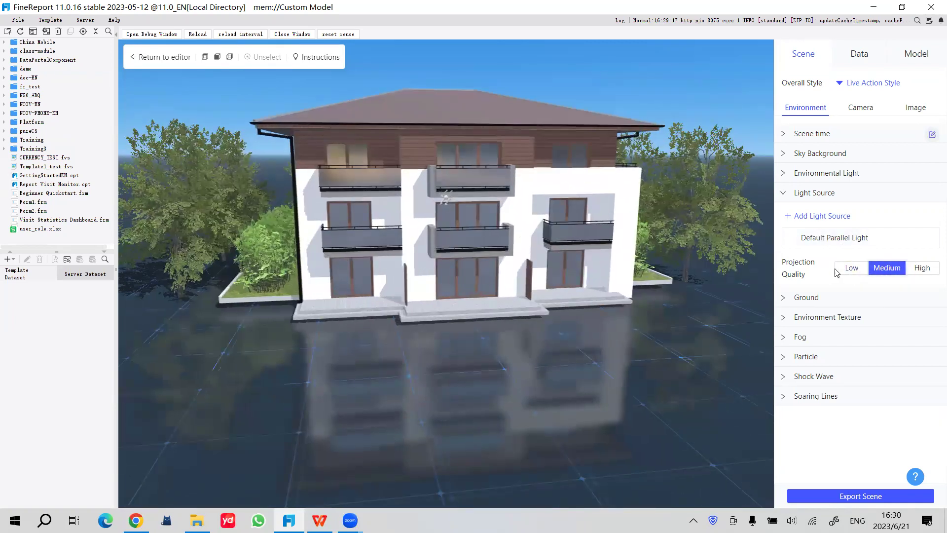
left_click(922, 268)
left_click_drag(366, 301, 726, 297)
left_click_drag(656, 326, 604, 318)
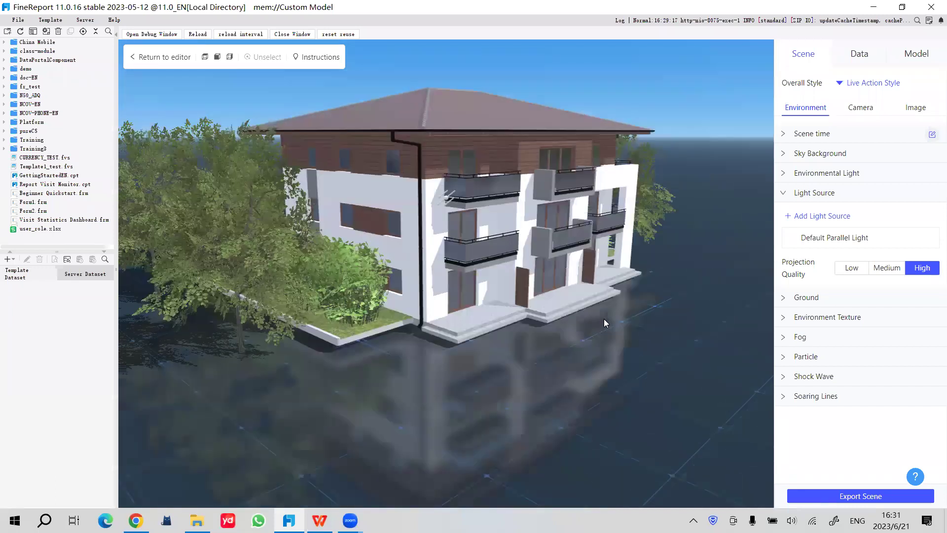
left_click(851, 268)
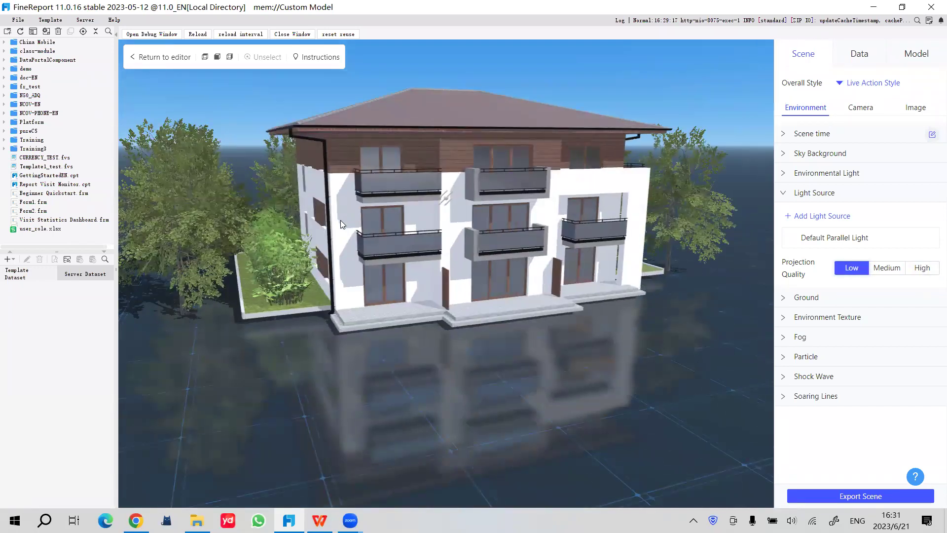
Compare Medium and High projection quality again on a closer view of the balconies, then restore Low
scroll(341, 220, "up", 3)
left_click(886, 272)
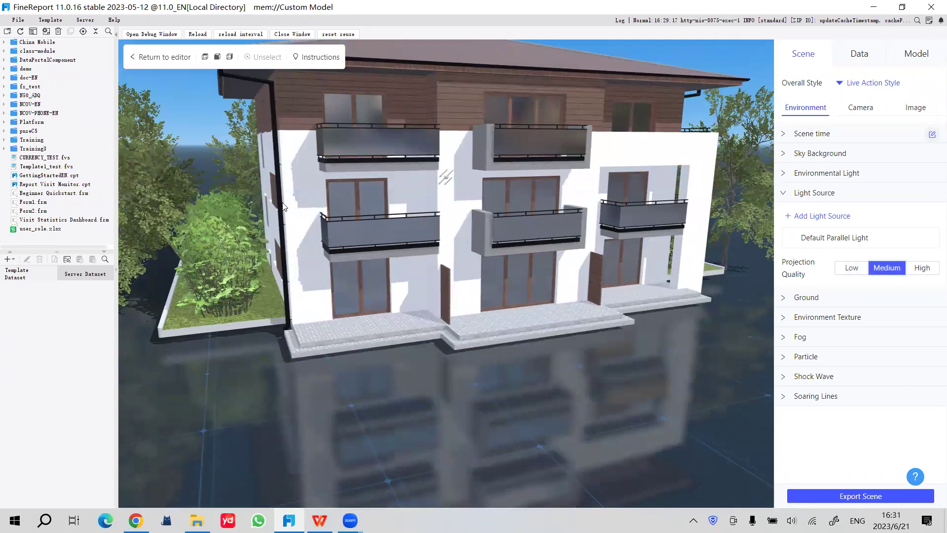
left_click(923, 269)
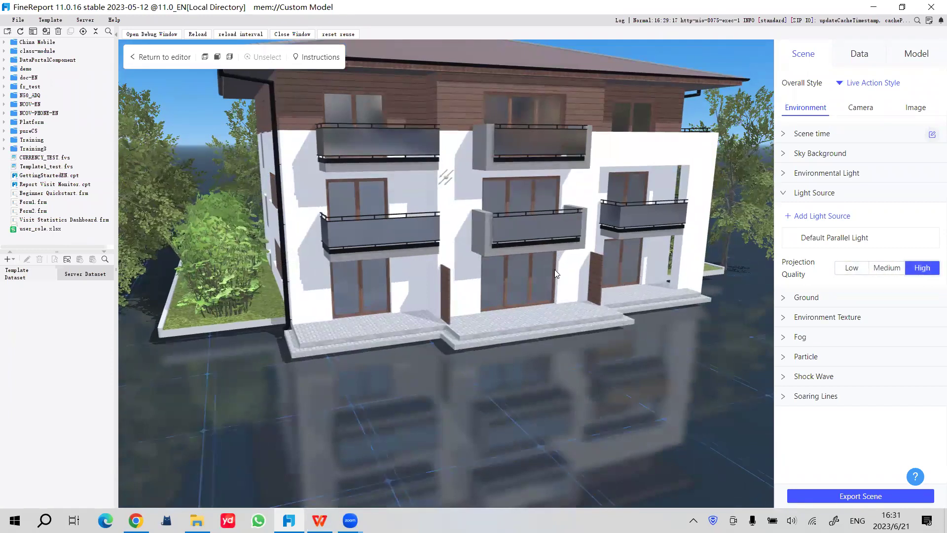
scroll(543, 282, "down", 5)
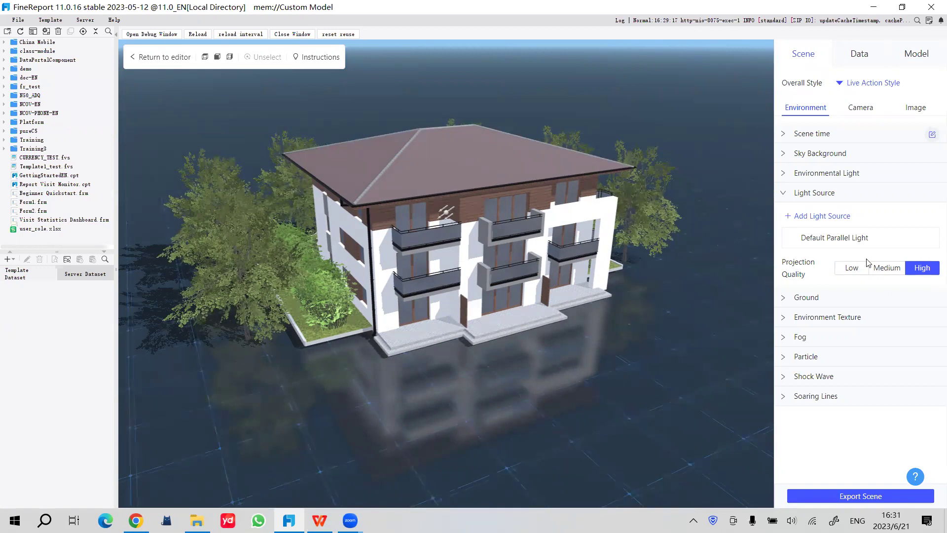
left_click(854, 272)
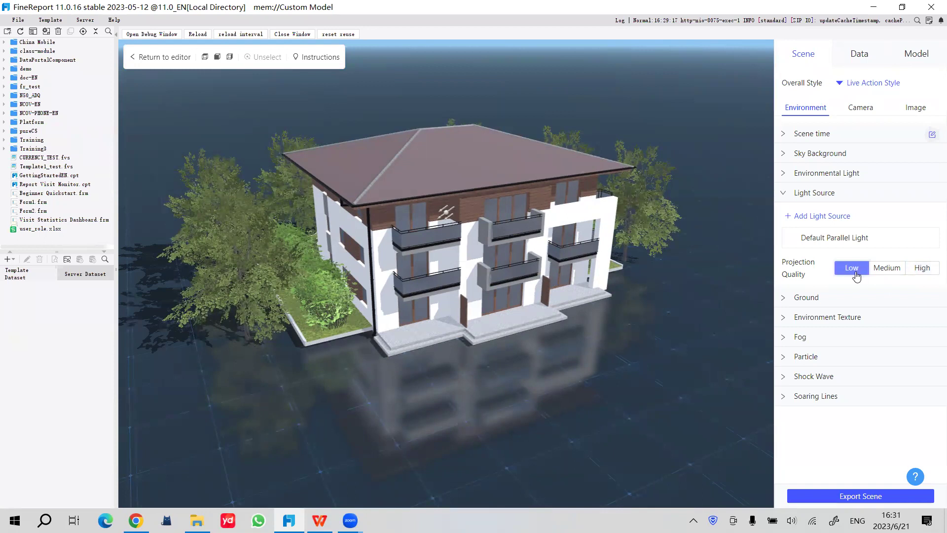
left_click_drag(582, 327, 547, 328)
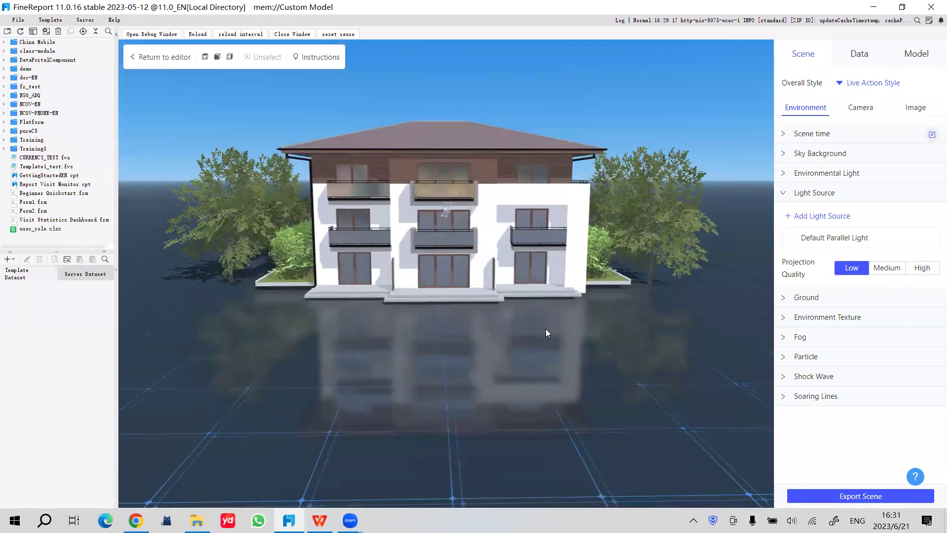
left_click(815, 194)
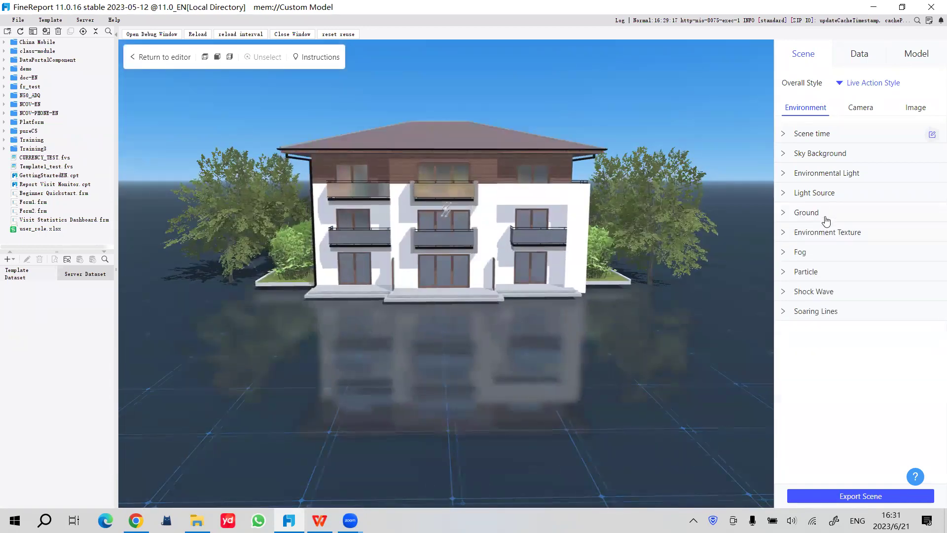
Compare the Tech Electronic and Custom ground styles under the villa and apply Tech Electronic Style
left_click(830, 214)
left_click_drag(607, 311, 612, 340)
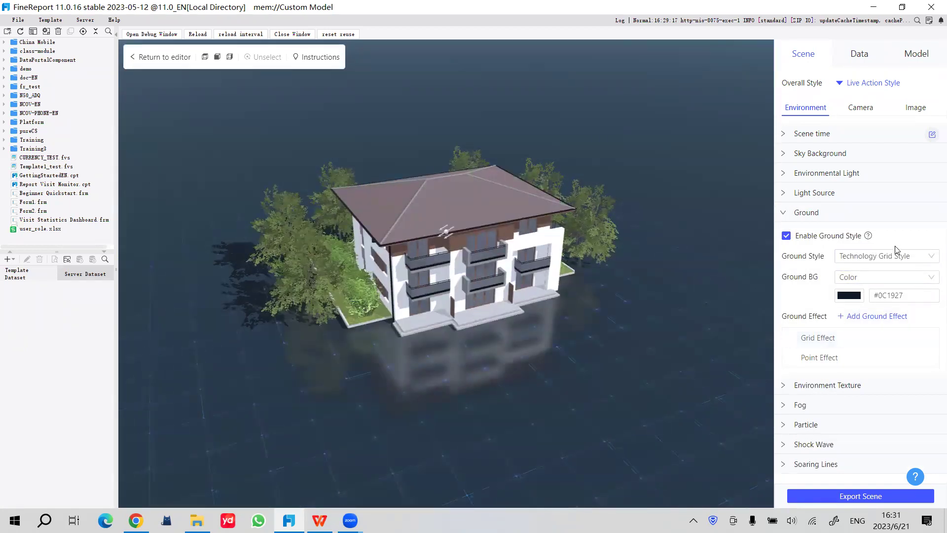
left_click(917, 256)
left_click(869, 294)
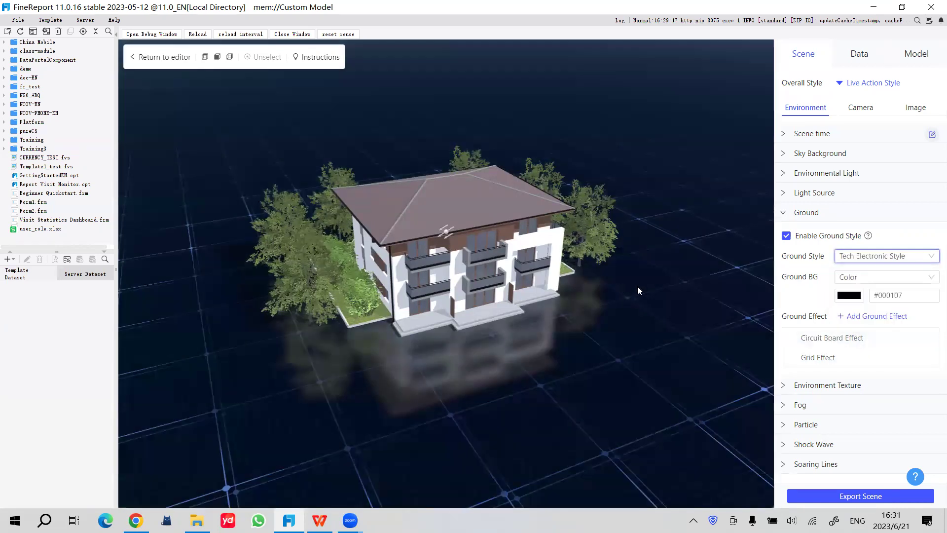
left_click(879, 261)
left_click(865, 312)
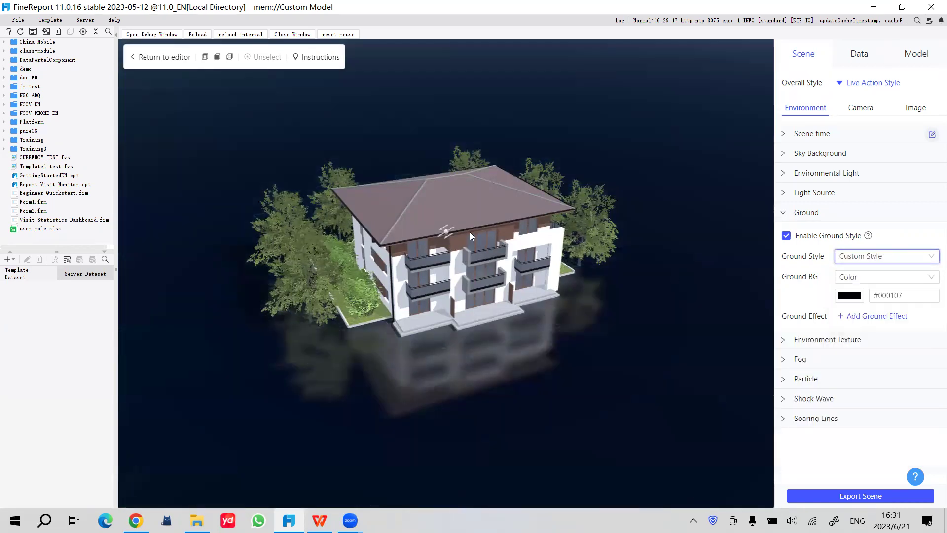
left_click_drag(582, 333, 558, 320)
left_click(911, 257)
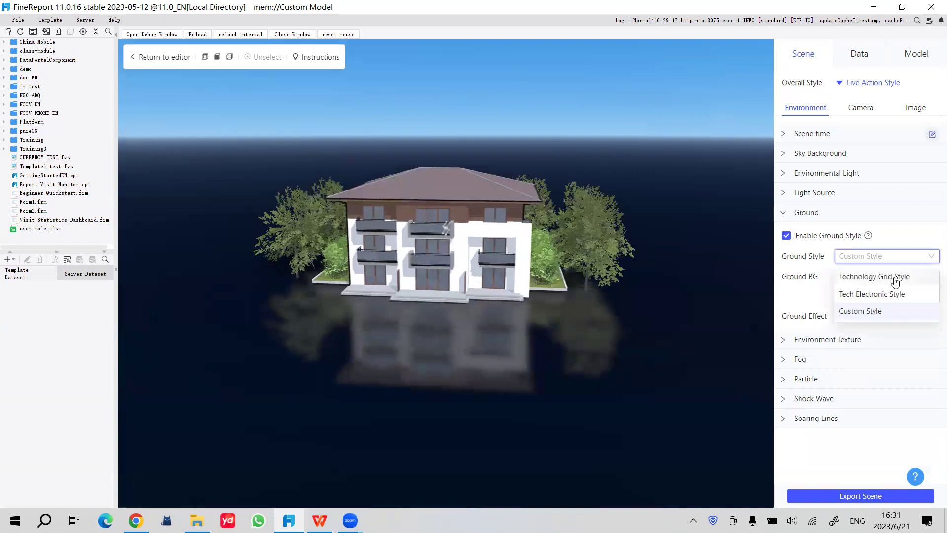
left_click(881, 295)
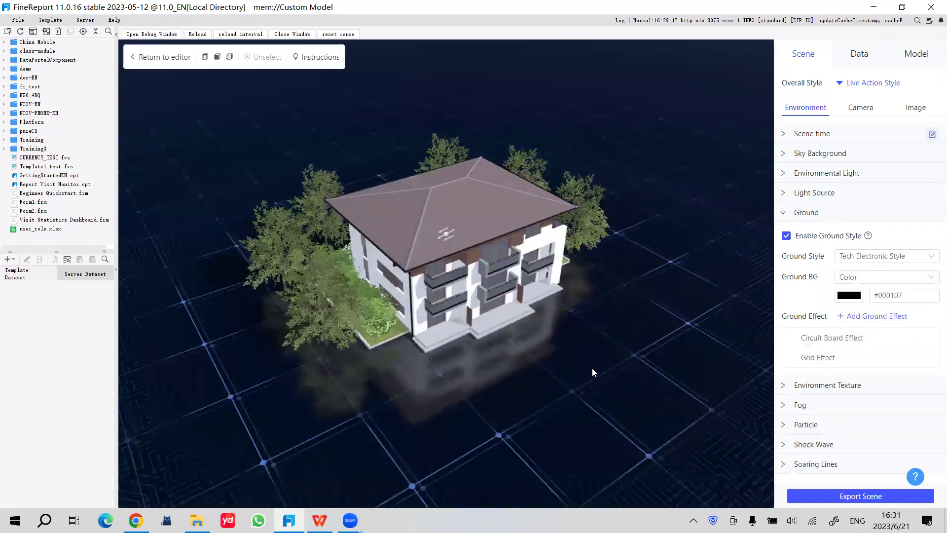
left_click(871, 257)
left_click(902, 291)
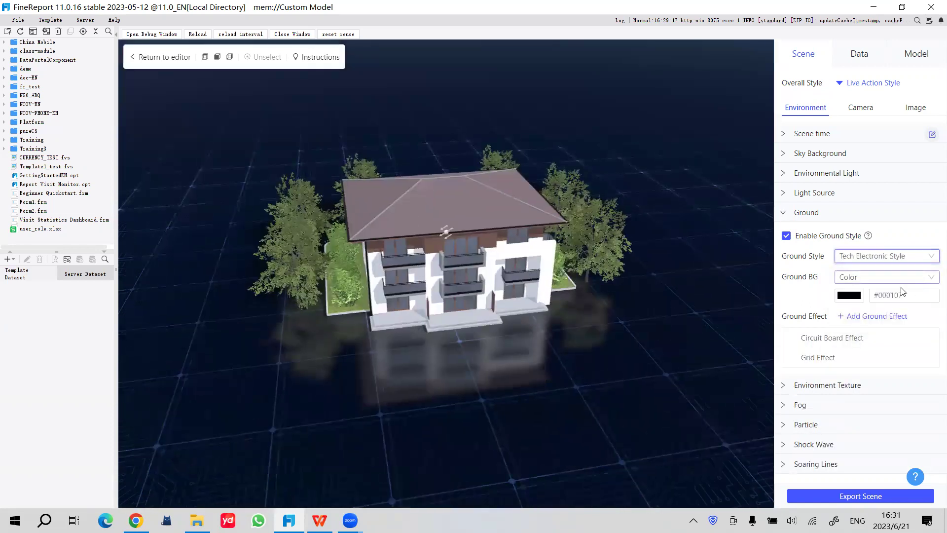
Keep the ground background as a plain color and change it to black, #000000
left_click(872, 277)
left_click(897, 278)
left_click(848, 296)
mouse_move(868, 352)
left_mouse_down()
mouse_move(800, 345)
mouse_move(921, 412)
left_mouse_up()
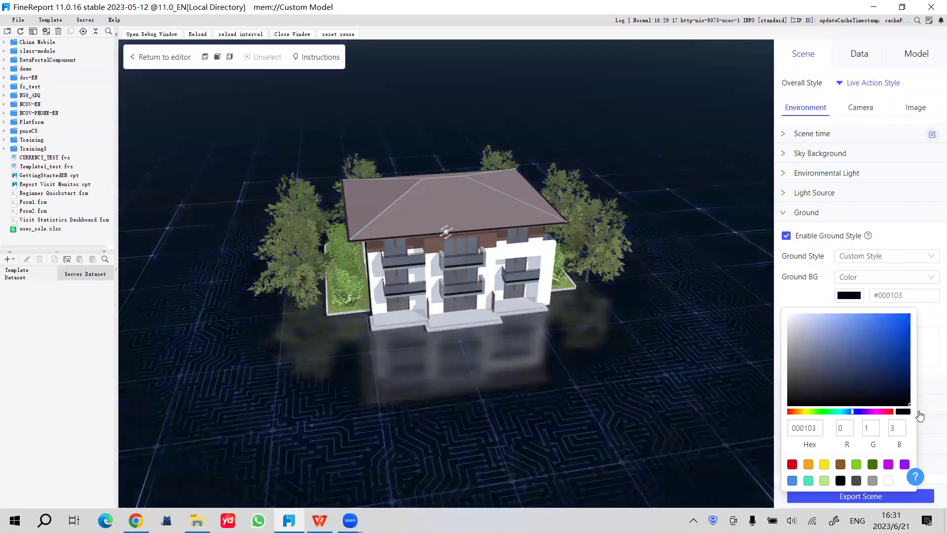
left_click(819, 286)
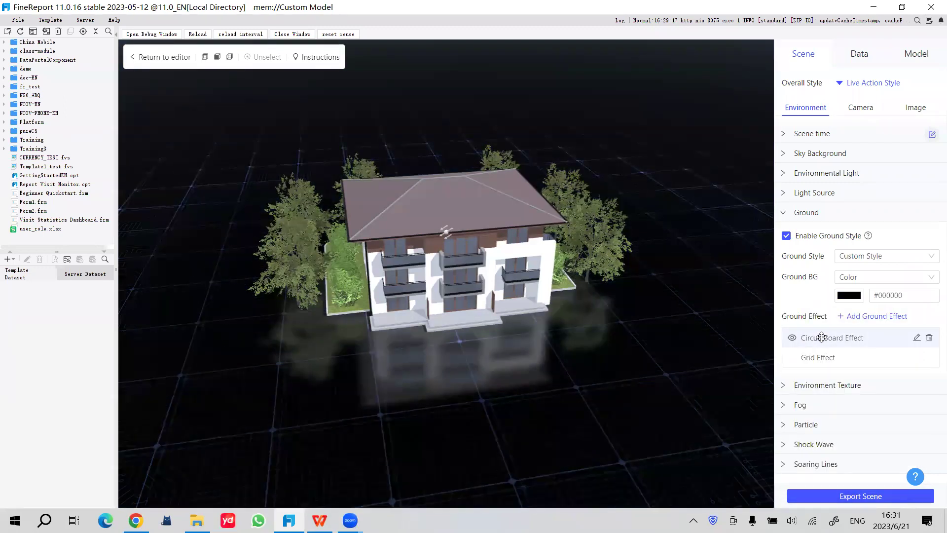
Edit the ground's Circuit Board Effect, setting its base texture U to 10 and V to 19
left_click(917, 339)
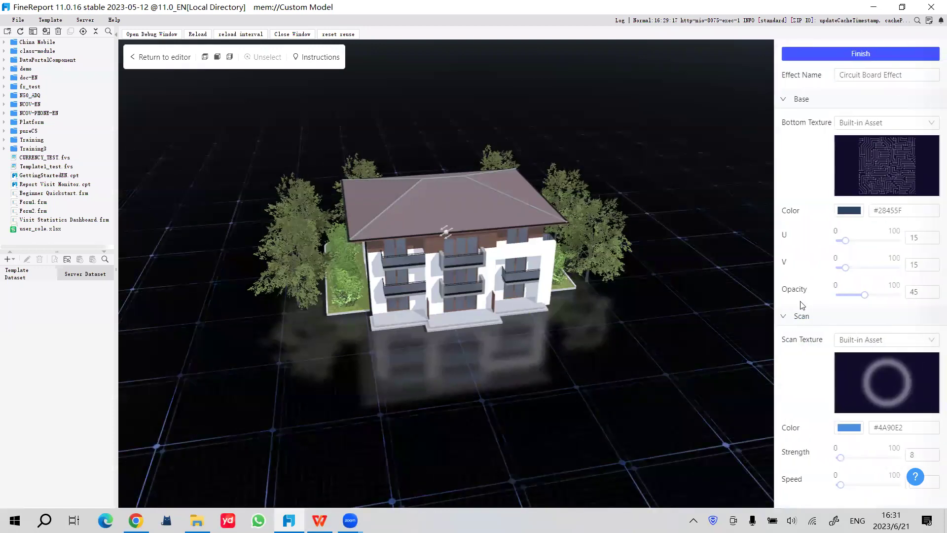
mouse_move(846, 241)
left_mouse_down()
mouse_move(893, 245)
mouse_move(844, 242)
mouse_move(848, 268)
mouse_move(862, 271)
mouse_move(848, 269)
mouse_move(842, 246)
left_mouse_up()
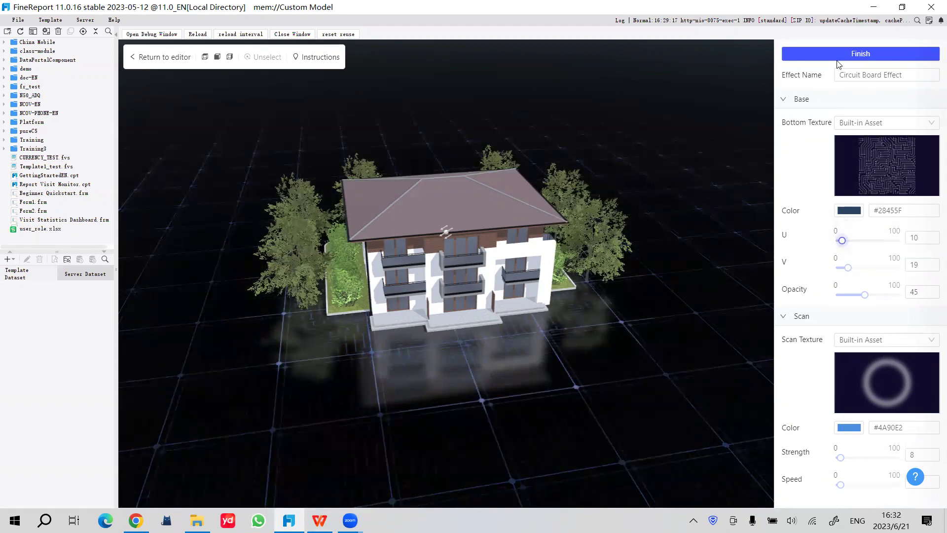
left_click(861, 53)
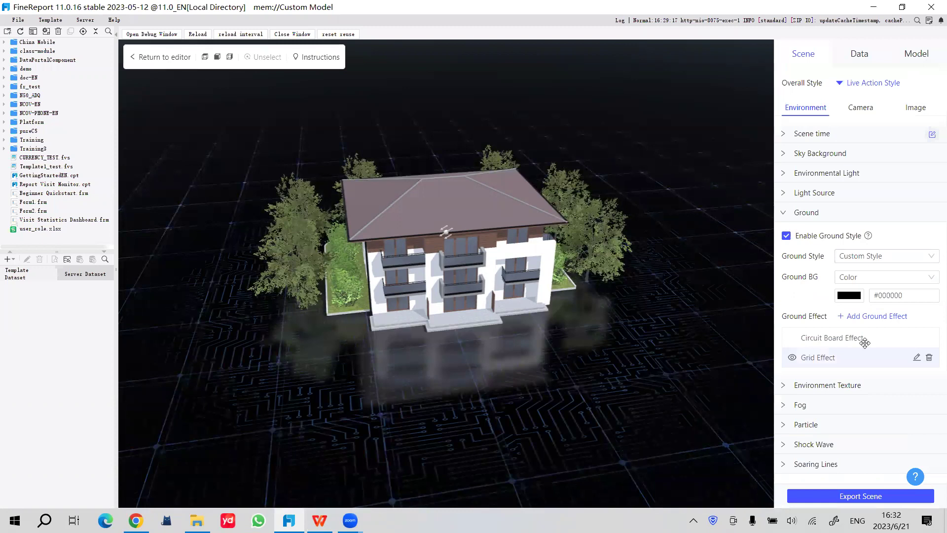
left_click(813, 215)
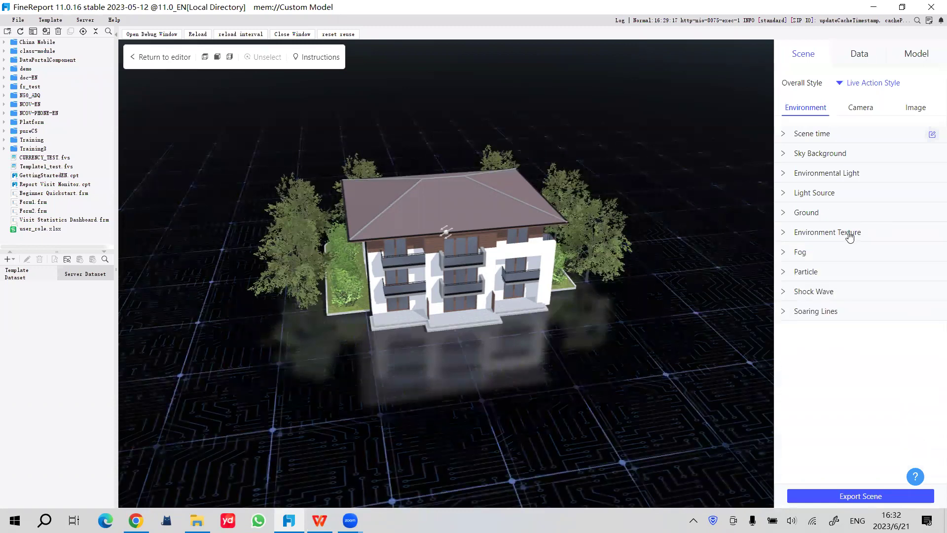
Compare the night city, abstract sparkle, waterfront and crystal built-in environment textures on a close view of the villa's windows and balconies
left_click(850, 234)
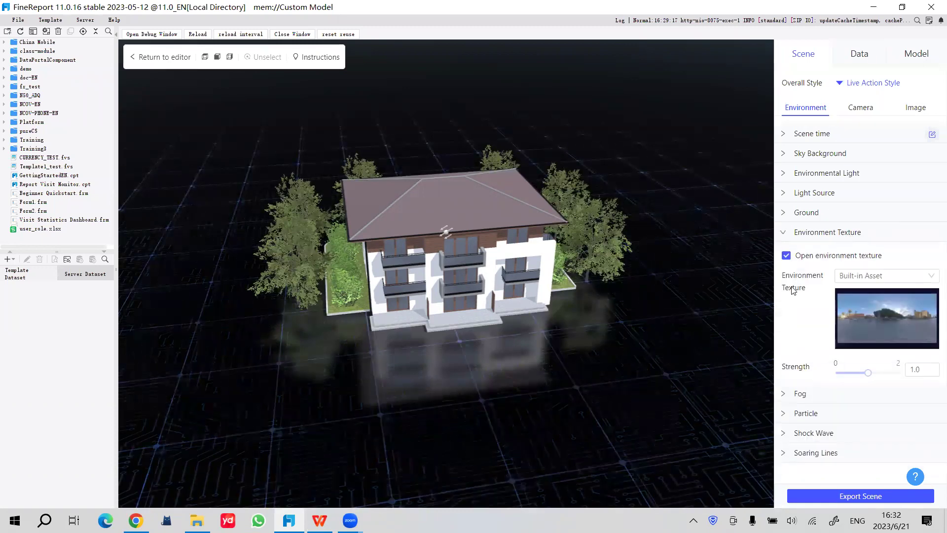
left_click_drag(465, 361, 449, 262)
scroll(449, 257, "up", 5)
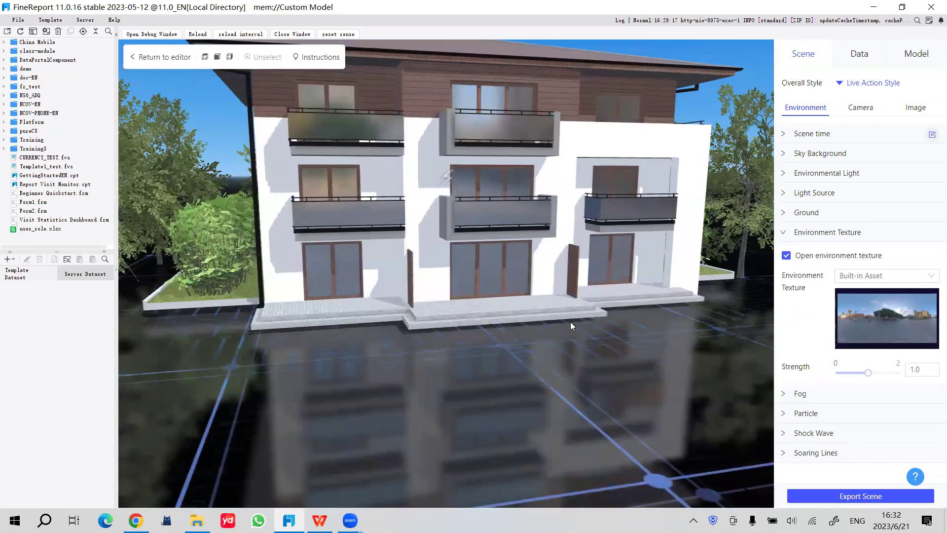
scroll(571, 321, "up", 1)
left_click_drag(568, 328, 567, 318)
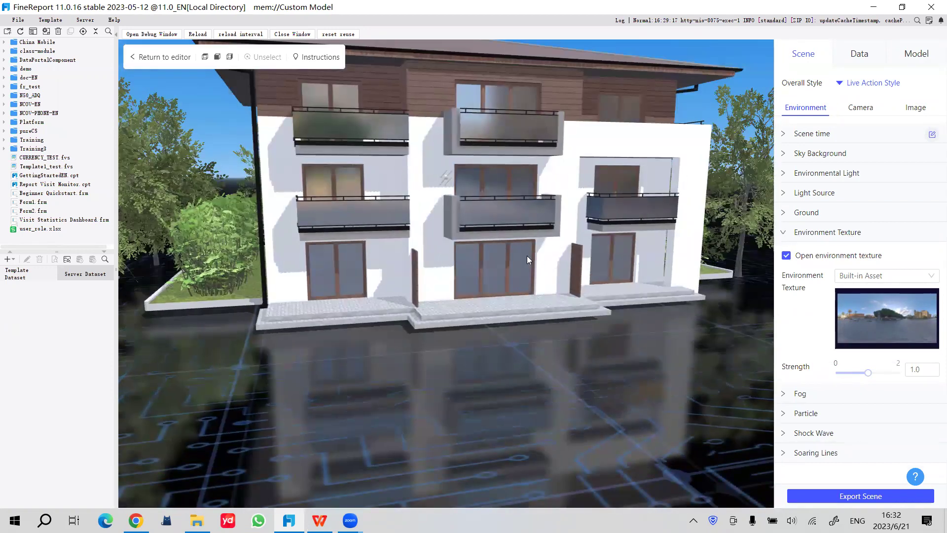
left_click_drag(517, 263, 483, 220)
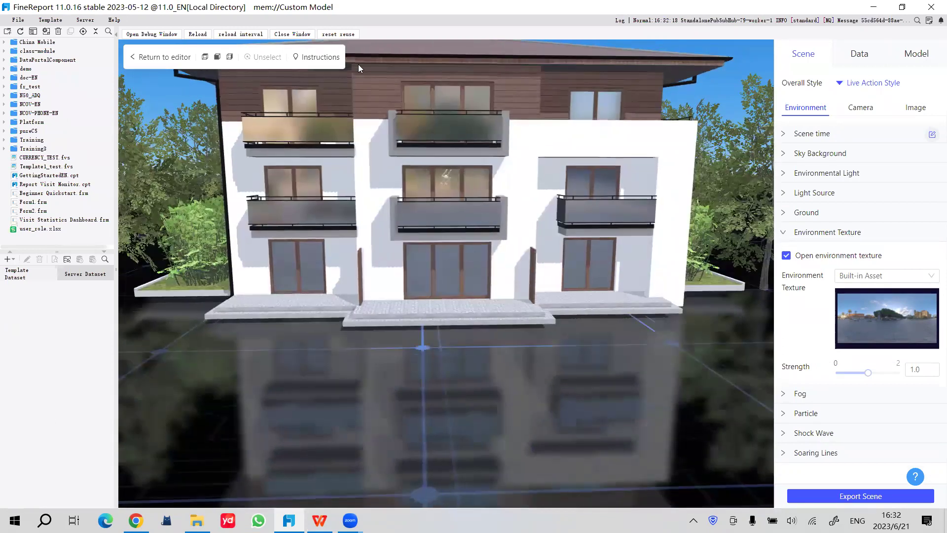
left_click(882, 314)
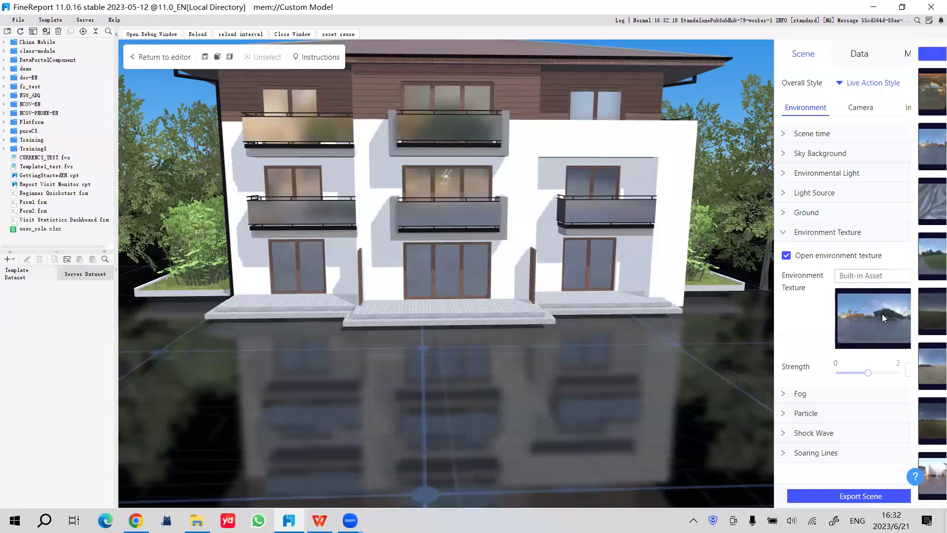
left_click(815, 99)
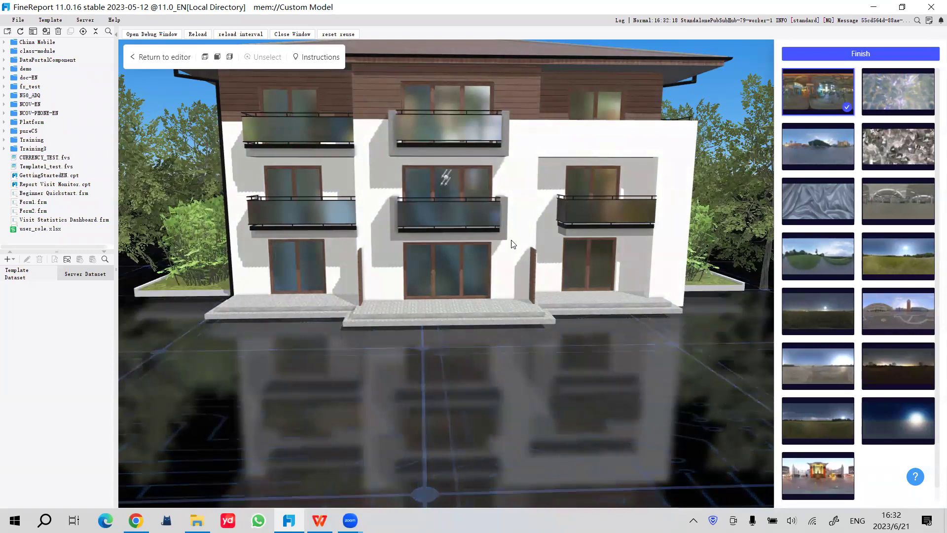
left_click(898, 92)
left_click(818, 146)
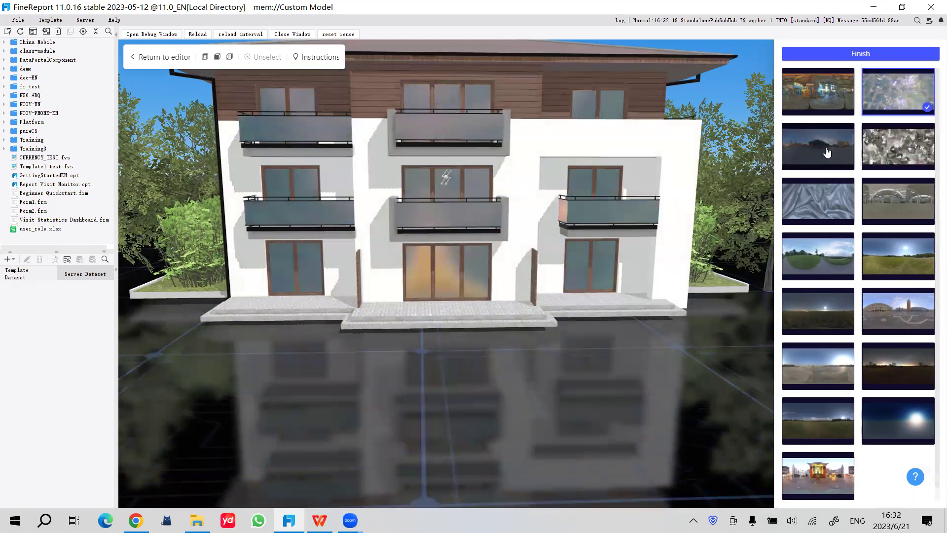
left_click(902, 148)
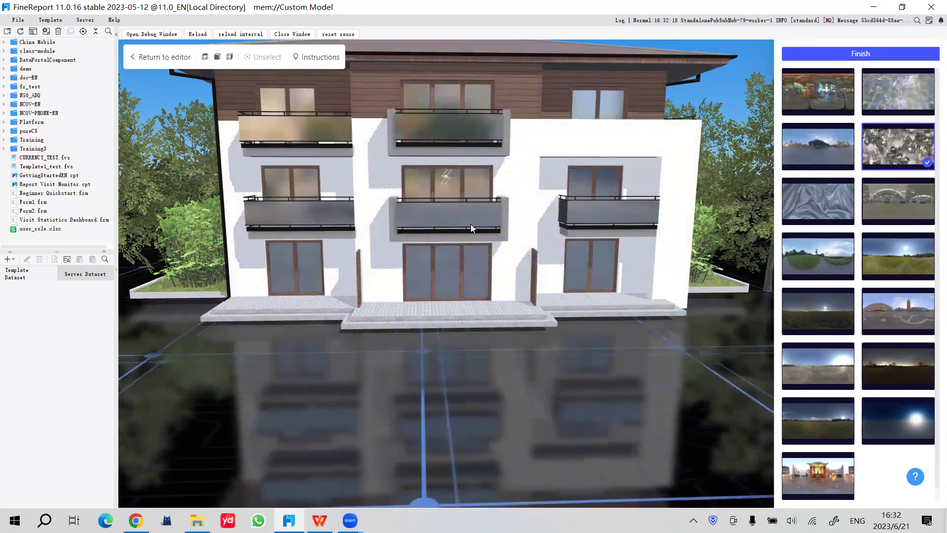
Compare the sunny grass field, dusk field and bright sandy field environment textures on the villa's windows and balcony glass
left_click(899, 271)
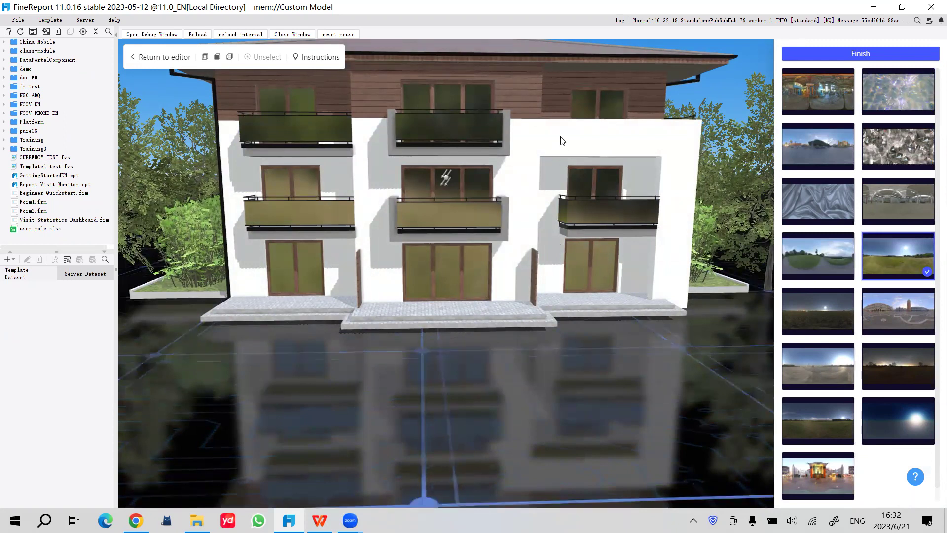
left_click(822, 313)
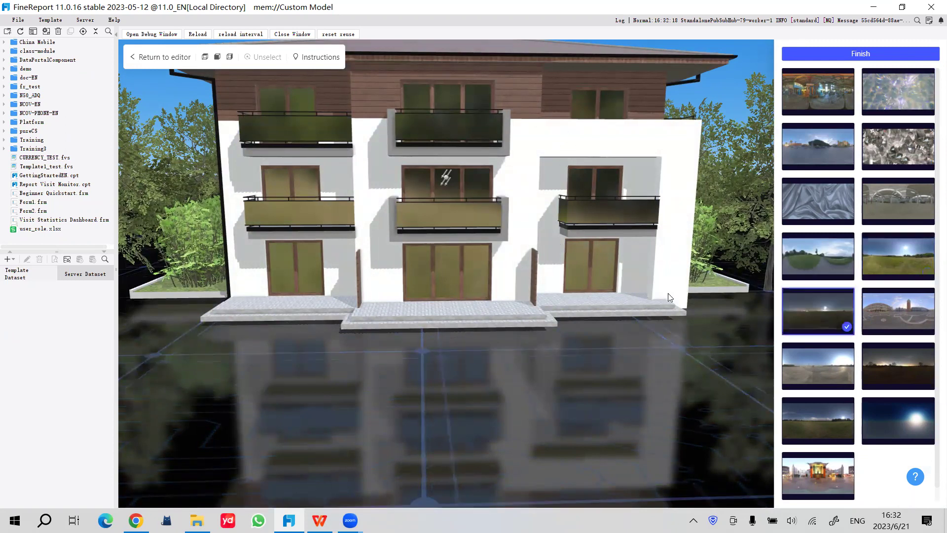
left_click(887, 325)
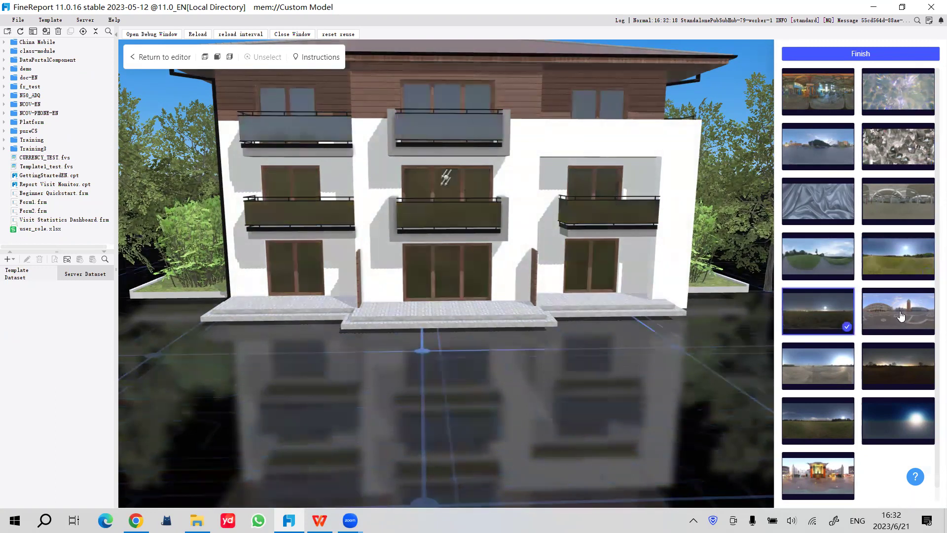
left_click(817, 364)
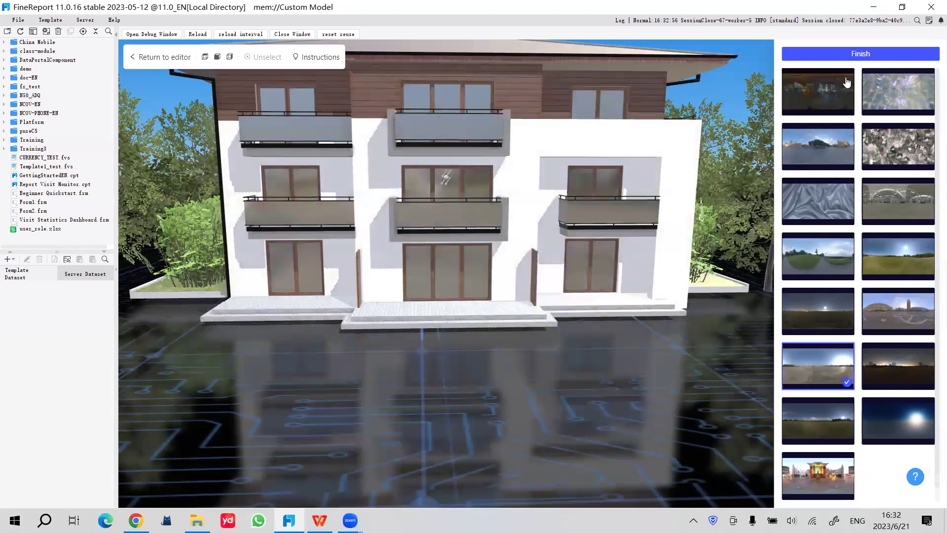
left_click(900, 258)
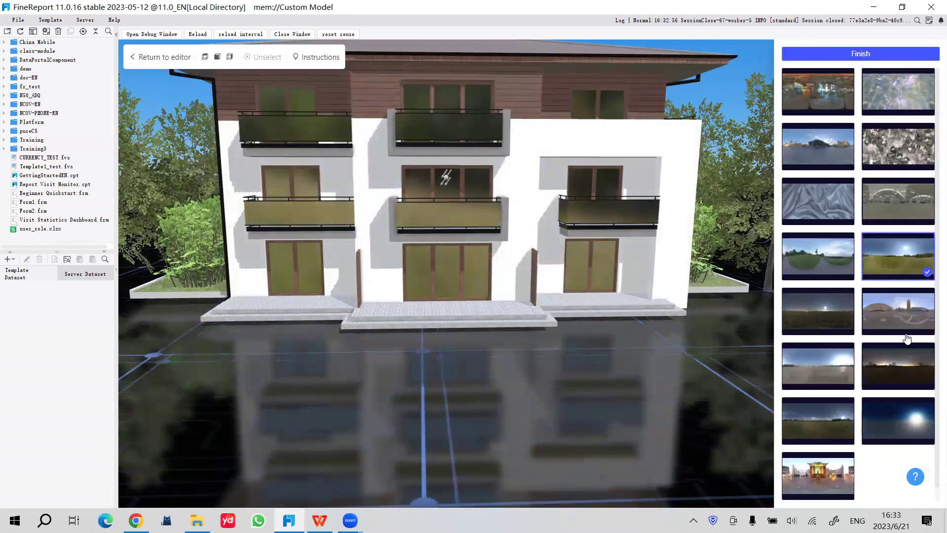
Apply the built-in city plaza environment texture and set its strength to 0.7
left_click(898, 310)
left_click(872, 56)
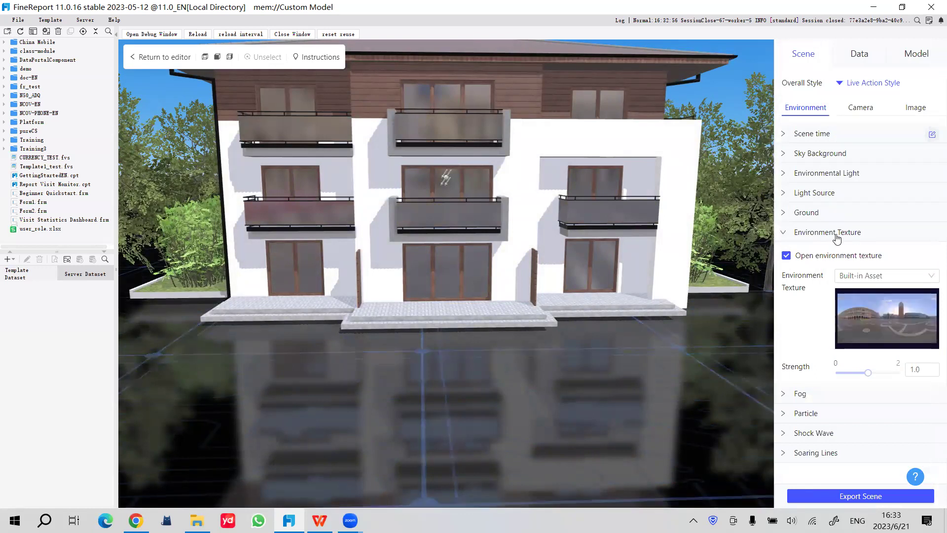
mouse_move(869, 376)
left_mouse_down()
mouse_move(840, 377)
mouse_move(897, 376)
mouse_move(844, 376)
mouse_move(874, 376)
mouse_move(852, 376)
mouse_move(872, 377)
mouse_move(860, 380)
left_mouse_up()
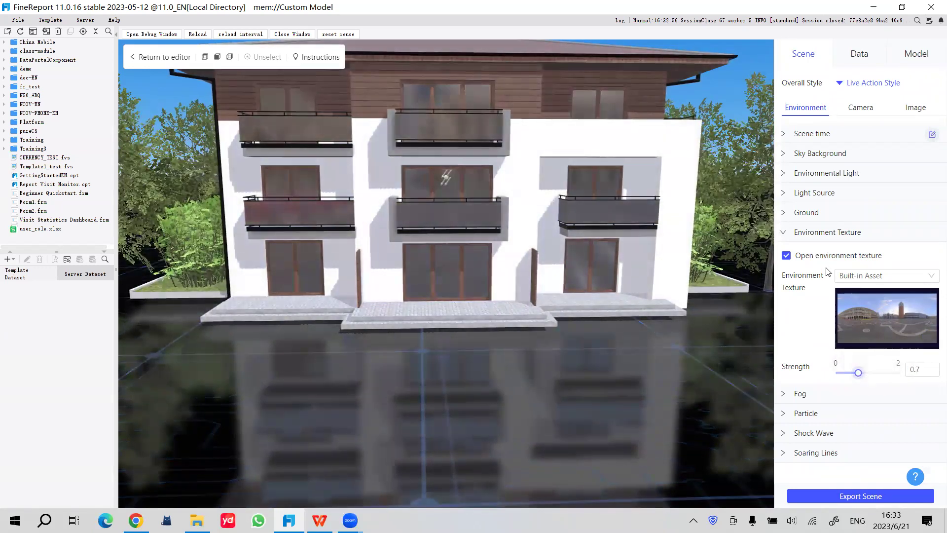
left_click(812, 233)
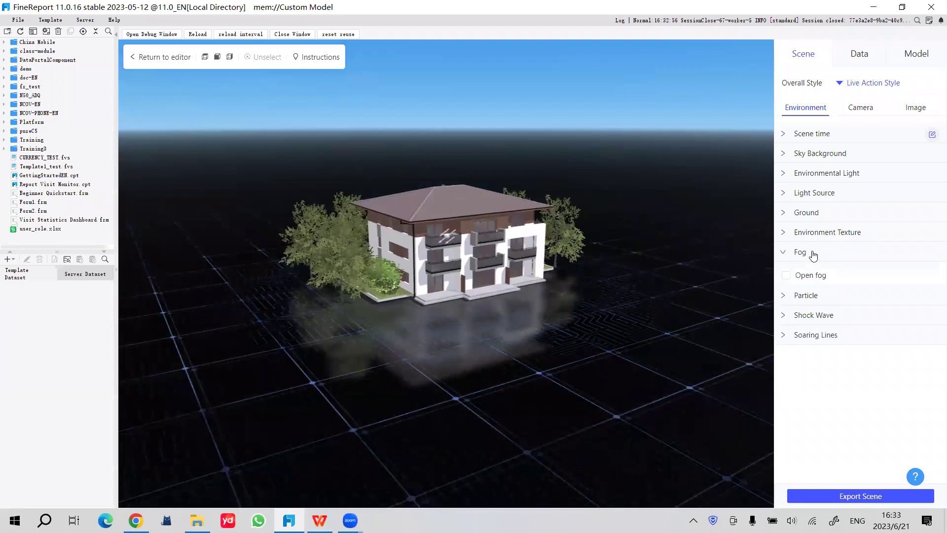
Compare the scene with and without fog, leaving fog enabled with color #A0B1BB
left_click(787, 276)
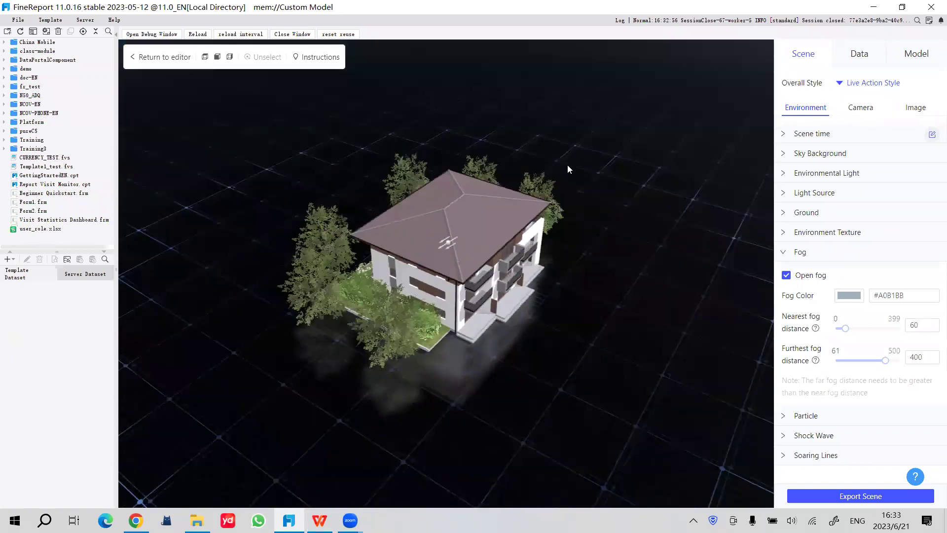
left_click(786, 277)
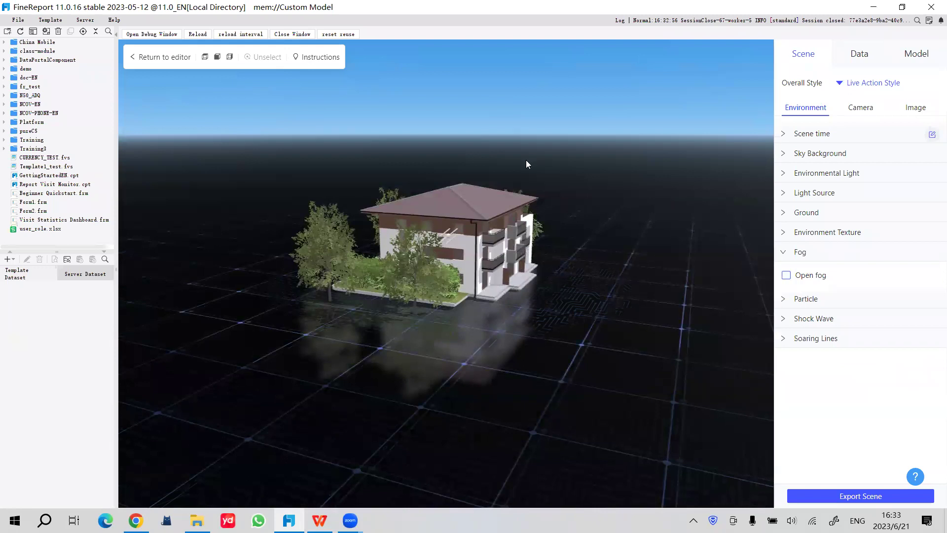
left_click(787, 279)
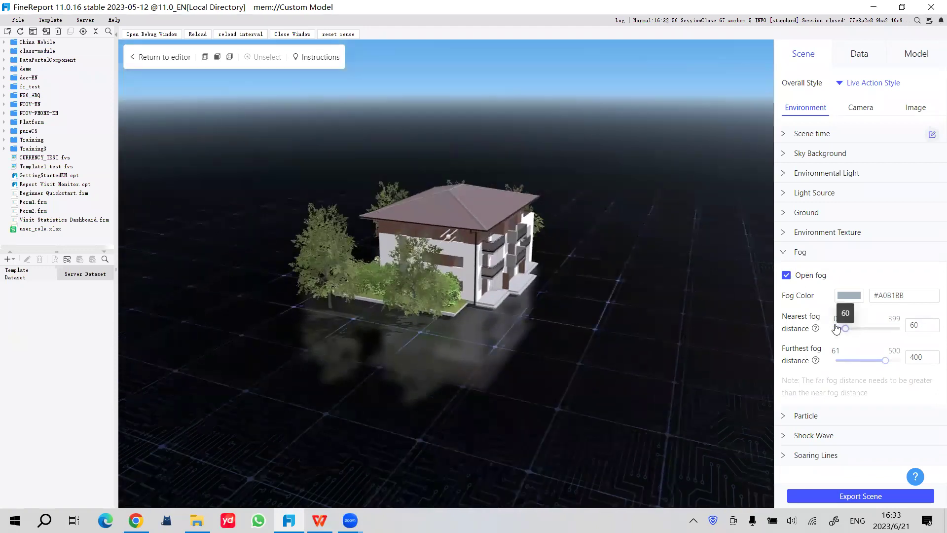
Adjust the fog range, setting the nearest fog distance to 64 and the furthest to 419
left_click_drag(848, 331, 829, 338)
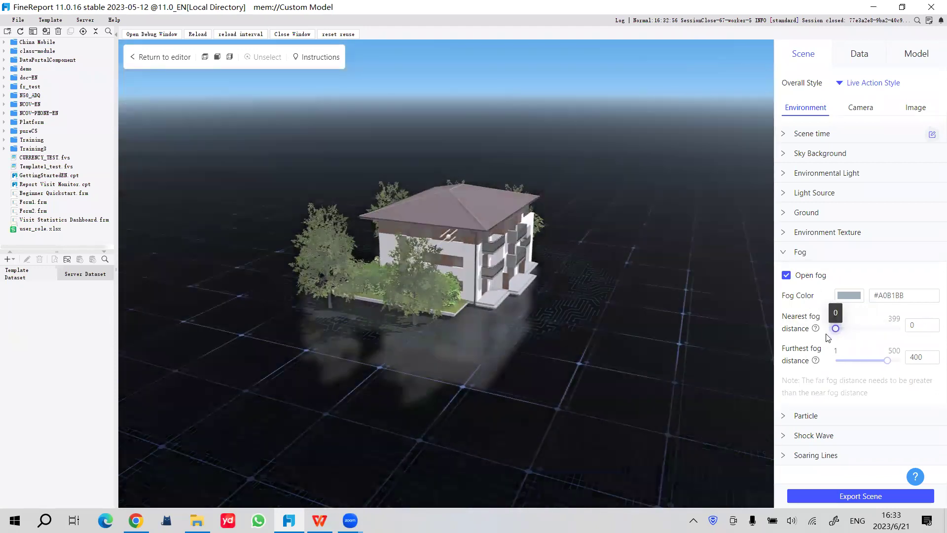
mouse_move(887, 363)
left_mouse_down()
mouse_move(835, 362)
mouse_move(892, 367)
left_mouse_up()
mouse_move(834, 330)
left_mouse_down()
mouse_move(868, 337)
mouse_move(849, 335)
left_mouse_up()
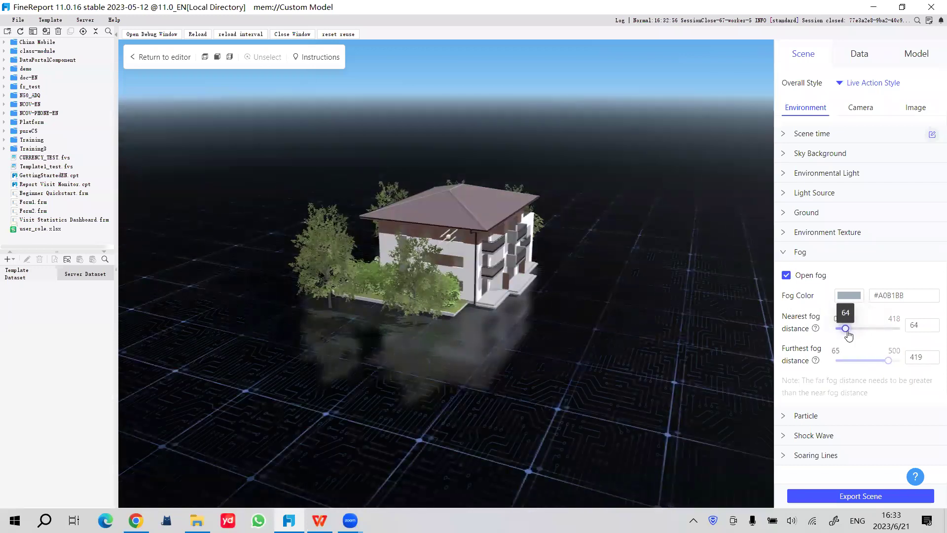
left_click(817, 255)
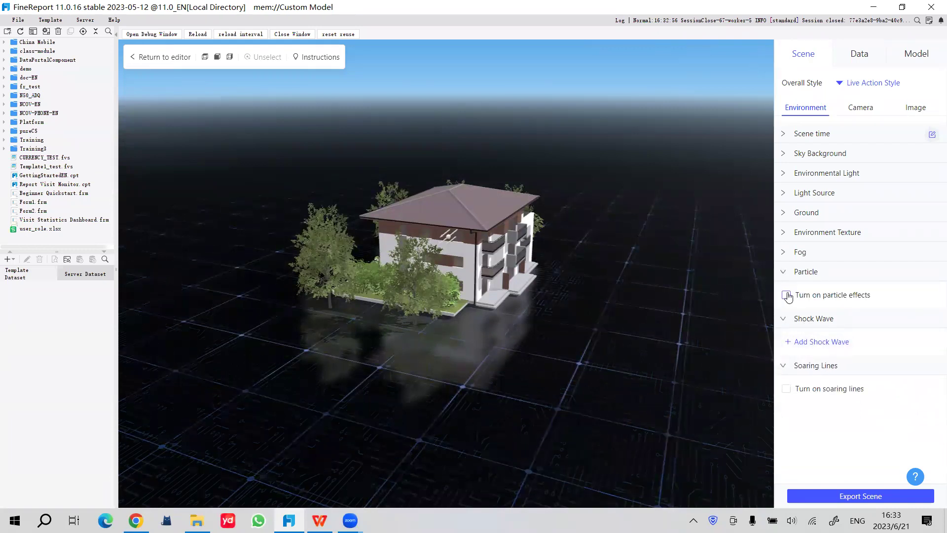
Turn on particle effects and soaring lines, and add a shock wave with its default settings
left_click(819, 342)
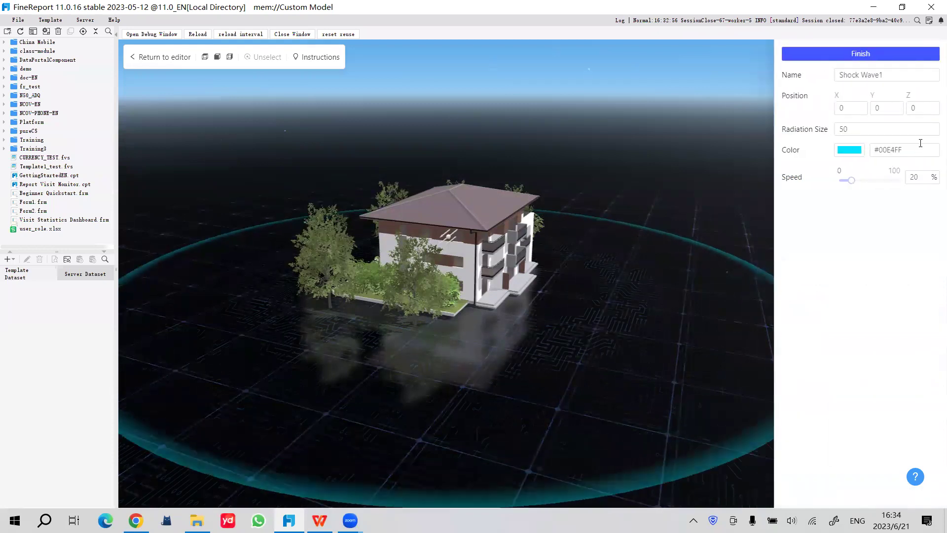
left_click(860, 54)
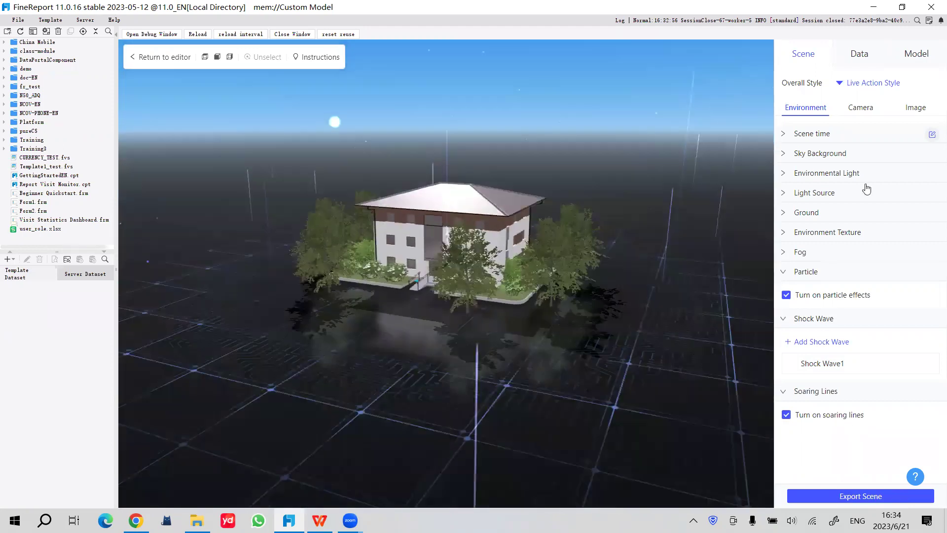
left_click(851, 113)
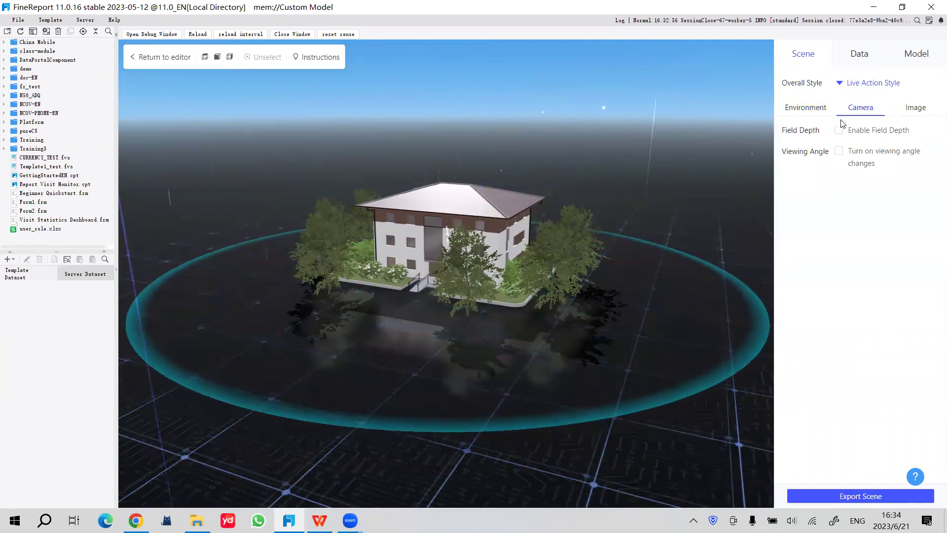
left_click(912, 114)
left_click(861, 108)
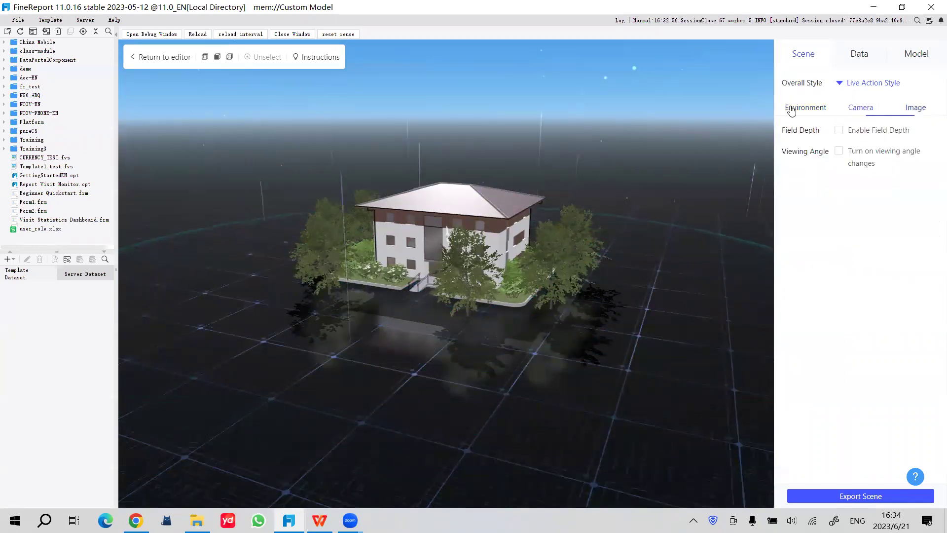
left_click(812, 108)
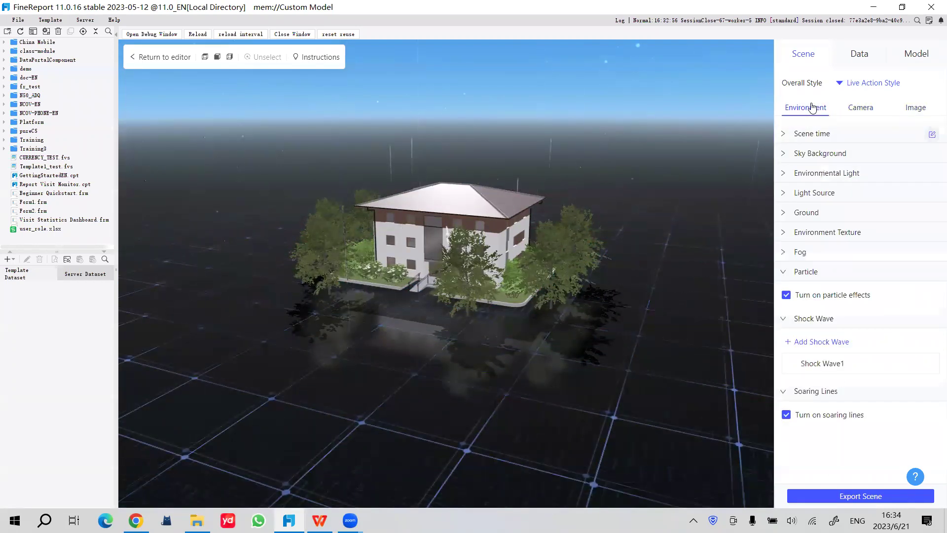
left_click(918, 53)
left_click(860, 55)
Upload factory.glb from the TEST_MATERIALS folder as a new model
left_click(917, 55)
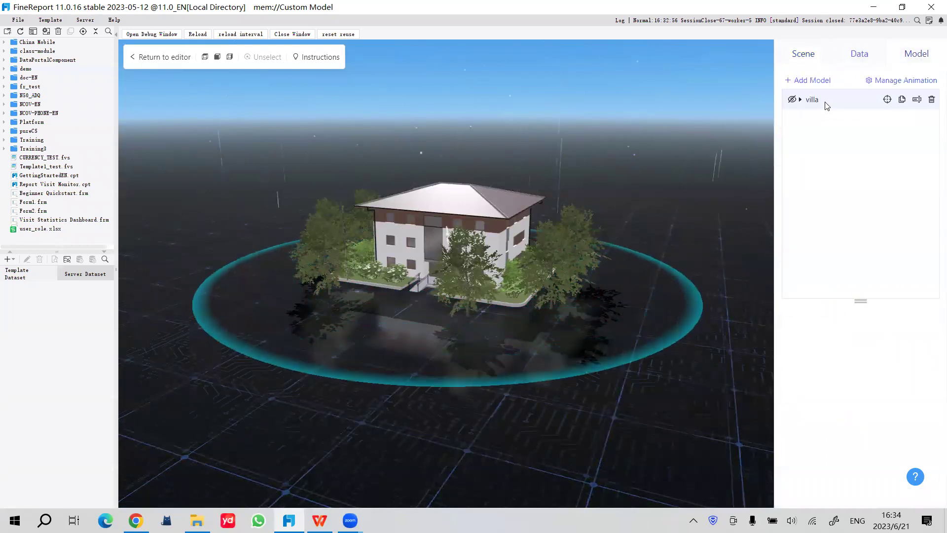
left_click(802, 79)
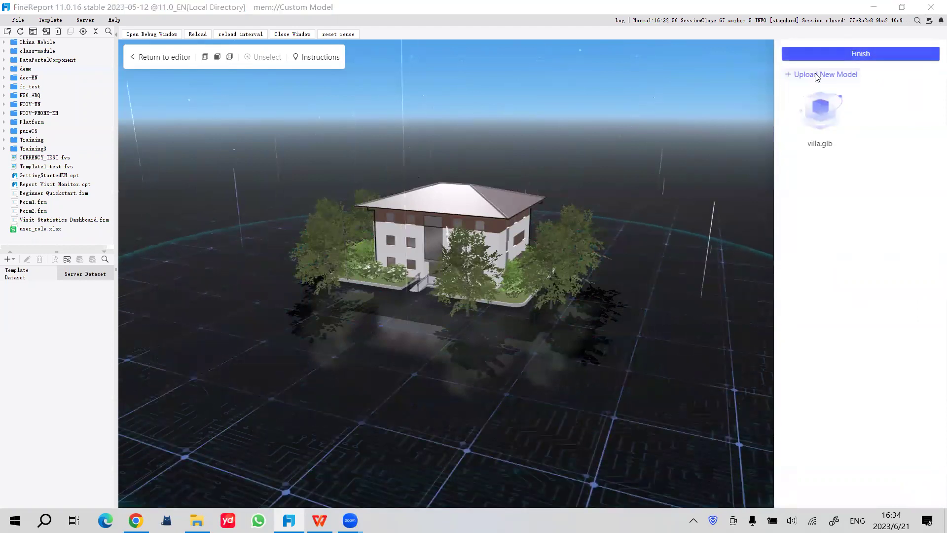
left_click(809, 74)
left_click(389, 123)
key("ctrl+v")
key("Return")
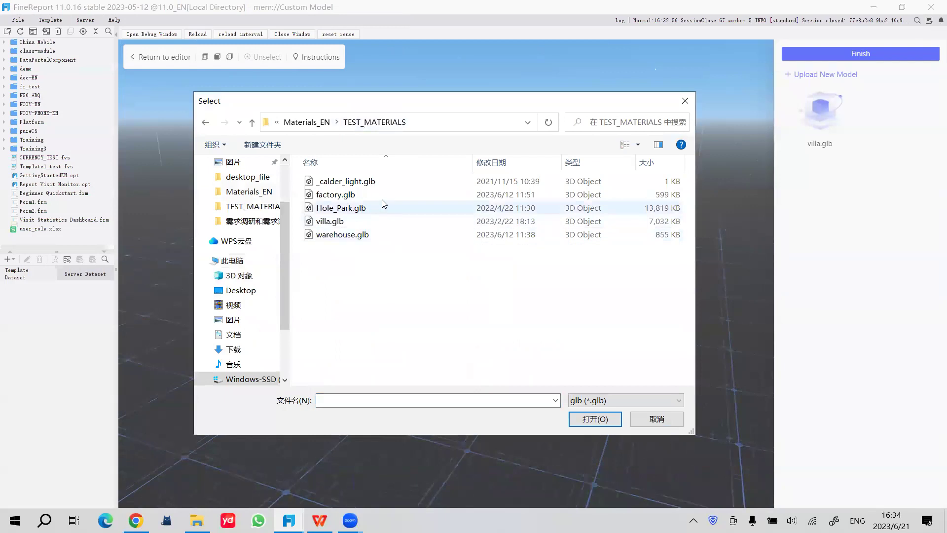
left_click(397, 195)
left_click(590, 425)
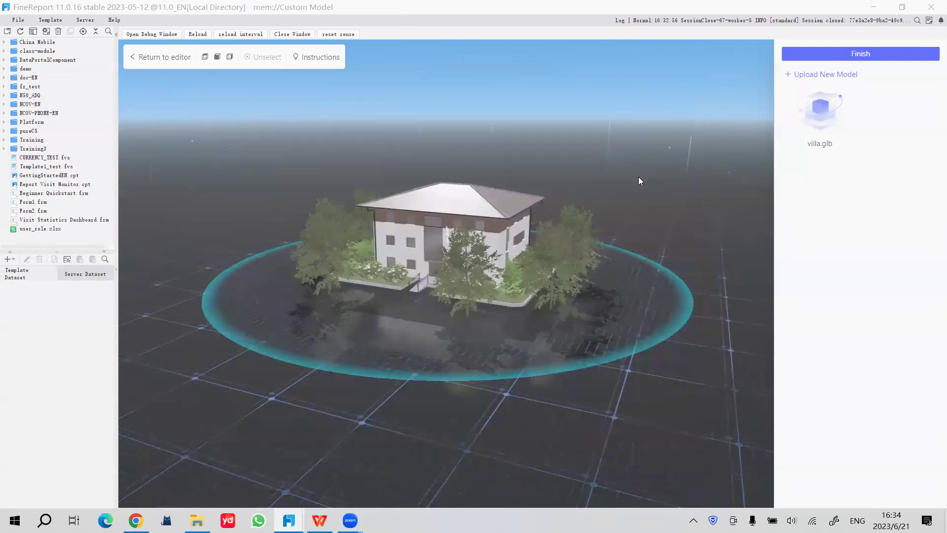
Add the uploaded factory model to the scene alongside the villa
scroll(480, 268, "down", 3)
scroll(480, 268, "up", 3)
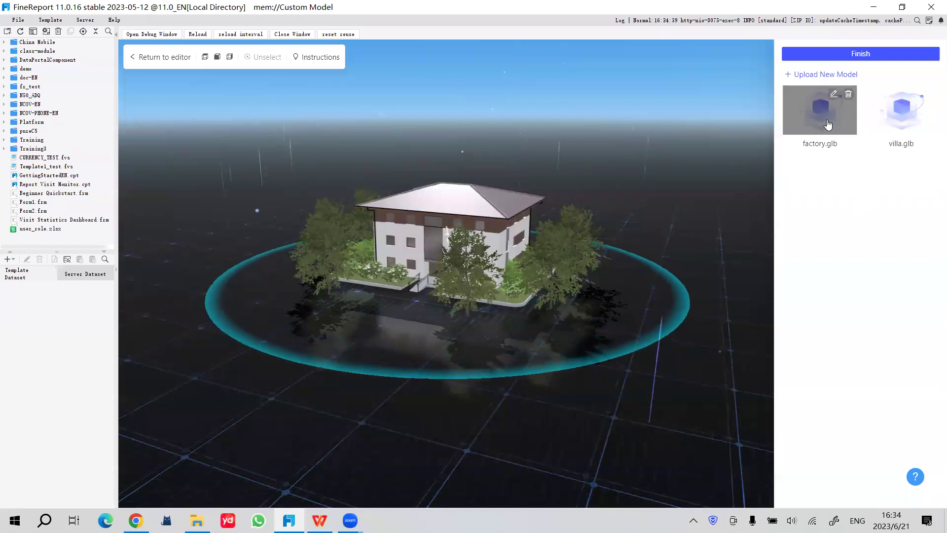
left_click(828, 125)
left_click(855, 55)
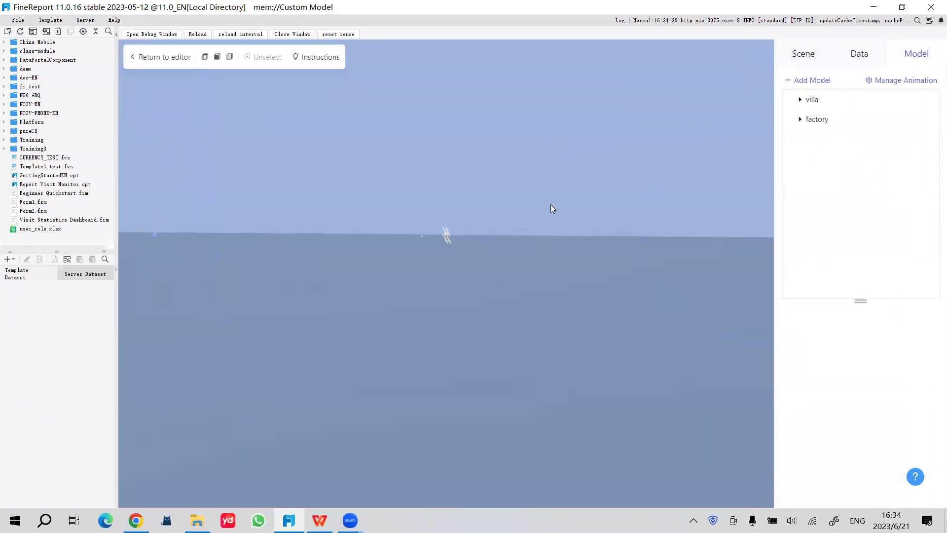
Scale the factory model down to a zoom of 0.5, keeping the fixed aspect ratio
left_click(828, 120)
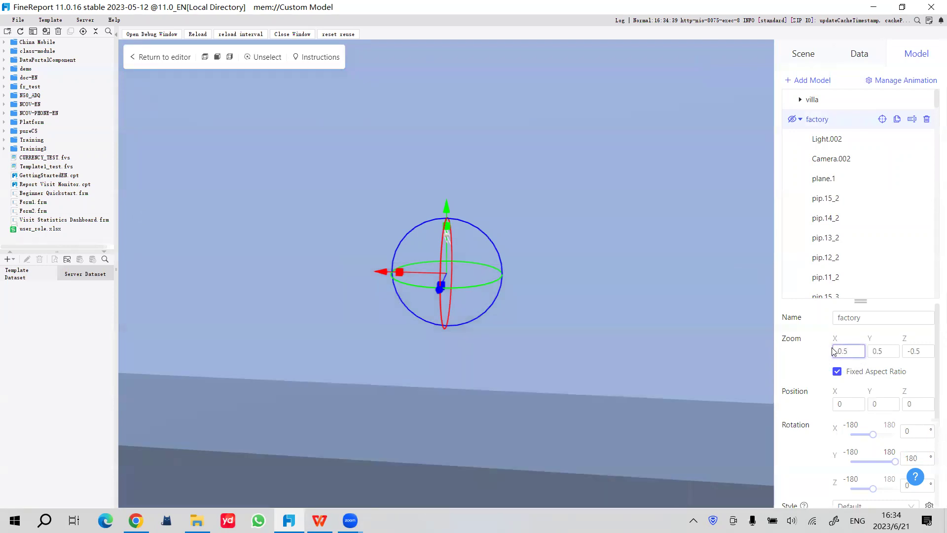
left_click(558, 348)
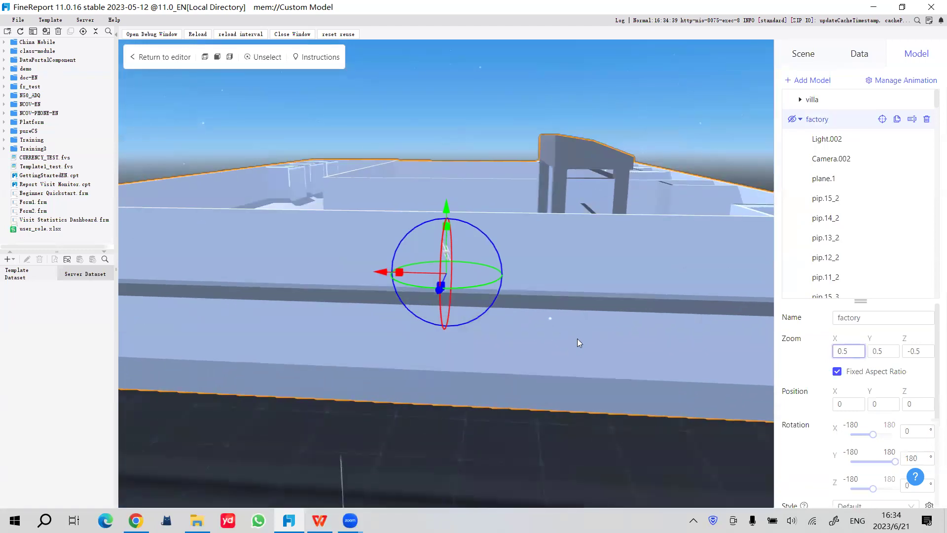
Set the factory's zoom to 0.2 and move it along Z to about -104.5, away from the villa
left_click_drag(573, 351, 597, 353)
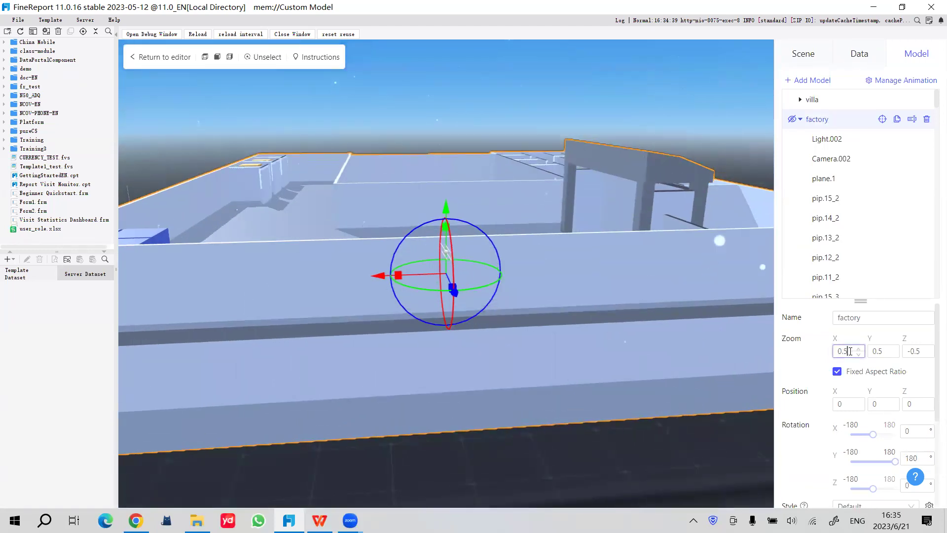
key("Return")
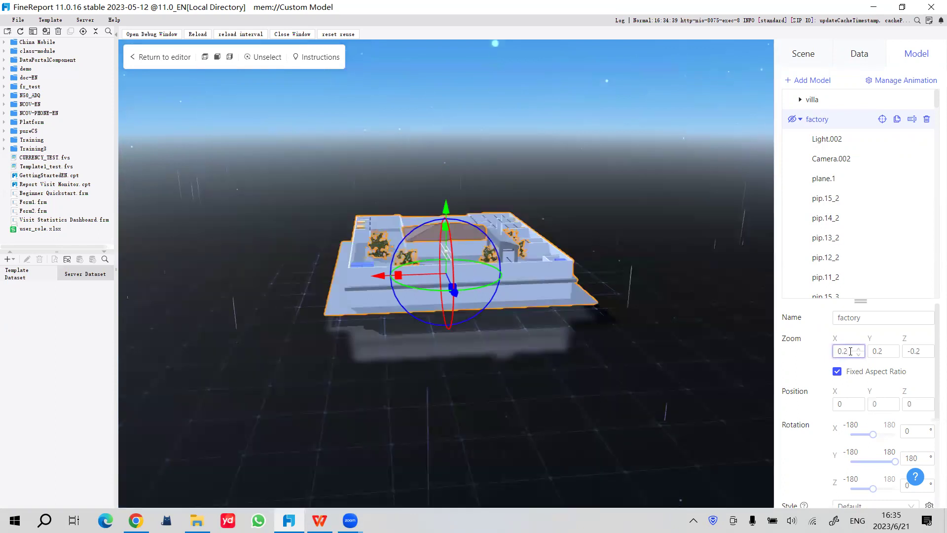
left_click_drag(673, 350, 553, 225)
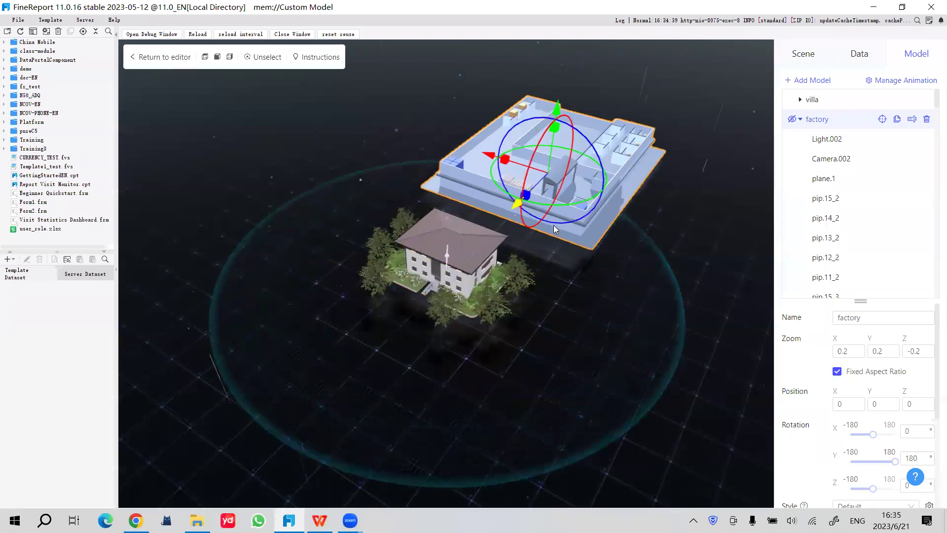
left_click_drag(567, 319, 649, 286)
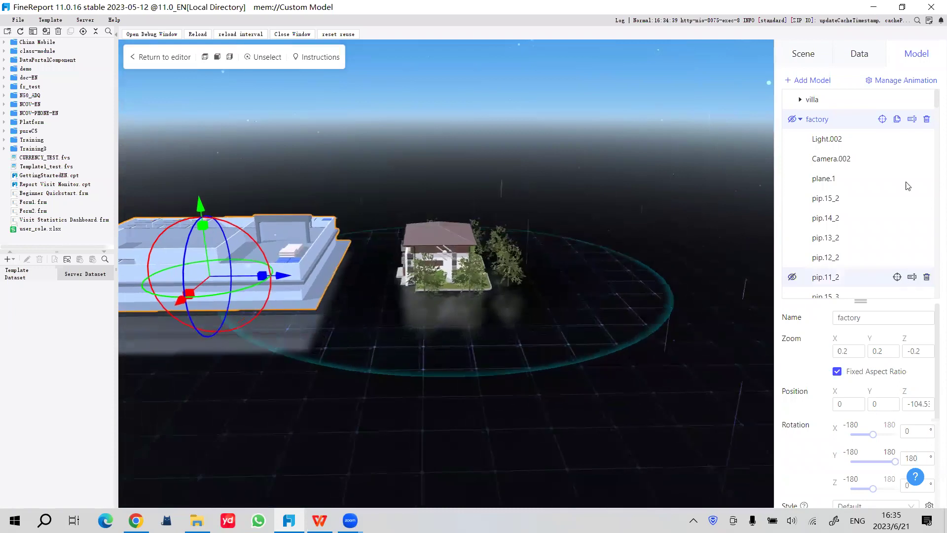
left_click(799, 117)
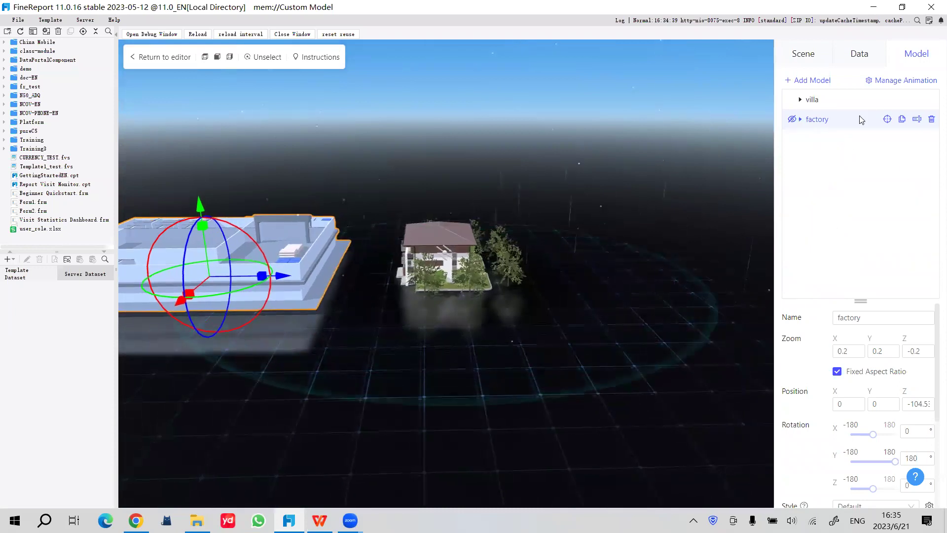
Upload warehouse.glb from the TEST_MATERIALS folder with default preprocessing and add it to the scene
left_click(813, 81)
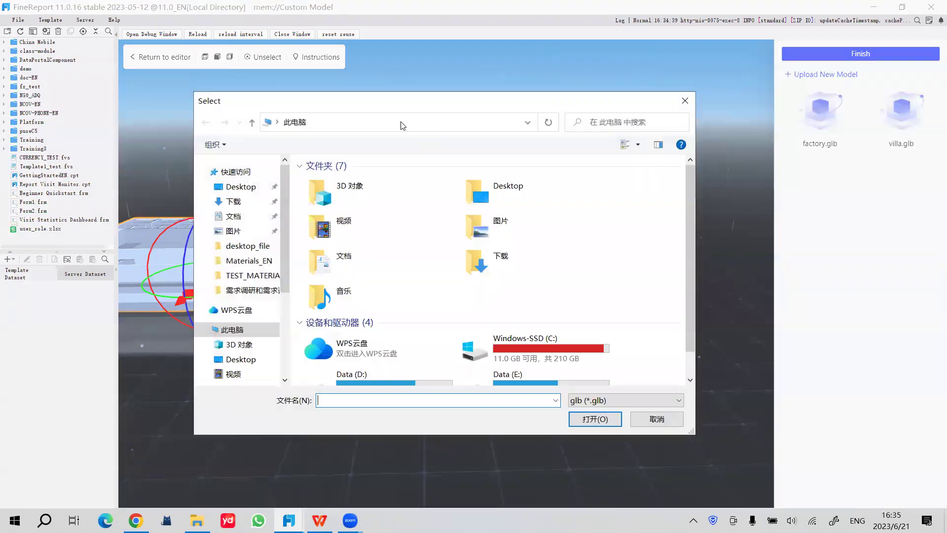
left_click(370, 123)
key("ctrl+v")
key("Return")
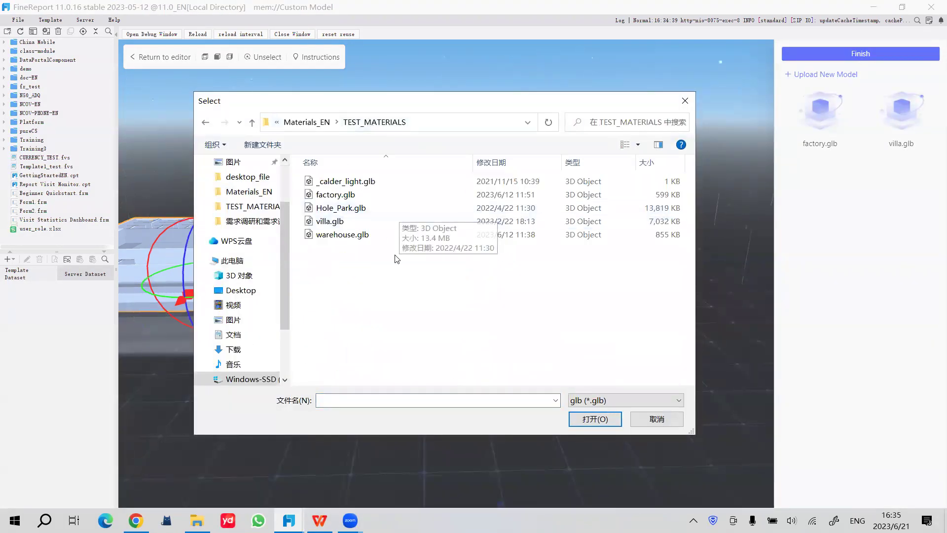
left_click(367, 236)
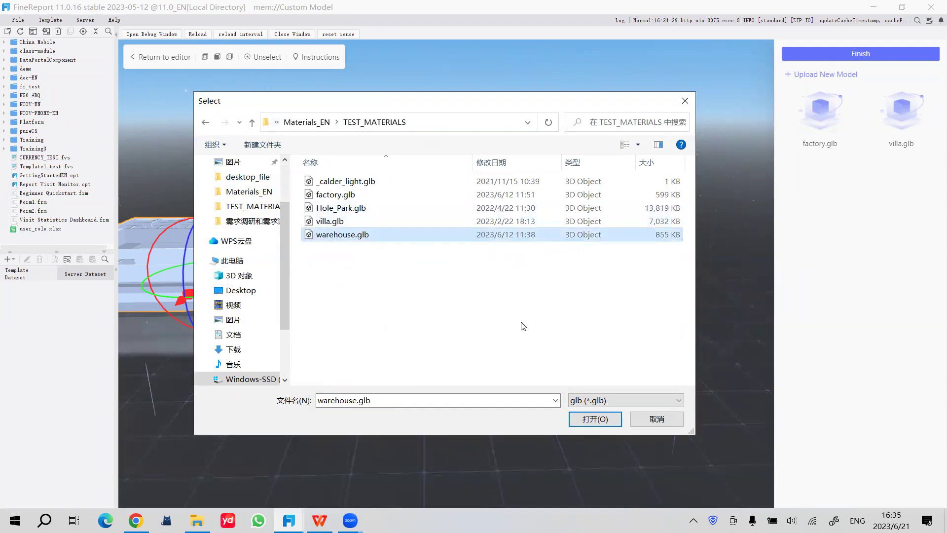
left_click(594, 418)
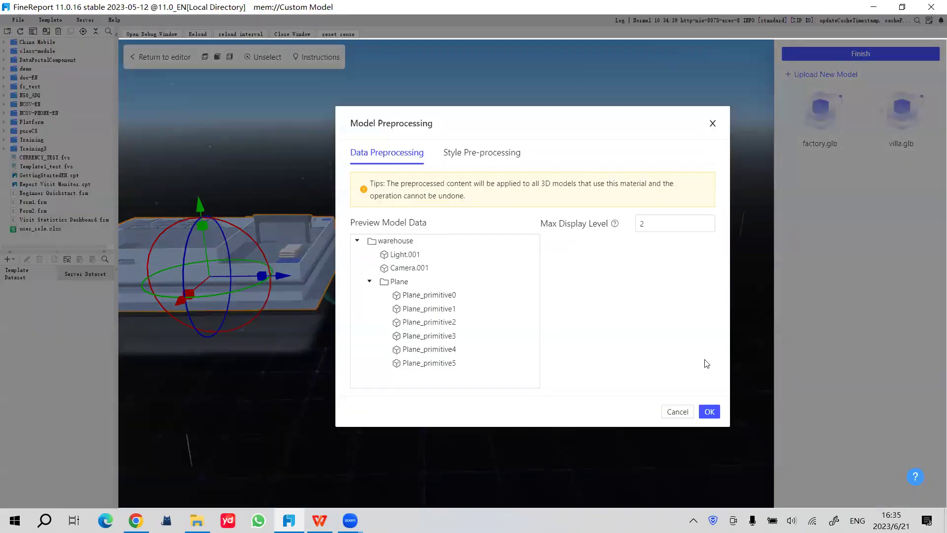
left_click(710, 412)
left_click(821, 168)
left_click(861, 53)
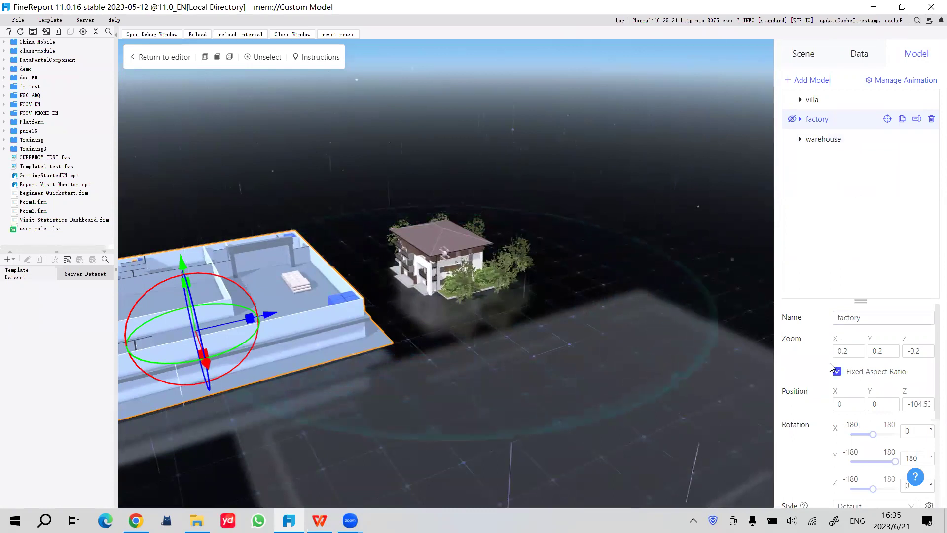
Lower the warehouse along Y to about -69 and set its zoom to 0.2 with the fixed aspect ratio
left_click(828, 143)
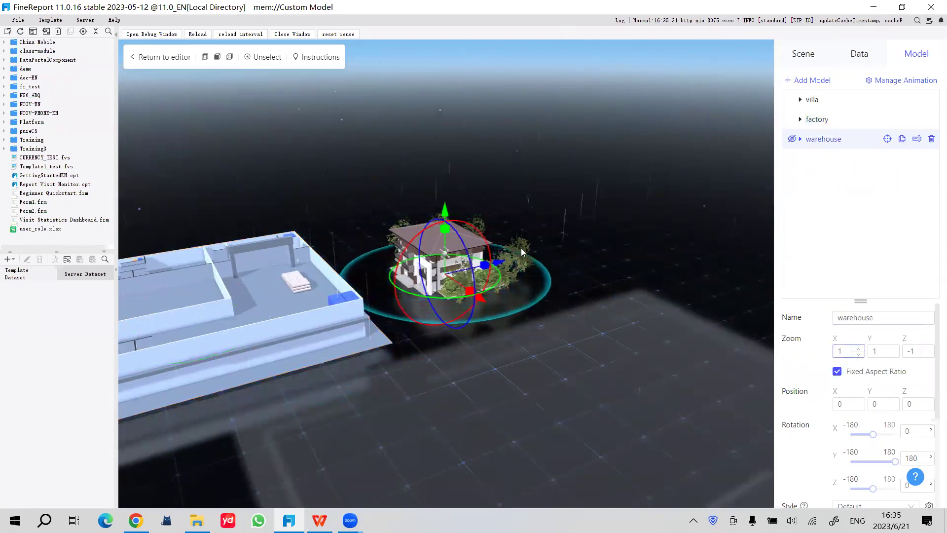
left_click_drag(444, 212, 444, 340)
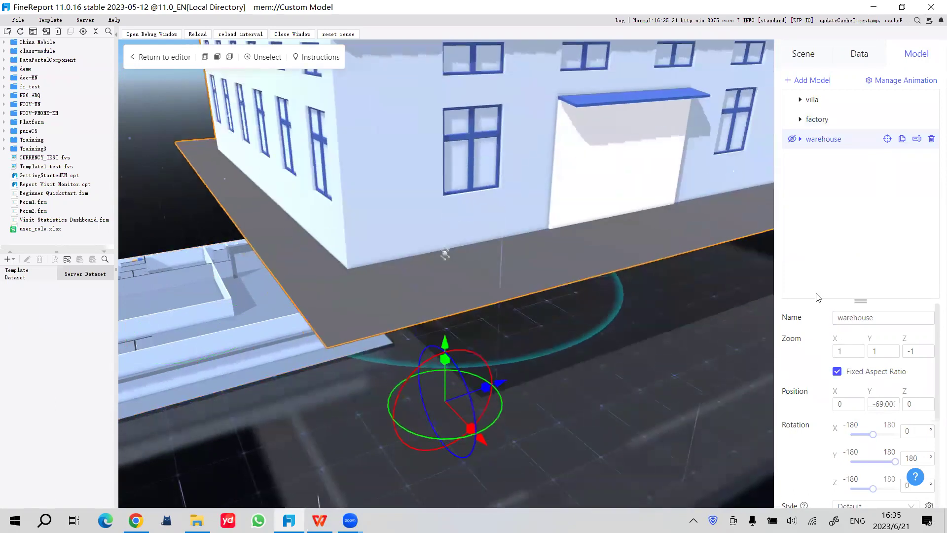
double_click(843, 352)
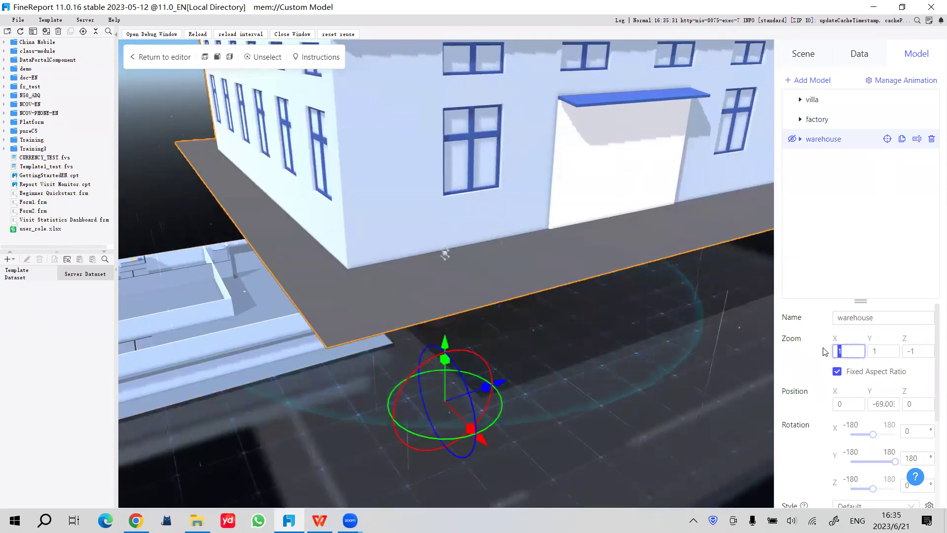
key("Return")
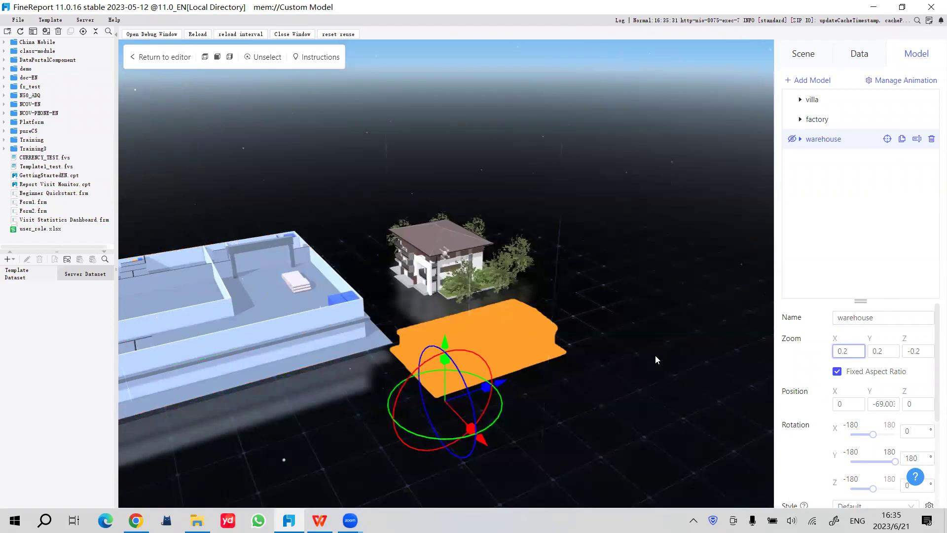
left_click(661, 321)
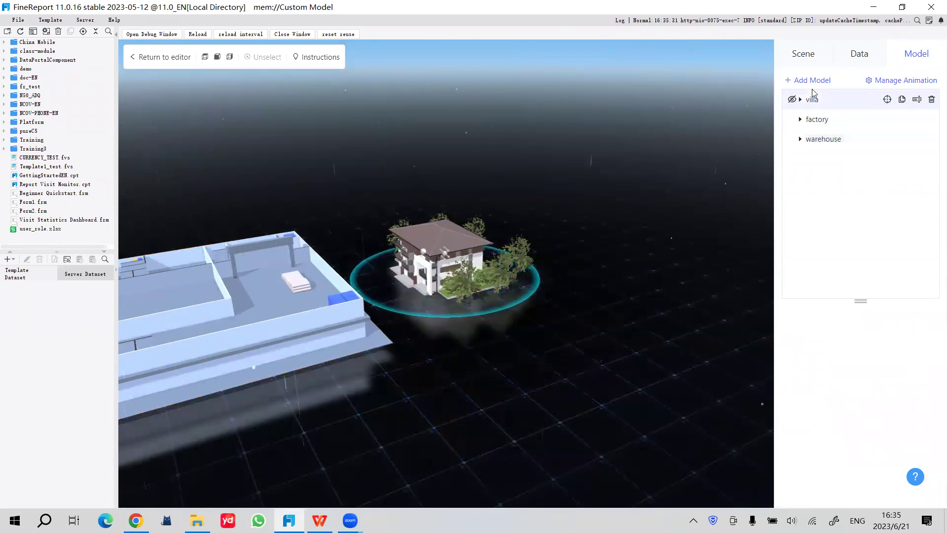
Enlarge the warehouse model to a zoom of 0.5
left_click(828, 140)
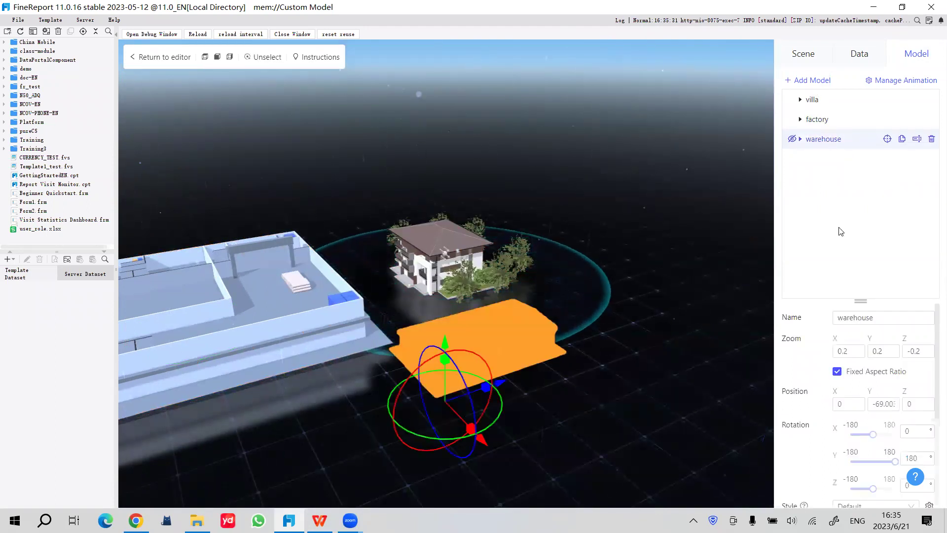
left_click(857, 349)
left_click(857, 350)
left_click(857, 350)
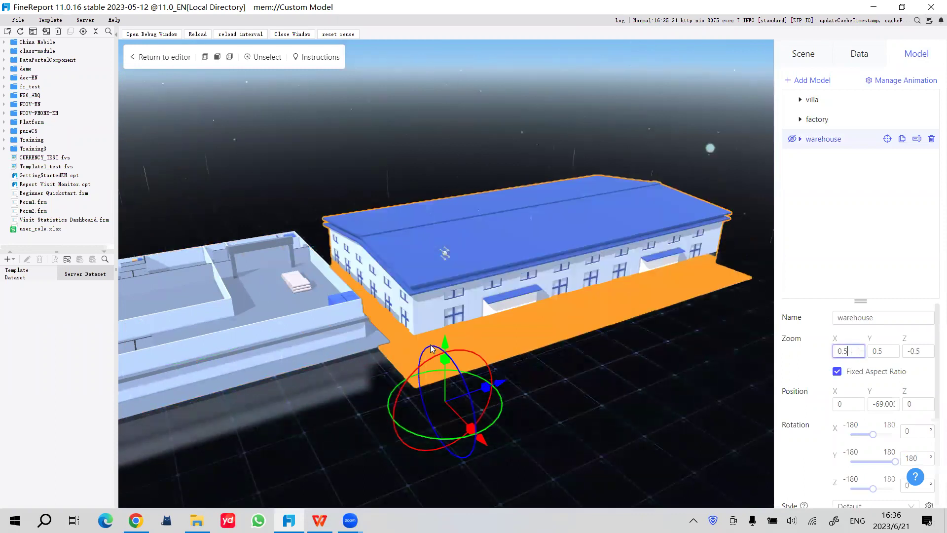
Reposition the warehouse beside the villa at about X 145, Y -53.8, Z 1.8, and deselect it
left_click_drag(445, 341, 453, 313)
left_click_drag(592, 460, 768, 399)
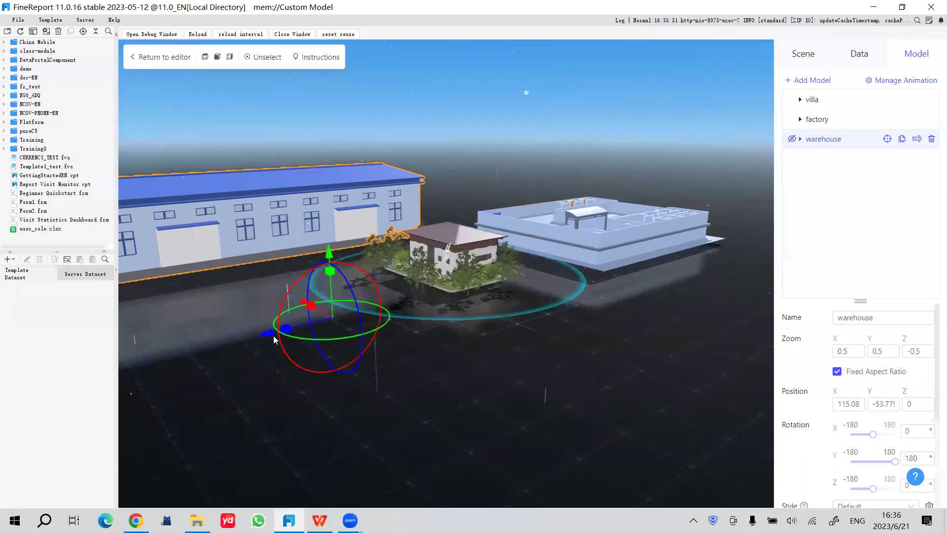
left_click_drag(270, 335, 267, 334)
left_click_drag(303, 306, 419, 333)
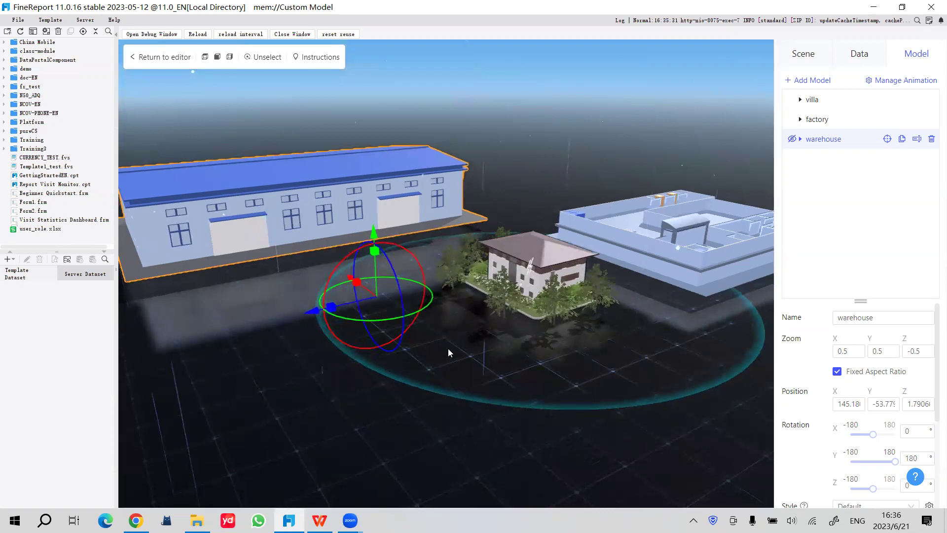
left_click(573, 134)
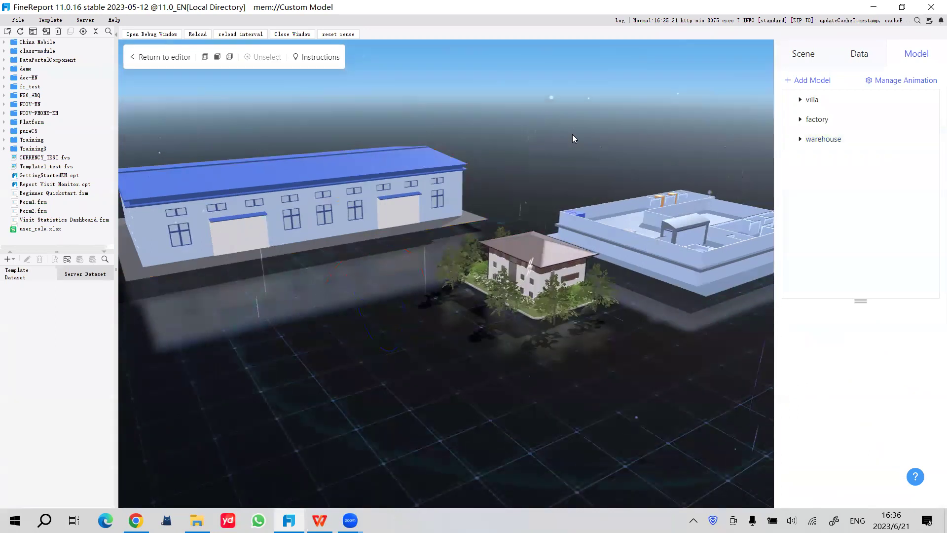
left_click(870, 61)
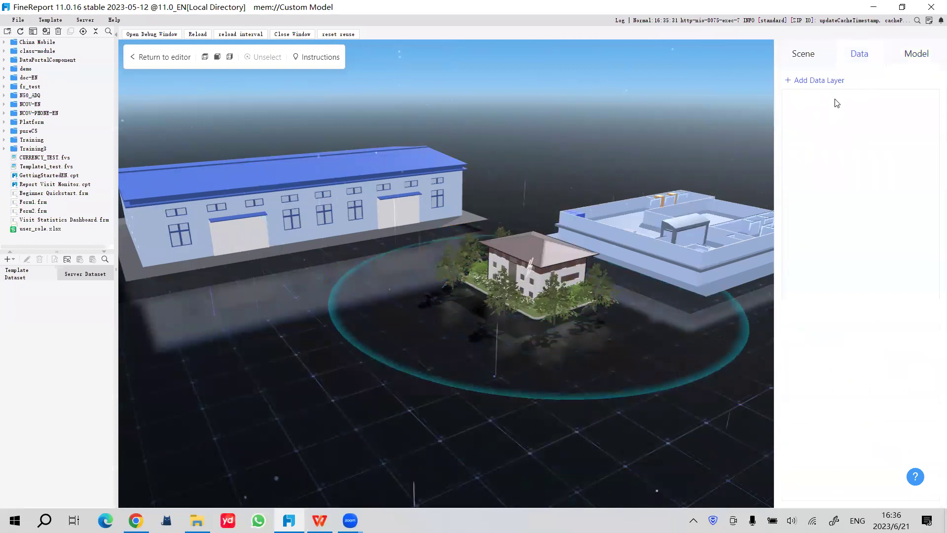
left_click(6, 251)
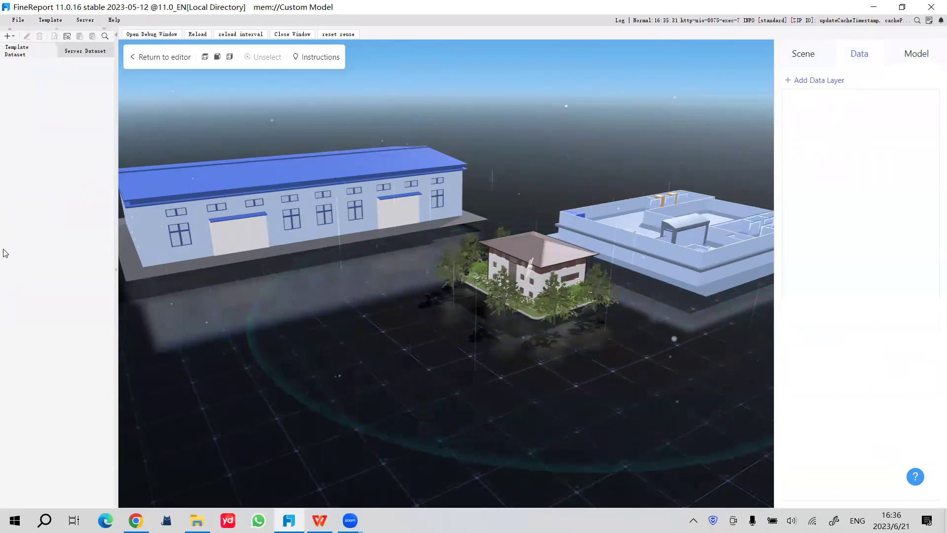
left_click_drag(55, 28, 59, 231)
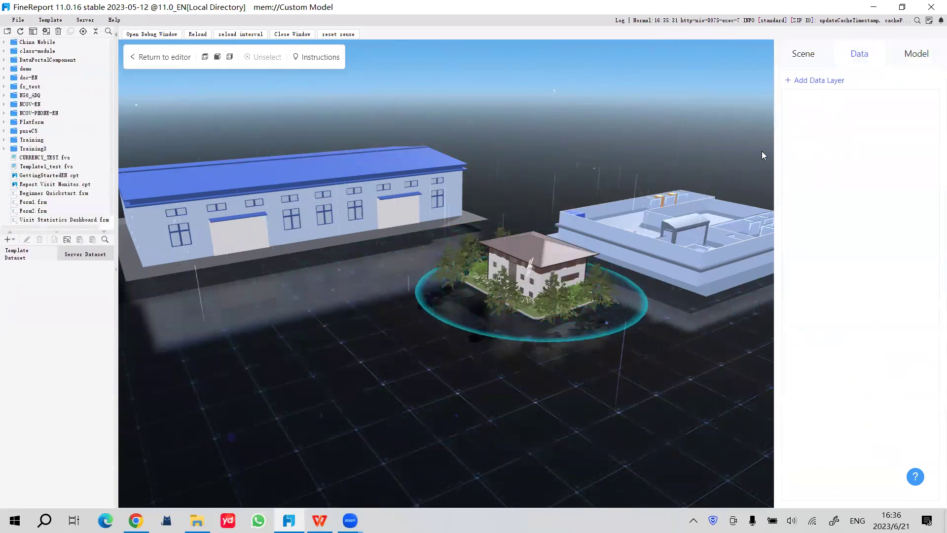
left_click(917, 53)
left_click(829, 139)
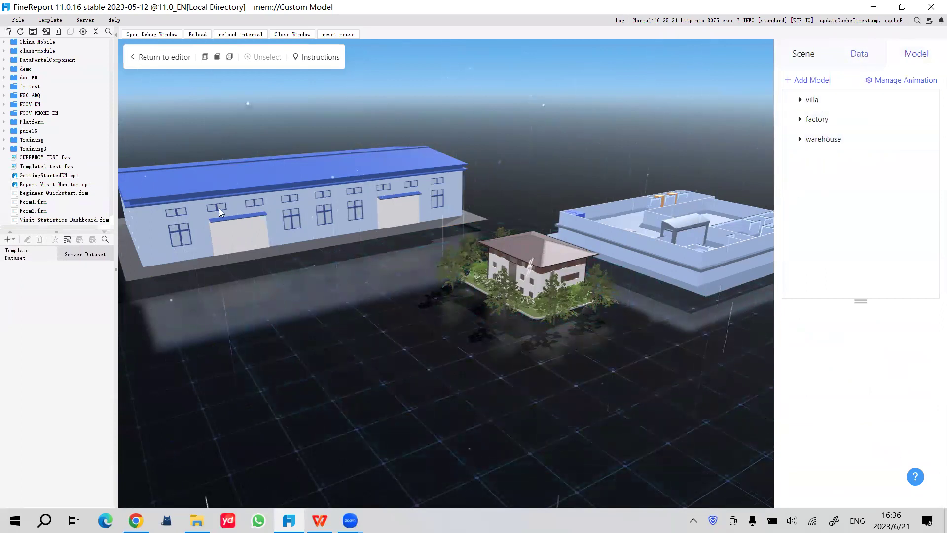
left_click(860, 58)
left_click(916, 56)
Create an embedded template dataset with a String column called Name and an Integer column called value
left_click(9, 240)
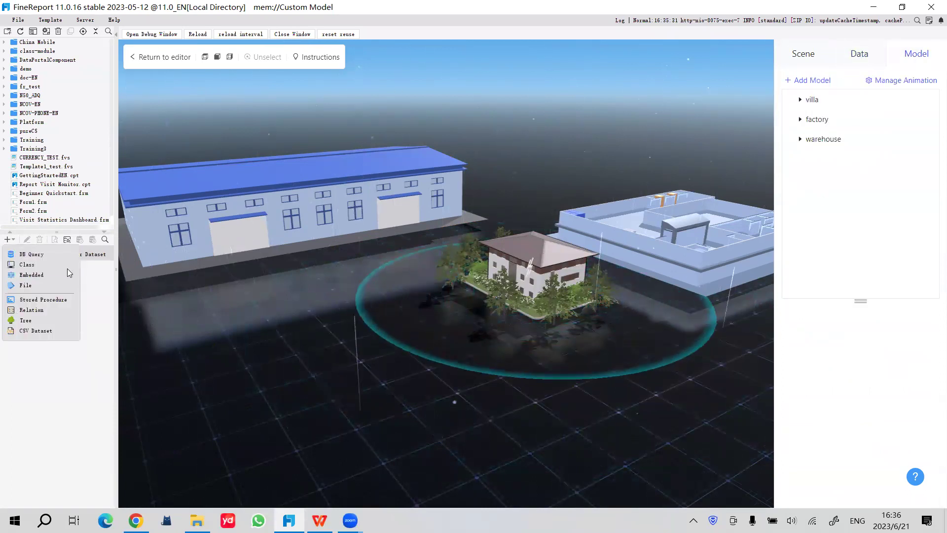
left_click(46, 276)
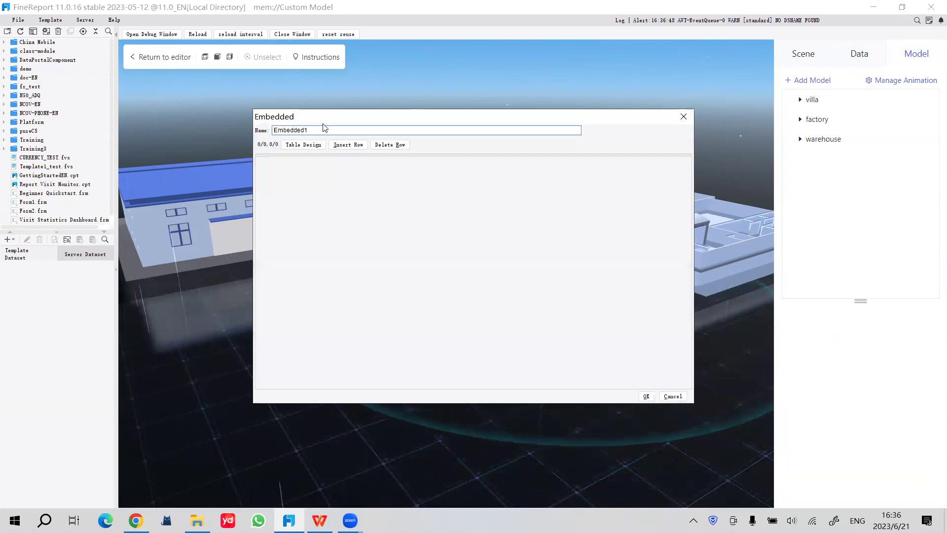
left_click_drag(328, 130, 242, 129)
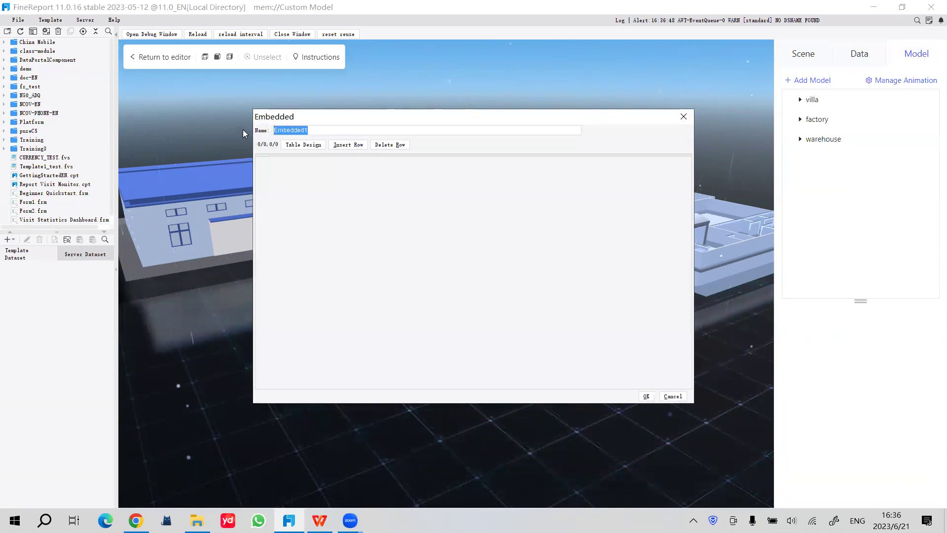
left_click(303, 145)
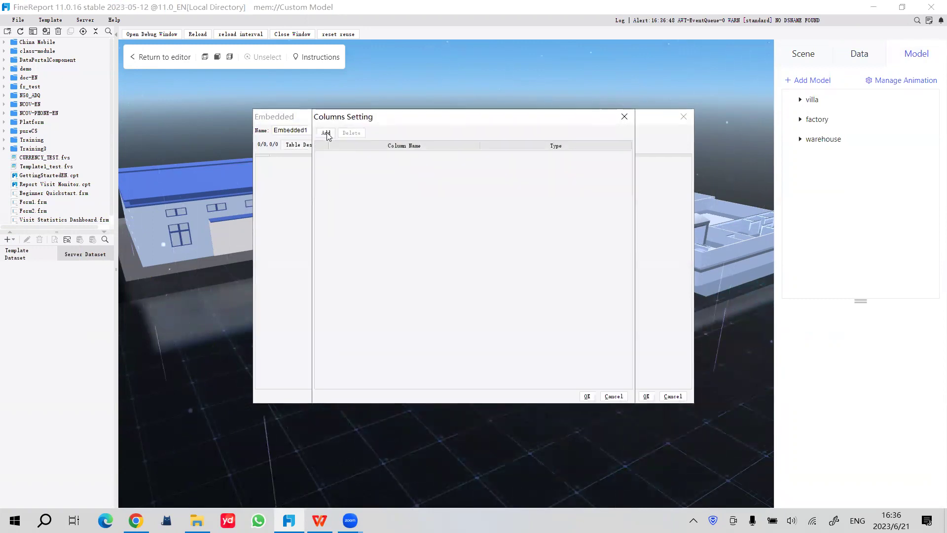
type("Name")
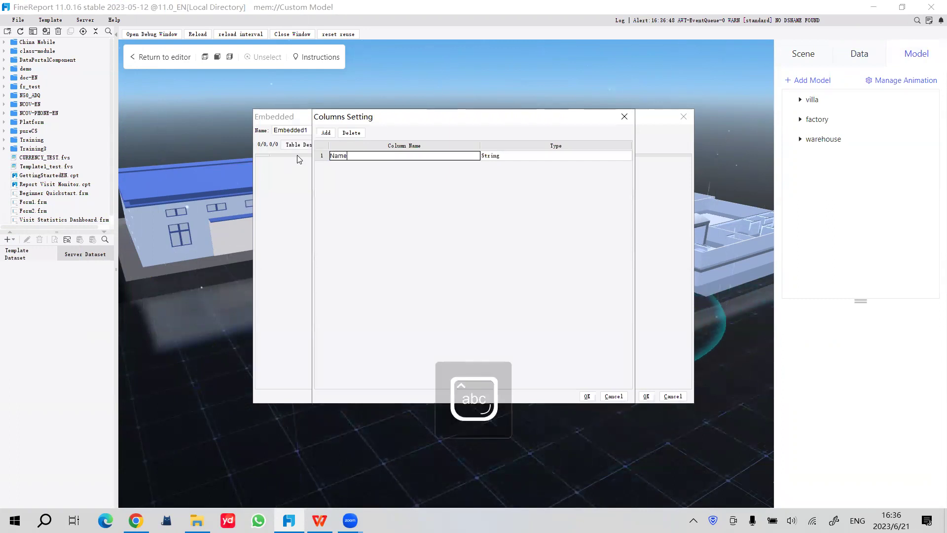
left_click(326, 133)
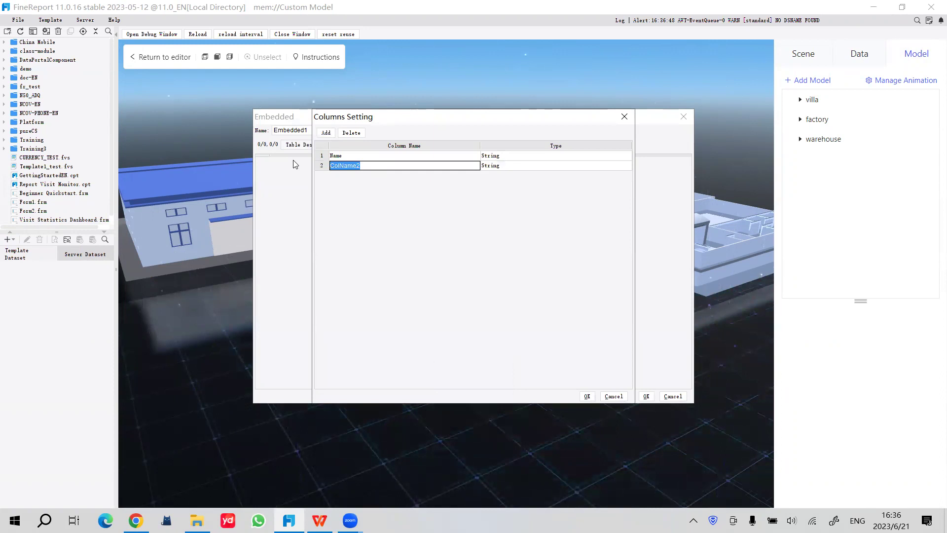
left_click(515, 167)
left_click(505, 186)
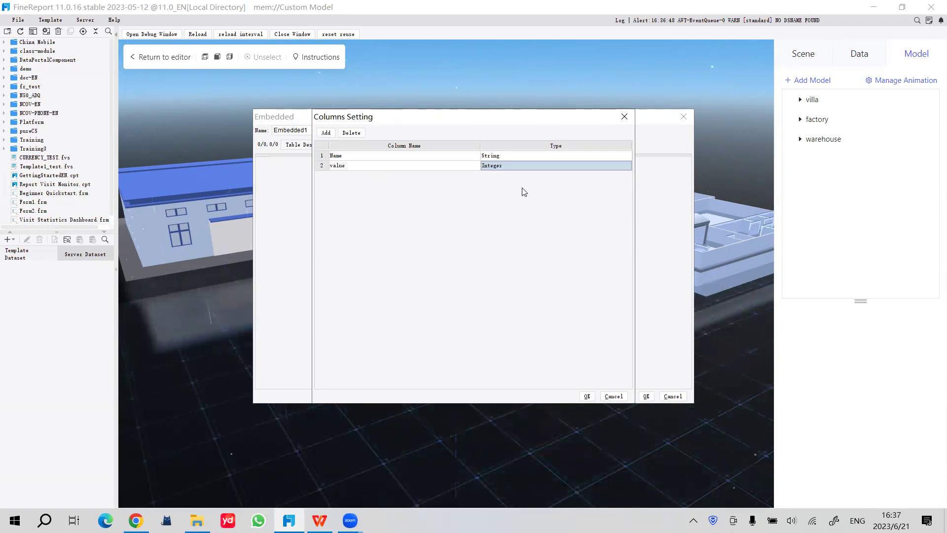
left_click(590, 399)
Insert three rows in the embedded dataset and fill them with villa 100, factory 200 and warehouse 300
left_click(346, 146)
left_click(345, 146)
left_click(345, 146)
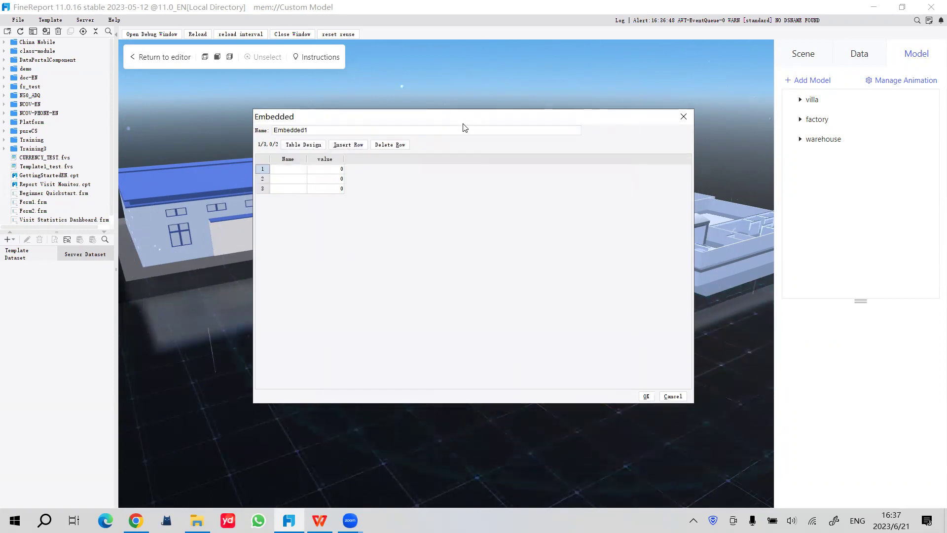
left_click_drag(464, 125, 497, 244)
left_click(326, 290)
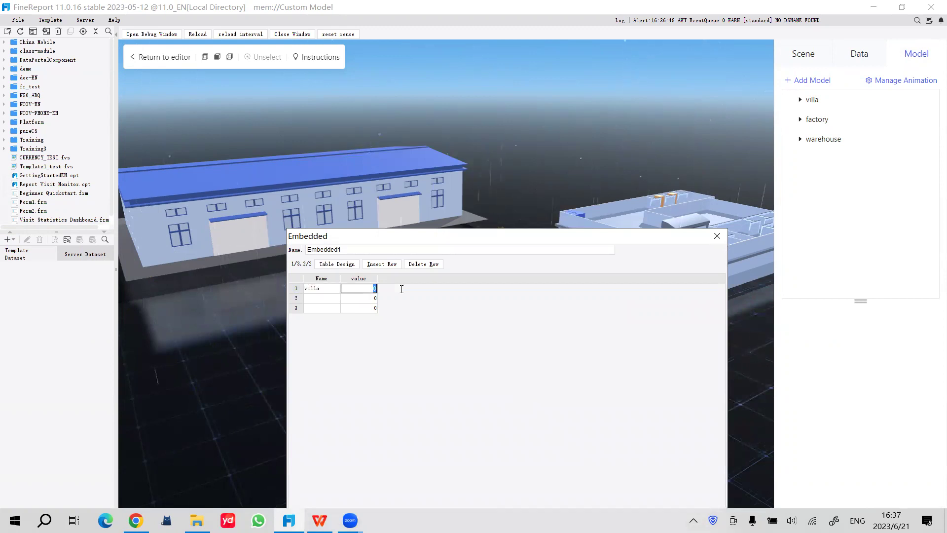
left_click(324, 295)
left_click(325, 308)
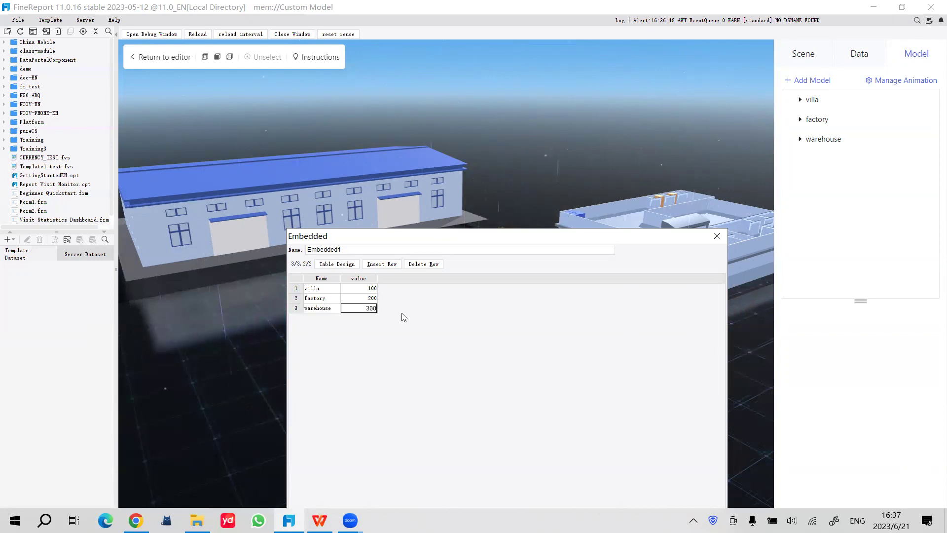
left_click_drag(617, 238, 547, 183)
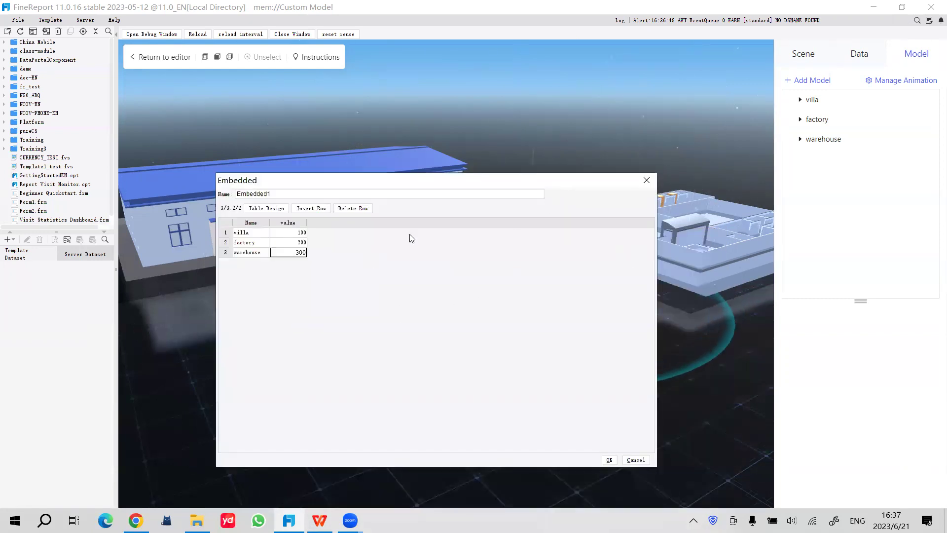
Confirm the embedded dataset and add a data layer bound to Embedded1, with Name as the model name and value as the content
left_click(609, 459)
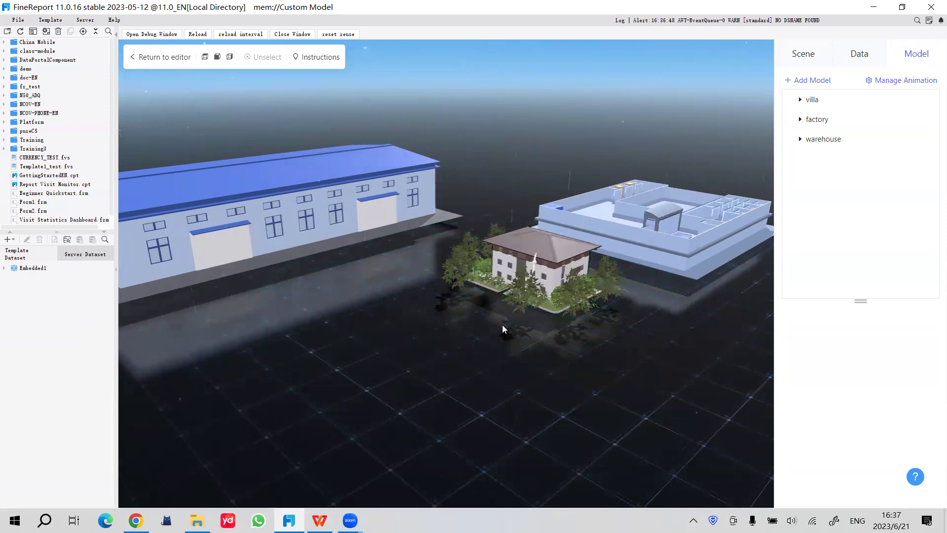
left_click_drag(861, 300, 866, 395)
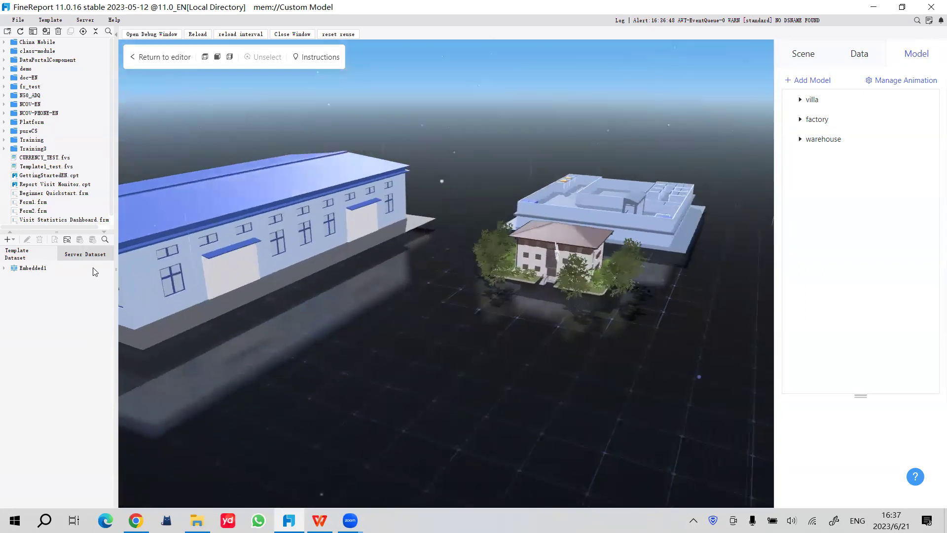
left_click(815, 82)
left_click(835, 124)
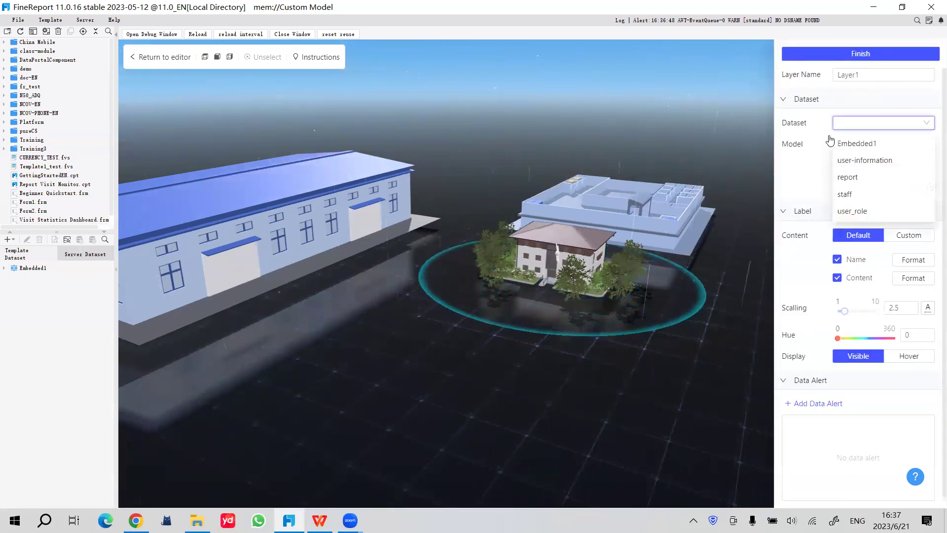
left_click(872, 144)
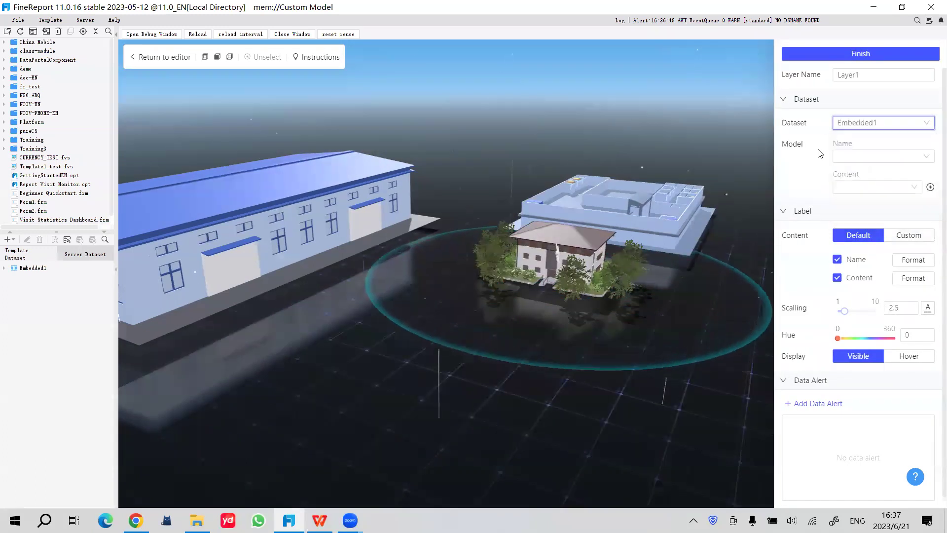
left_click(886, 156)
left_click(849, 177)
left_click(839, 188)
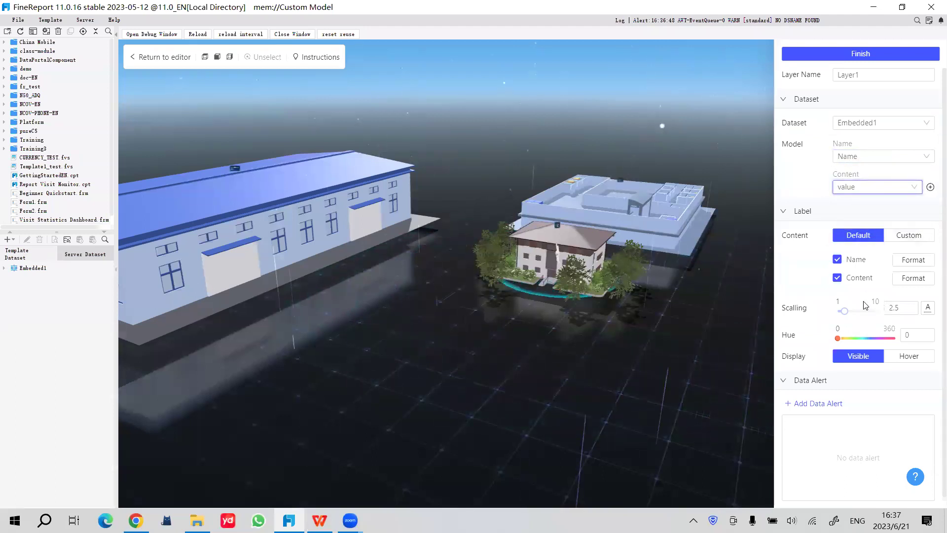
Set the data layer's label scaling to 10 and its display to Hover, check the villa's label, and finish the layer
left_click_drag(845, 311, 883, 315)
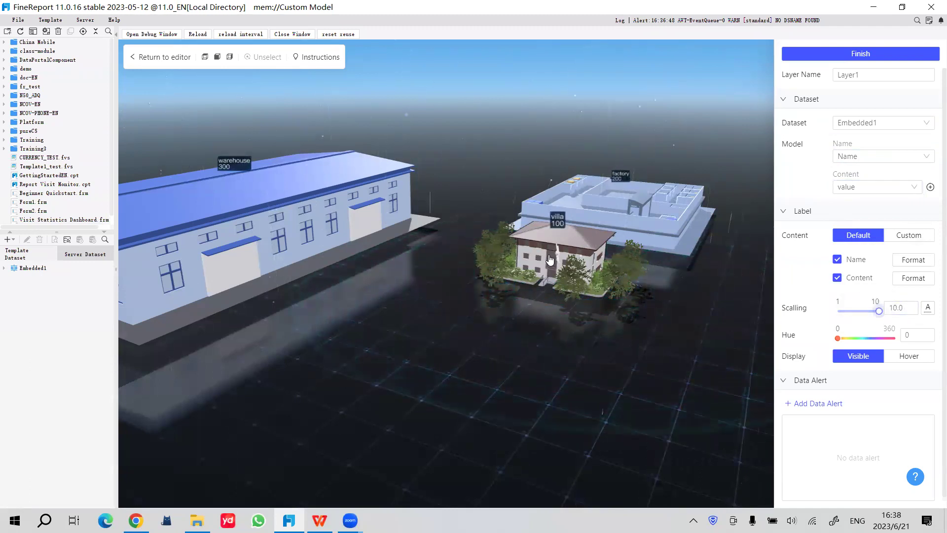
left_click_drag(446, 281, 465, 284)
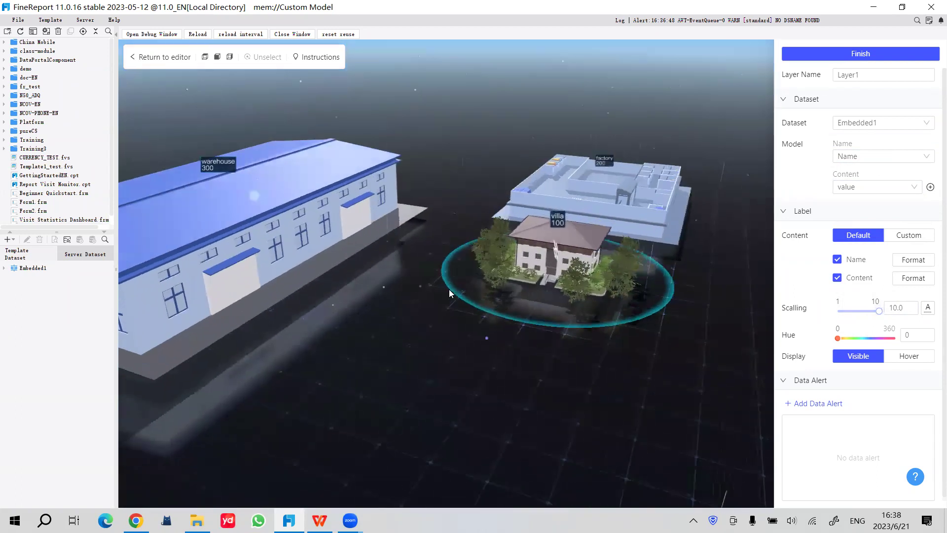
left_click(909, 356)
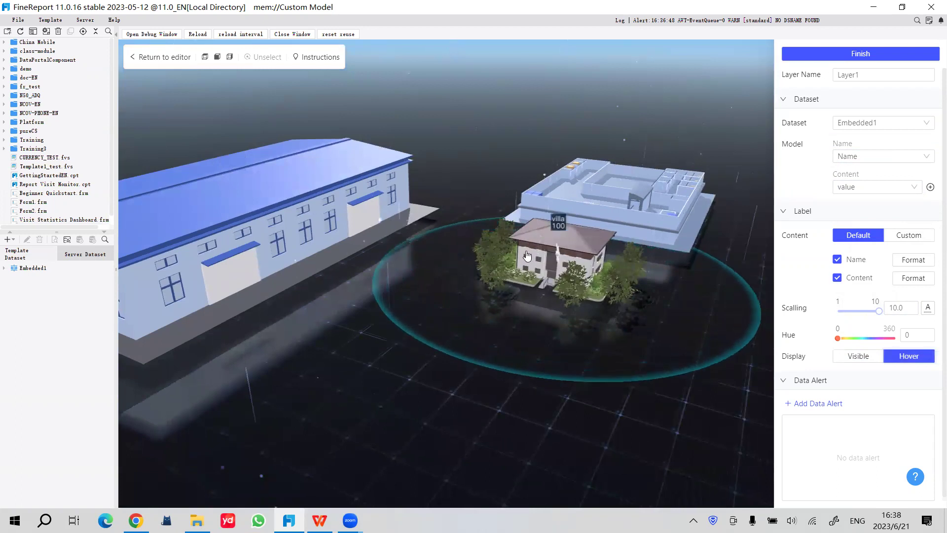
mouse_move(587, 249)
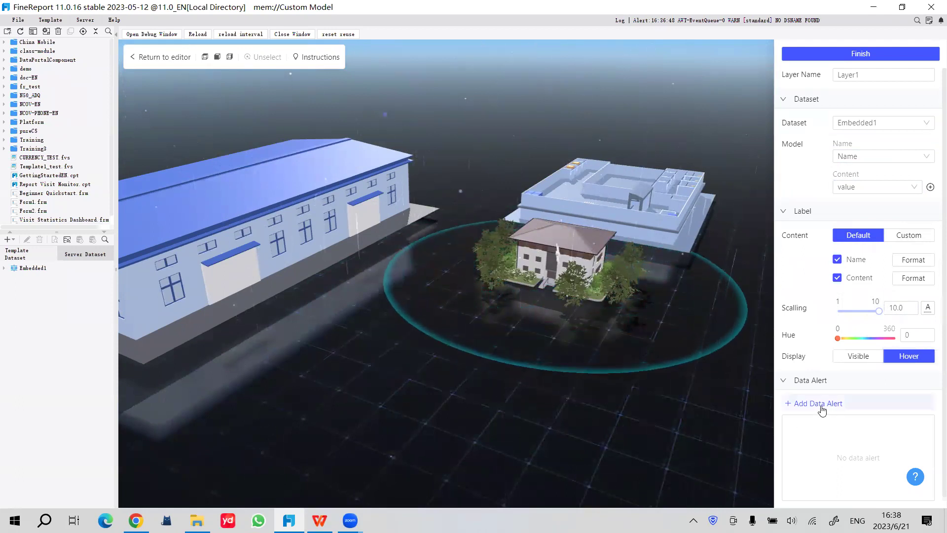
left_click_drag(625, 361, 484, 359)
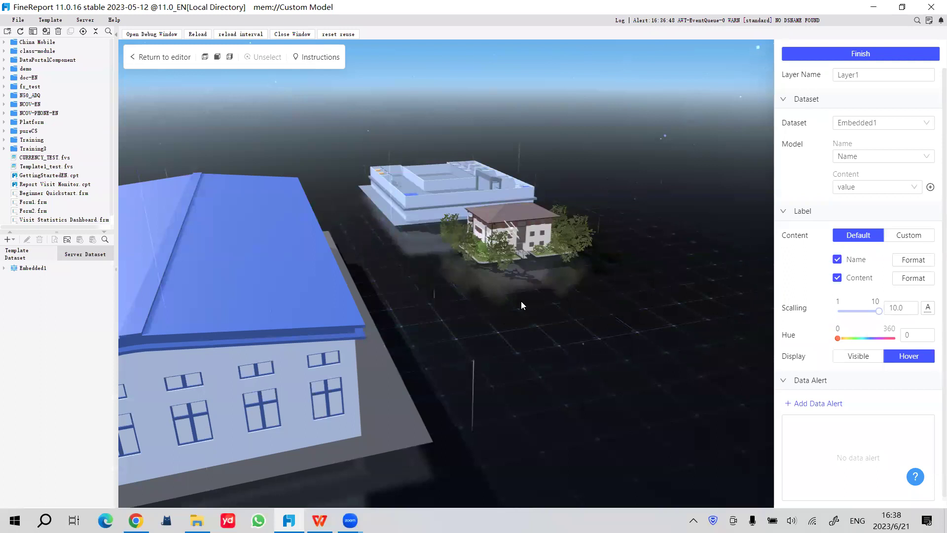
left_click_drag(506, 318, 448, 340)
scroll(448, 340, "up", 3)
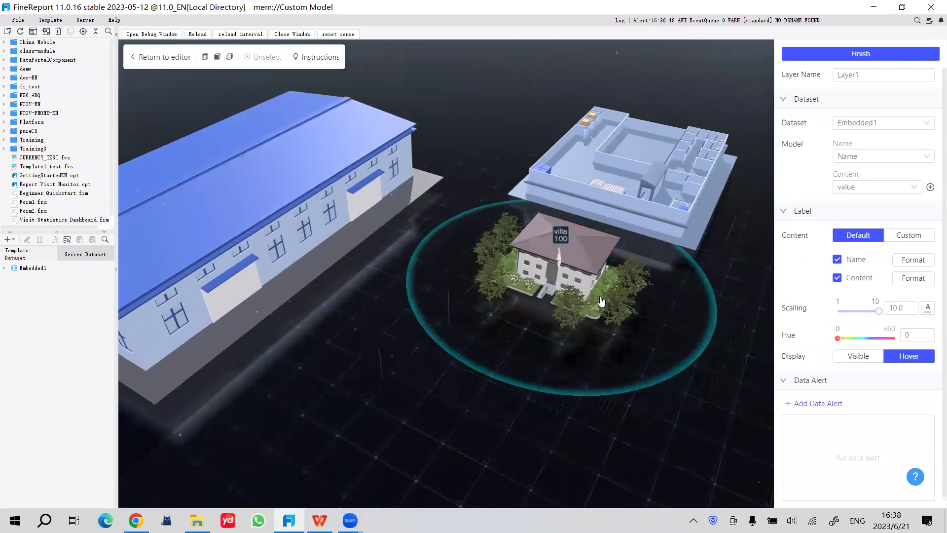
left_click(841, 55)
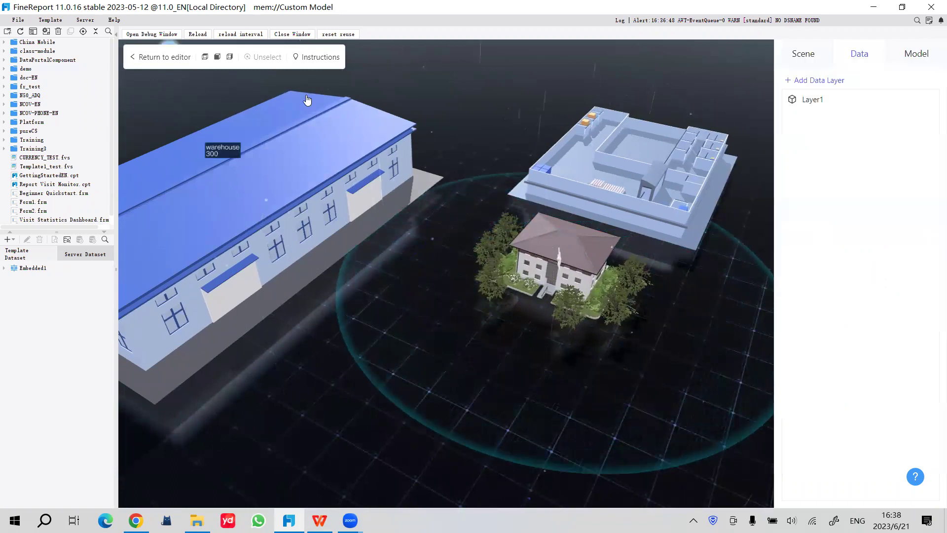
Return to the template editor and save the template as Custom Model.fvs in the Training folder
left_click(165, 58)
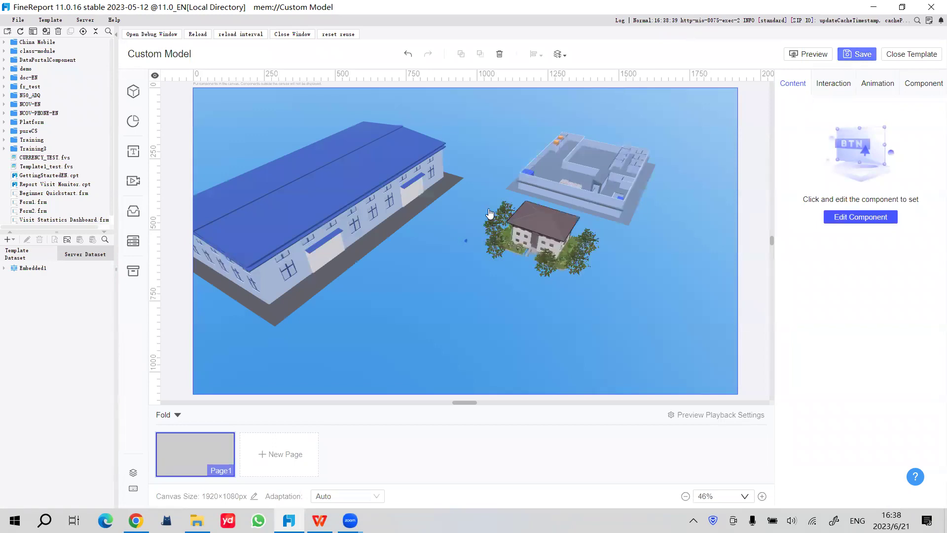
left_click(514, 224)
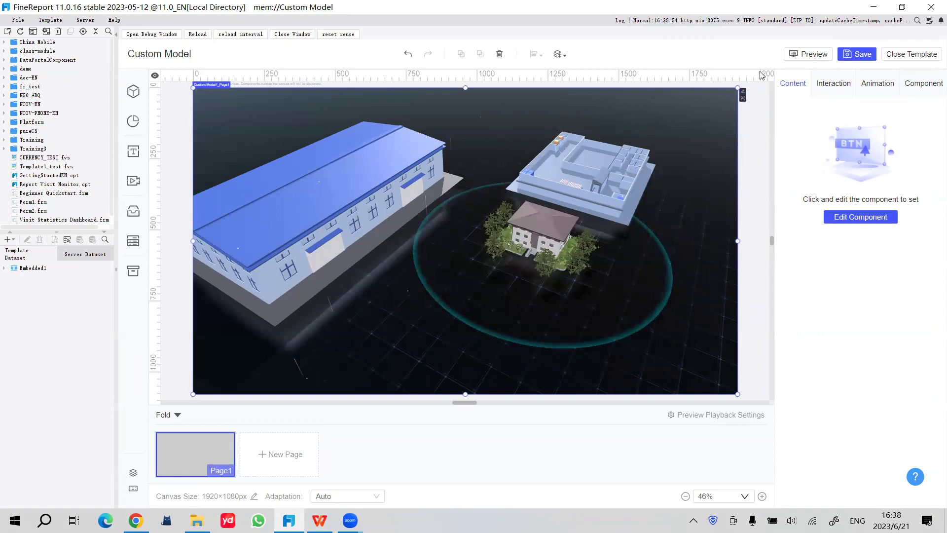
key("ctrl+s")
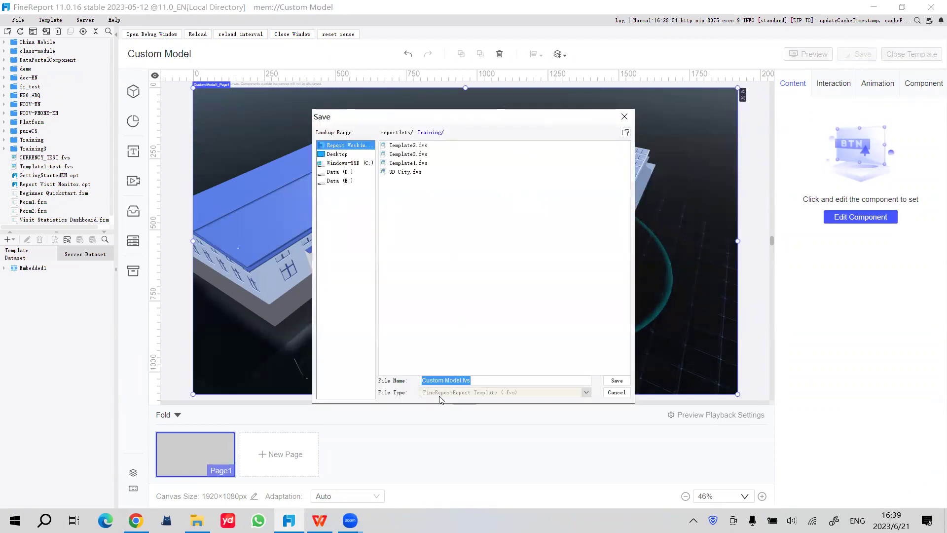
left_click(619, 381)
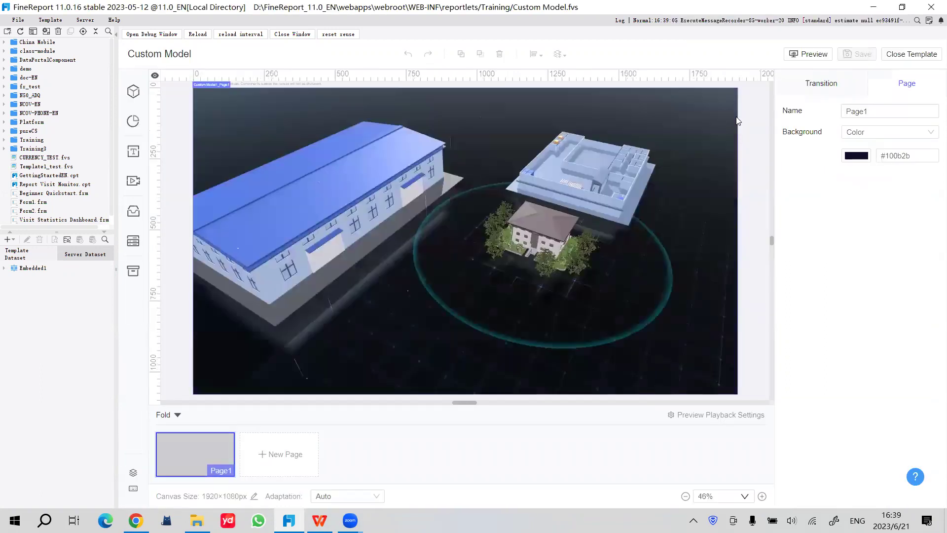
Add a Heading 1 title near the page's upper middle with the text My Custom Model
left_click(133, 151)
left_click_drag(246, 116, 456, 116)
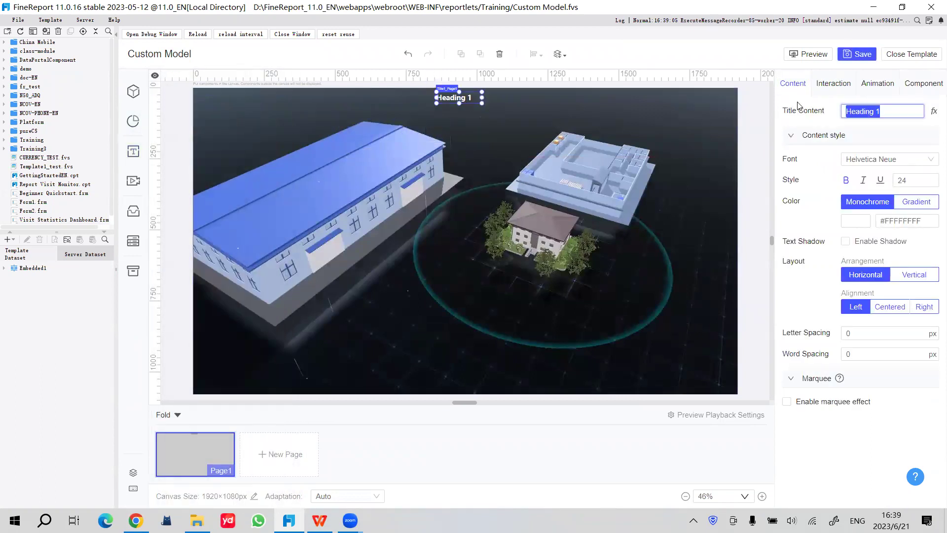
key("Caps_Lock")
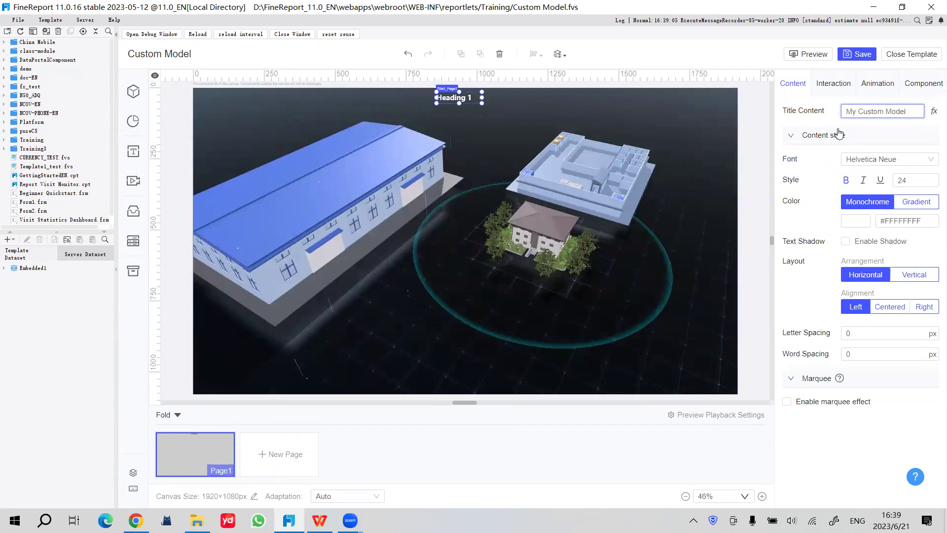
left_click(814, 182)
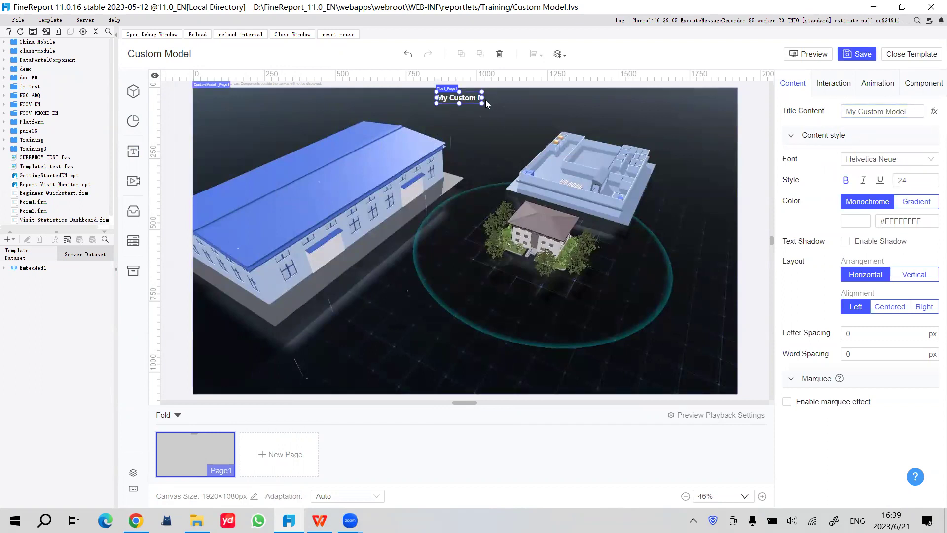
Widen the title's frame, set its font size to 40, reposition it along the page's upper edge, and center its text
left_click_drag(482, 98, 537, 102)
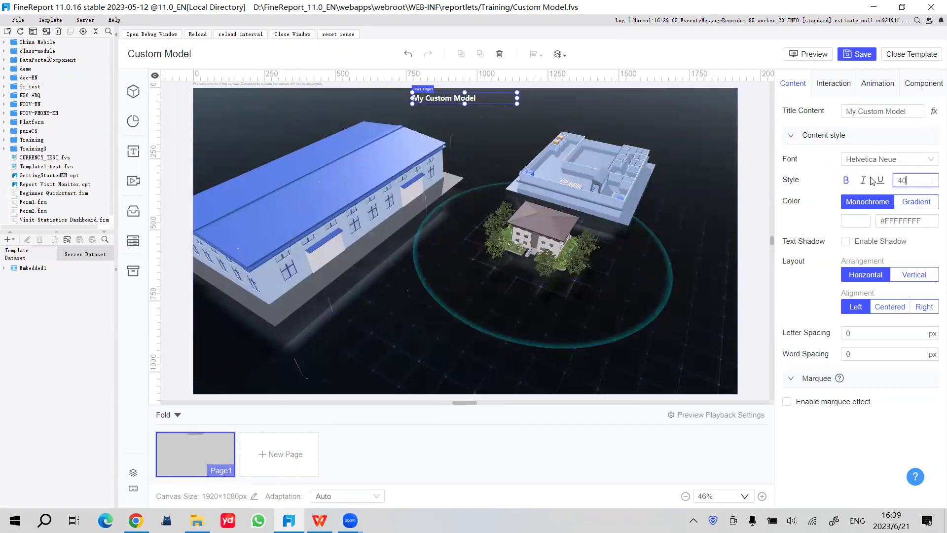
left_click(532, 109)
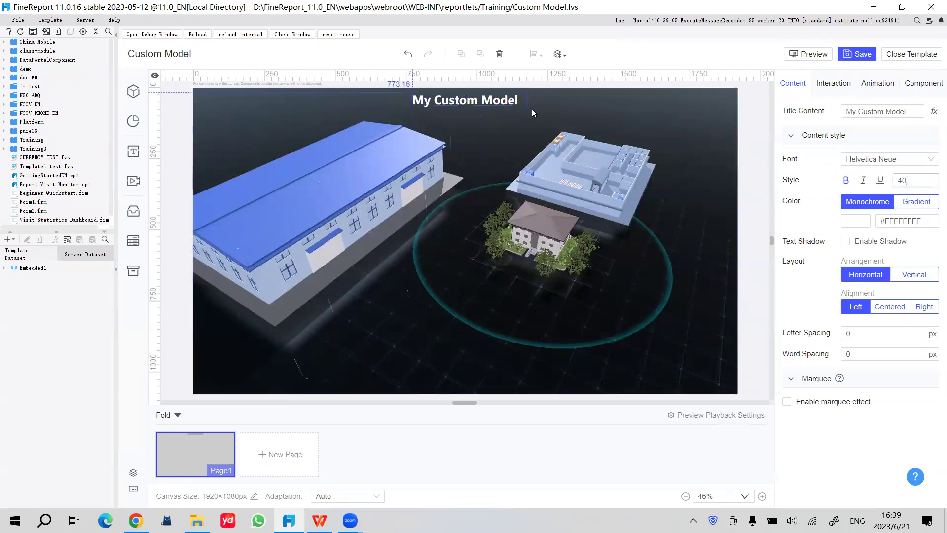
left_click(536, 104)
mouse_move(490, 99)
left_mouse_down()
mouse_move(446, 102)
mouse_move(471, 101)
left_mouse_up()
left_click(891, 307)
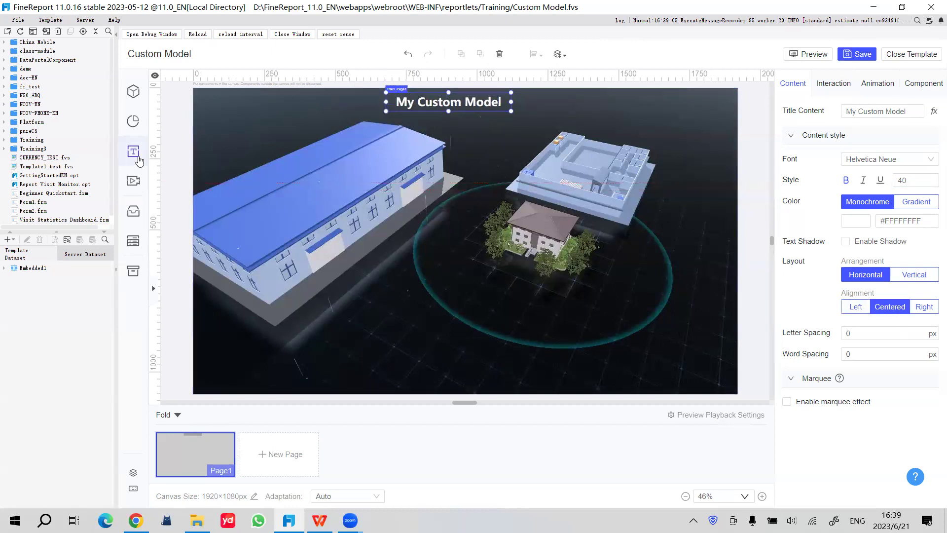
Place a 3D column chart in the page's lower-left corner and an arc column chart in its lower-right corner, and save the template
left_click(132, 122)
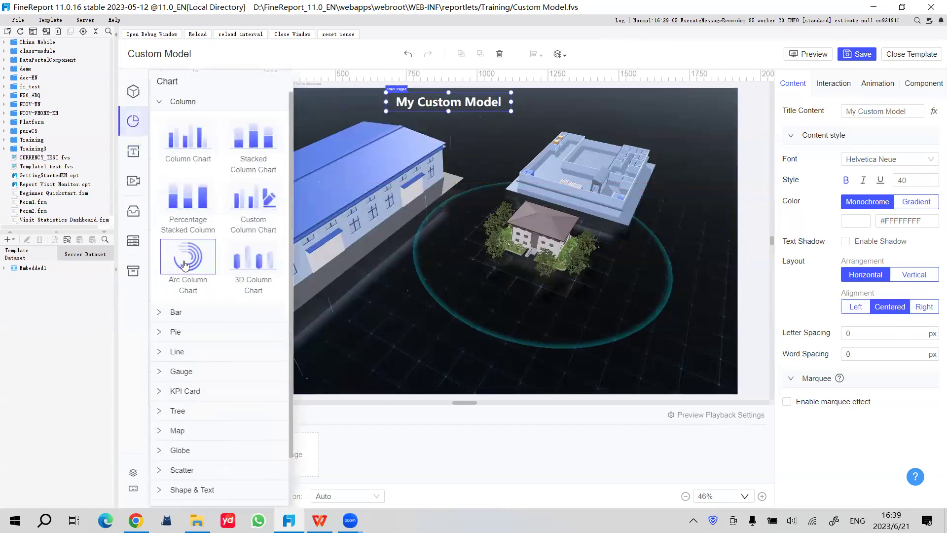
left_click_drag(256, 259, 261, 327)
left_click(133, 121)
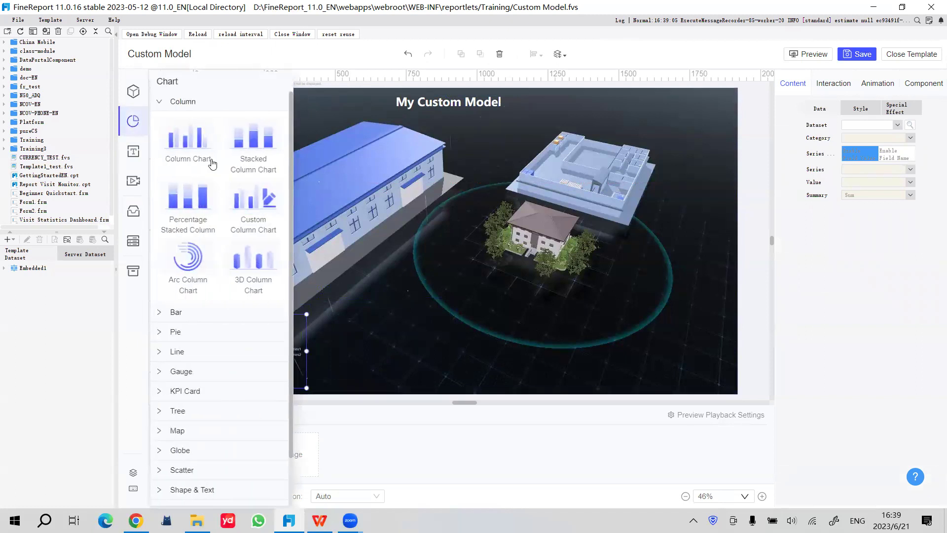
left_click_drag(188, 256, 672, 347)
left_click(279, 348)
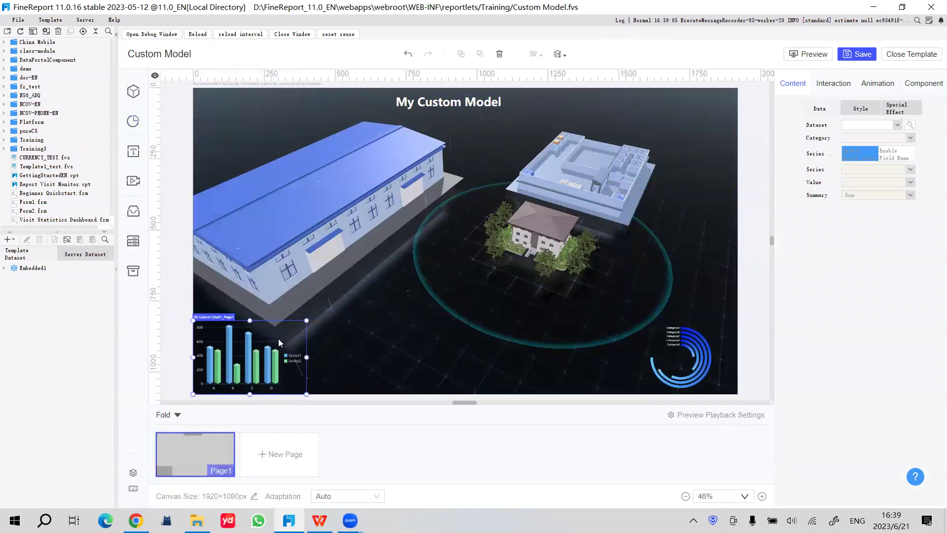
left_click(856, 57)
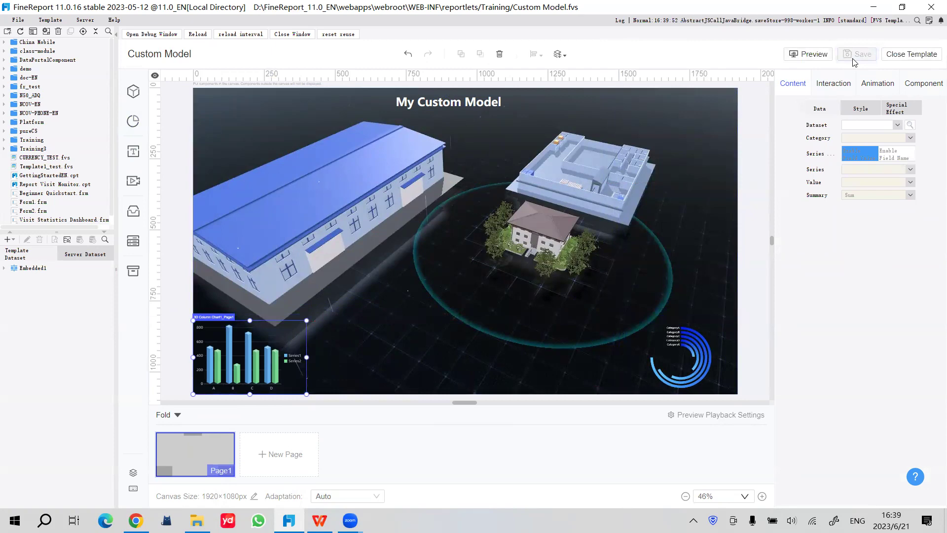
Preview the template in a new Chrome tab at localhost:8075/webroot/decision/view/duchamp?viewlet=Training%252FCustom%2BModel.fvs
left_click(812, 59)
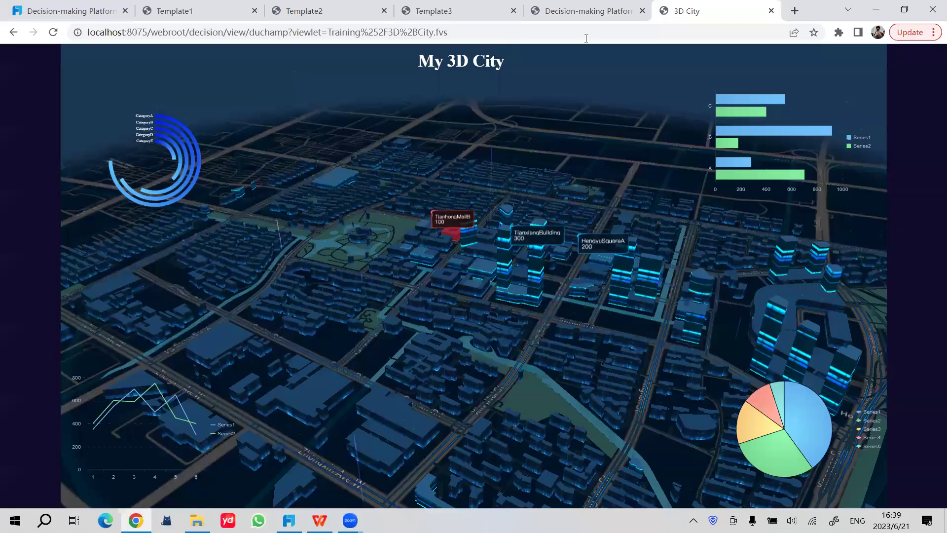
key("ctrl+t")
left_click(676, 39)
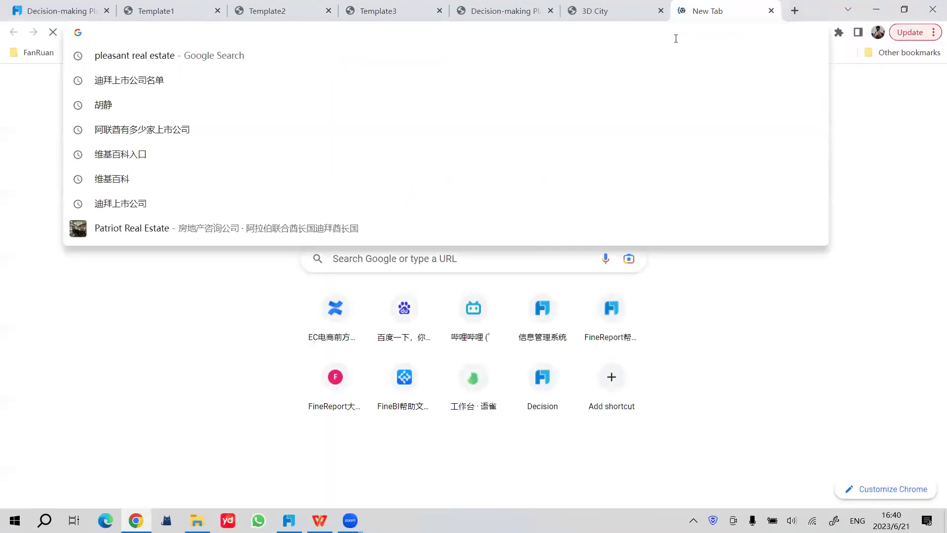
type("http://localhost:8075/webroot/decision/view/duchamp?viewlet=Training%252FCustom%2BModel.fvs")
key("Return")
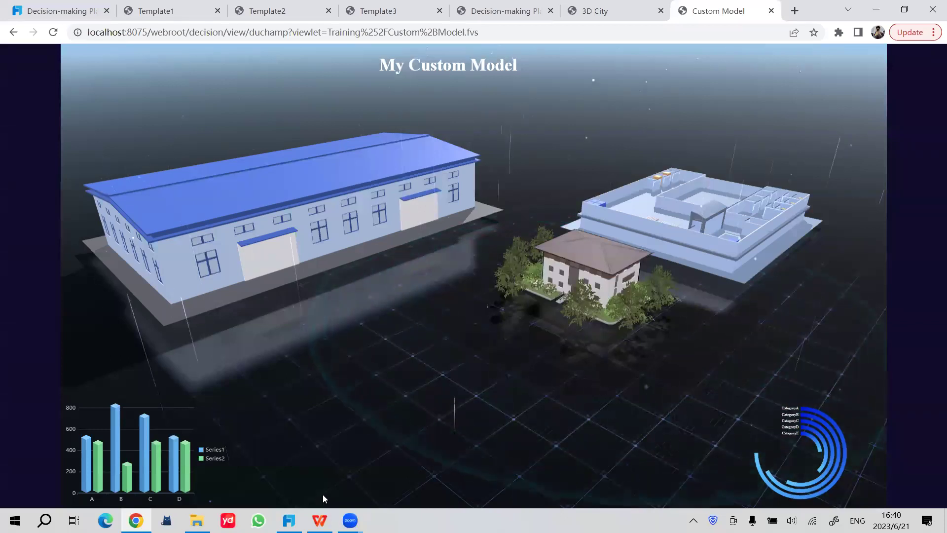
Switch back to FineReport and duplicate Page1 of the Custom Model template
left_click(289, 521)
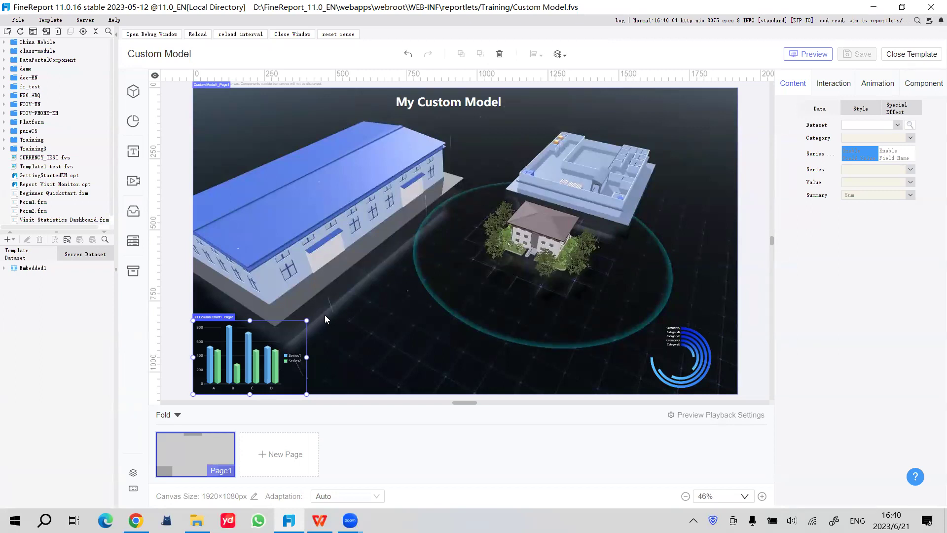
right_click(195, 448)
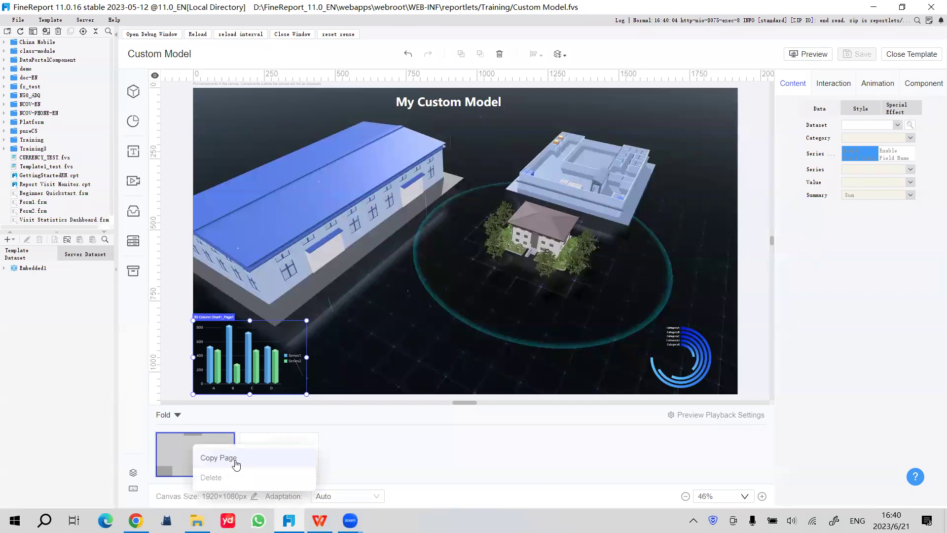
left_click(236, 459)
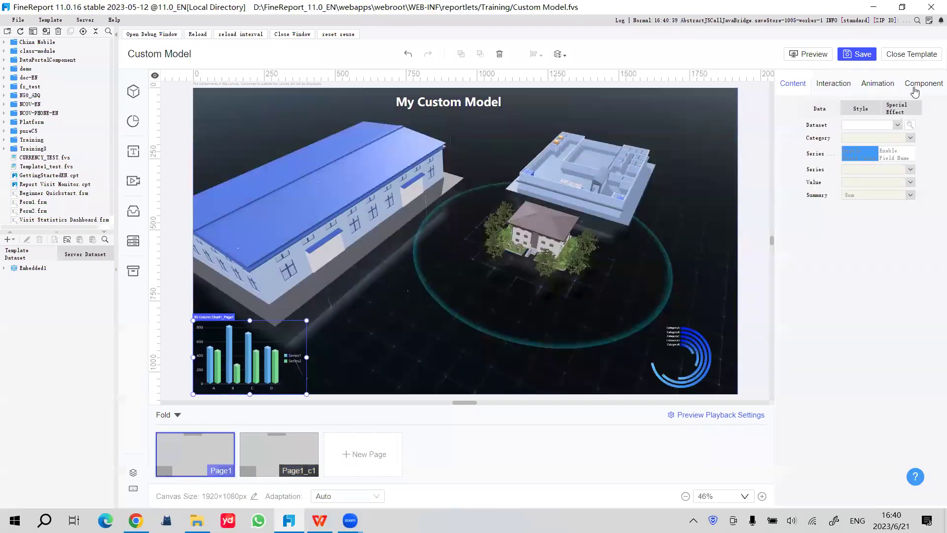
Rename Page1 as Villa
left_click(217, 458)
left_click(874, 110)
left_click(276, 474)
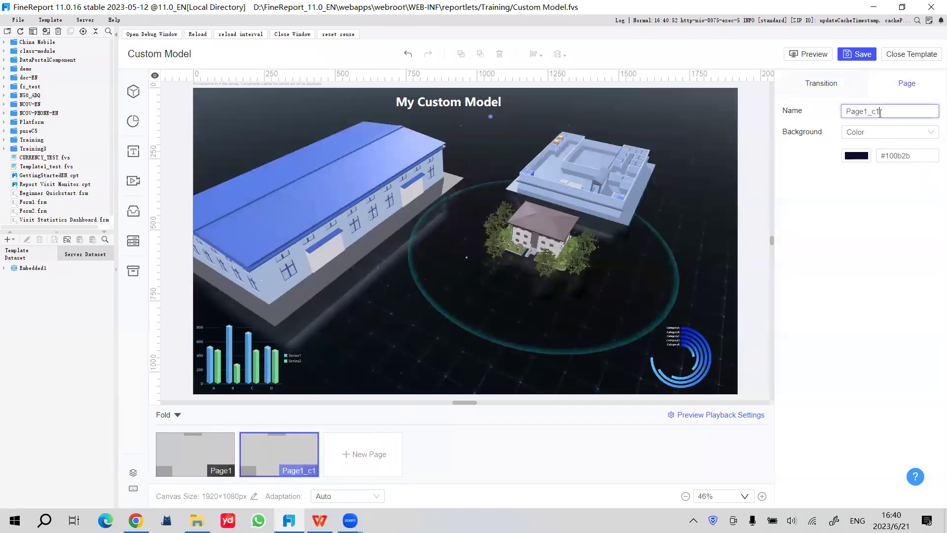
left_click(233, 442)
left_click_drag(871, 112, 838, 117)
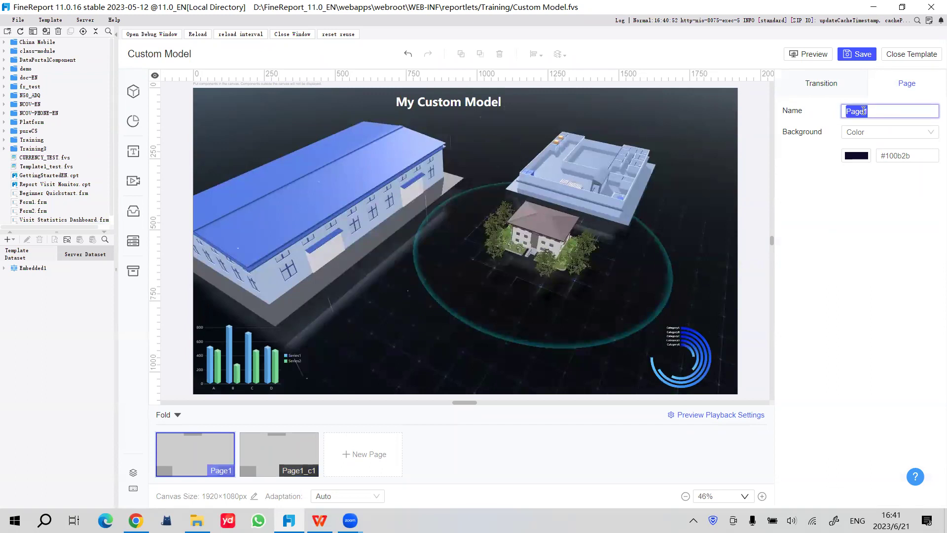
key("Caps_Lock")
type("V")
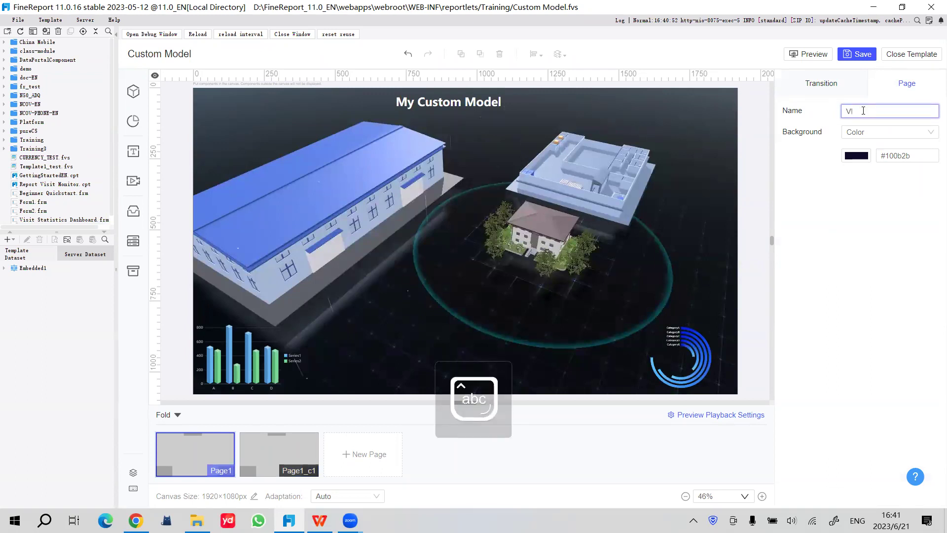
type("illa")
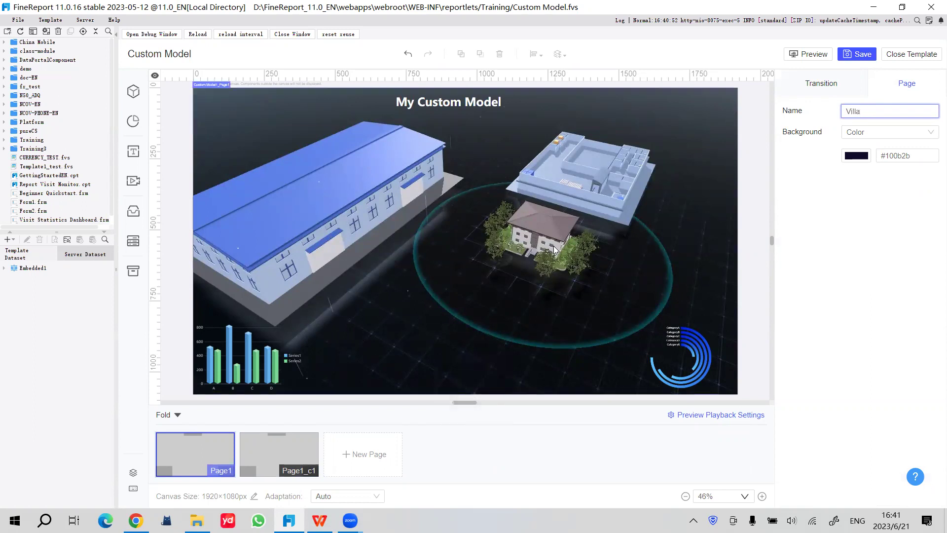
Rename the duplicated page Page1_c1 as factory
left_click(278, 452)
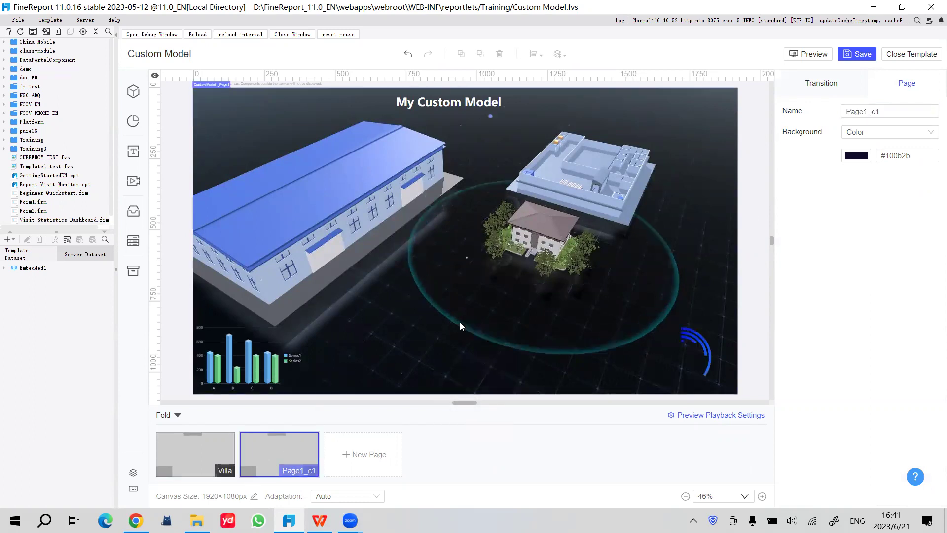
double_click(893, 110)
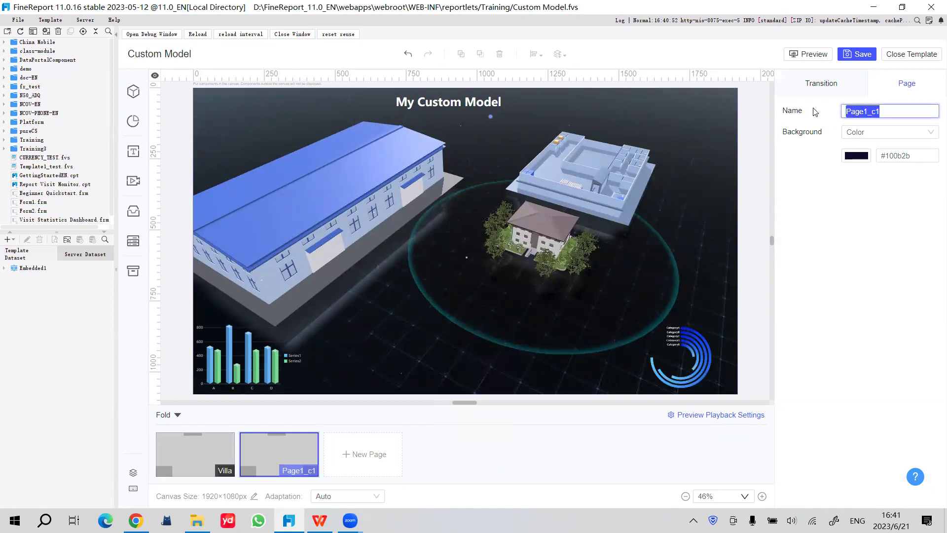
type("factory")
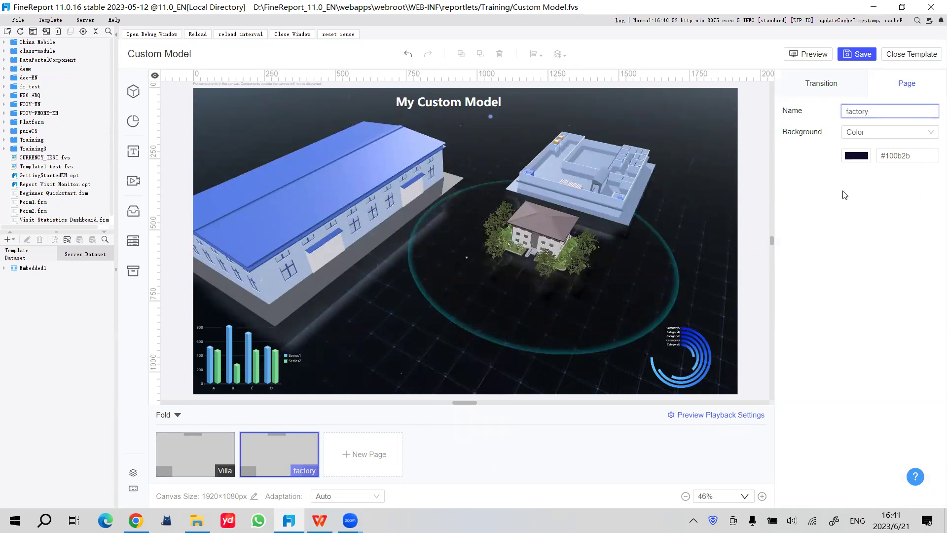
Duplicate the factory page, rename the copy as warehouse, and save the template
right_click(279, 447)
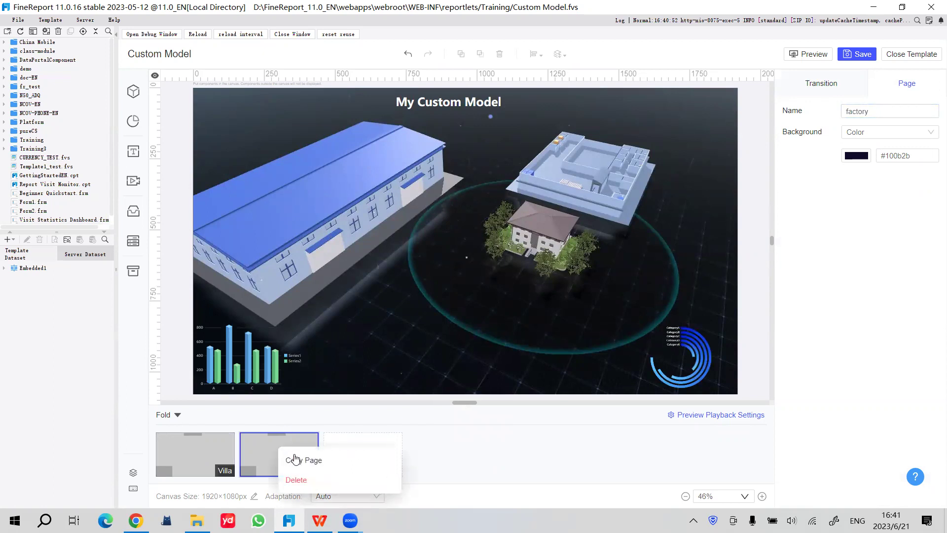
left_click(296, 459)
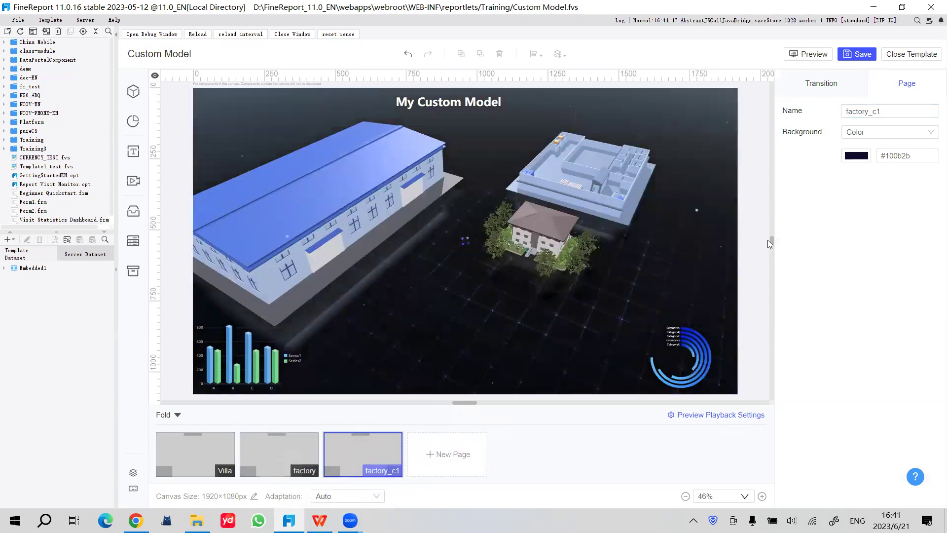
left_click(813, 112)
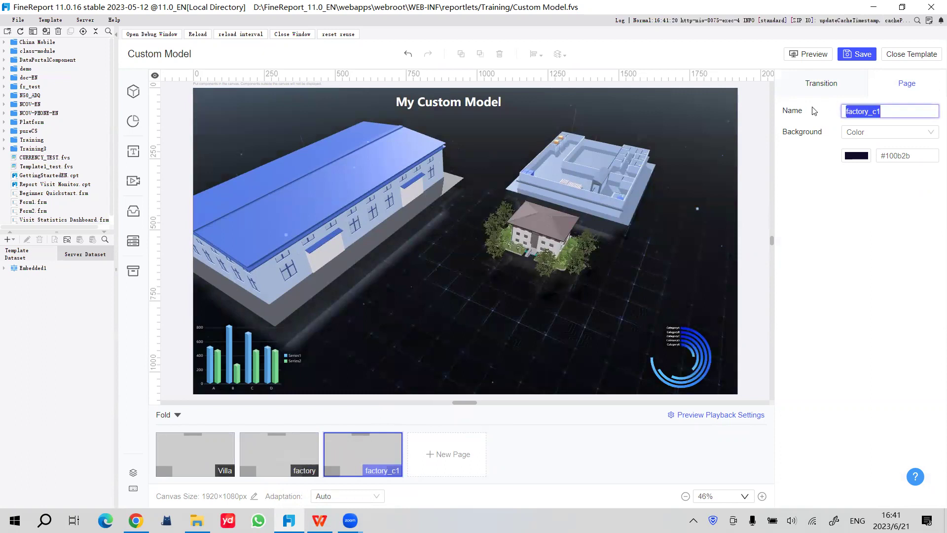
type("warehouse")
left_click(859, 54)
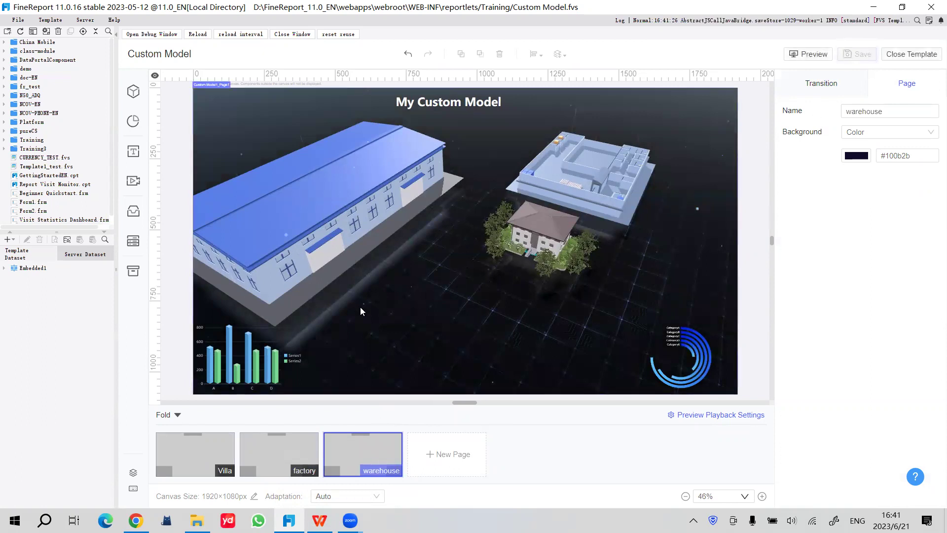
Enable Smooth Transition for the warehouse, factory and Villa pages, and save the template
left_click(823, 83)
left_click(931, 111)
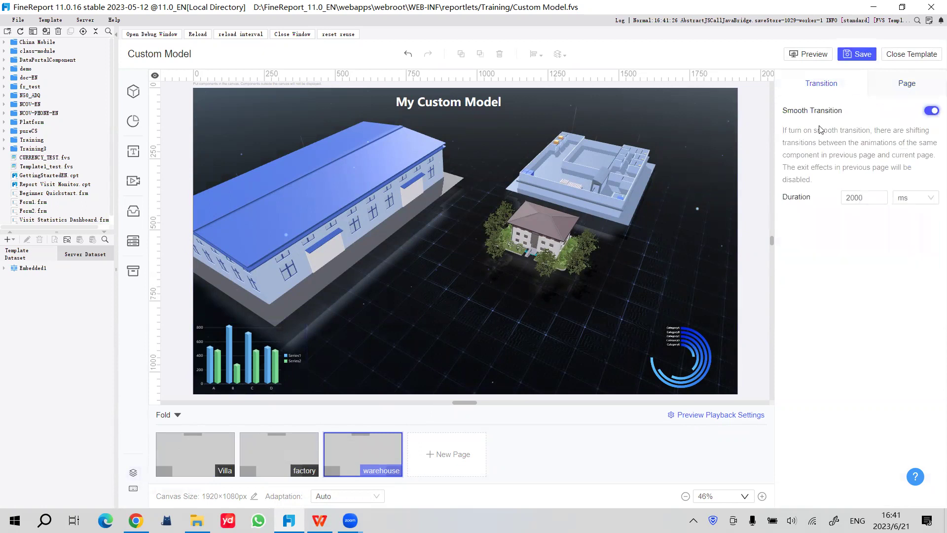
left_click(932, 111)
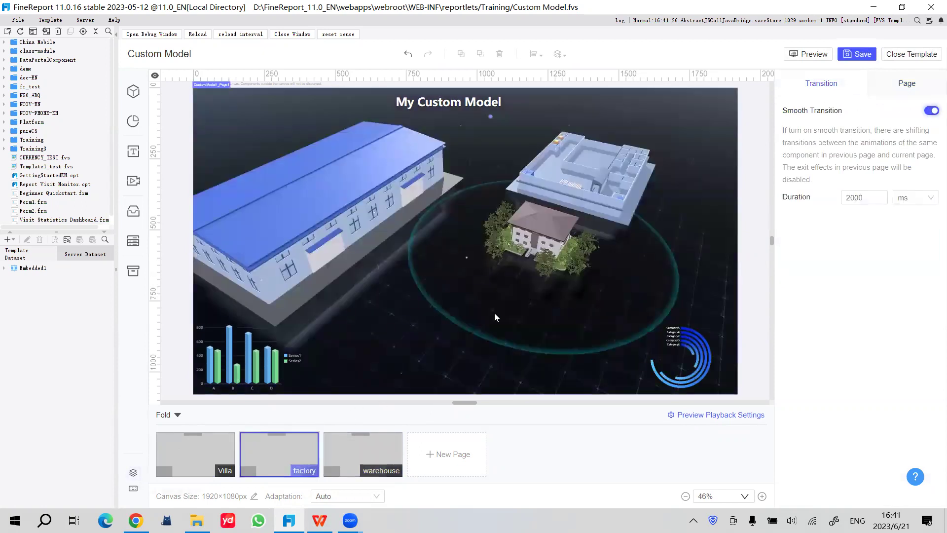
left_click(212, 449)
left_click(931, 111)
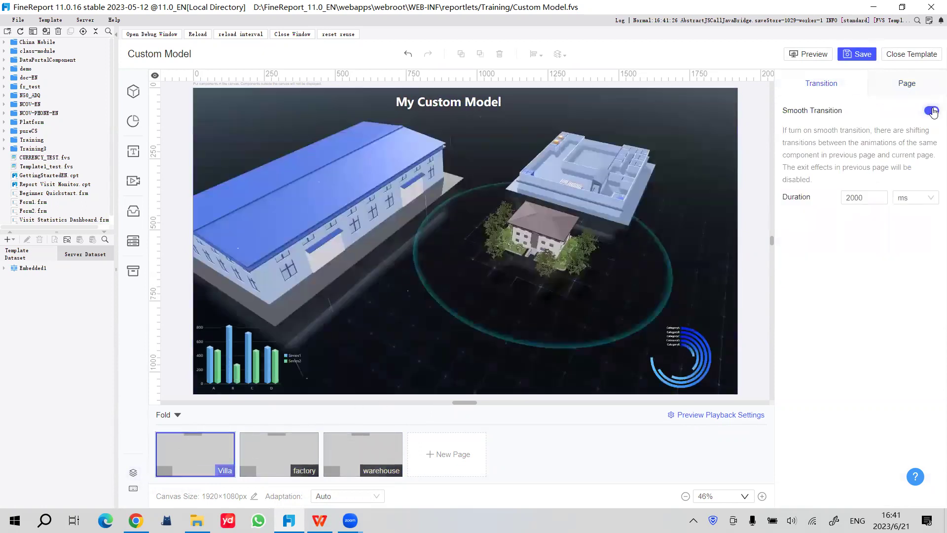
left_click(858, 56)
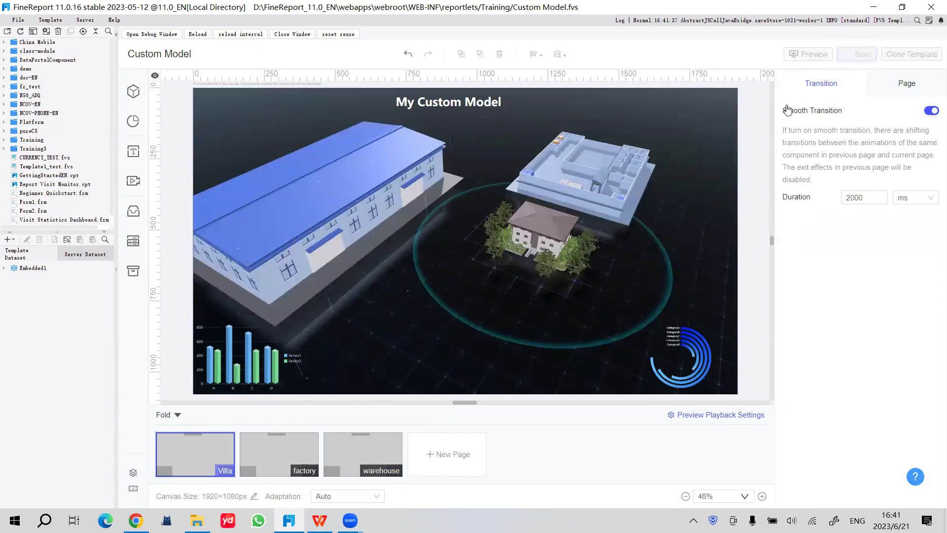
Compare the widget layers of the Villa and factory pages, and close the layer list
left_click(133, 472)
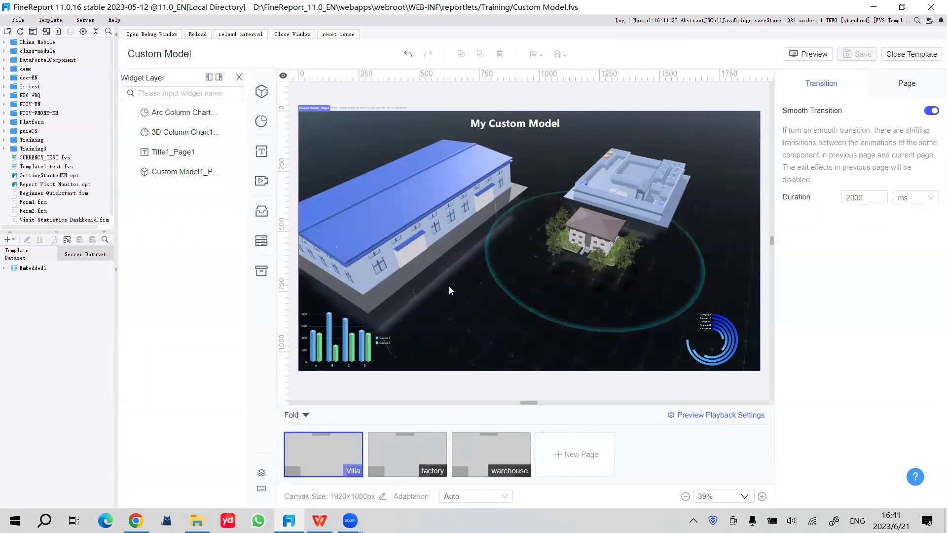
left_click(399, 462)
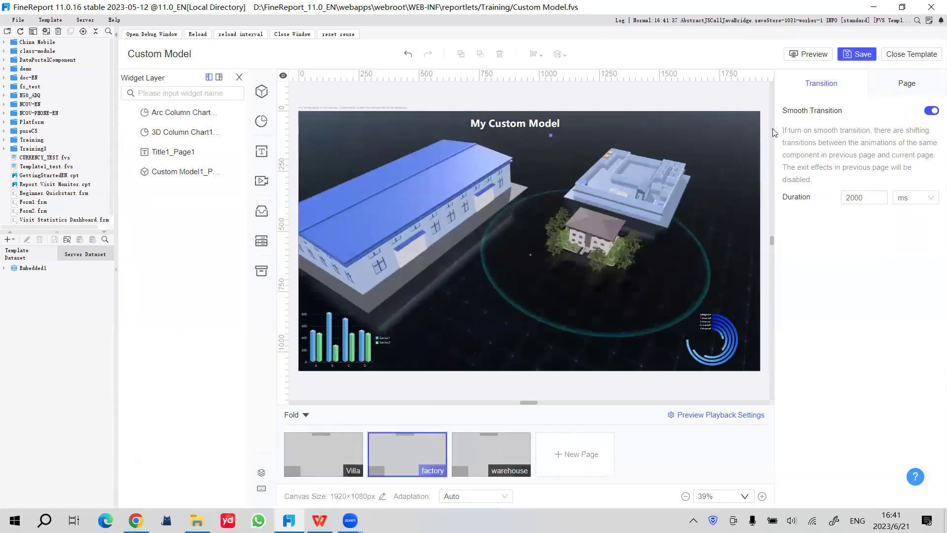
left_click(239, 78)
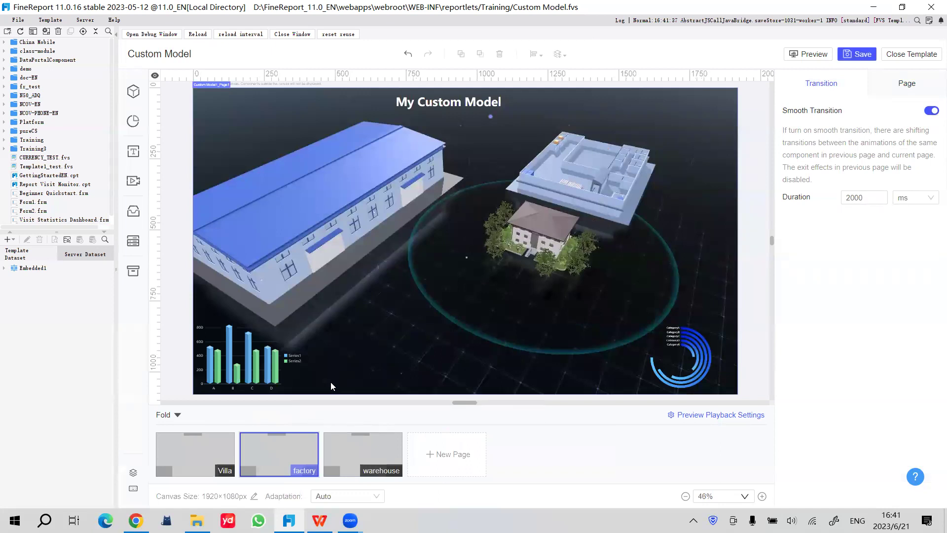
Try to reframe the Villa page's custom model as a close-up of the villa building
left_click(196, 454)
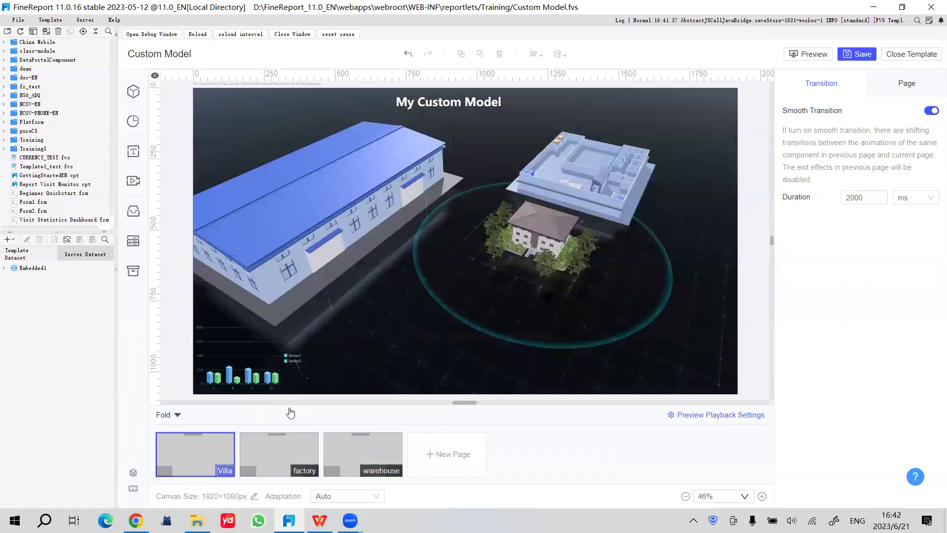
left_click(551, 270)
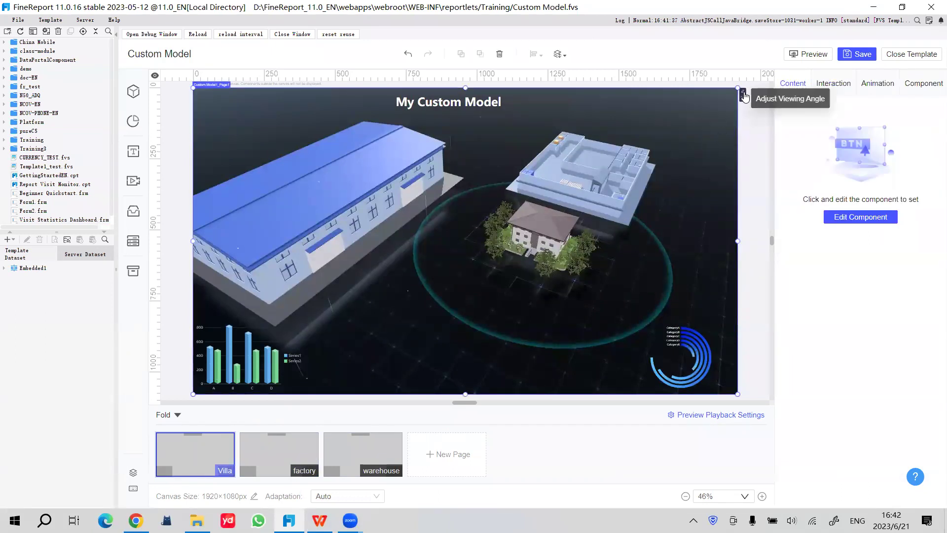
left_click(860, 216)
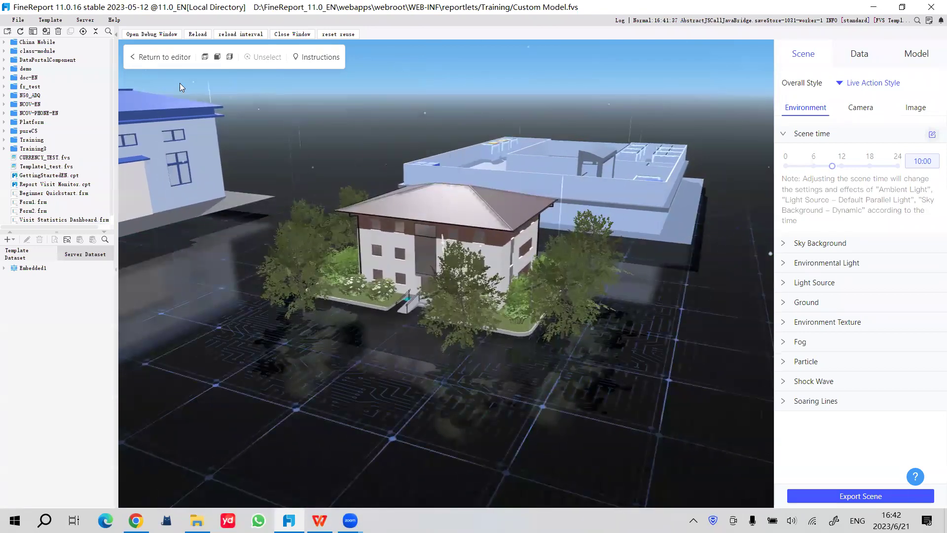
left_click(160, 58)
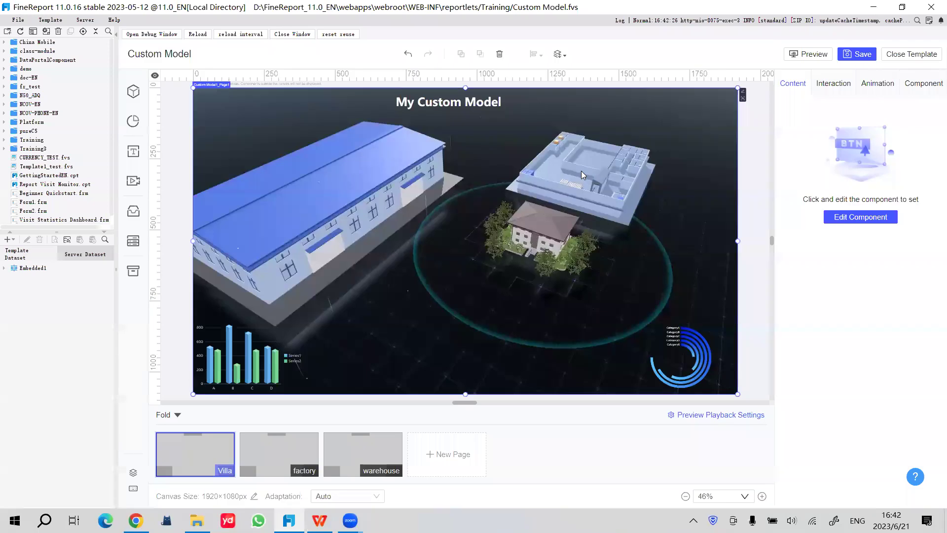
Reframe the factory page's custom model to an angled close-up of the factory building and return to the page
left_click(290, 466)
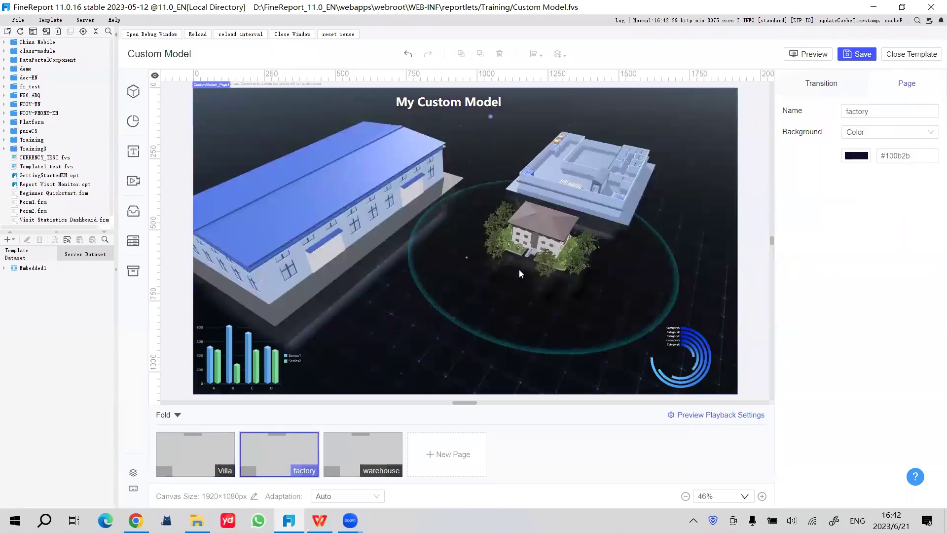
left_click(672, 177)
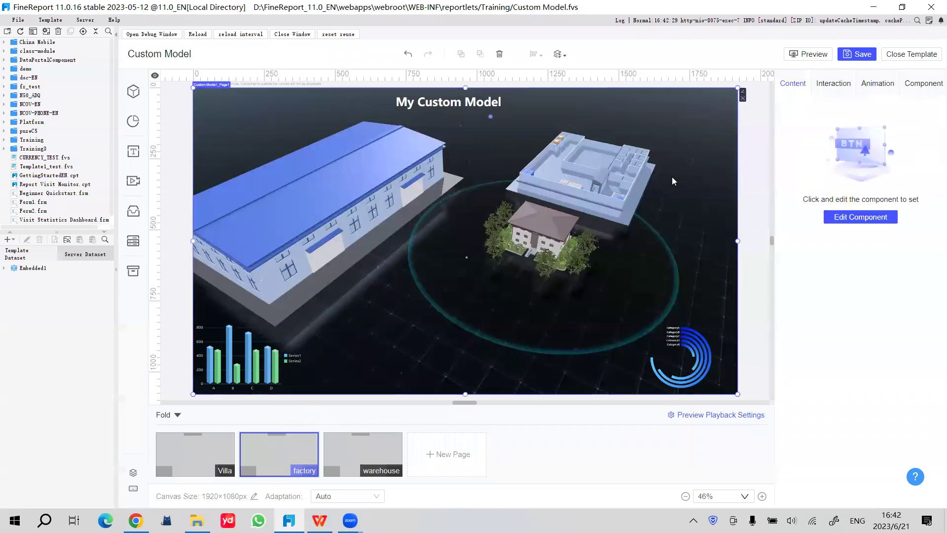
left_click(861, 219)
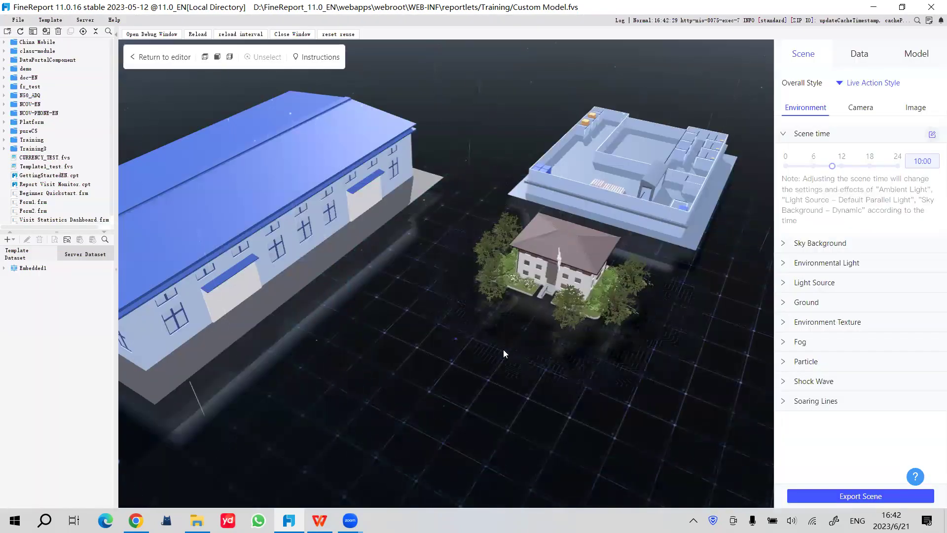
mouse_move(618, 283)
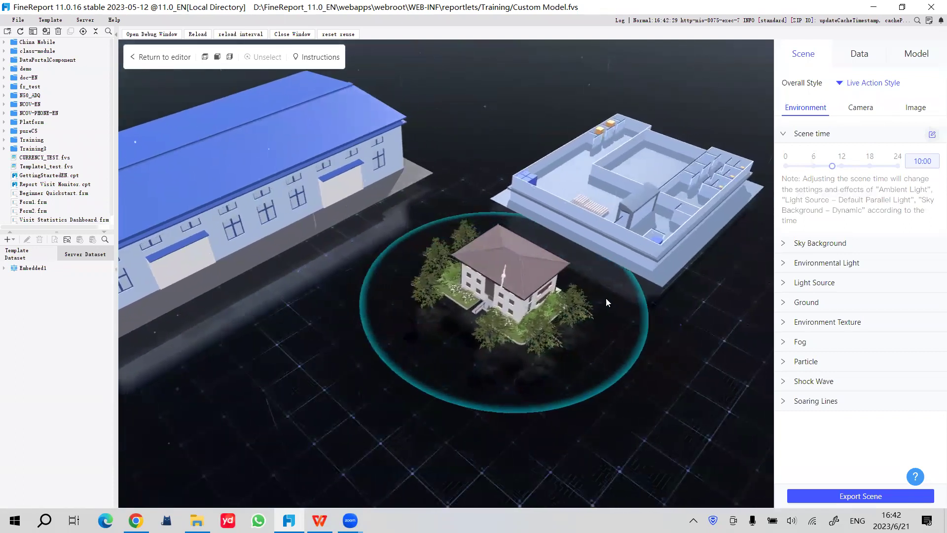
scroll(608, 320, "up", 5)
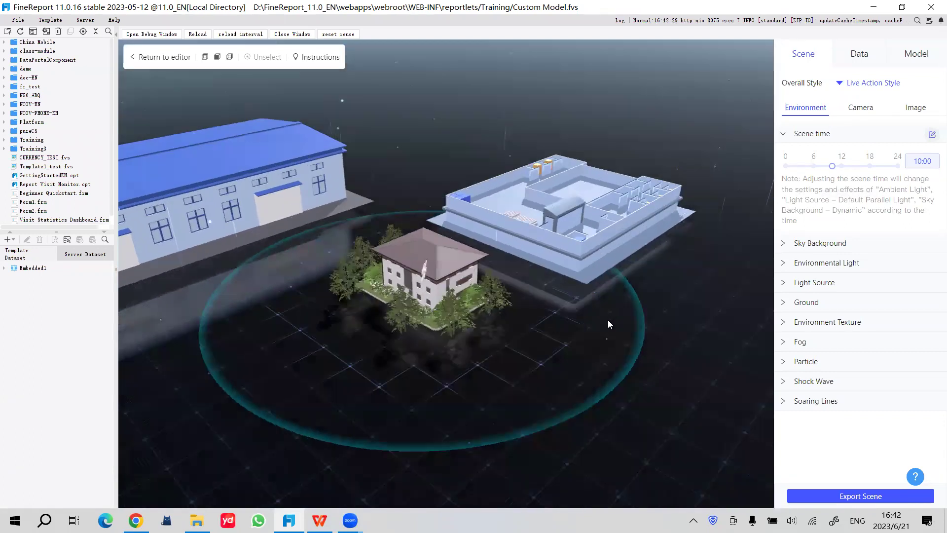
left_click_drag(721, 340, 351, 407)
scroll(573, 310, "up", 5)
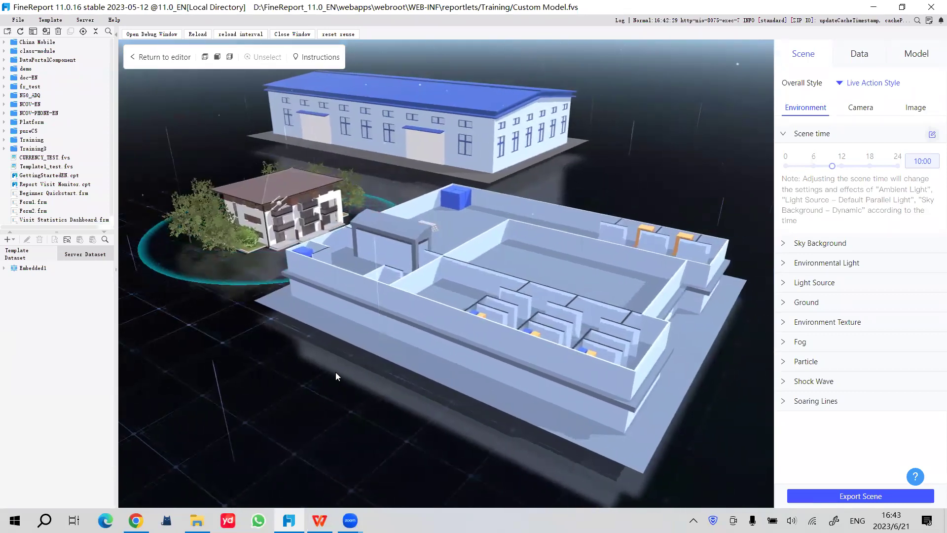
left_click_drag(346, 375, 406, 399)
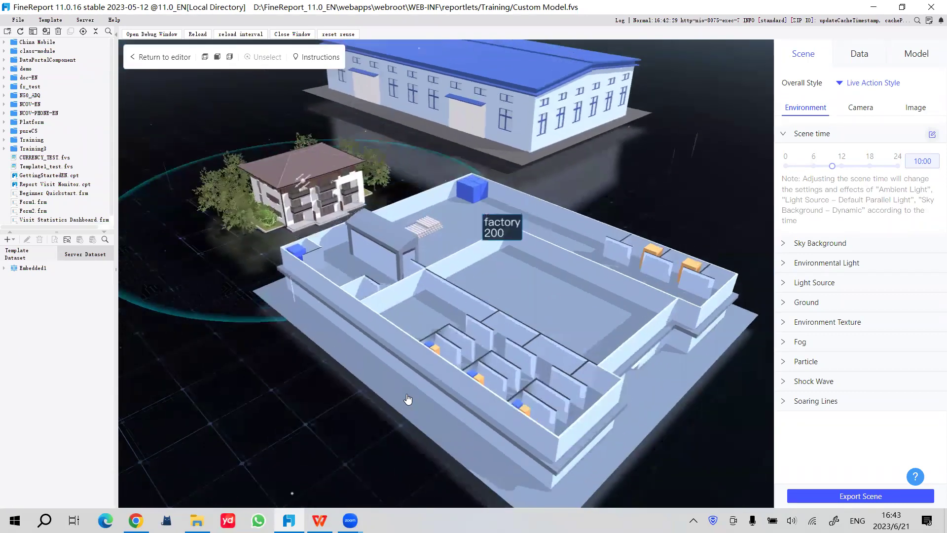
left_click(161, 59)
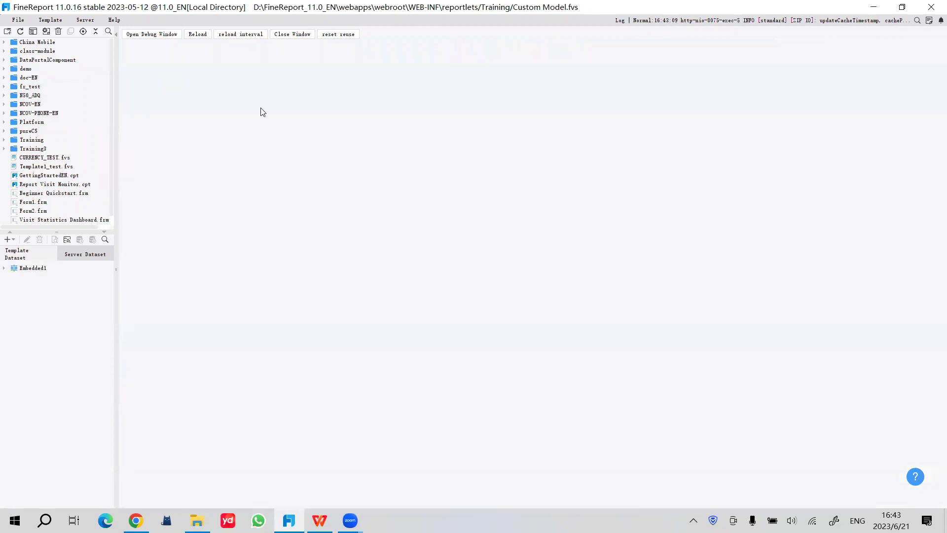
left_click(566, 292)
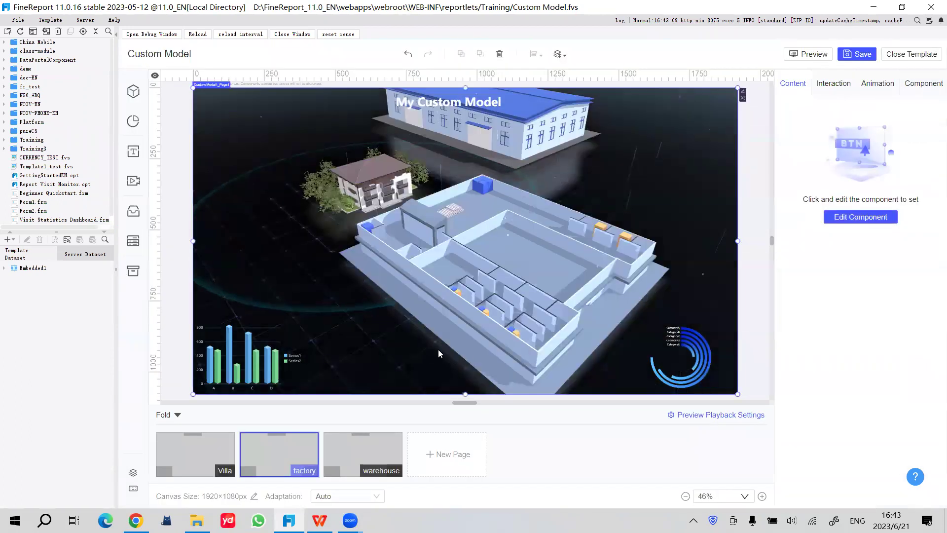
Reframe the warehouse page's custom model to an angled close-up of the warehouse roof and end wall, return to the page and save
left_click(360, 453)
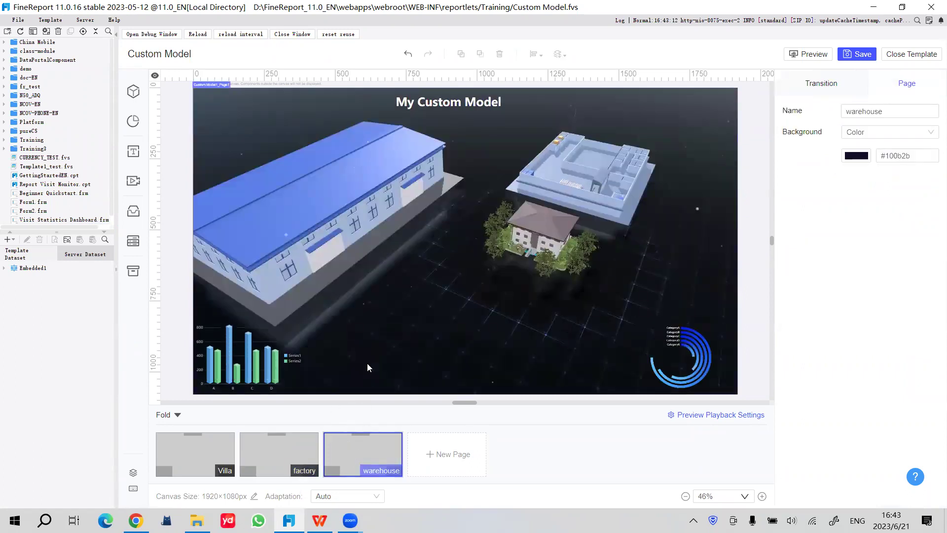
left_click(696, 130)
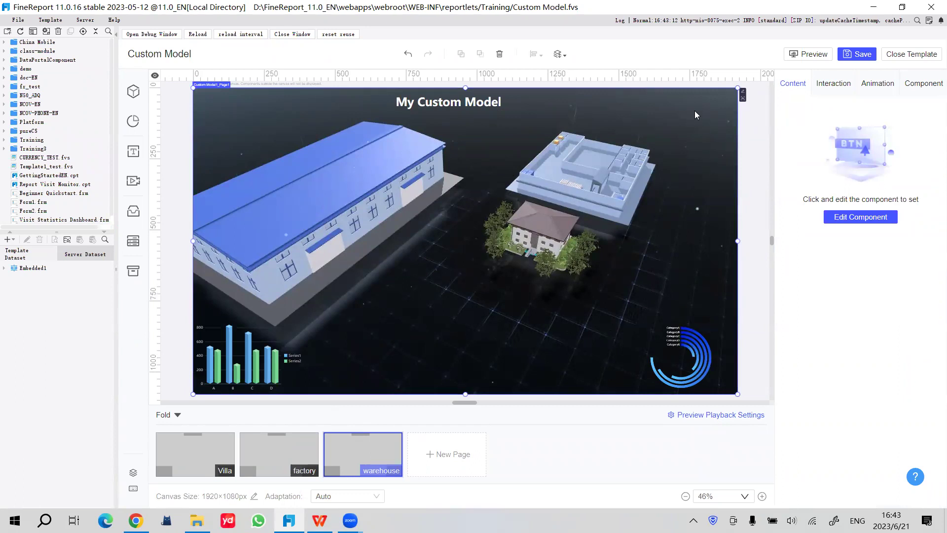
left_click(742, 93)
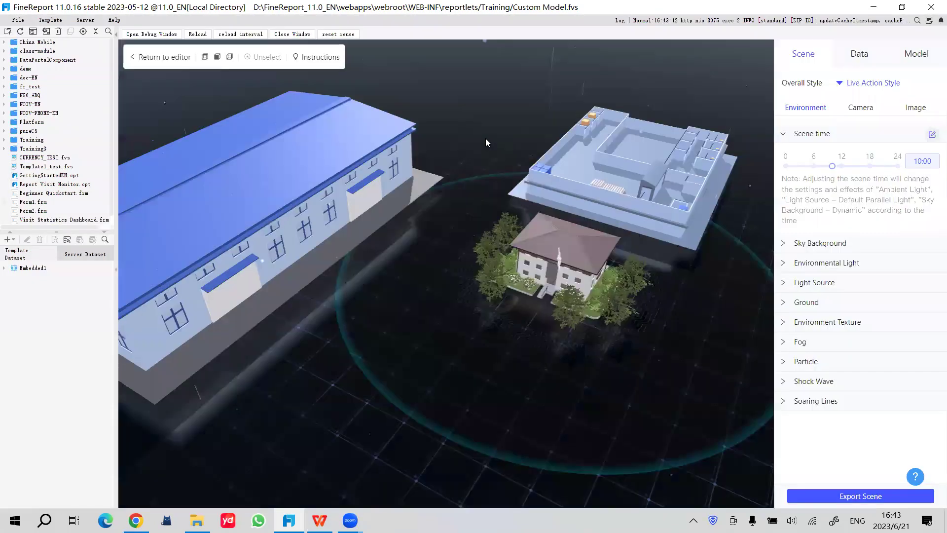
left_click(188, 56)
left_click(729, 118)
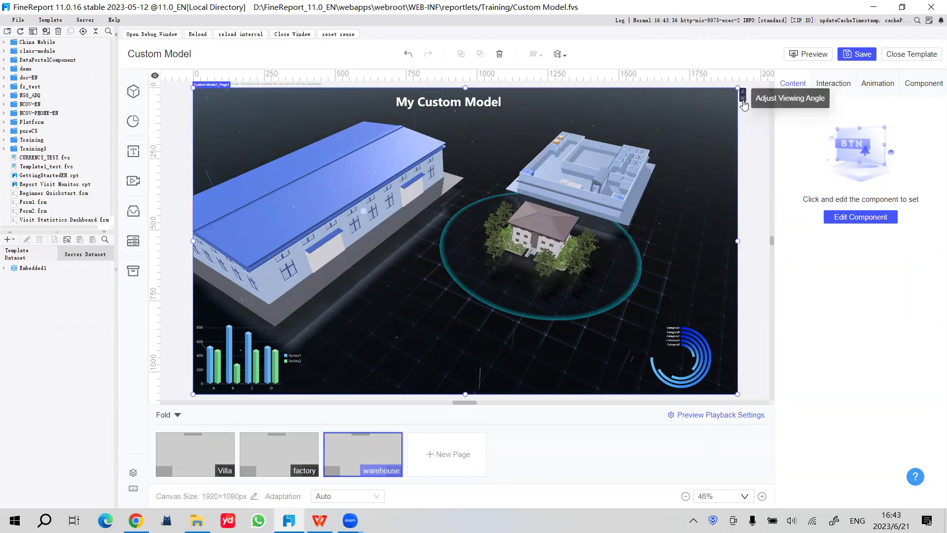
left_click(744, 101)
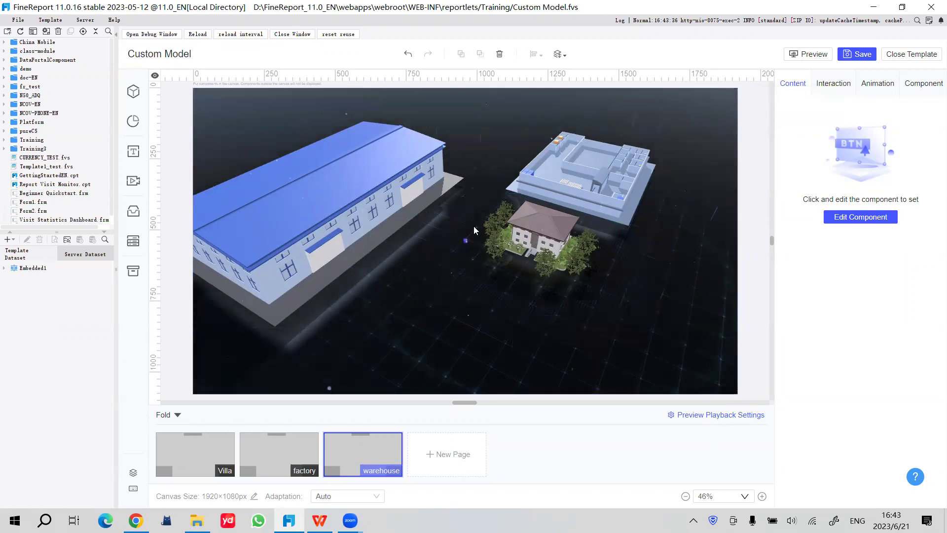
mouse_move(413, 277)
left_mouse_down()
mouse_move(457, 281)
mouse_move(402, 285)
left_mouse_up()
scroll(417, 273, "up", 5)
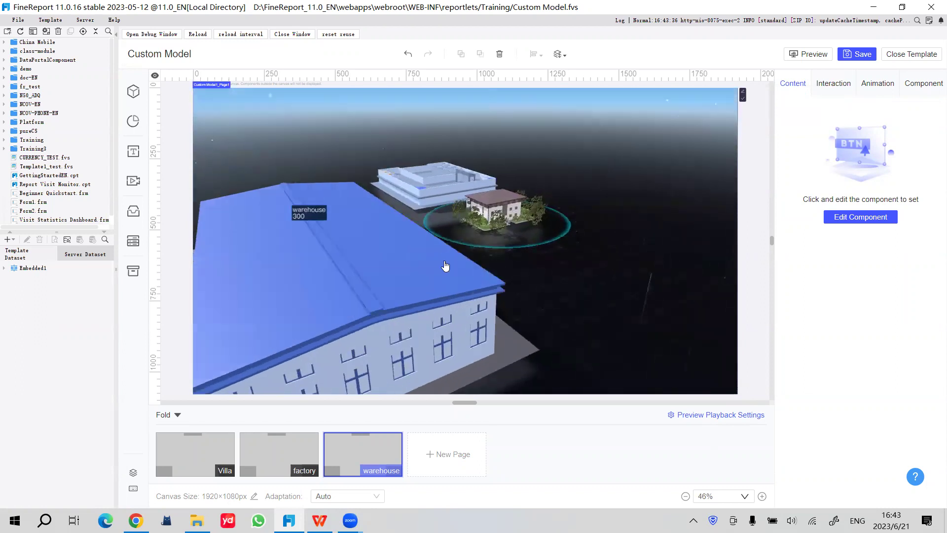
left_click_drag(451, 268, 600, 296)
scroll(550, 285, "down", 4)
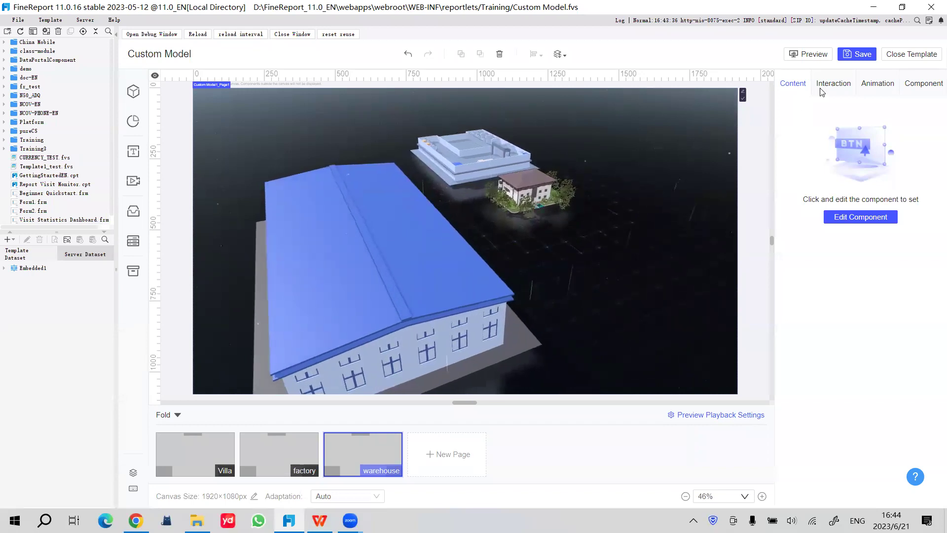
left_click(759, 210)
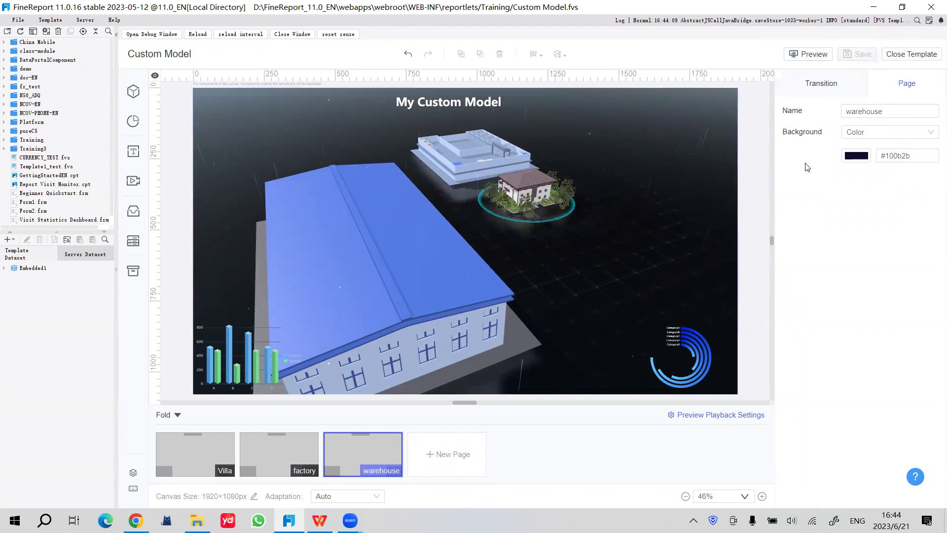
Check the Smooth Transition settings of the warehouse, factory and Villa pages
left_click(818, 83)
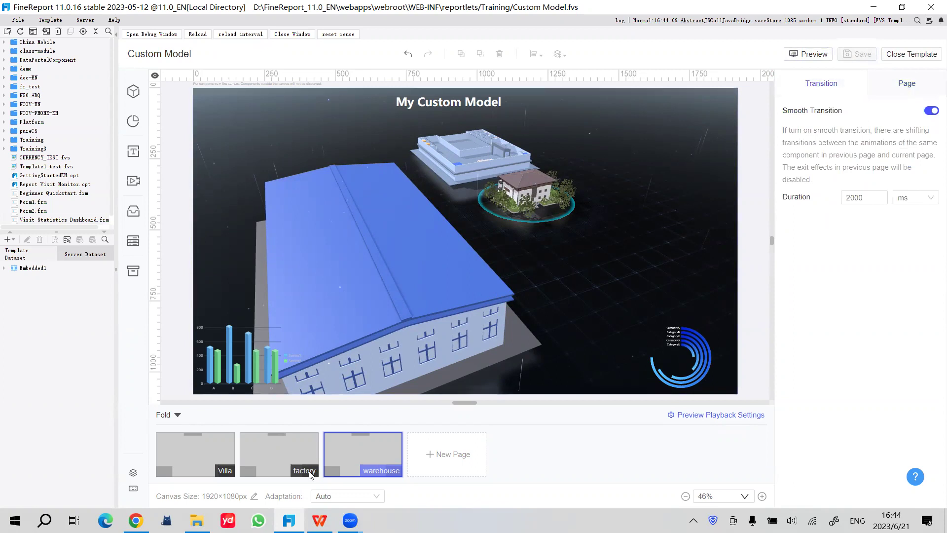
left_click(247, 460)
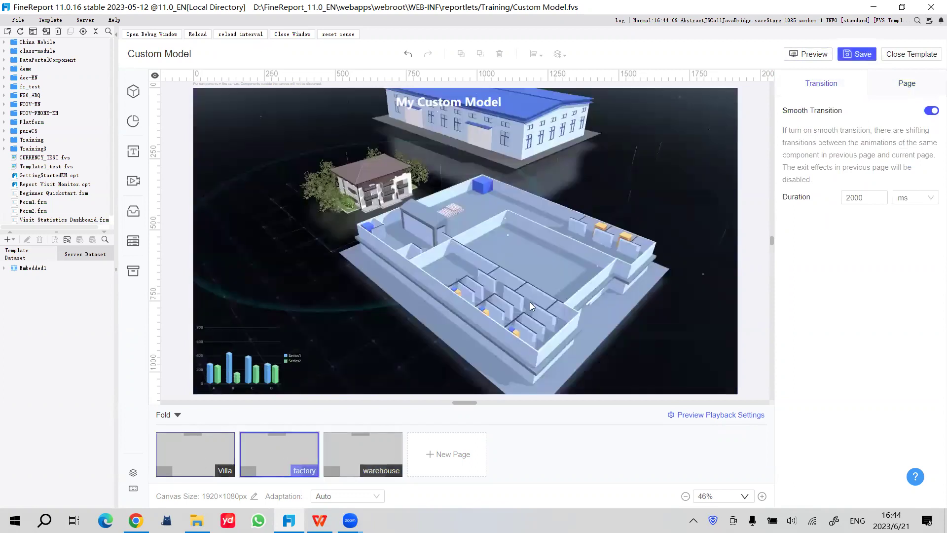
left_click(218, 462)
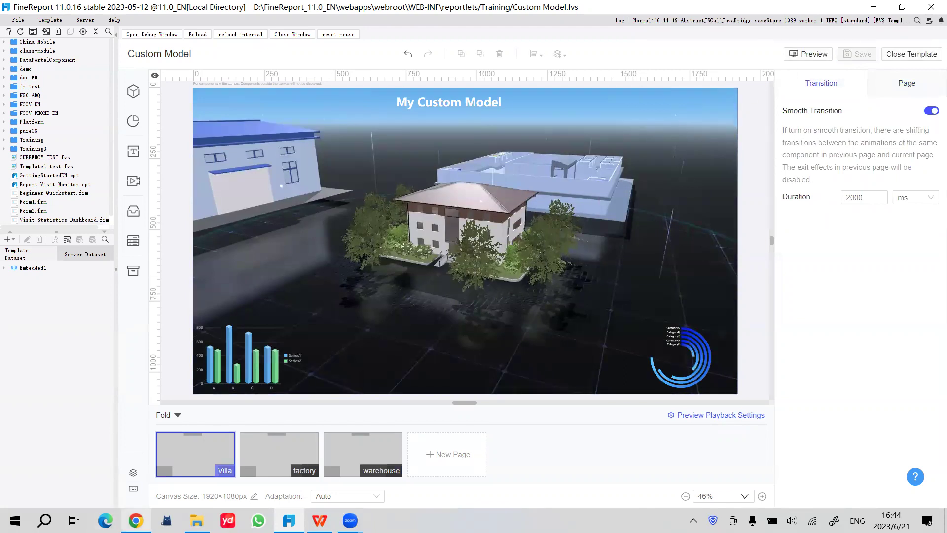
Switch to Chrome, reload the Custom Model preview, and inspect the Villa page's viewing angle and the villa's data label
left_click(136, 520)
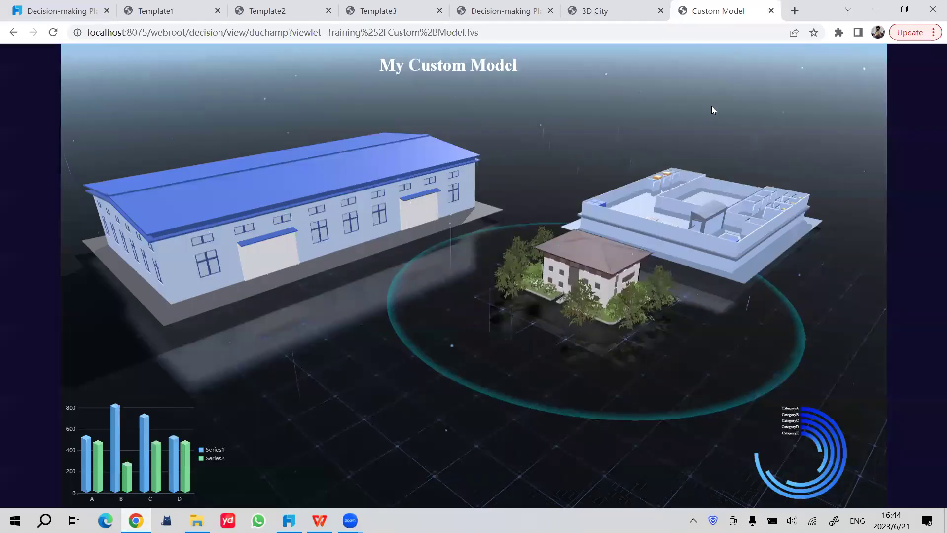
left_click(657, 32)
key("Return")
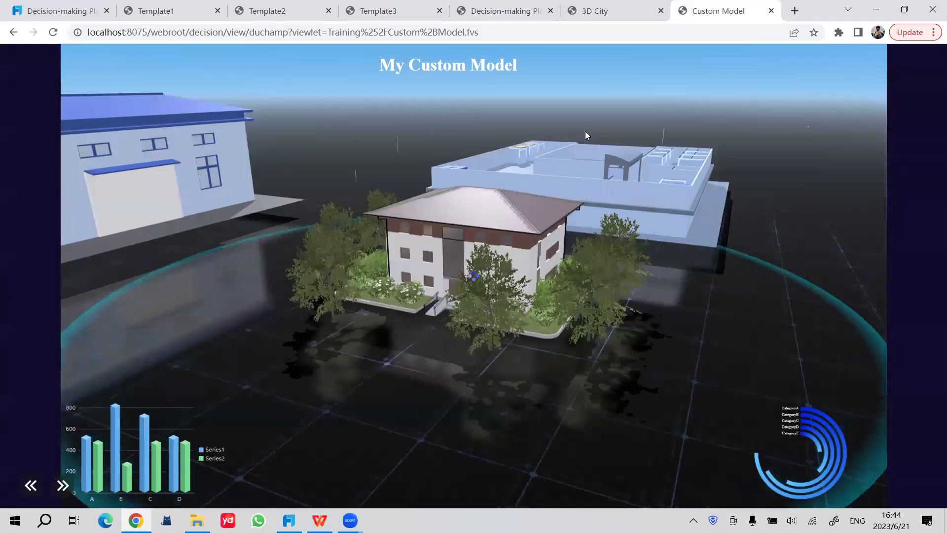
mouse_move(495, 267)
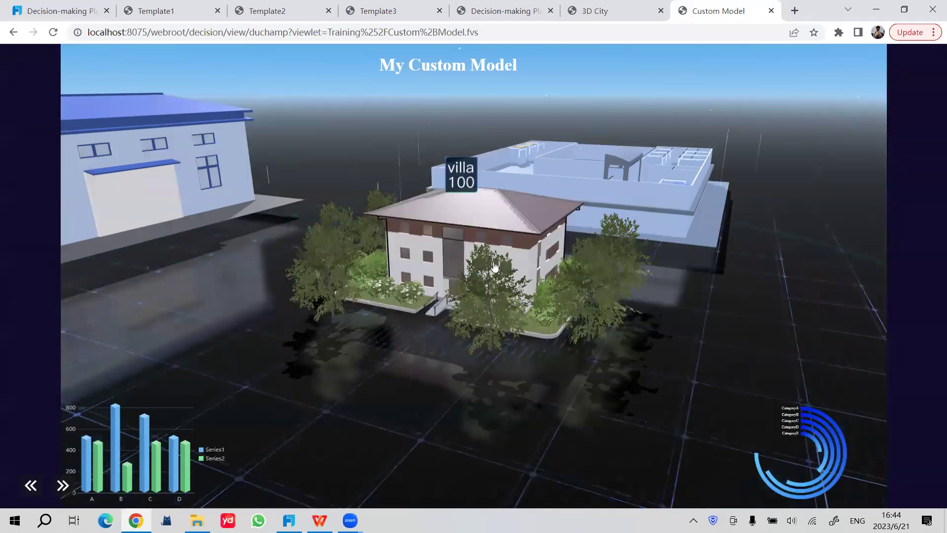
left_click(445, 217)
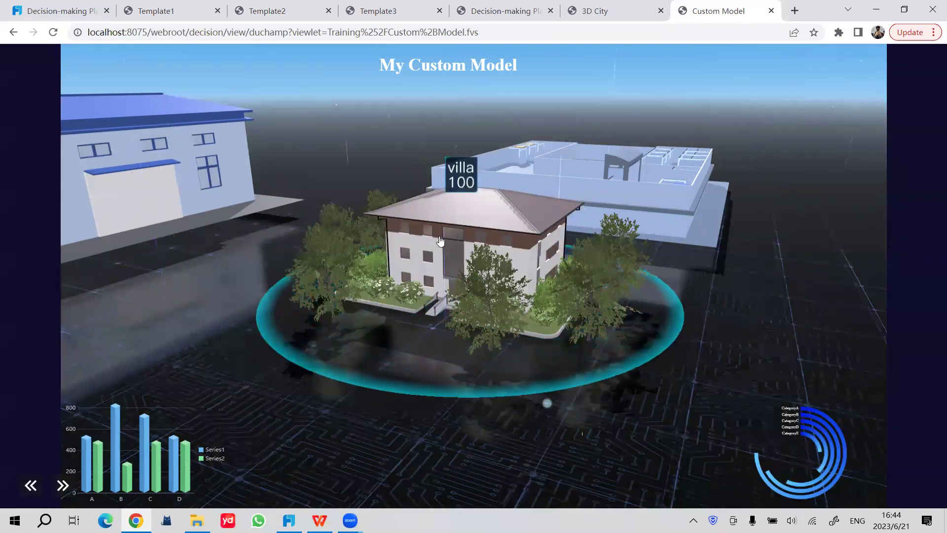
Advance the preview through the factory and warehouse pages, checking each page's viewing angle and building data label
left_click(62, 486)
mouse_move(332, 239)
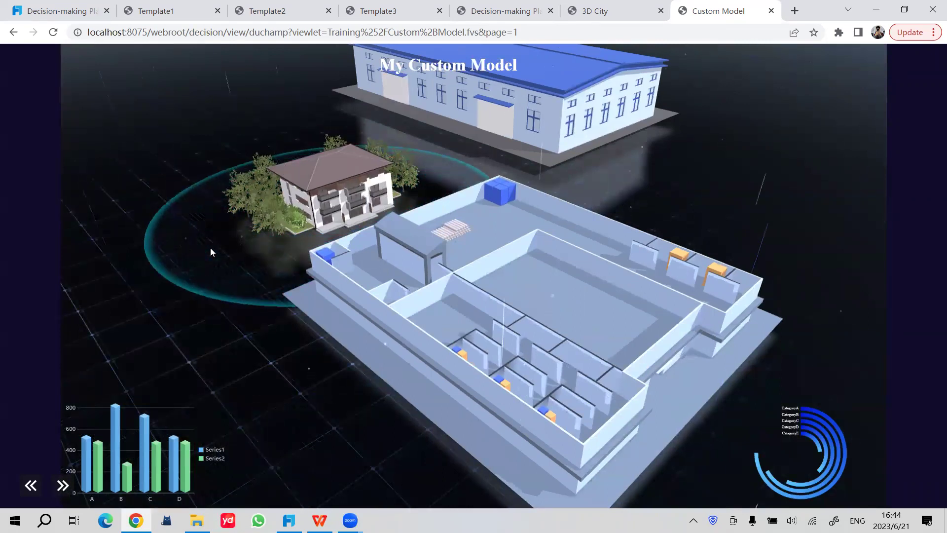
mouse_move(478, 272)
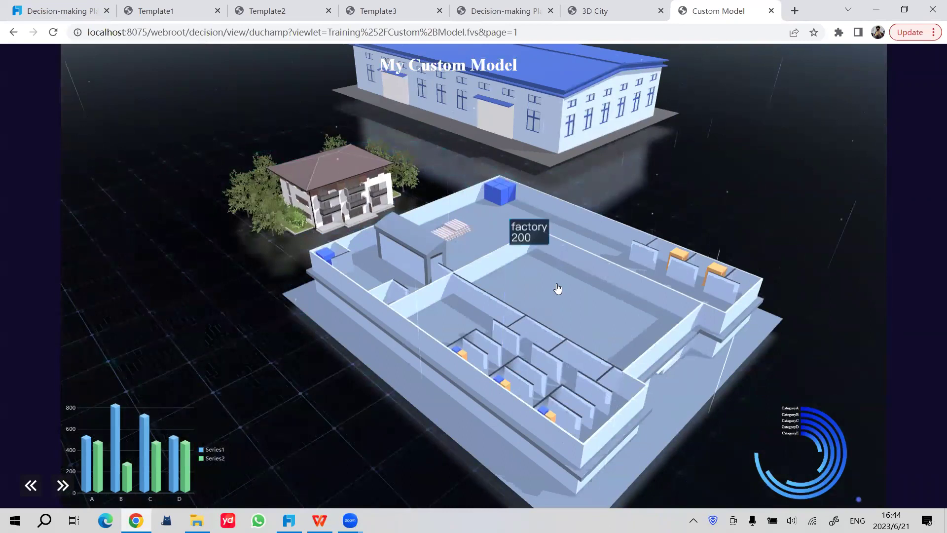
left_click(63, 486)
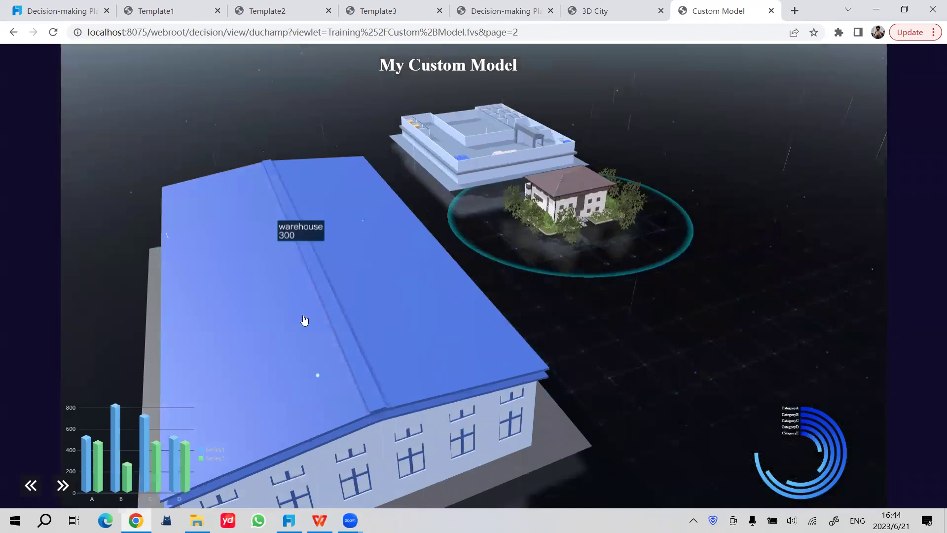
mouse_move(334, 275)
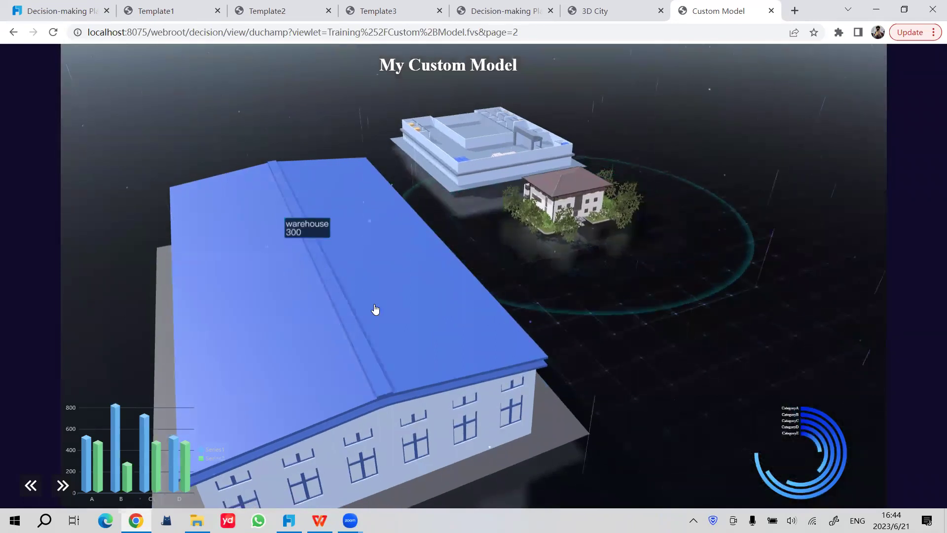